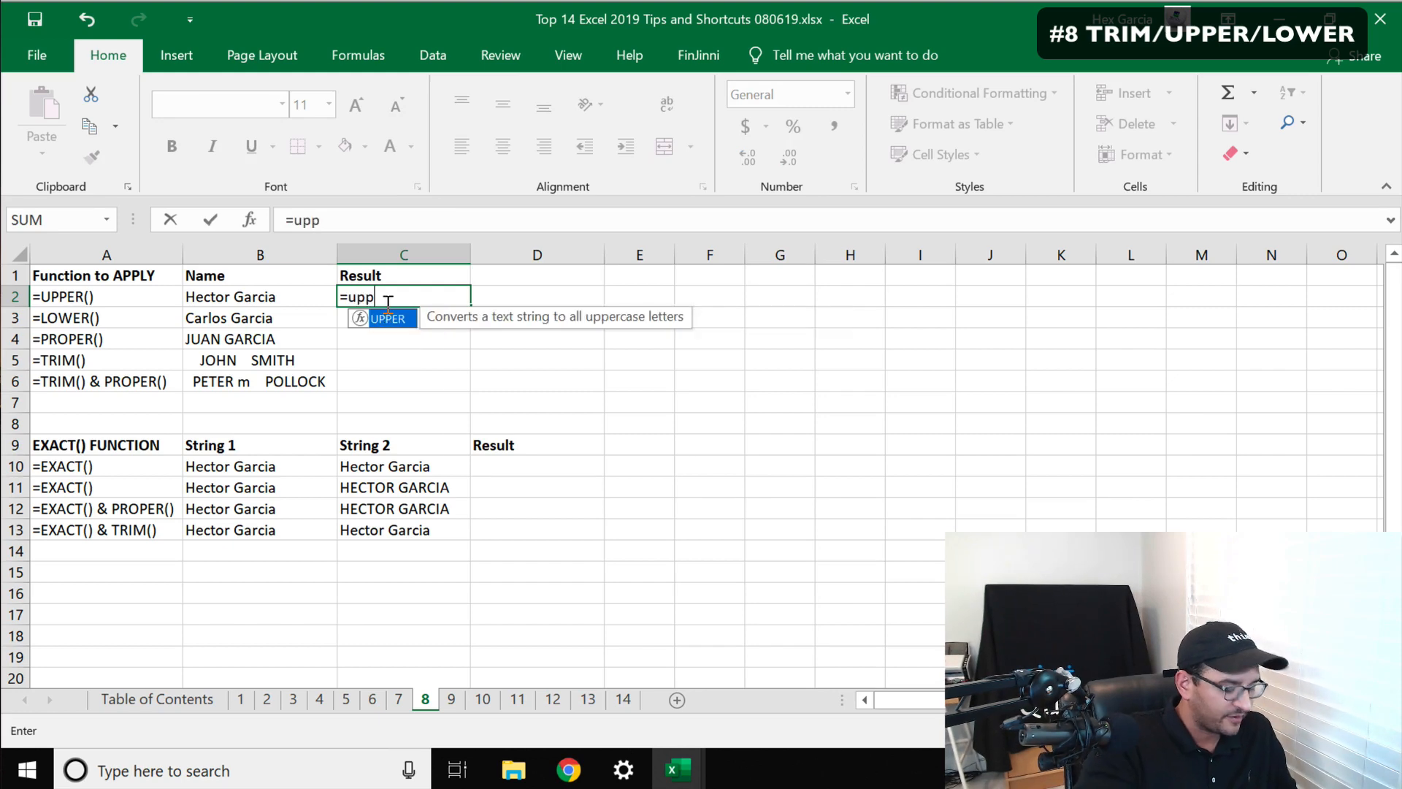
Complete the formula =UPPER(B2) in C2 so it converts the name in B2 to uppercase
{"action": "type", "text": "er("}
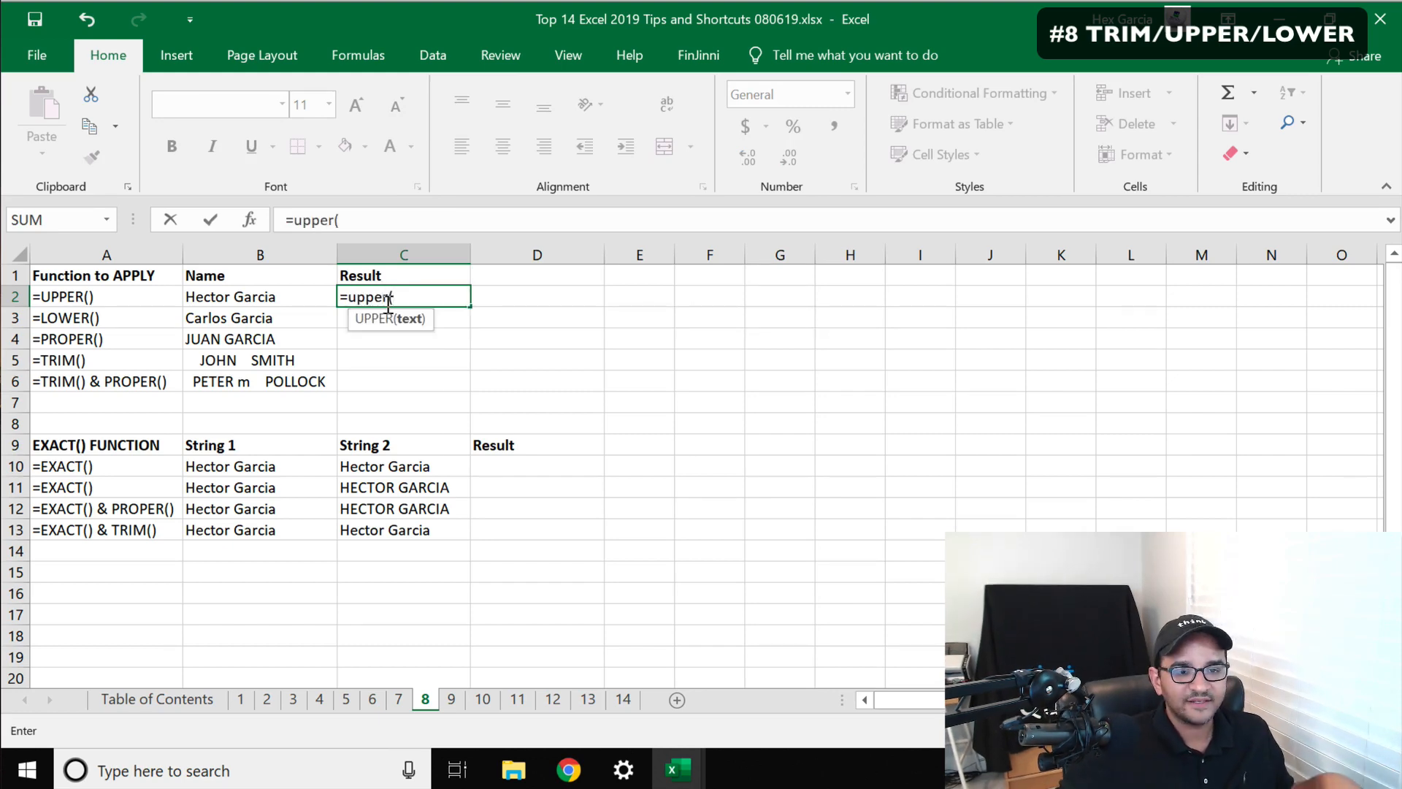
{"action": "left_click", "coordinate": [229, 293]}
{"action": "type", "text": ")"}
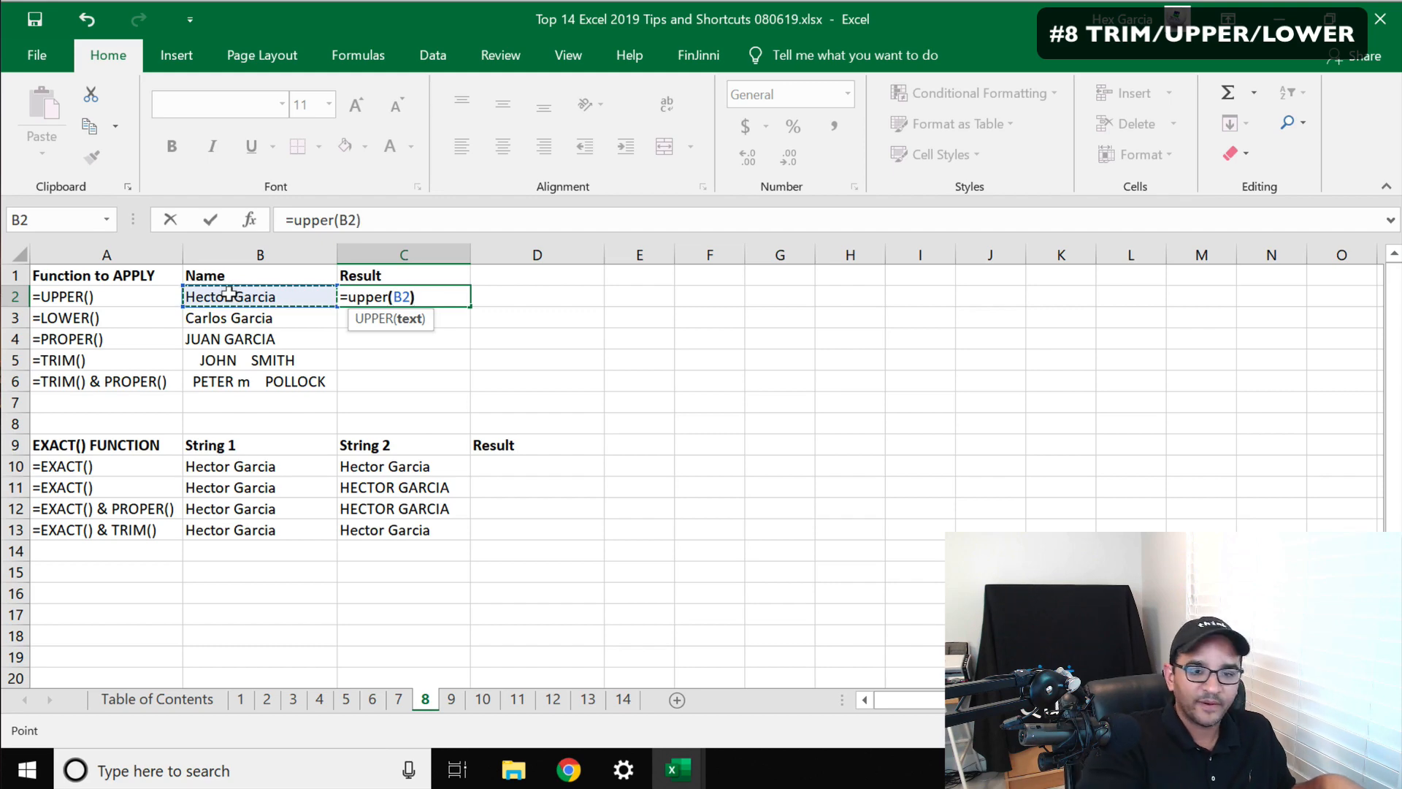
{"action": "key", "text": "Return"}
{"action": "left_click", "coordinate": [350, 294]}
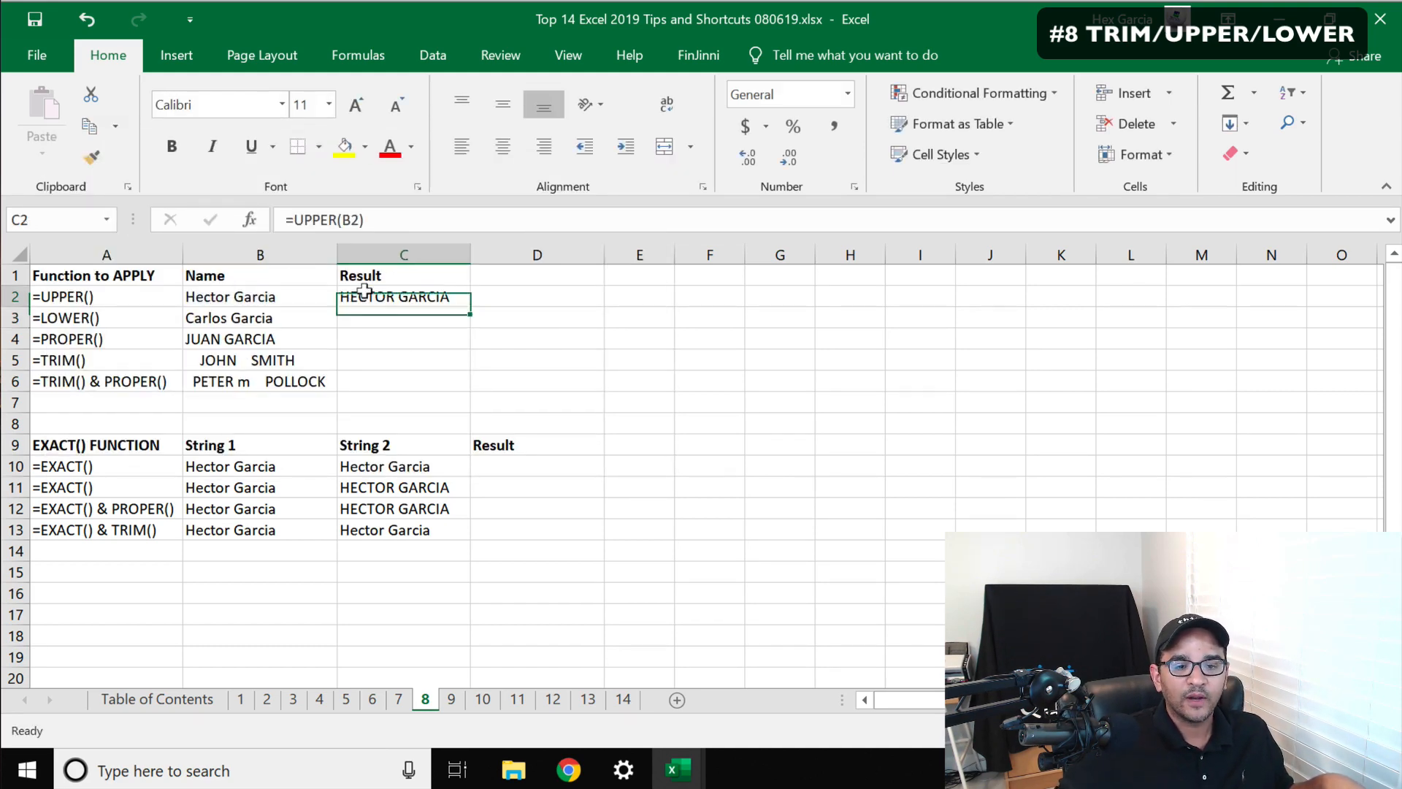
Enter =LOWER(B3) in C3 to convert the name in B3 to lowercase
{"action": "left_click", "coordinate": [212, 295]}
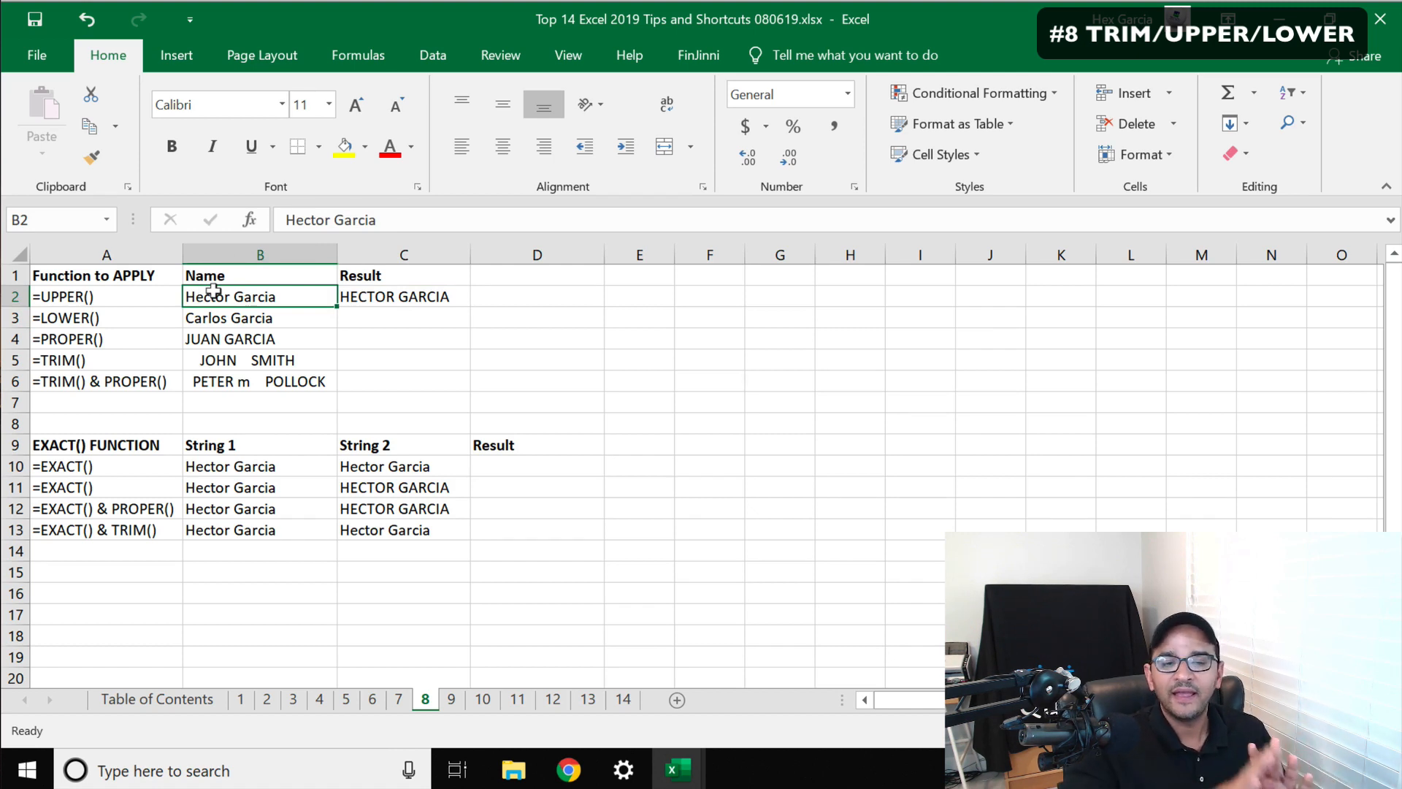
{"action": "left_click", "coordinate": [406, 319]}
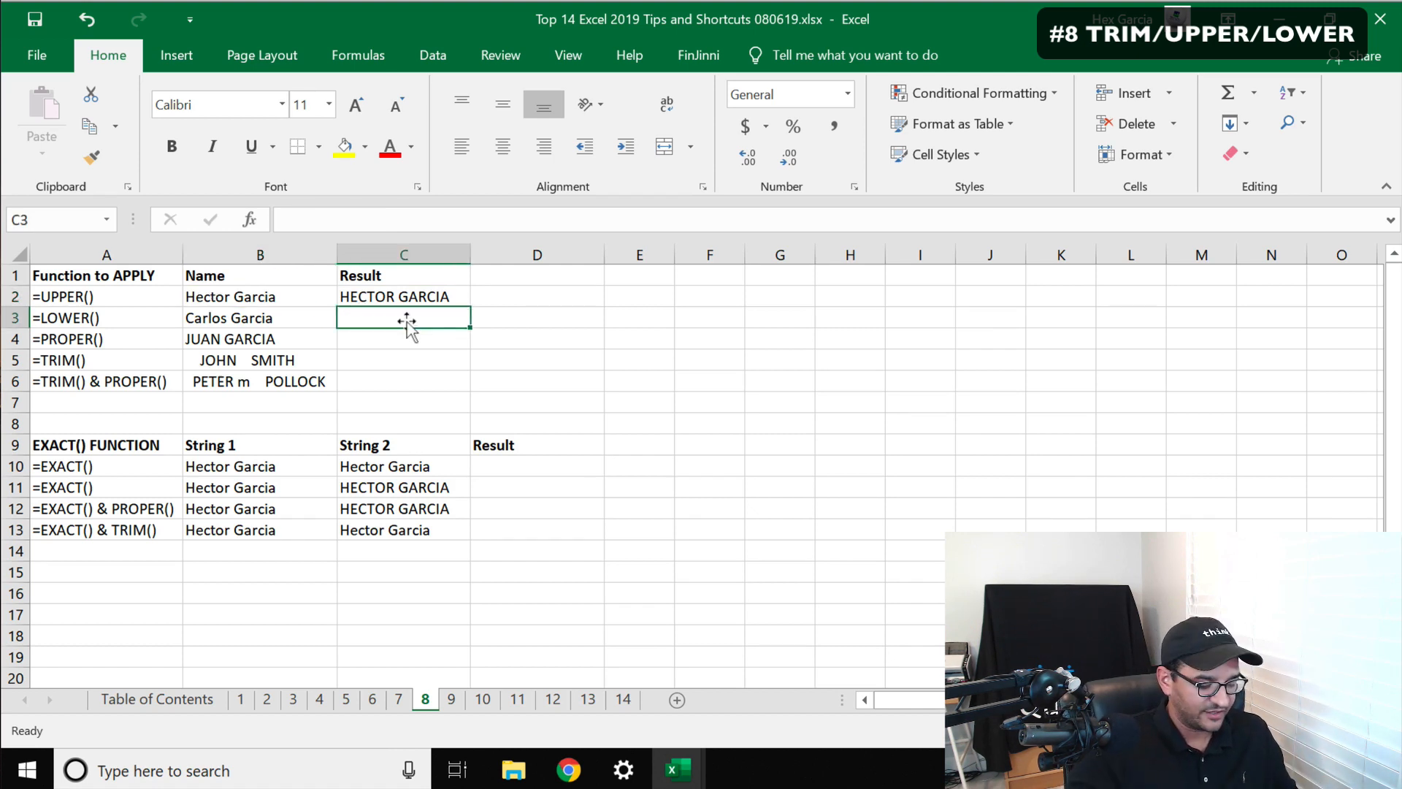
{"action": "type", "text": "=lower"}
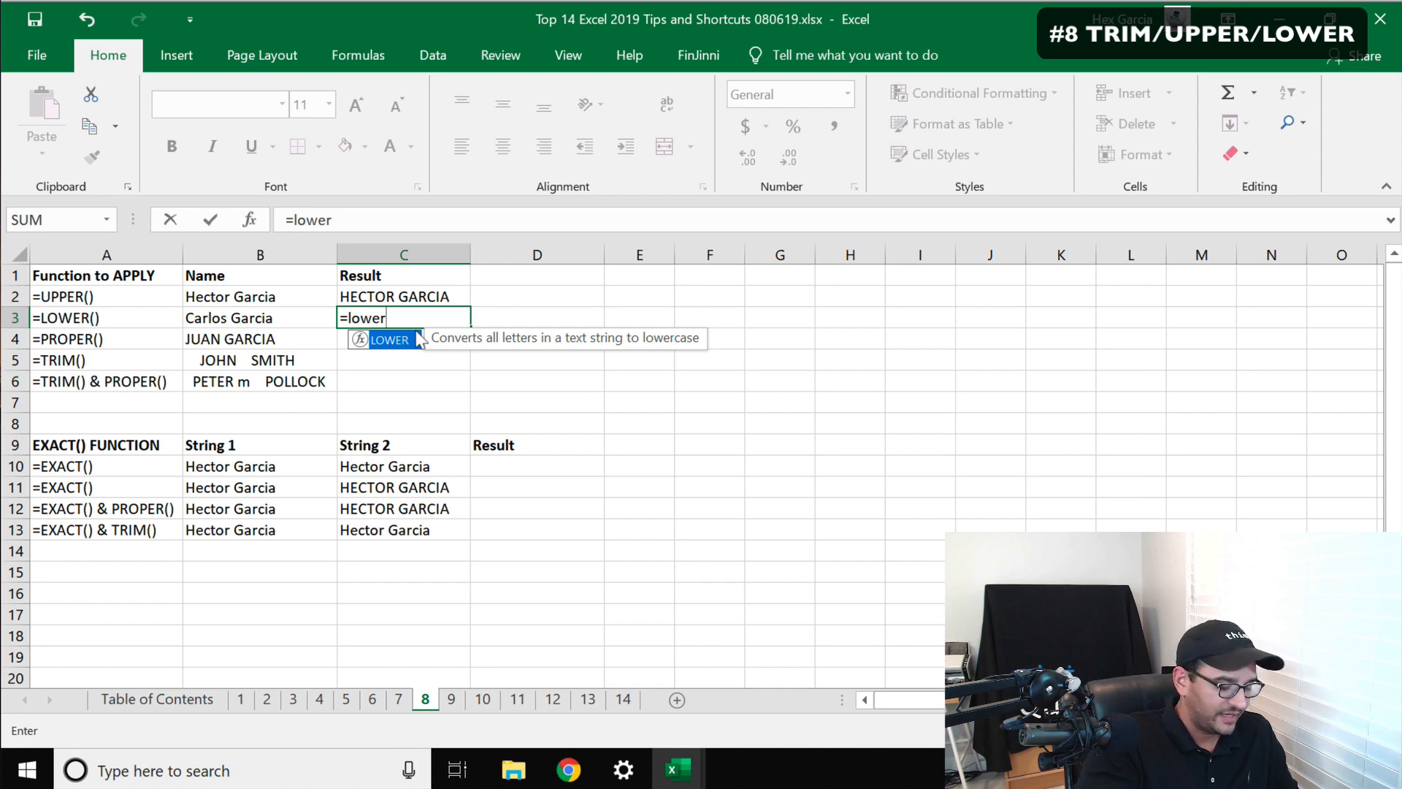
{"action": "type", "text": "("}
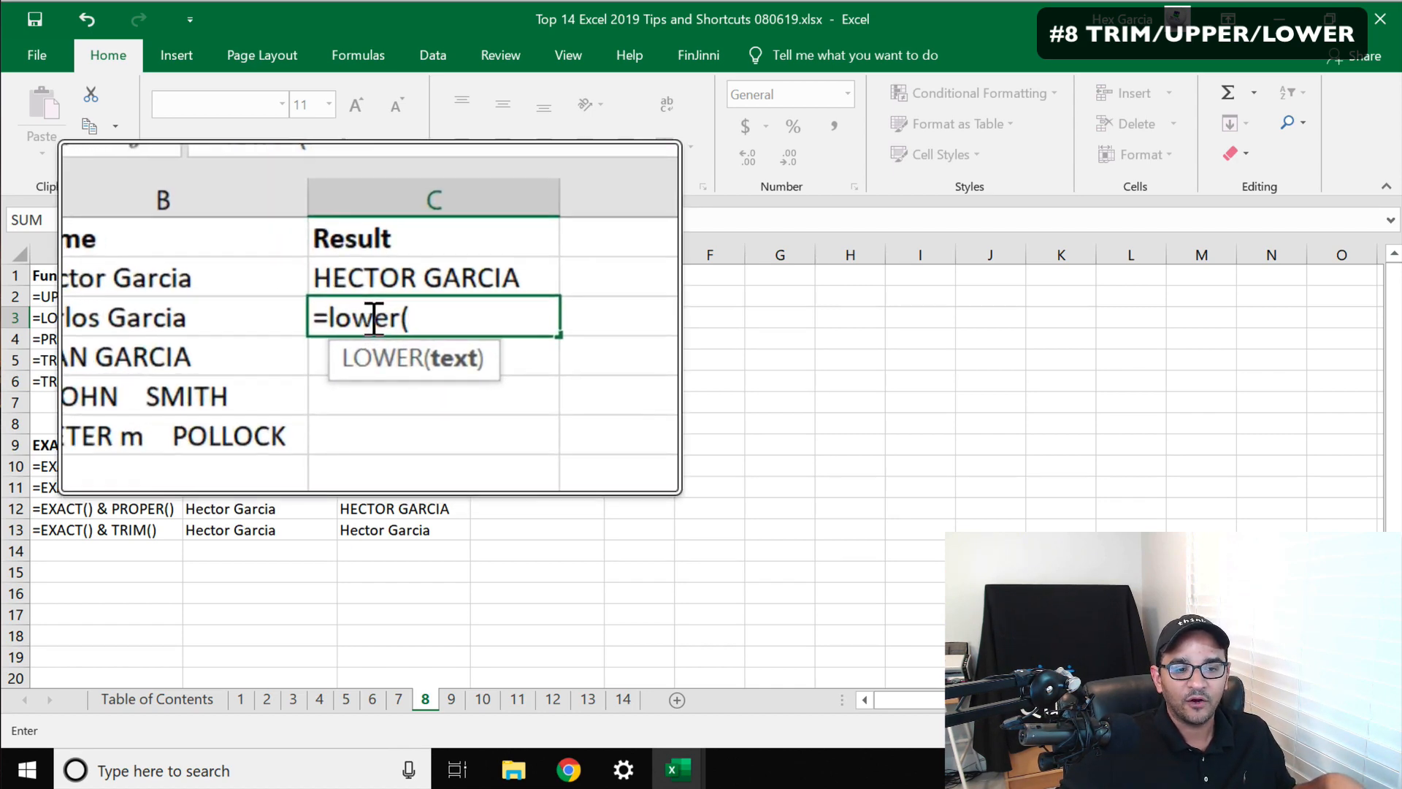
{"action": "left_click", "coordinate": [219, 307]}
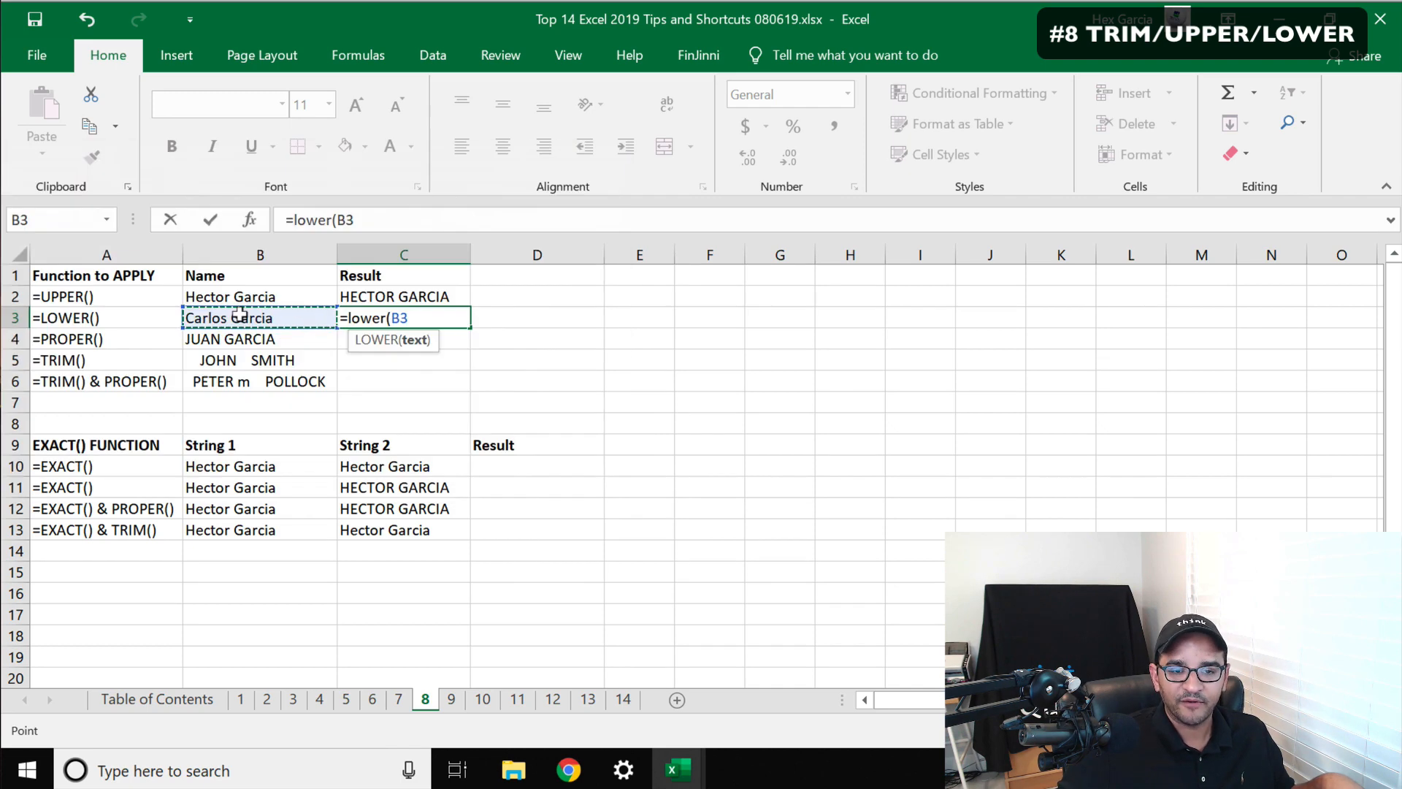
{"action": "type", "text": ")"}
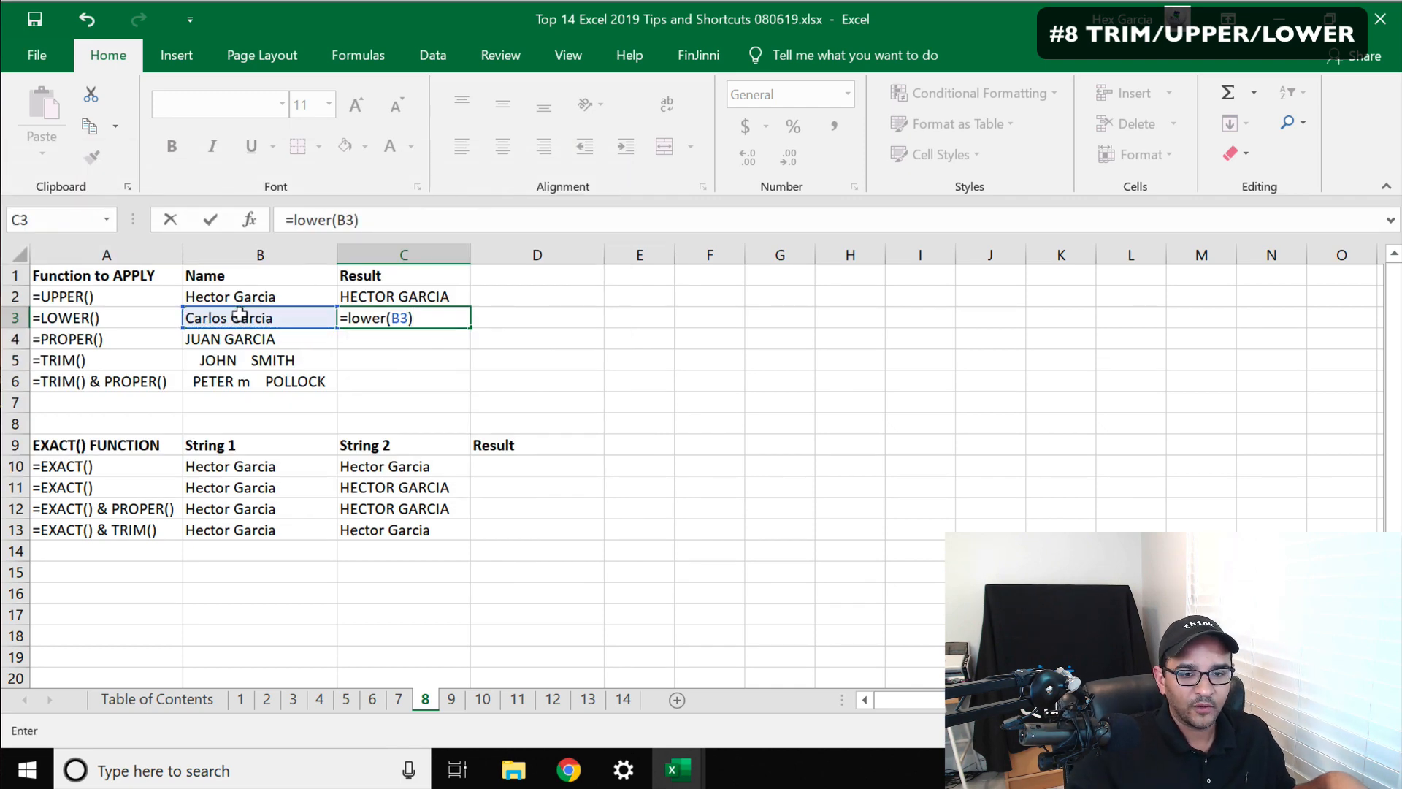
{"action": "key", "text": "Return"}
Enter =PROPER(B4) in C4 to capitalize each word of the name in B4
{"action": "left_click", "coordinate": [376, 314]}
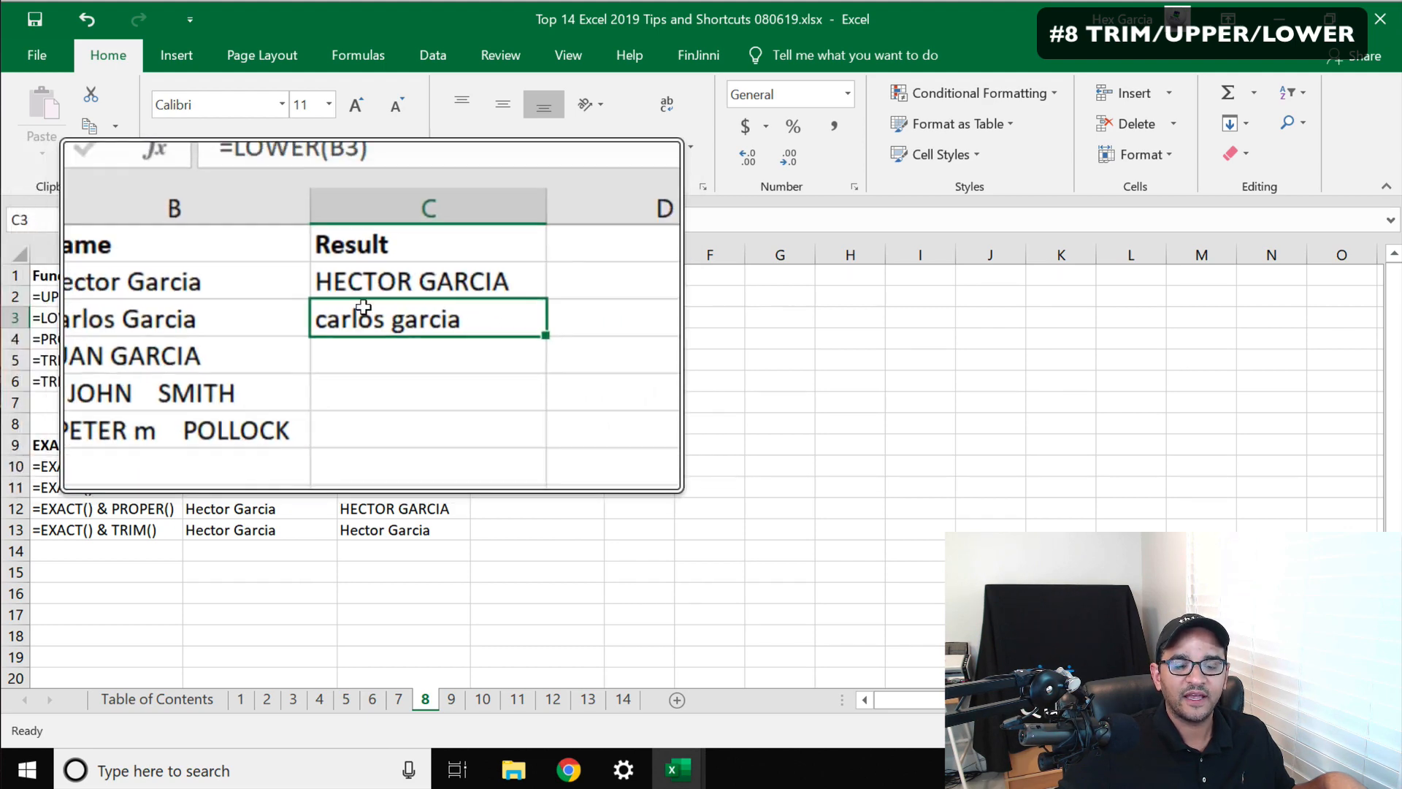
{"action": "left_click", "coordinate": [362, 296]}
{"action": "left_click", "coordinate": [364, 315]}
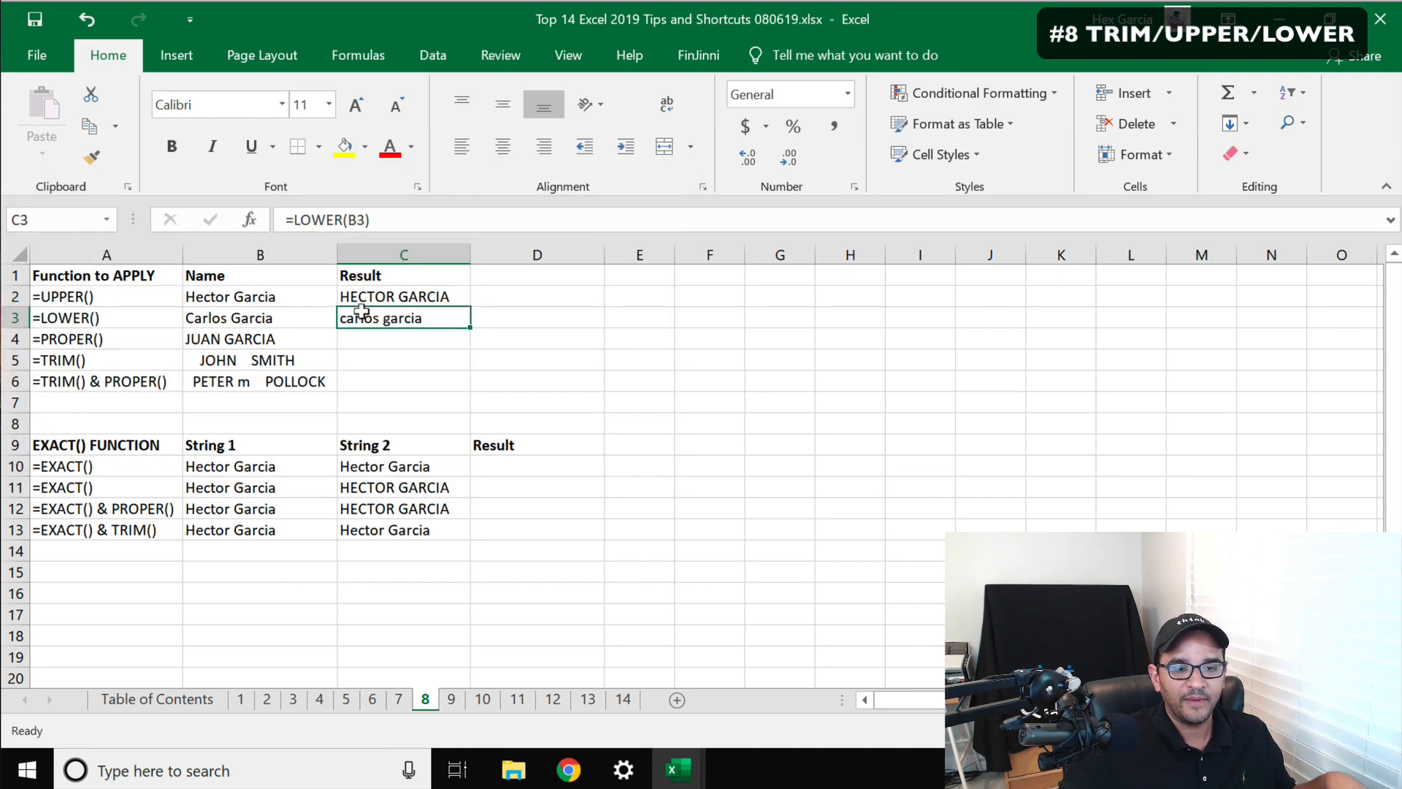
{"action": "left_click", "coordinate": [372, 336]}
{"action": "type", "text": "=proper("}
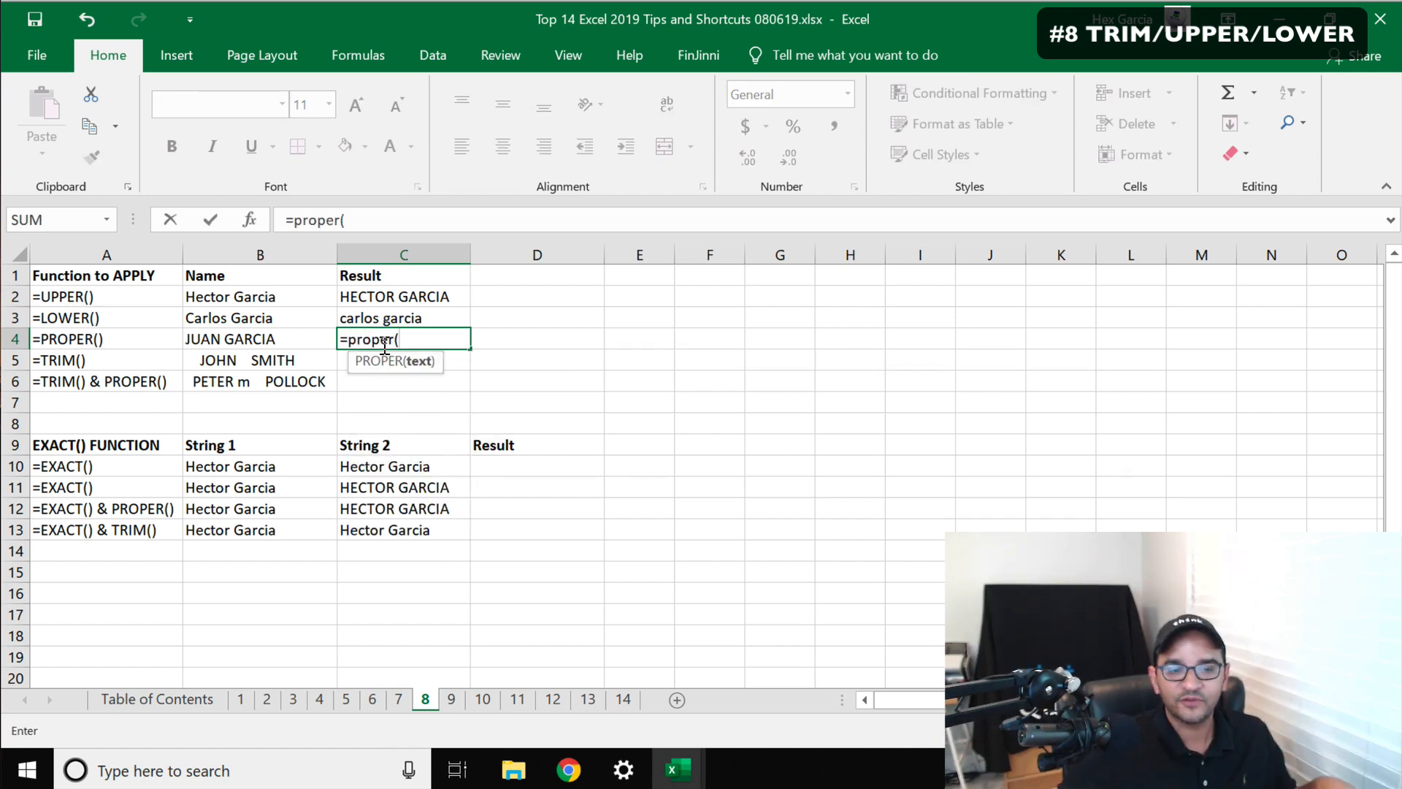
{"action": "left_click", "coordinate": [227, 330]}
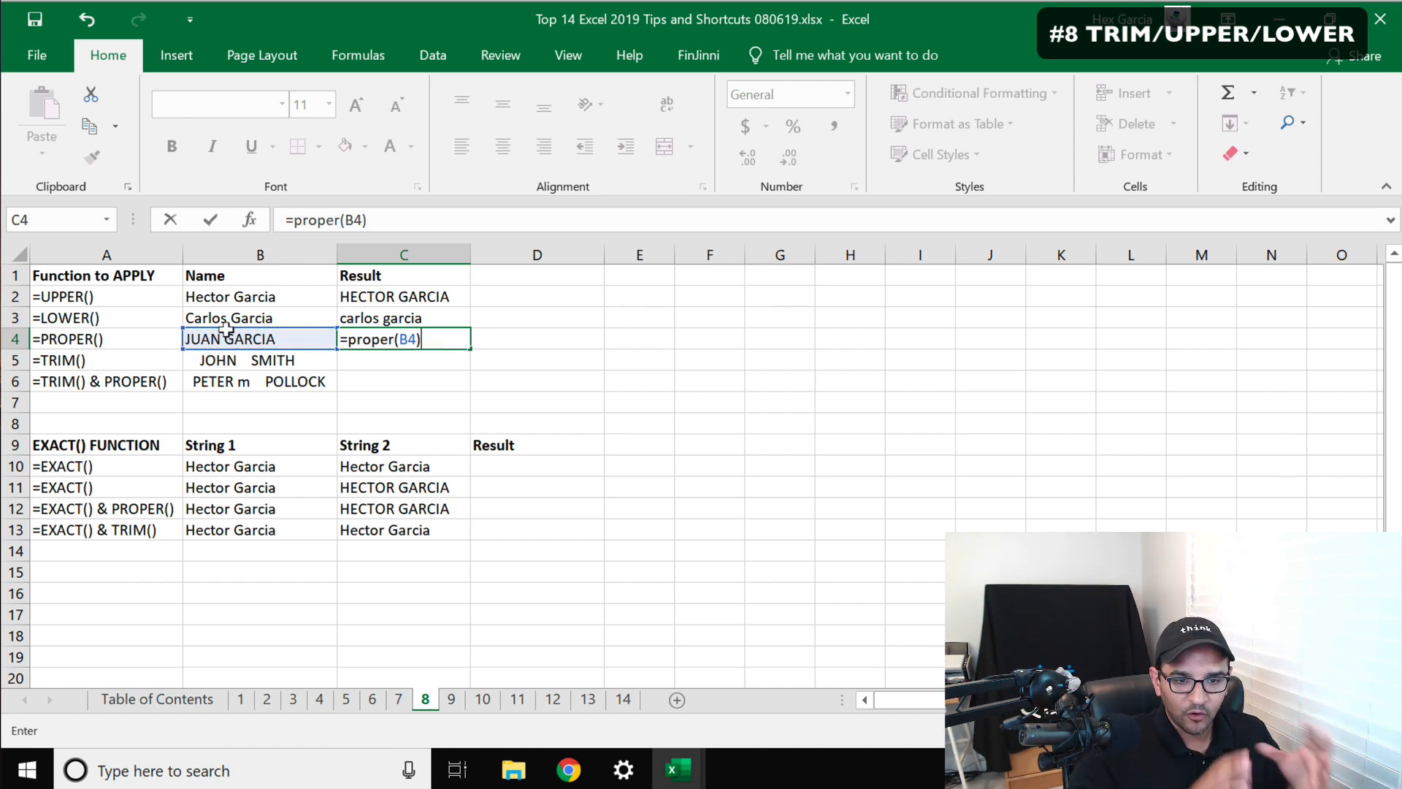
{"action": "key", "text": "Return"}
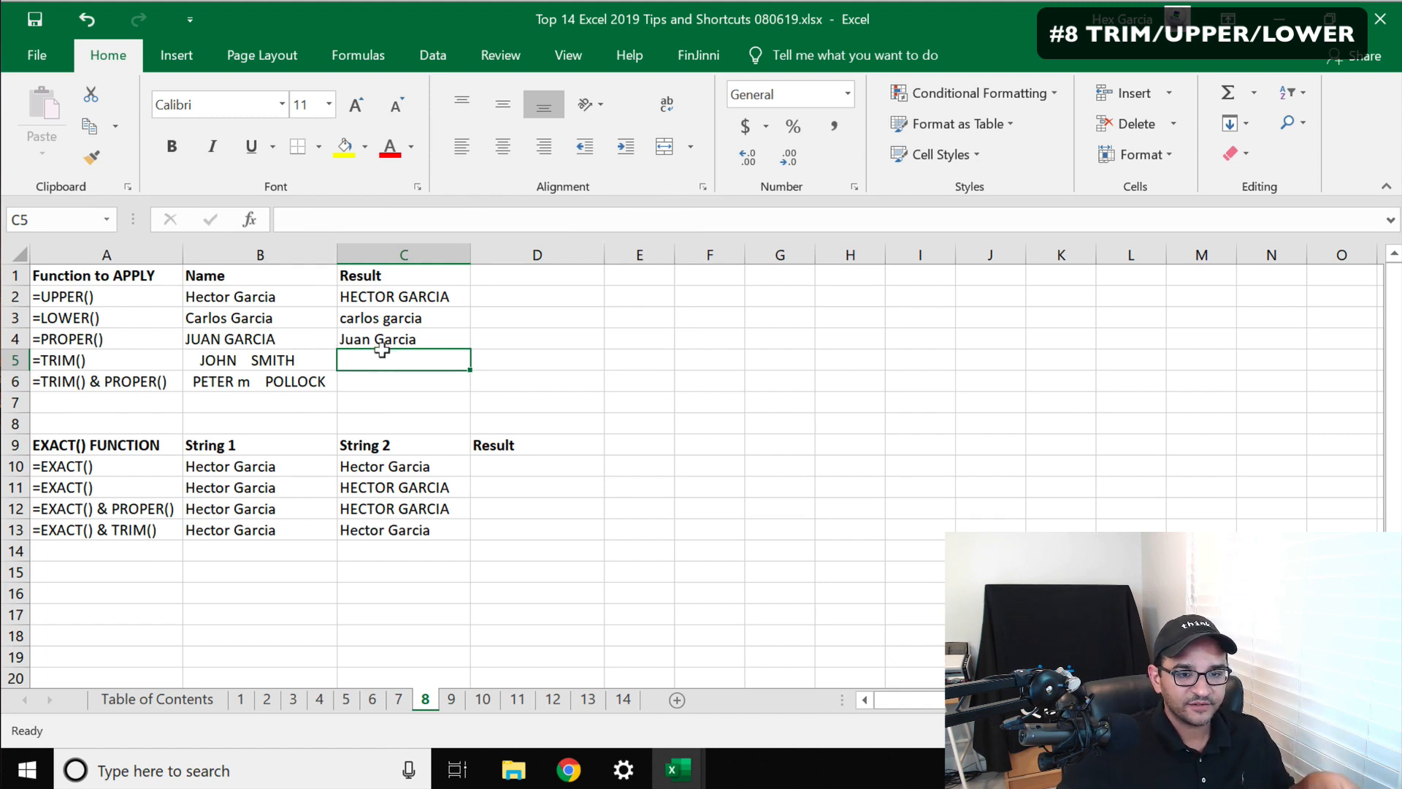
Inspect the extra spaces in B5's text, then enter =TRIM(B5) in C5 to remove them
{"action": "left_click", "coordinate": [238, 354]}
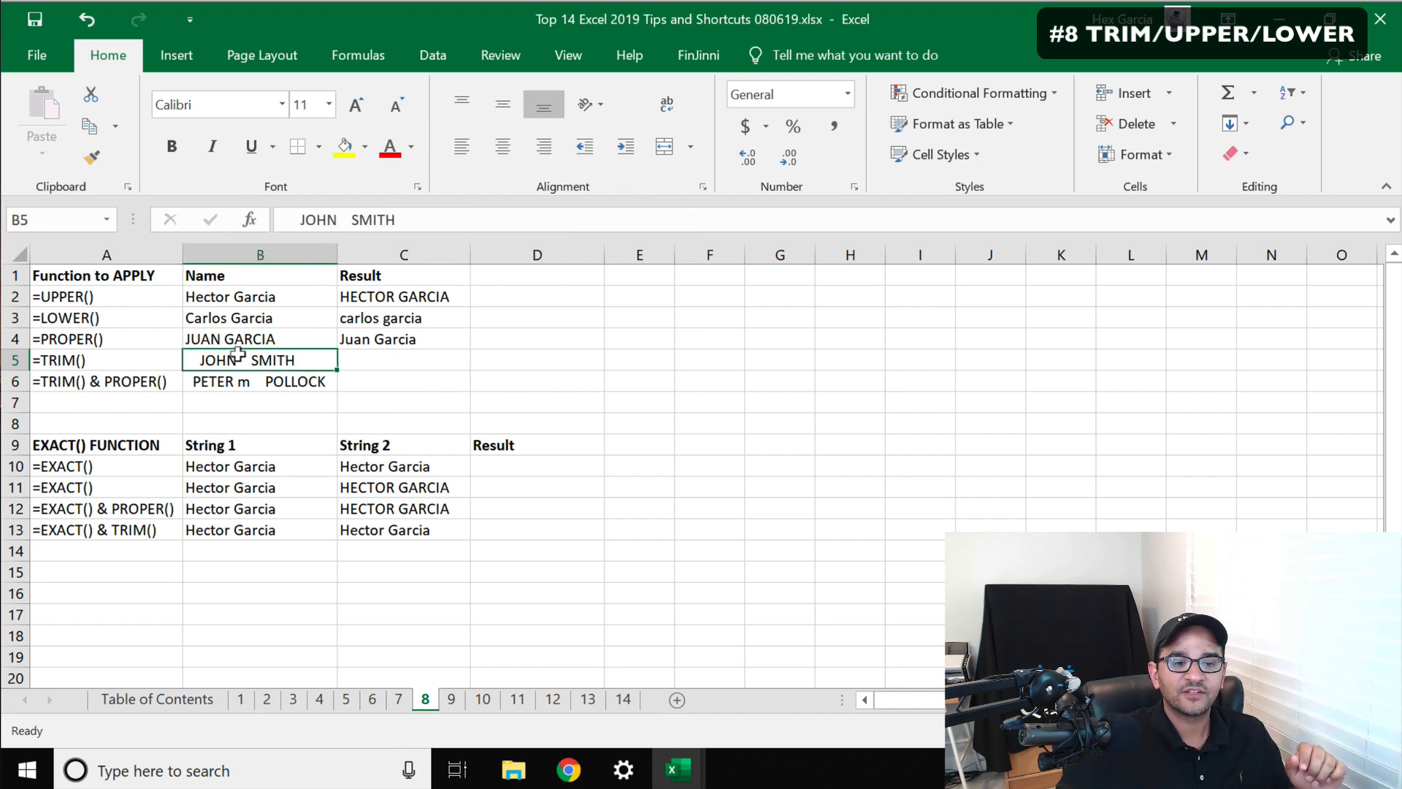
{"action": "left_click", "coordinate": [336, 219]}
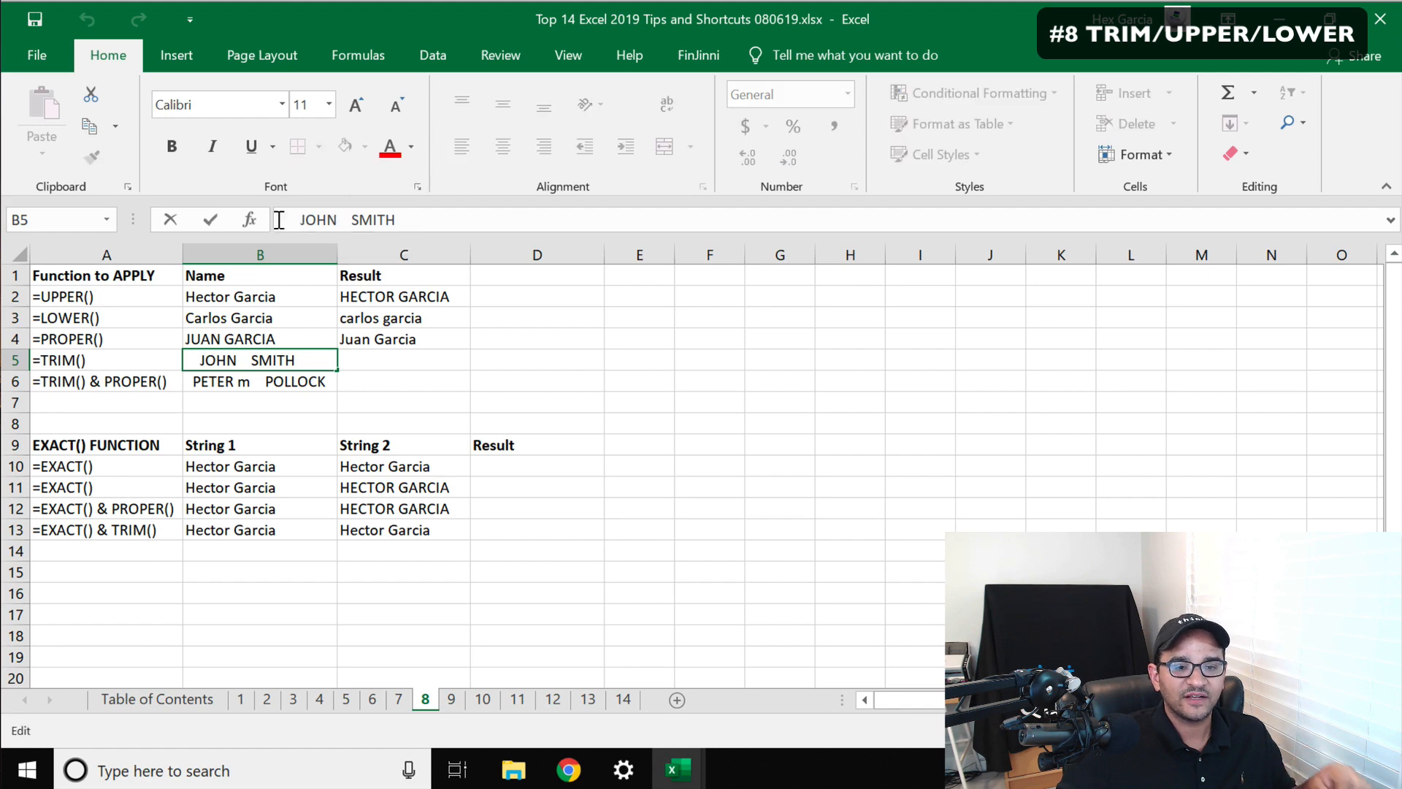
{"action": "left_click_drag", "start_coordinate": [279, 220], "coordinate": [301, 219]}
{"action": "key", "text": "Escape"}
{"action": "key", "text": "super+plus"}
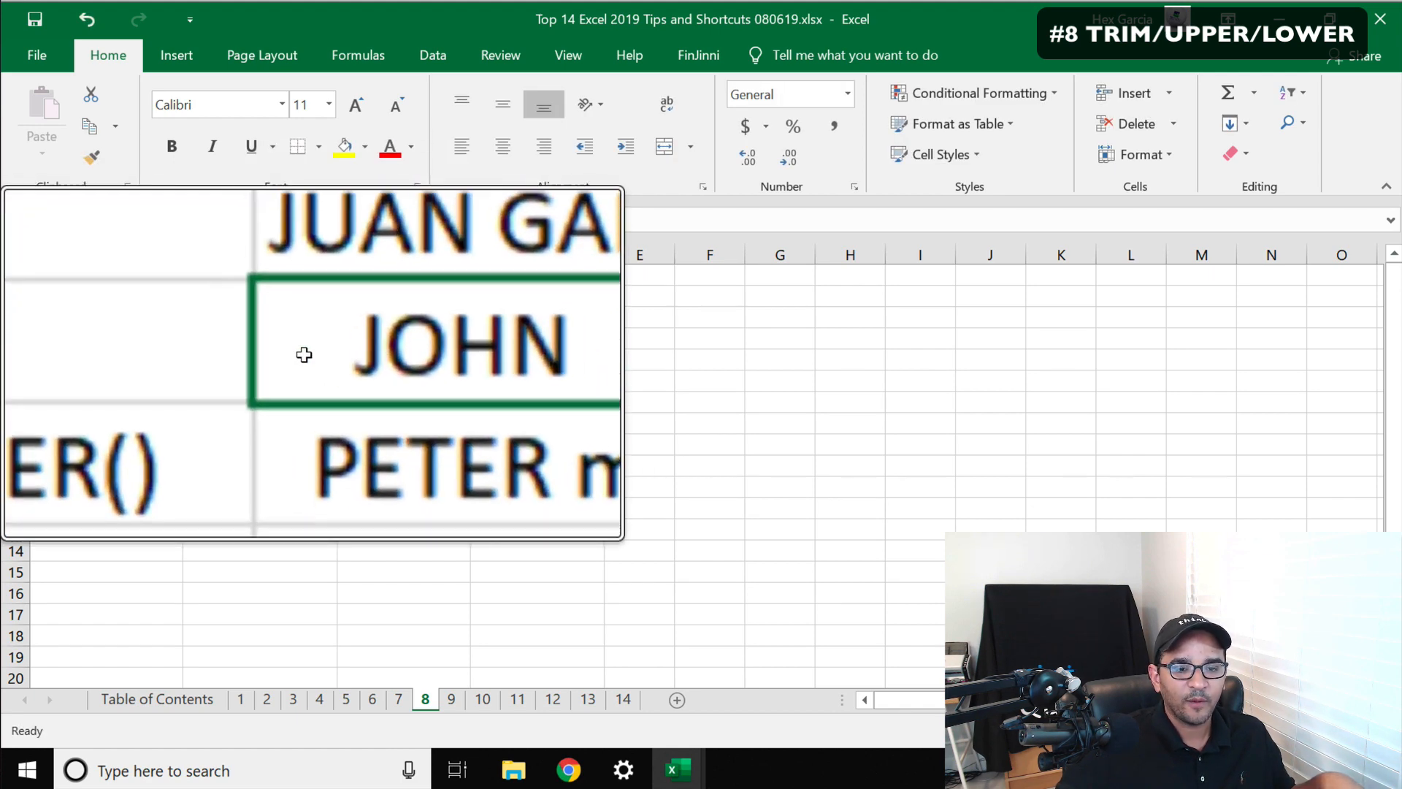
{"action": "key", "text": "super+Escape"}
{"action": "left_click", "coordinate": [385, 350]}
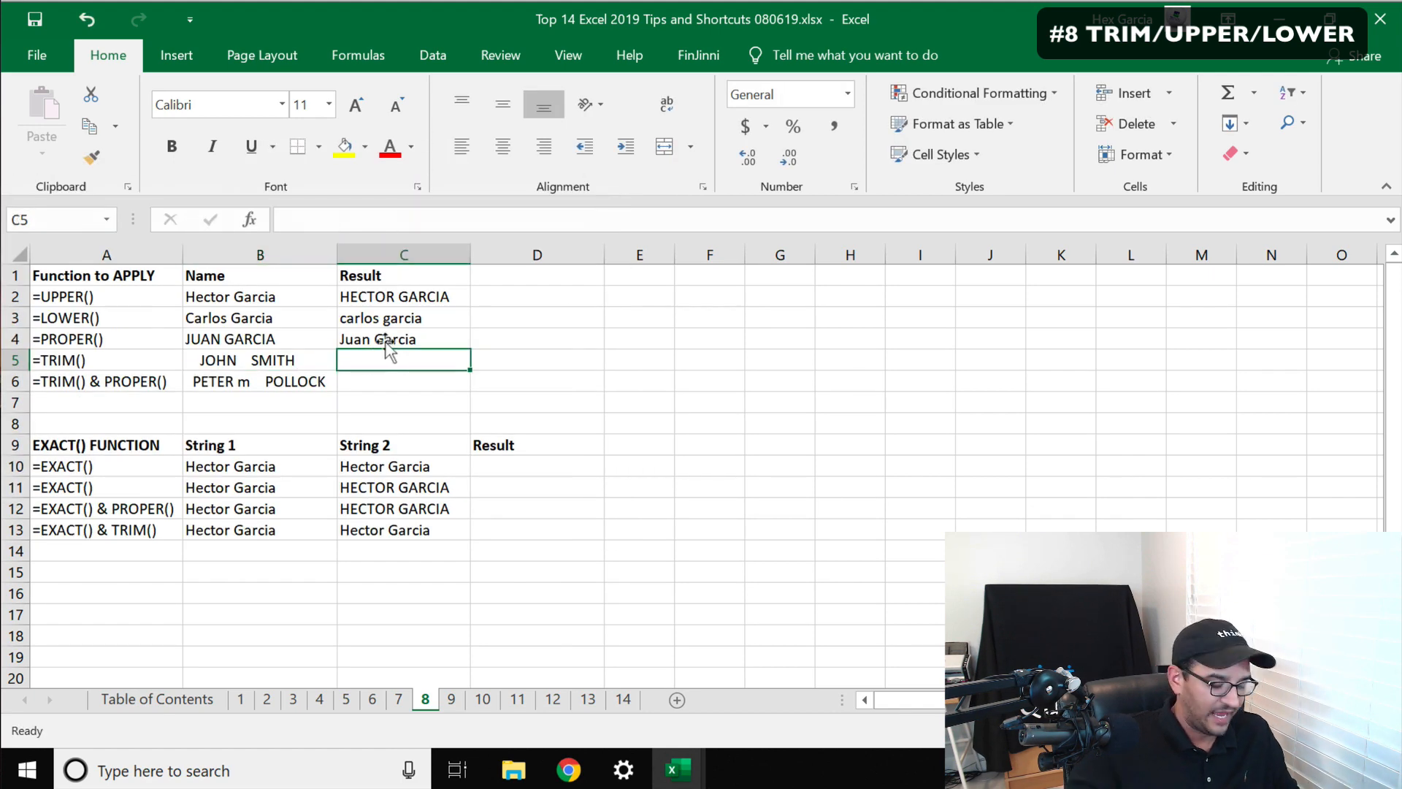
{"action": "type", "text": "=trim("}
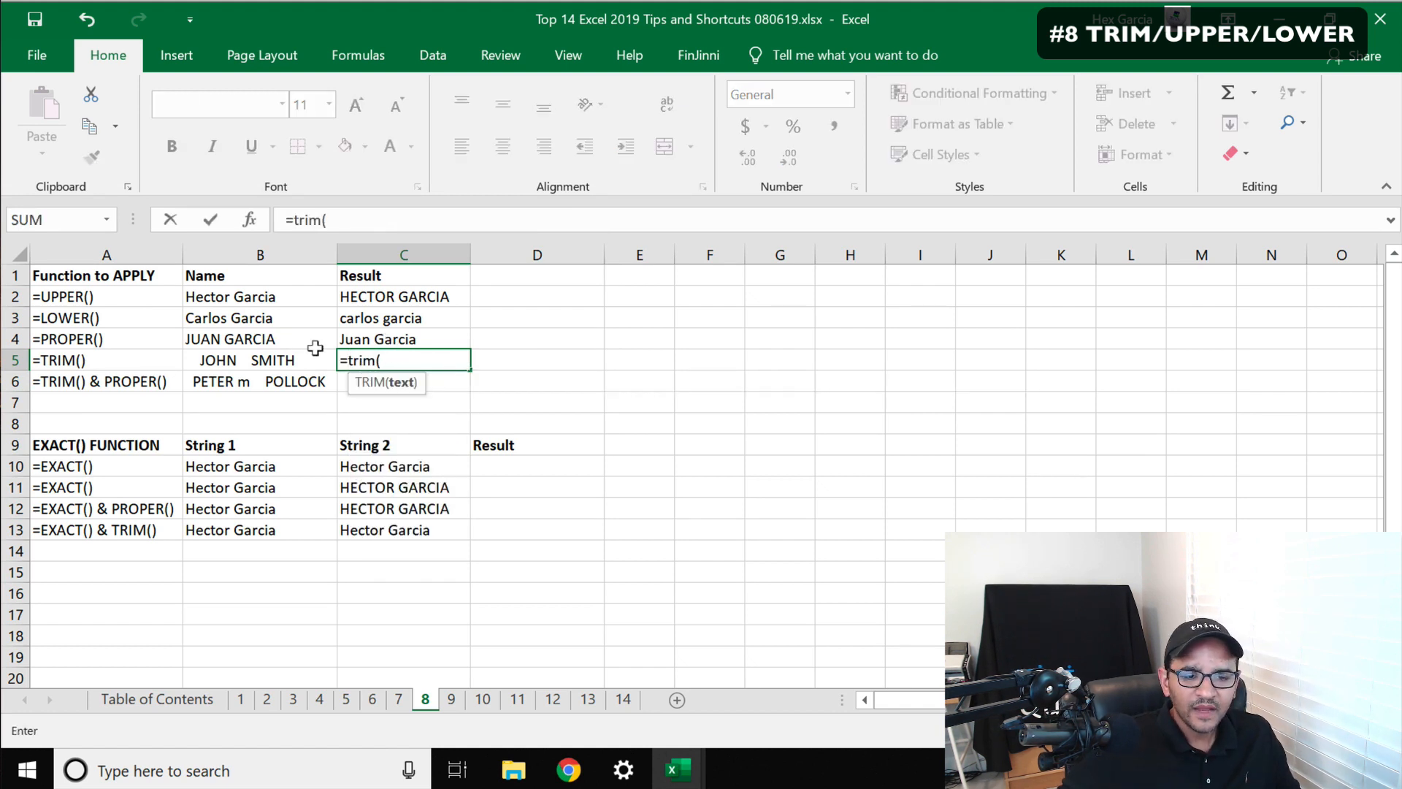
{"action": "left_click", "coordinate": [261, 352]}
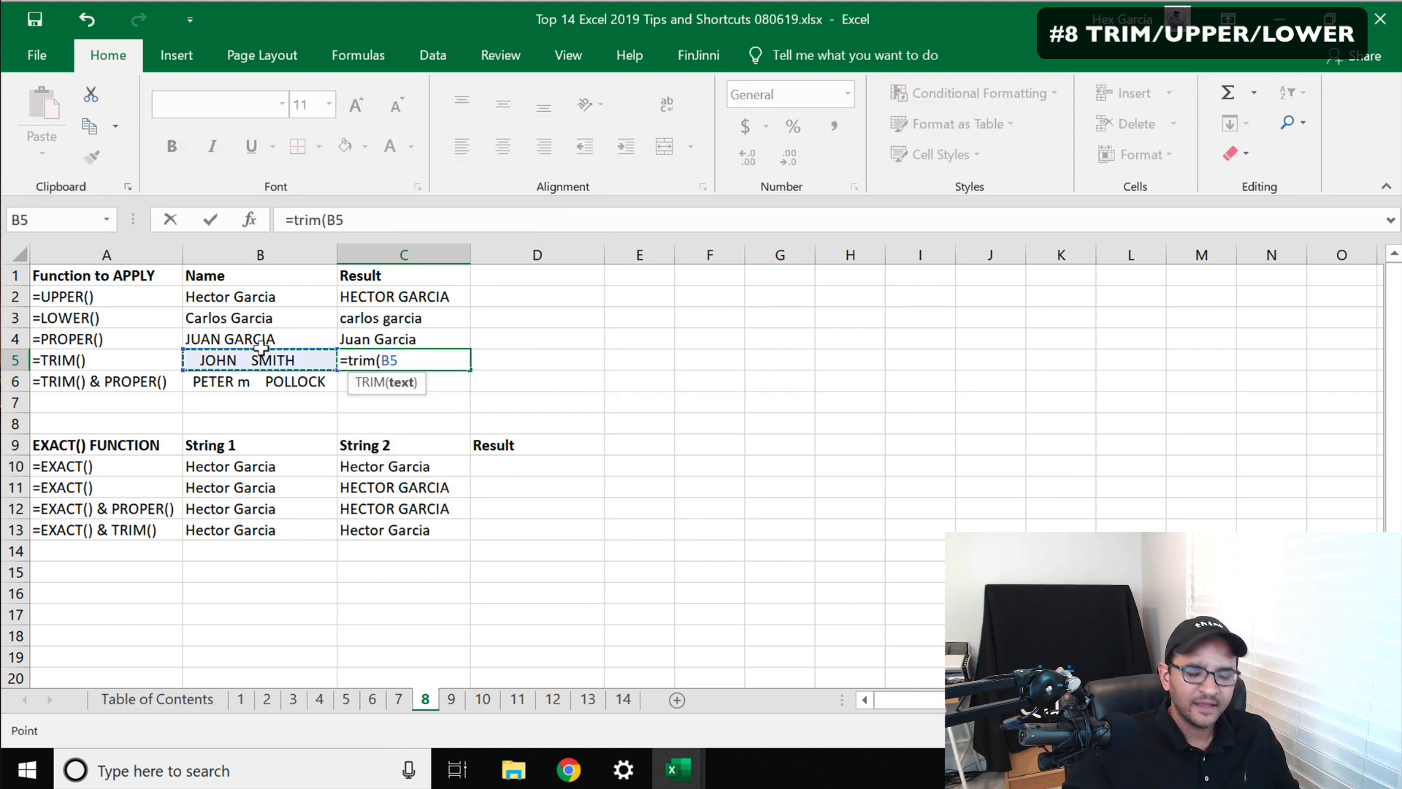
{"action": "type", "text": ")"}
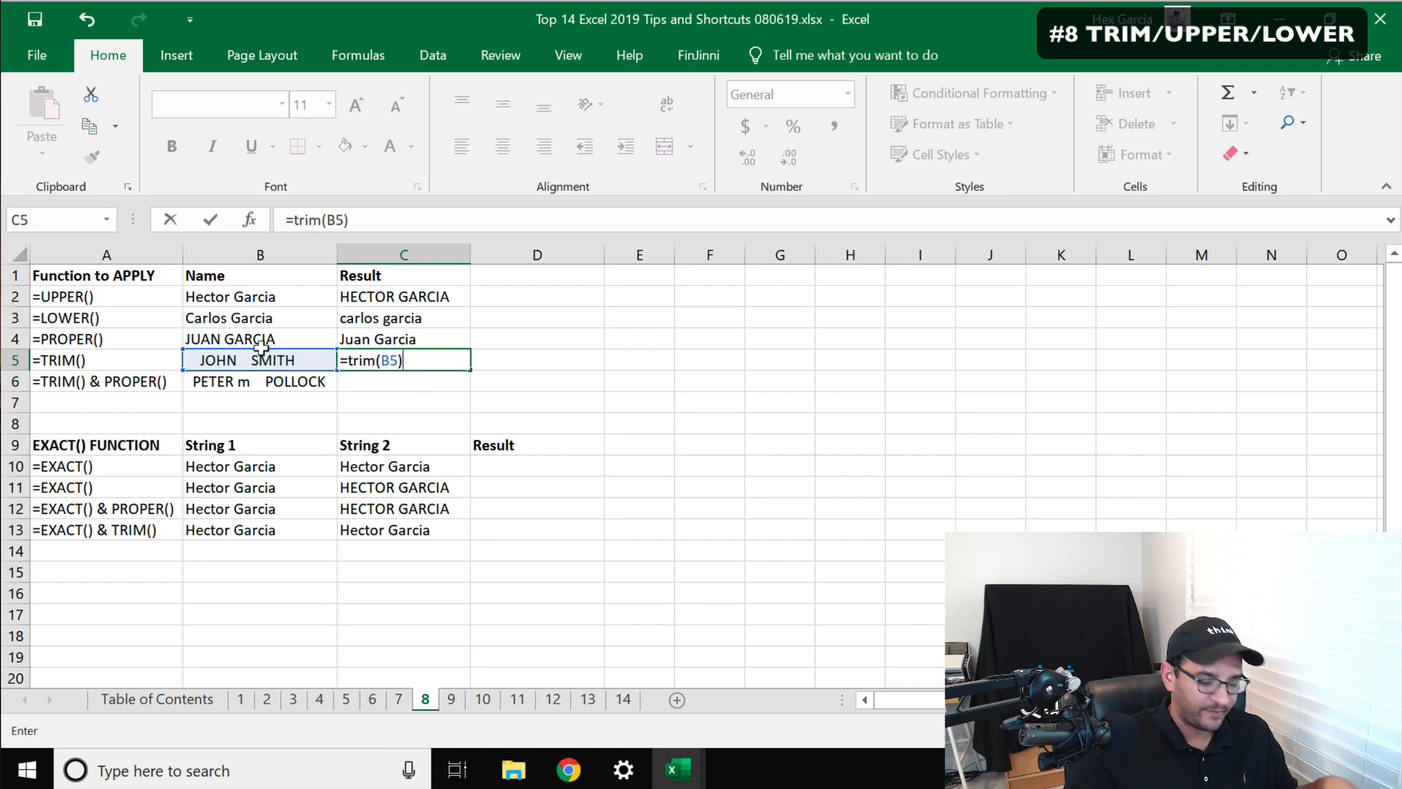
{"action": "key", "text": "Return"}
Enter the nested formula =PROPER(TRIM(B6)) in C6 to clean up spacing and capitalization of B6
{"action": "left_click", "coordinate": [369, 356]}
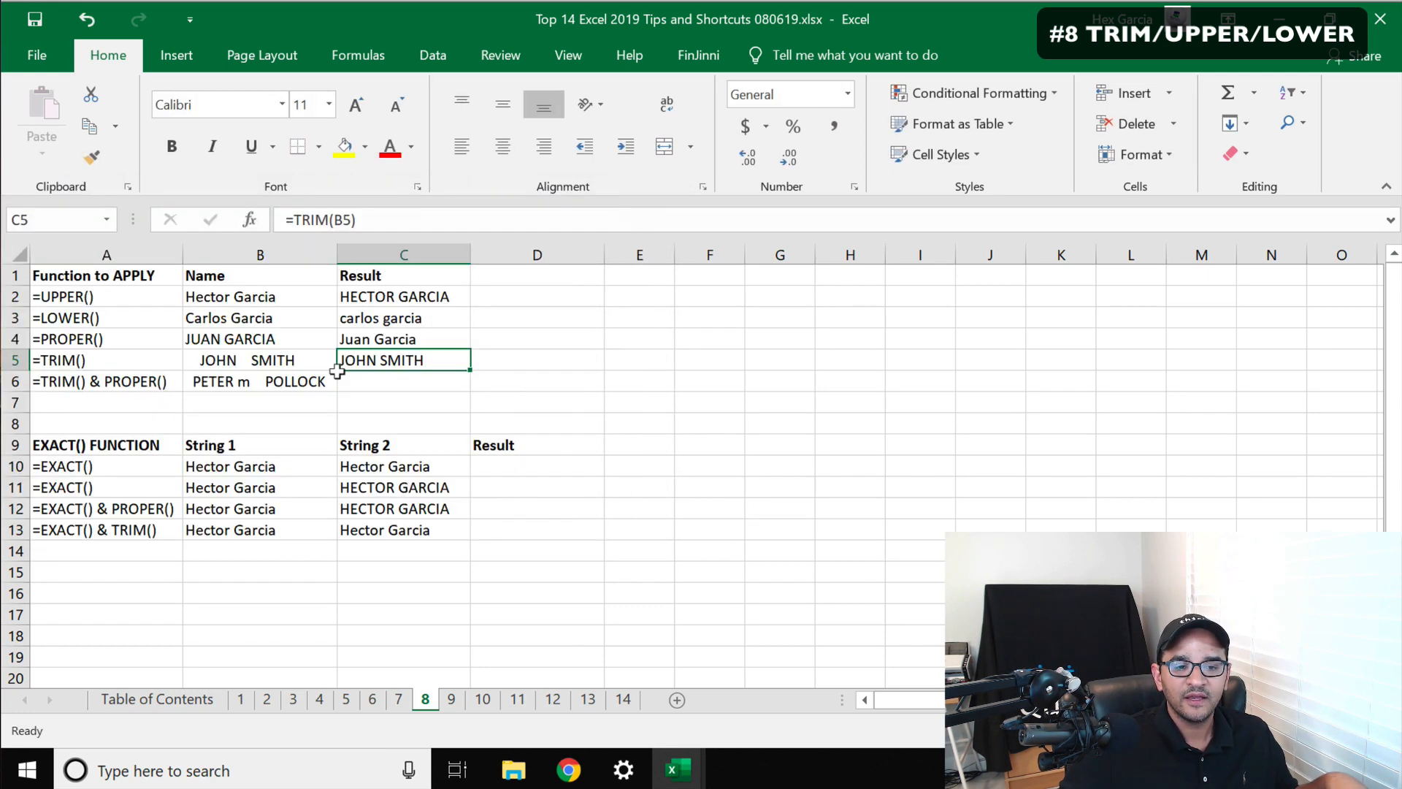
{"action": "left_click", "coordinate": [448, 387]}
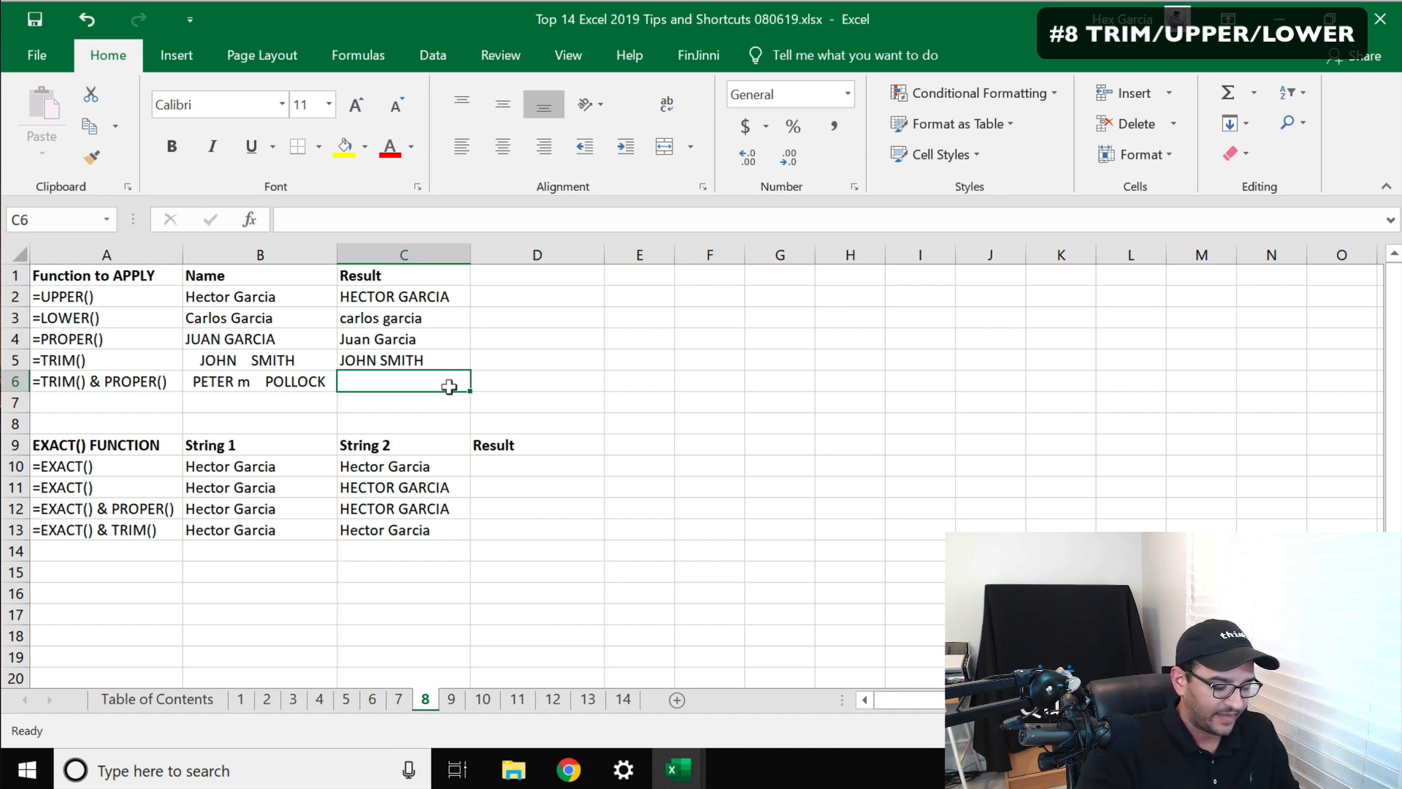
{"action": "type", "text": "=priper"}
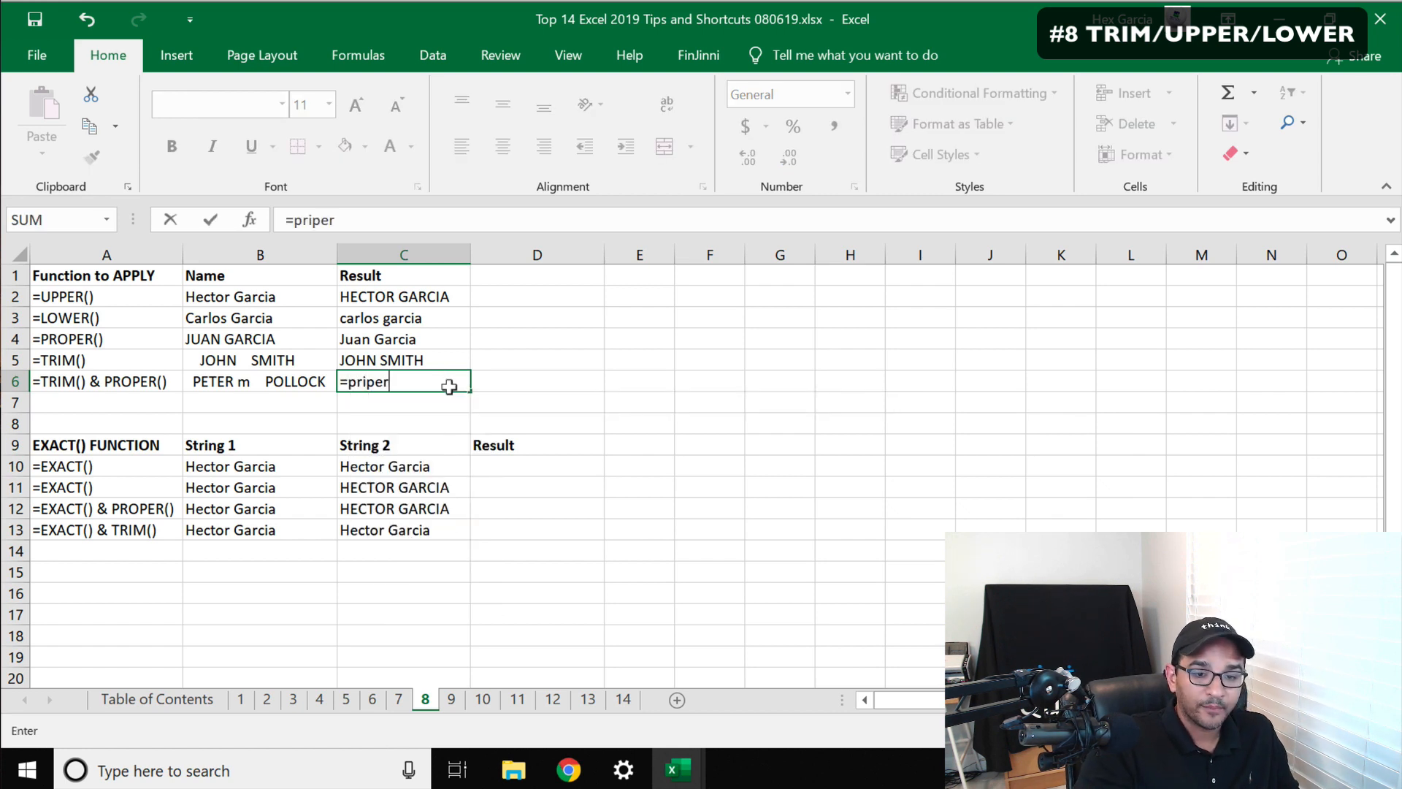
{"action": "key", "text": "BackSpace"}
{"action": "key", "text": "BackSpace"}
{"action": "key", "text": "BackSpace"}
{"action": "key", "text": "BackSpace"}
{"action": "type", "text": "o"}
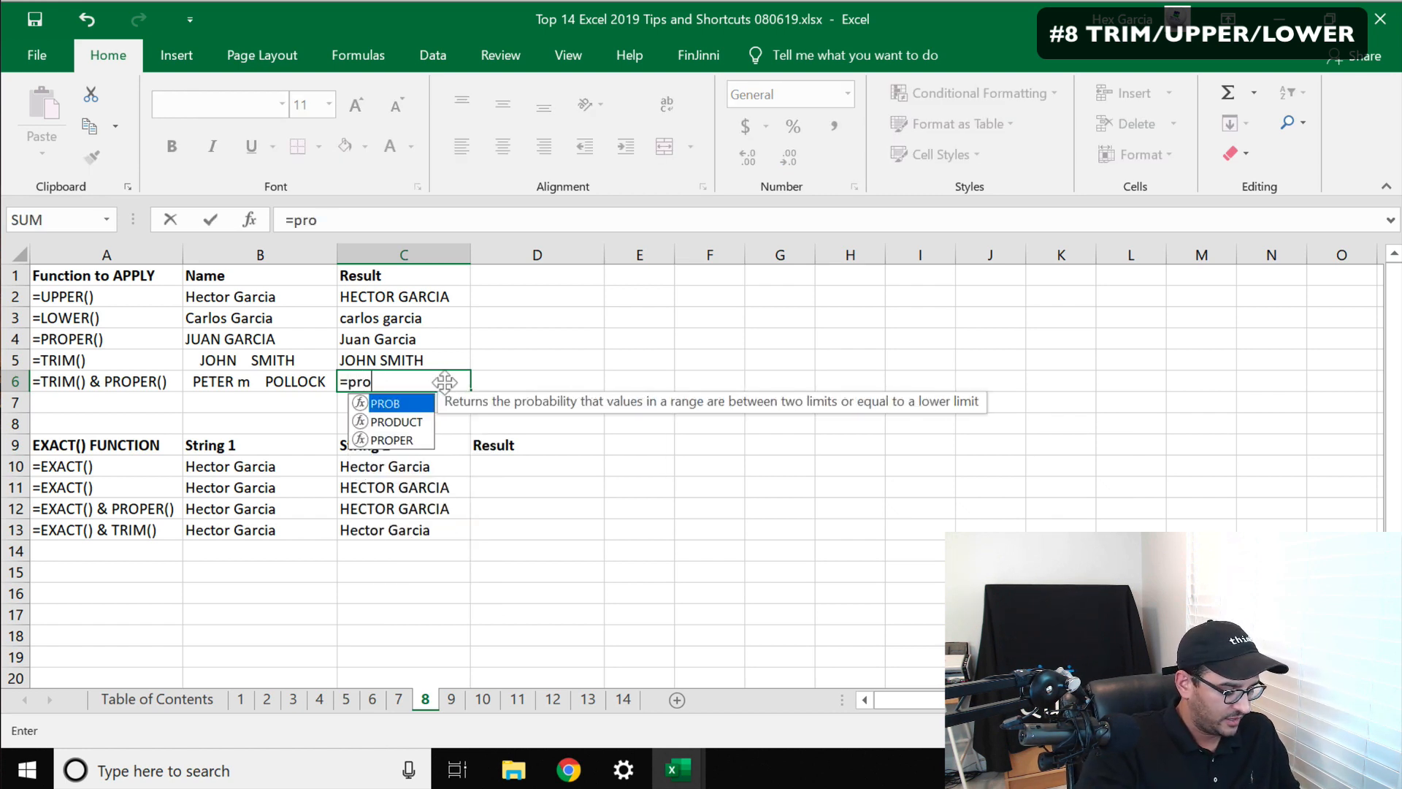
{"action": "type", "text": "per("}
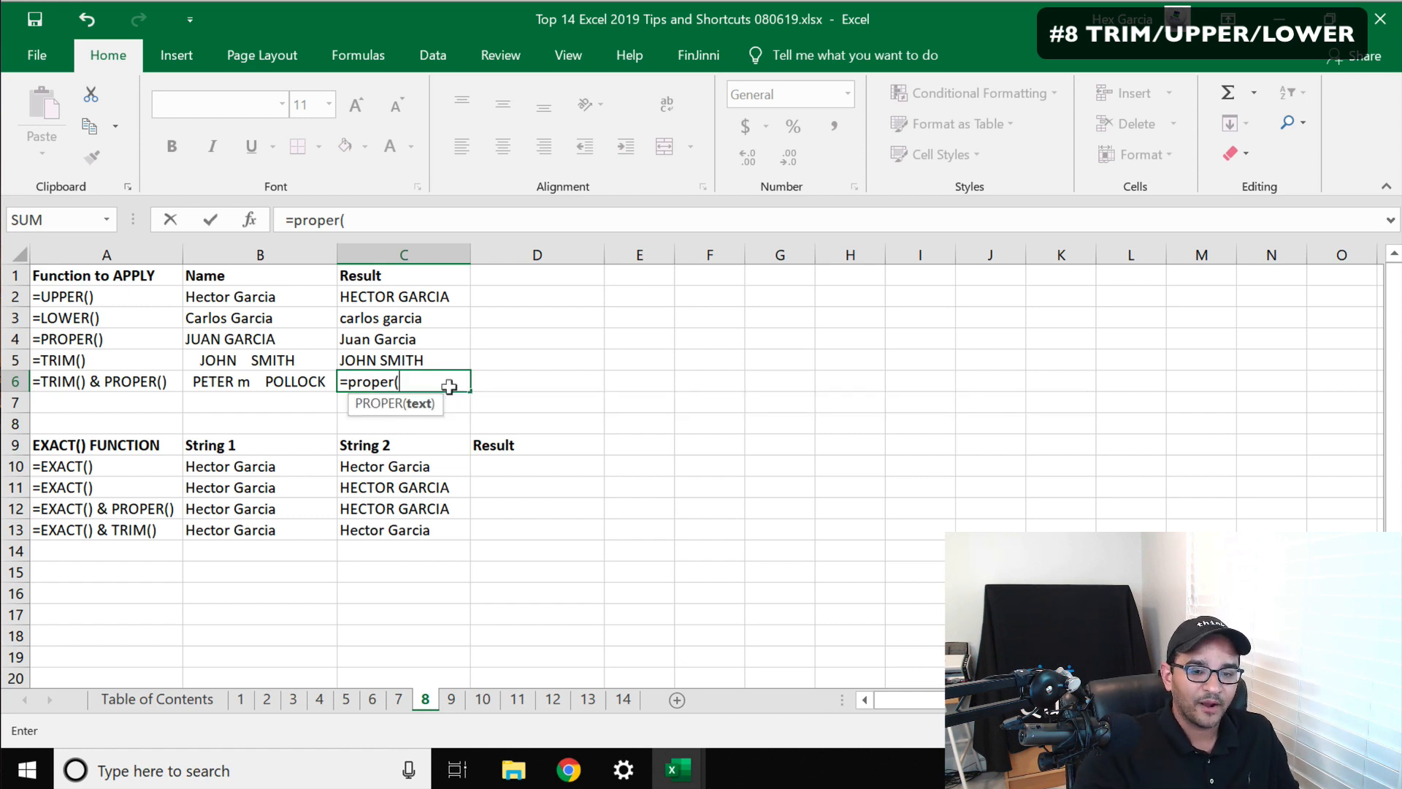
{"action": "type", "text": "trim("}
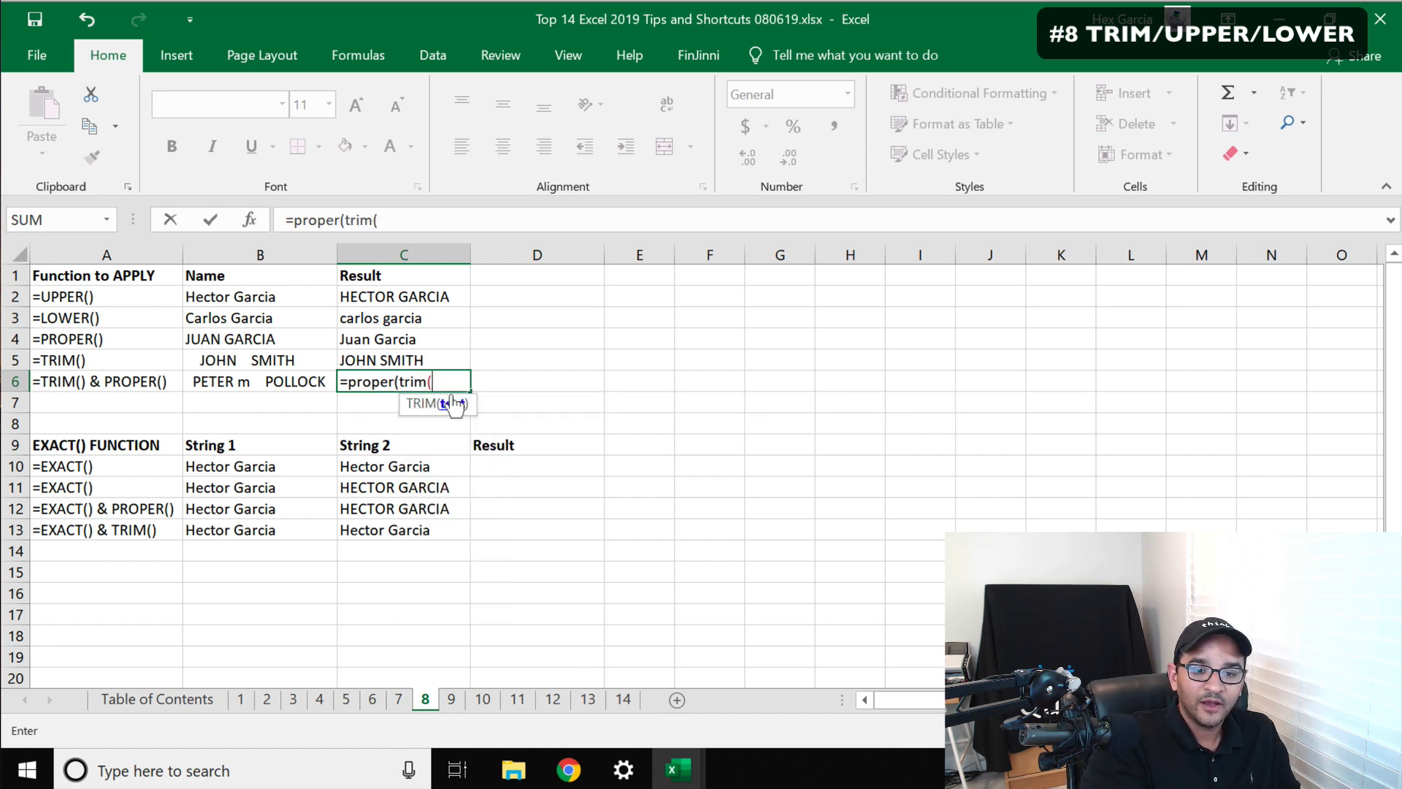
{"action": "left_click", "coordinate": [253, 371]}
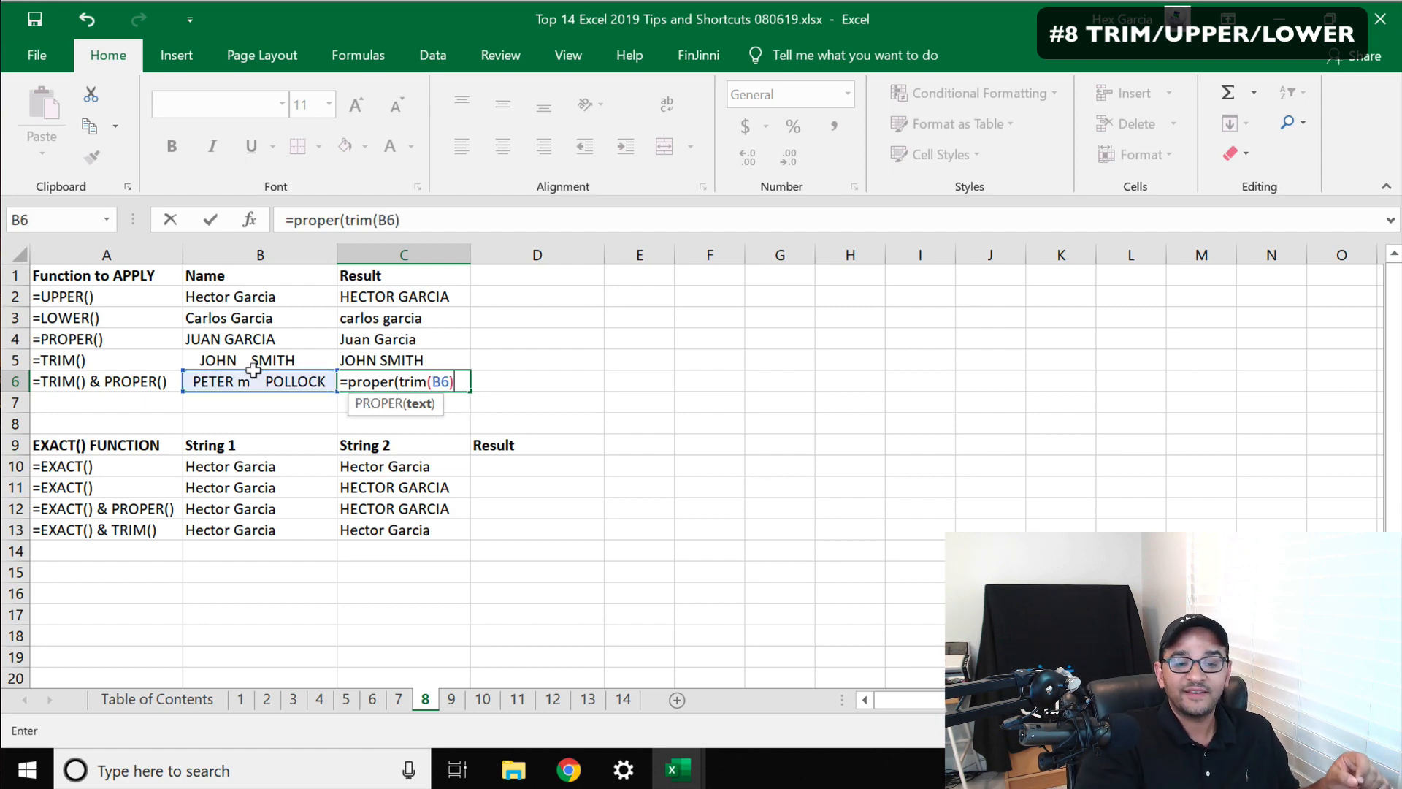
{"action": "type", "text": ")"}
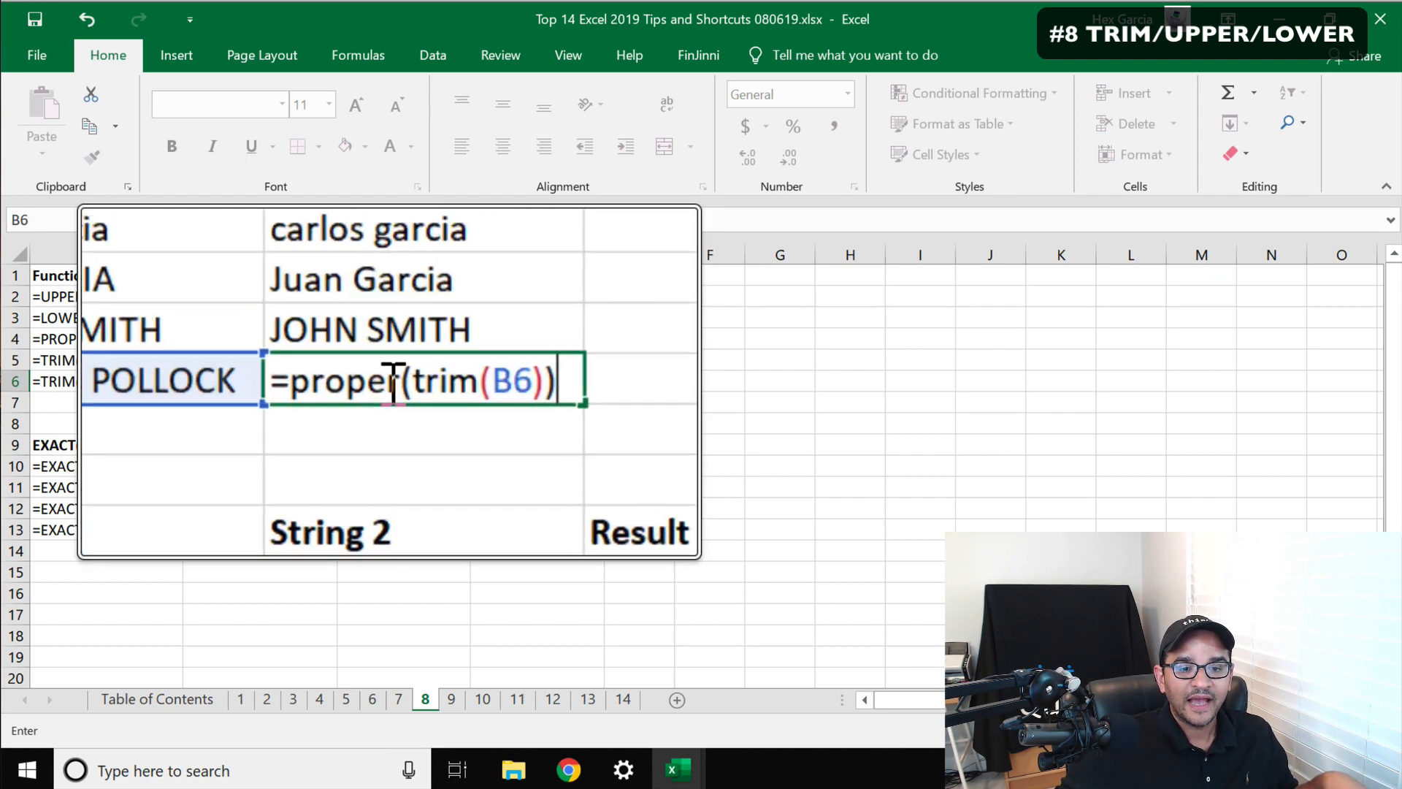
{"action": "left_click_drag", "start_coordinate": [397, 381], "coordinate": [359, 385]}
{"action": "key", "text": "Return"}
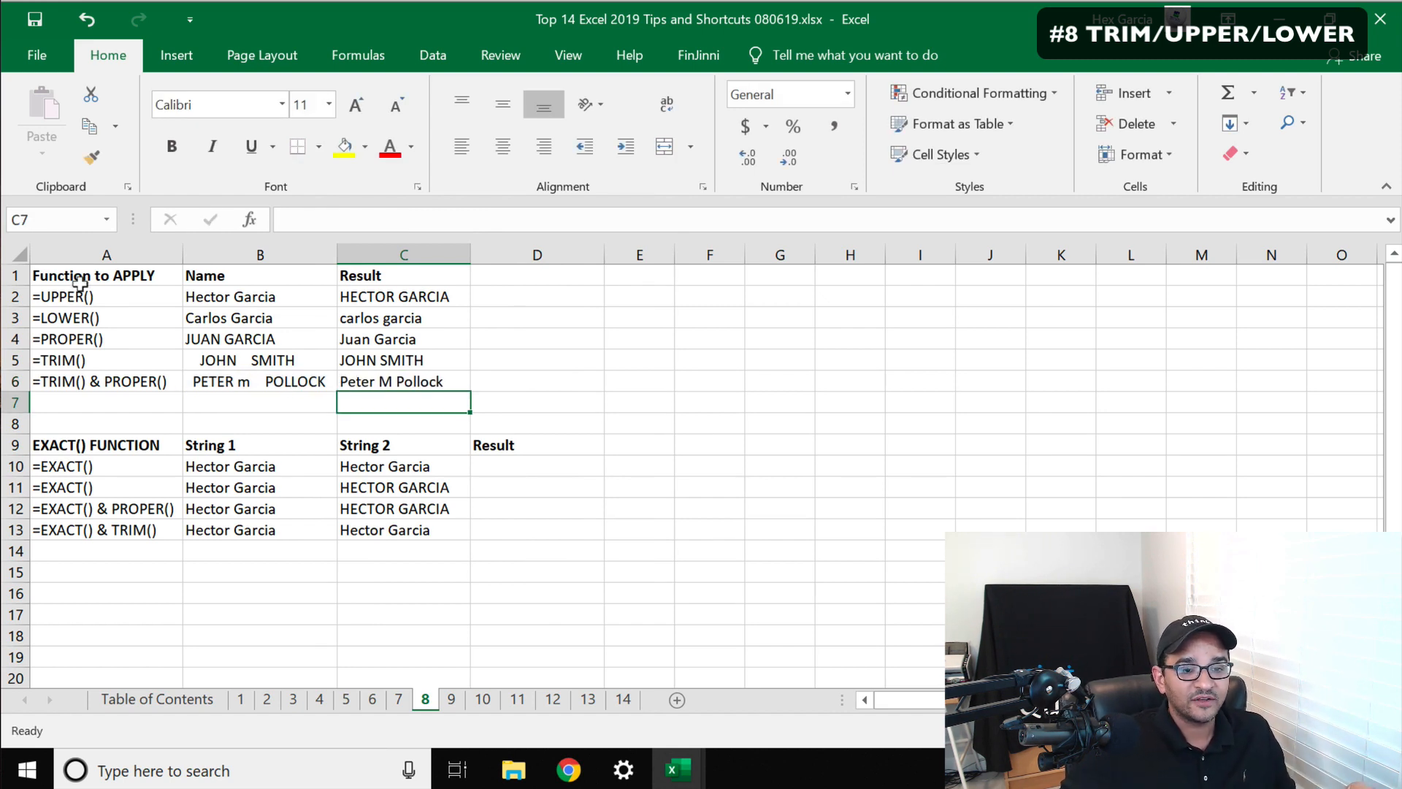
Enter =EXACT(B10,C10) in D10 to compare the two strings in row 10
{"action": "left_click_drag", "start_coordinate": [73, 296], "coordinate": [82, 372]}
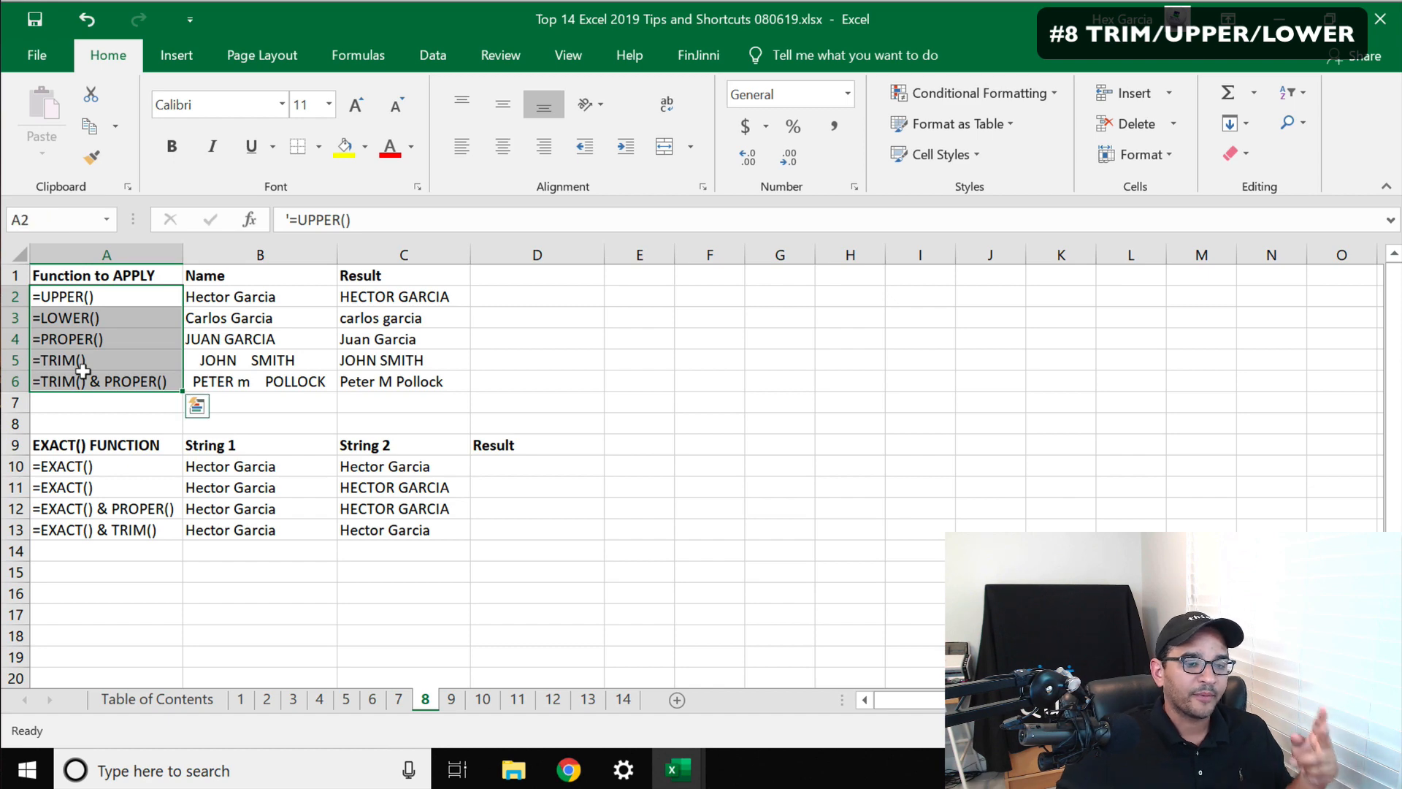
{"action": "left_click", "coordinate": [81, 443]}
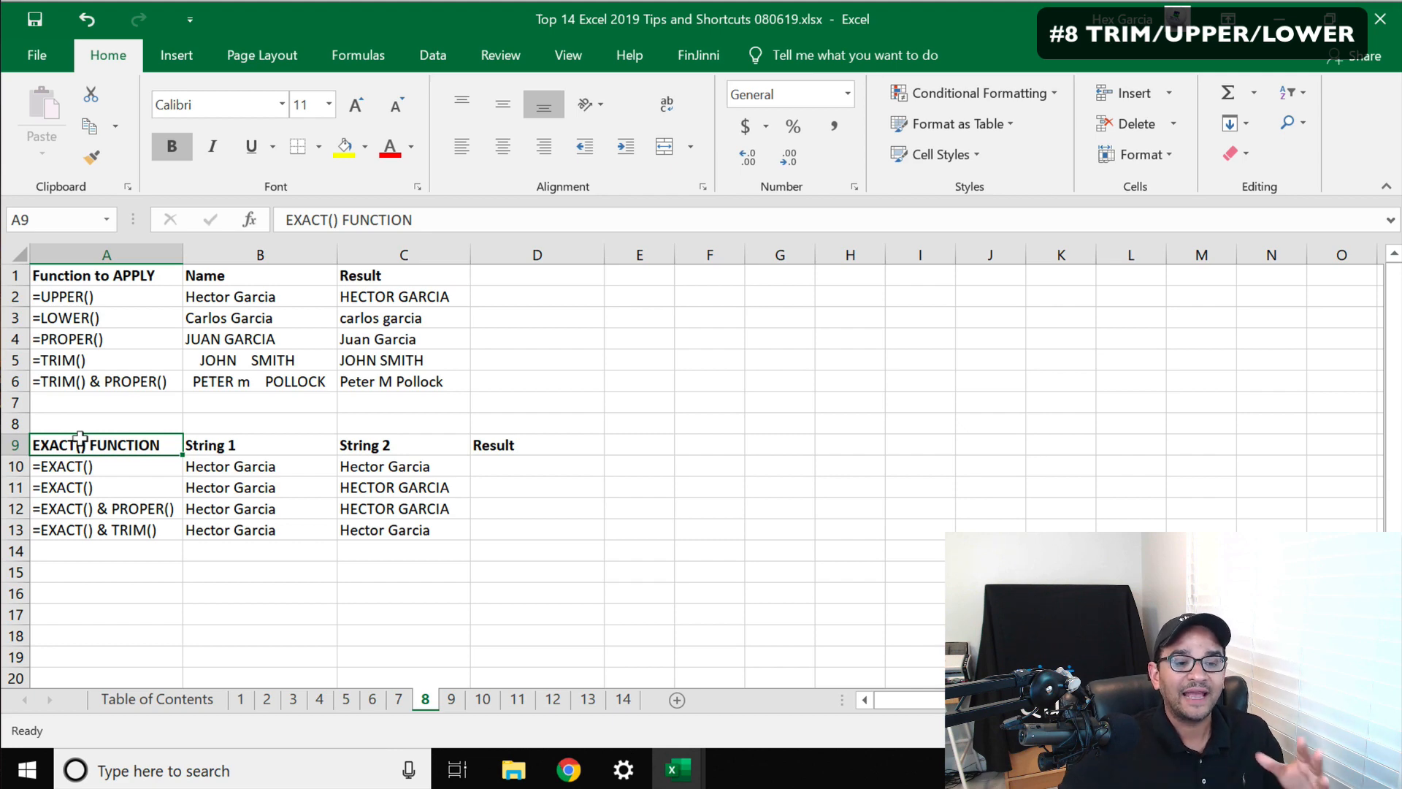
{"action": "left_click", "coordinate": [493, 467]}
{"action": "left_click", "coordinate": [225, 464]}
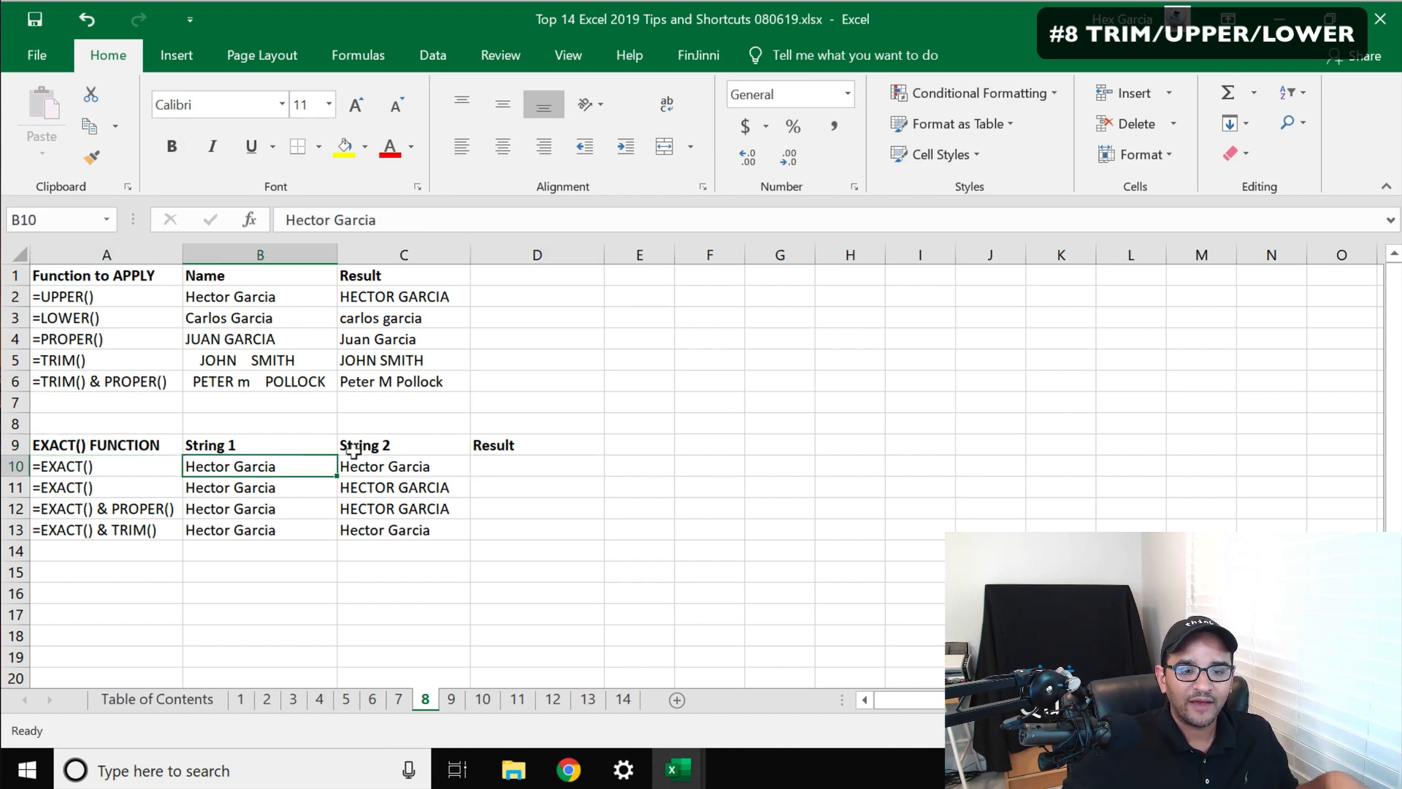
{"action": "key", "text": "Right"}
{"action": "left_click", "coordinate": [502, 464]}
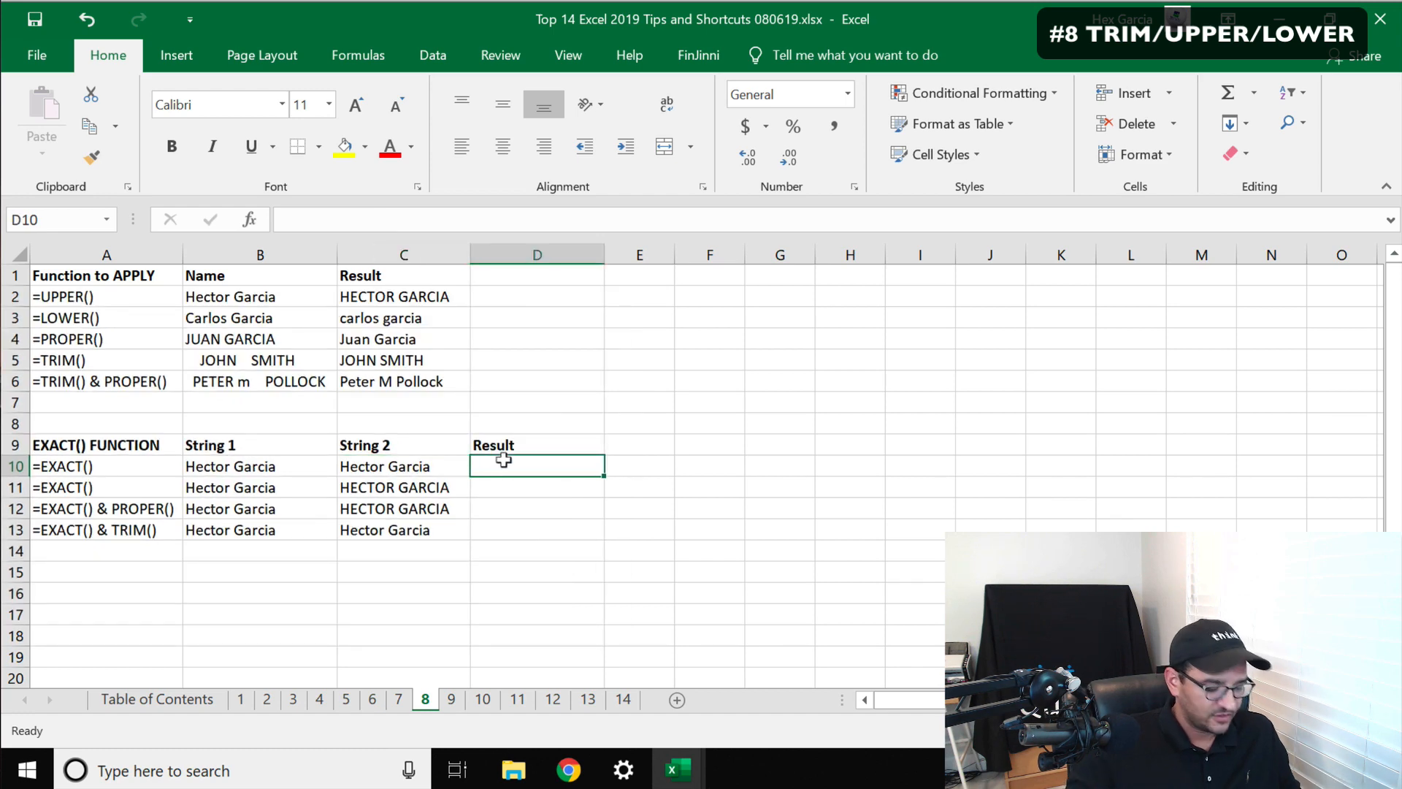
{"action": "type", "text": "=exact("}
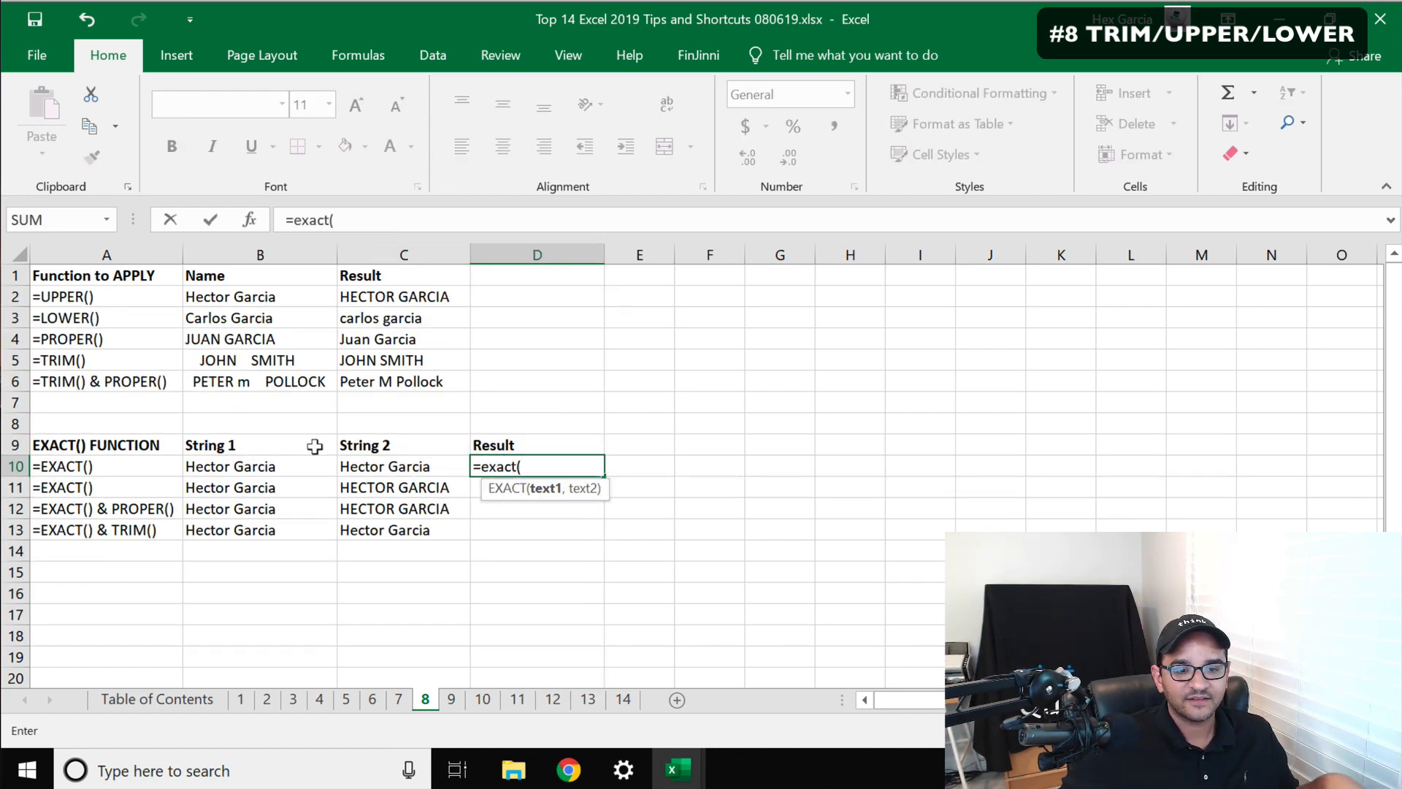
{"action": "left_click", "coordinate": [245, 457]}
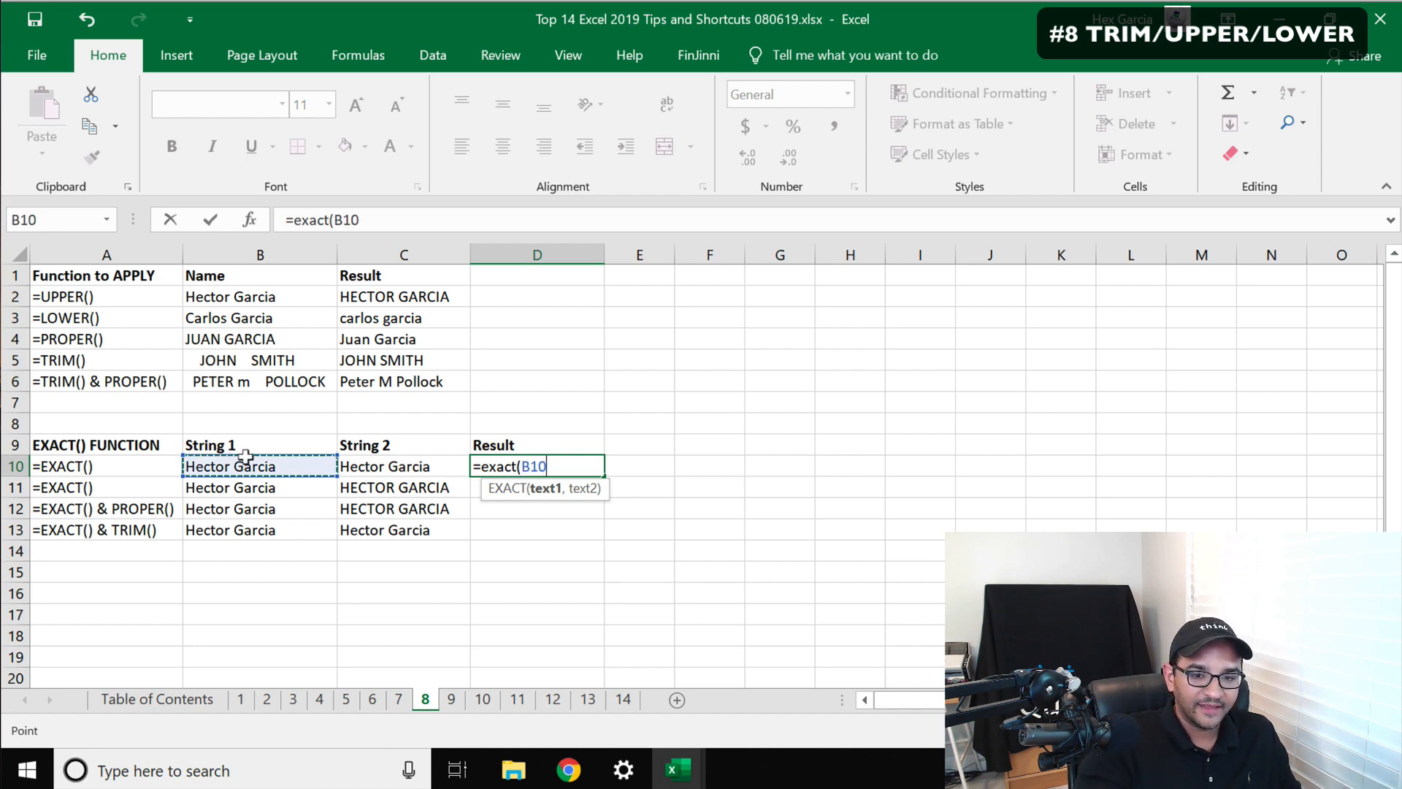
{"action": "type", "text": ","}
{"action": "left_click", "coordinate": [394, 466]}
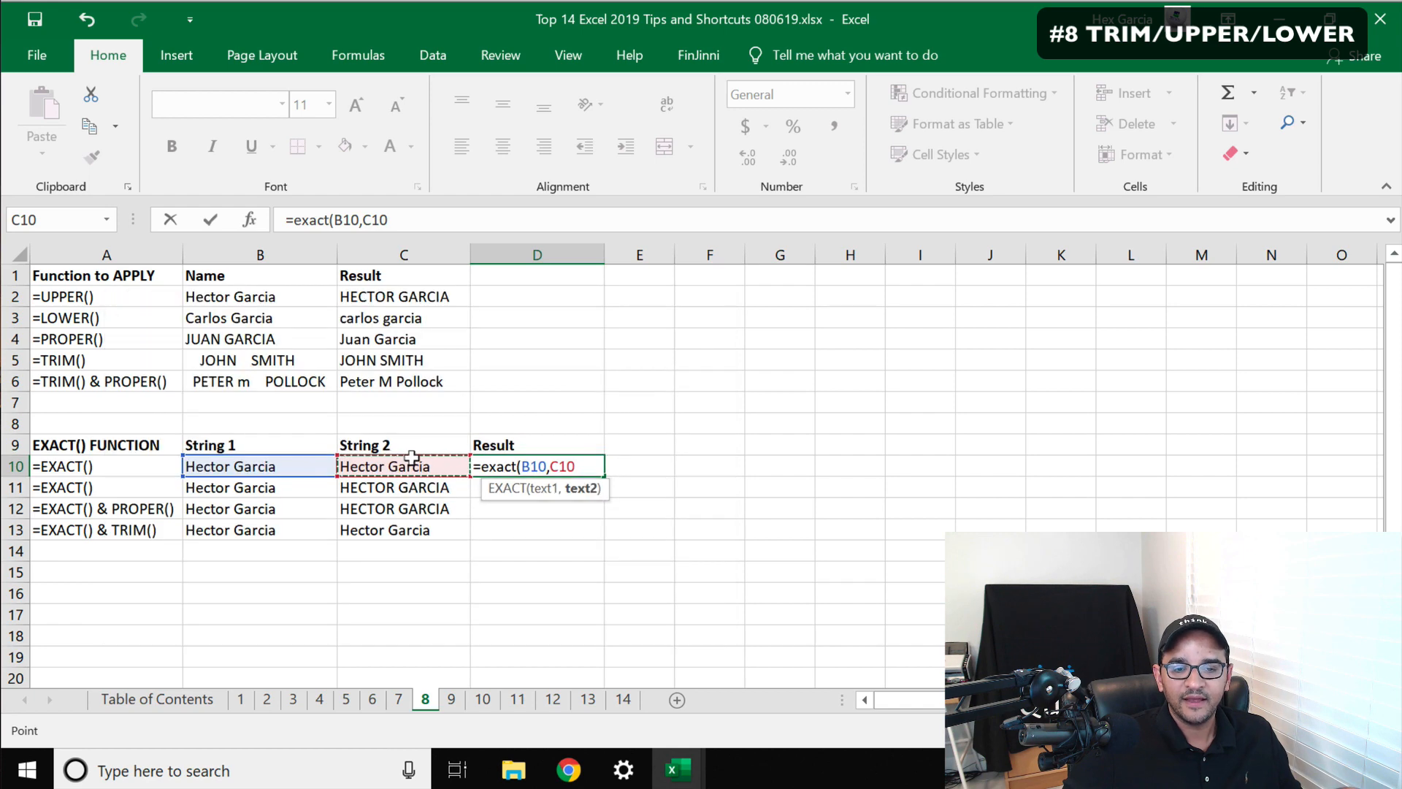
{"action": "type", "text": ")"}
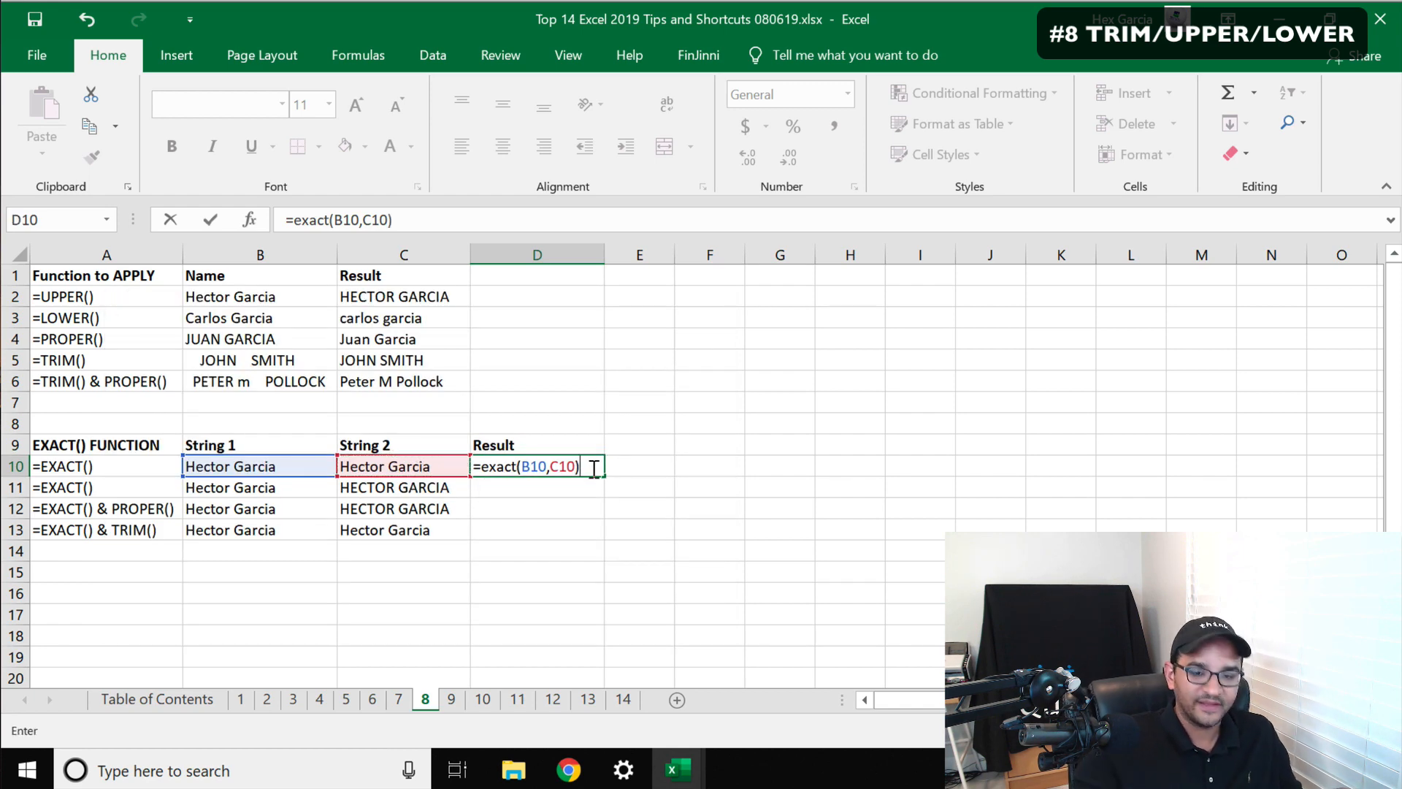
{"action": "key", "text": "Return"}
{"action": "left_click", "coordinate": [527, 457]}
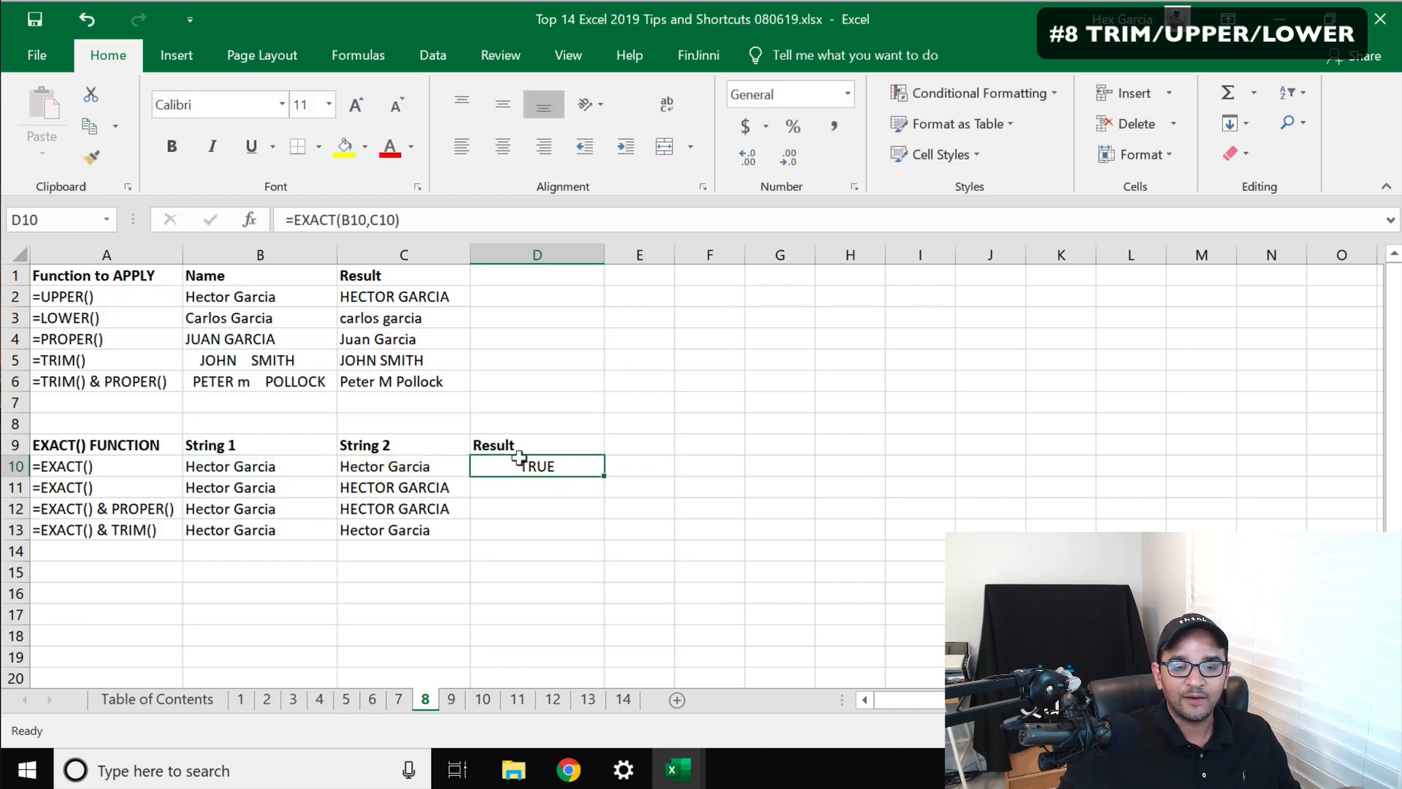
Enter =EXACT(B11,C11) in D11 to compare the strings in row 11
{"action": "left_click", "coordinate": [296, 456]}
{"action": "left_click", "coordinate": [381, 457]}
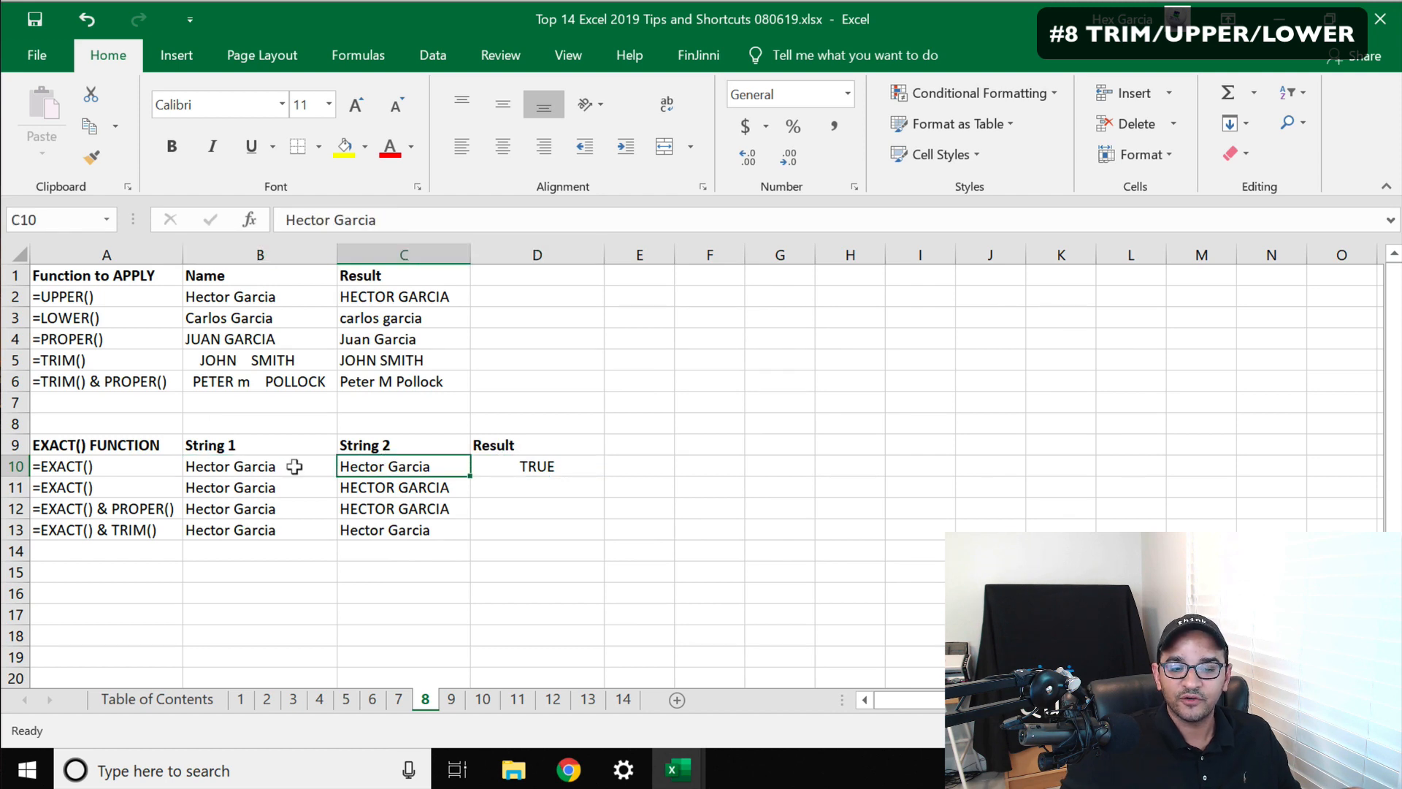
{"action": "left_click", "coordinate": [530, 476]}
{"action": "type", "text": "=exa"}
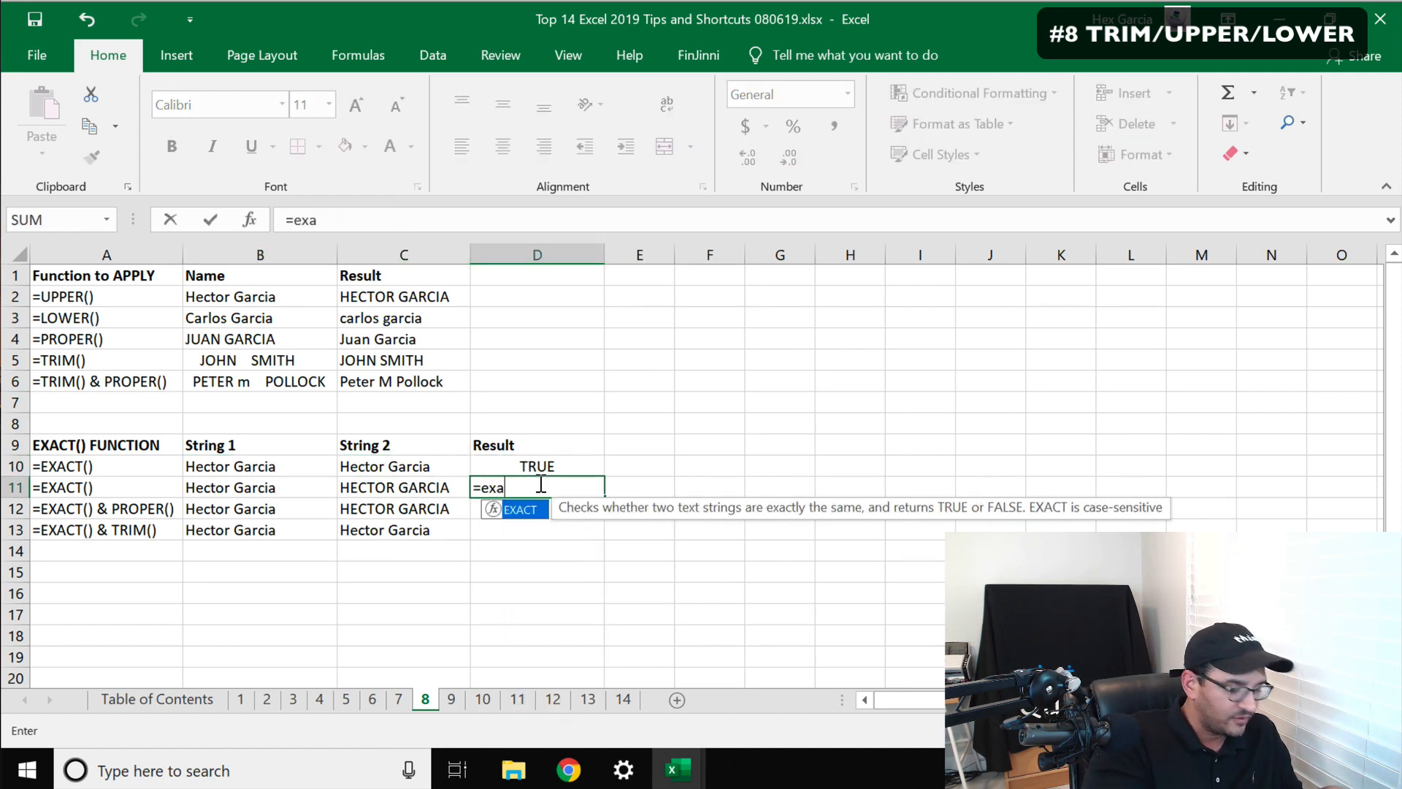
{"action": "type", "text": "ct("}
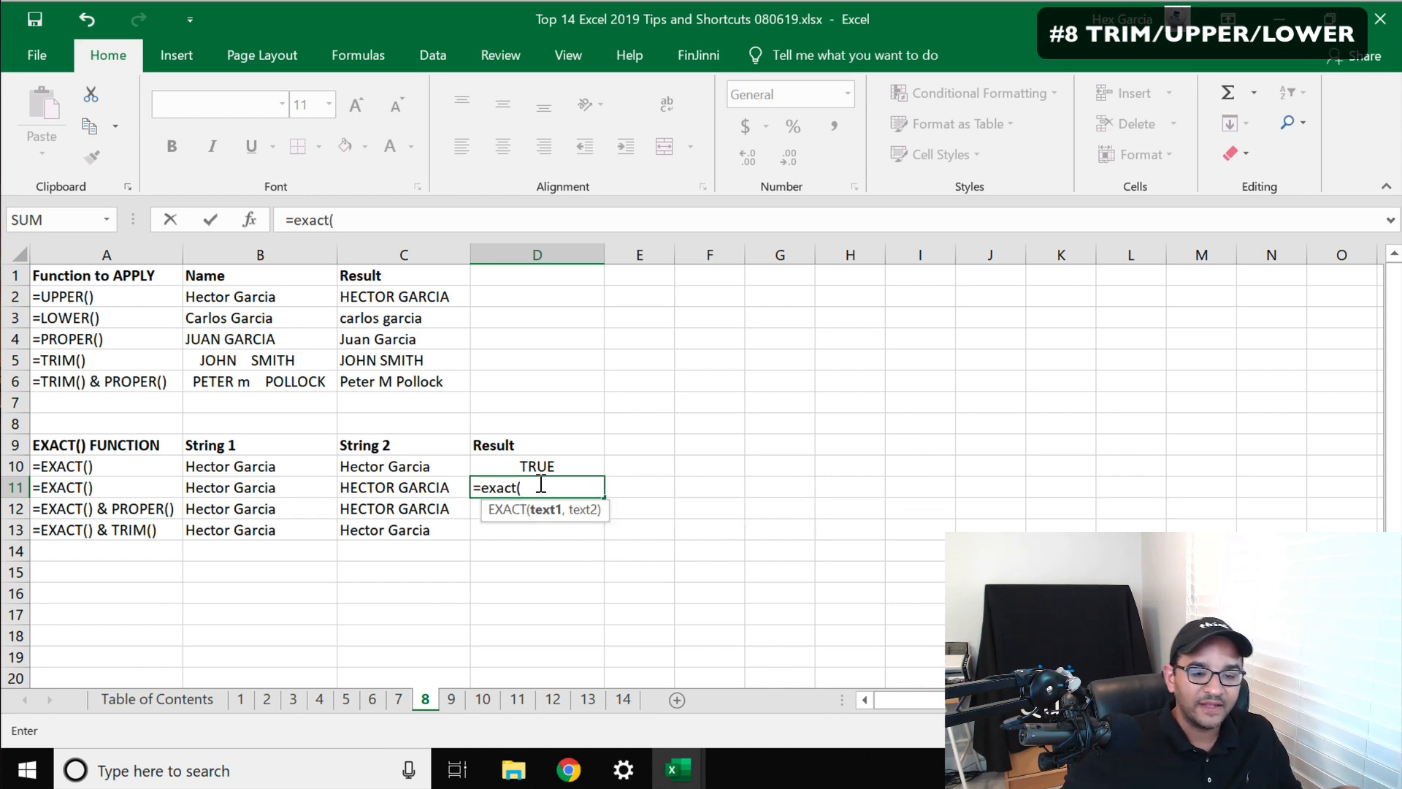
{"action": "left_click", "coordinate": [242, 480]}
{"action": "type", "text": ","}
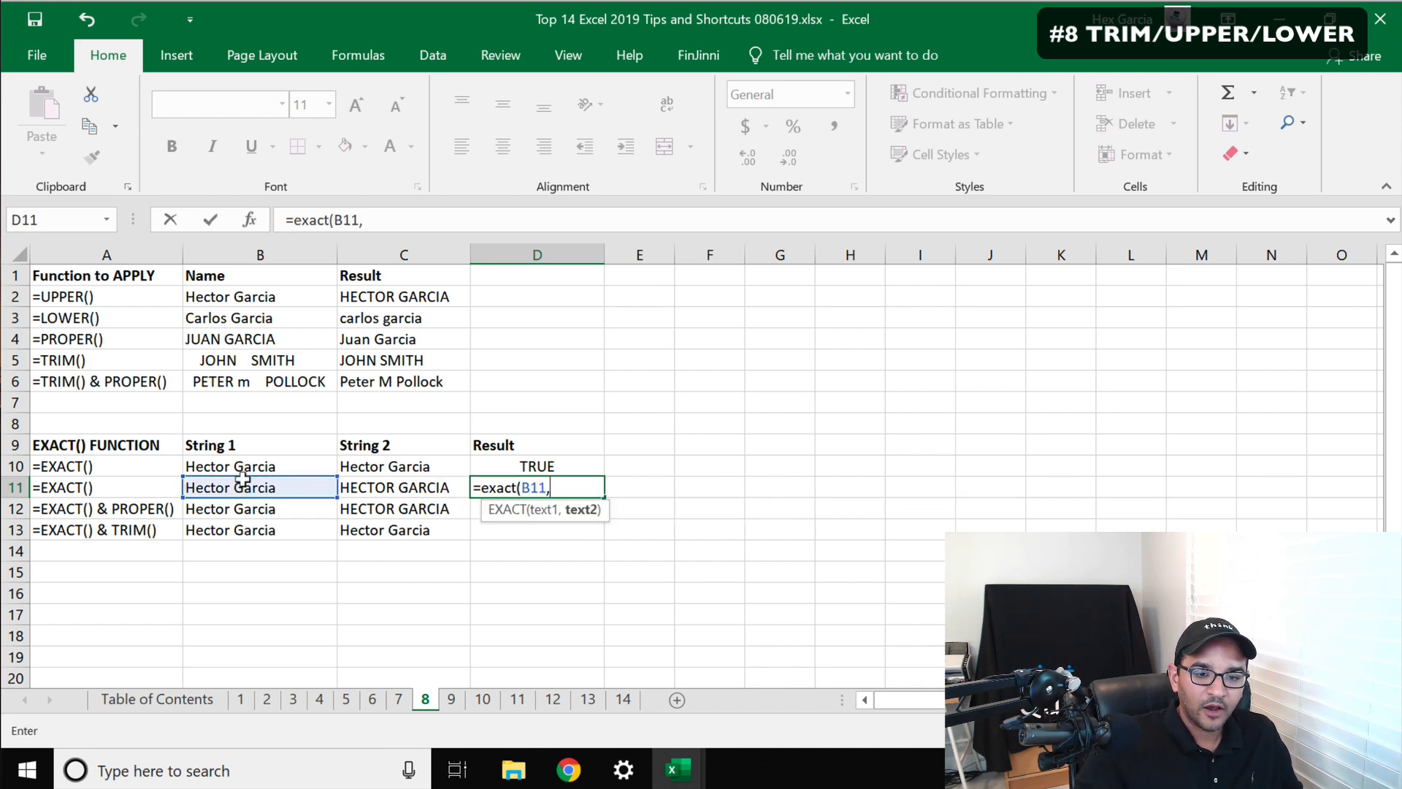
{"action": "left_click", "coordinate": [376, 483]}
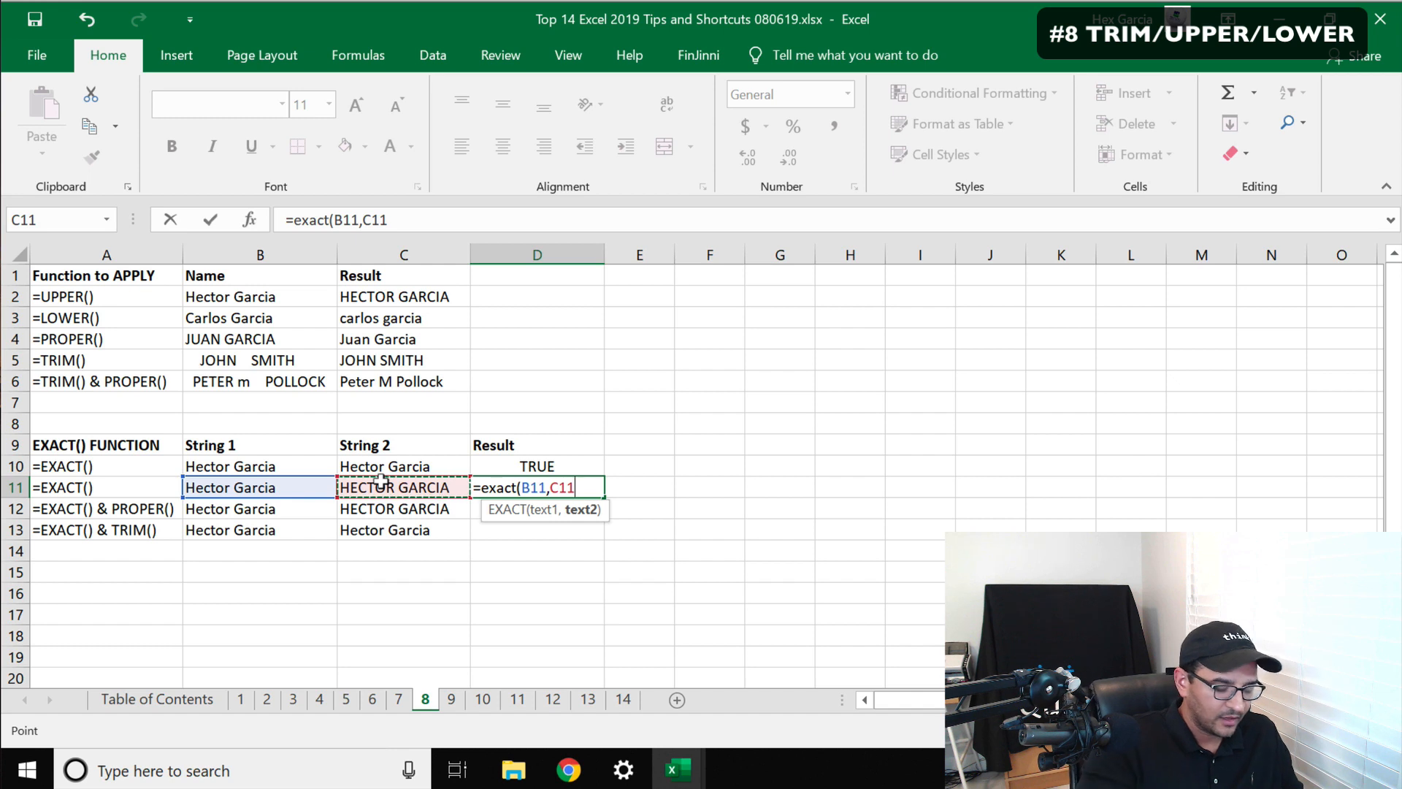
{"action": "type", "text": ")"}
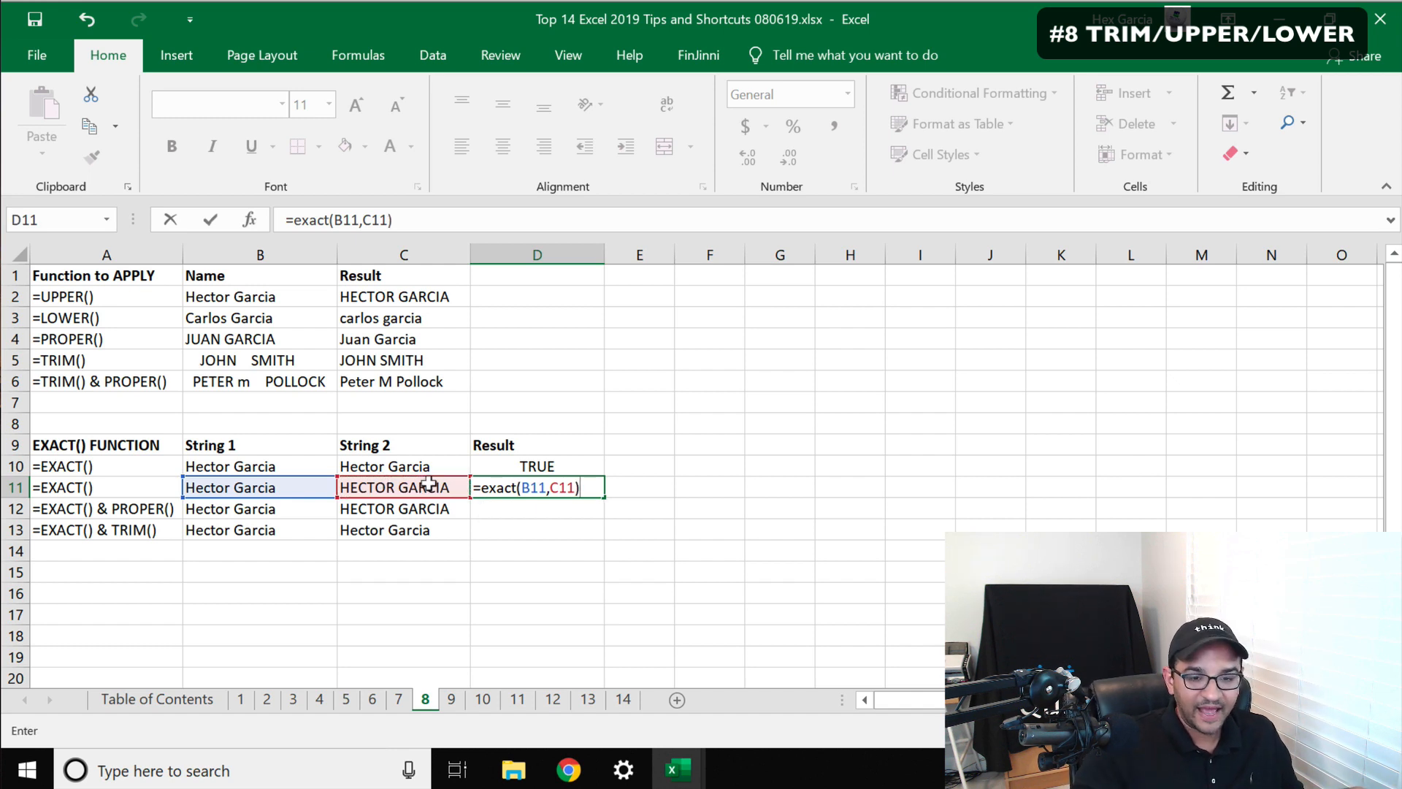
{"action": "key", "text": "Return"}
{"action": "left_click", "coordinate": [508, 484]}
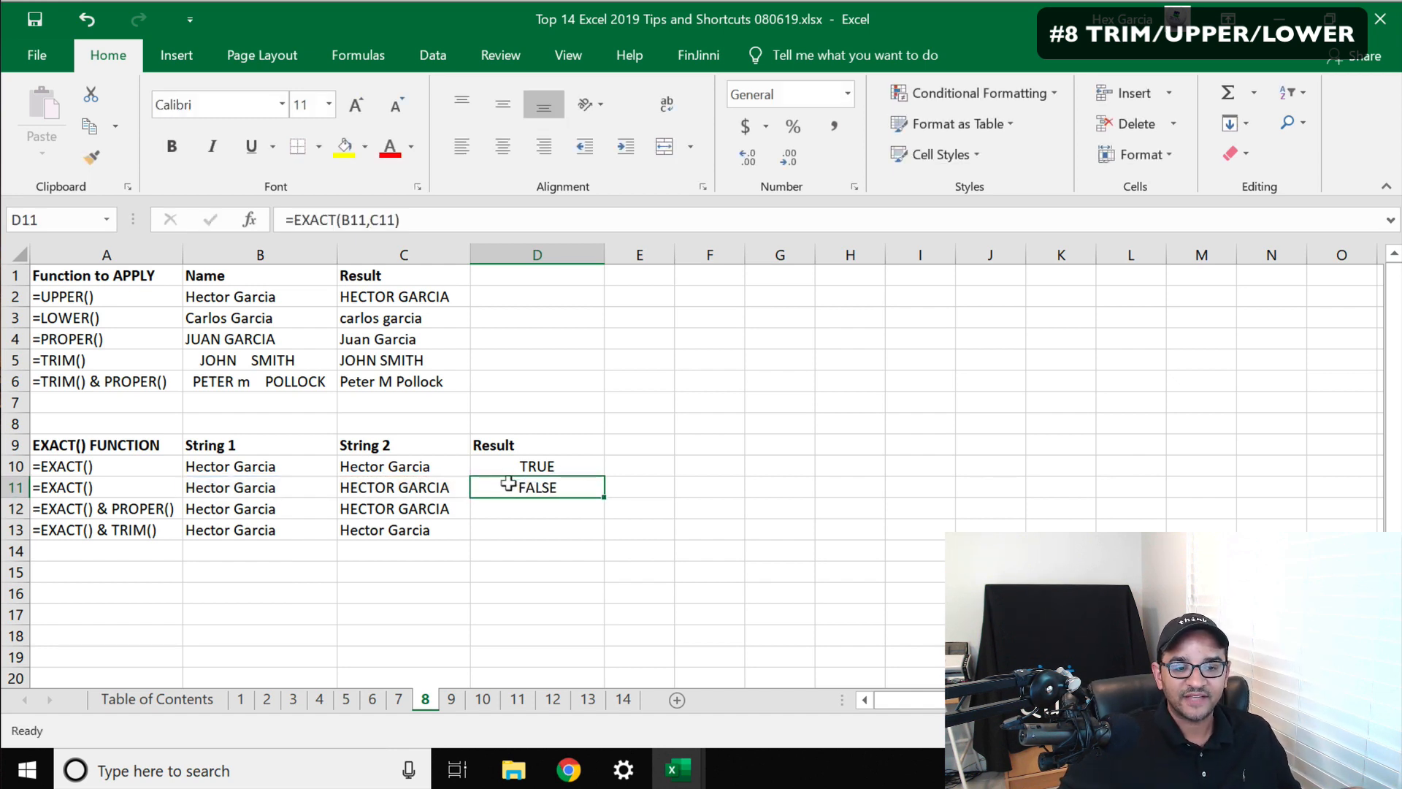
Enter =EXACT(B12,PROPER(C12)) in D12 to compare B12 with the proper-cased C12
{"action": "left_click", "coordinate": [536, 506]}
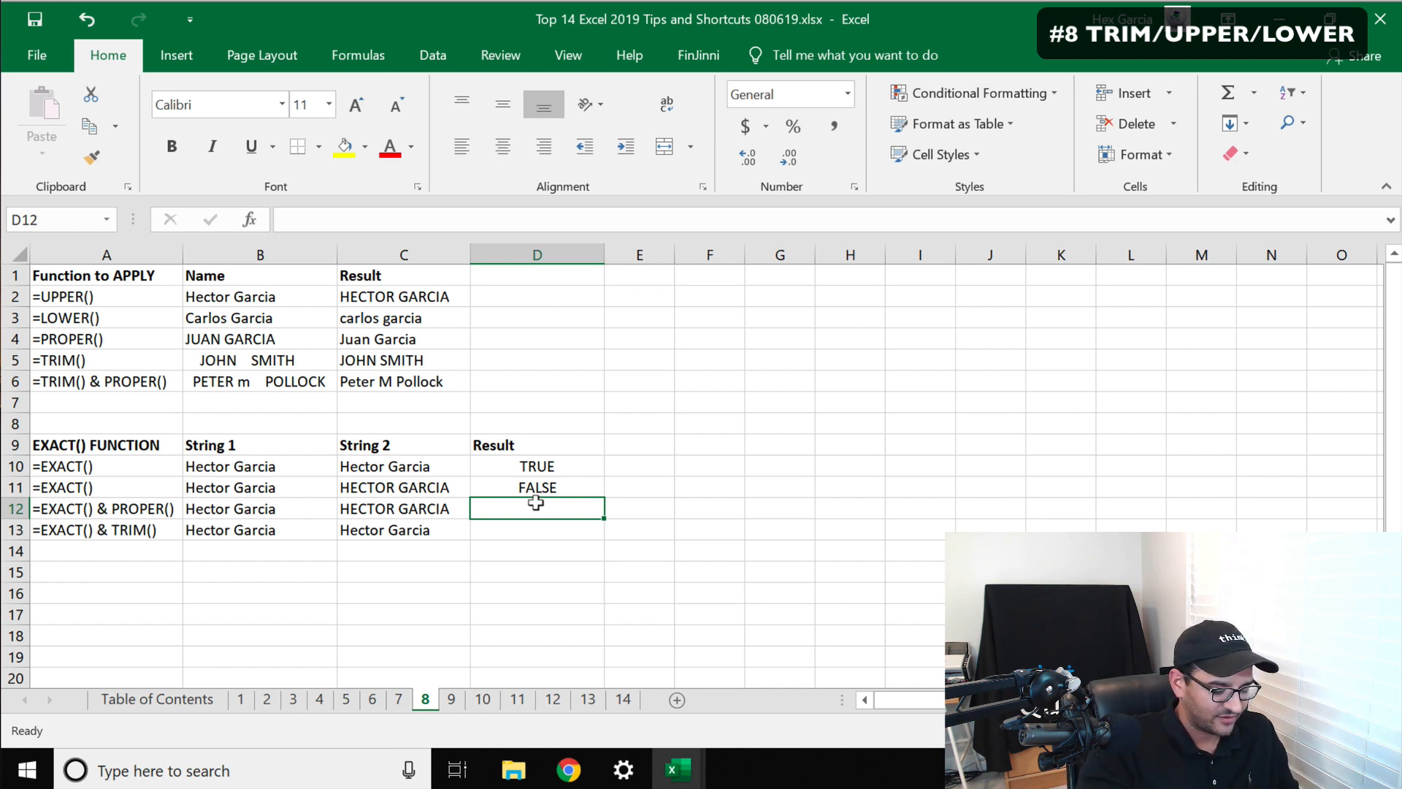
{"action": "type", "text": "=exa"}
{"action": "type", "text": "c"}
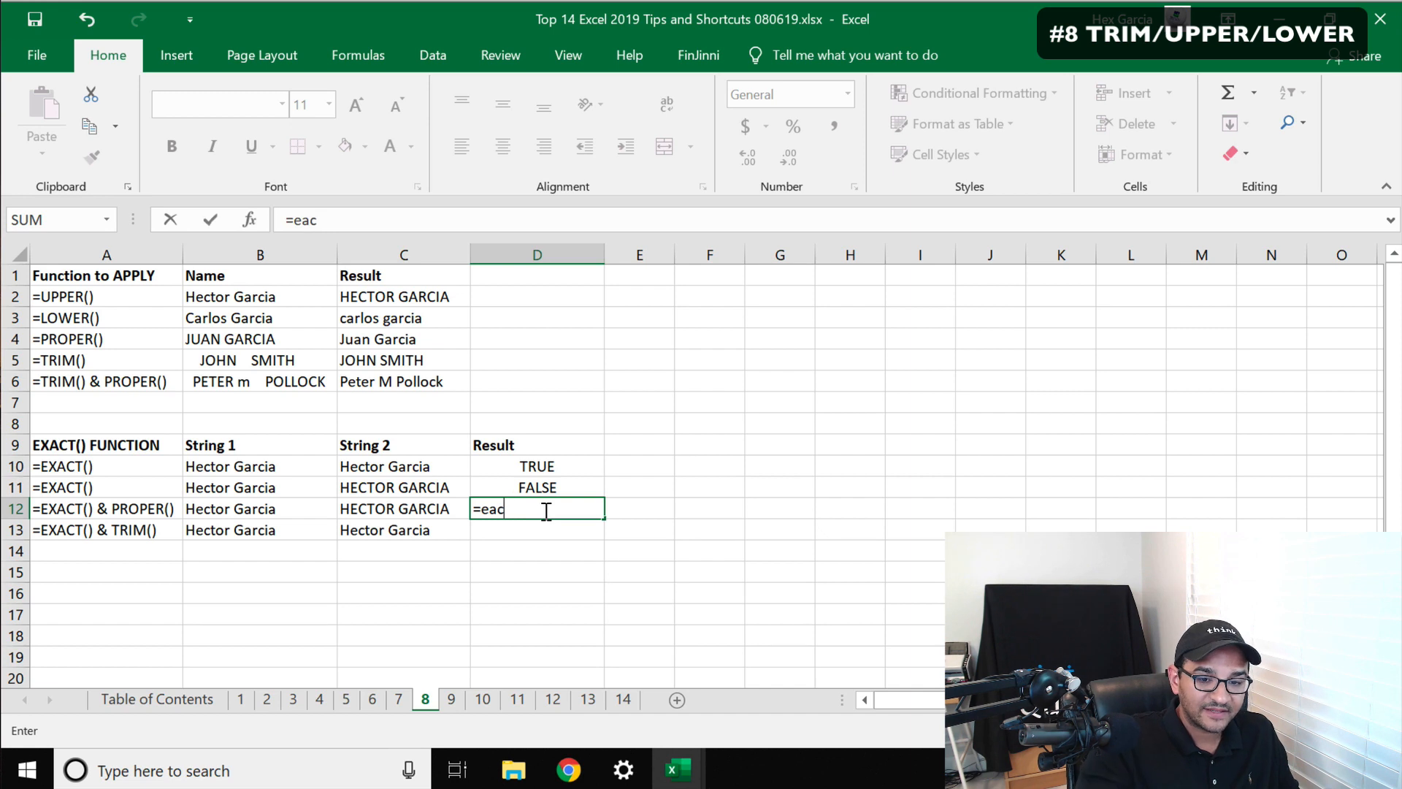
{"action": "key", "text": "BackSpace"}
{"action": "key", "text": "BackSpace"}
{"action": "type", "text": "xact("}
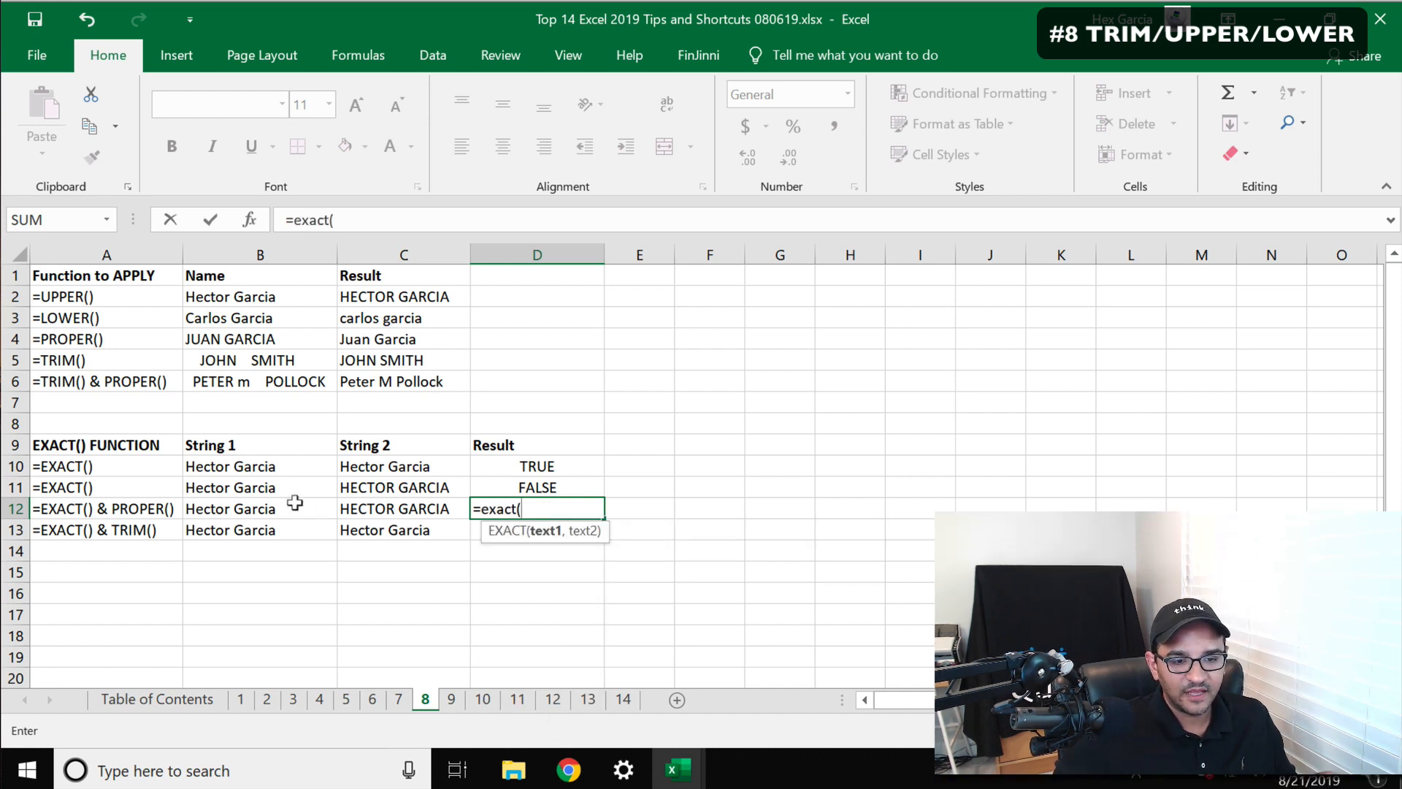
{"action": "left_click", "coordinate": [246, 504]}
{"action": "type", "text": ","}
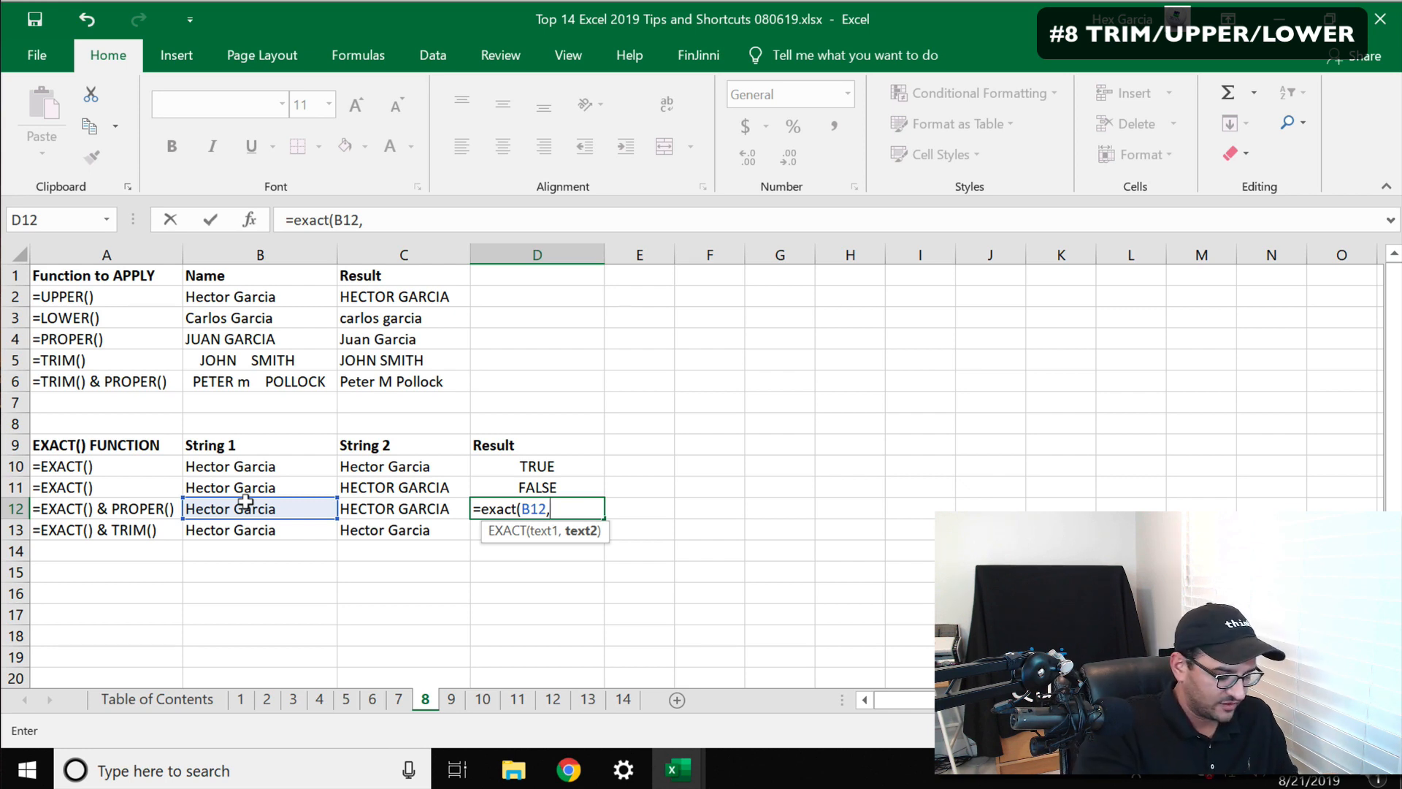
{"action": "type", "text": "proper("}
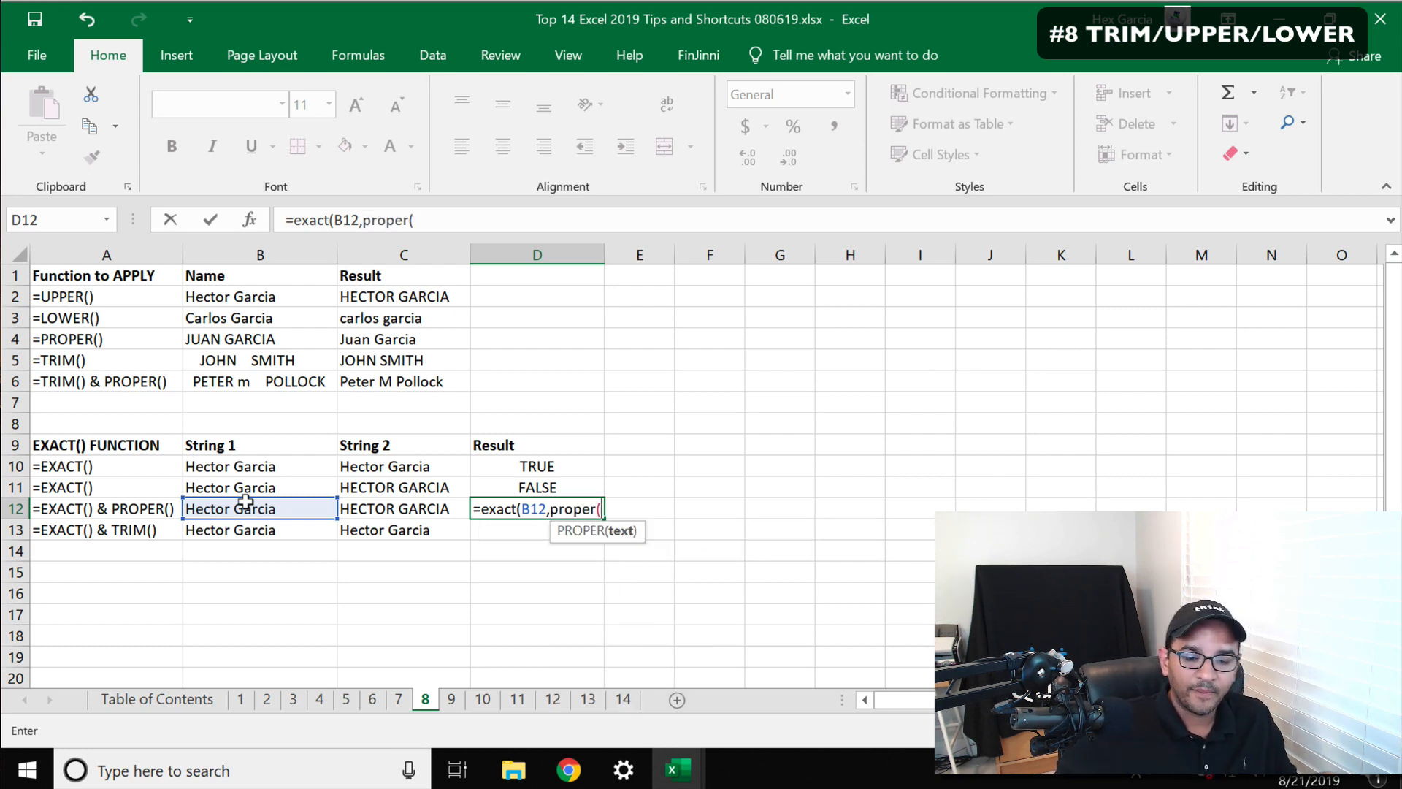
{"action": "left_click", "coordinate": [385, 500]}
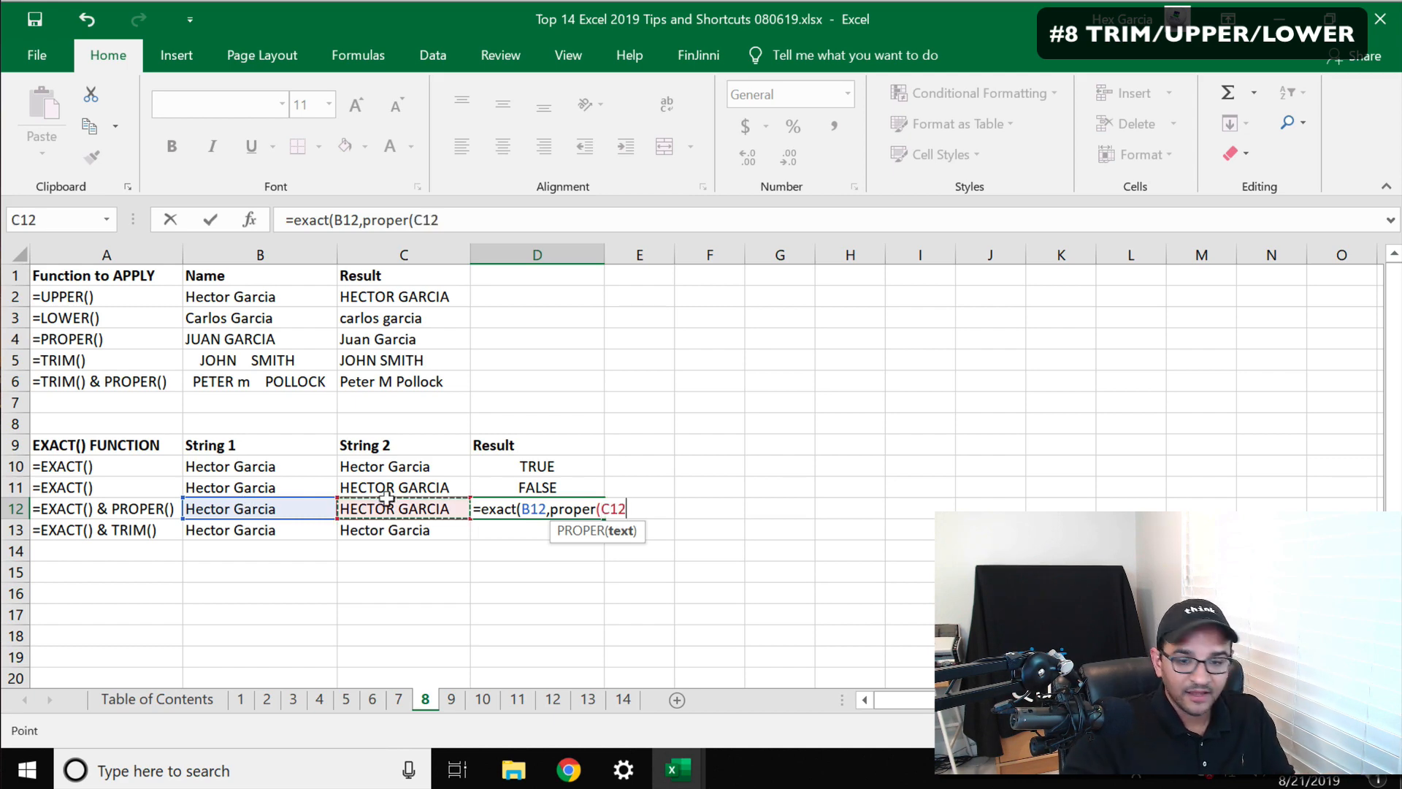
{"action": "type", "text": "))"}
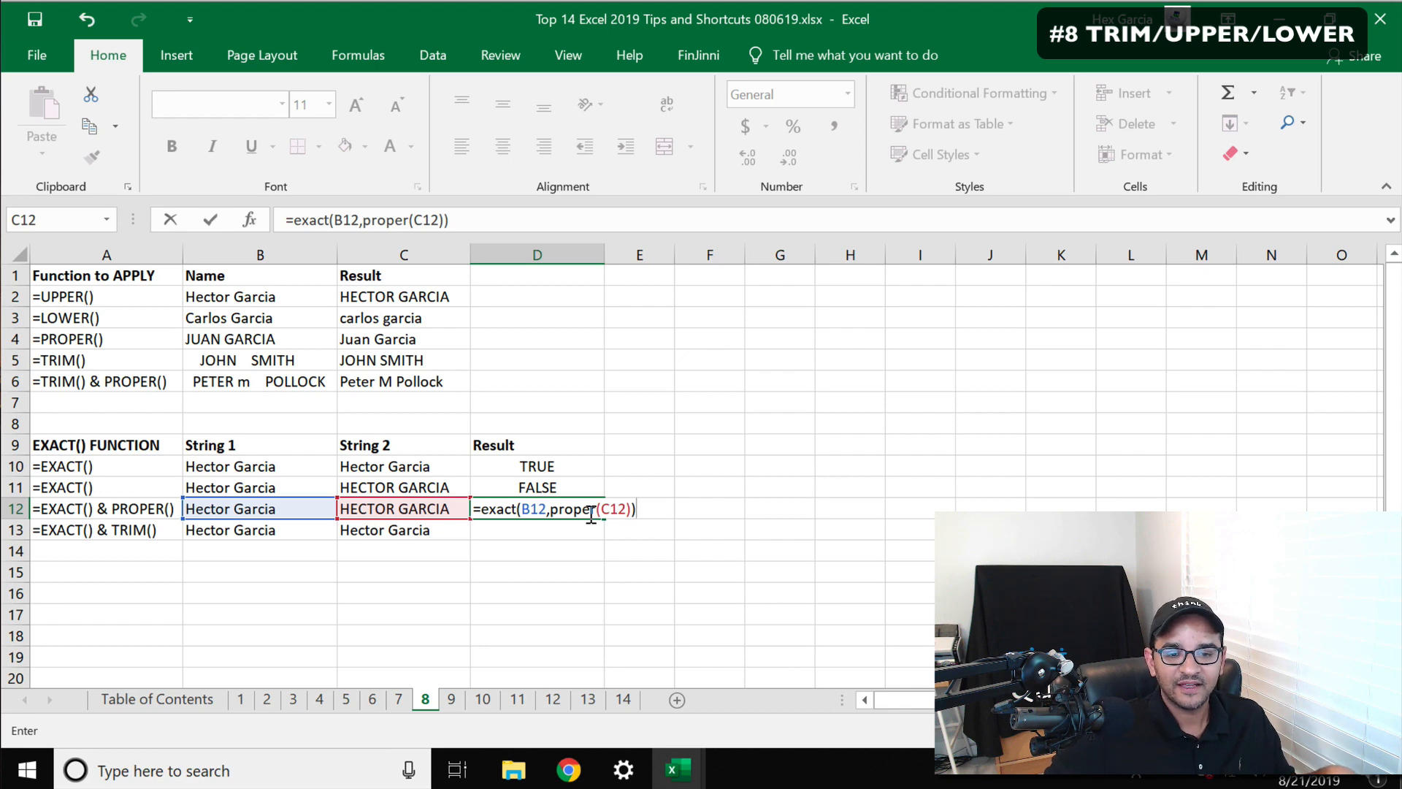
{"action": "key", "text": "Return"}
{"action": "left_click", "coordinate": [538, 507]}
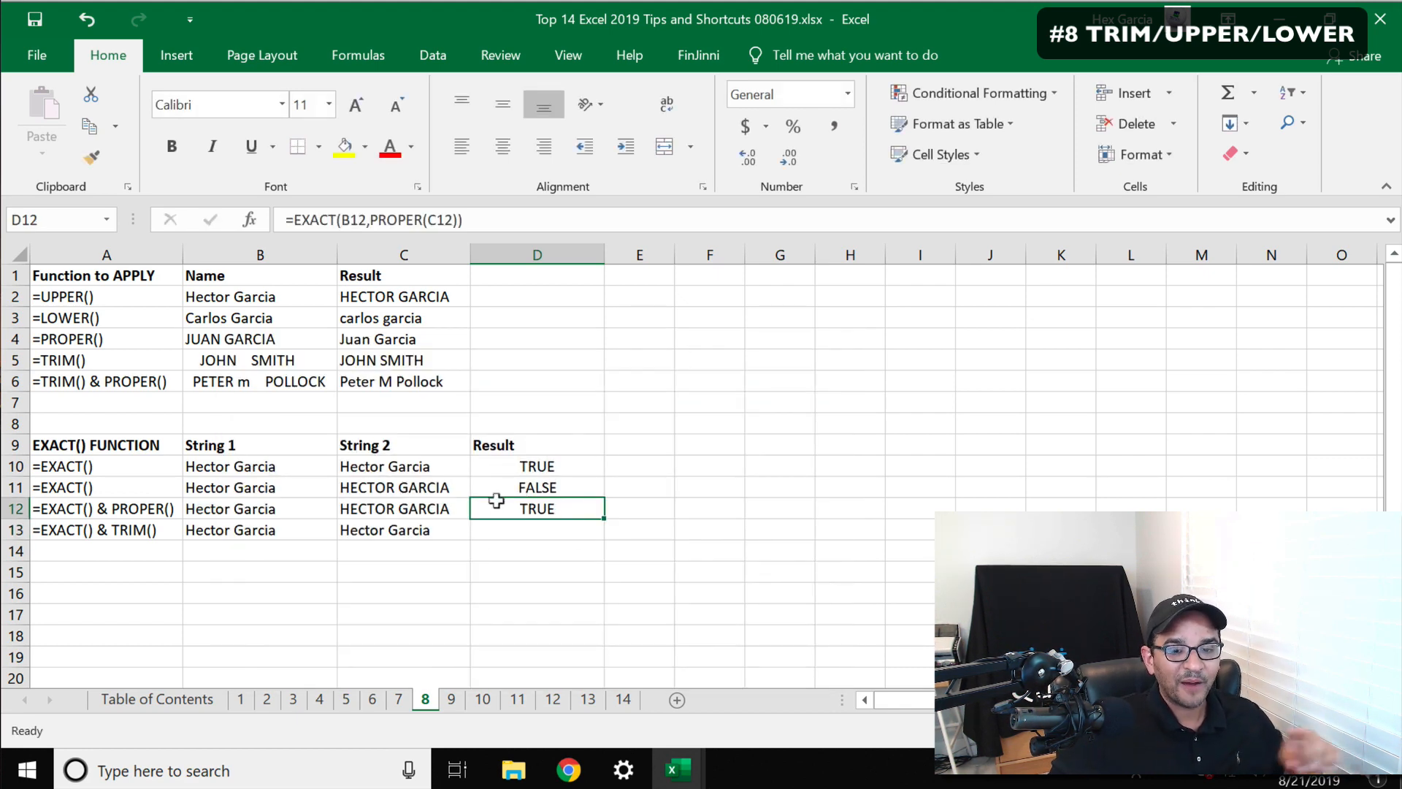
Enter =EXACT(B13,C13) in D13 to compare the strings in row 13
{"action": "left_click", "coordinate": [430, 500]}
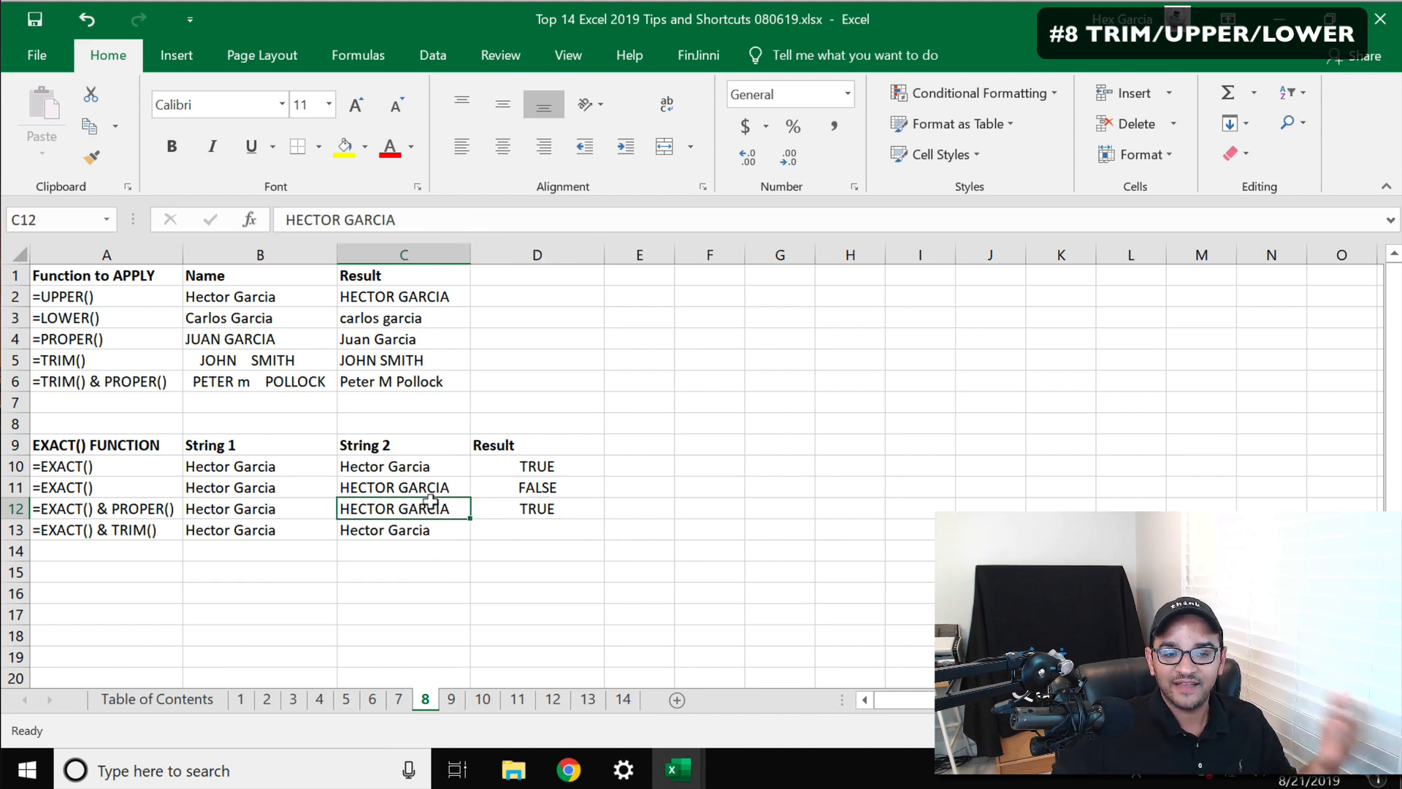
{"action": "left_click", "coordinate": [275, 503]}
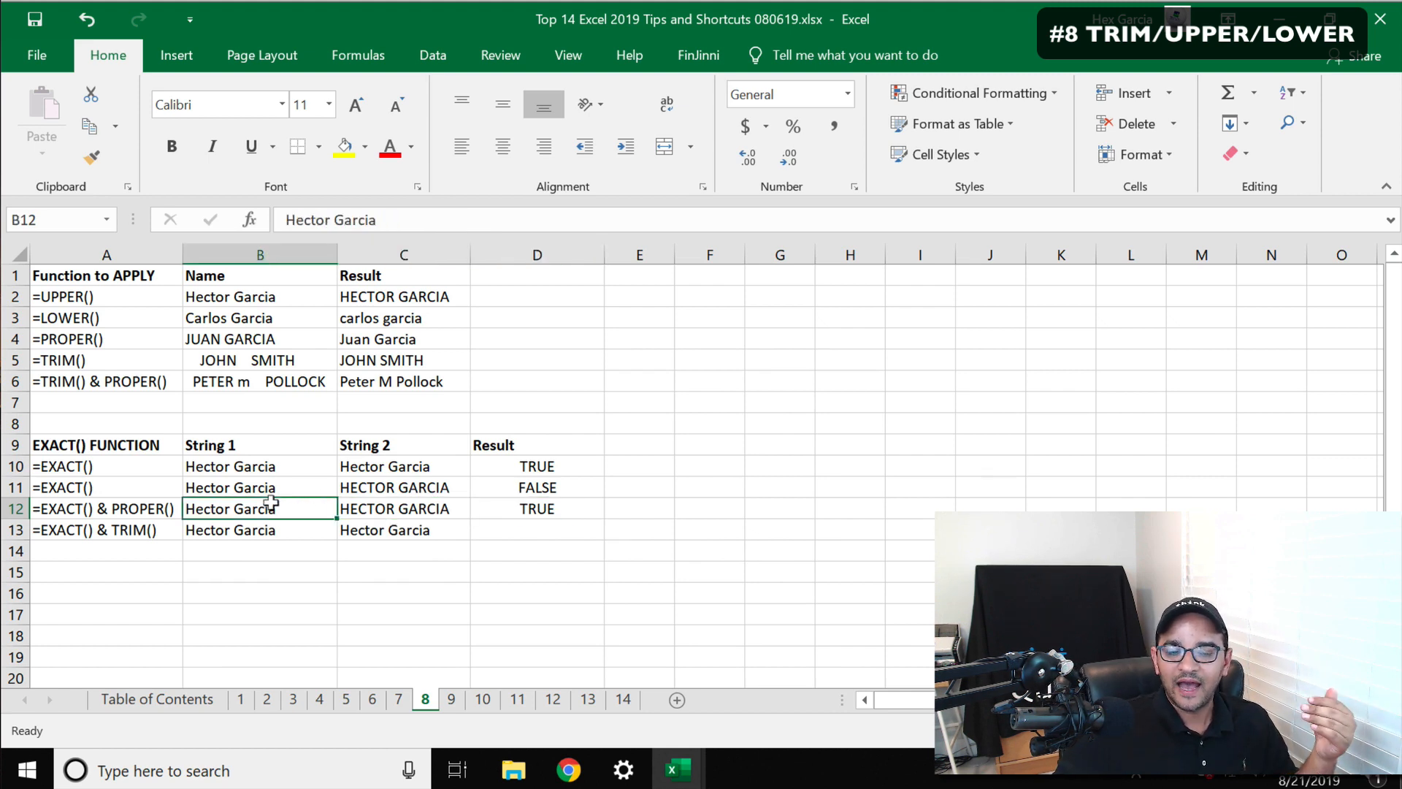
{"action": "left_click", "coordinate": [562, 527]}
{"action": "type", "text": "=ex"}
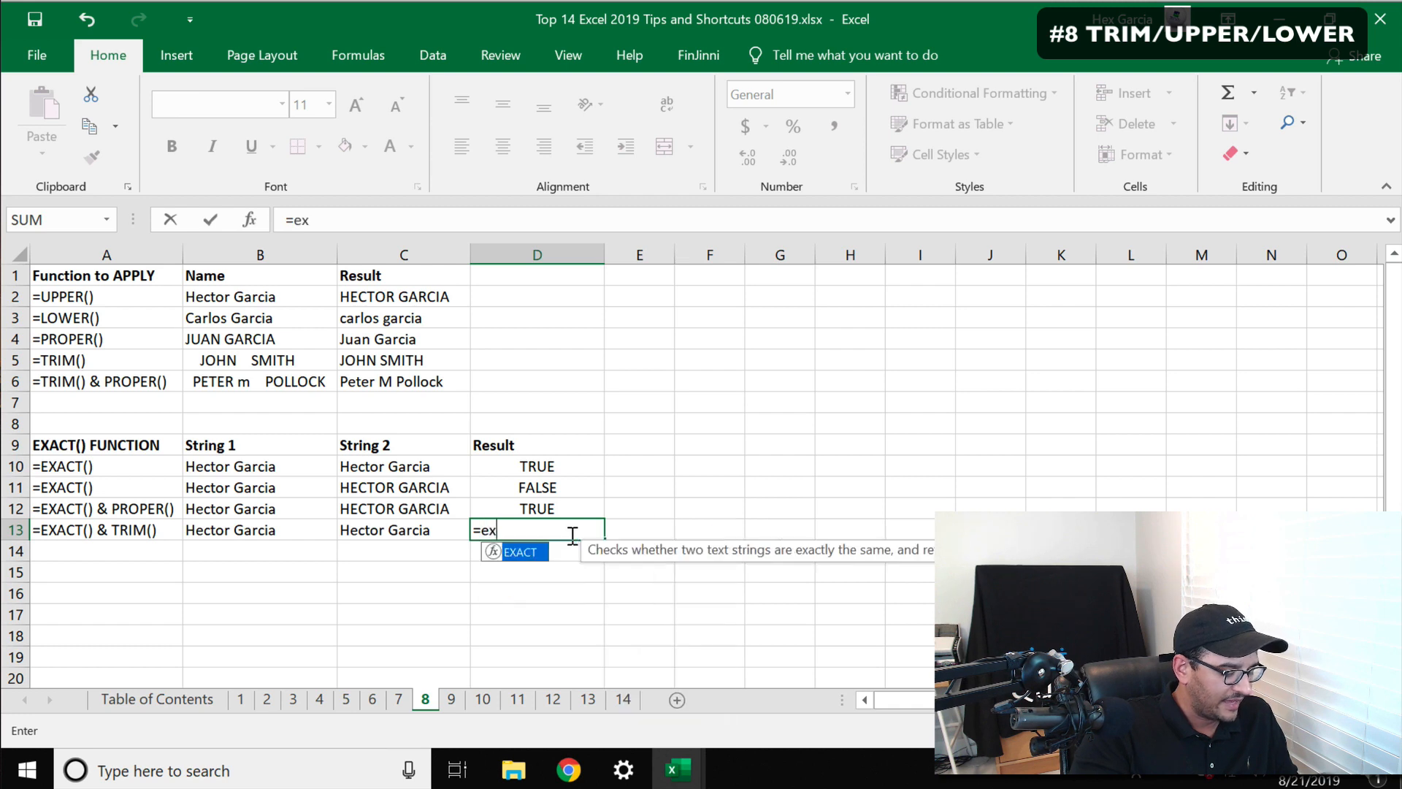
{"action": "type", "text": "act("}
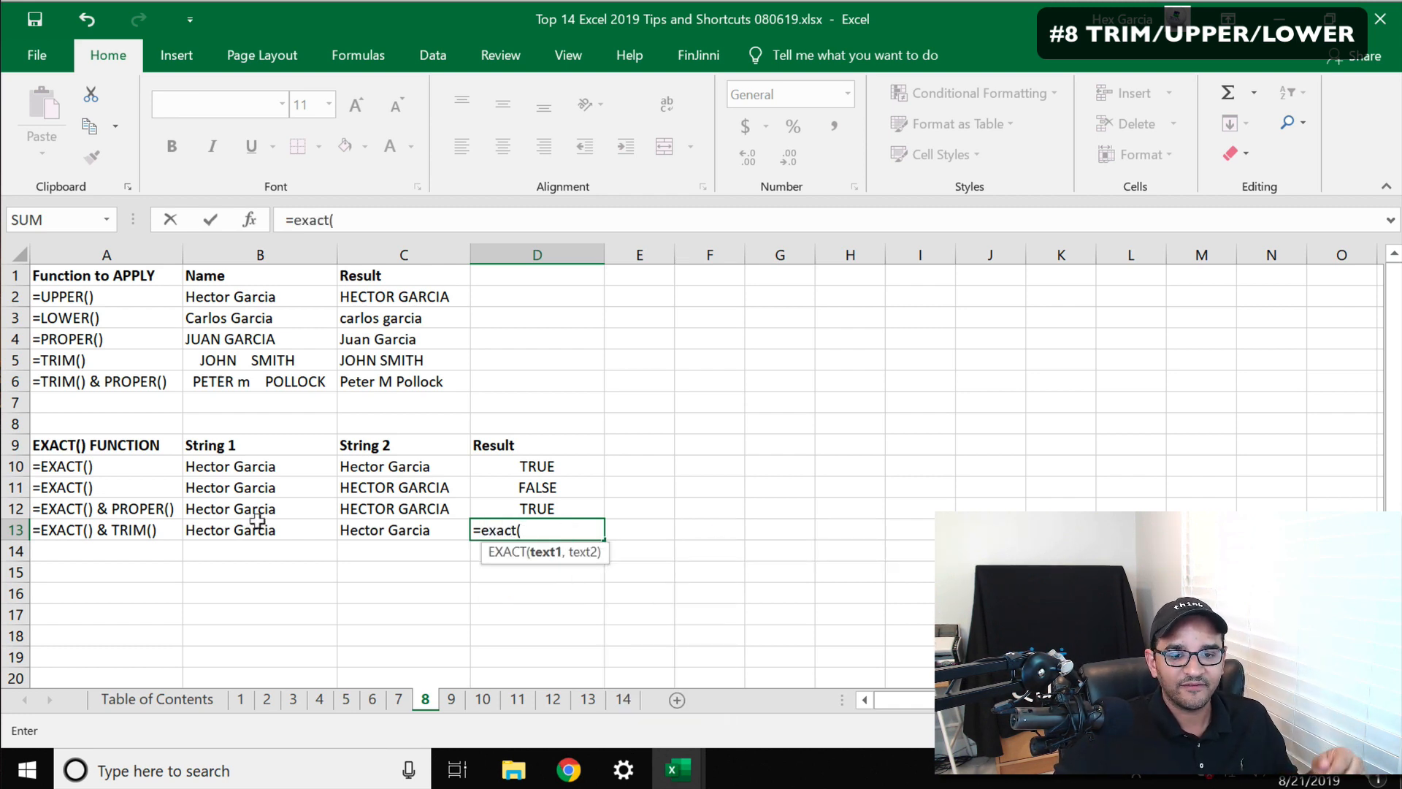
{"action": "left_click", "coordinate": [257, 523]}
{"action": "type", "text": ","}
{"action": "left_click", "coordinate": [384, 522]}
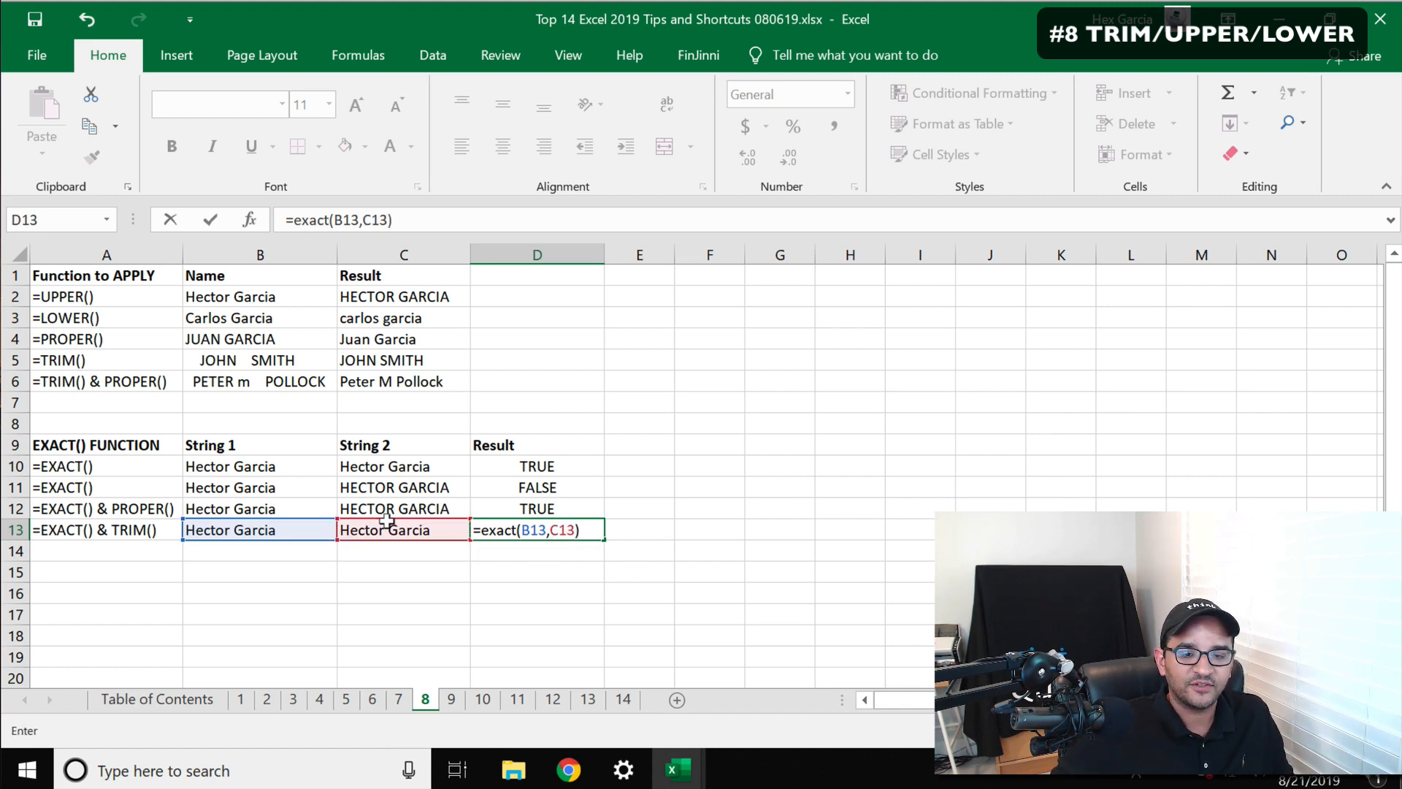
{"action": "key", "text": "Return"}
Make the result in D13 and the two strings in B13:C13 bold
{"action": "left_click_drag", "start_coordinate": [551, 524], "coordinate": [280, 529]}
{"action": "left_click", "coordinate": [491, 523]}
{"action": "left_click", "coordinate": [171, 146]}
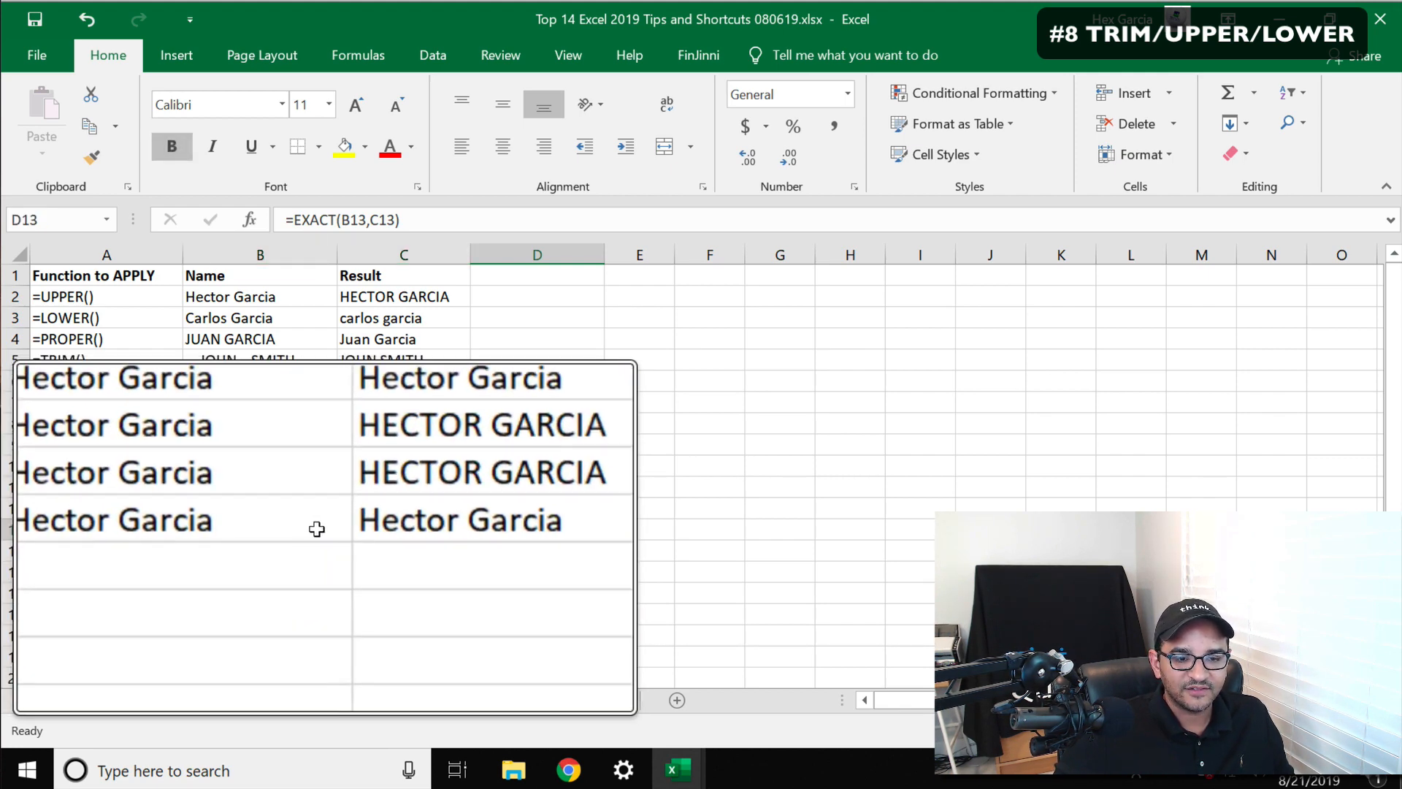
{"action": "left_click_drag", "start_coordinate": [232, 525], "coordinate": [406, 529]}
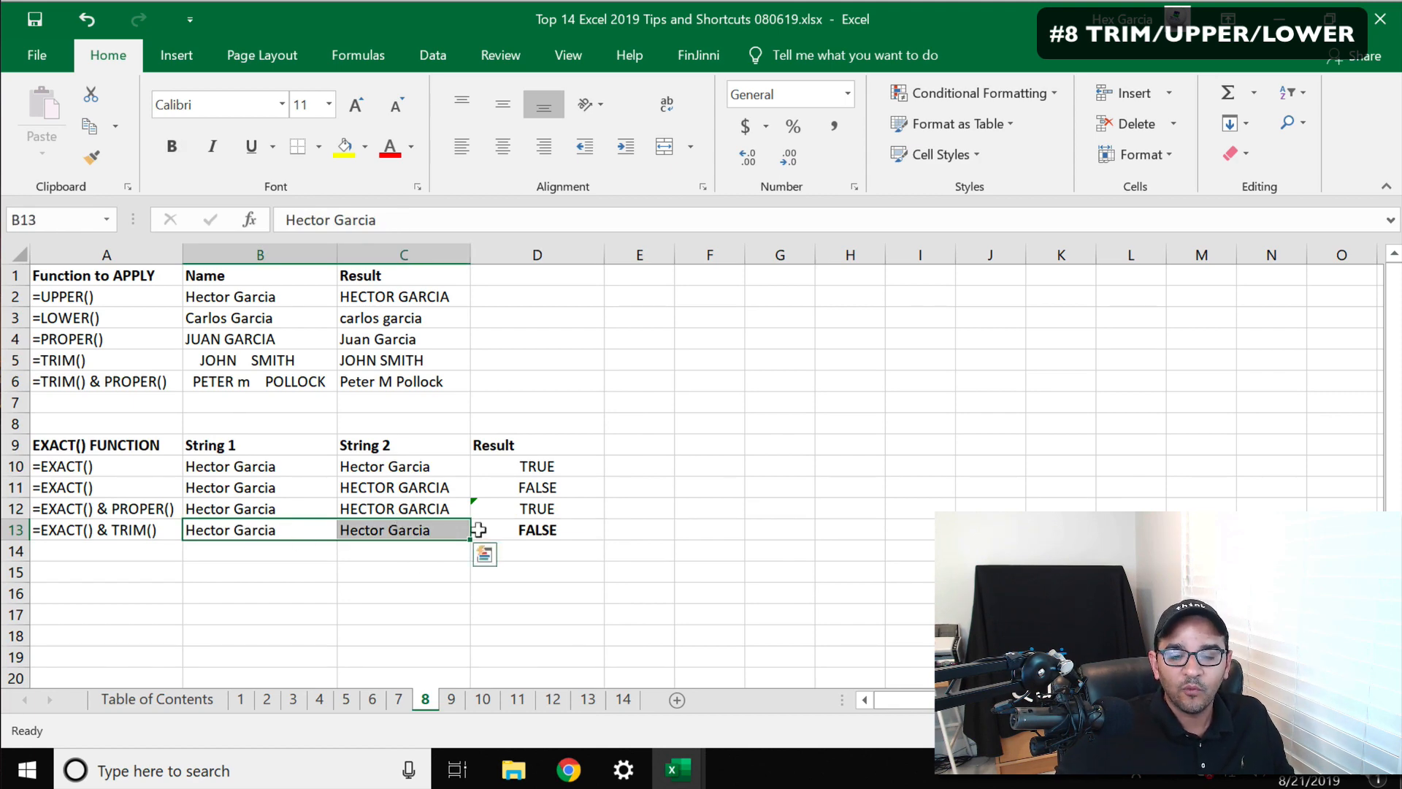
{"action": "left_click", "coordinate": [173, 151]}
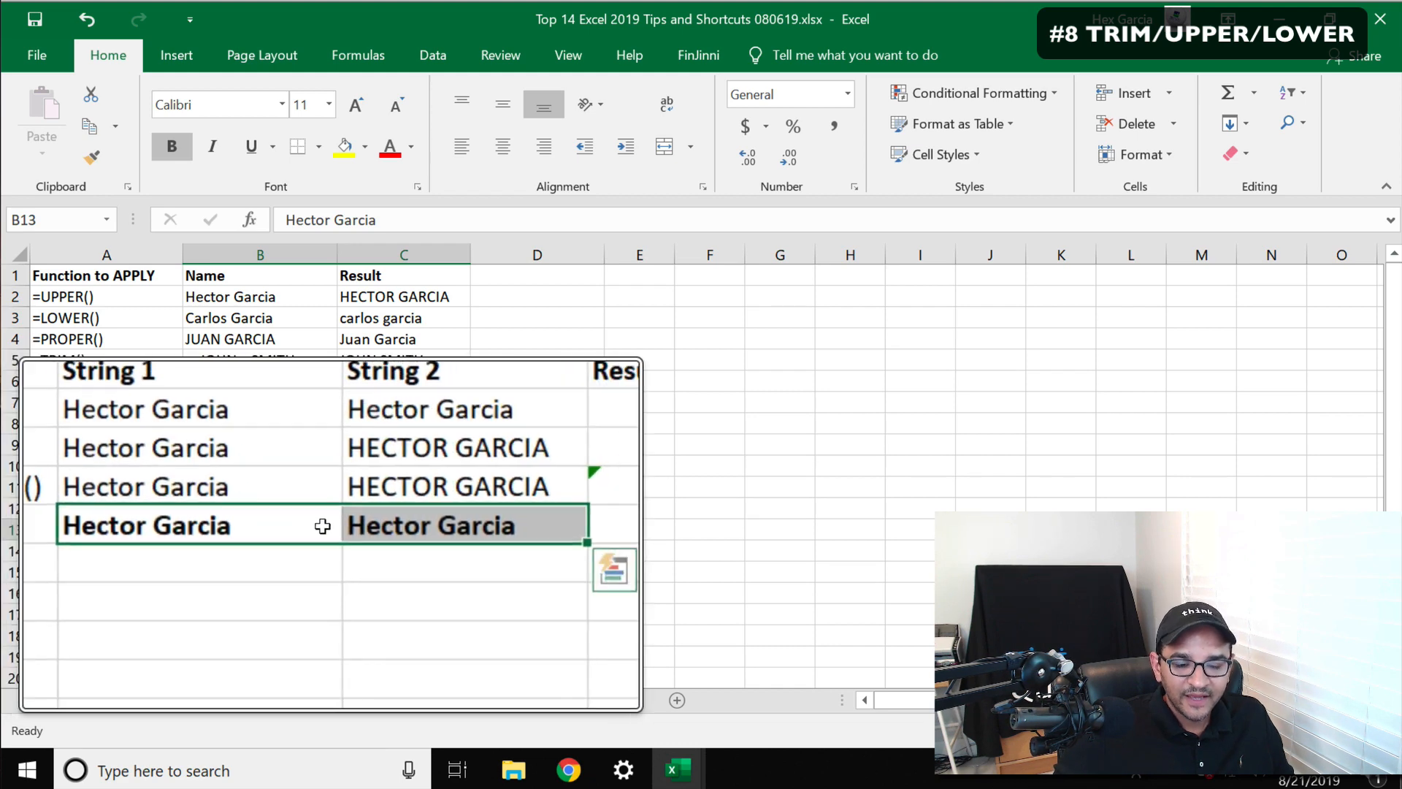
{"action": "left_click", "coordinate": [484, 554]}
{"action": "left_click", "coordinate": [607, 518]}
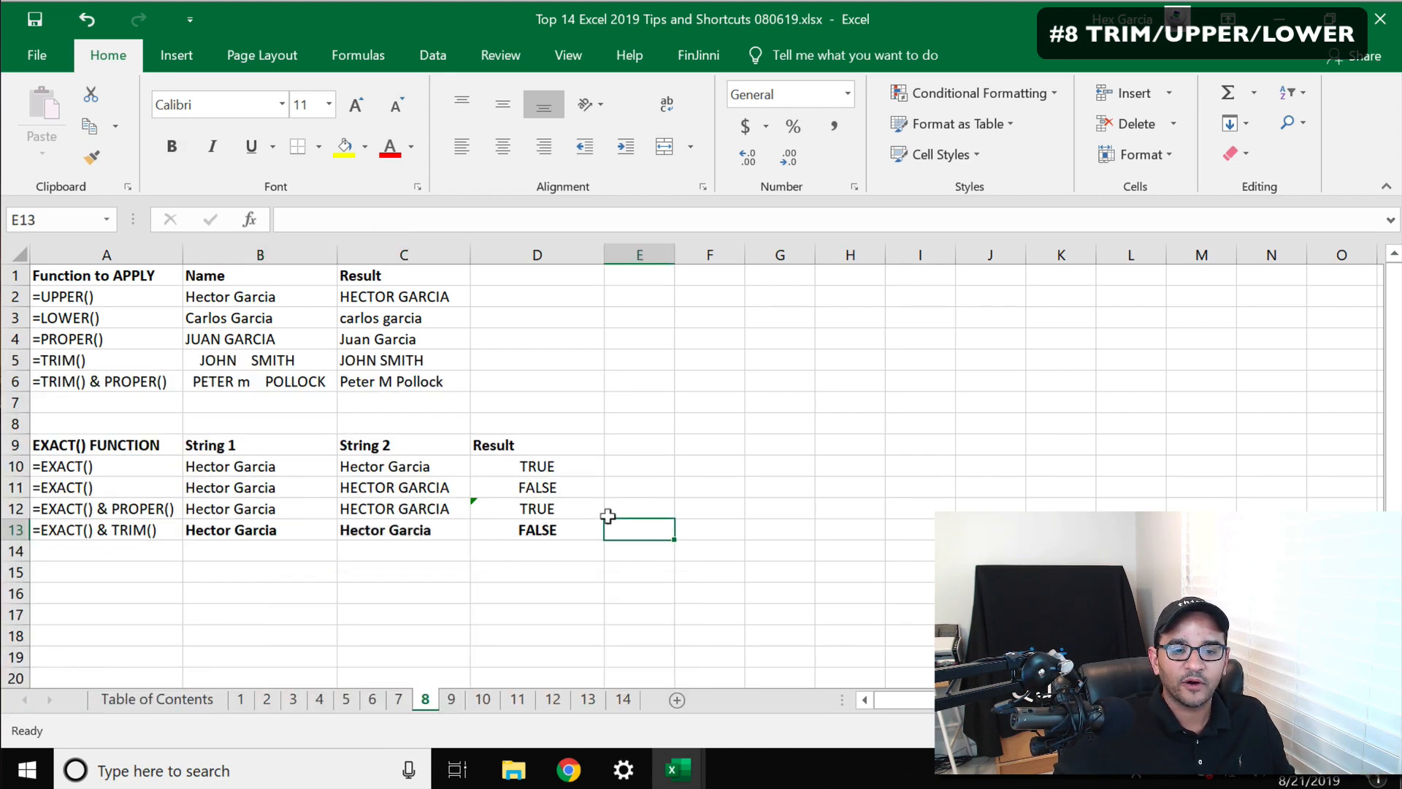
Inspect the B13 and C13 strings for trailing spaces
{"action": "double_click", "coordinate": [294, 523]}
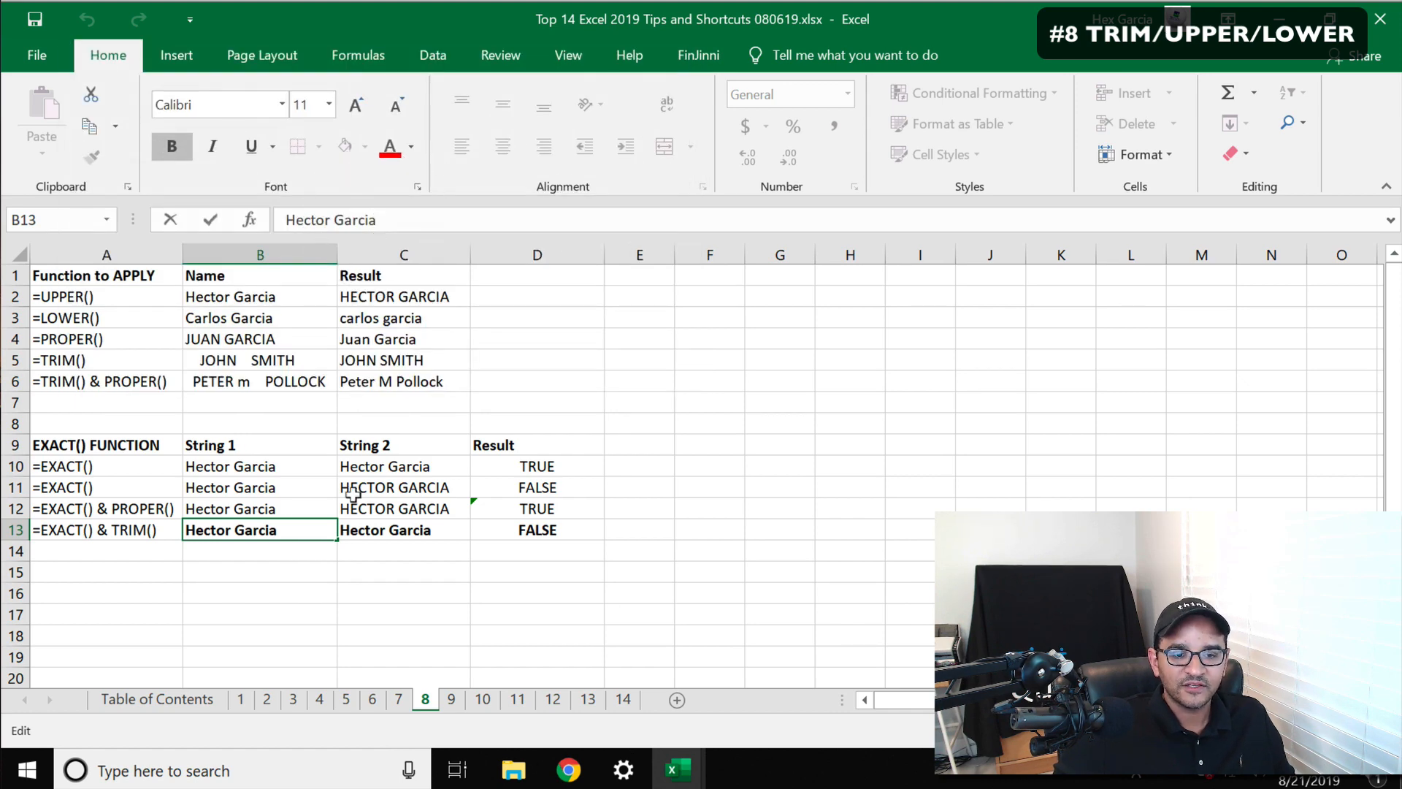
{"action": "left_click", "coordinate": [414, 522]}
{"action": "left_click", "coordinate": [383, 220]}
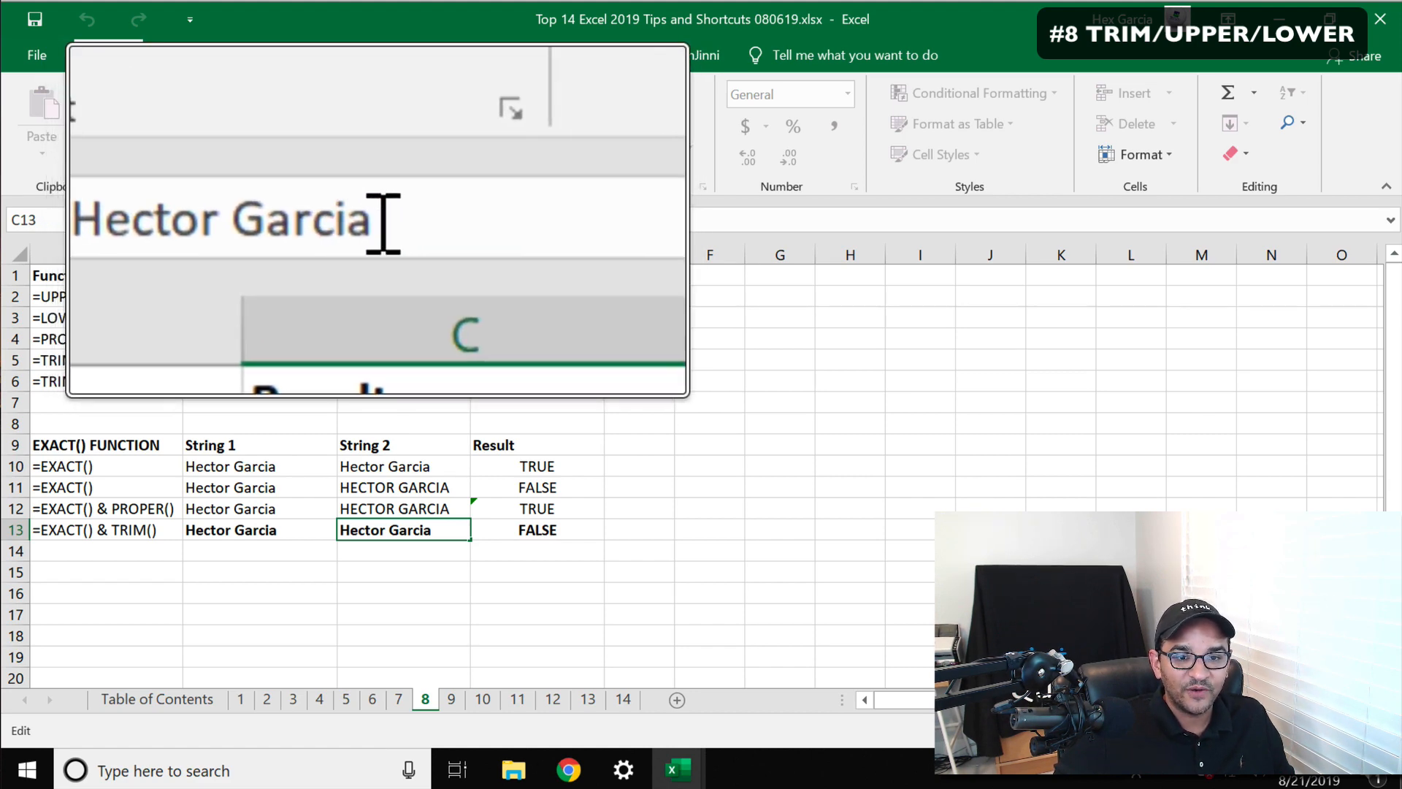
{"action": "left_click_drag", "start_coordinate": [378, 222], "coordinate": [384, 222]}
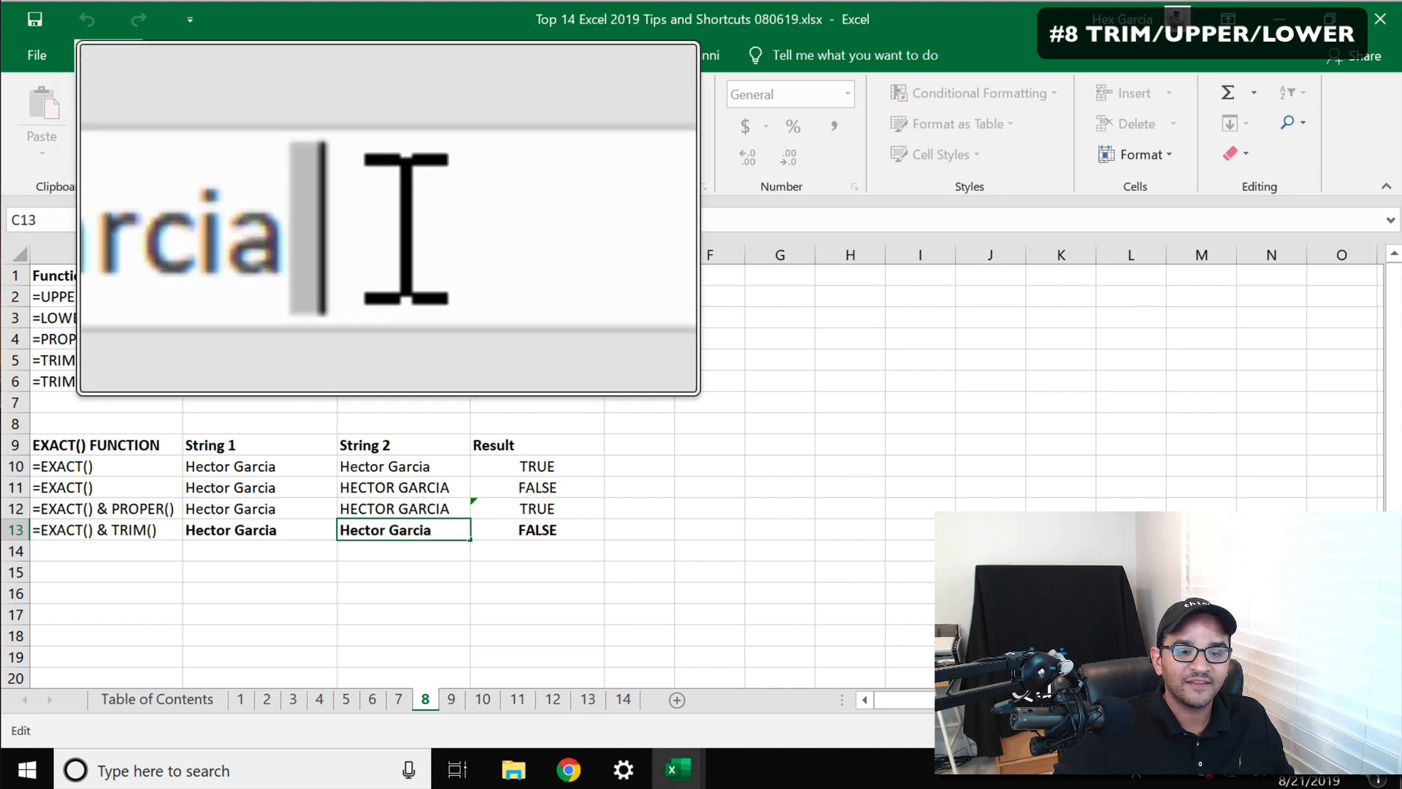
{"action": "key", "text": "Escape"}
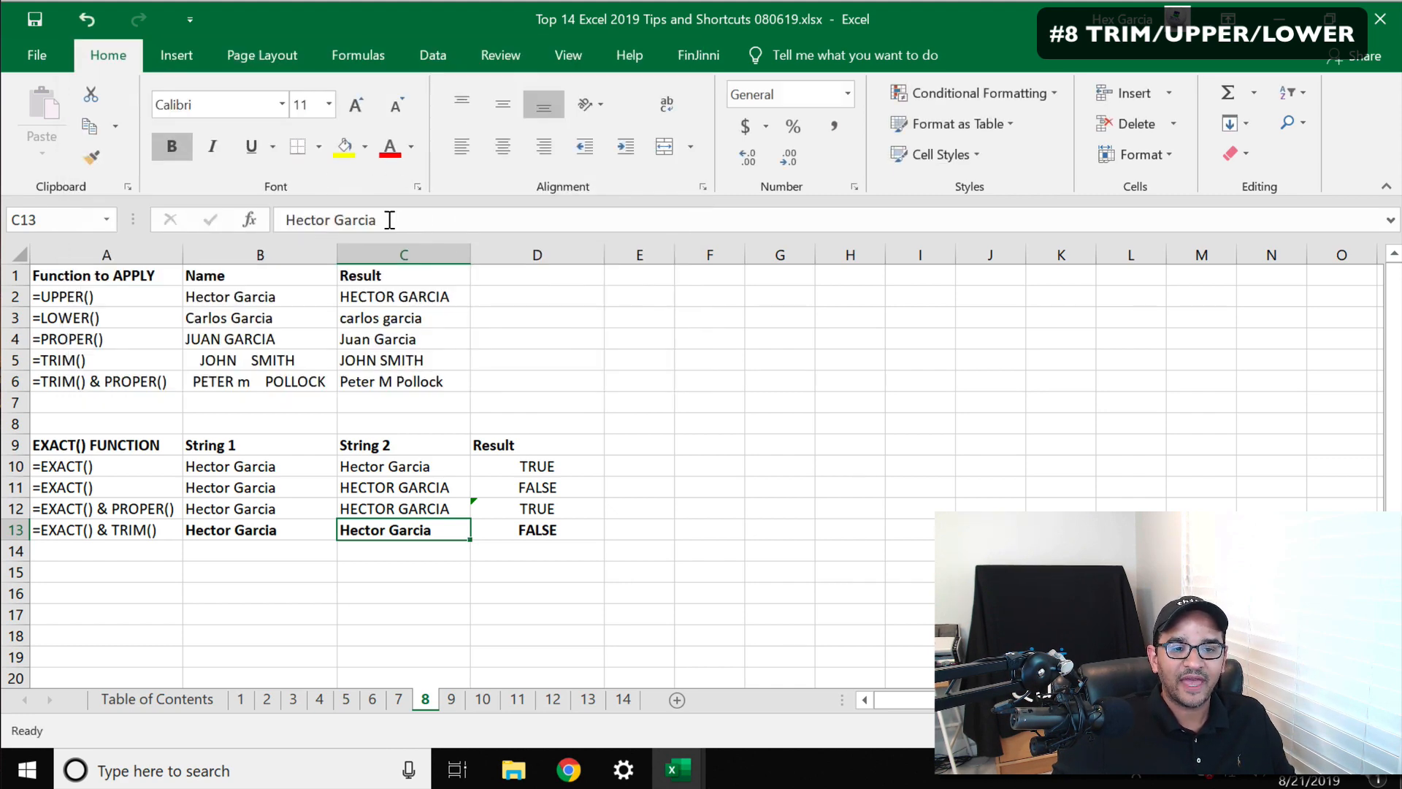
Change the D13 formula to =EXACT(B13,TRIM(C13)) so it compares B13 with the trimmed C13
{"action": "left_click", "coordinate": [537, 528]}
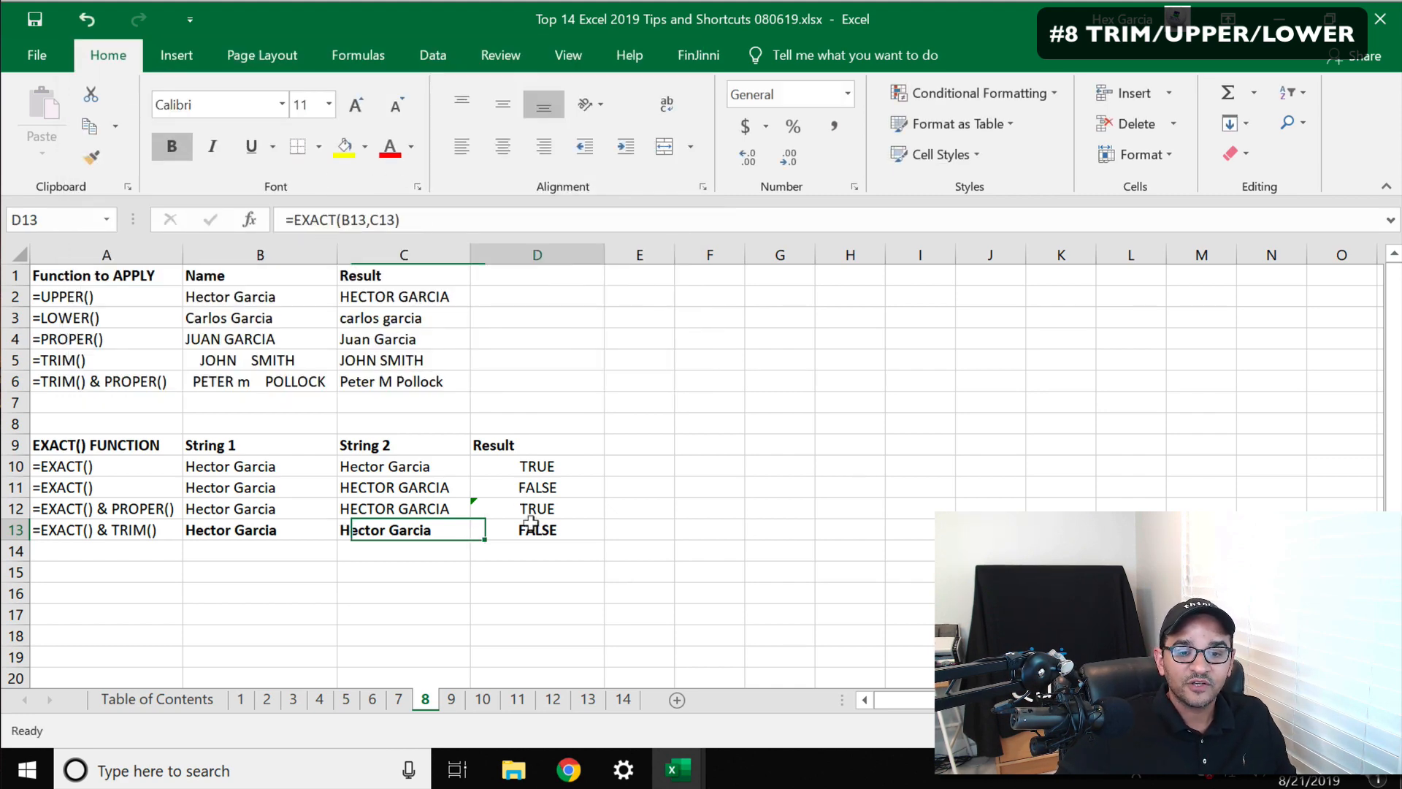
{"action": "left_click", "coordinate": [370, 219]}
{"action": "left_click_drag", "start_coordinate": [370, 219], "coordinate": [395, 220]}
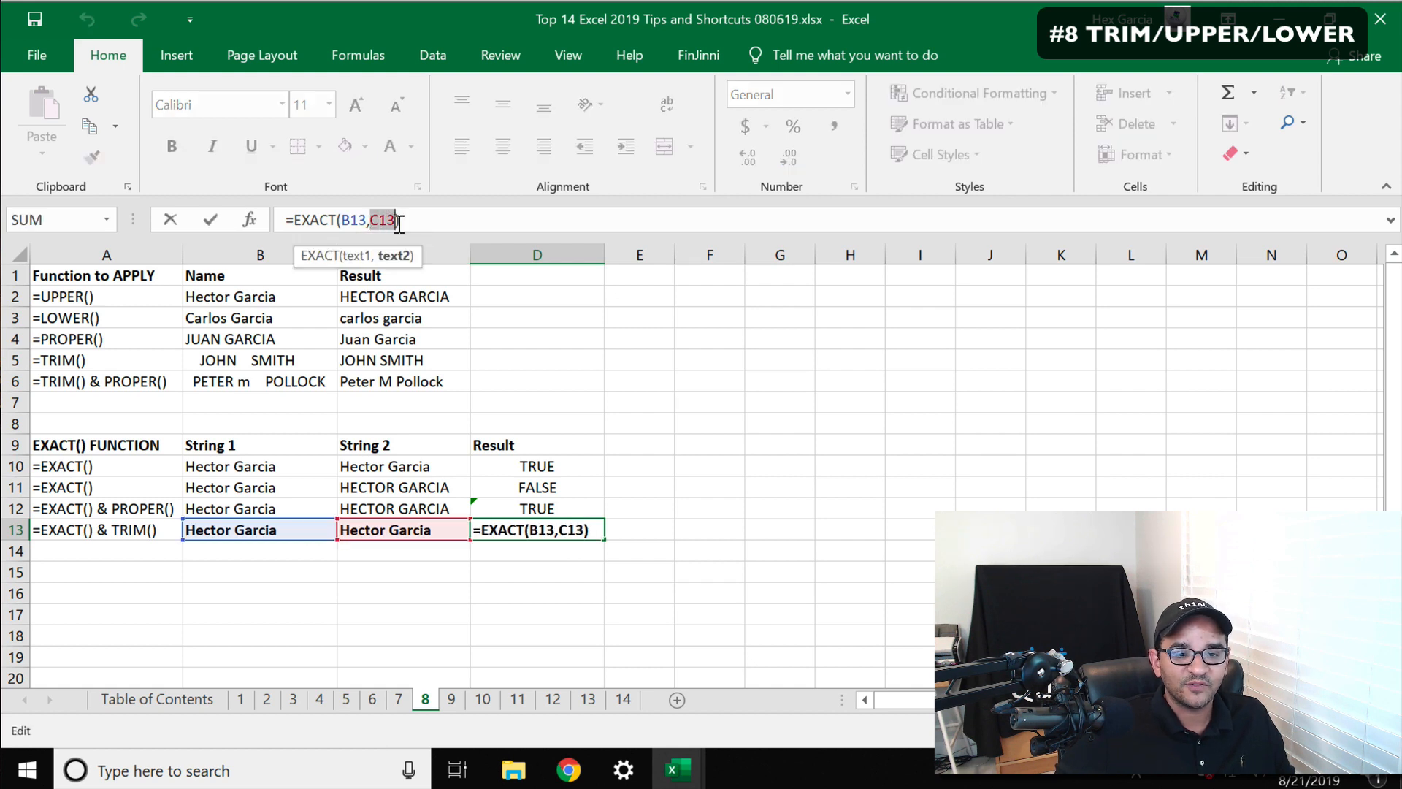
{"action": "type", "text": "trim("}
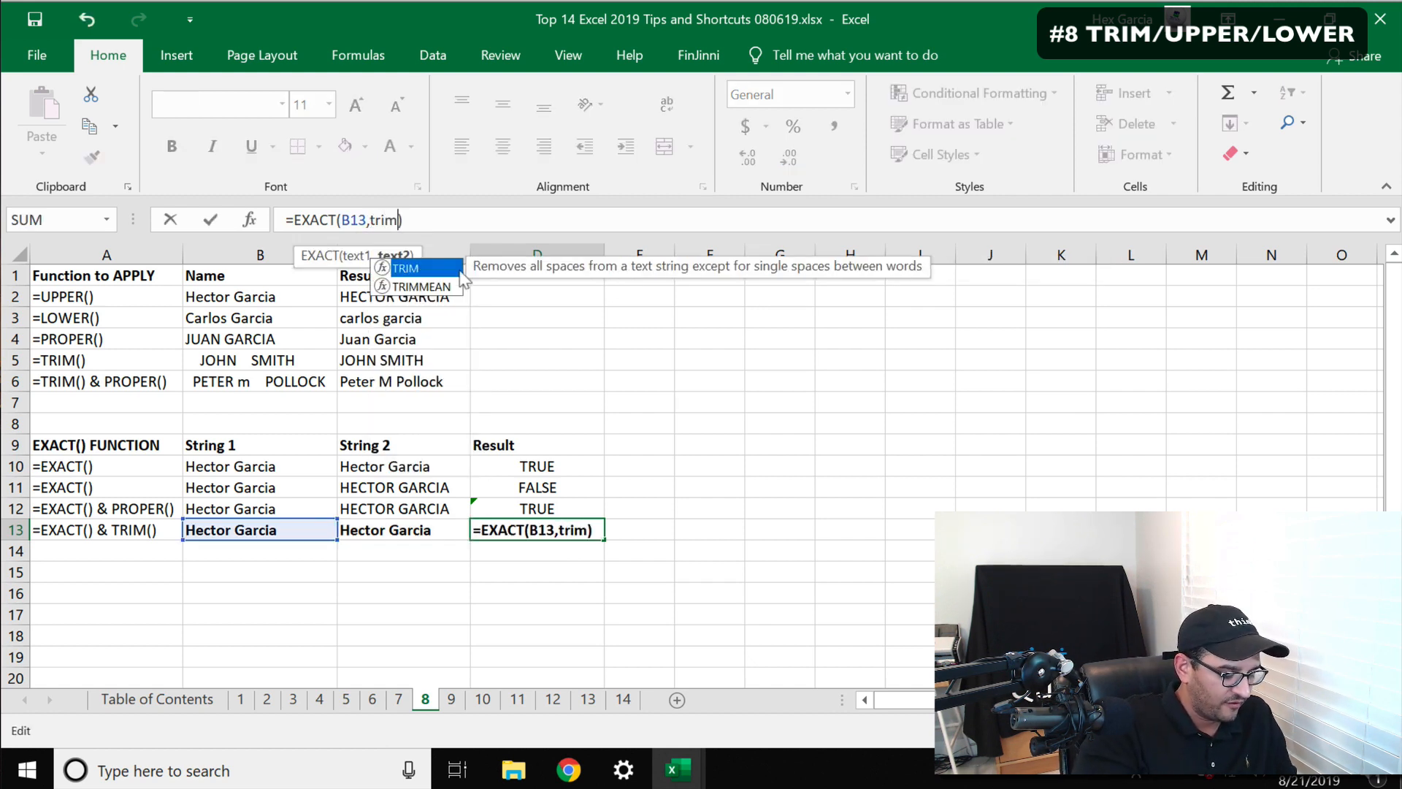
{"action": "left_click", "coordinate": [389, 526]}
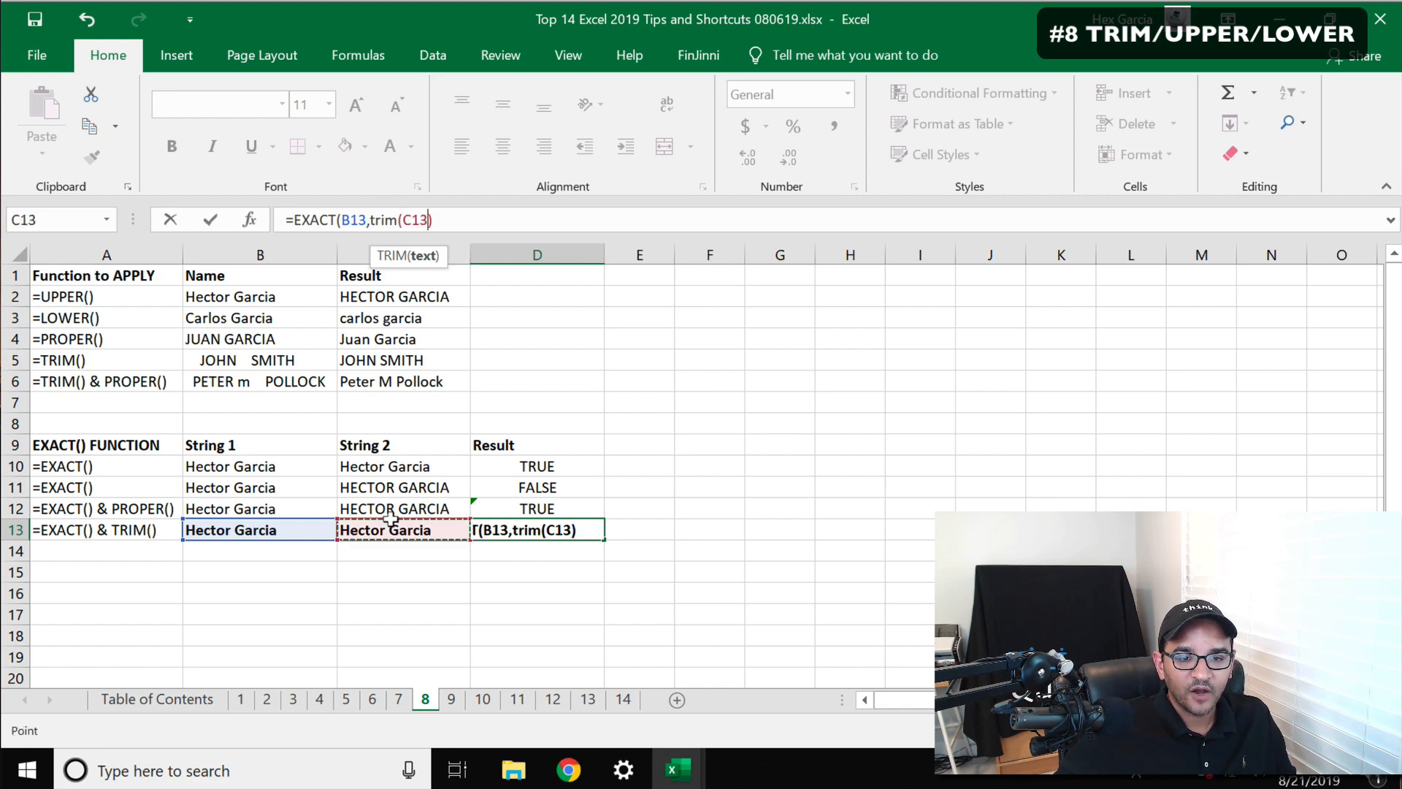
{"action": "type", "text": ")"}
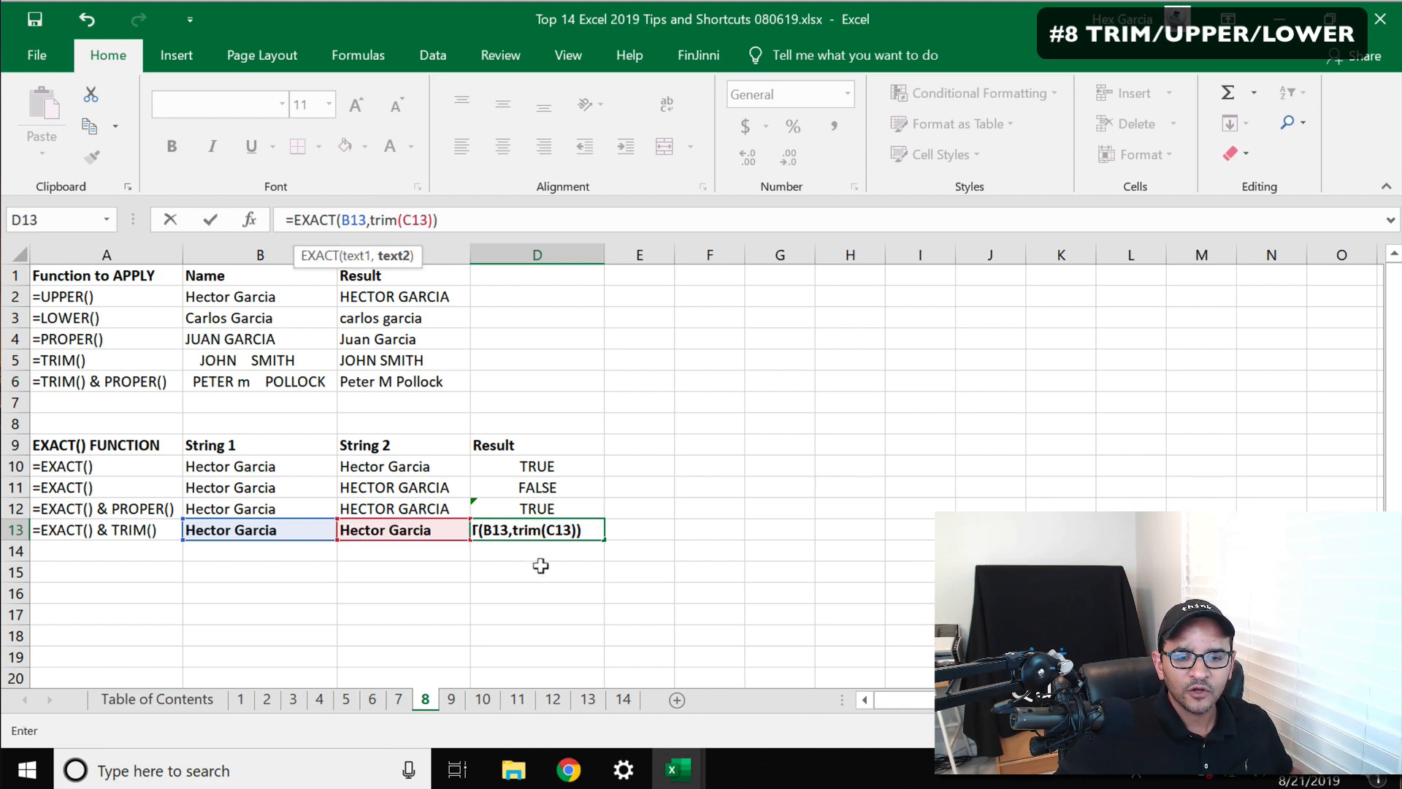
{"action": "key", "text": "super+plus"}
{"action": "key", "text": "super+plus"}
{"action": "key", "text": "super+plus"}
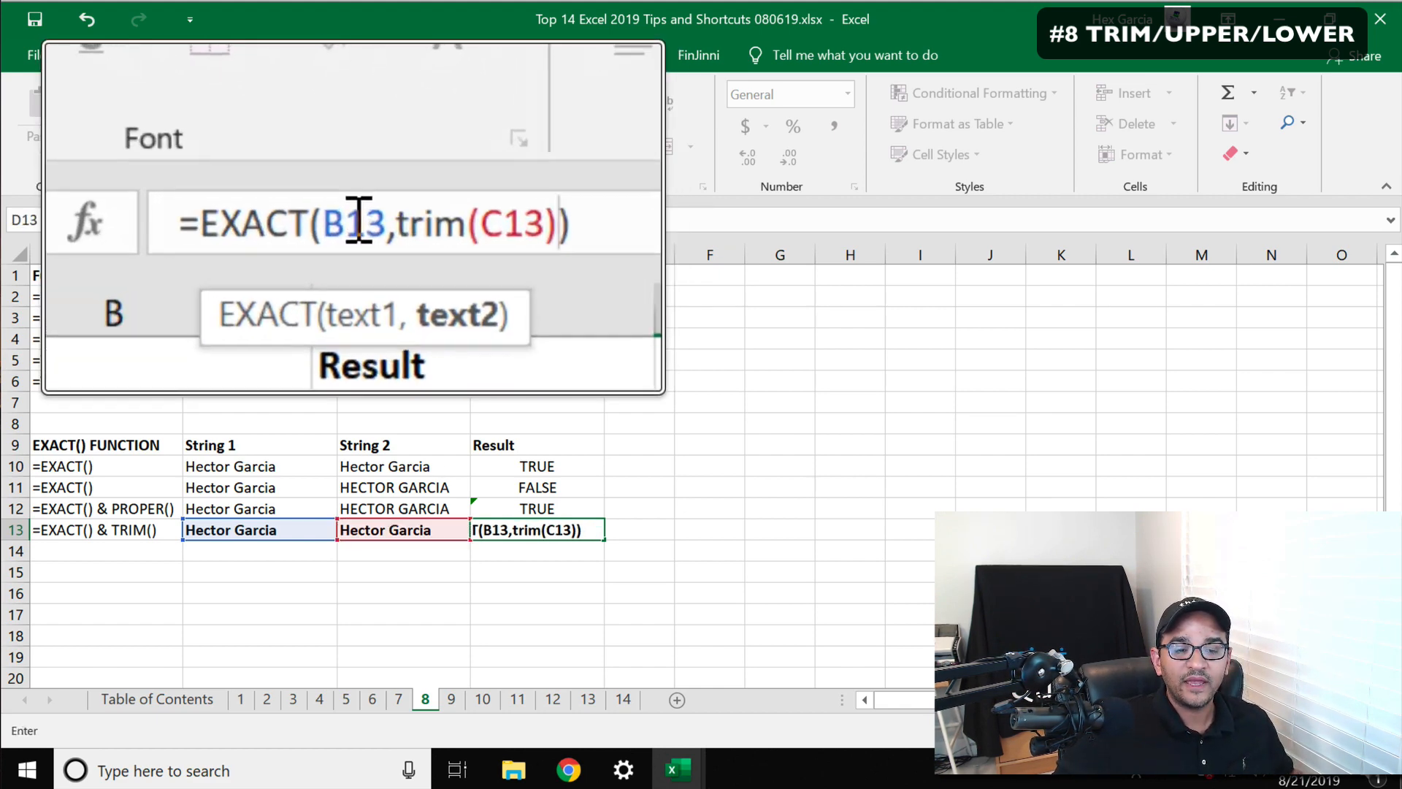
{"action": "key", "text": "super+Escape"}
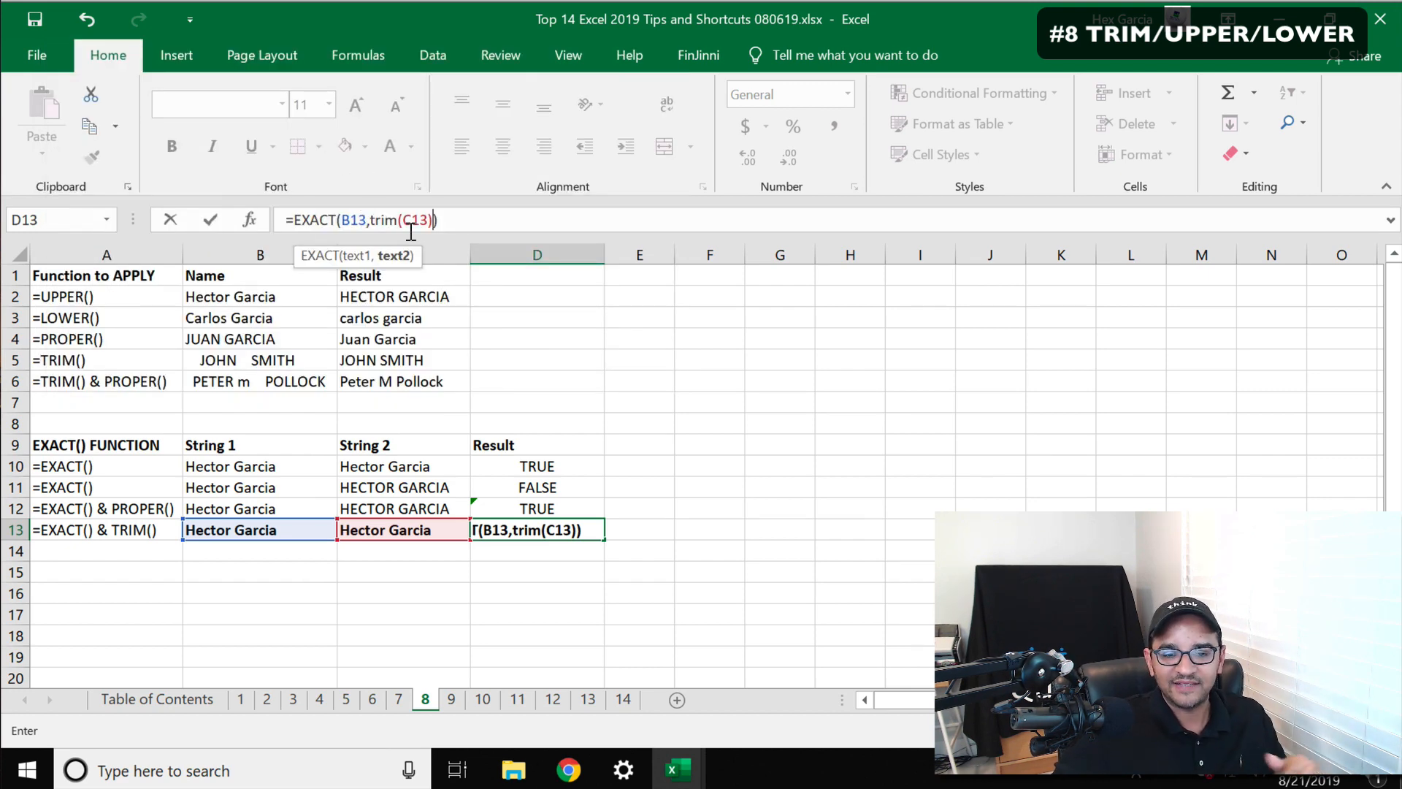
{"action": "key", "text": "Return"}
{"action": "left_click", "coordinate": [535, 530]}
{"action": "key", "text": "super+plus"}
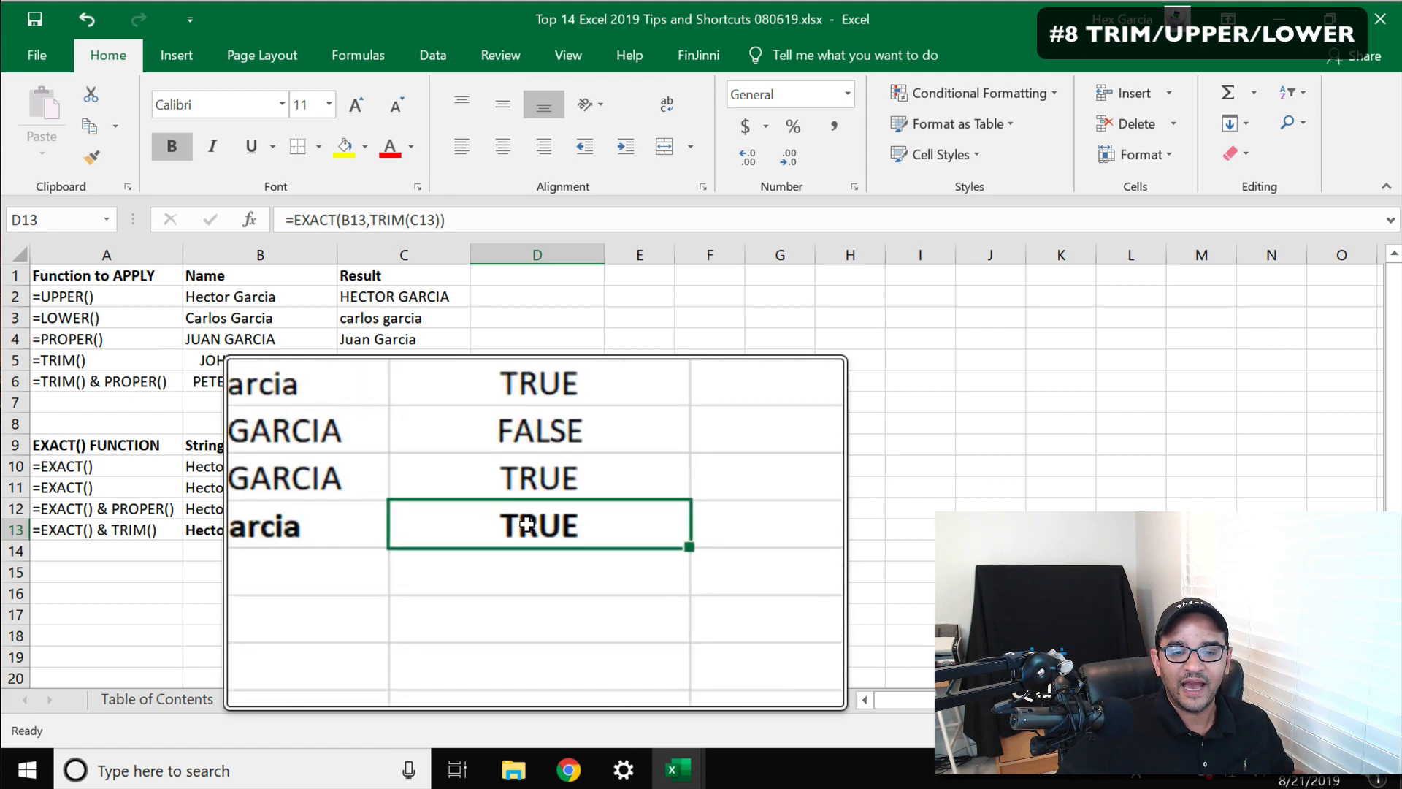
{"action": "key", "text": "super+Escape"}
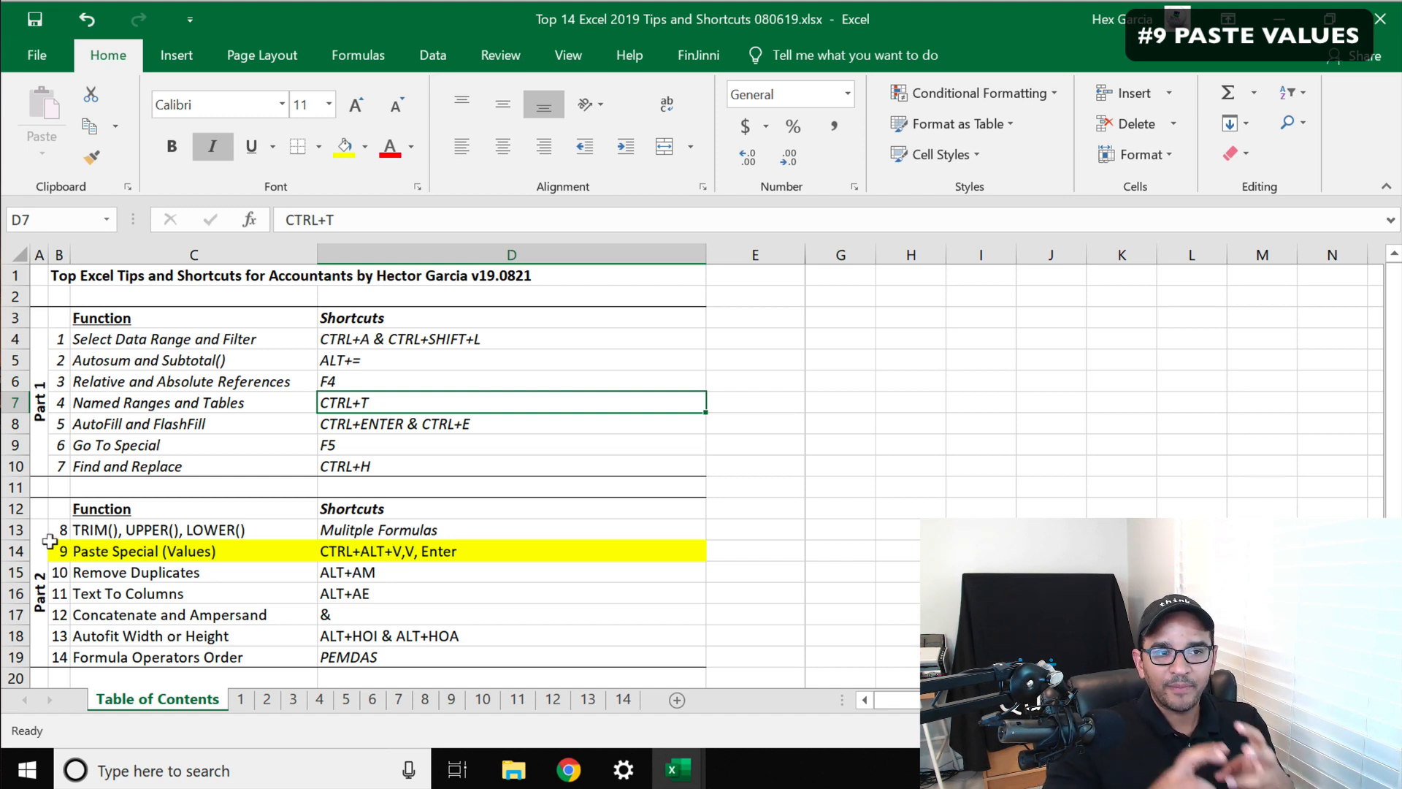
Open sheet 9 and examine the dates, vendors and EUR amounts in columns A to C
{"action": "left_click", "coordinate": [448, 701]}
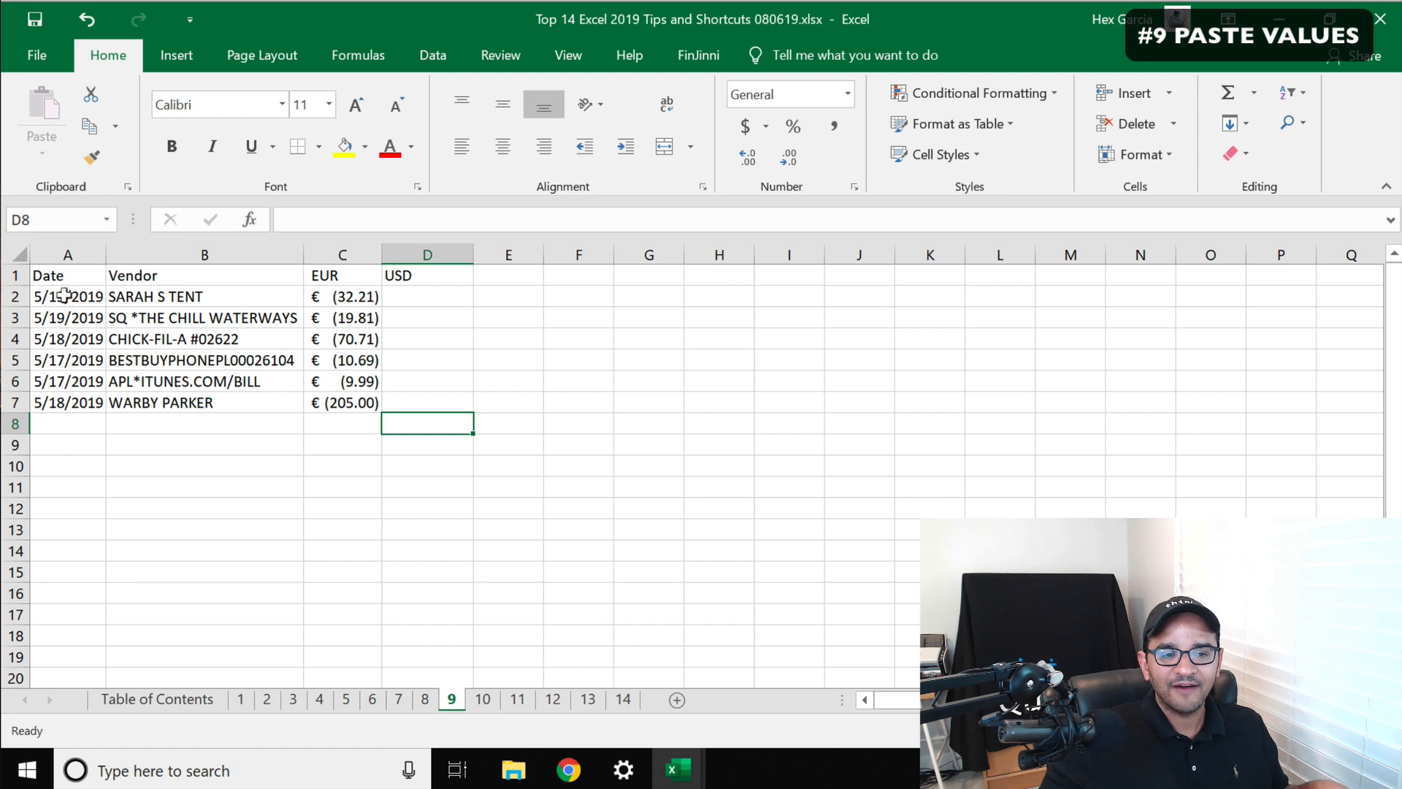
{"action": "left_click_drag", "start_coordinate": [65, 295], "coordinate": [344, 402]}
{"action": "left_click", "coordinate": [310, 419]}
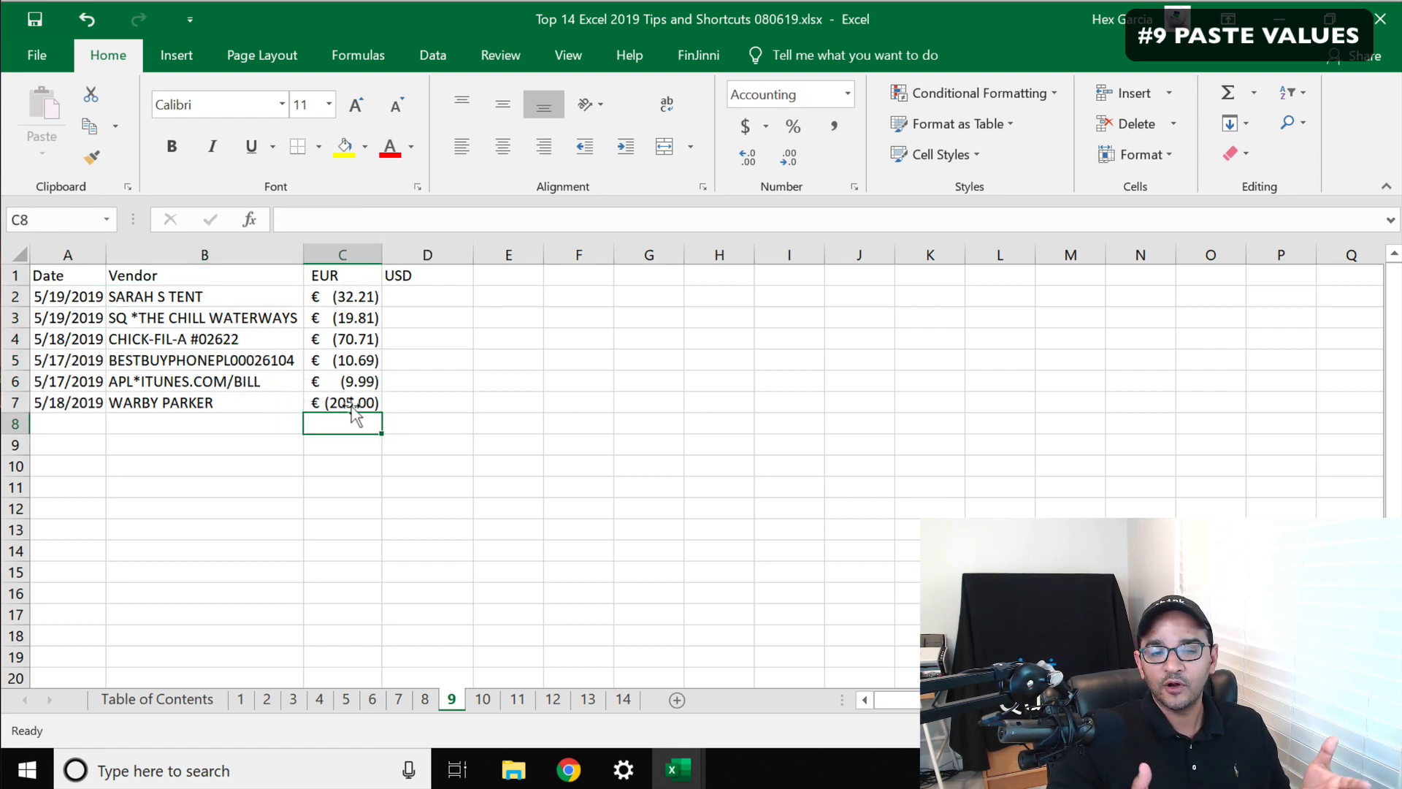
{"action": "left_click", "coordinate": [419, 292]}
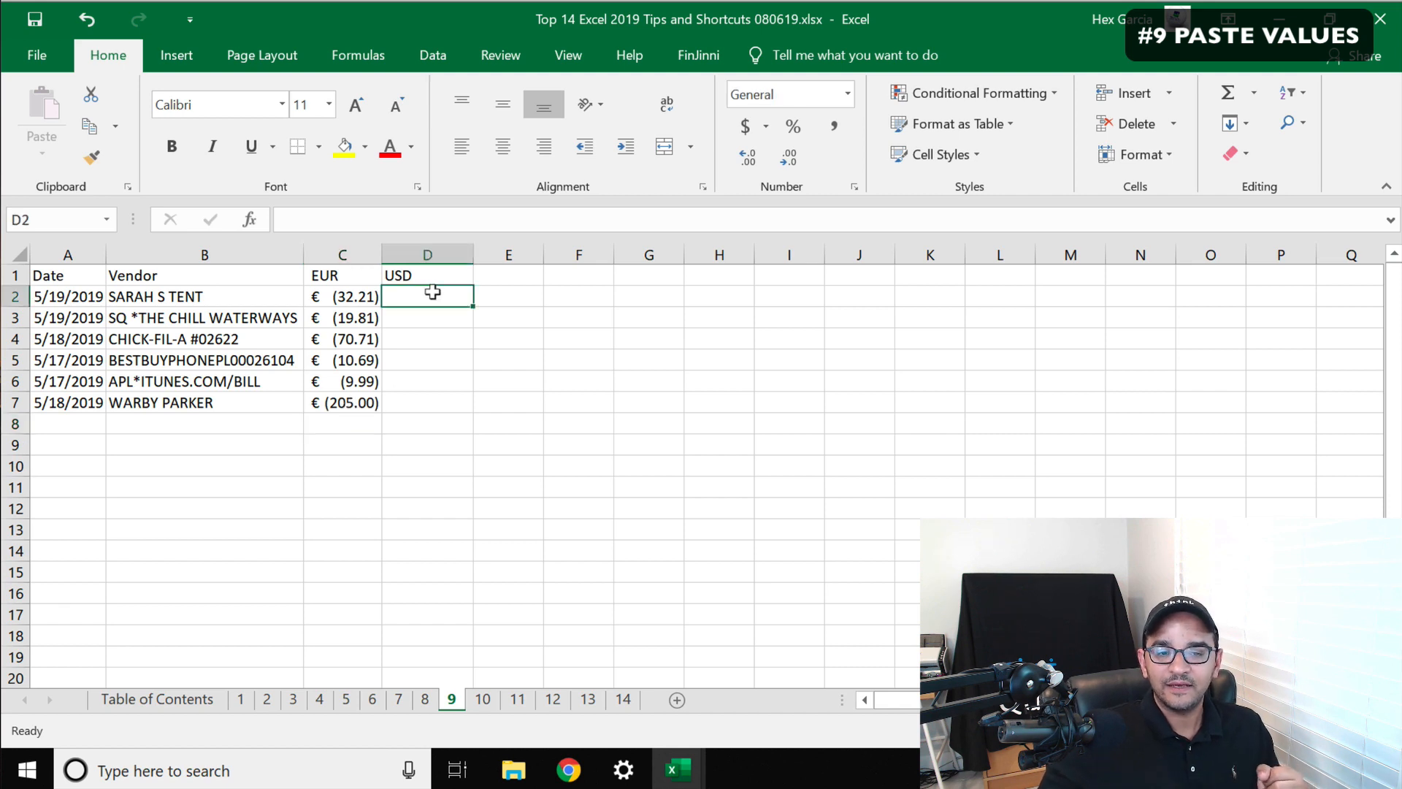
{"action": "left_click", "coordinate": [338, 293]}
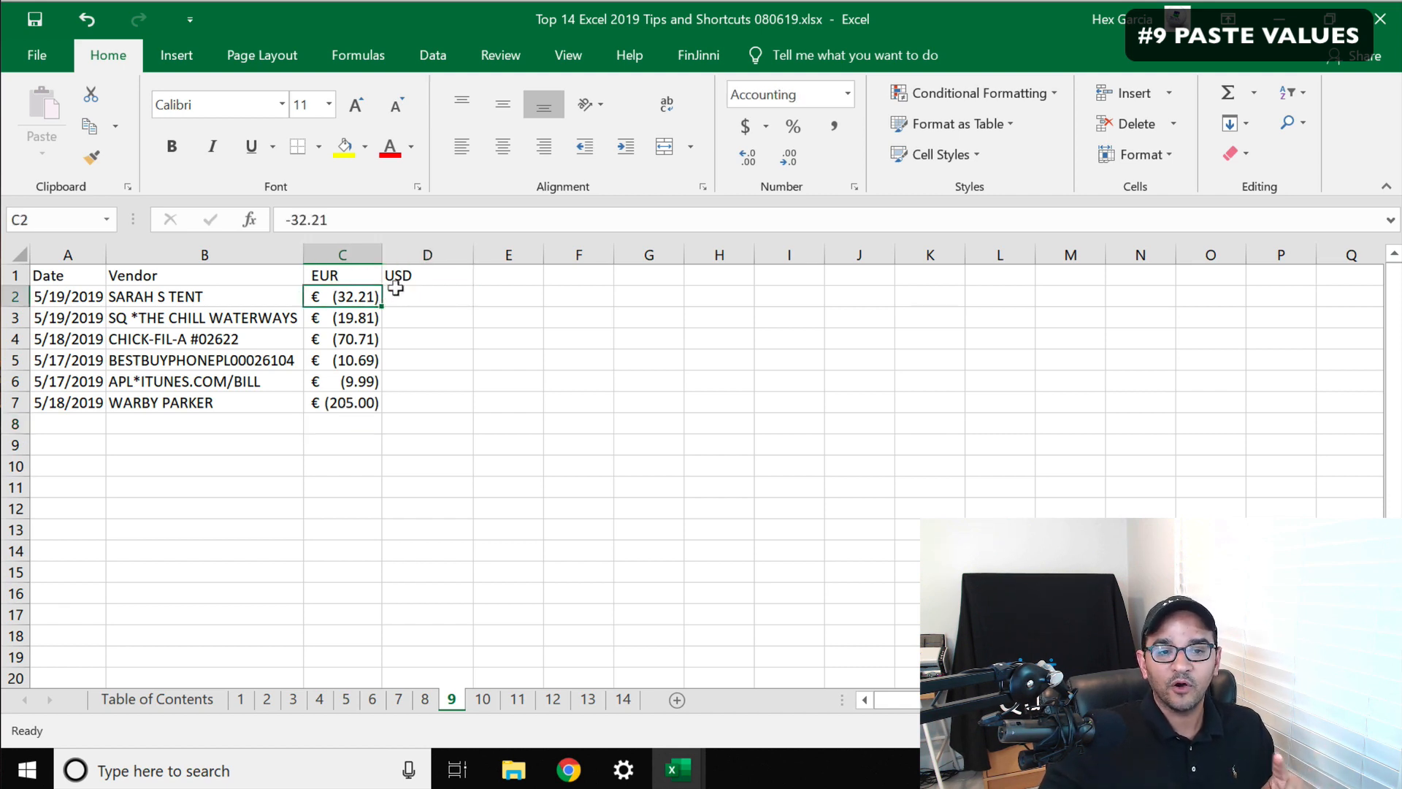
{"action": "left_click_drag", "start_coordinate": [335, 219], "coordinate": [291, 219]}
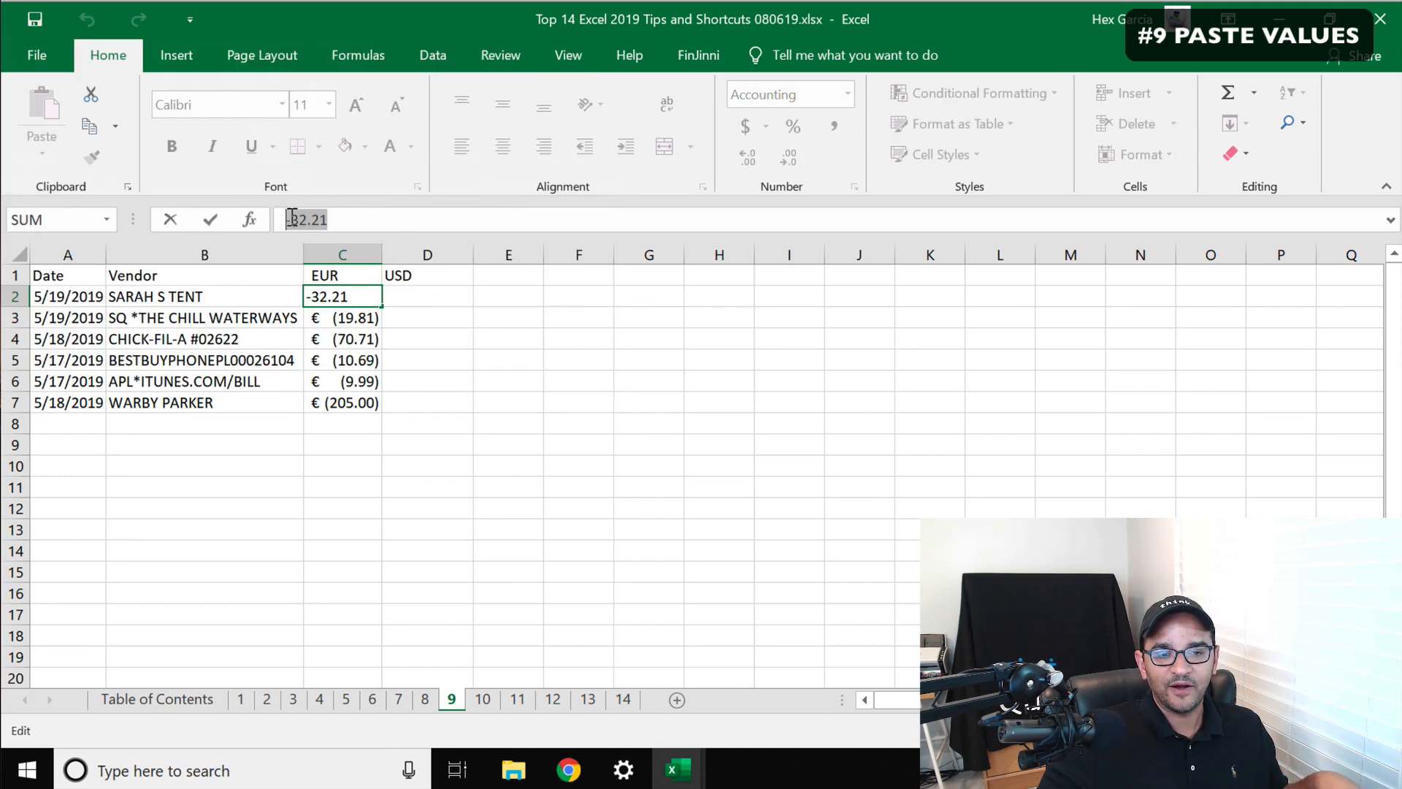
{"action": "key", "text": "Escape"}
{"action": "left_click", "coordinate": [444, 293]}
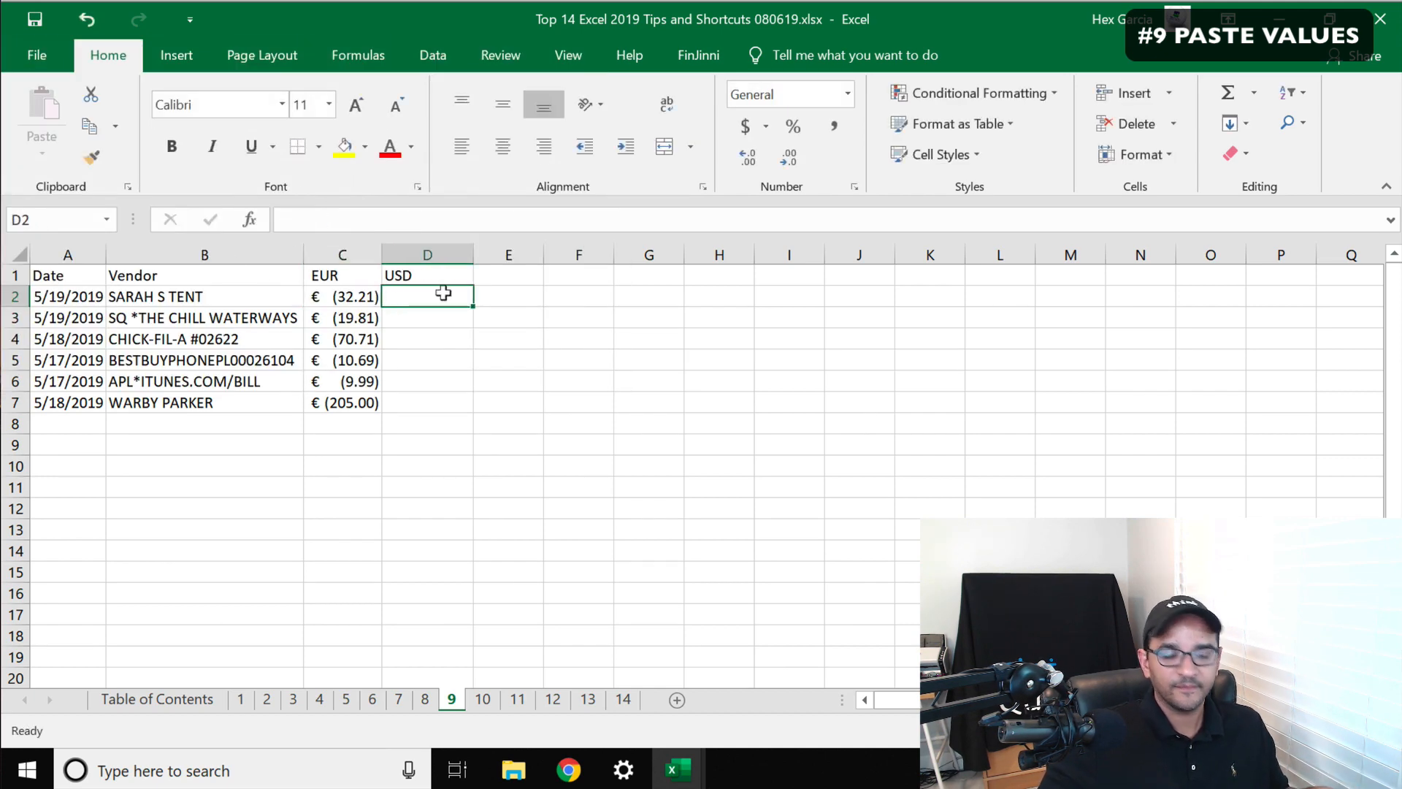
Enter =C2*-1.3 in D2 to convert the first EUR amount to USD
{"action": "type", "text": "="}
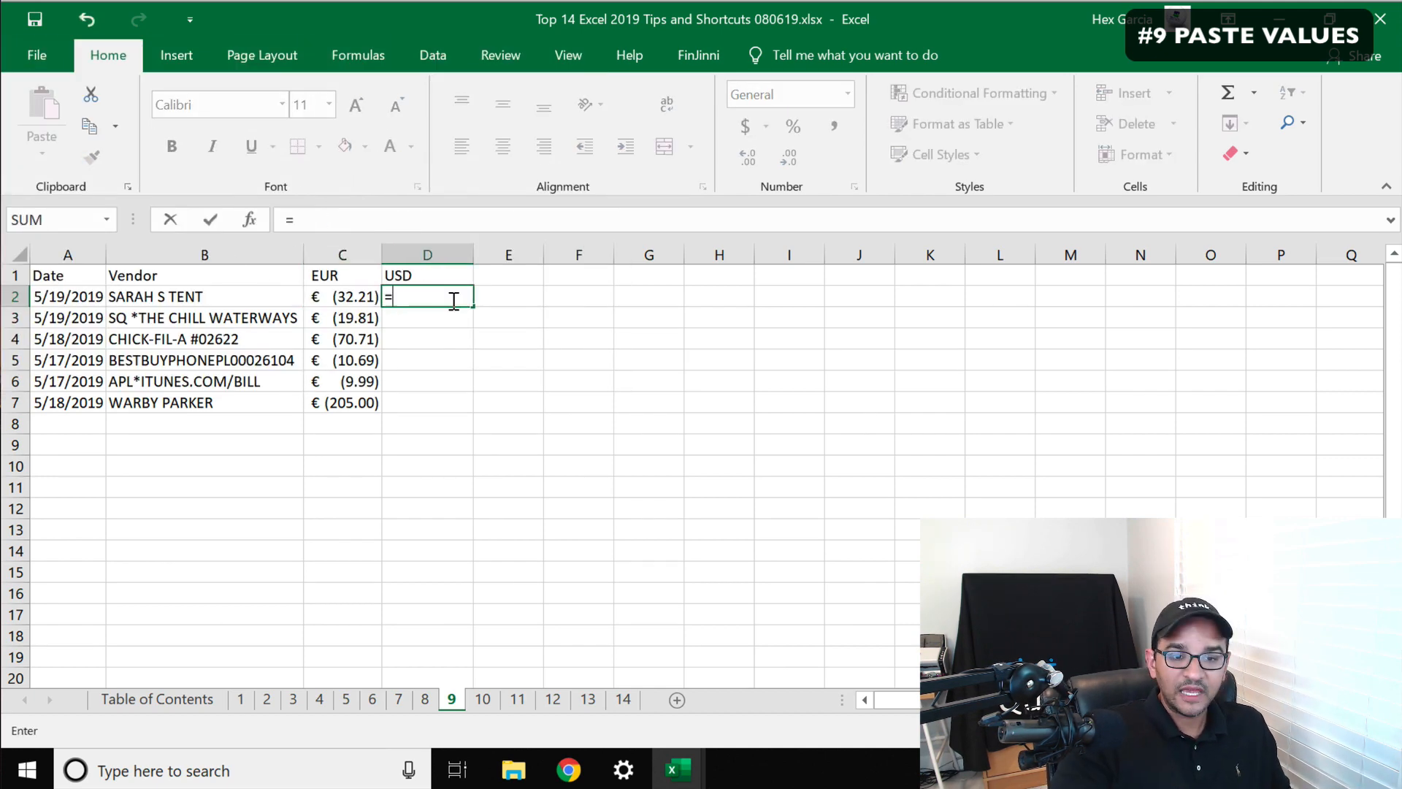
{"action": "left_click", "coordinate": [335, 293]}
{"action": "type", "text": "*"}
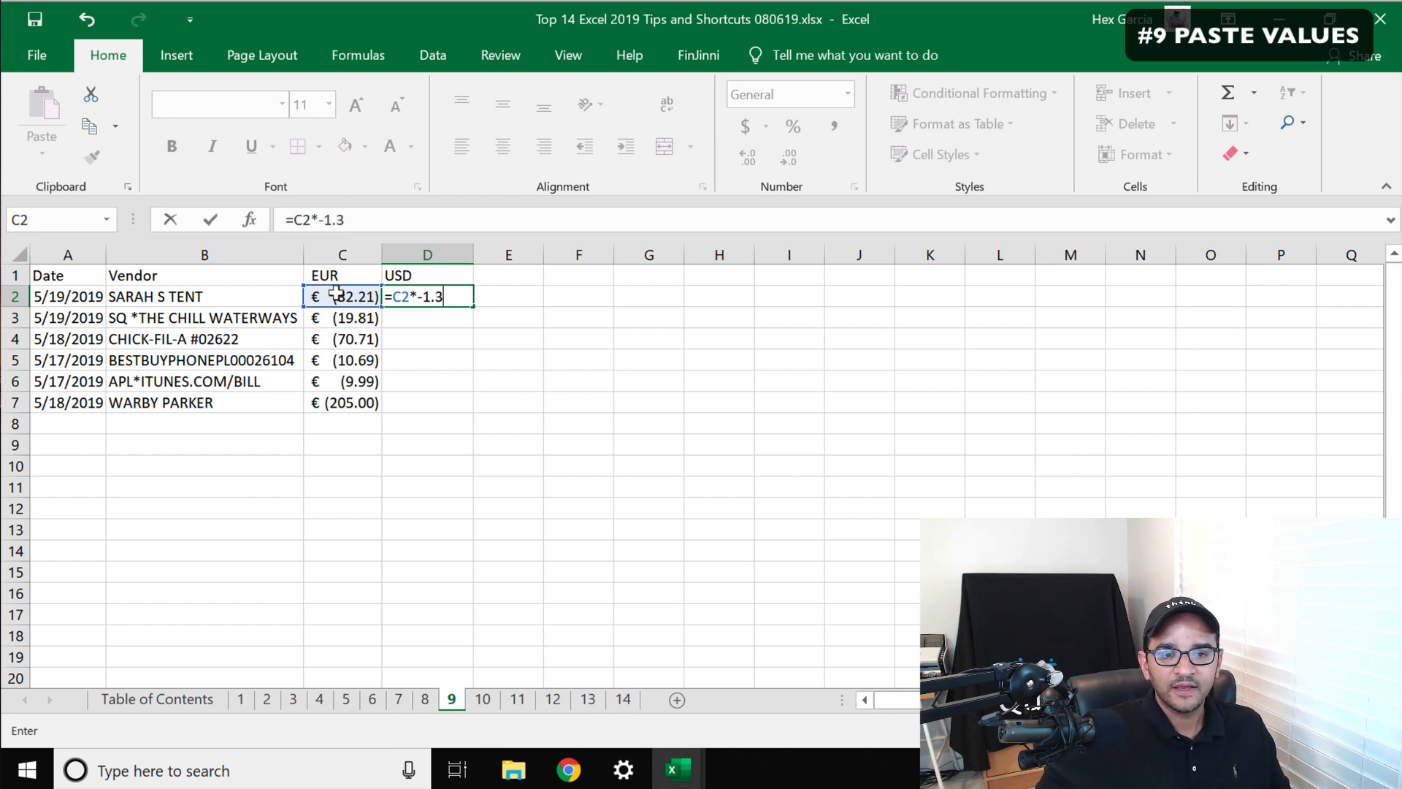
{"action": "type", "text": "-1.3"}
{"action": "key", "text": "Return"}
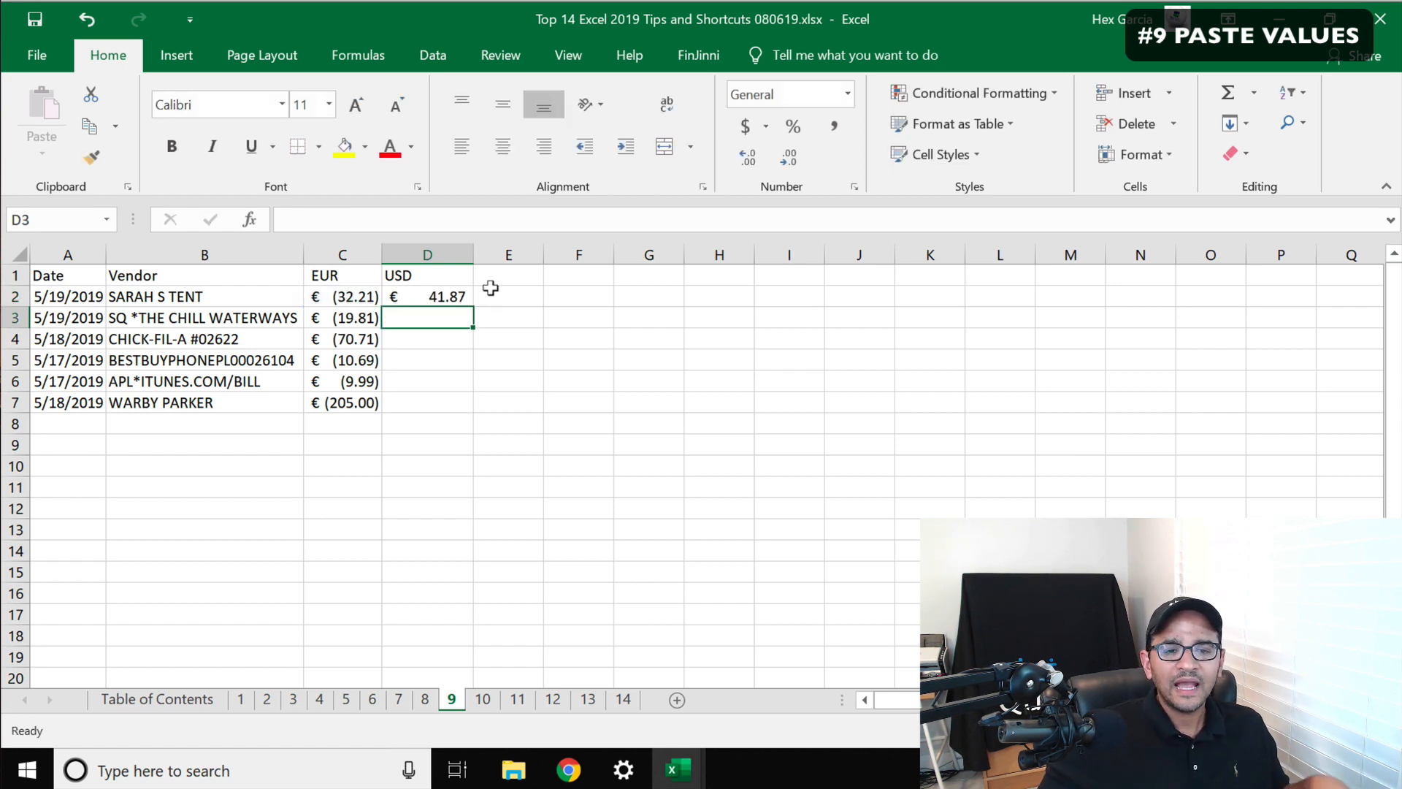
Apply the dollar accounting number format to the USD cells D1:D7
{"action": "left_click", "coordinate": [448, 292]}
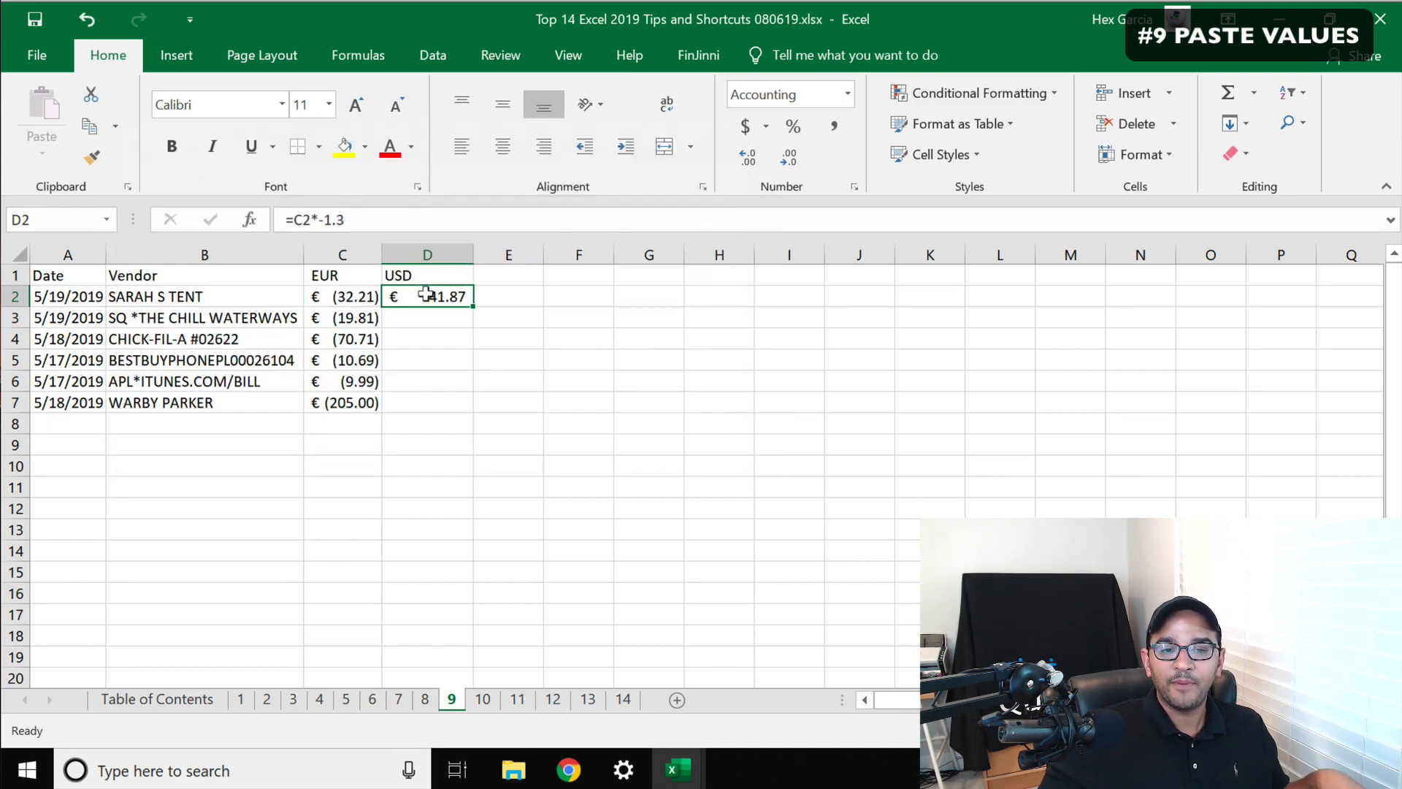
{"action": "left_click", "coordinate": [427, 252]}
{"action": "left_click_drag", "start_coordinate": [417, 275], "coordinate": [420, 395]}
{"action": "left_click", "coordinate": [744, 136]}
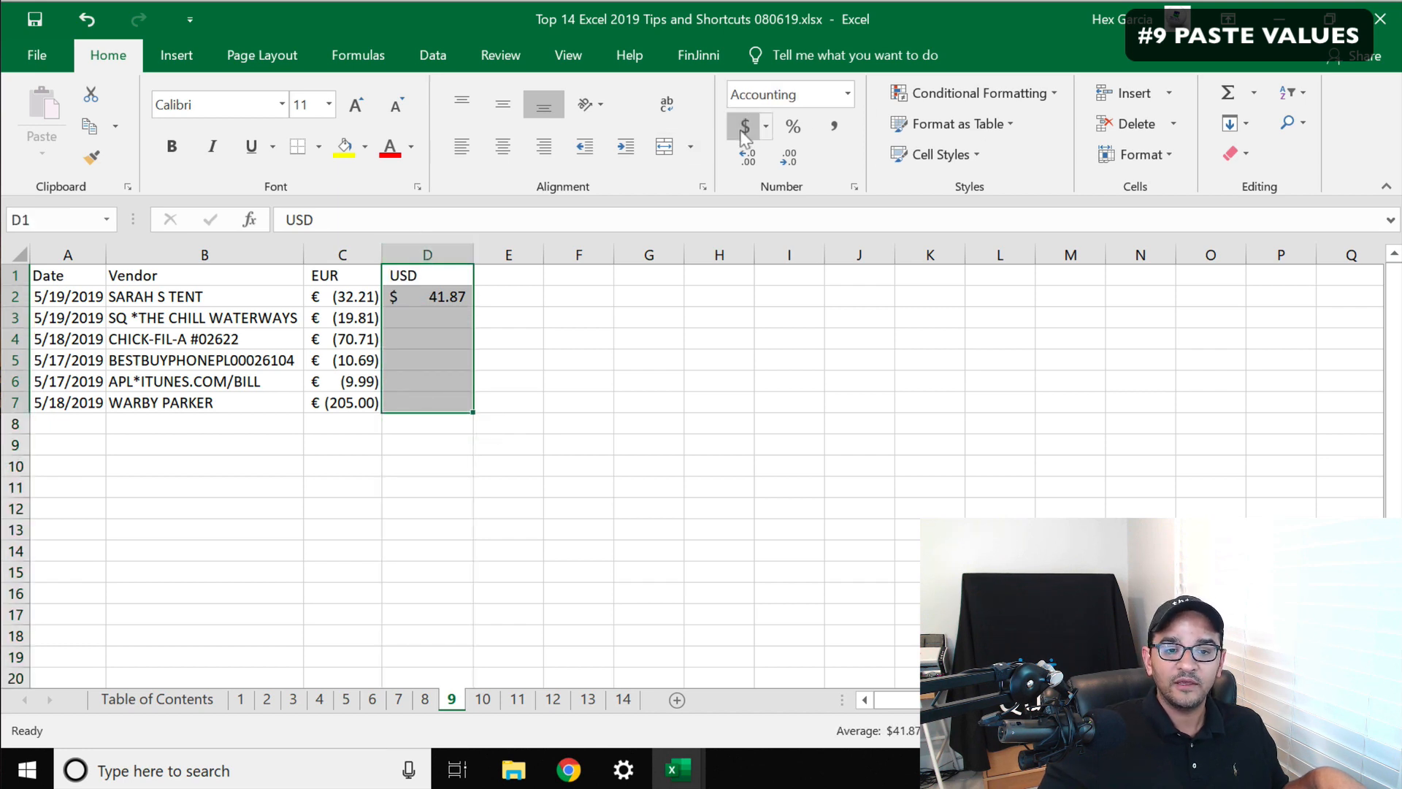
Fill the D2 conversion formula down through D7
{"action": "left_click", "coordinate": [517, 374]}
{"action": "left_click", "coordinate": [426, 289]}
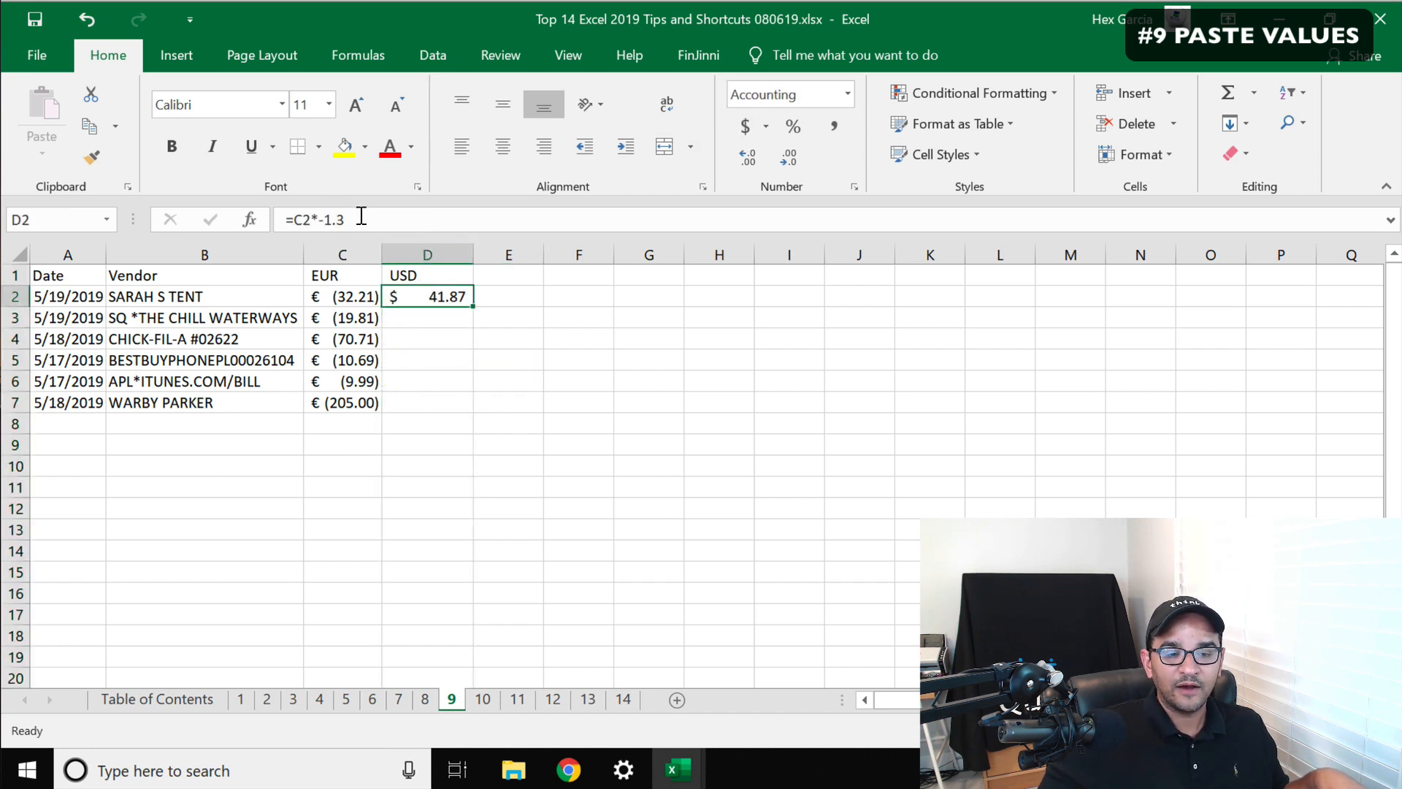
{"action": "left_click_drag", "start_coordinate": [361, 217], "coordinate": [234, 222]}
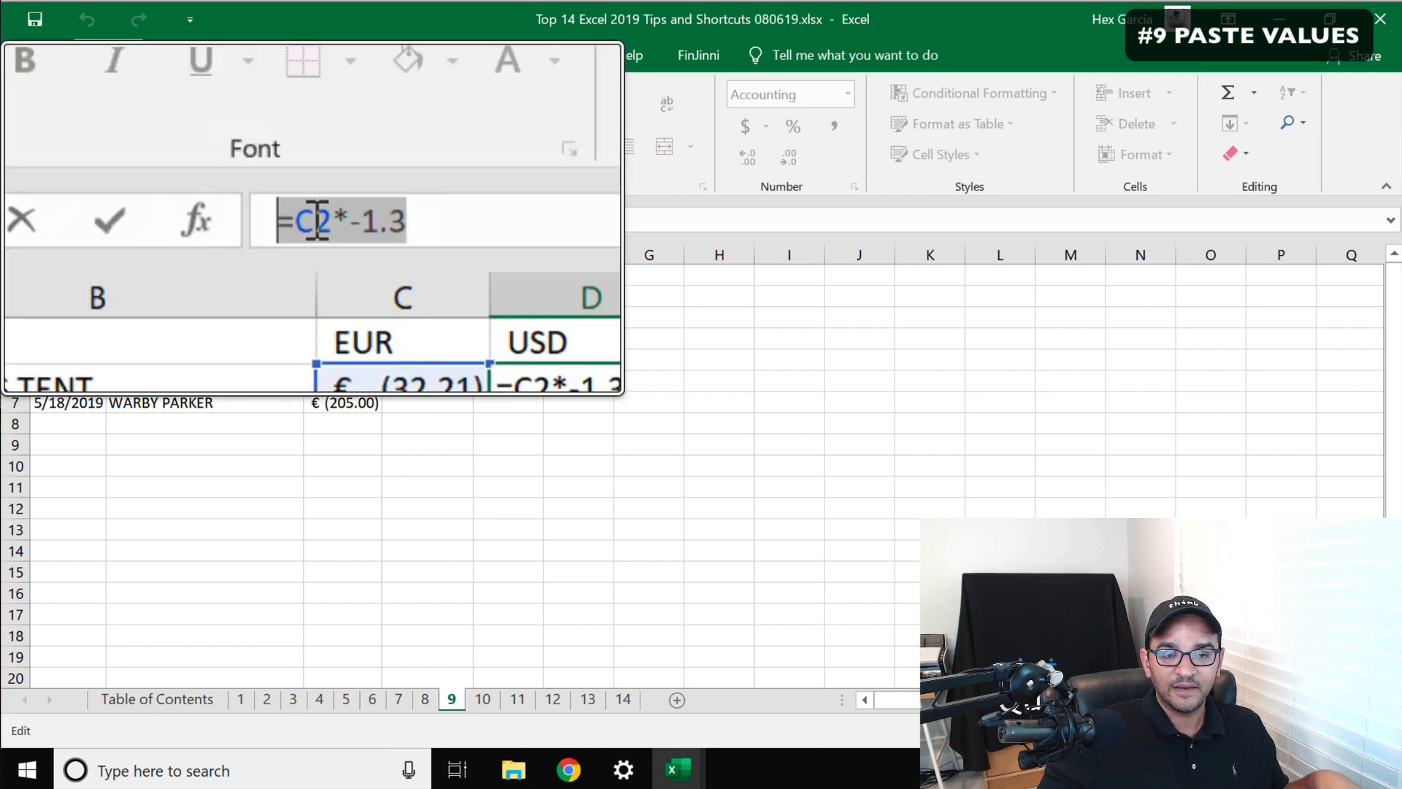
{"action": "key", "text": "Escape"}
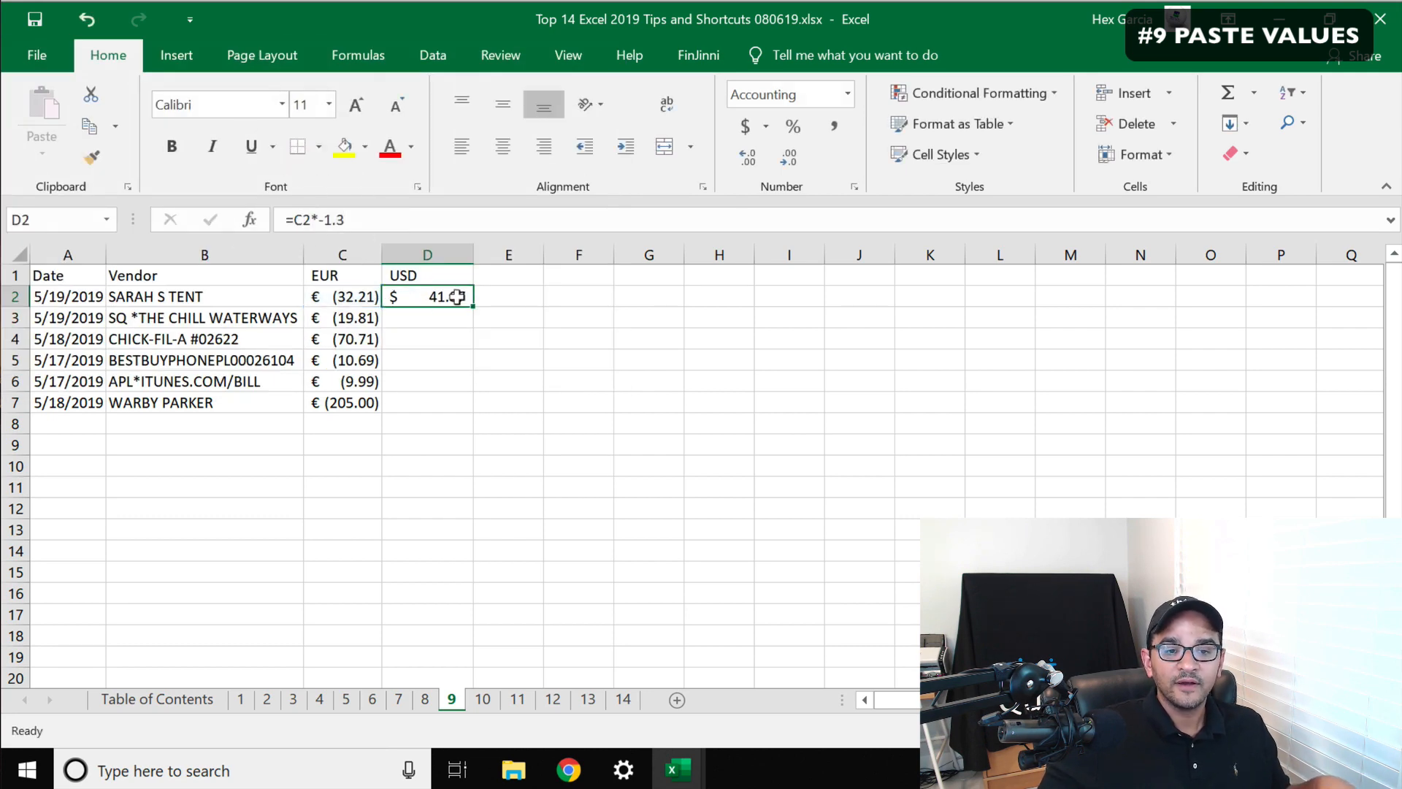
{"action": "left_click_drag", "start_coordinate": [462, 300], "coordinate": [456, 405]}
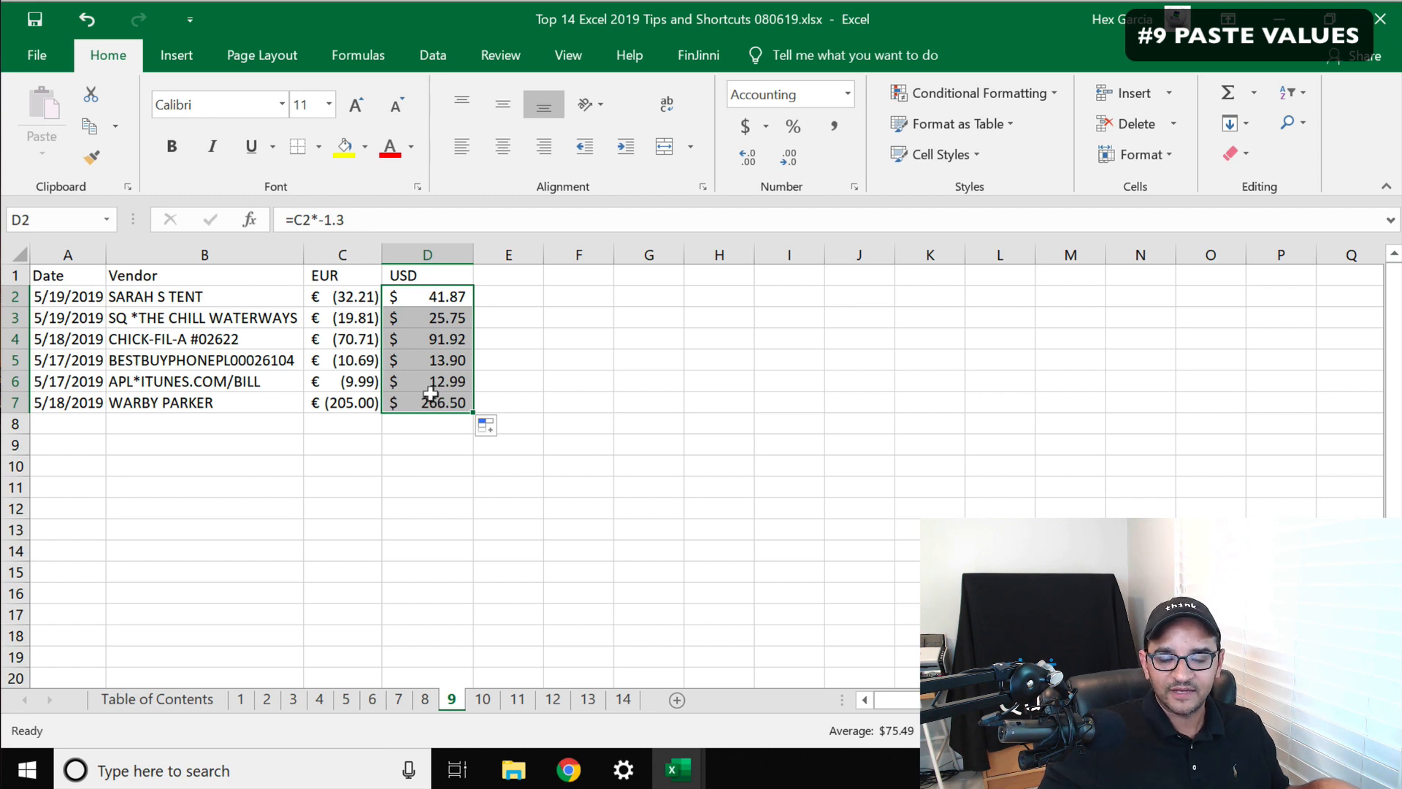
{"action": "left_click", "coordinate": [444, 337]}
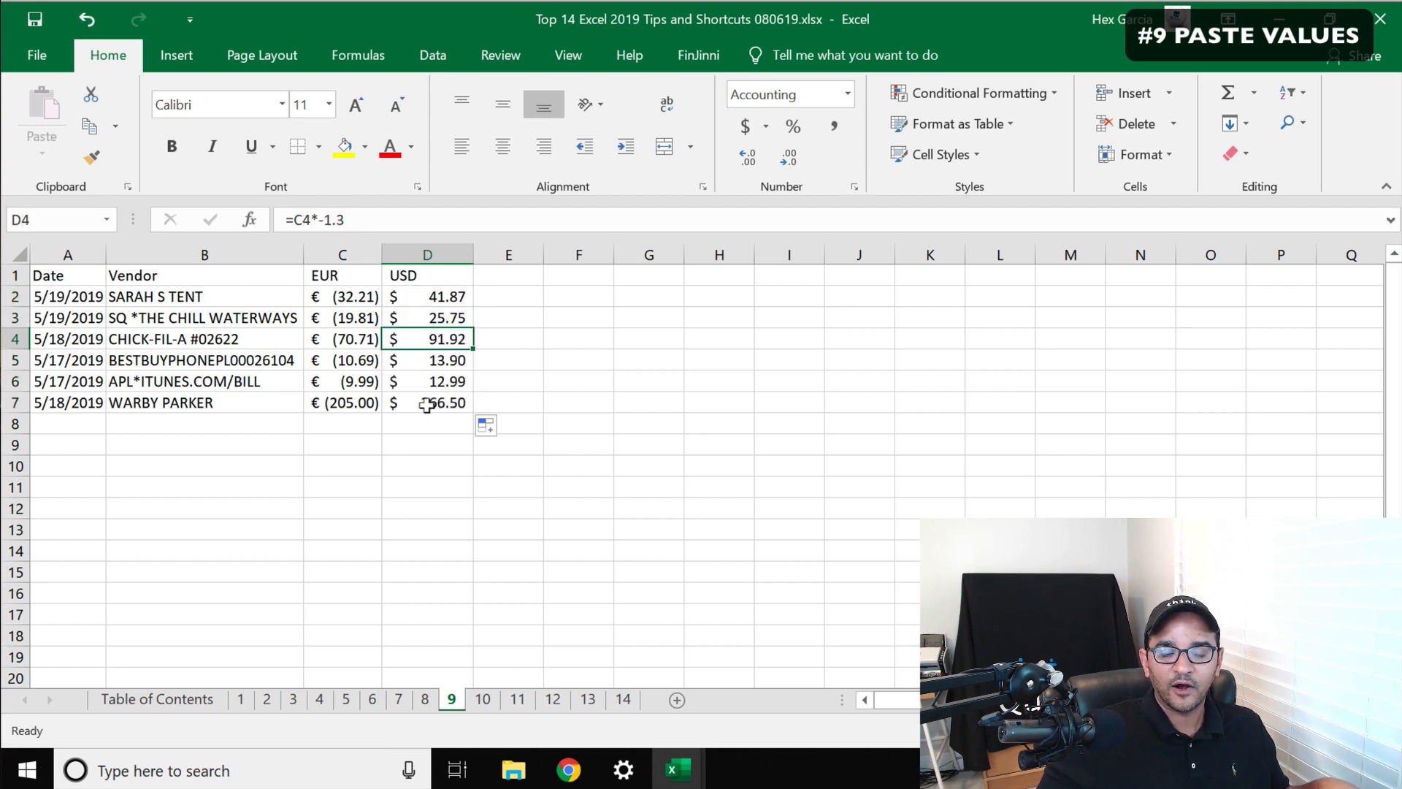
Delete the EUR column C and undo the deletion
{"action": "left_click", "coordinate": [548, 315]}
{"action": "left_click", "coordinate": [342, 254]}
{"action": "right_click", "coordinate": [340, 252]}
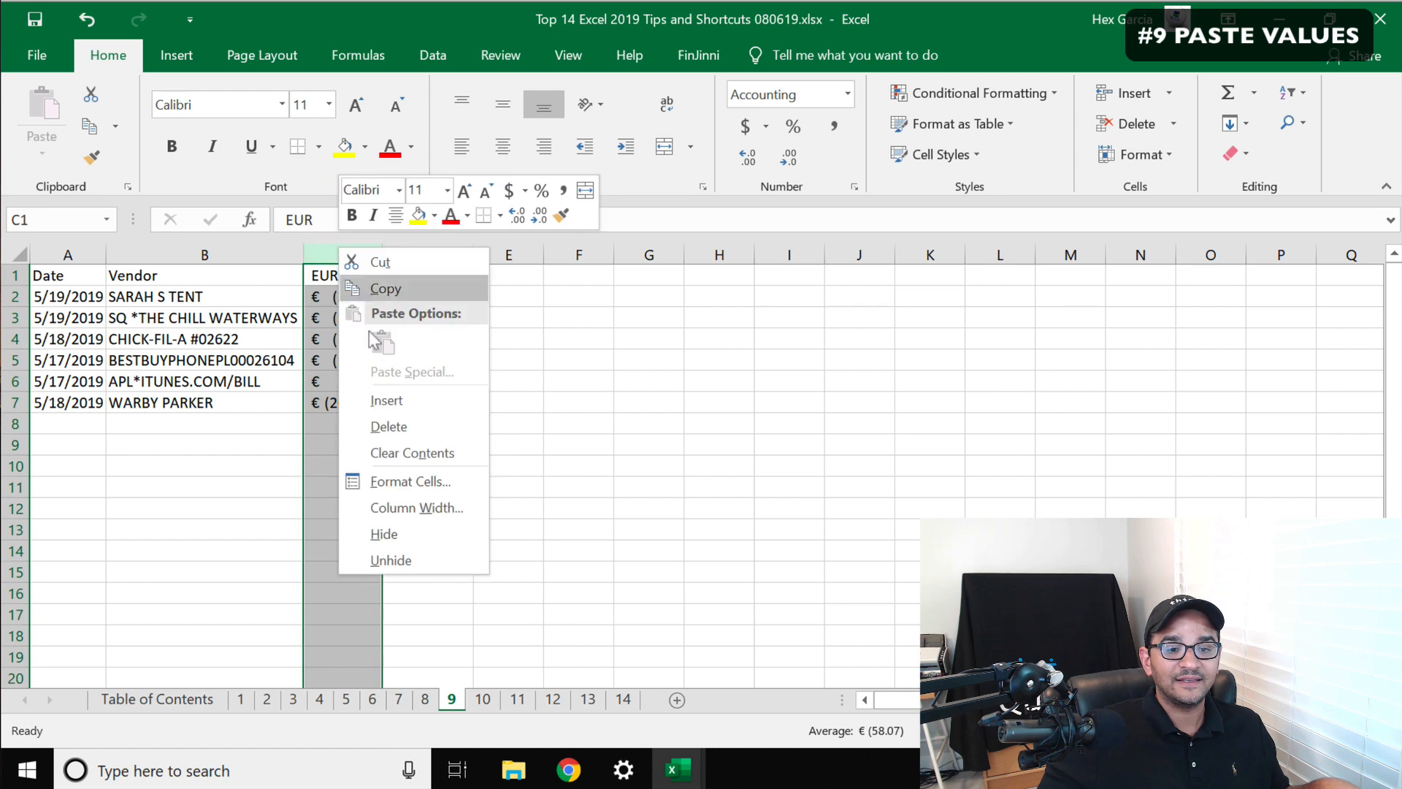
{"action": "left_click", "coordinate": [380, 426]}
{"action": "left_click_drag", "start_coordinate": [366, 300], "coordinate": [360, 402]}
{"action": "key", "text": "ctrl+z"}
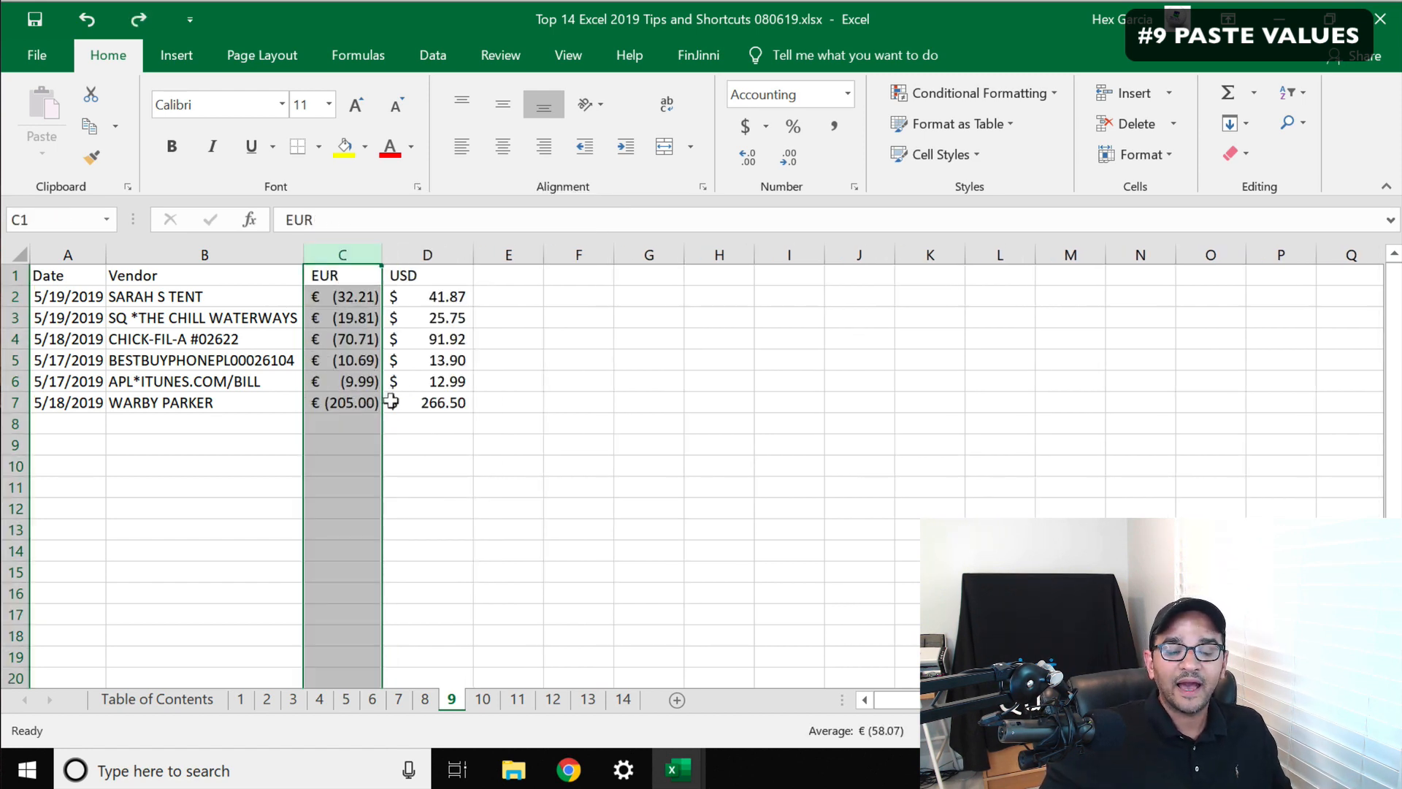
Copy the USD column D and paste it onto itself as values only with Paste Special
{"action": "left_click", "coordinate": [423, 417]}
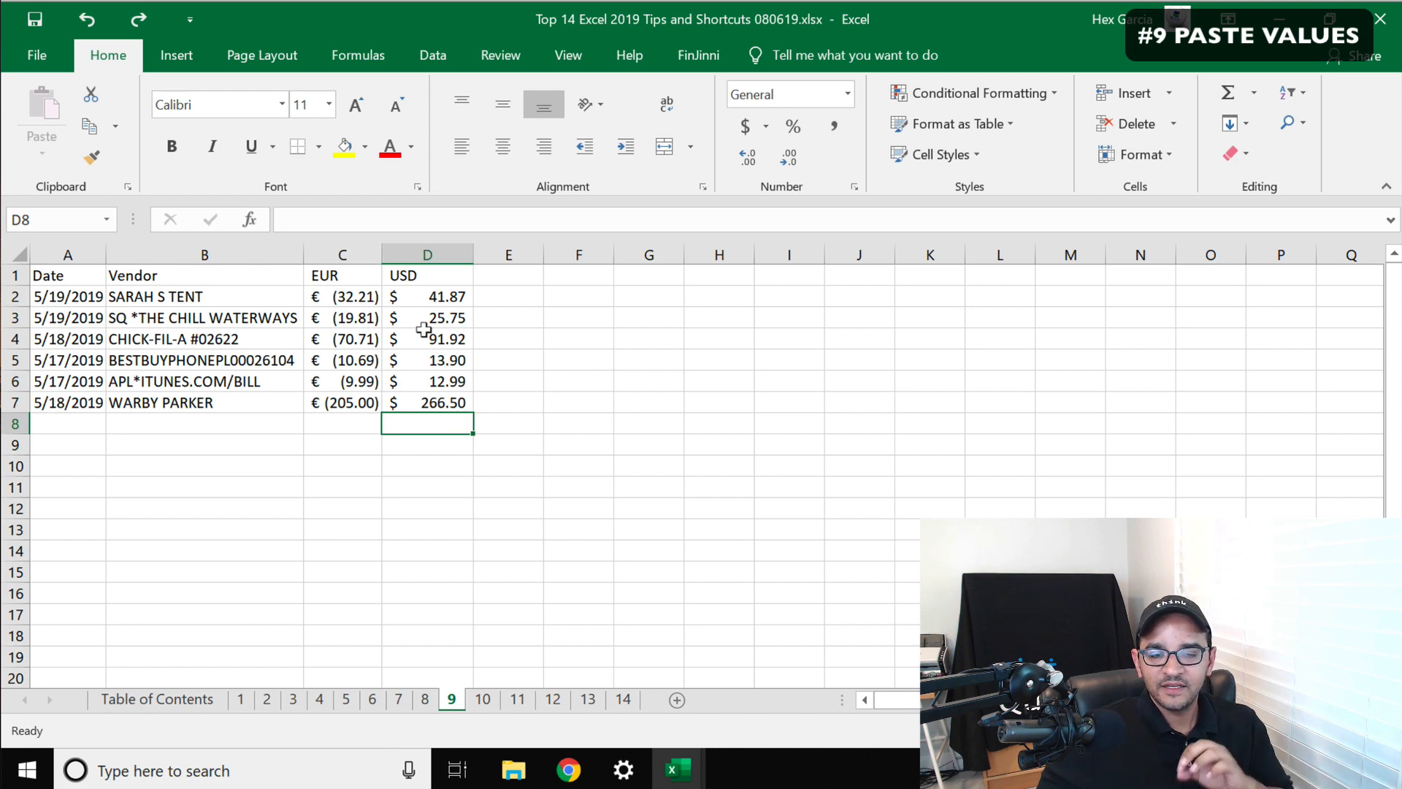
{"action": "left_click_drag", "start_coordinate": [431, 292], "coordinate": [432, 391]}
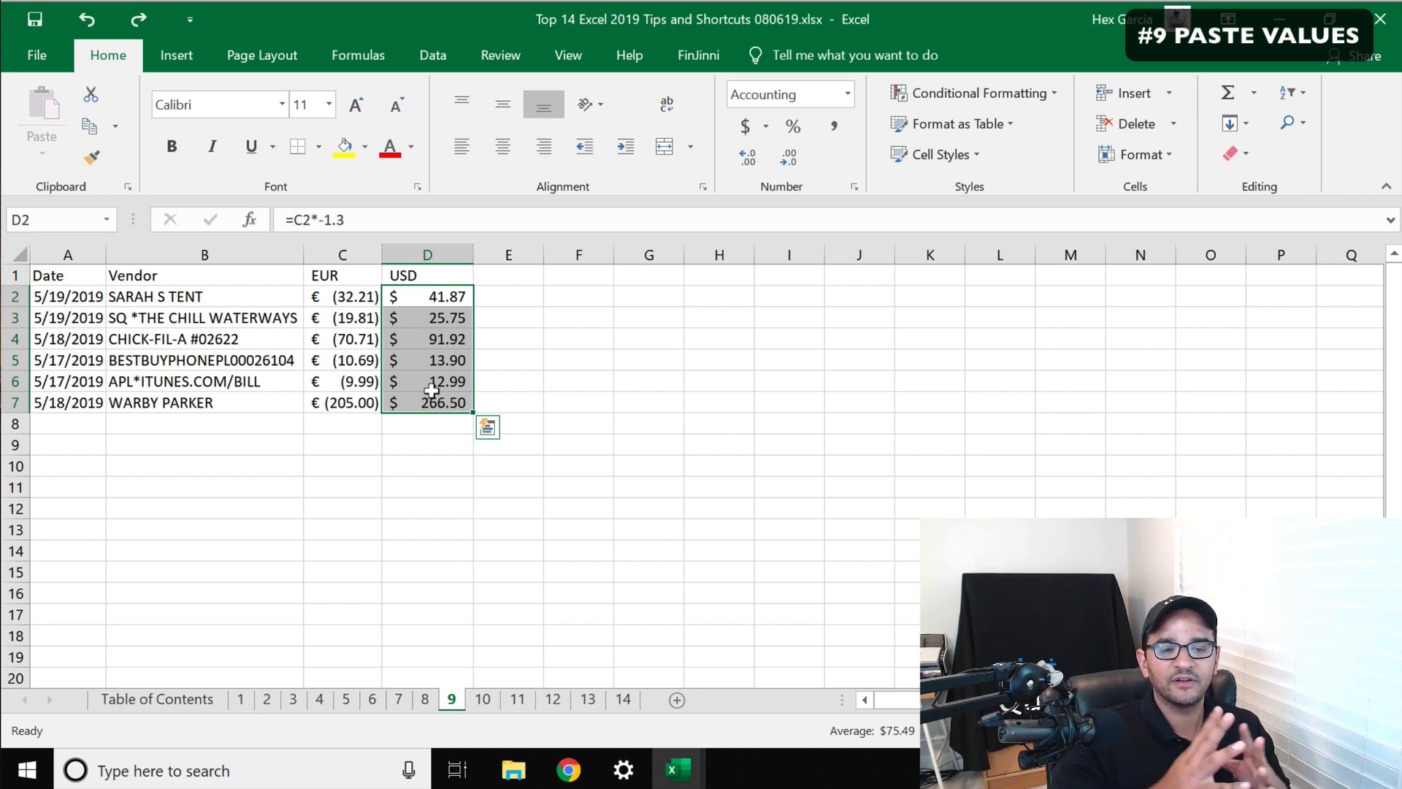
{"action": "key", "text": "Escape"}
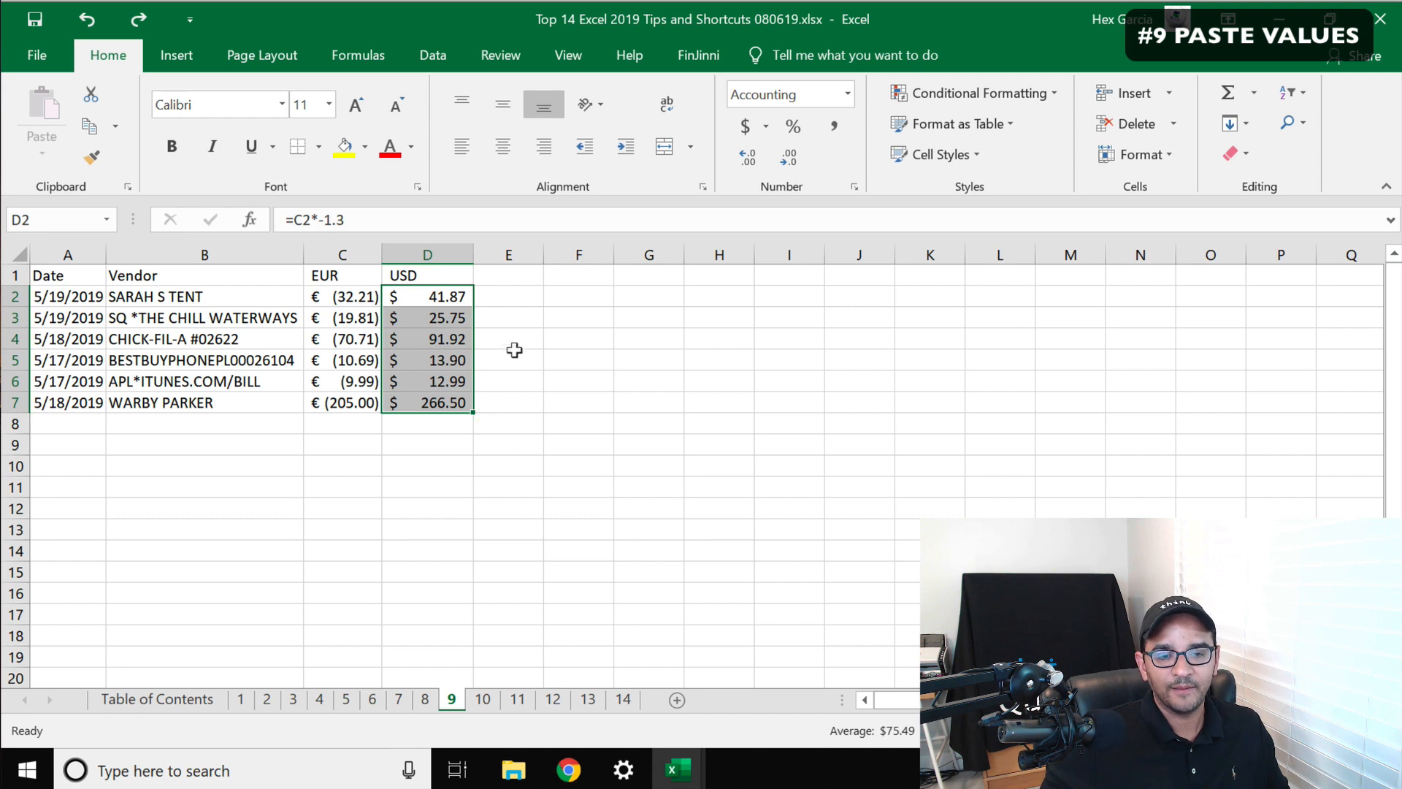
{"action": "left_click", "coordinate": [432, 223]}
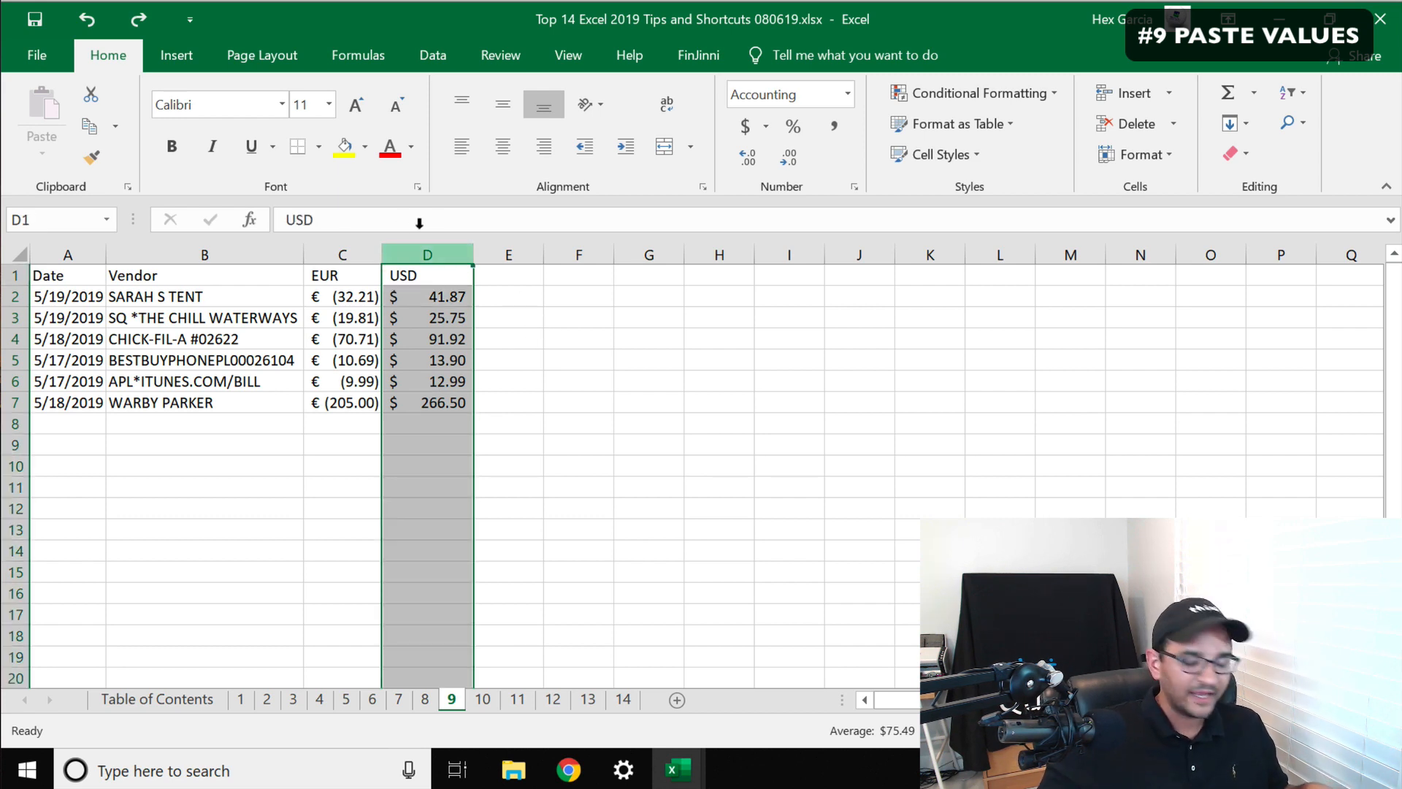
{"action": "key", "text": "ctrl+c"}
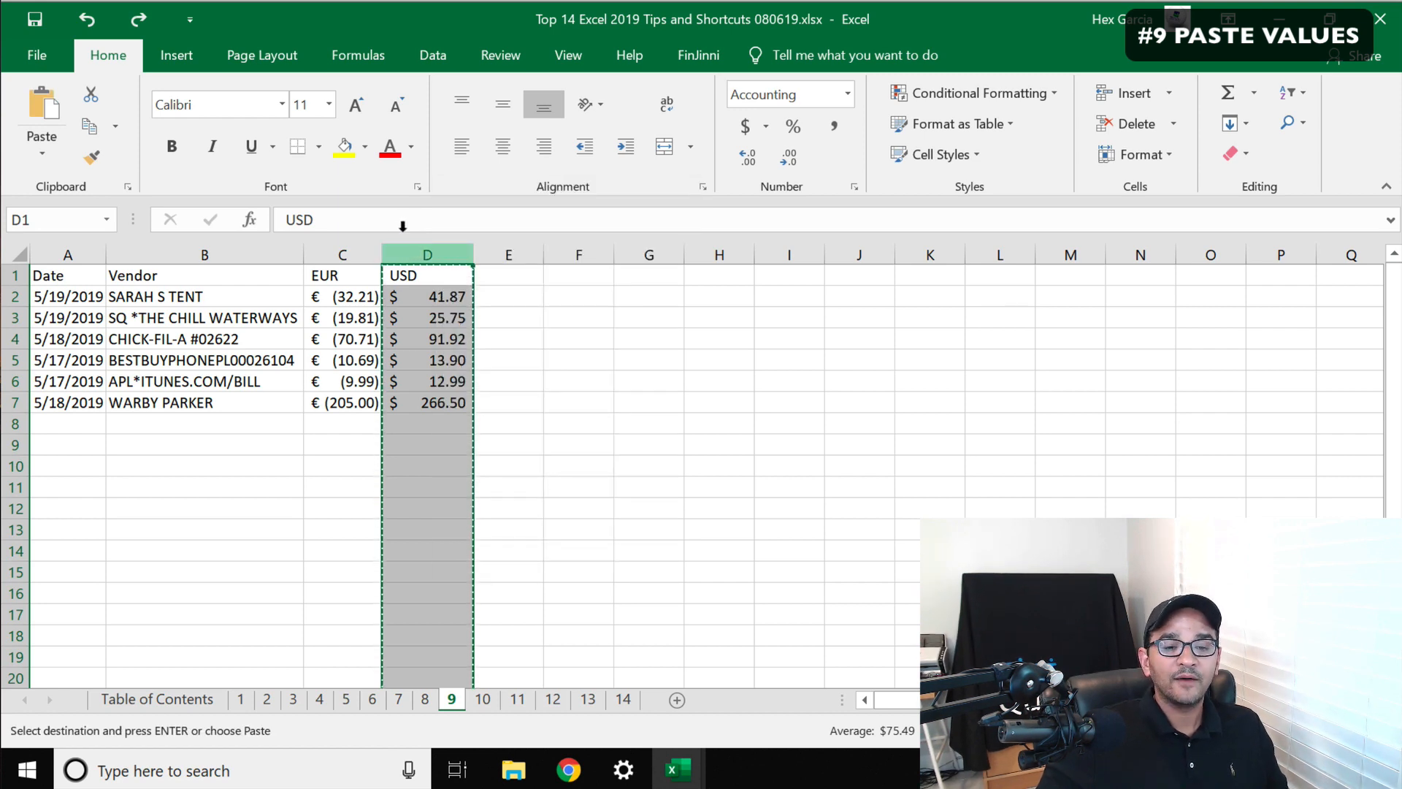
{"action": "right_click", "coordinate": [420, 255]}
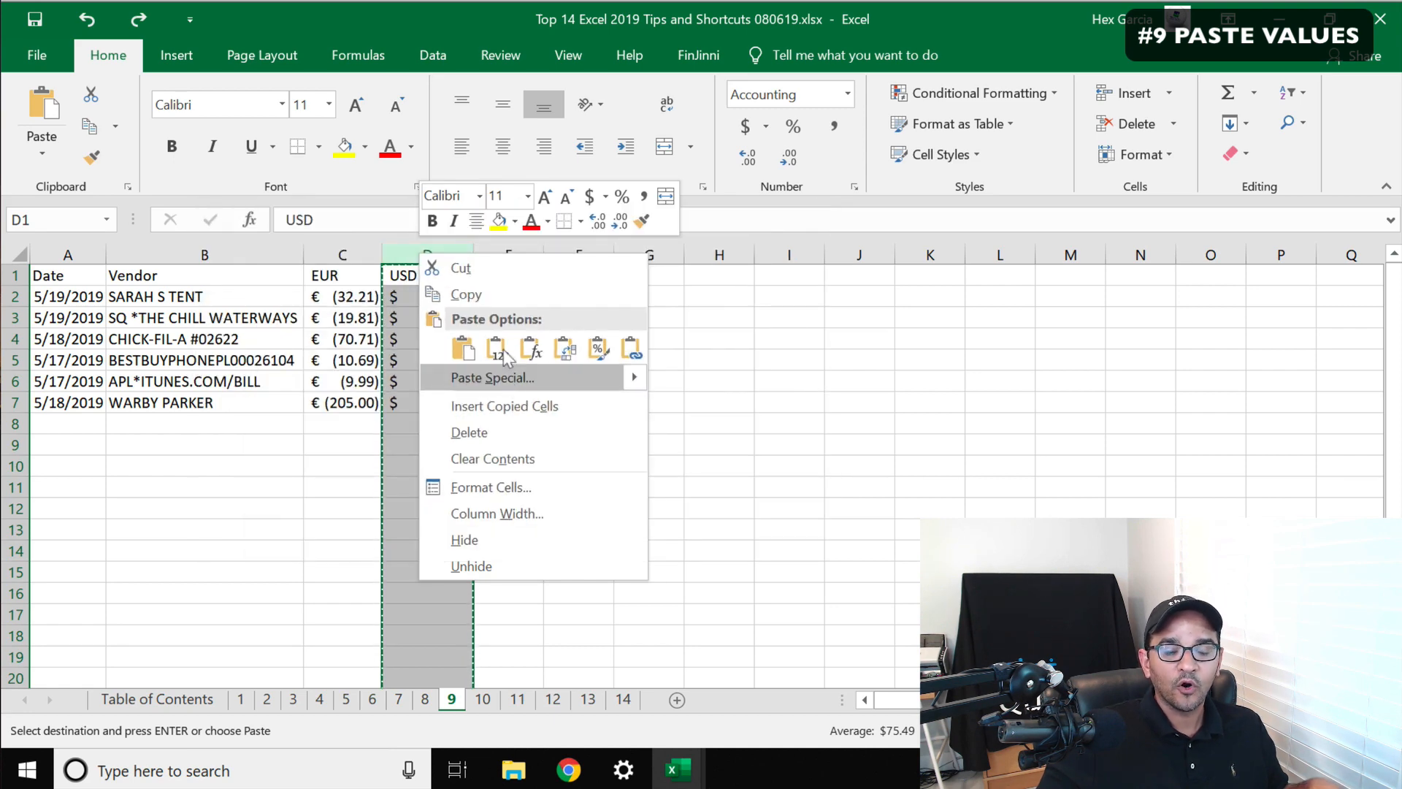
{"action": "left_click", "coordinate": [406, 240]}
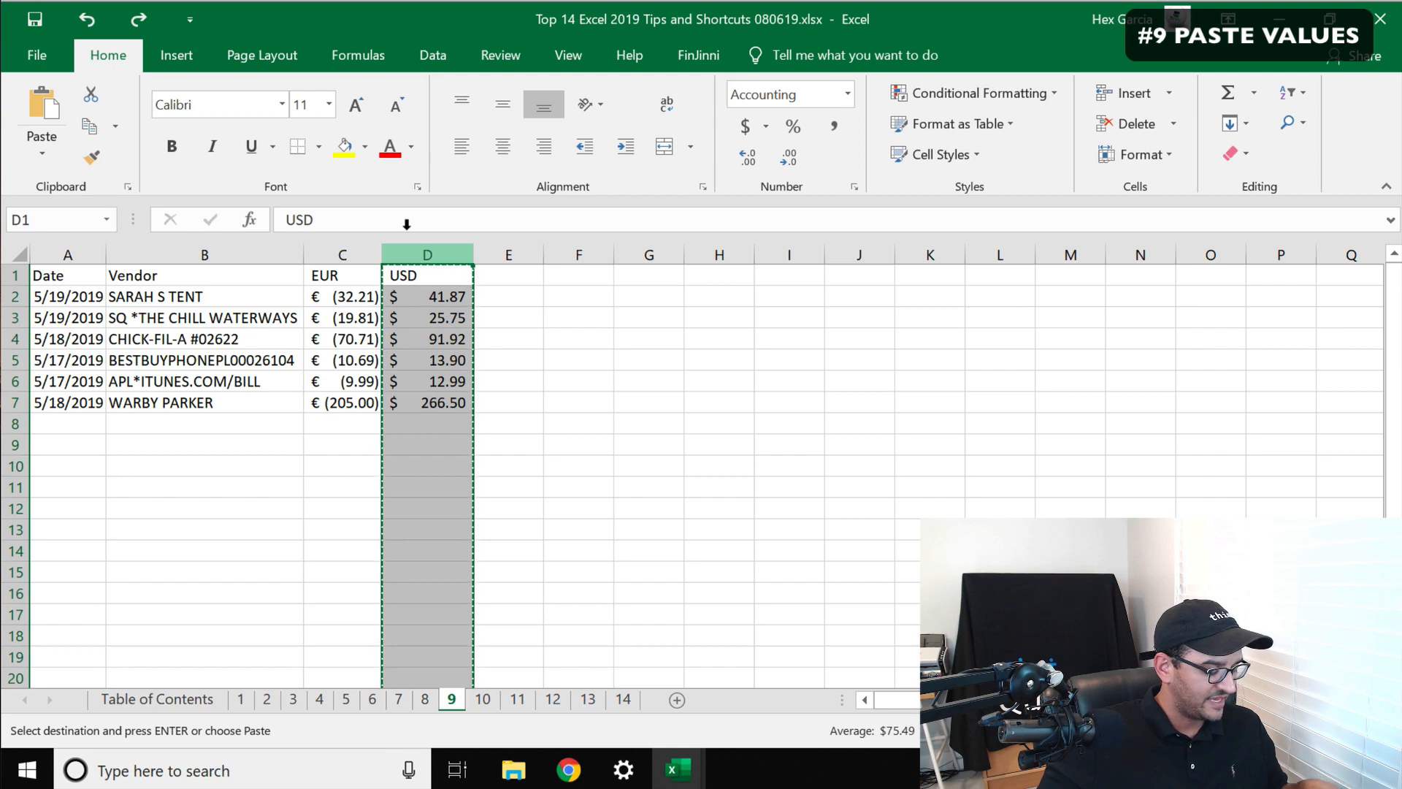
{"action": "right_click", "coordinate": [442, 257]}
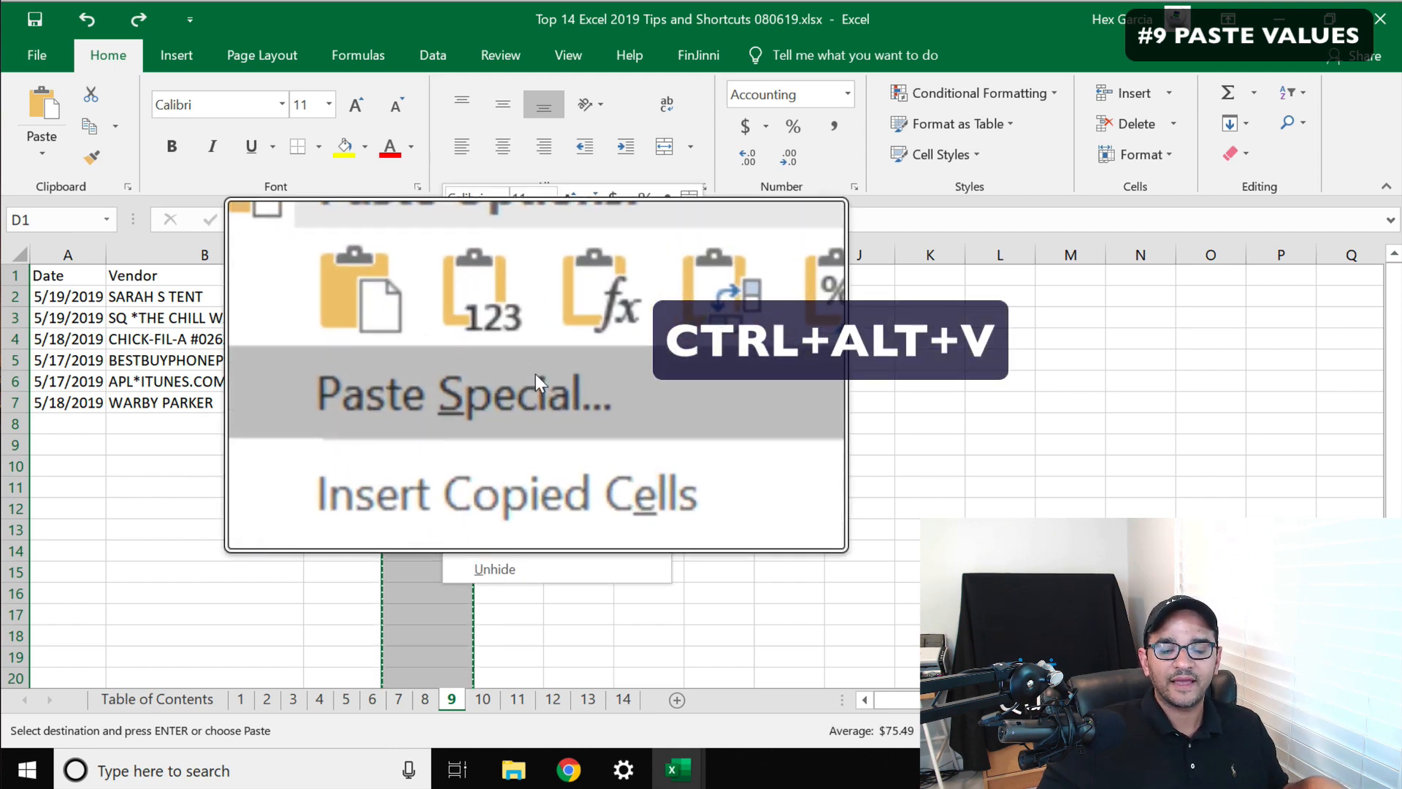
{"action": "left_click", "coordinate": [520, 289]}
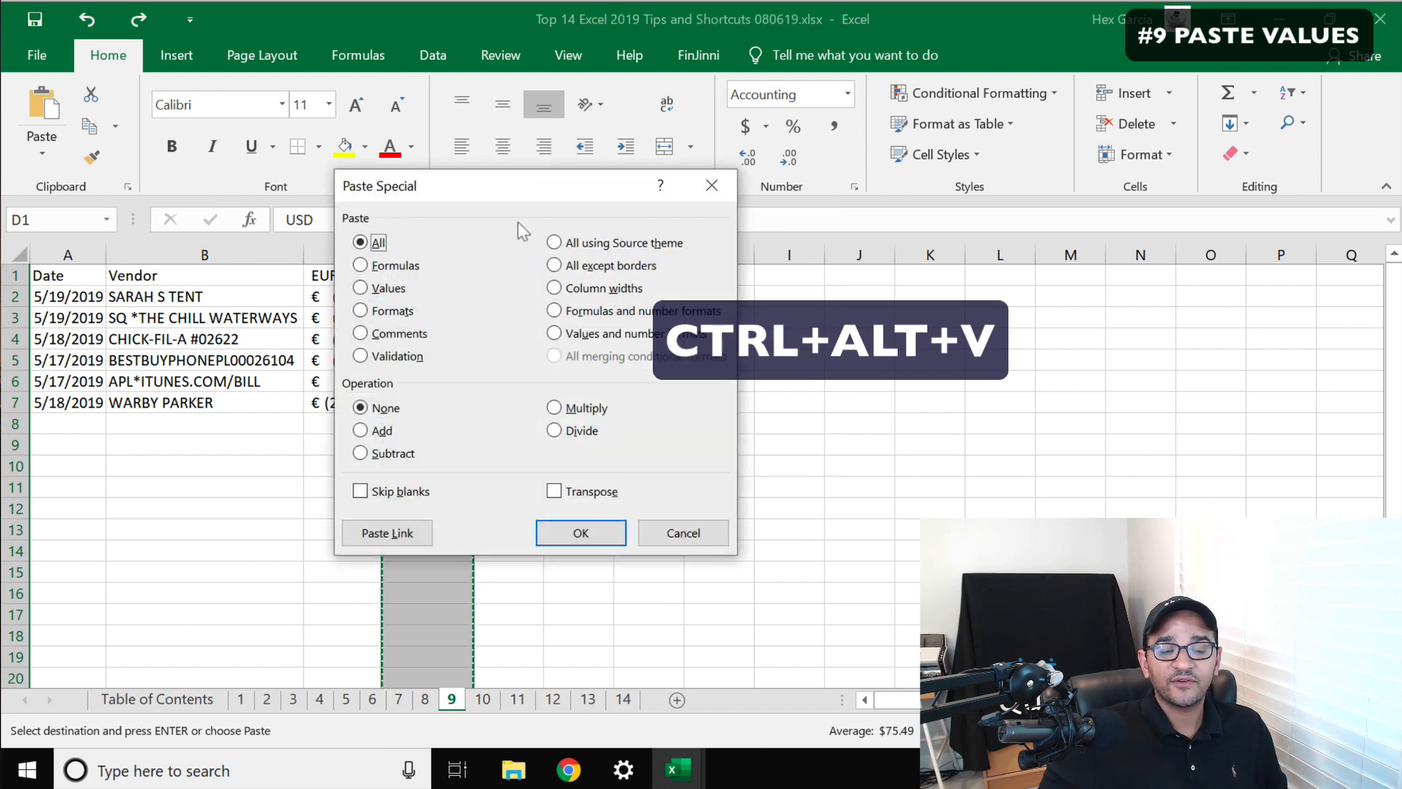
{"action": "left_click_drag", "start_coordinate": [484, 188], "coordinate": [685, 214]}
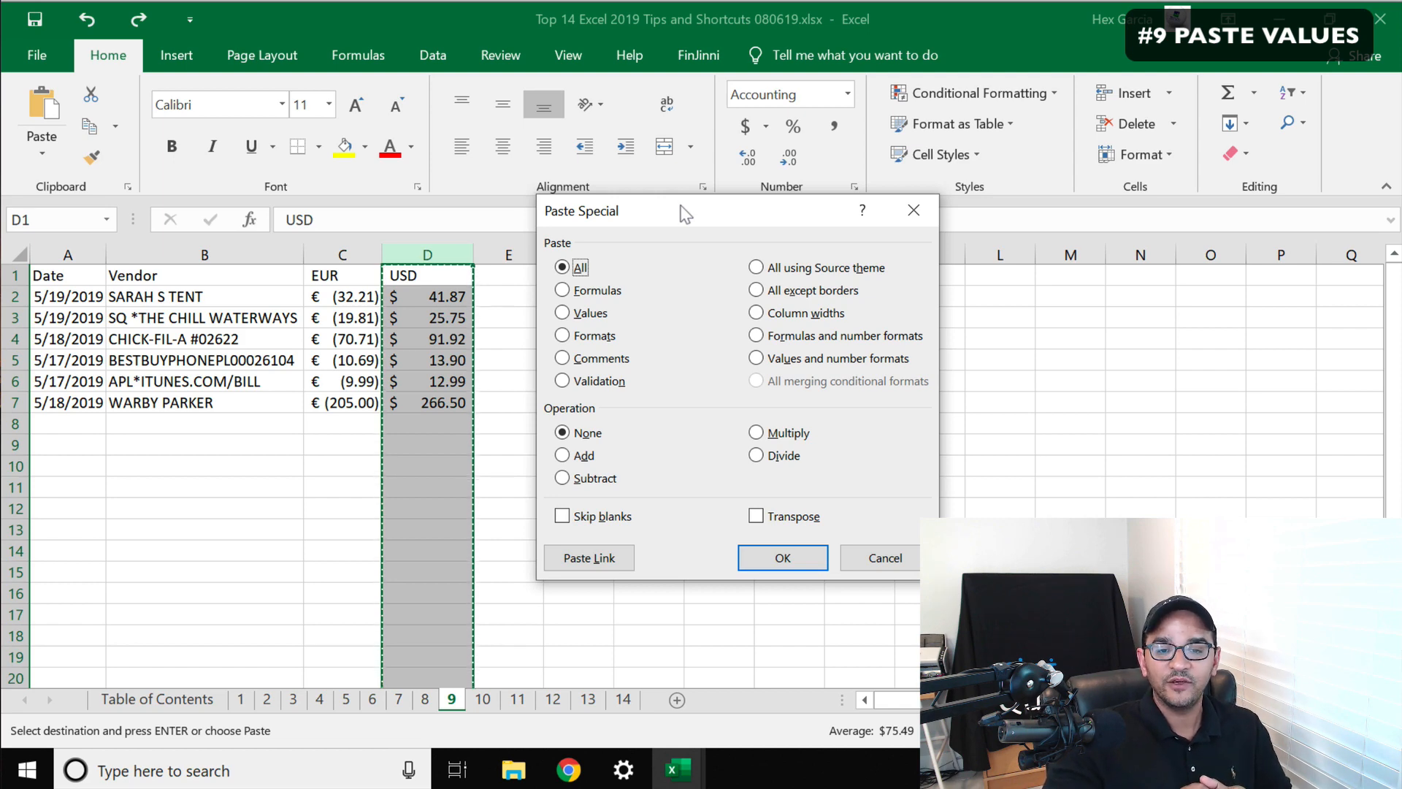
{"action": "left_click", "coordinate": [584, 312]}
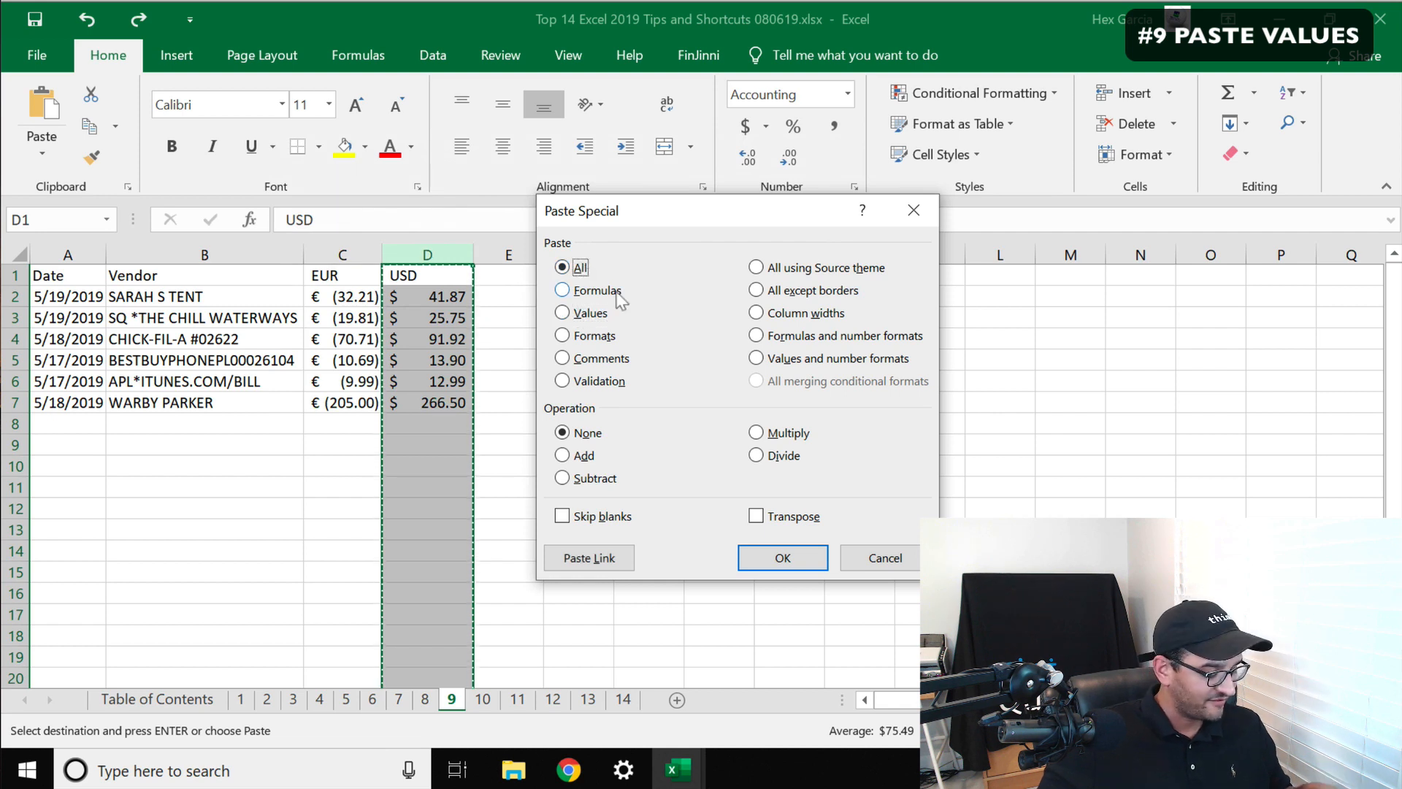
{"action": "key", "text": "v"}
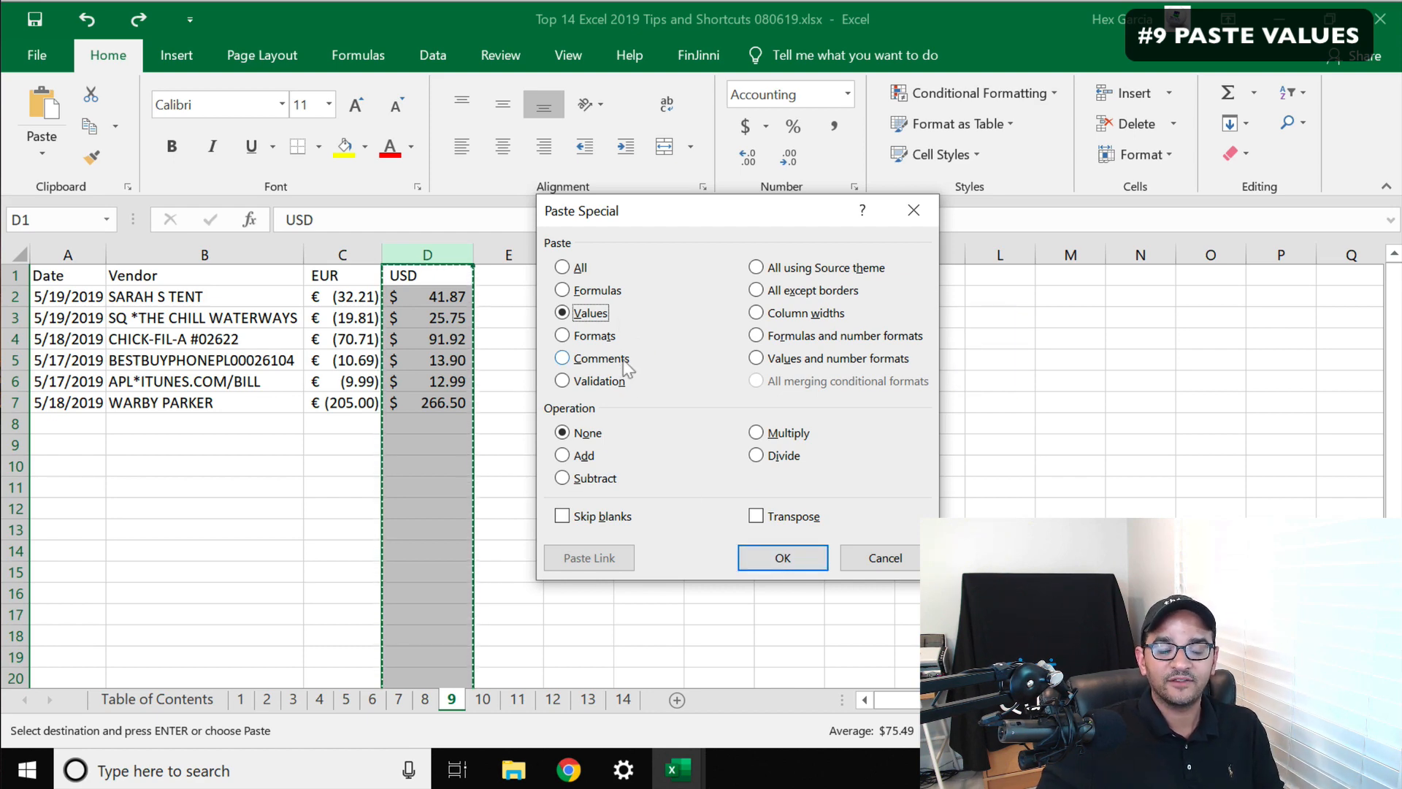
{"action": "key", "text": "Return"}
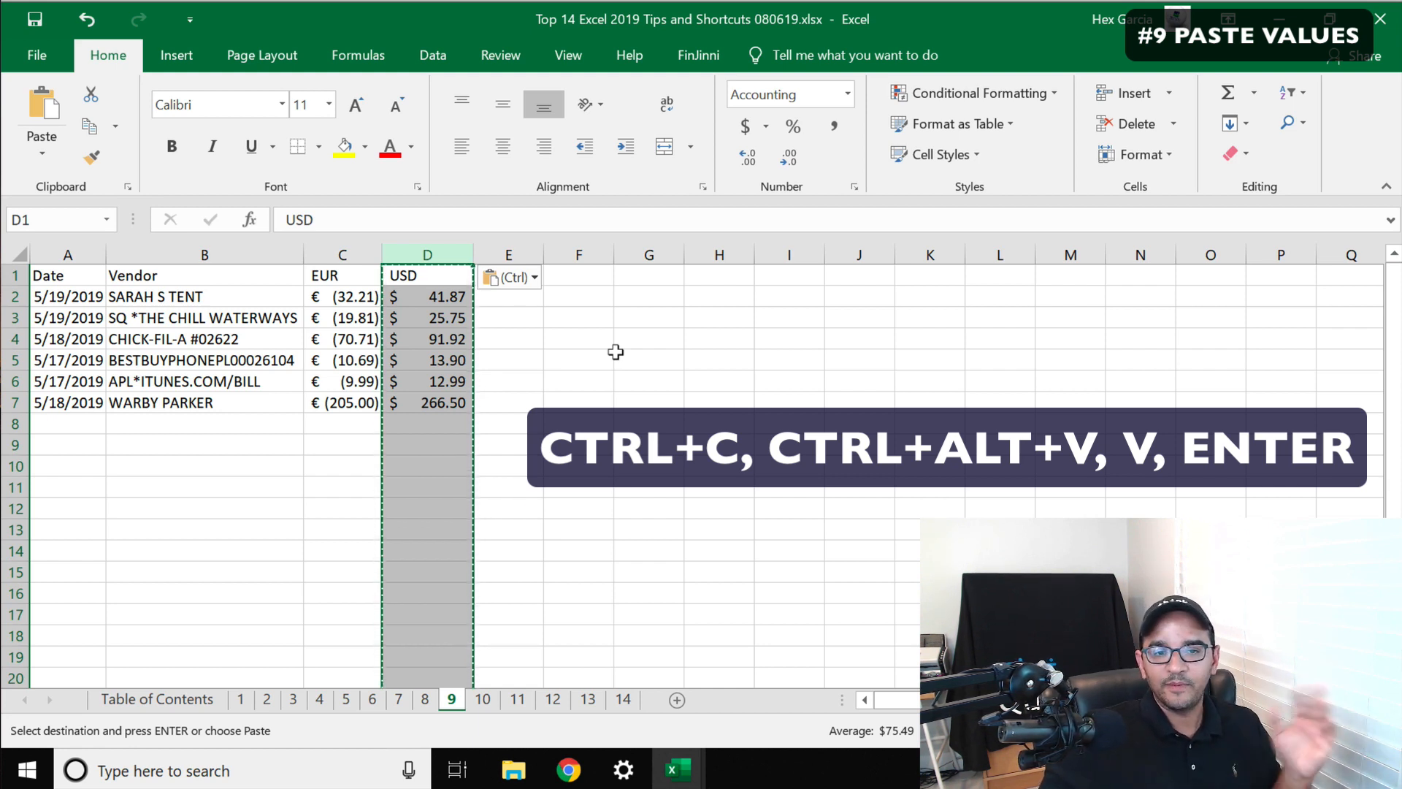
Inspect the pasted value in D2 and the paste options for the pasted column
{"action": "left_click", "coordinate": [417, 292]}
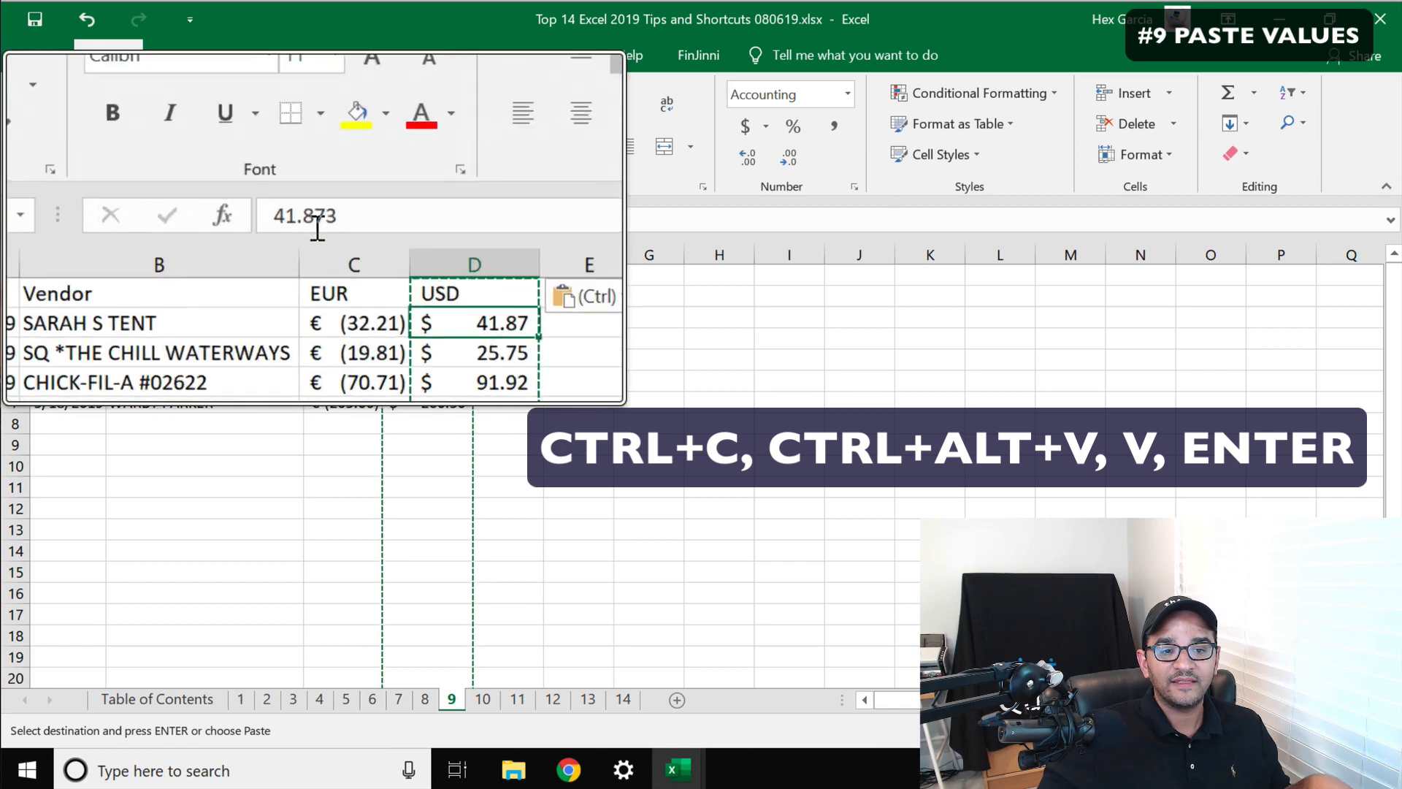
{"action": "left_click", "coordinate": [530, 277]}
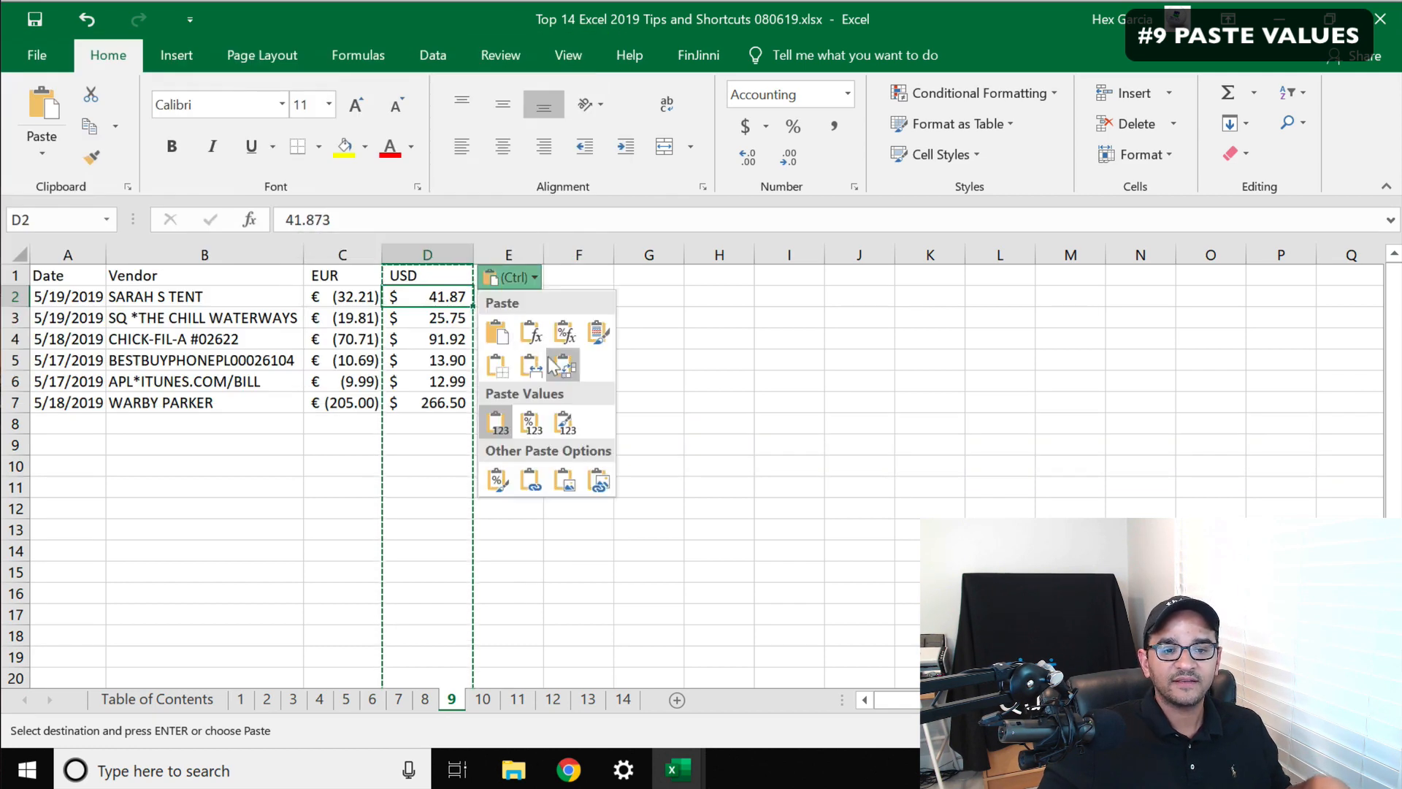
{"action": "left_click", "coordinate": [556, 361]}
{"action": "key", "text": "Escape"}
{"action": "left_click", "coordinate": [340, 254]}
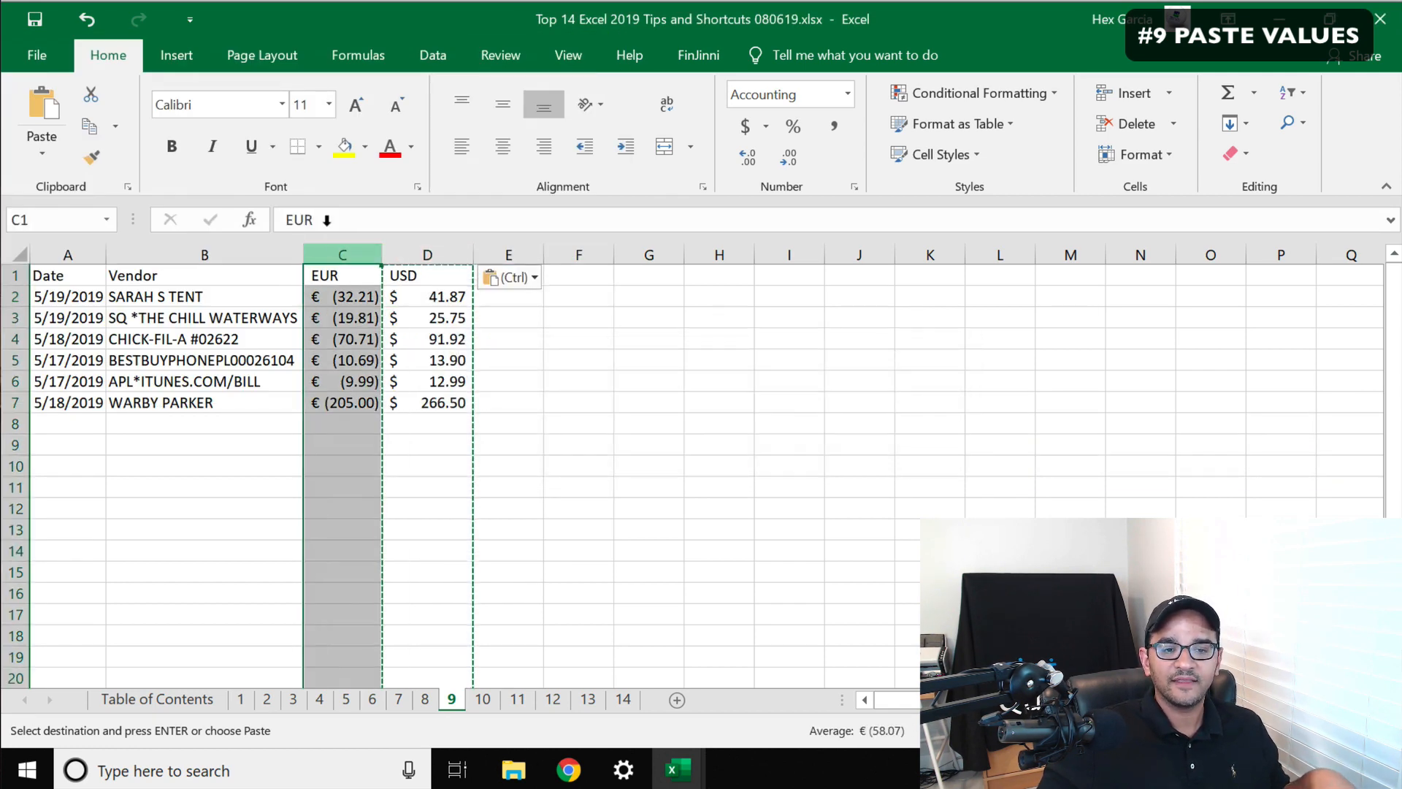
{"action": "right_click", "coordinate": [346, 259]}
{"action": "left_click", "coordinate": [399, 429]}
{"action": "left_click", "coordinate": [387, 317]}
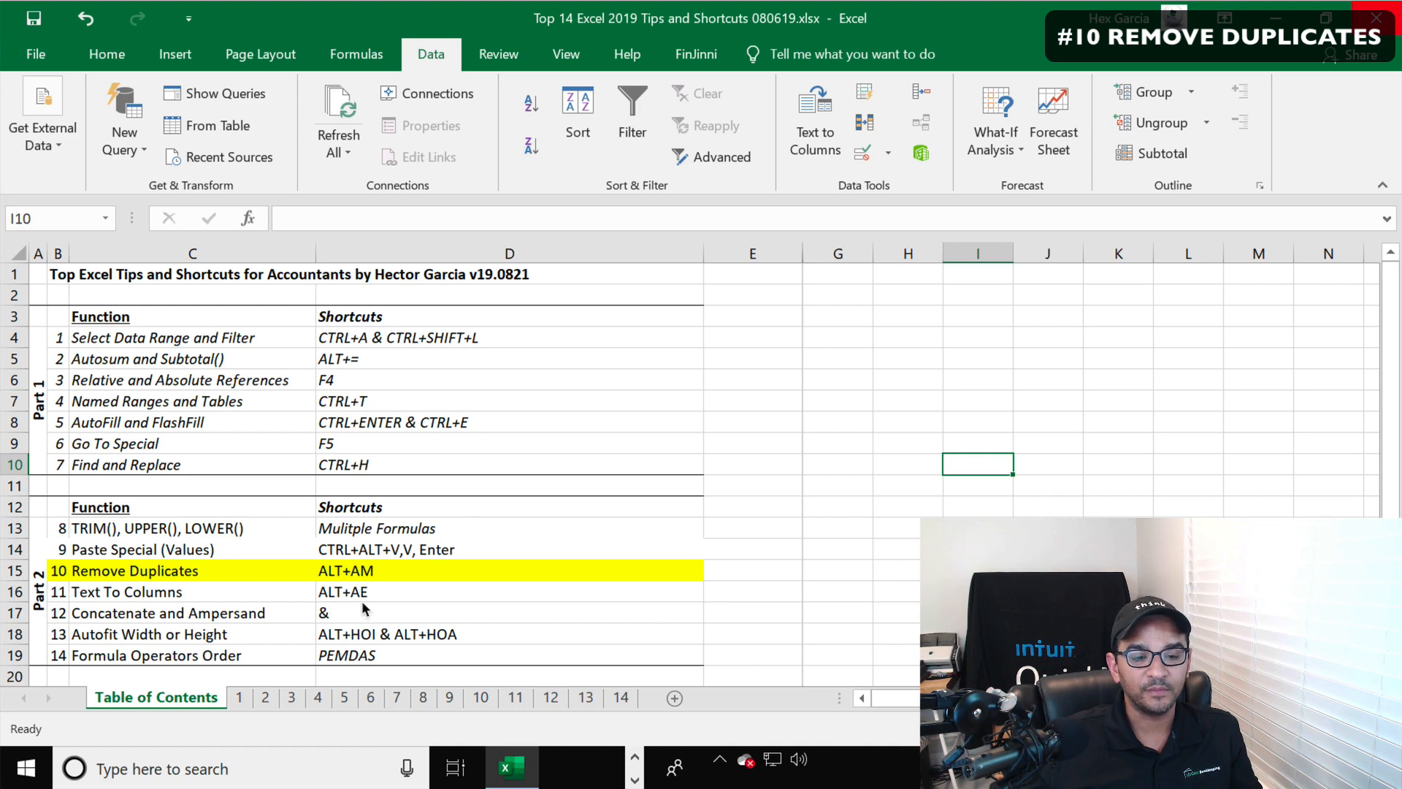
Switch to sheet 10 and scroll through the list of entry descriptions
{"action": "left_click", "coordinate": [481, 698]}
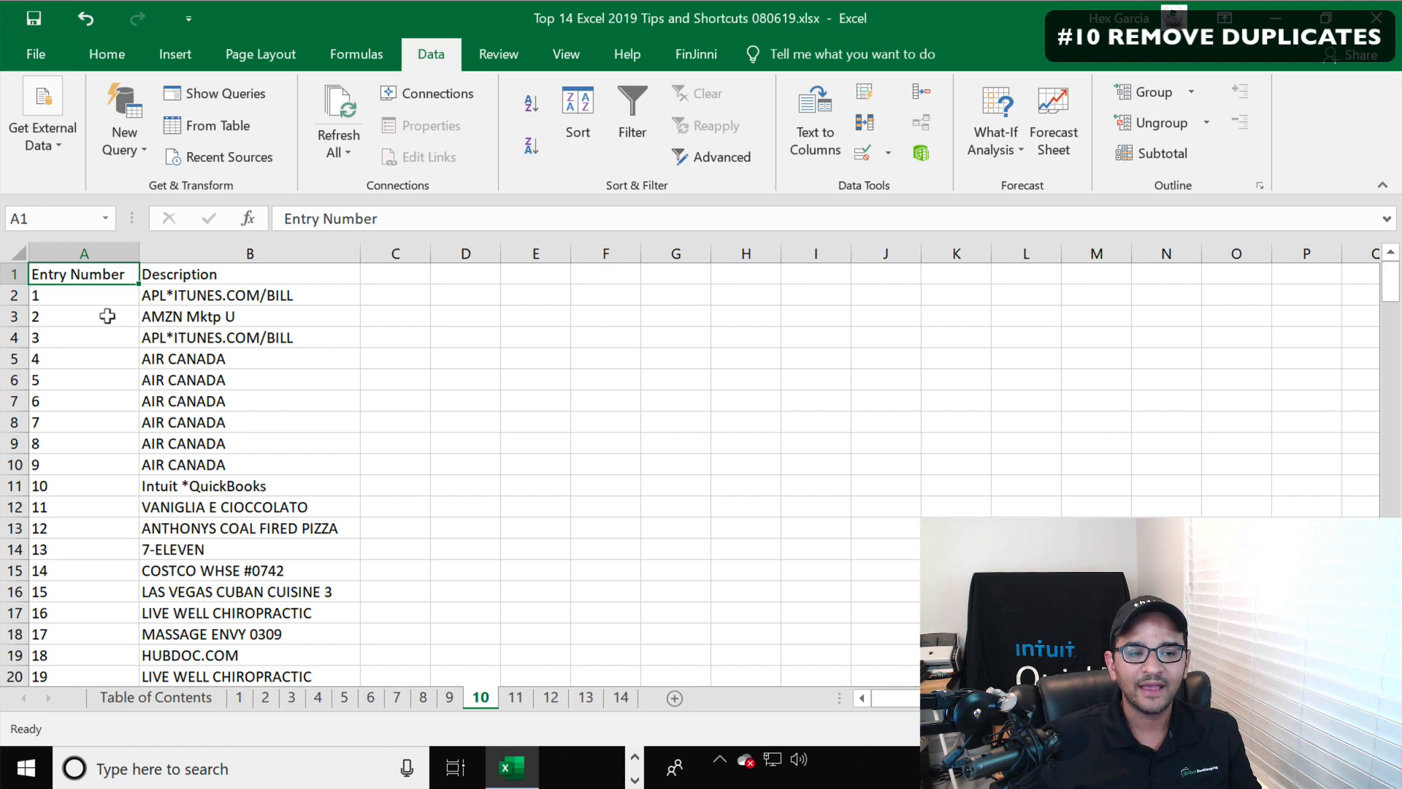
{"action": "scroll", "coordinate": [108, 315], "scroll_direction": "down", "scroll_amount": 9}
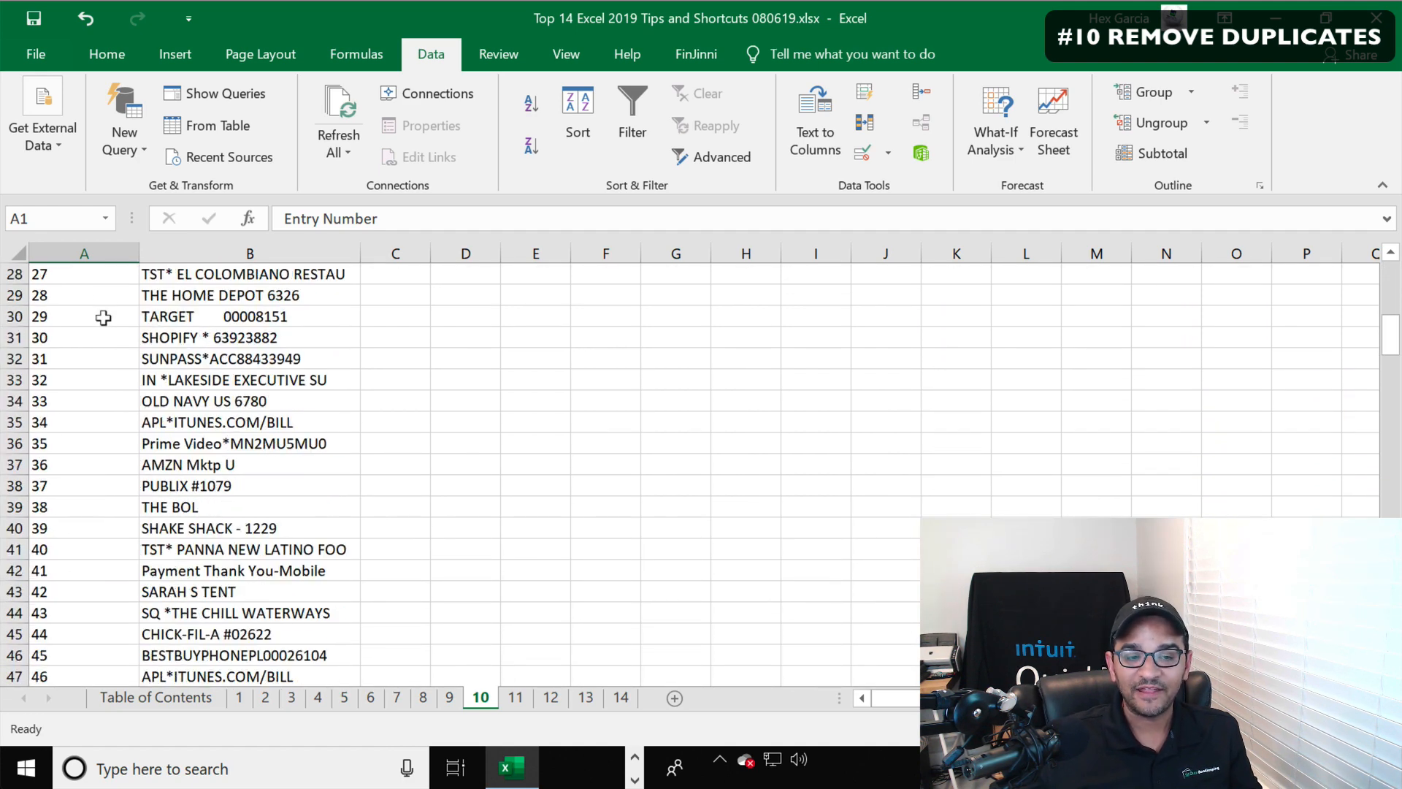
{"action": "scroll", "coordinate": [103, 317], "scroll_direction": "down", "scroll_amount": 7}
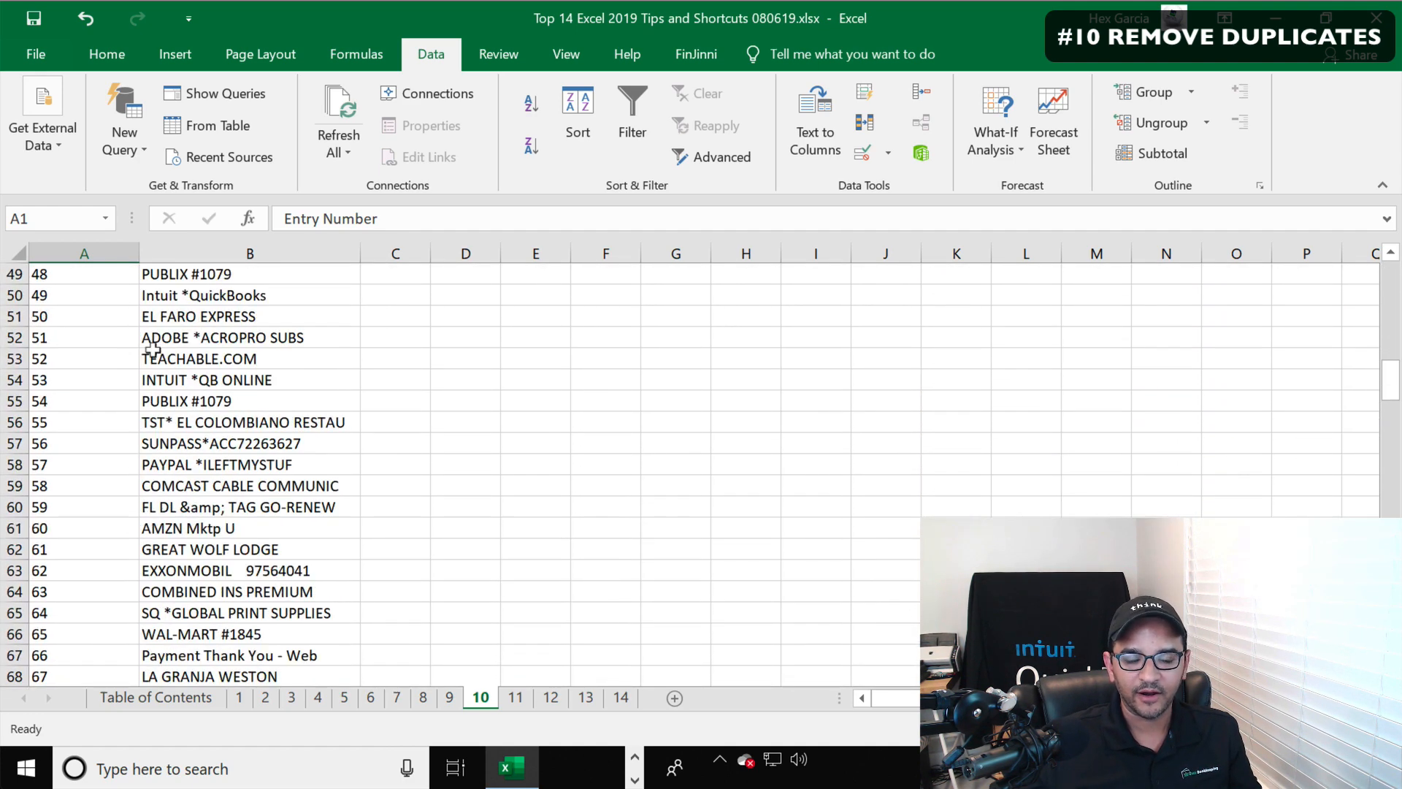
{"action": "scroll", "coordinate": [152, 349], "scroll_direction": "down", "scroll_amount": 9}
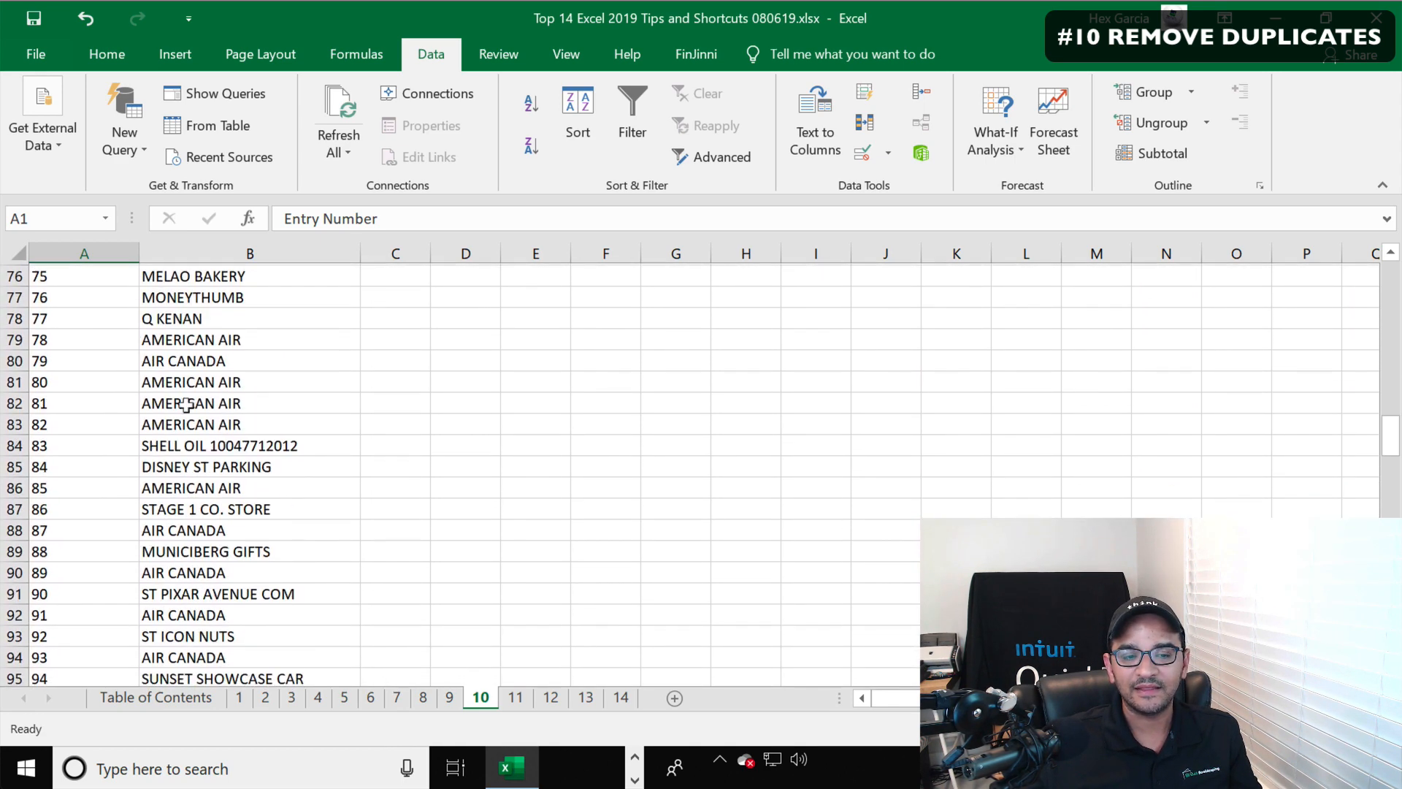
{"action": "scroll", "coordinate": [181, 411], "scroll_direction": "up", "scroll_amount": 20}
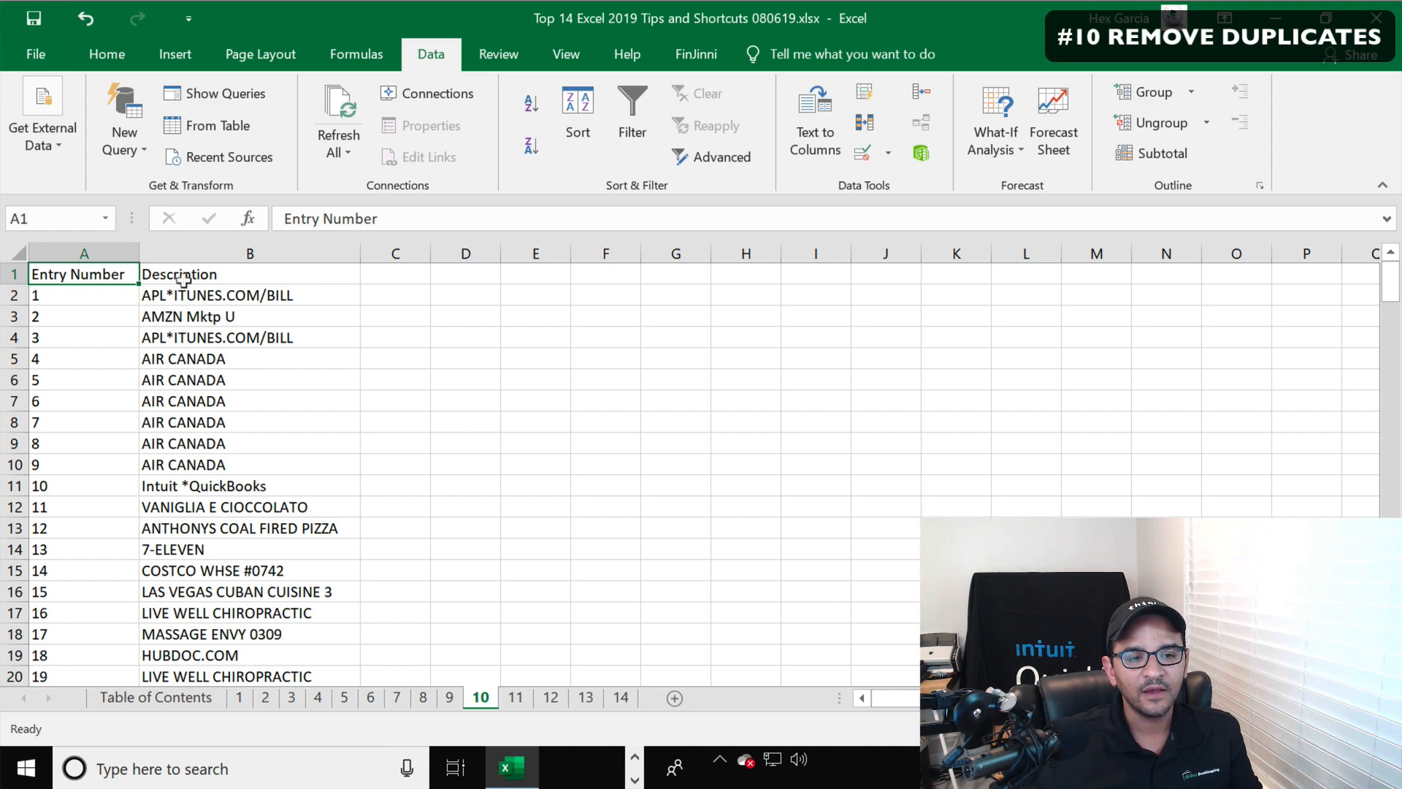
Turn on filters for columns A:B and sort the Description column A to Z
{"action": "left_click_drag", "start_coordinate": [80, 253], "coordinate": [221, 220]}
{"action": "left_click", "coordinate": [625, 108]}
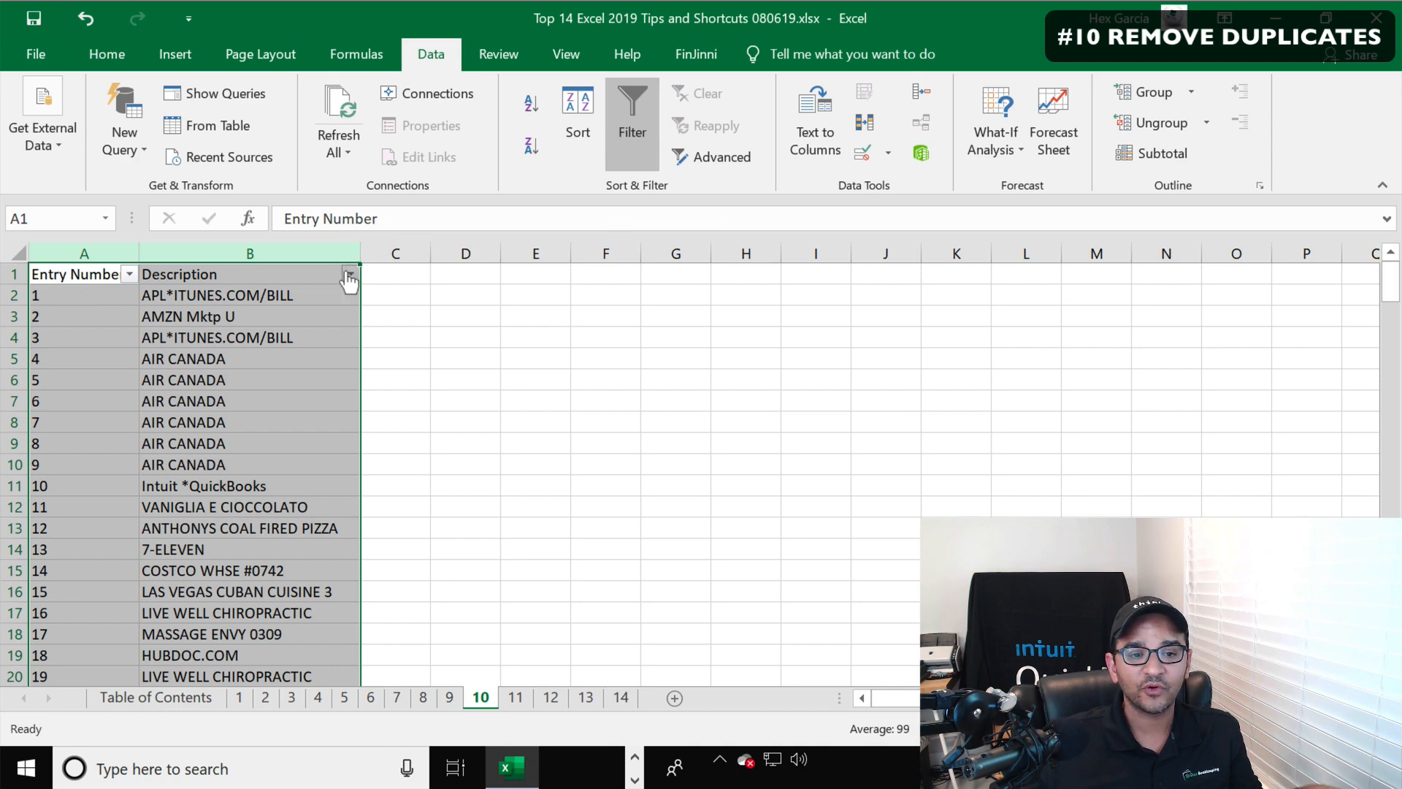
{"action": "left_click", "coordinate": [348, 275]}
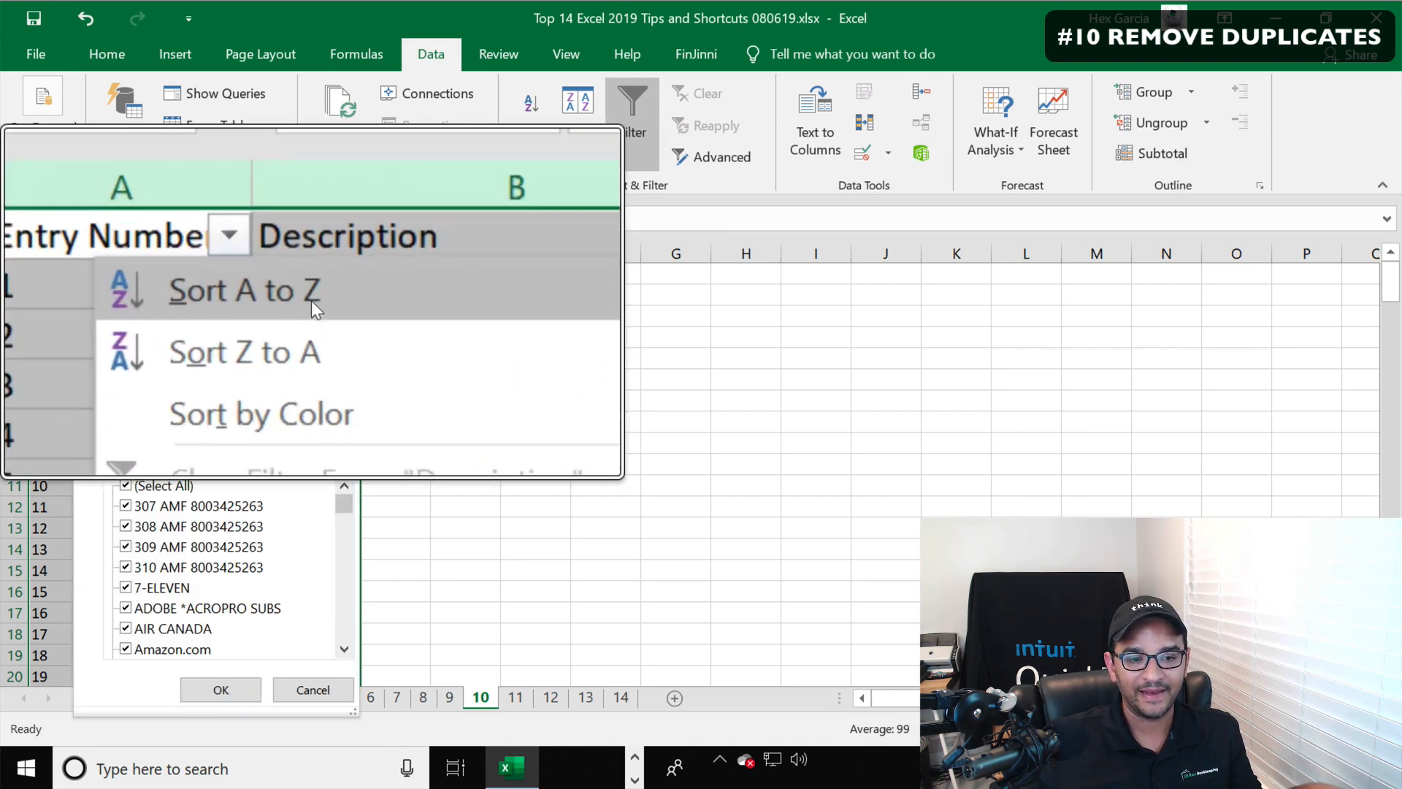
{"action": "left_click", "coordinate": [155, 294]}
Select the repeated AMF and 7-ELEVEN description rows to examine the duplicates
{"action": "left_click", "coordinate": [267, 309]}
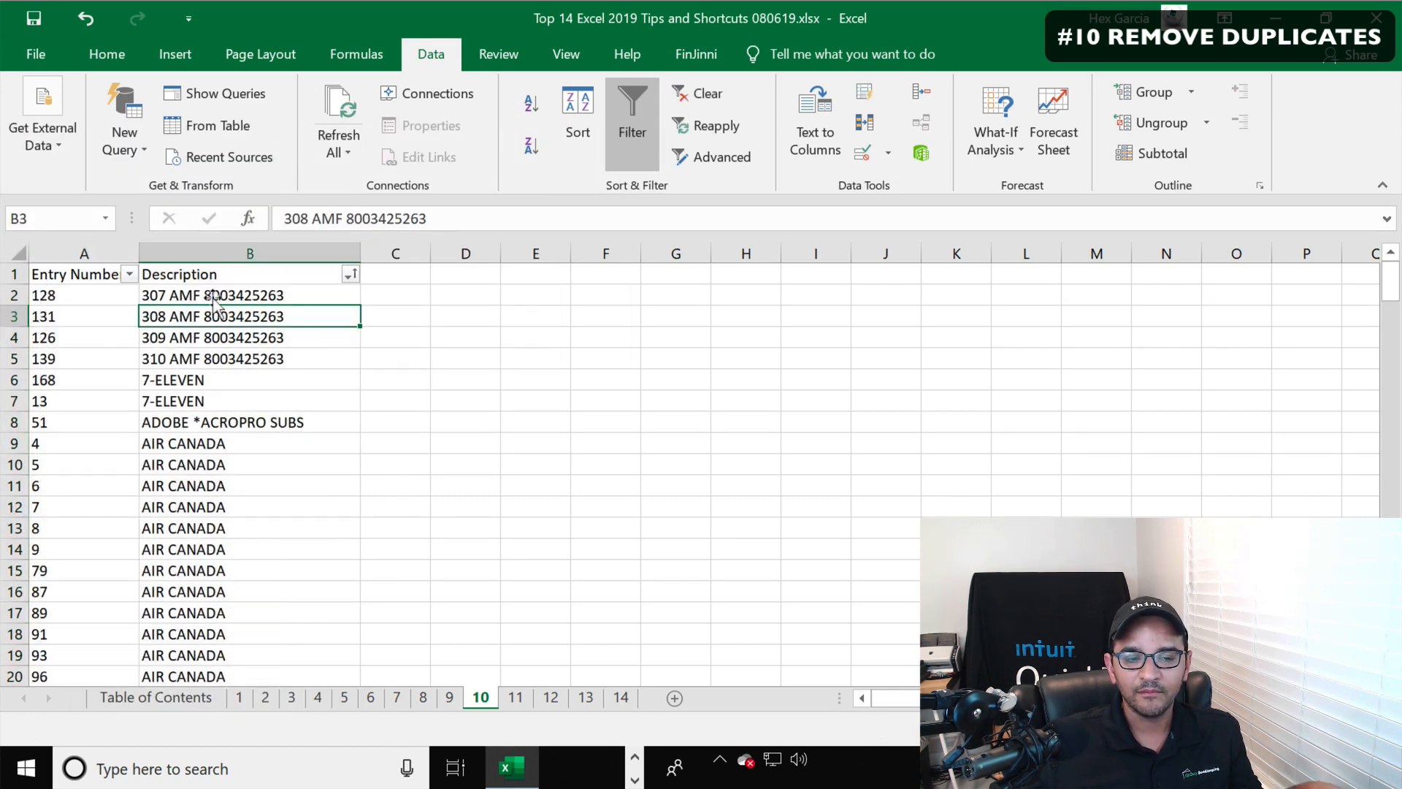
{"action": "left_click_drag", "start_coordinate": [241, 295], "coordinate": [190, 401]}
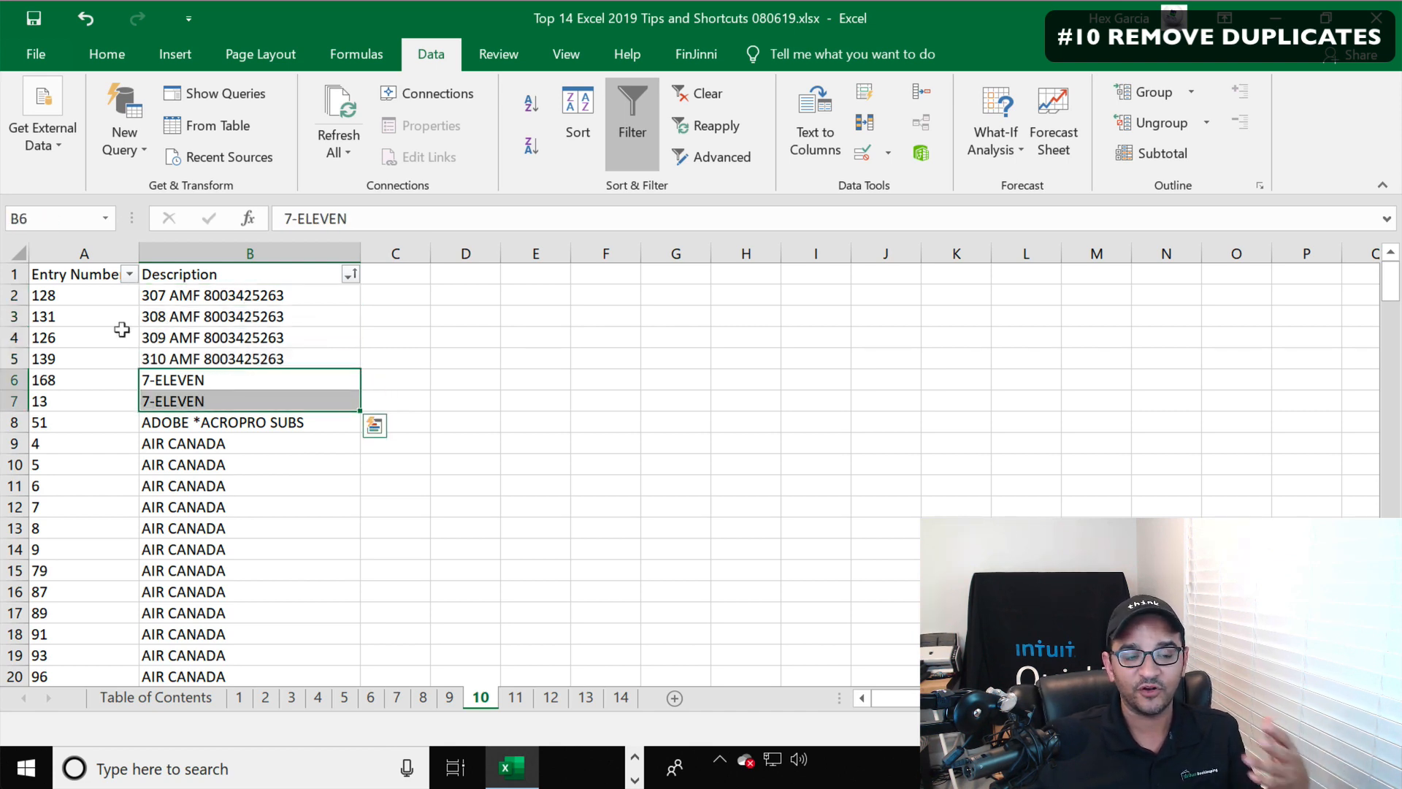
{"action": "left_click_drag", "start_coordinate": [5, 316], "coordinate": [3, 357]}
{"action": "right_click", "coordinate": [253, 319]}
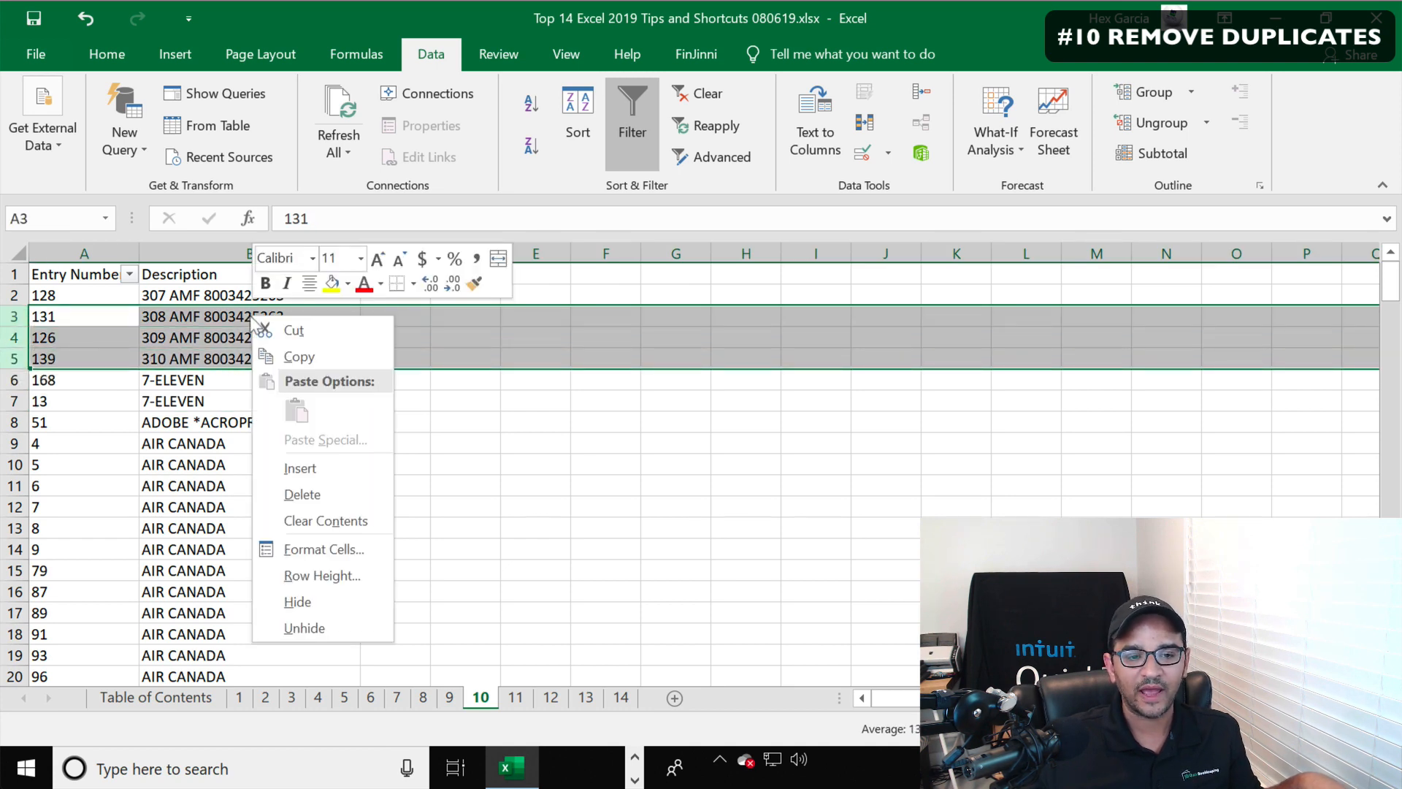
{"action": "left_click", "coordinate": [552, 398]}
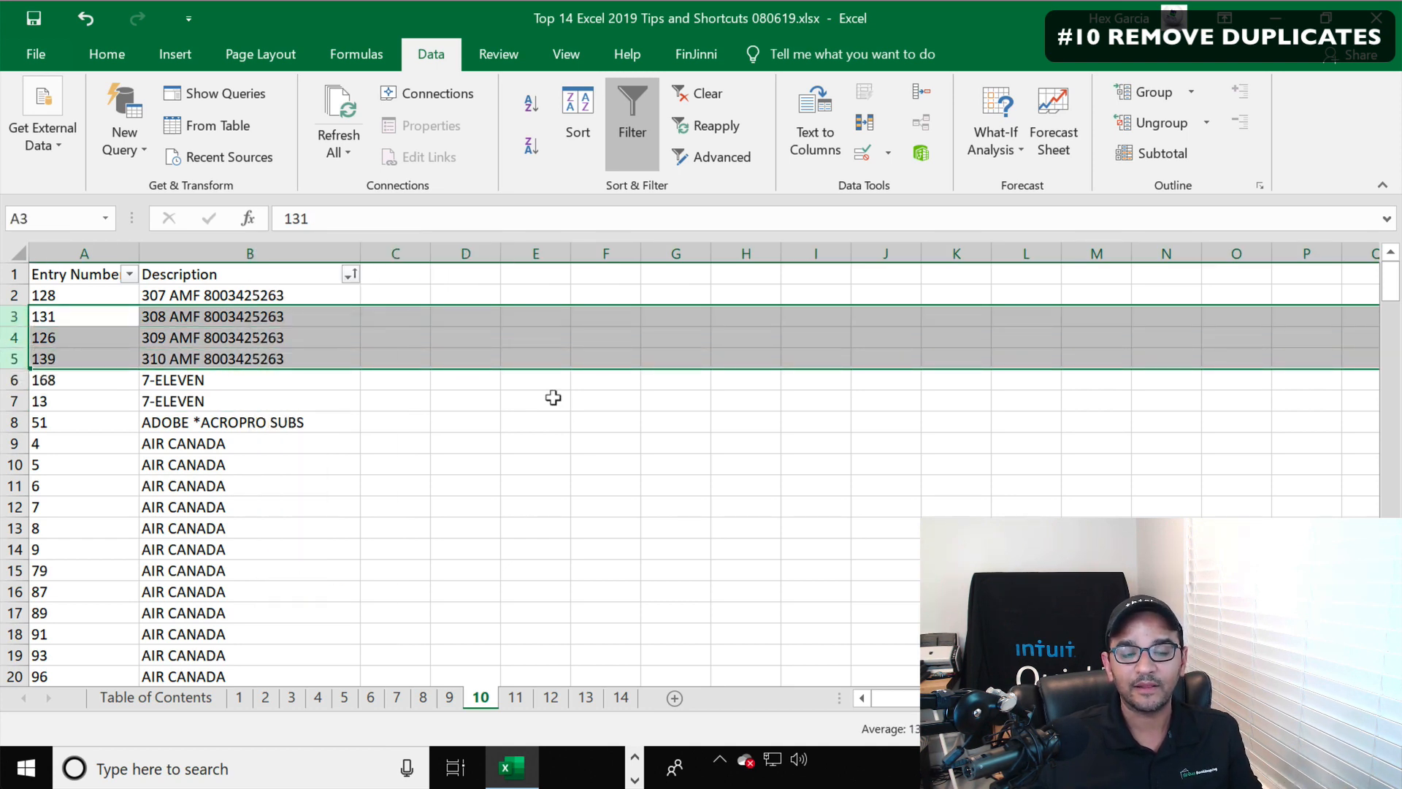
{"action": "left_click", "coordinate": [314, 398]}
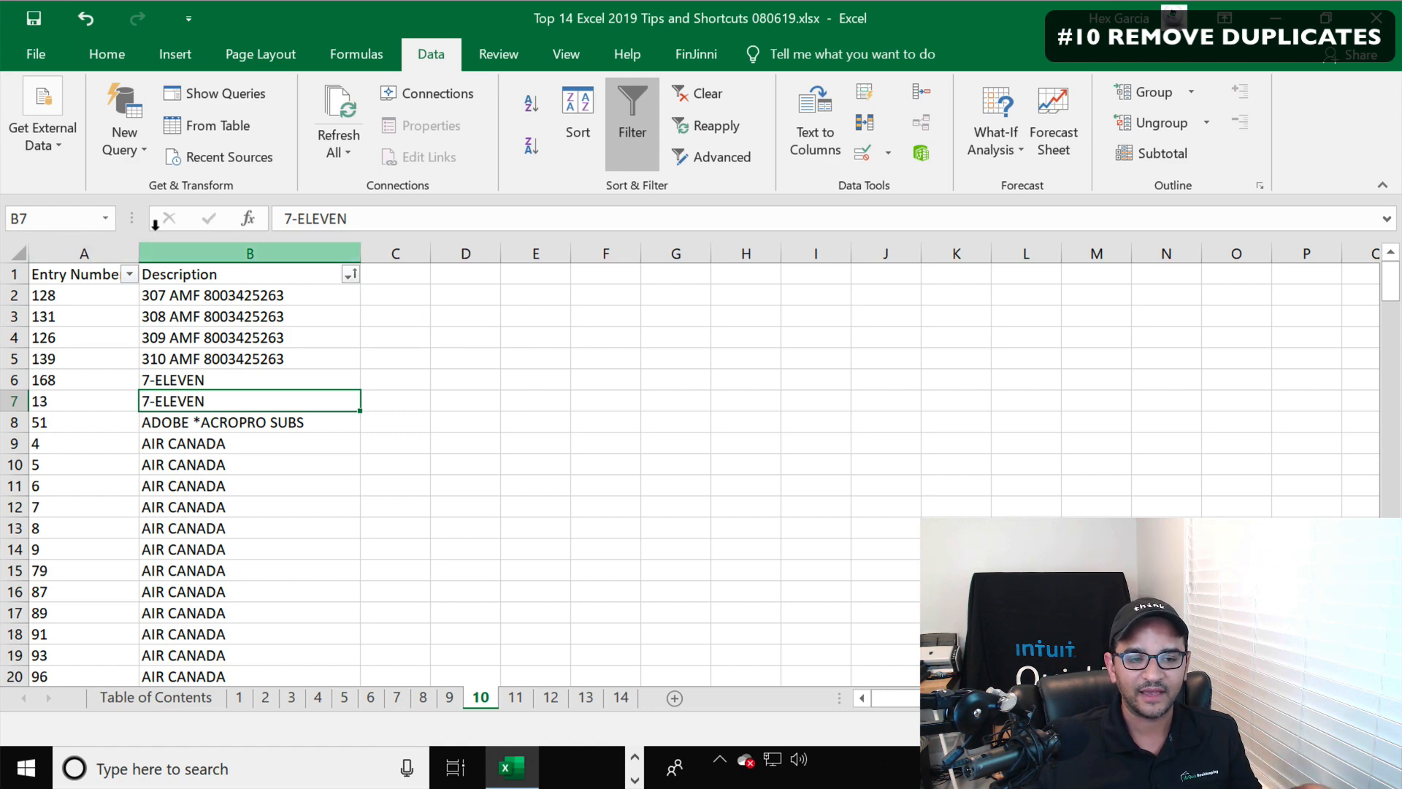
Highlight duplicate values in column B with conditional formatting using Light Red Fill with Dark Red Text
{"action": "left_click", "coordinate": [179, 252]}
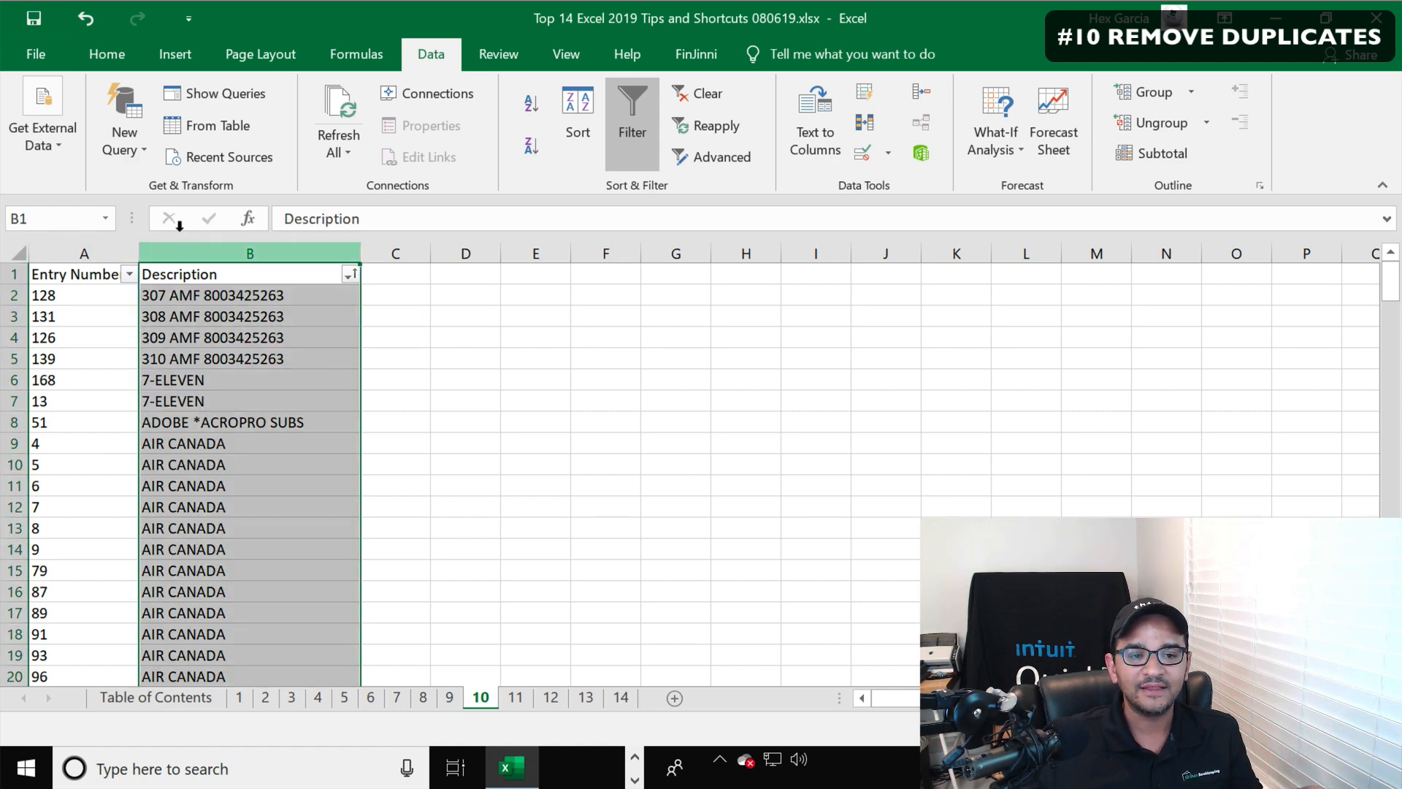
{"action": "left_click", "coordinate": [102, 55]}
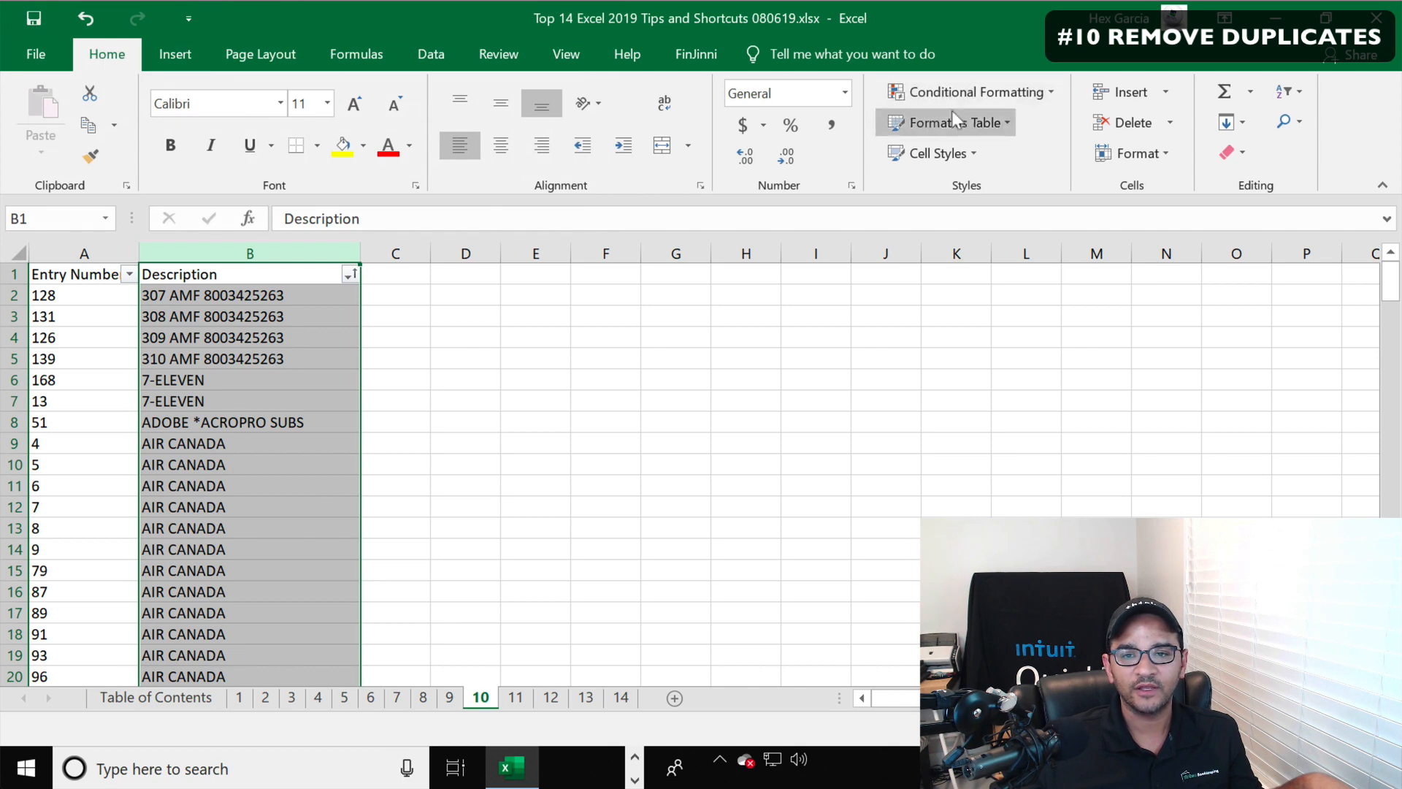
{"action": "left_click", "coordinate": [959, 94]}
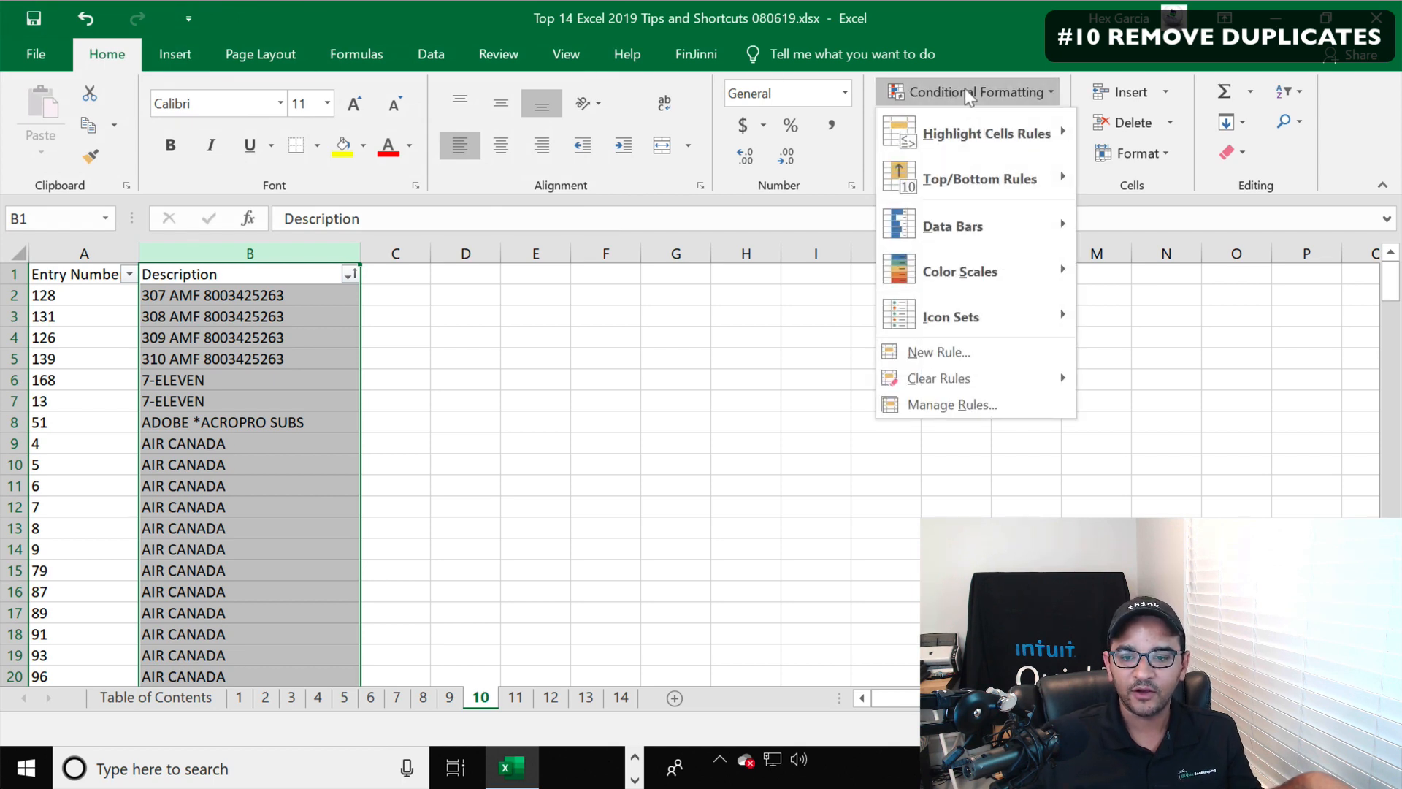
{"action": "mouse_move", "coordinate": [977, 139]}
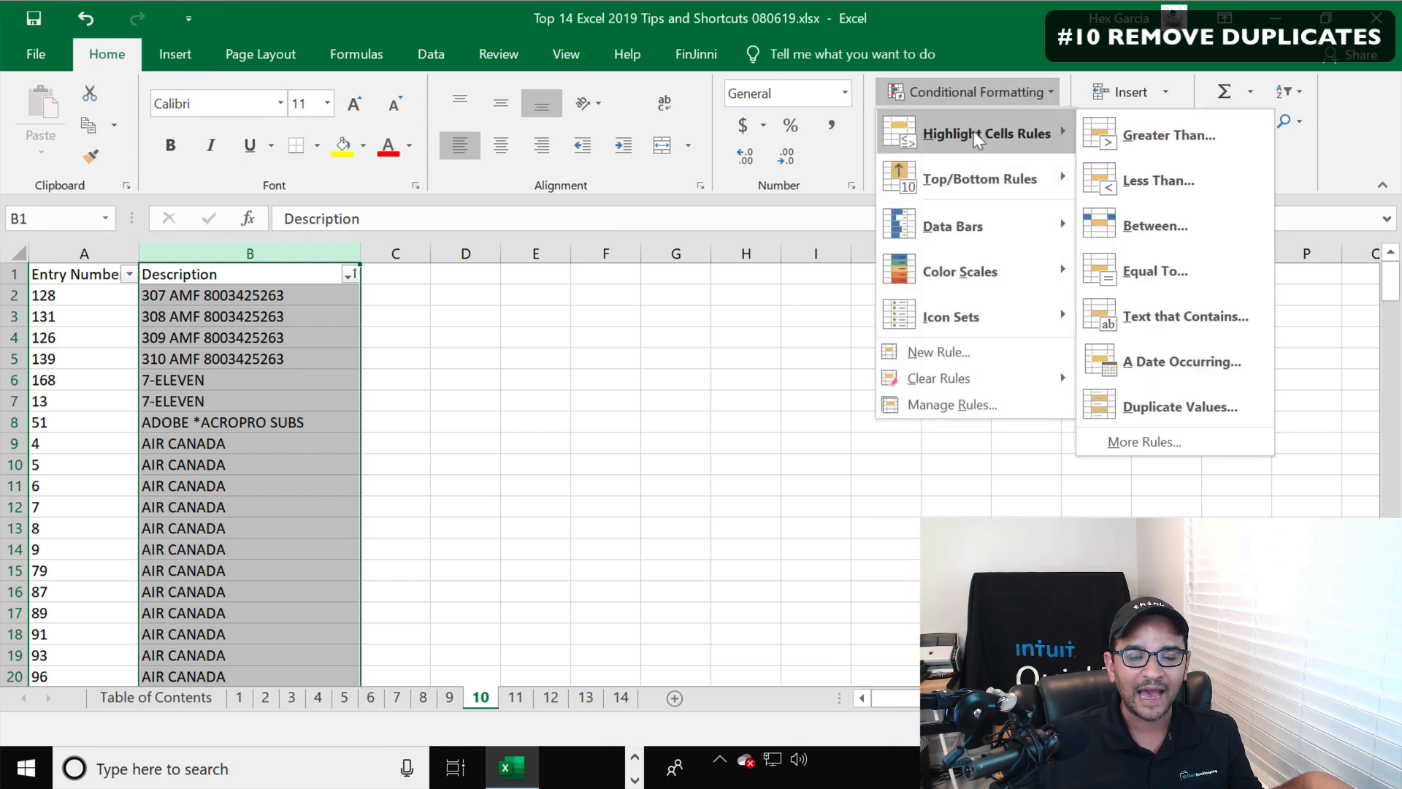
{"action": "left_click", "coordinate": [1169, 406]}
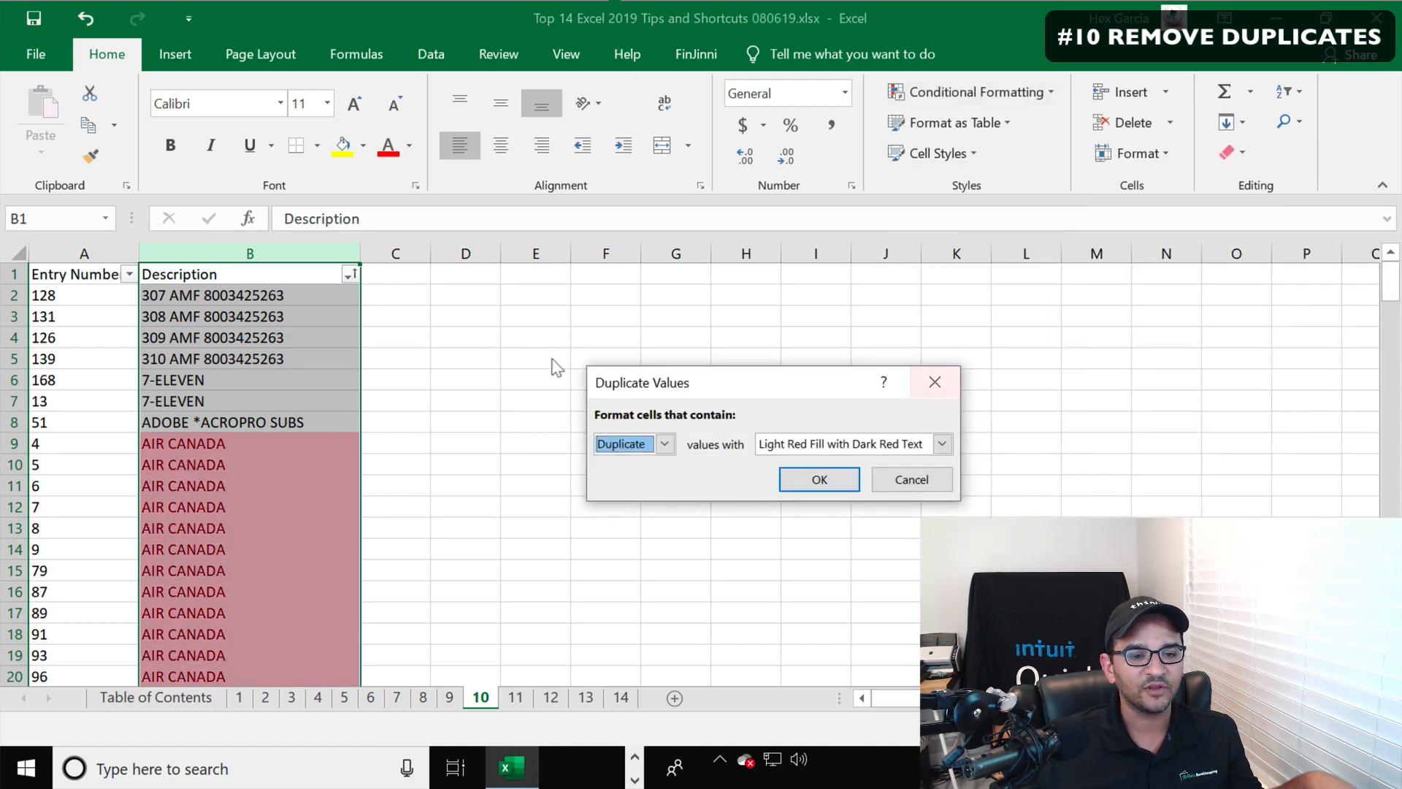
{"action": "left_click", "coordinate": [830, 478]}
{"action": "left_click", "coordinate": [423, 417]}
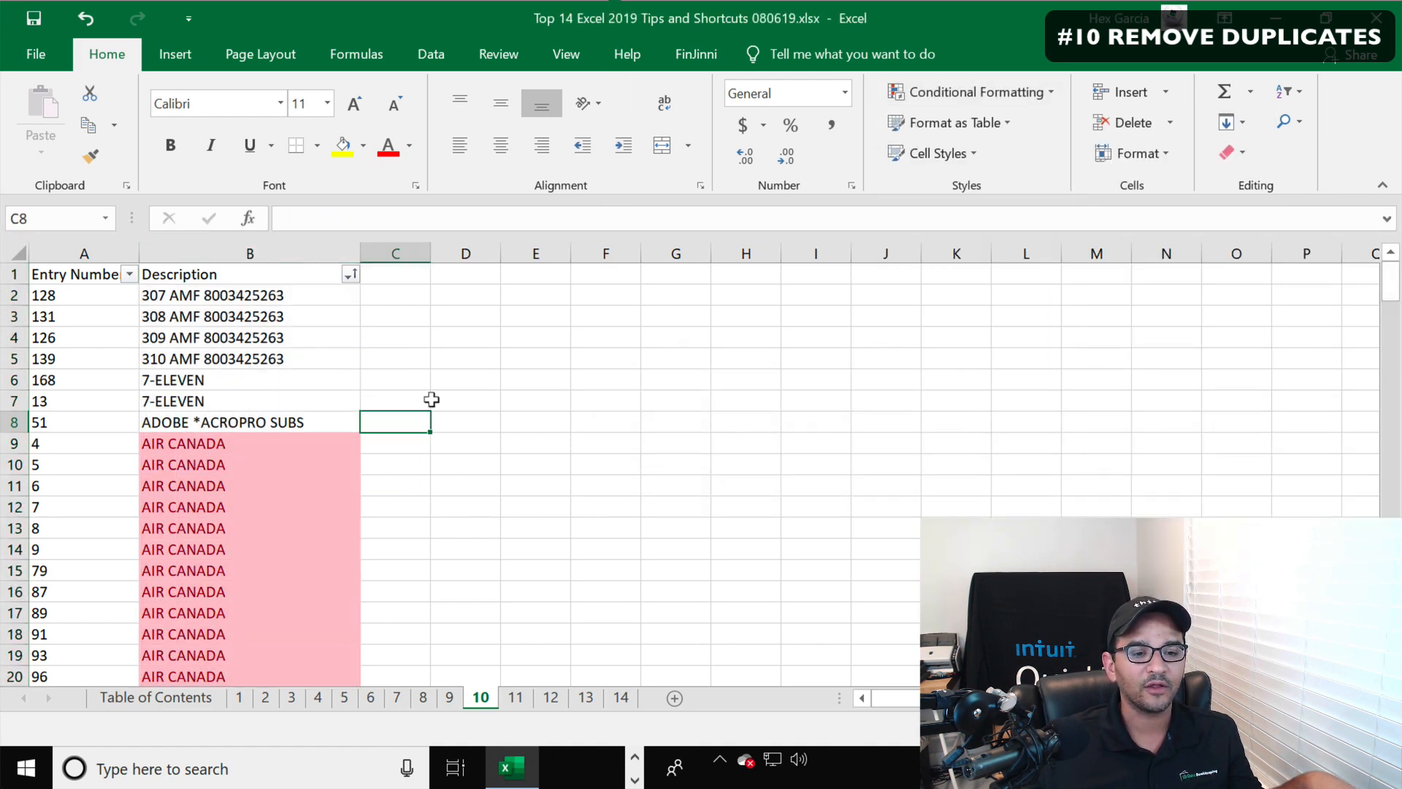
Clear the duplicate-highlighting conditional formatting rules from column B
{"action": "scroll", "coordinate": [318, 397], "scroll_direction": "down", "scroll_amount": 11}
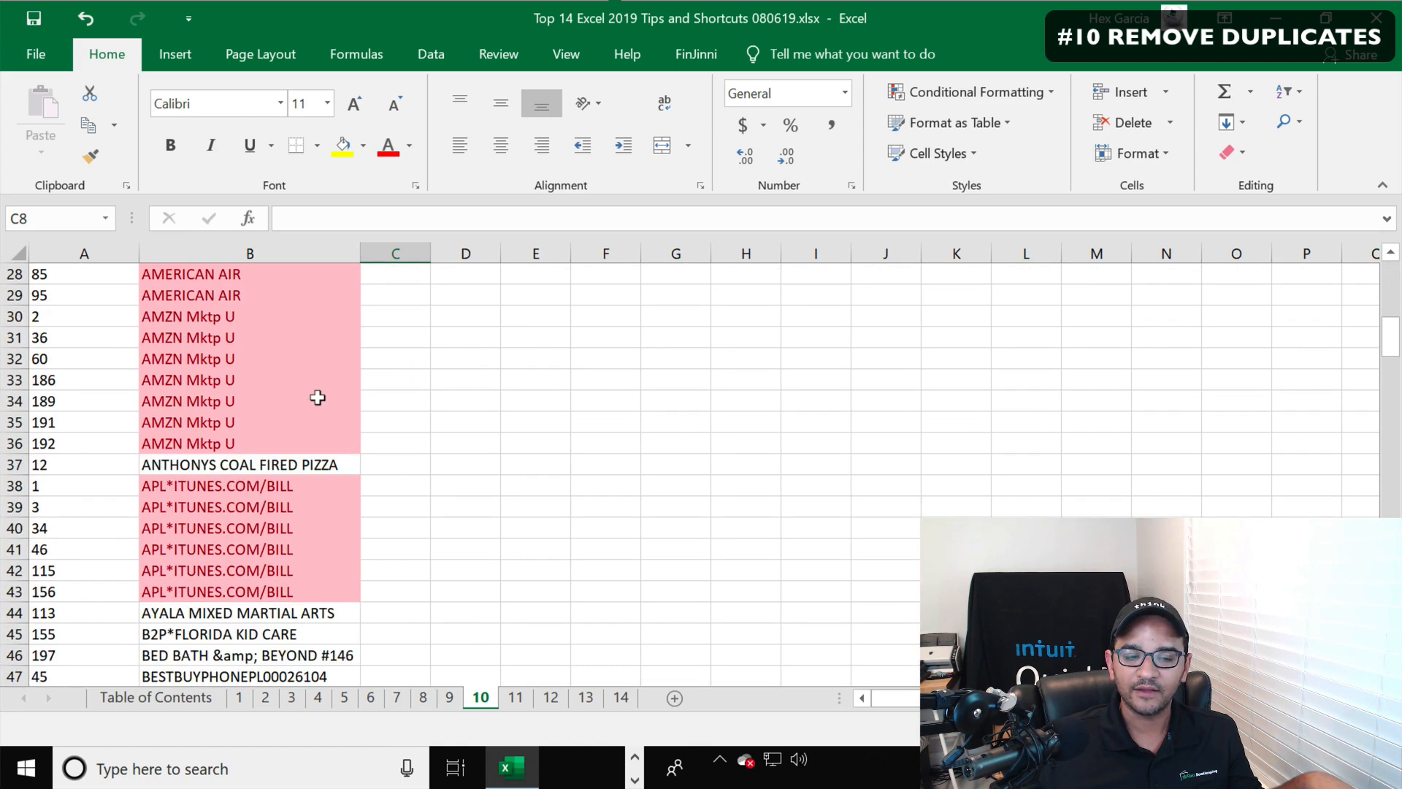
{"action": "scroll", "coordinate": [317, 397], "scroll_direction": "down", "scroll_amount": 5}
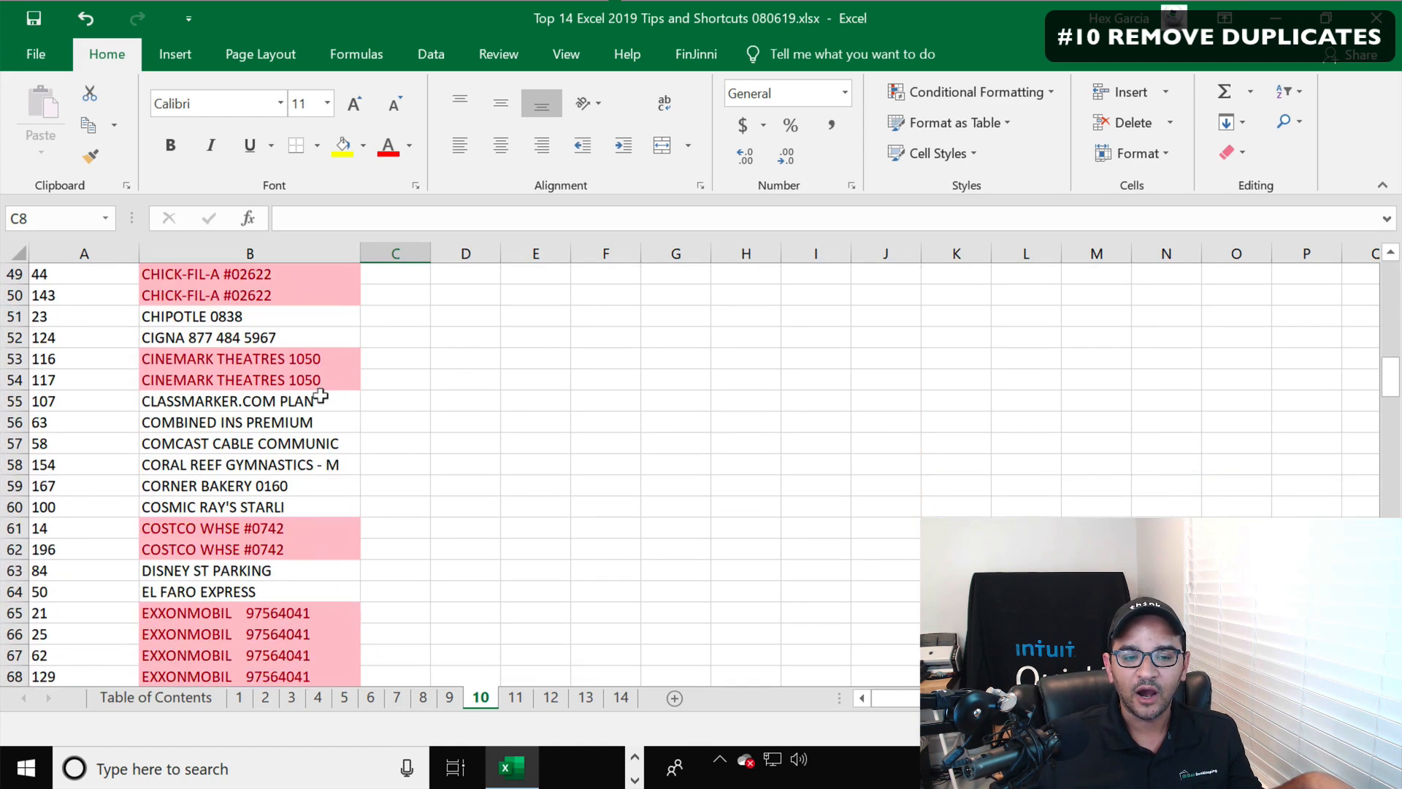
{"action": "scroll", "coordinate": [321, 396], "scroll_direction": "down", "scroll_amount": 8}
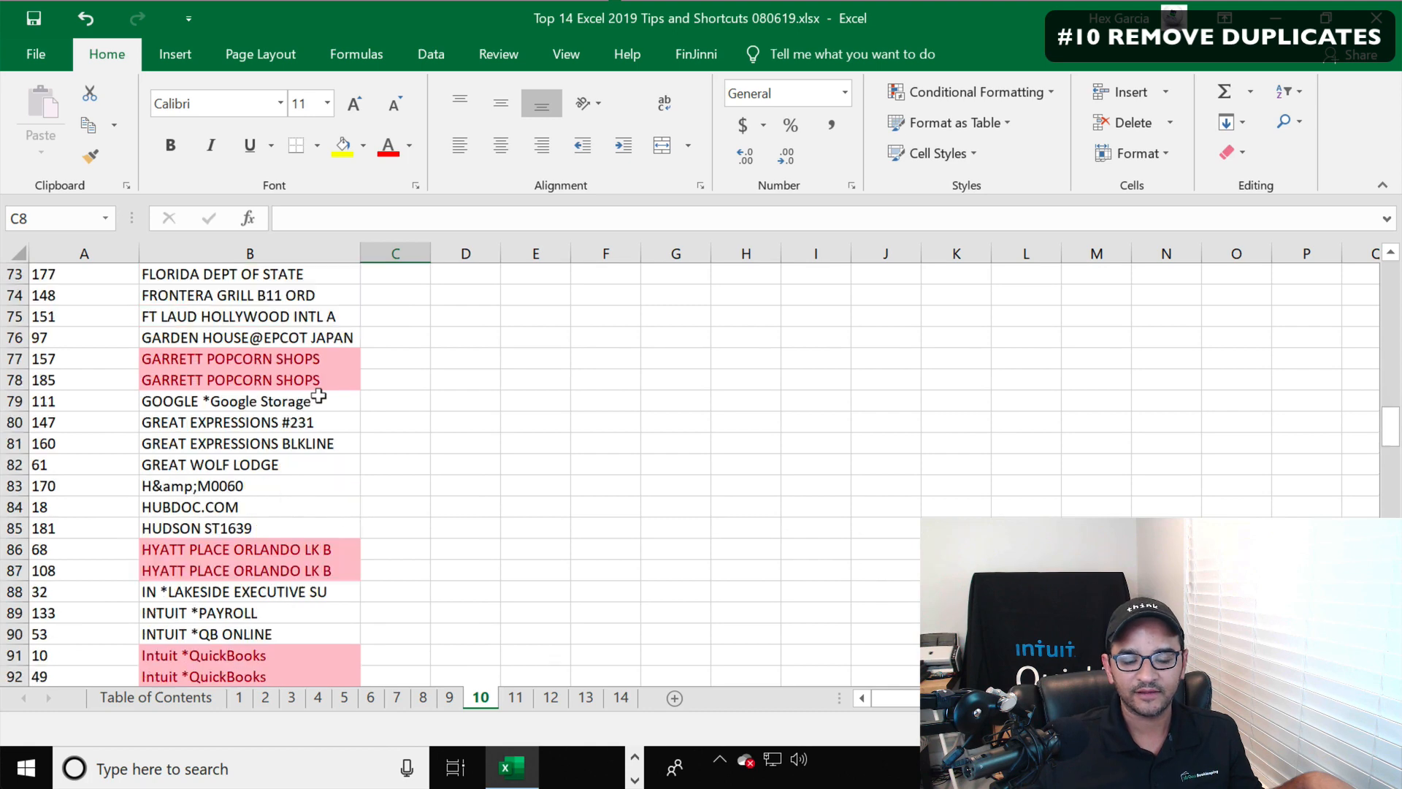
{"action": "scroll", "coordinate": [318, 395], "scroll_direction": "down", "scroll_amount": 5}
{"action": "scroll", "coordinate": [319, 395], "scroll_direction": "up", "scroll_amount": 20}
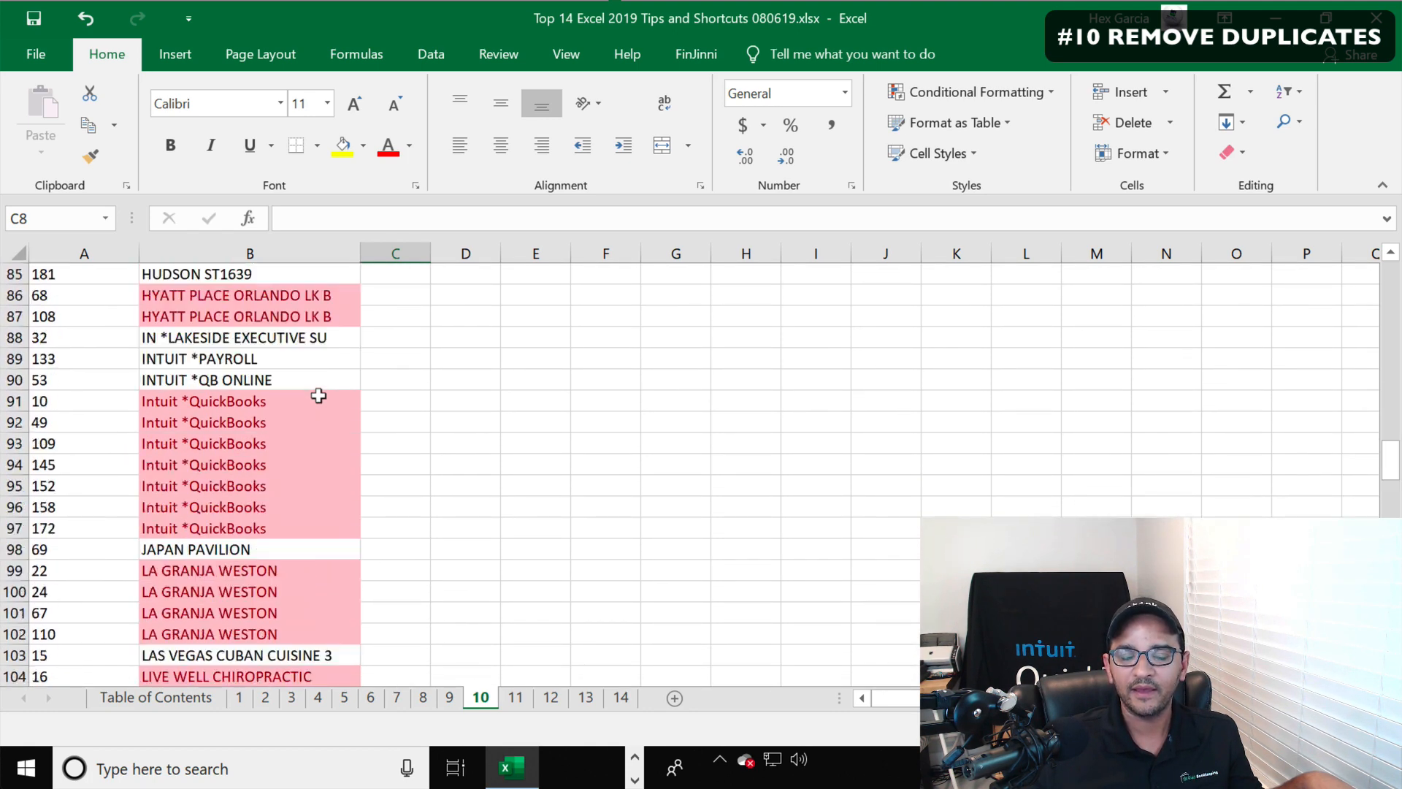
{"action": "scroll", "coordinate": [318, 395], "scroll_direction": "up", "scroll_amount": 3}
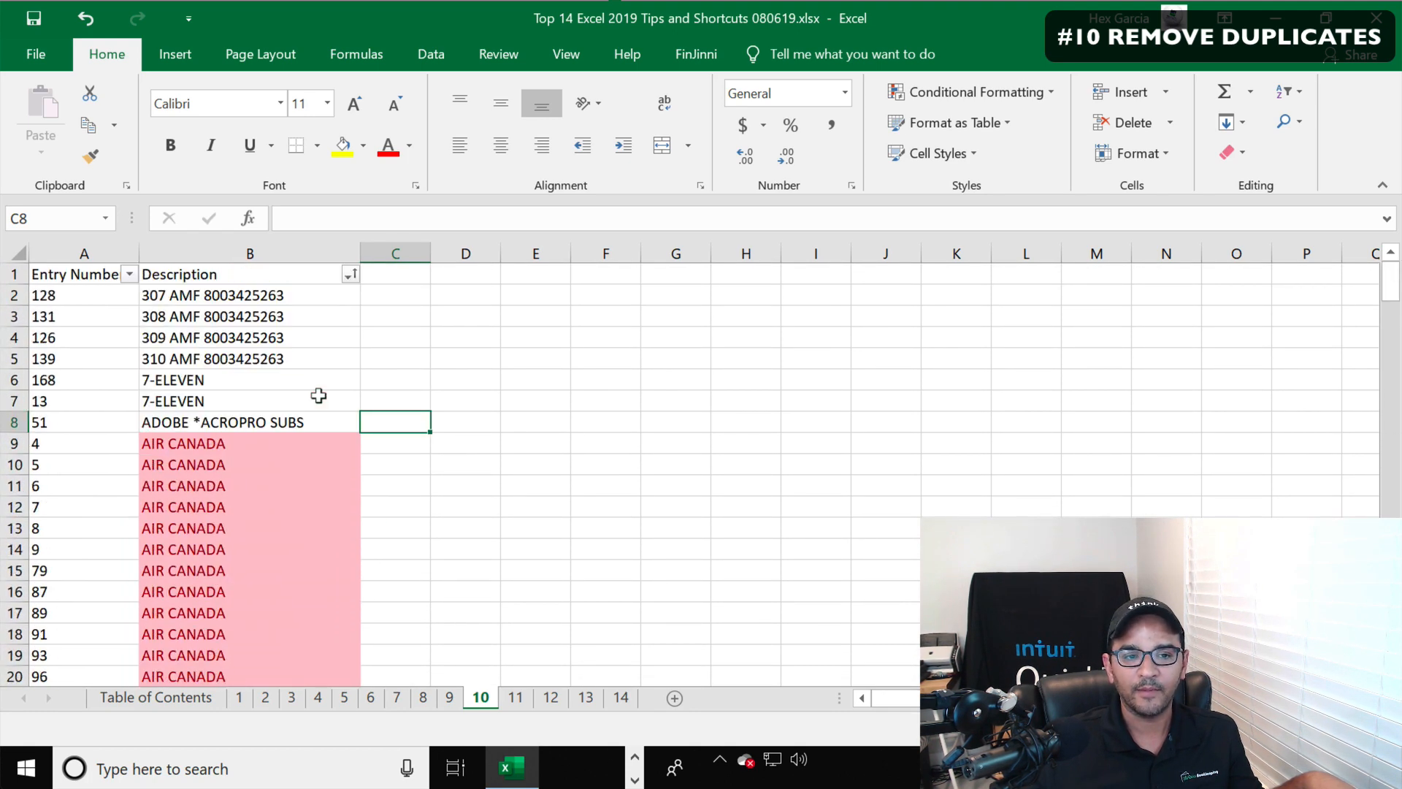
{"action": "left_click", "coordinate": [230, 235]}
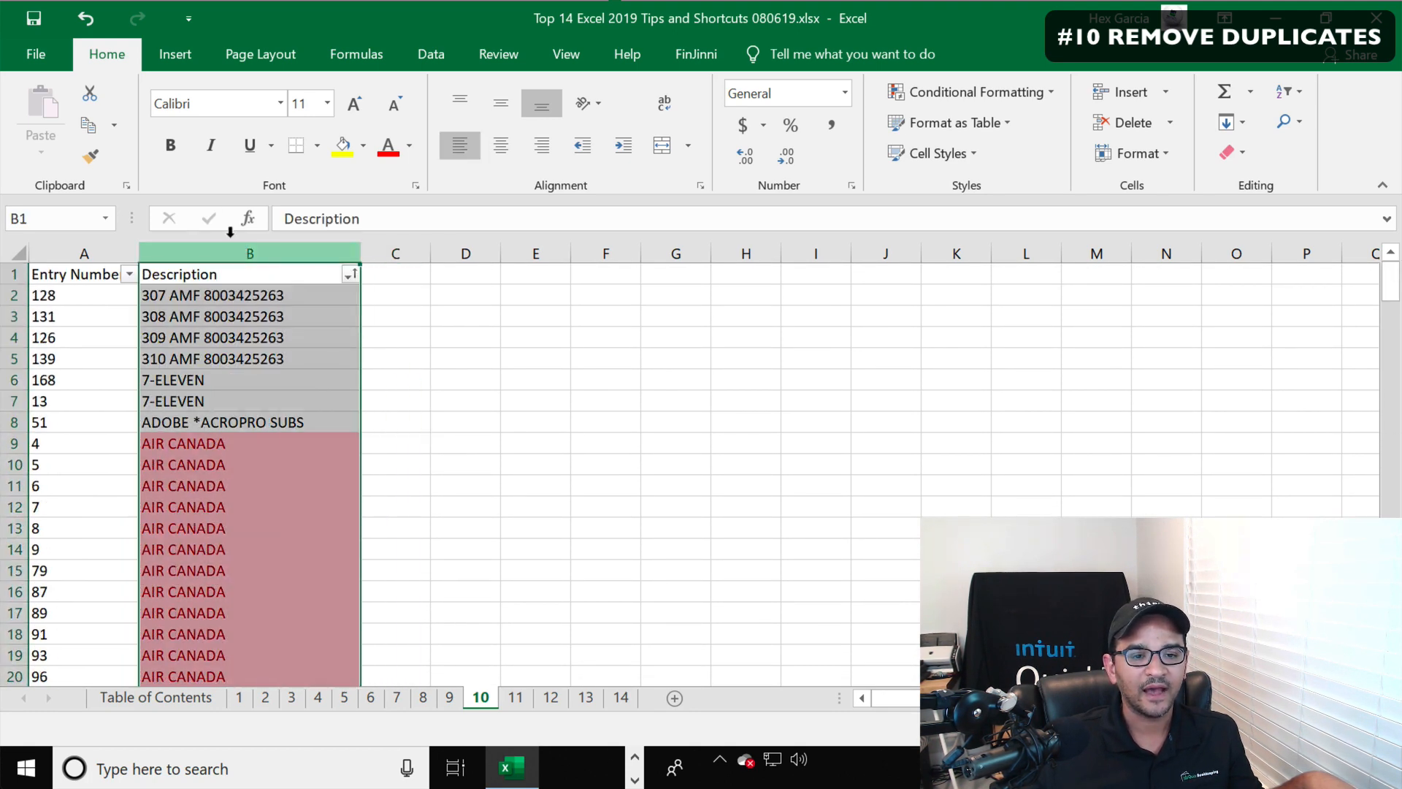
{"action": "left_click", "coordinate": [1051, 93]}
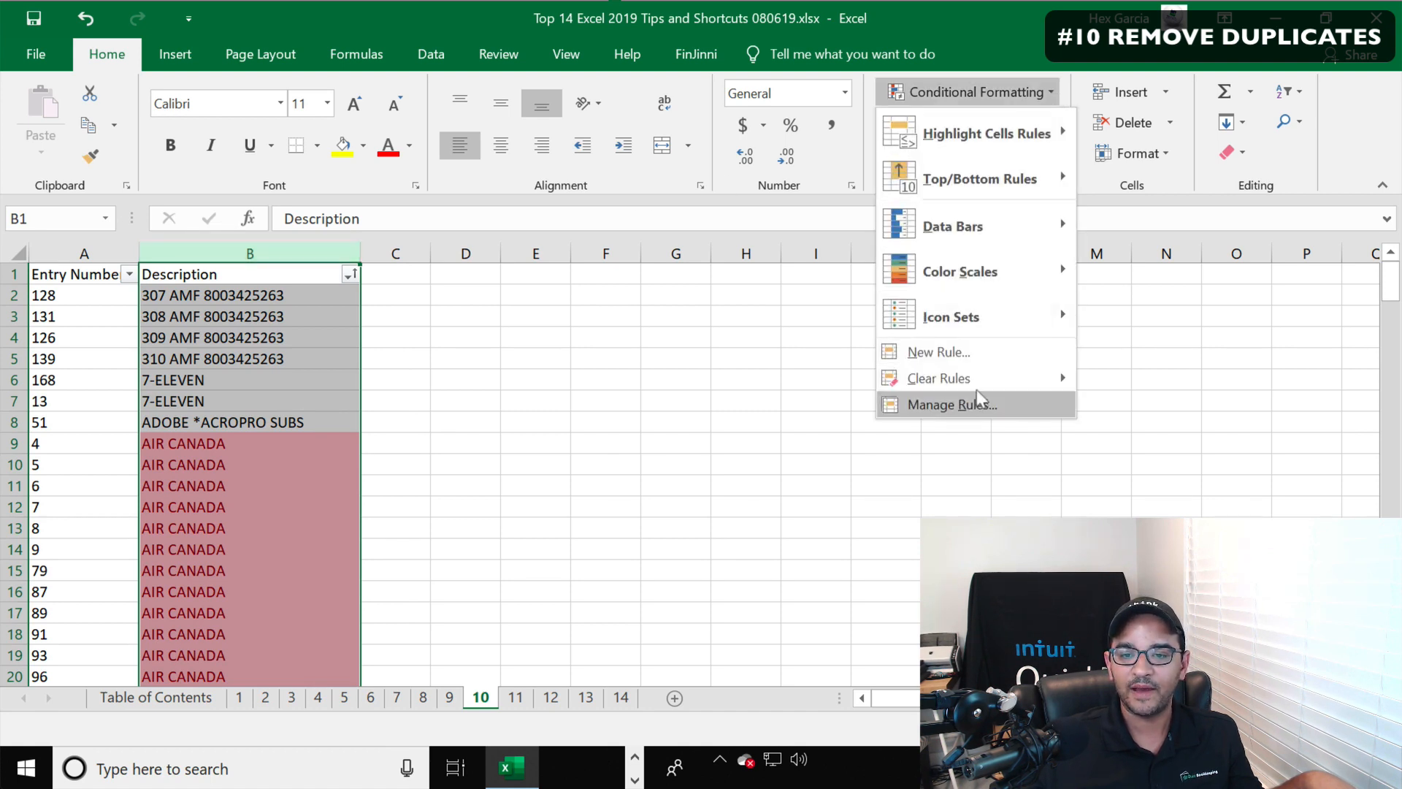
{"action": "mouse_move", "coordinate": [978, 379]}
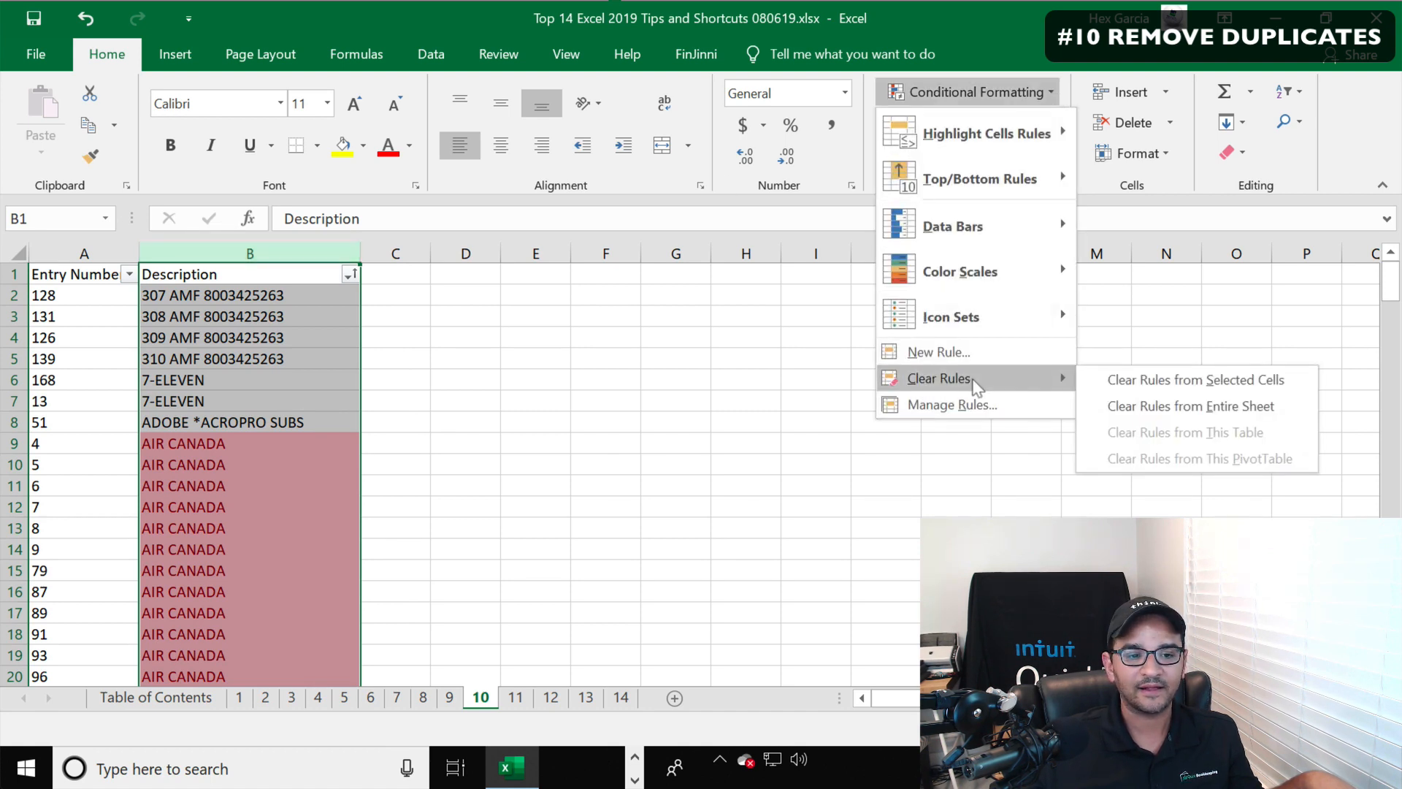
{"action": "left_click", "coordinate": [1229, 380]}
{"action": "left_click", "coordinate": [668, 400]}
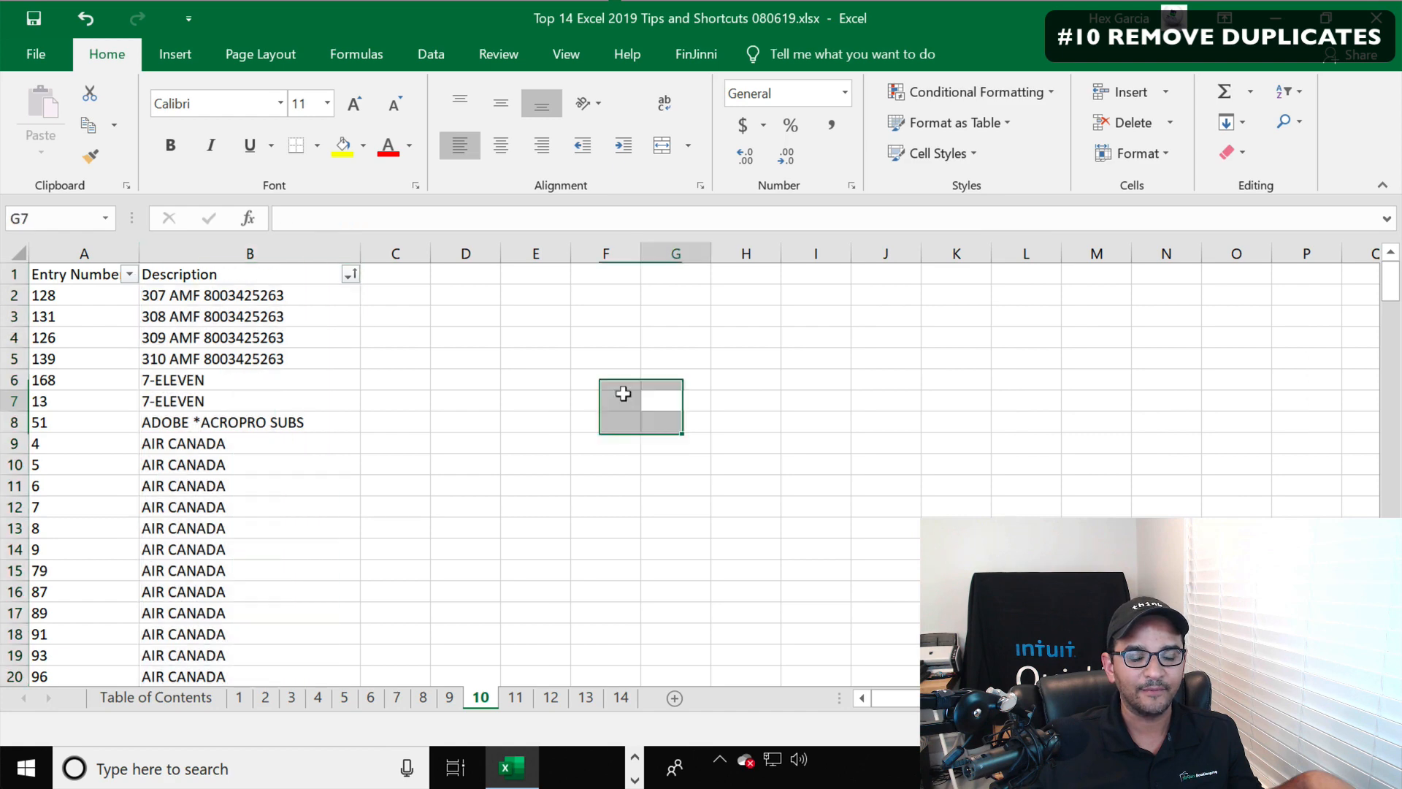
Sort the list by Entry Number from smallest to largest
{"action": "left_click", "coordinate": [349, 276]}
{"action": "left_click", "coordinate": [146, 295]}
{"action": "left_click", "coordinate": [130, 275]}
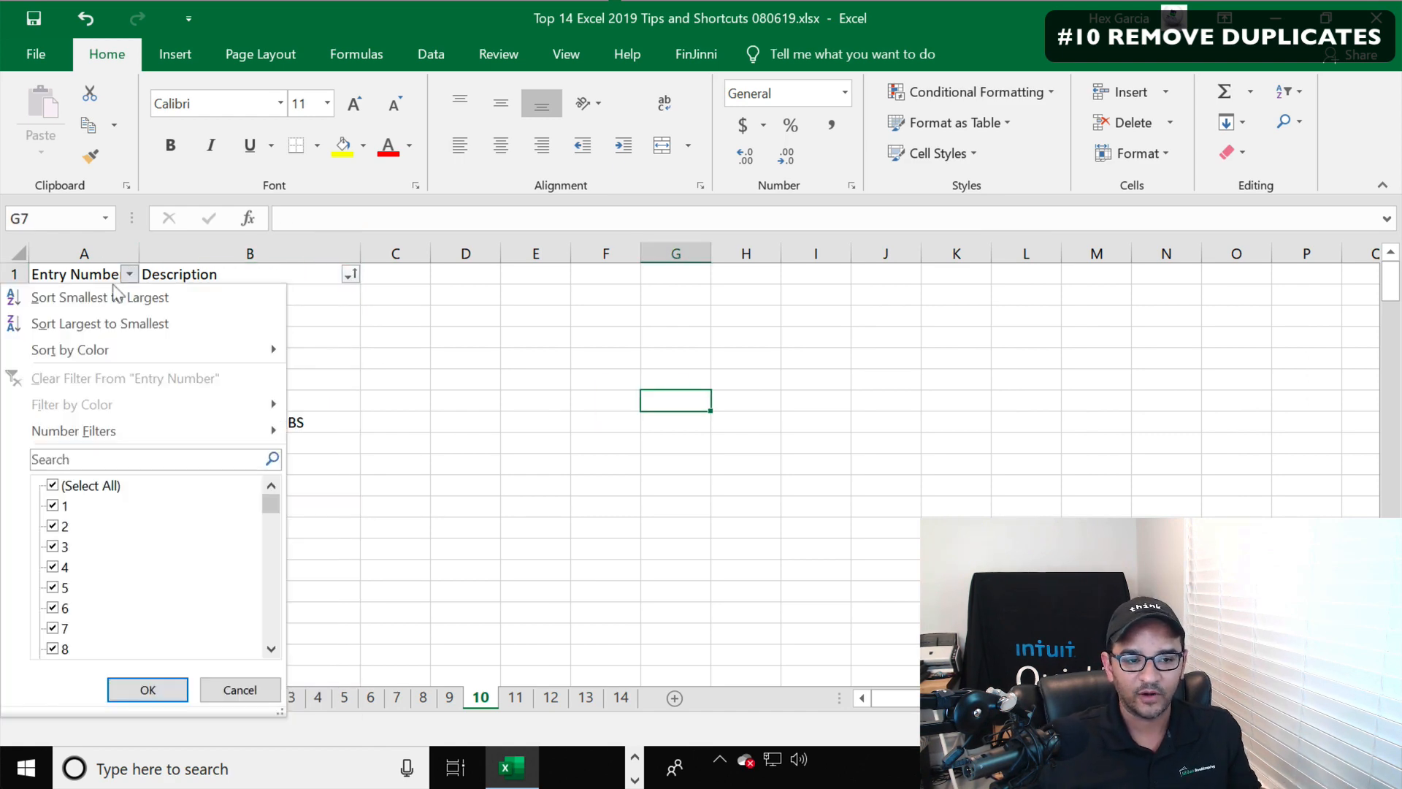
{"action": "left_click", "coordinate": [110, 296]}
{"action": "left_click", "coordinate": [511, 378]}
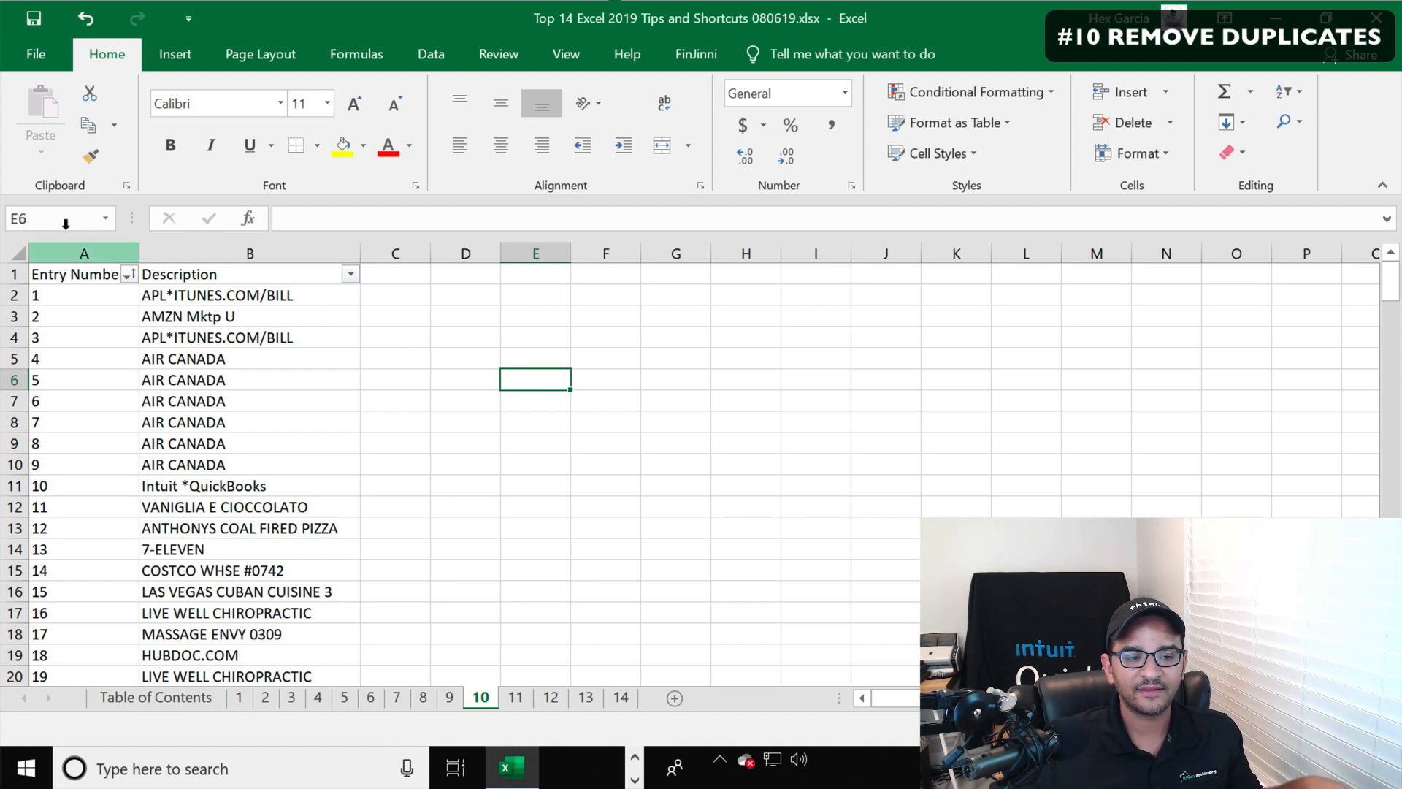
Remove duplicates from columns A:B, comparing only the Description column
{"action": "left_click_drag", "start_coordinate": [69, 249], "coordinate": [219, 219]}
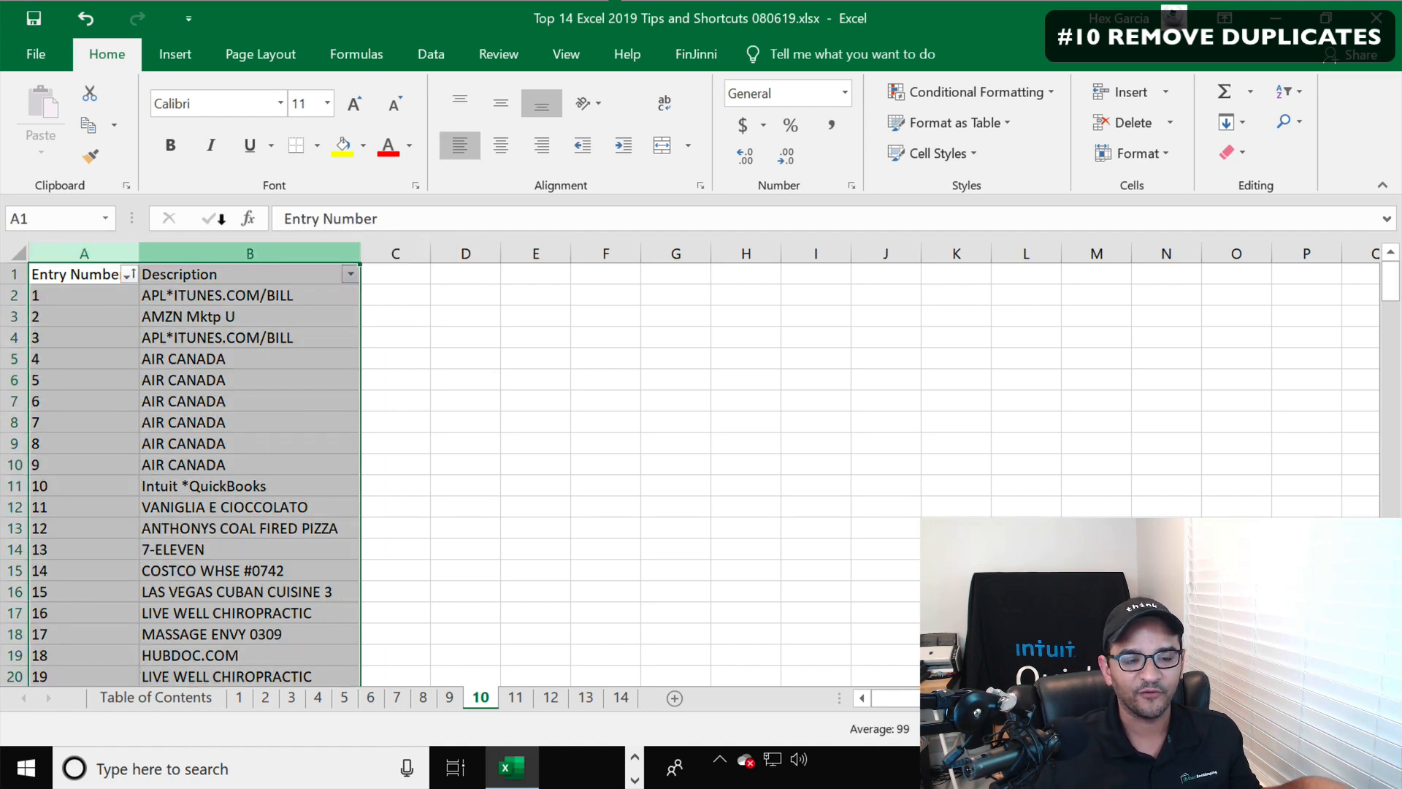
{"action": "left_click", "coordinate": [268, 252]}
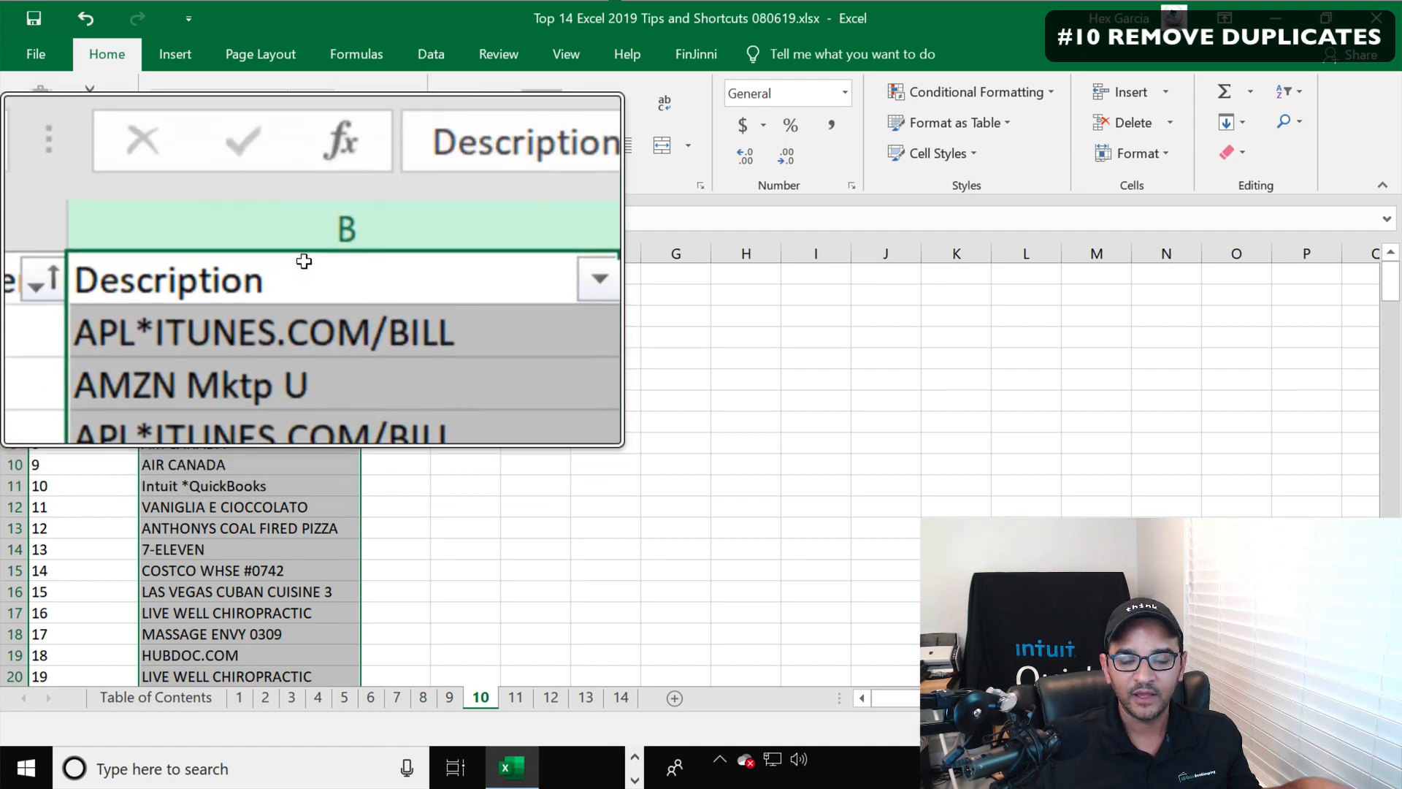
{"action": "left_click_drag", "start_coordinate": [80, 244], "coordinate": [223, 226]}
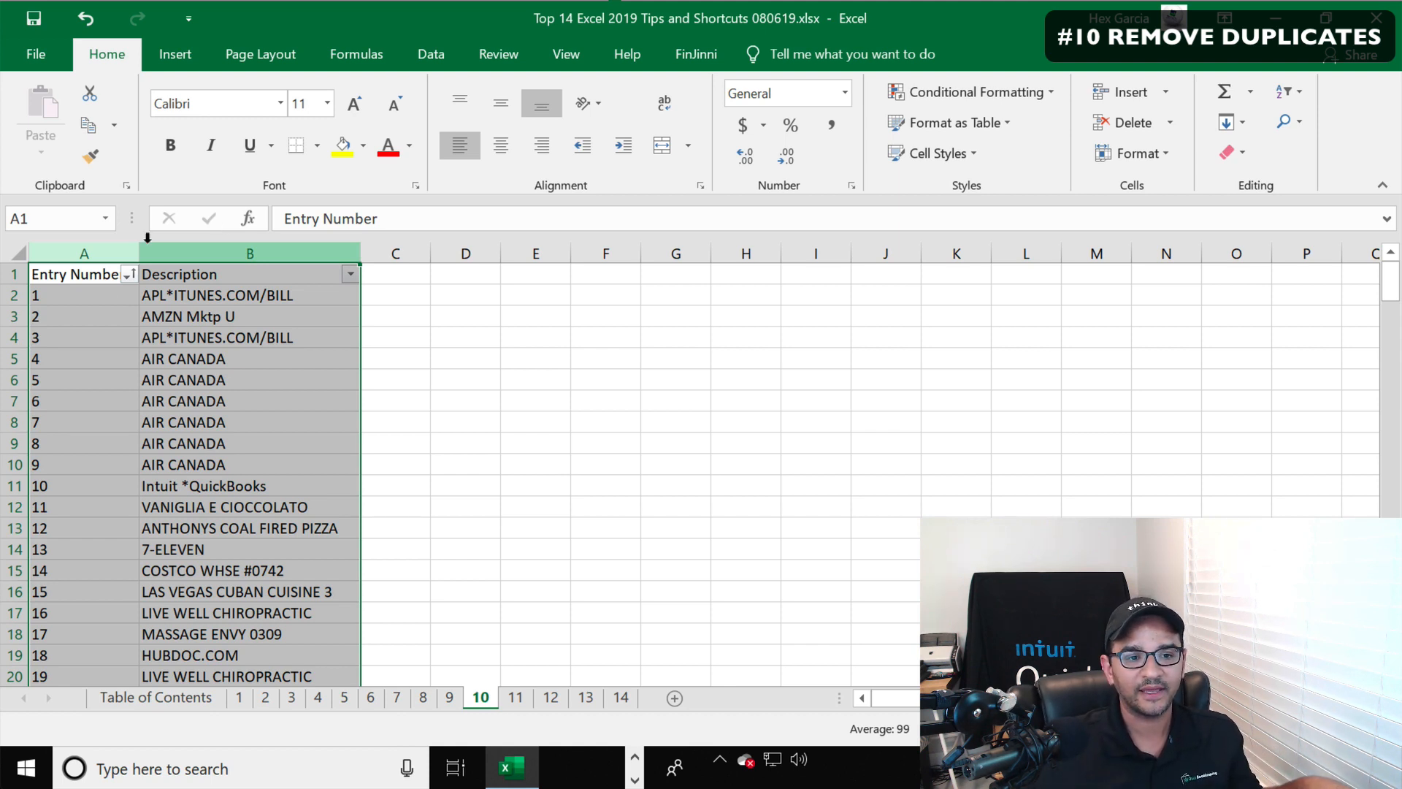
{"action": "left_click_drag", "start_coordinate": [80, 248], "coordinate": [187, 222]}
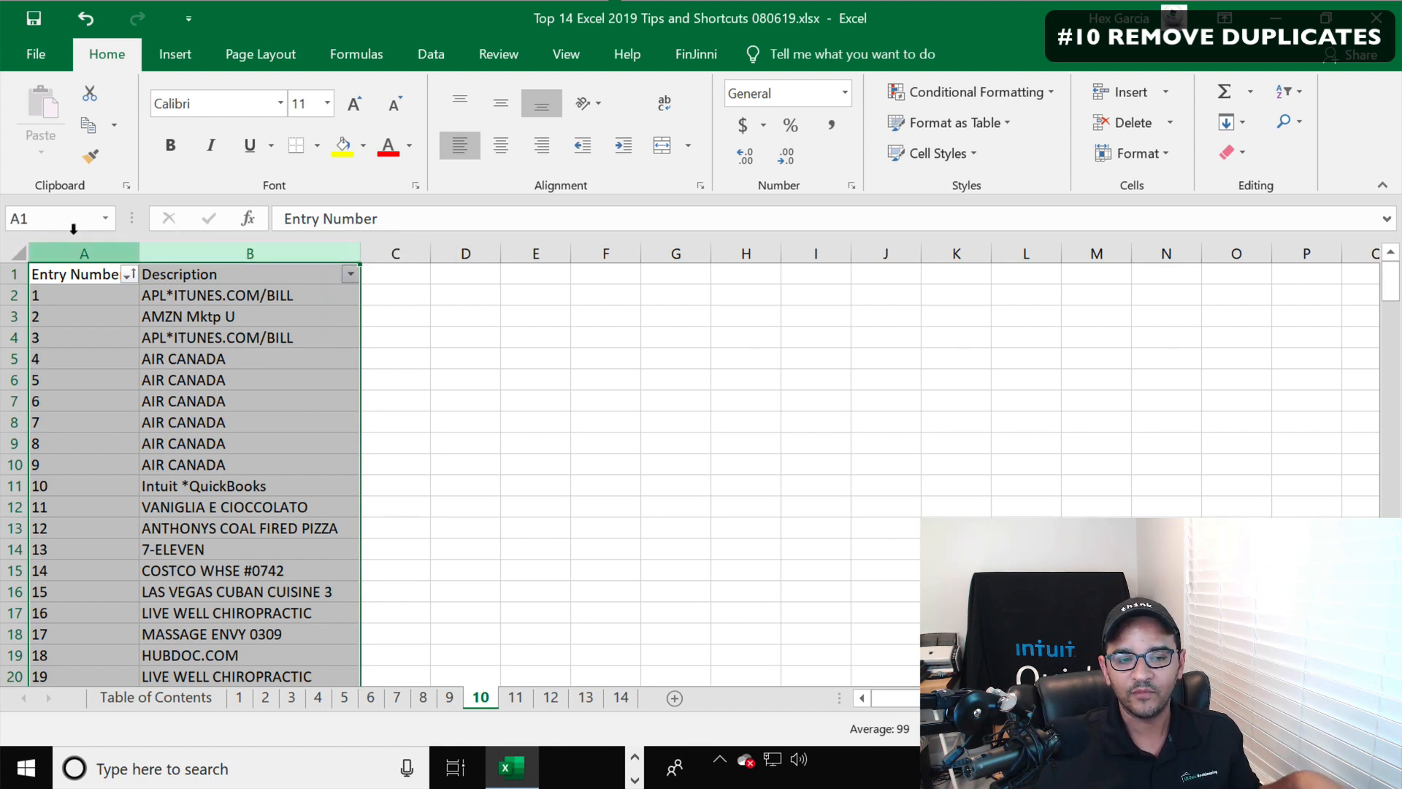
{"action": "left_click", "coordinate": [431, 58]}
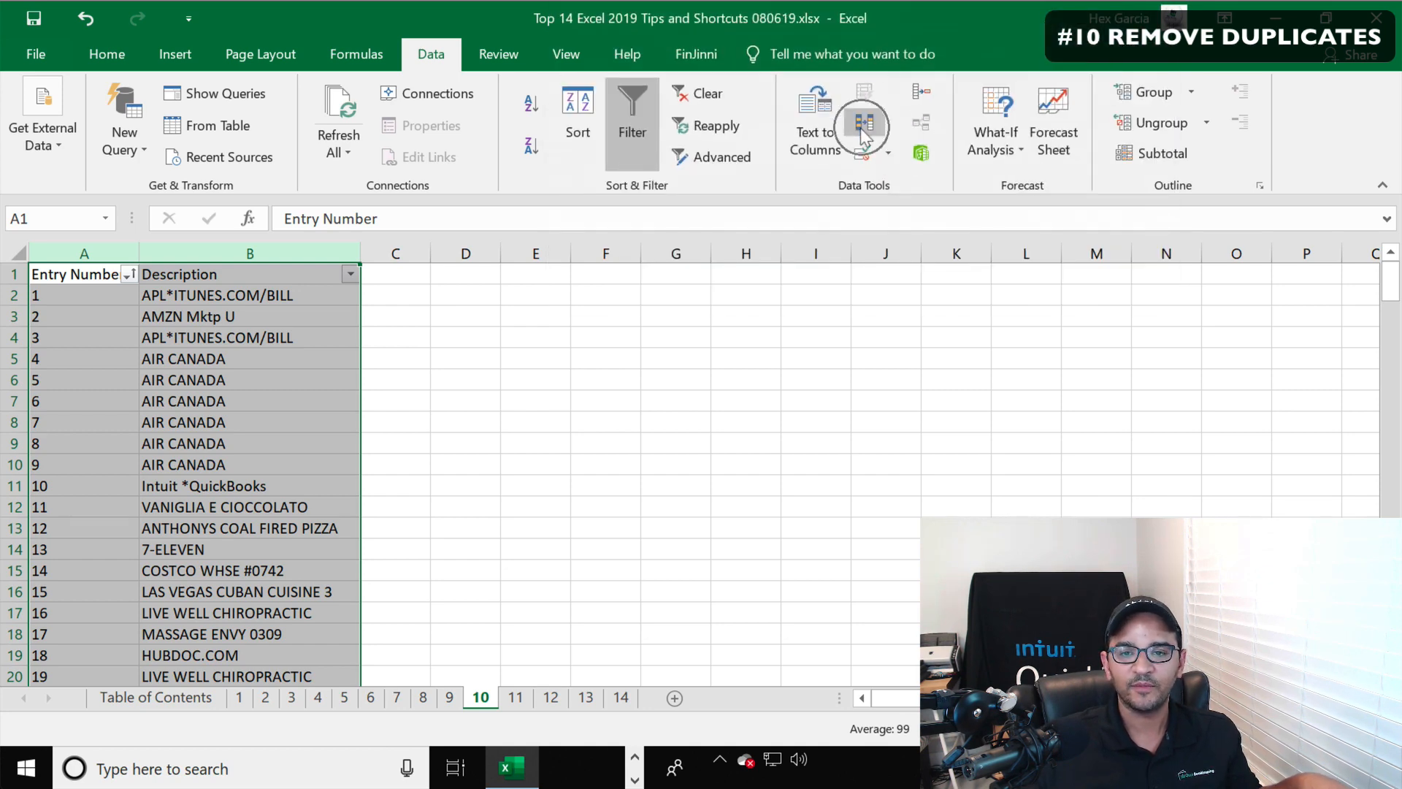
{"action": "left_click", "coordinate": [861, 129]}
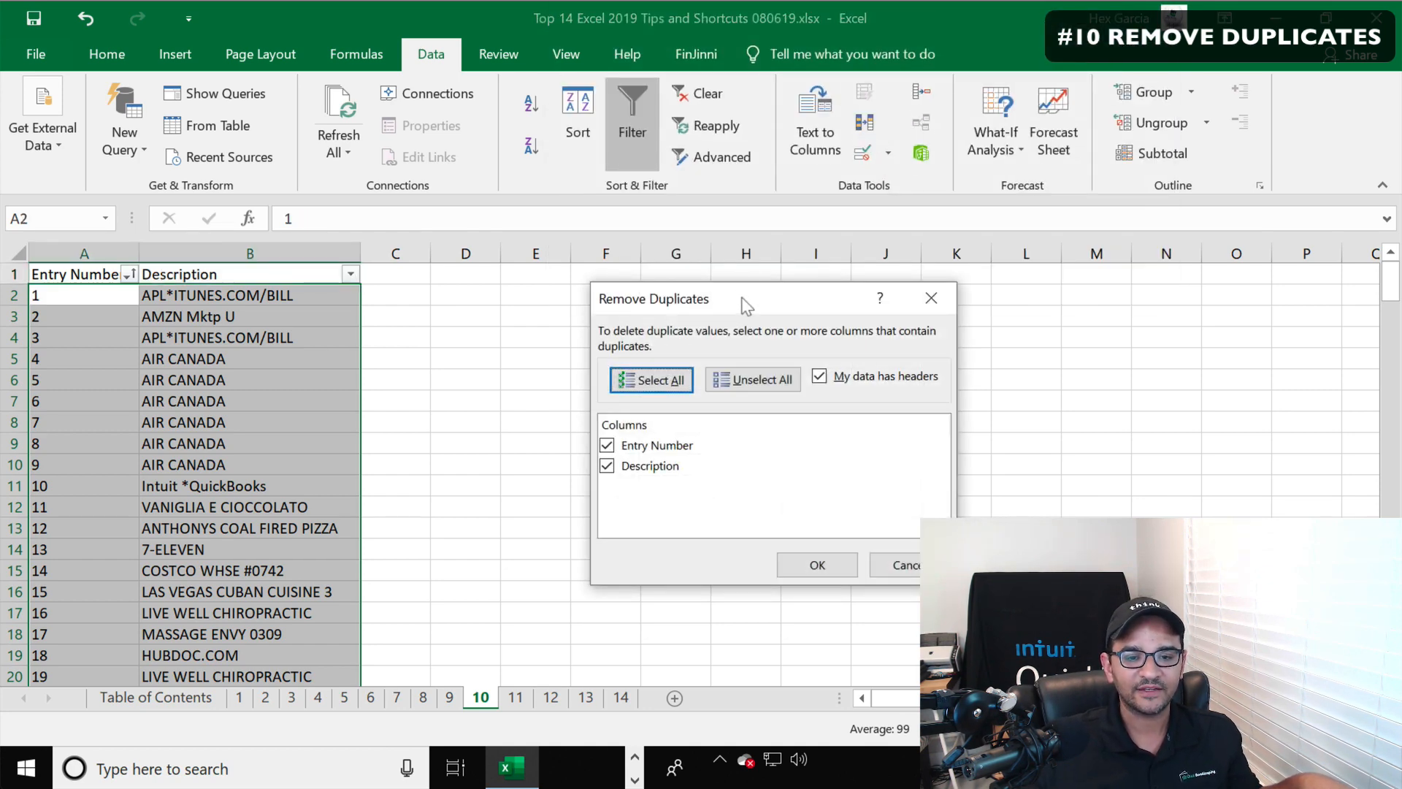
{"action": "left_click_drag", "start_coordinate": [742, 299], "coordinate": [553, 270]}
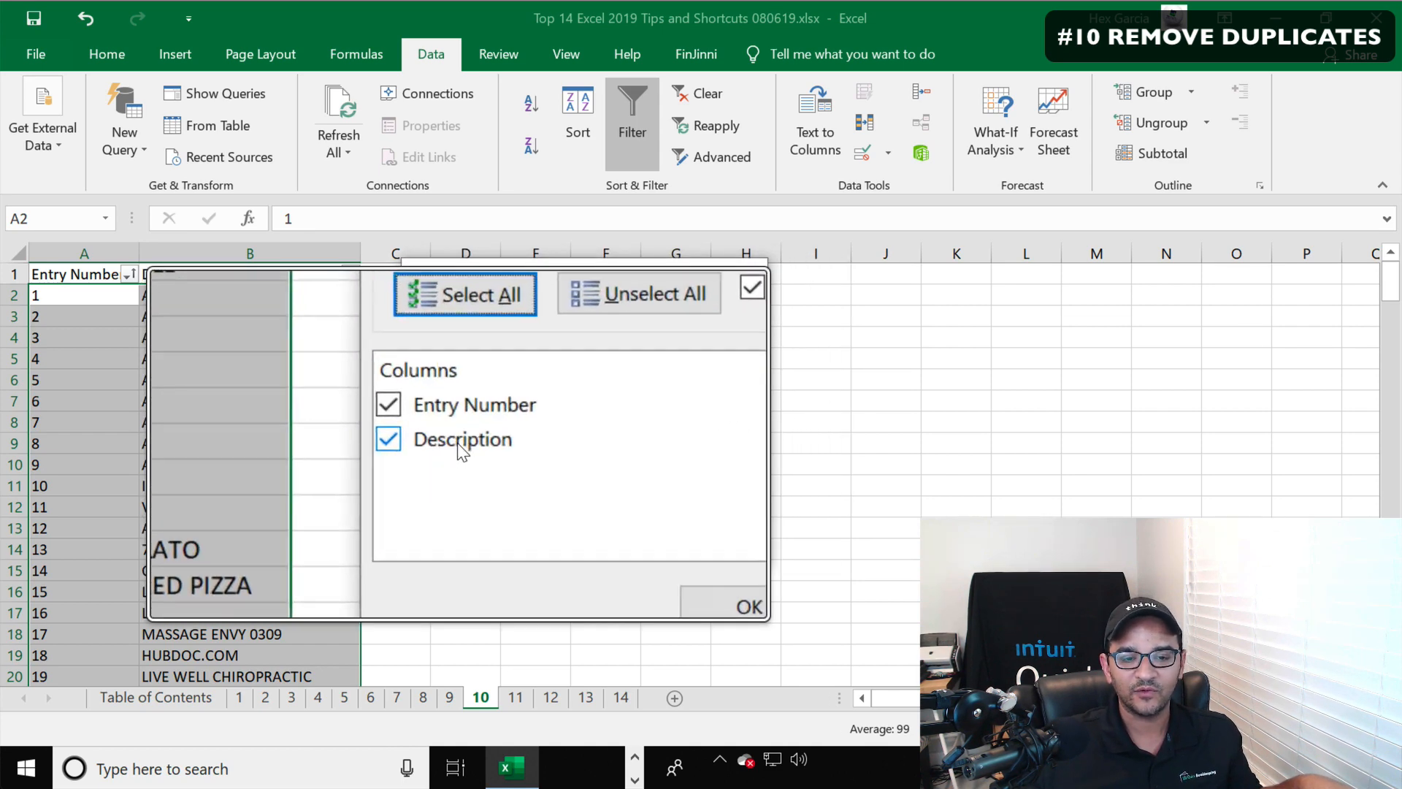
{"action": "left_click", "coordinate": [419, 422]}
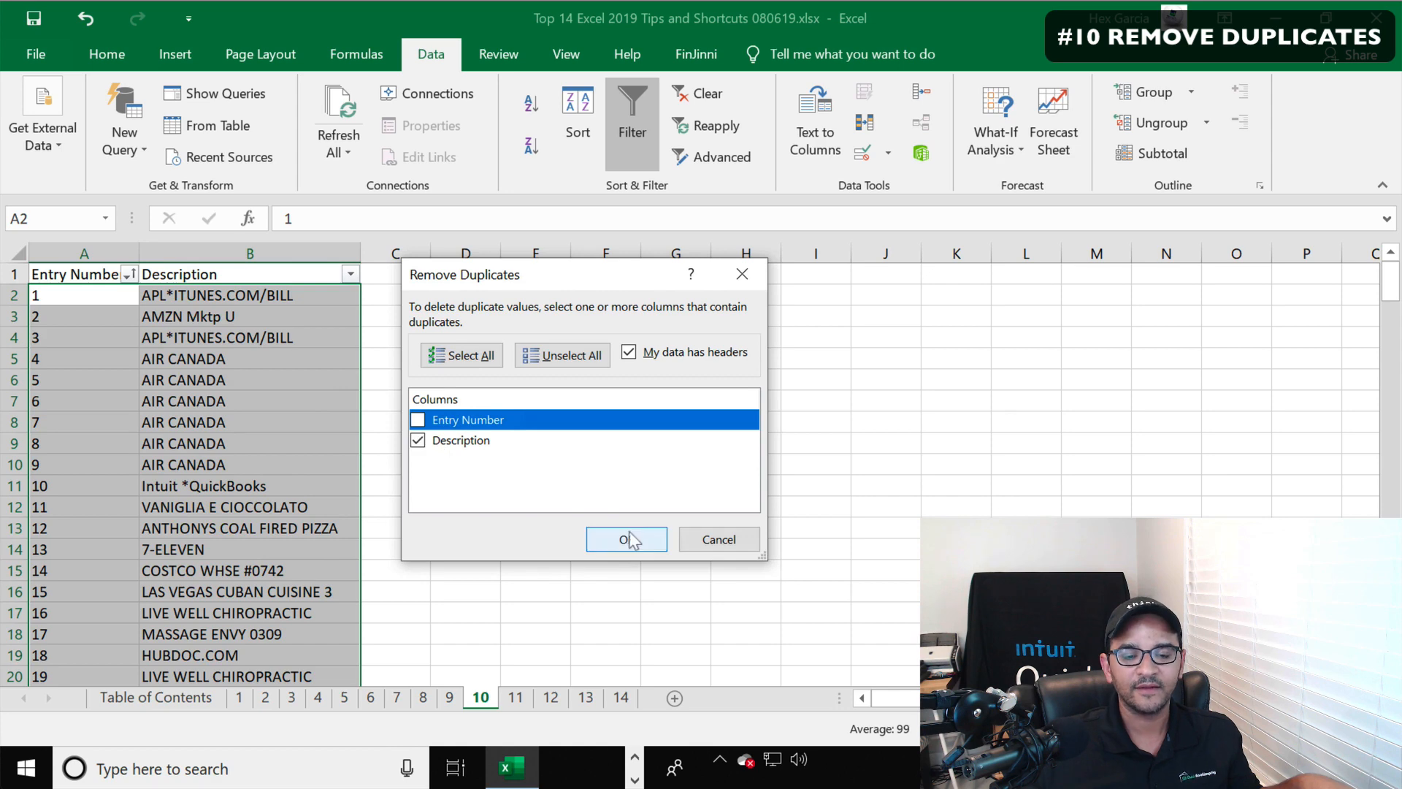
{"action": "left_click", "coordinate": [626, 540]}
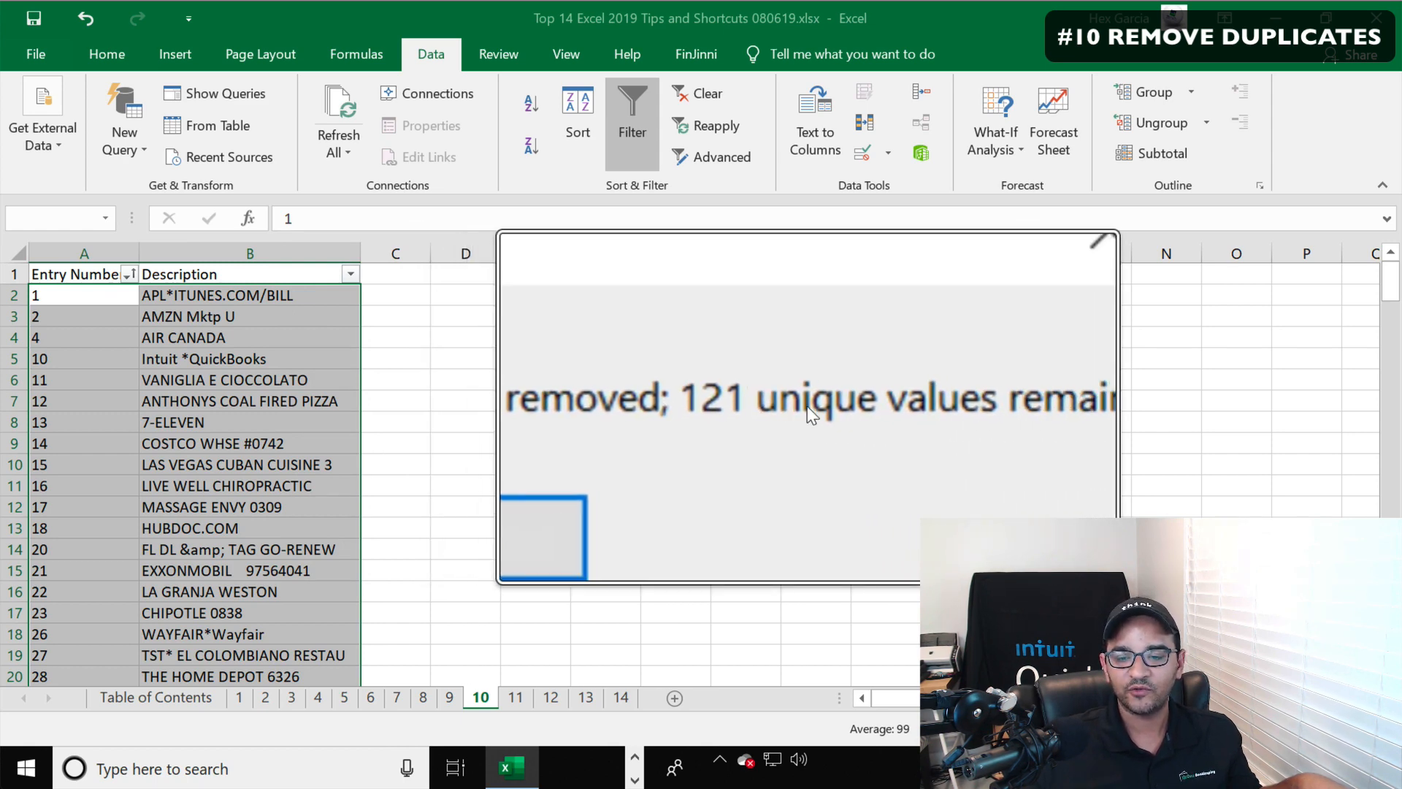
{"action": "left_click", "coordinate": [709, 449]}
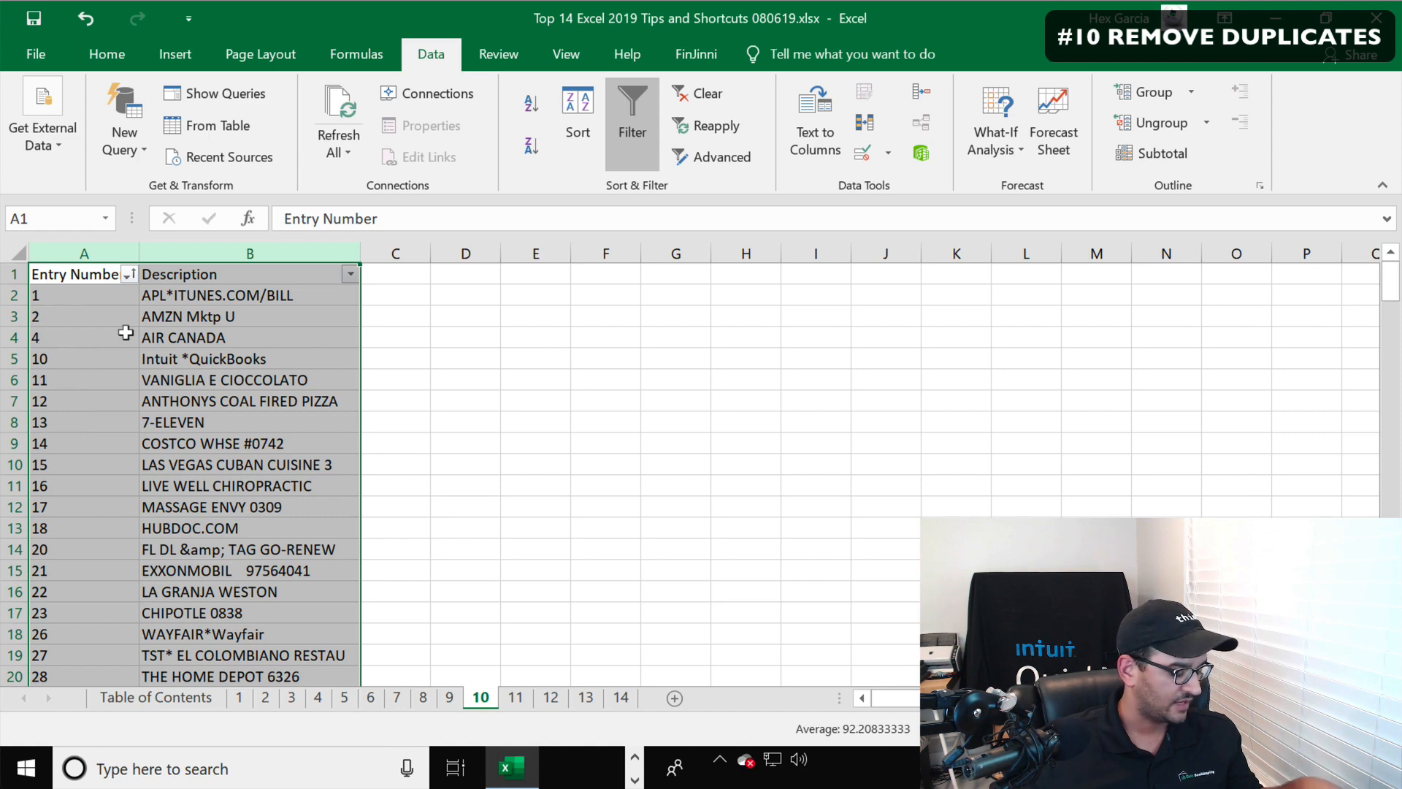
Undo the duplicate removal
{"action": "key", "text": "ctrl+z"}
{"action": "left_click", "coordinate": [481, 314]}
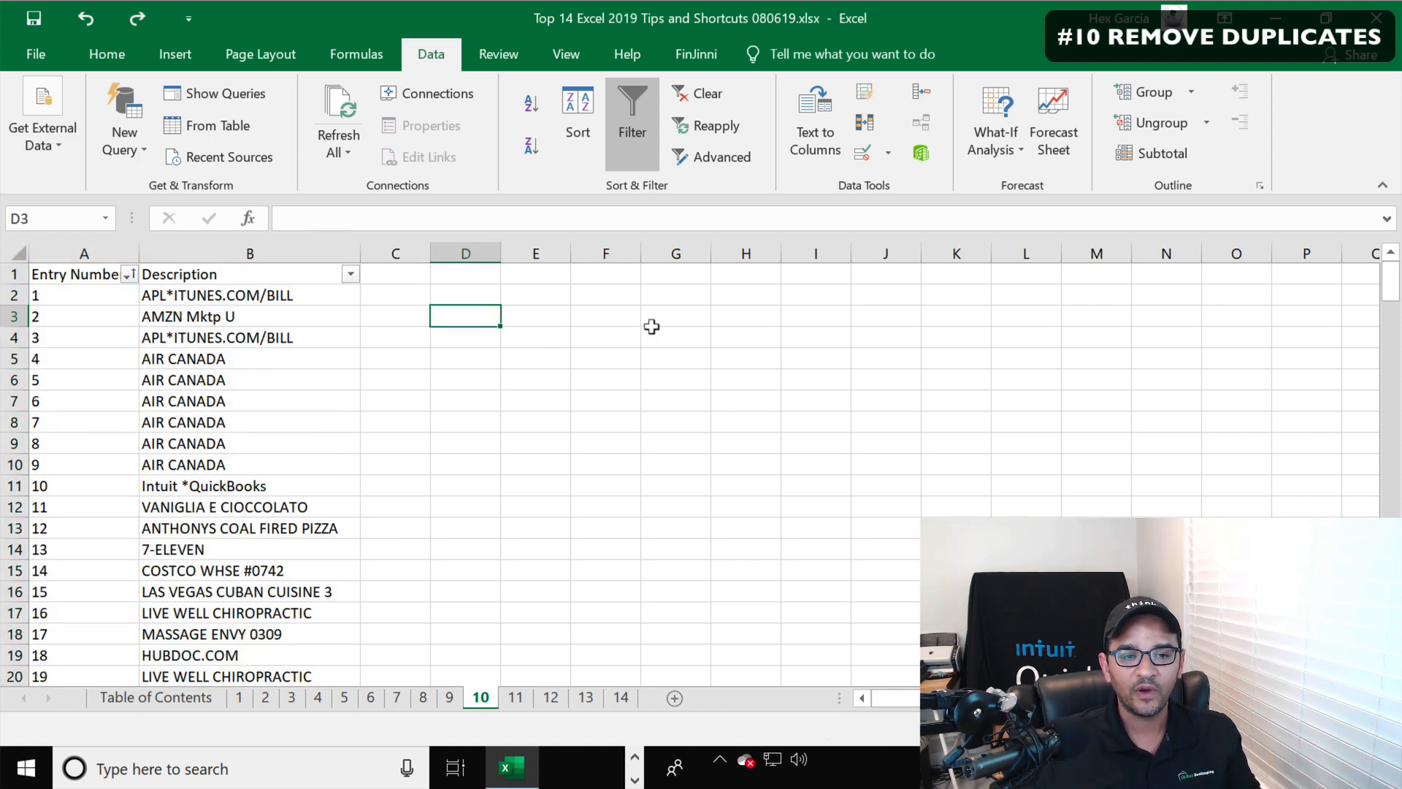
Select columns A:B and run Remove Duplicates again with only the Description column checked
{"action": "left_click_drag", "start_coordinate": [70, 224], "coordinate": [236, 224]}
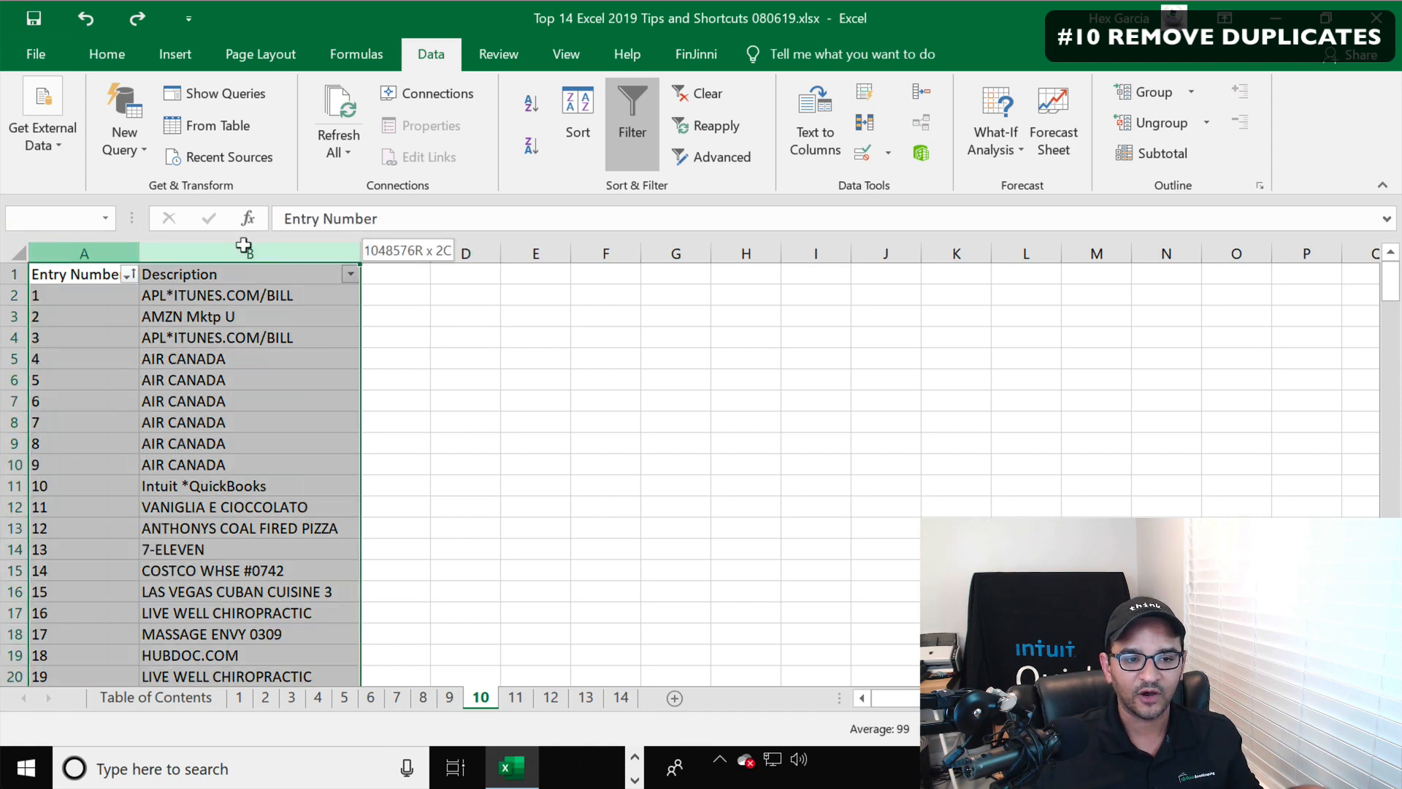
{"action": "key", "text": "alt"}
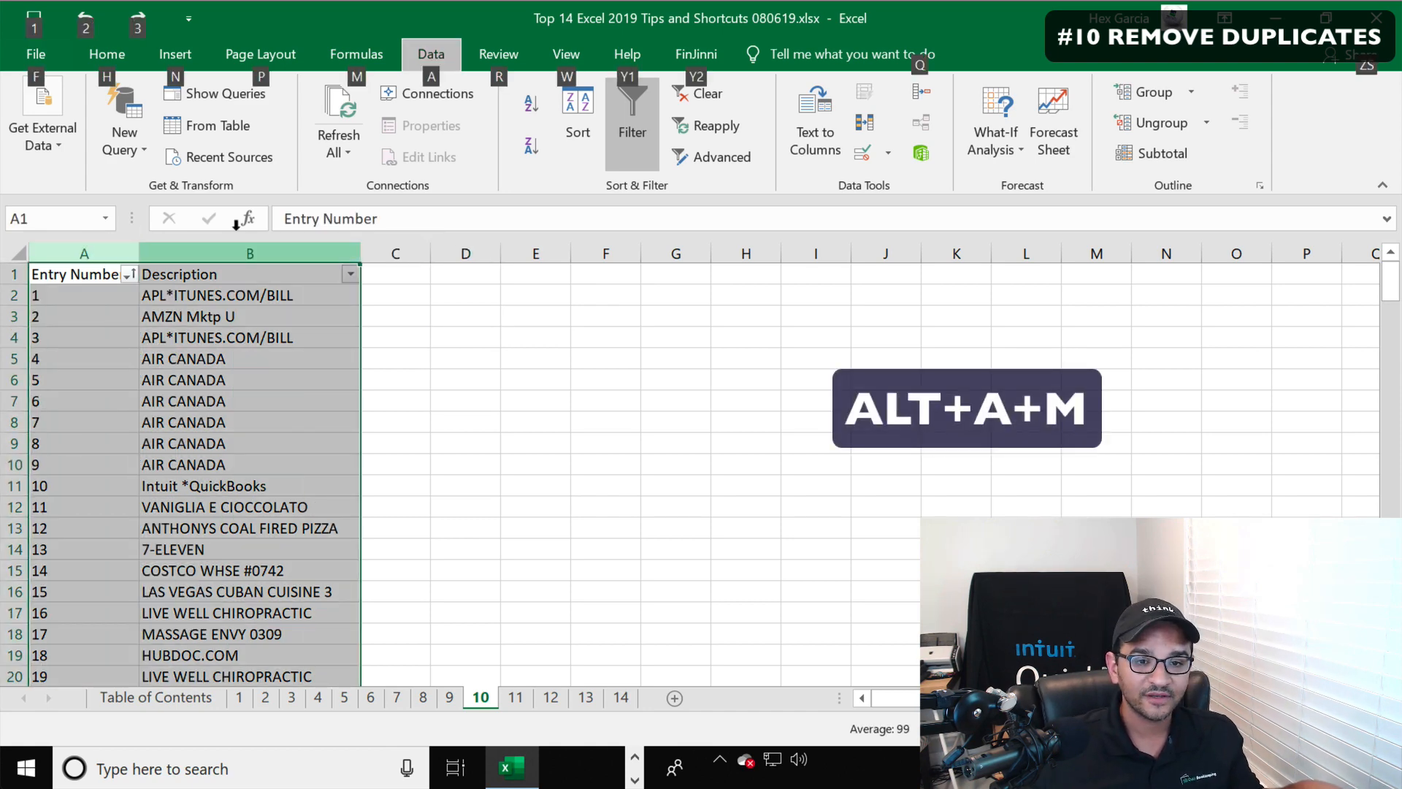
{"action": "key", "text": "a"}
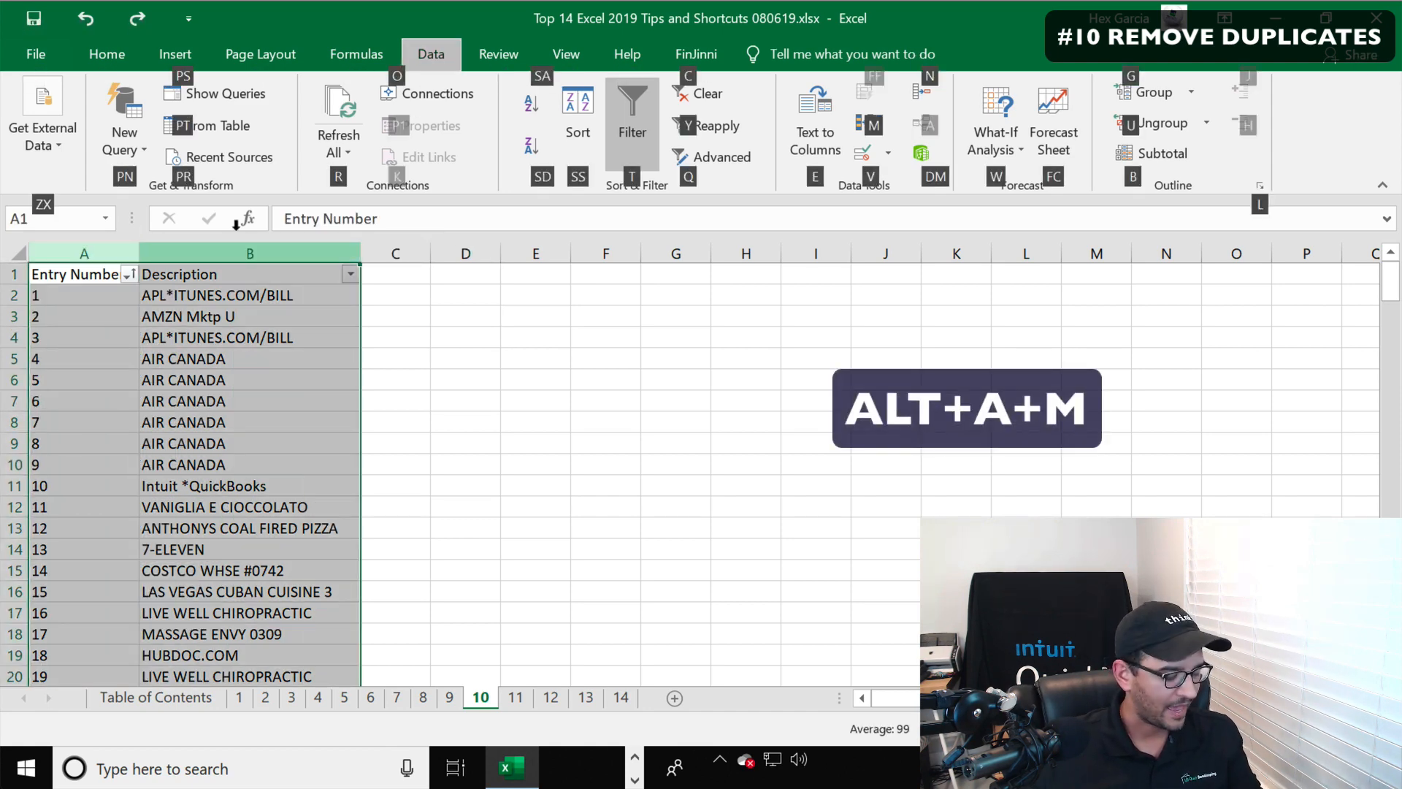
{"action": "key", "text": "m"}
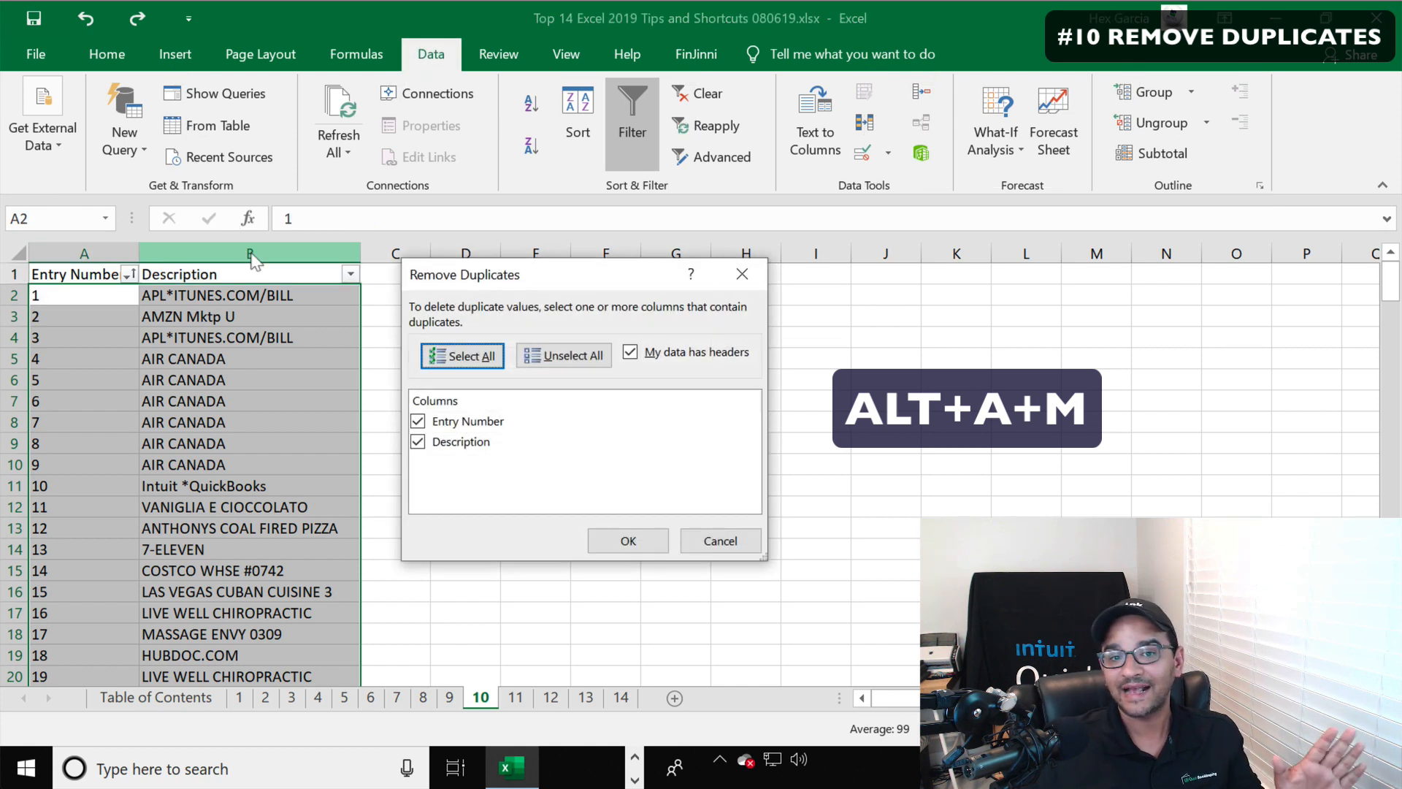
{"action": "left_click", "coordinate": [420, 422]}
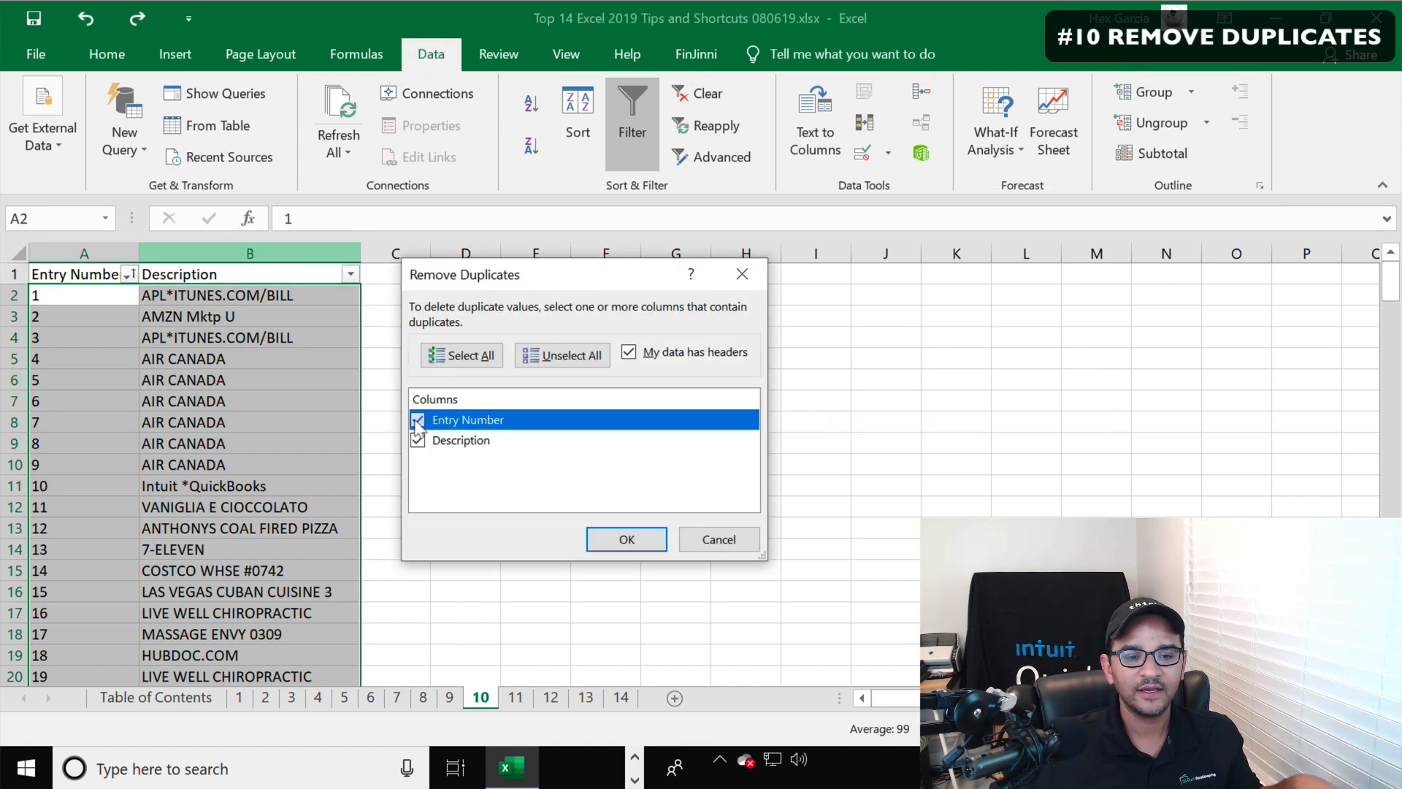
{"action": "left_click", "coordinate": [456, 445]}
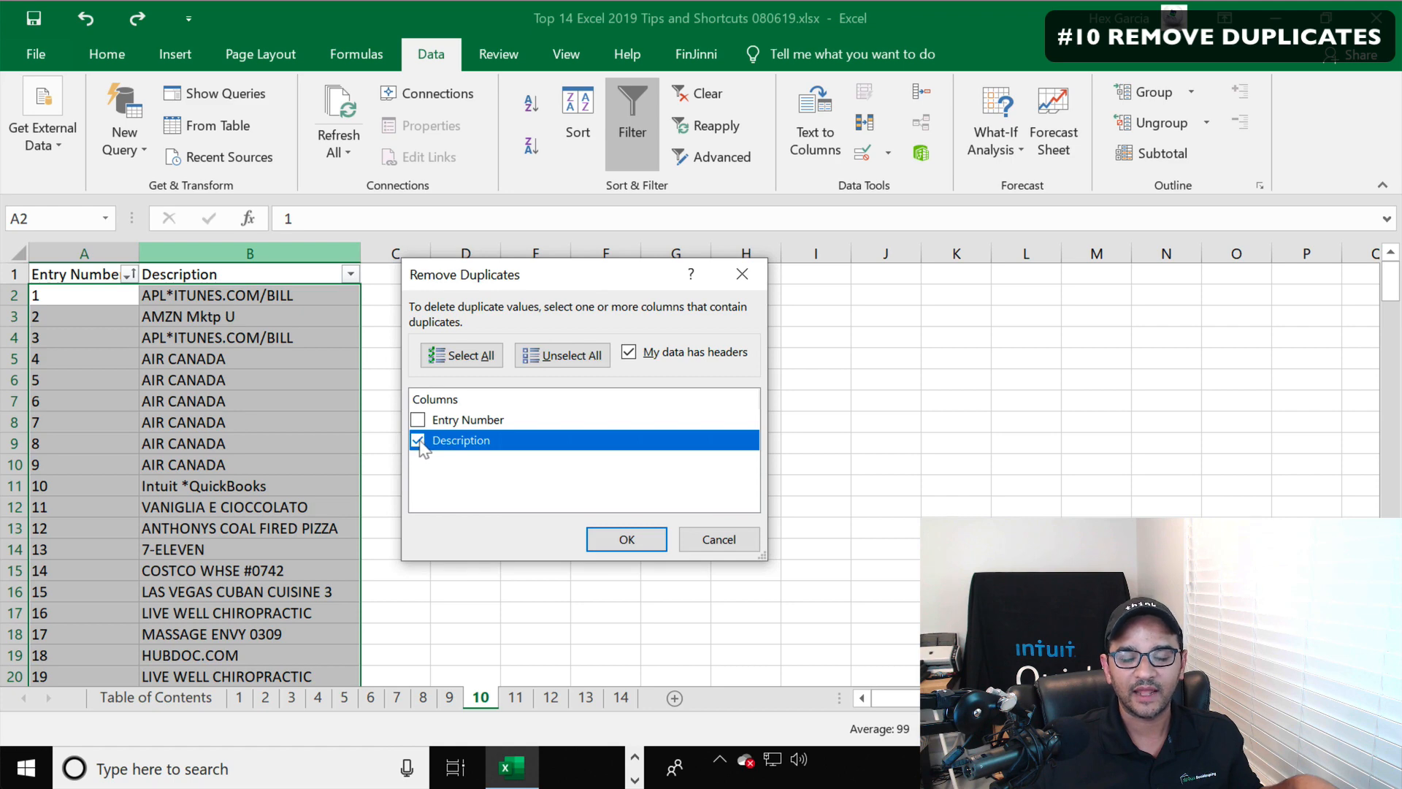
{"action": "left_click", "coordinate": [628, 540]}
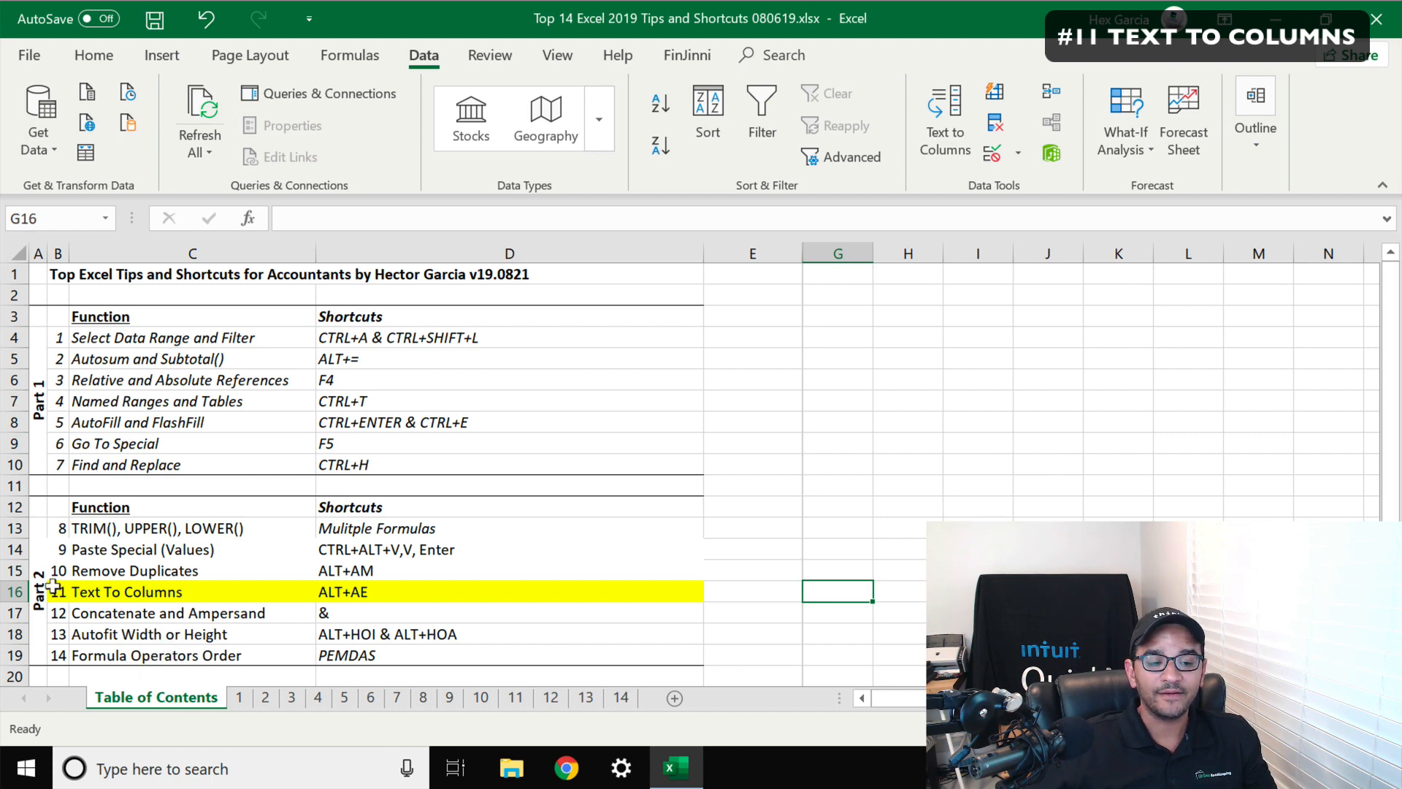
Open sheet 11 and examine the dash-separated name and address text in column A
{"action": "left_click_drag", "start_coordinate": [59, 591], "coordinate": [438, 583]}
{"action": "left_click", "coordinate": [439, 583]}
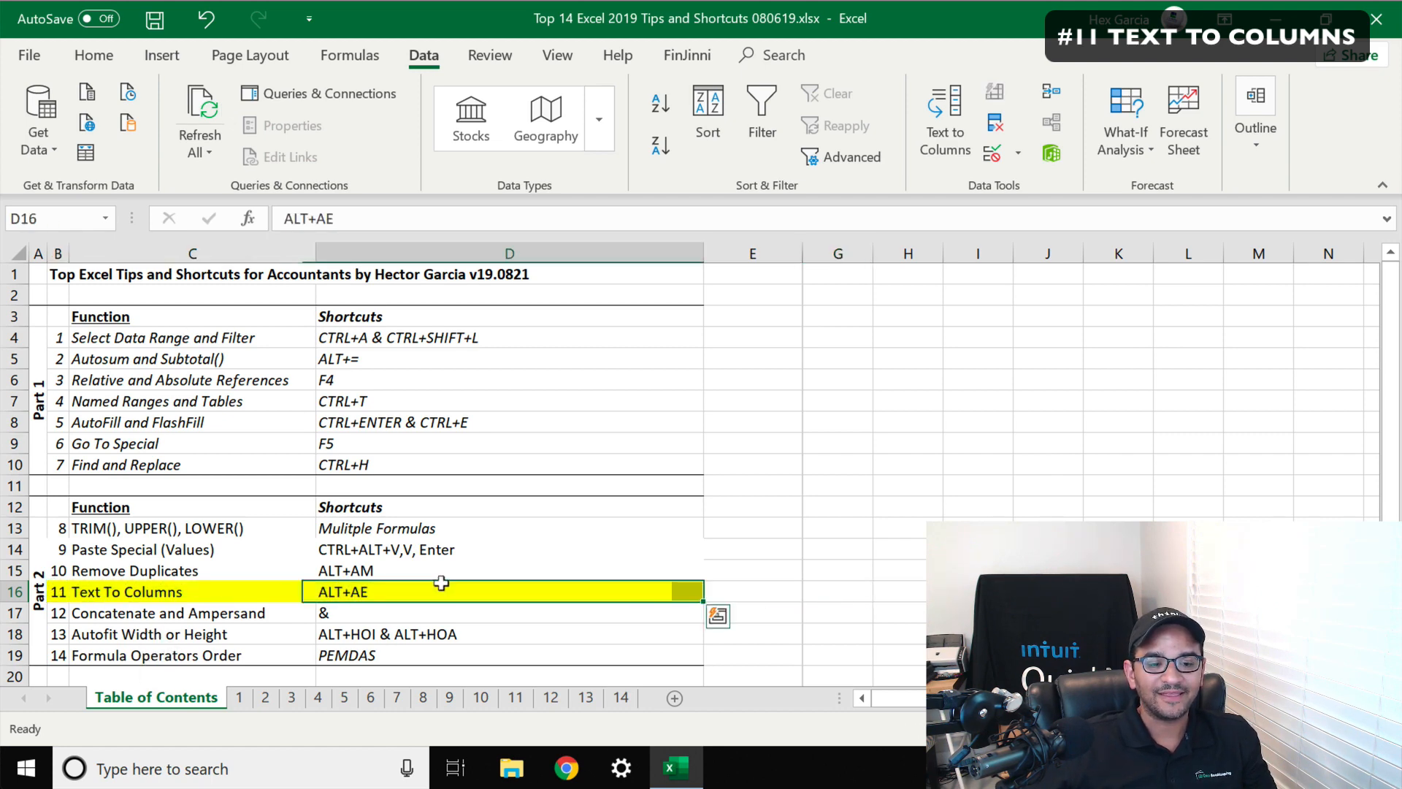
{"action": "left_click", "coordinate": [516, 697]}
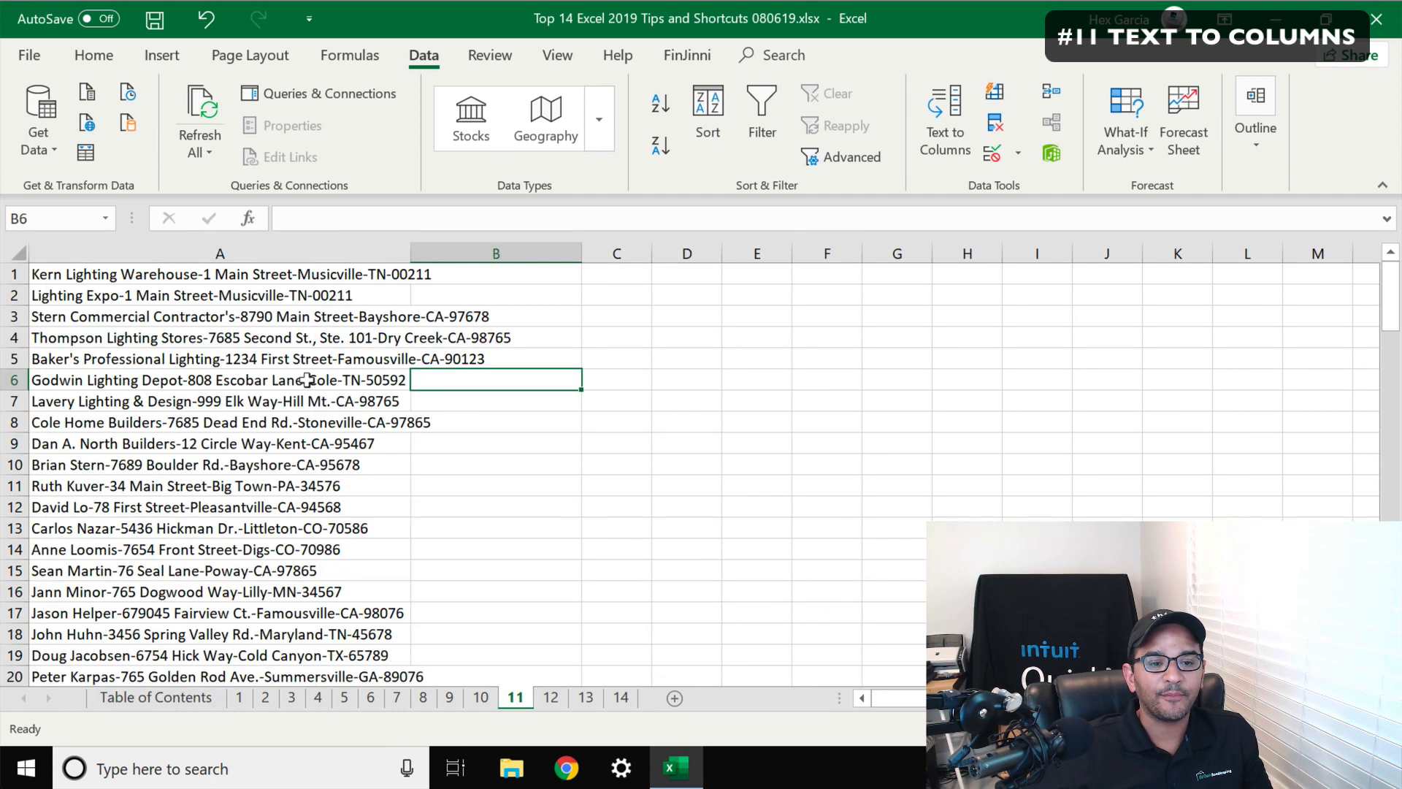
{"action": "left_click", "coordinate": [172, 267]}
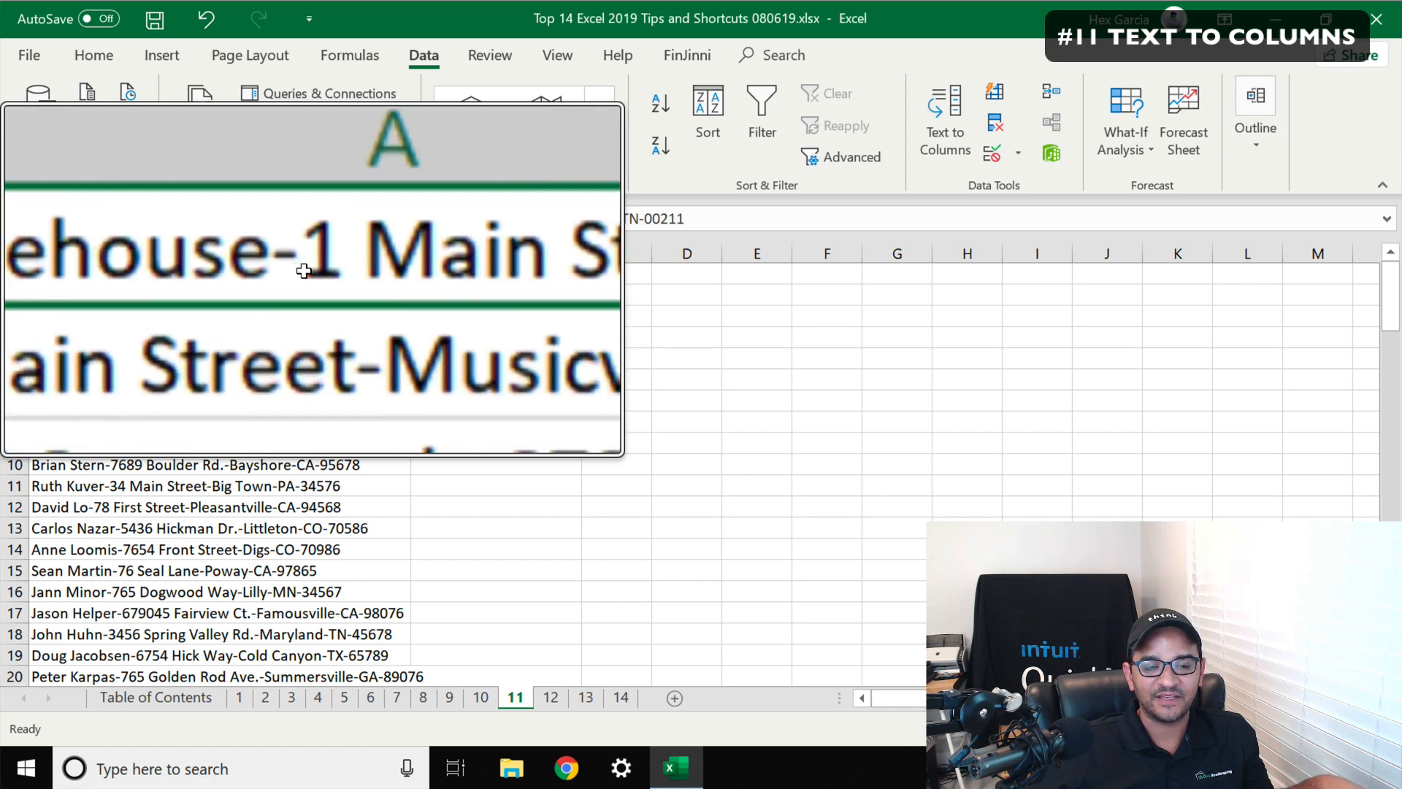
{"action": "key", "text": "Down"}
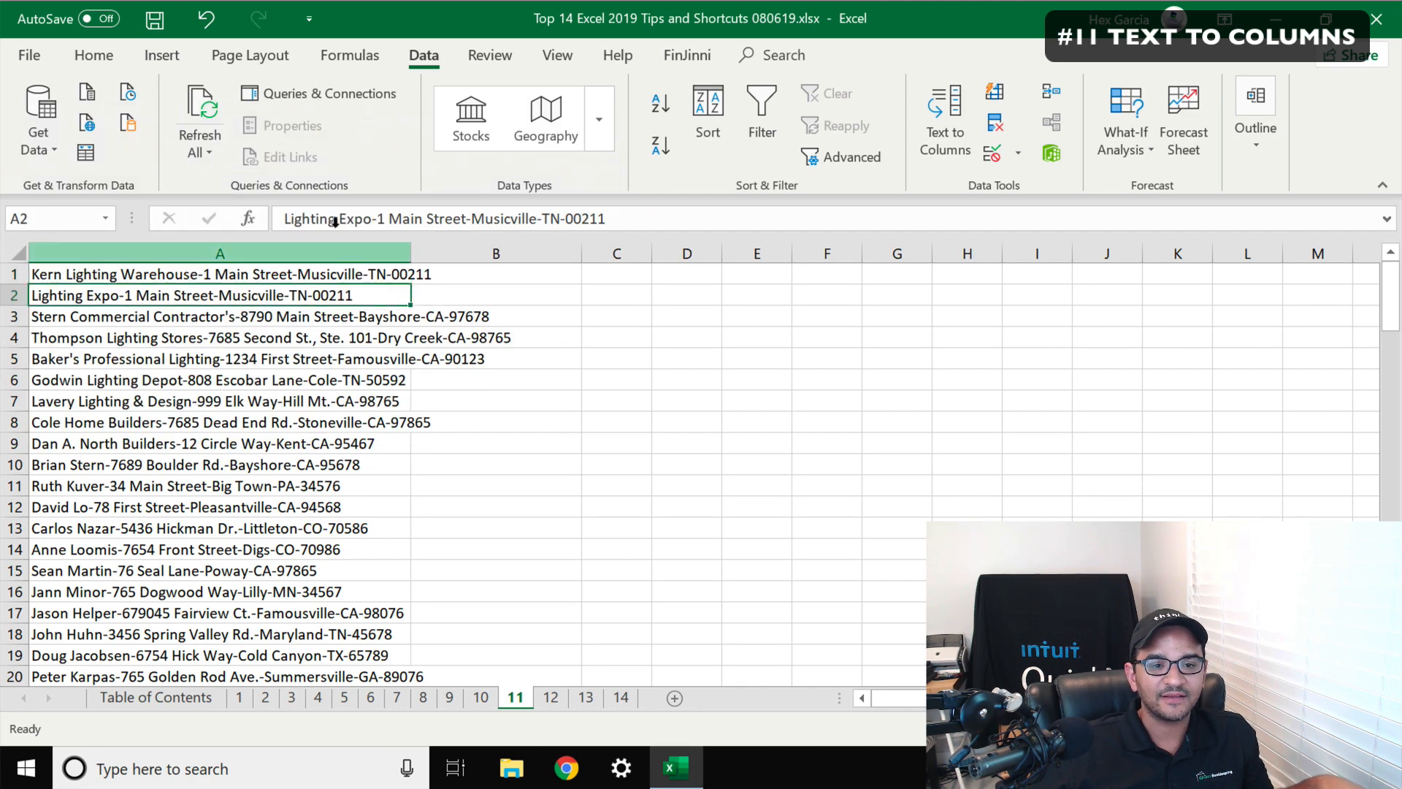
{"action": "left_click", "coordinate": [381, 219]}
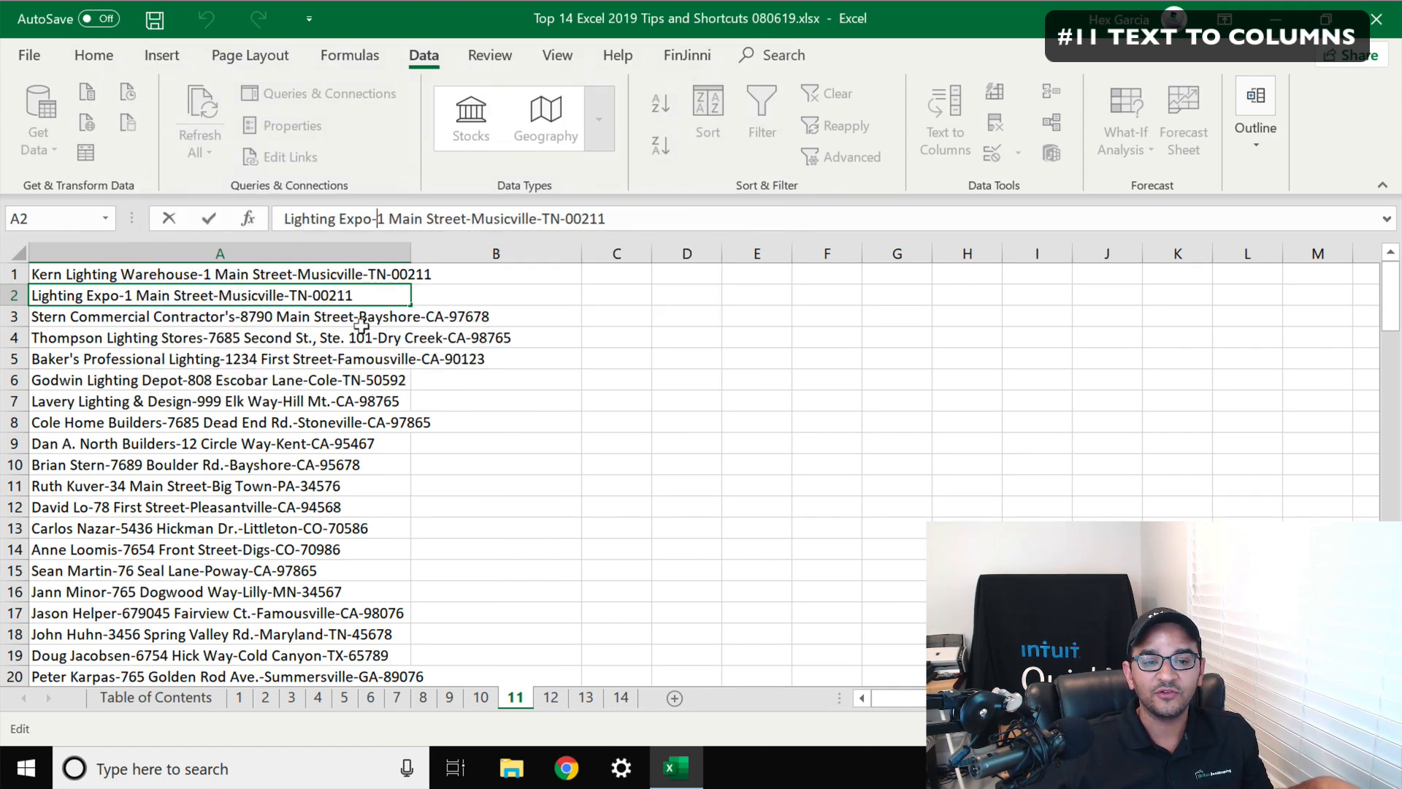
{"action": "left_click", "coordinate": [328, 358]}
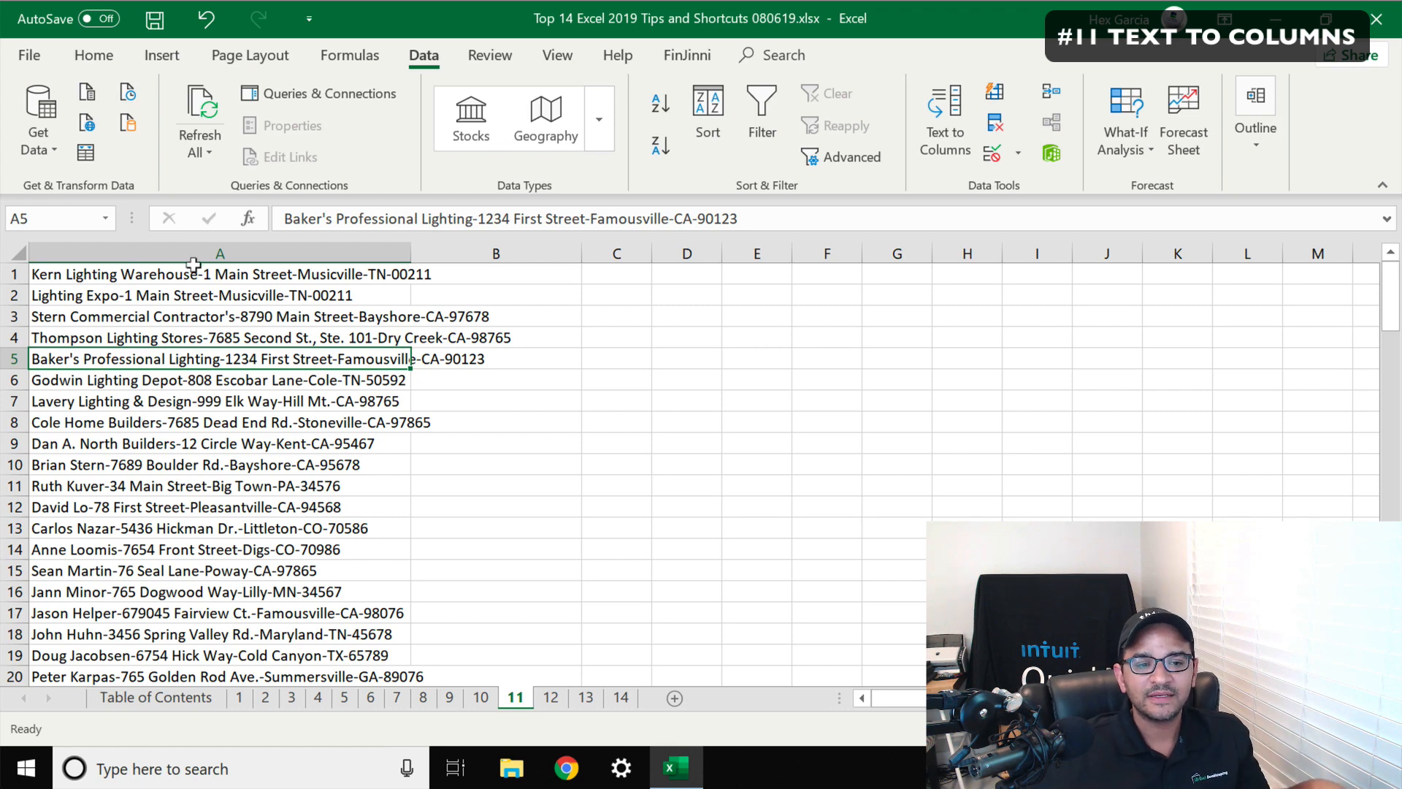
Select column A and open Text to Columns, keeping the Delimited data type
{"action": "left_click", "coordinate": [125, 265]}
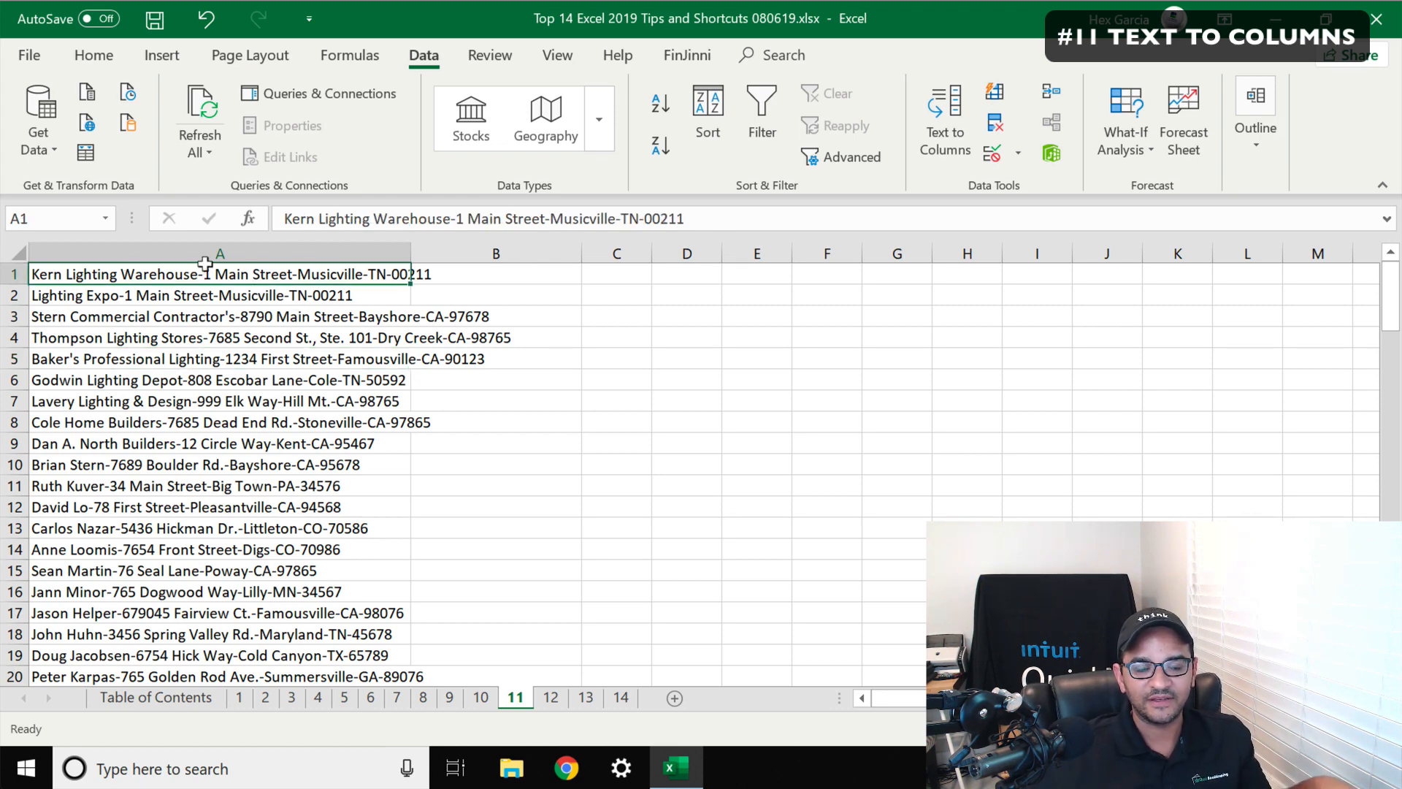
{"action": "scroll", "coordinate": [180, 359], "scroll_direction": "down", "scroll_amount": 6}
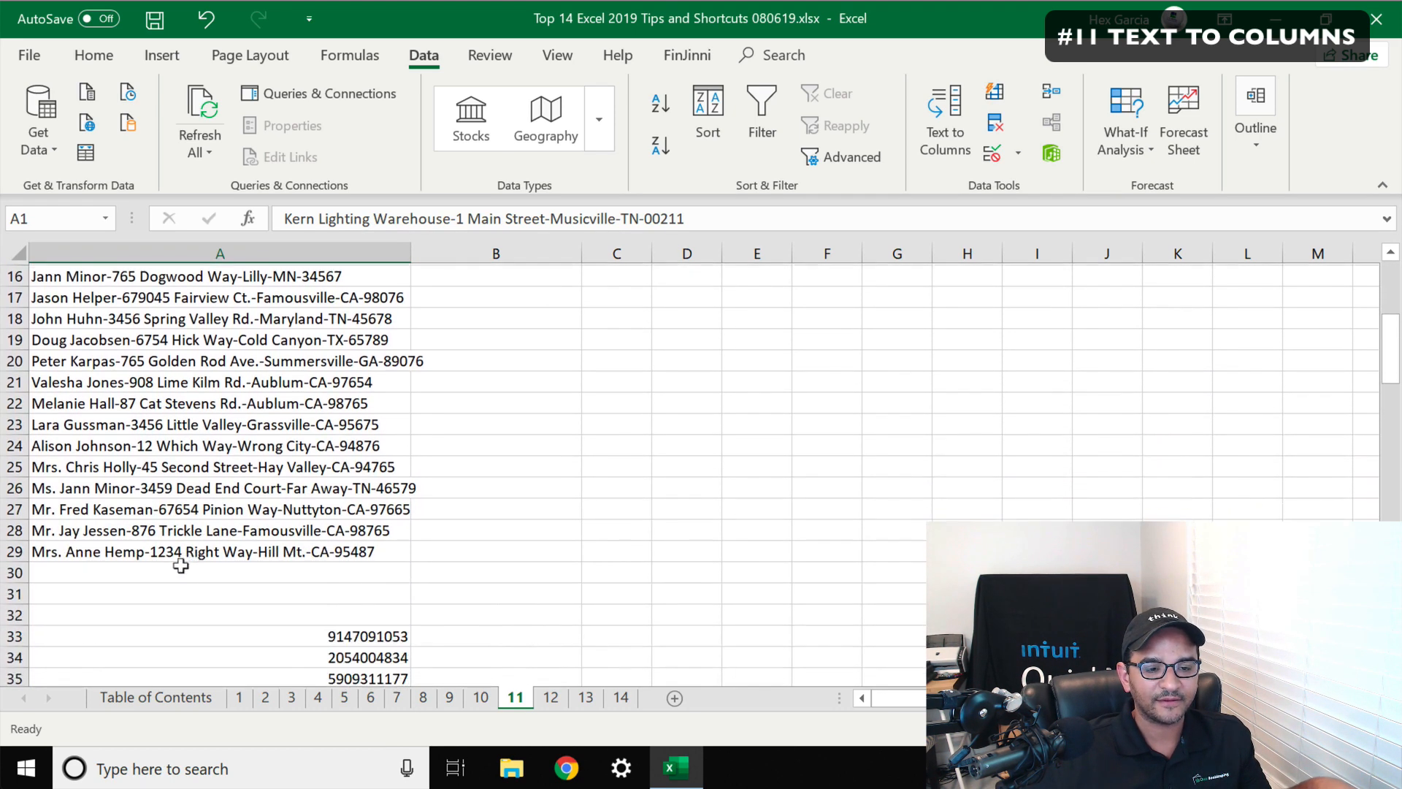
{"action": "left_click", "coordinate": [170, 485], "text": "shift"}
{"action": "scroll", "coordinate": [222, 444], "scroll_direction": "up", "scroll_amount": 6}
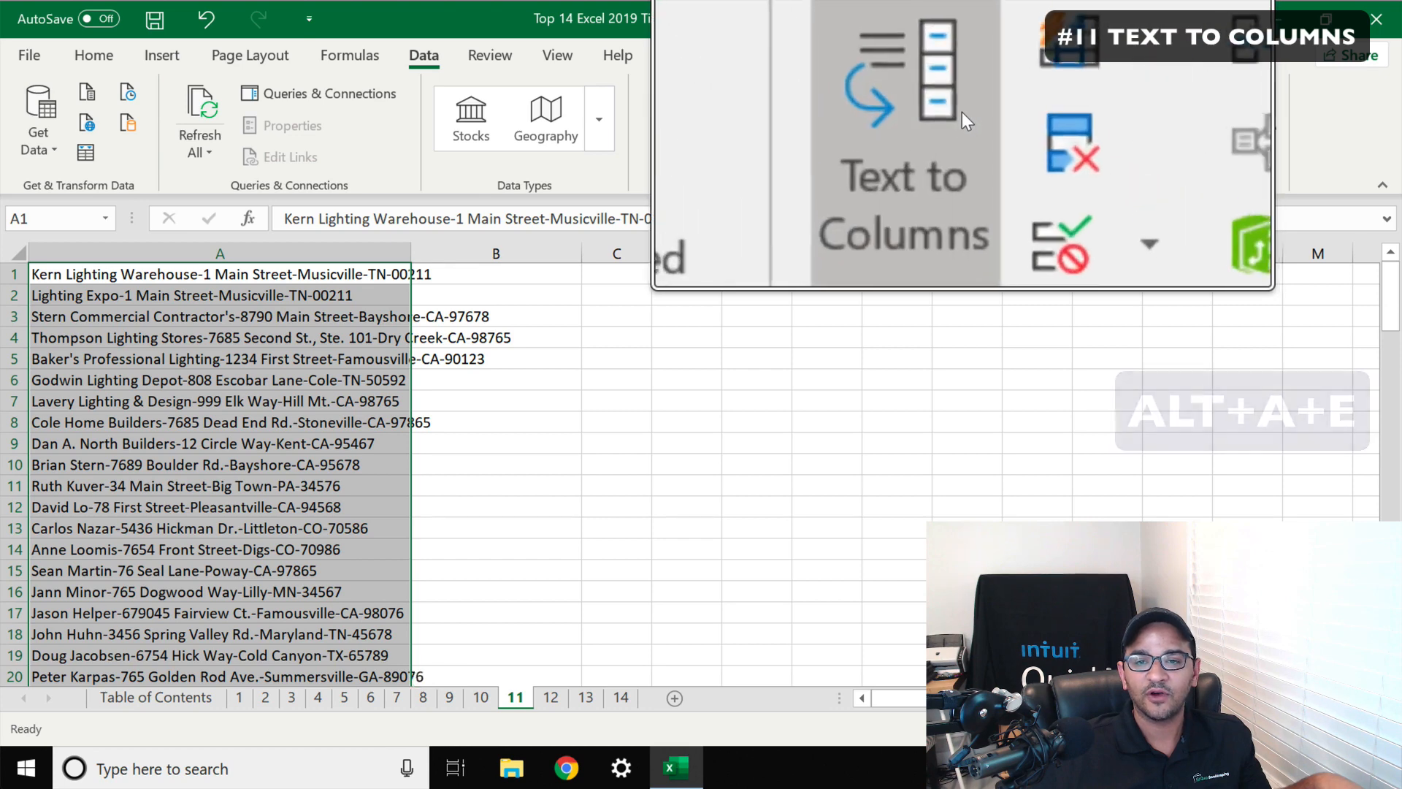
{"action": "key", "text": "ctrl+q"}
{"action": "key", "text": "alt"}
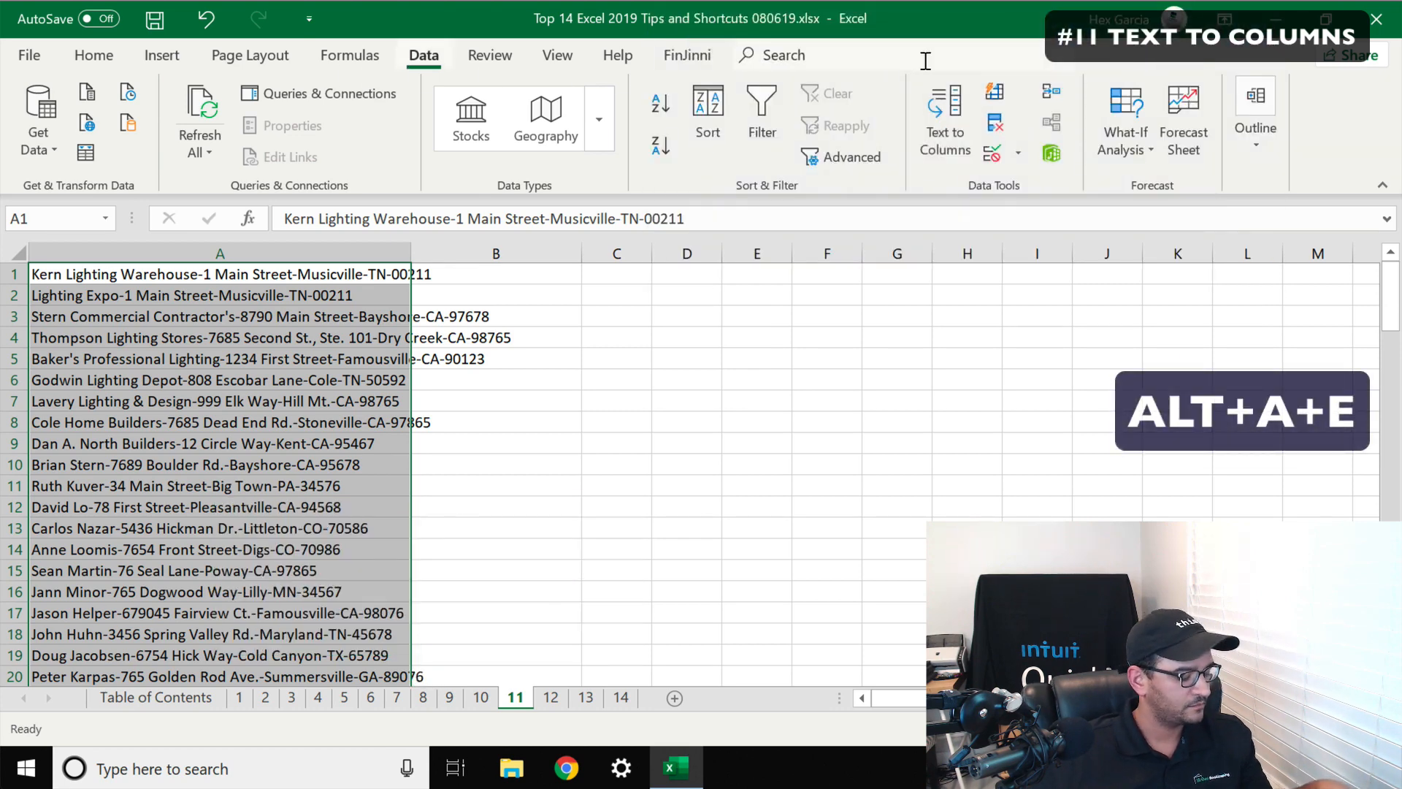
{"action": "key", "text": "a"}
{"action": "key", "text": "e"}
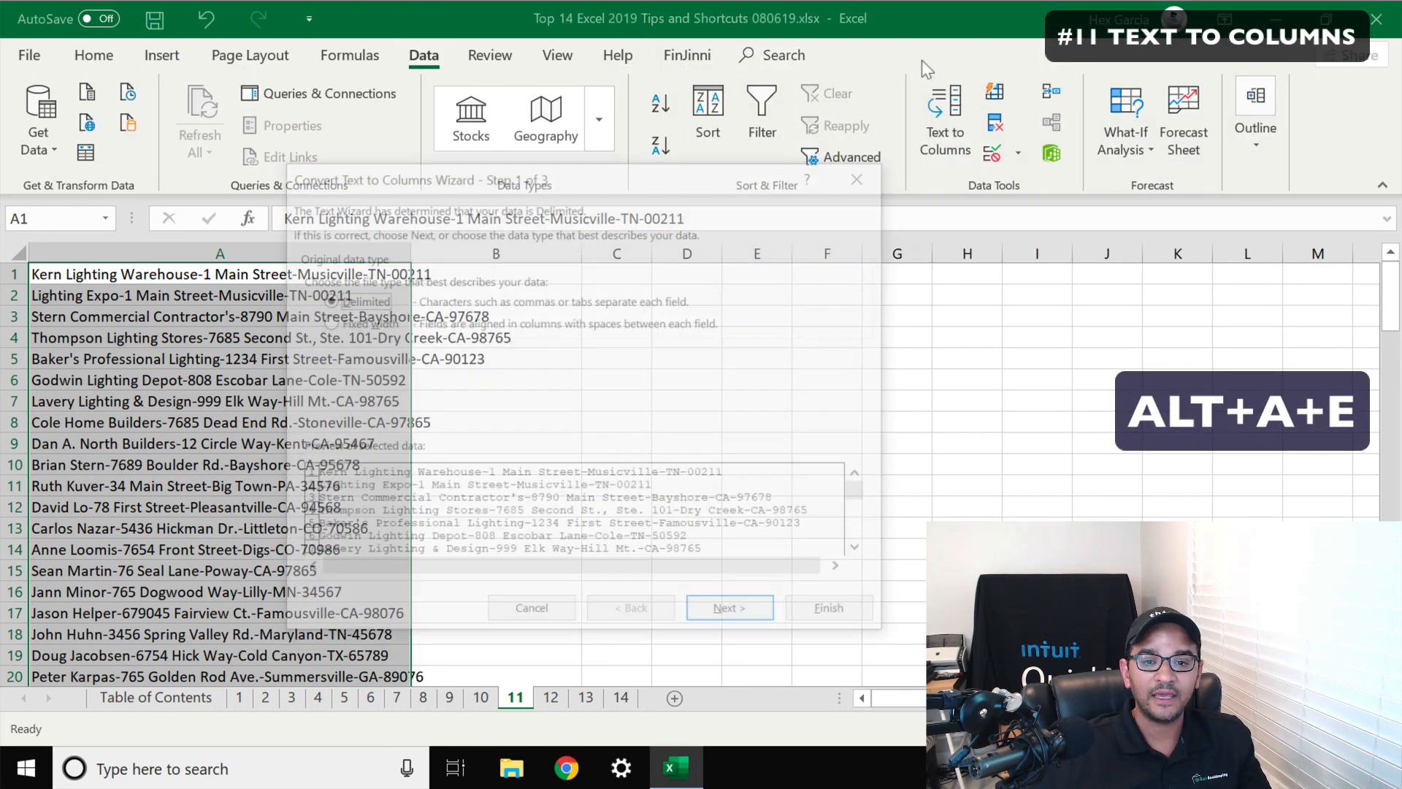
{"action": "left_click_drag", "start_coordinate": [511, 186], "coordinate": [754, 188]}
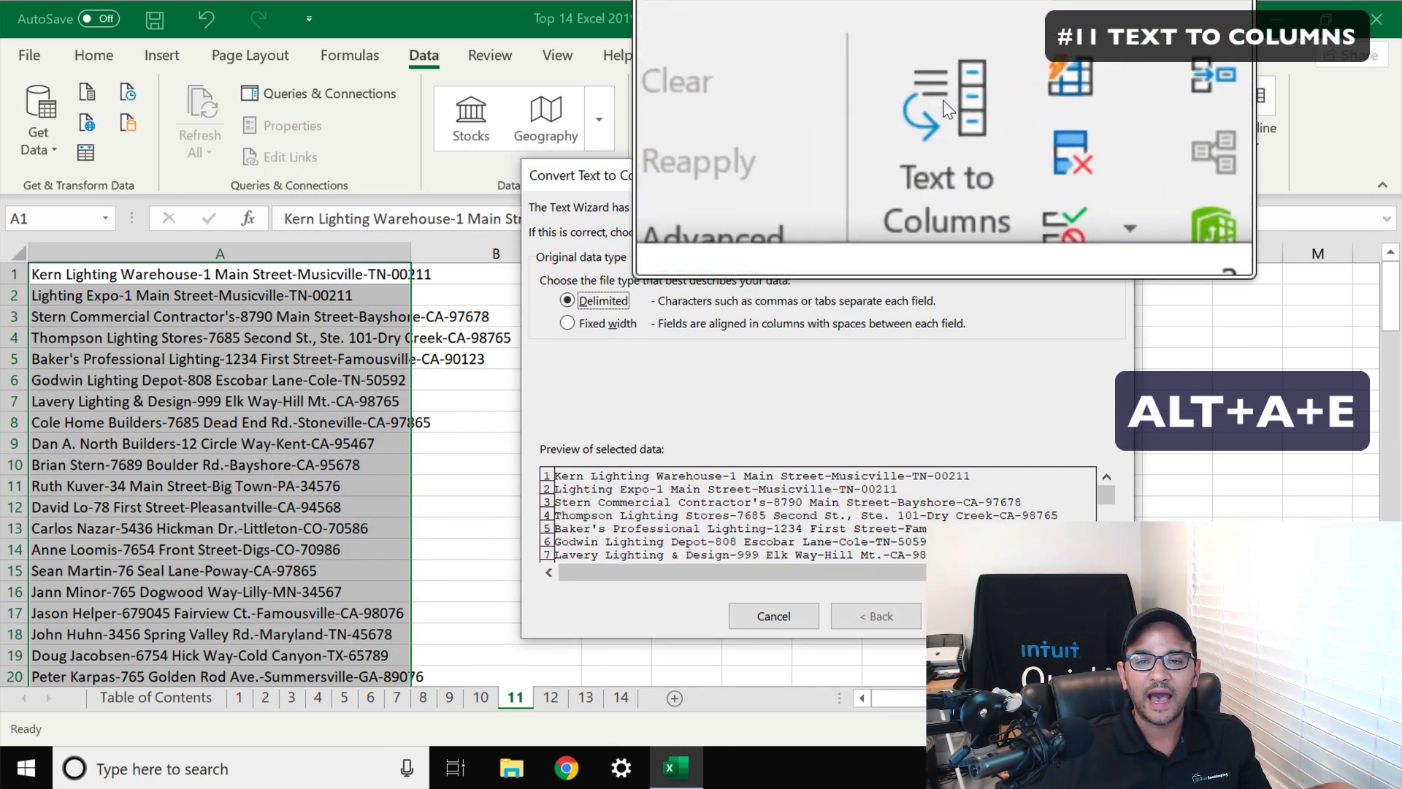
{"action": "left_click_drag", "start_coordinate": [816, 182], "coordinate": [733, 199]}
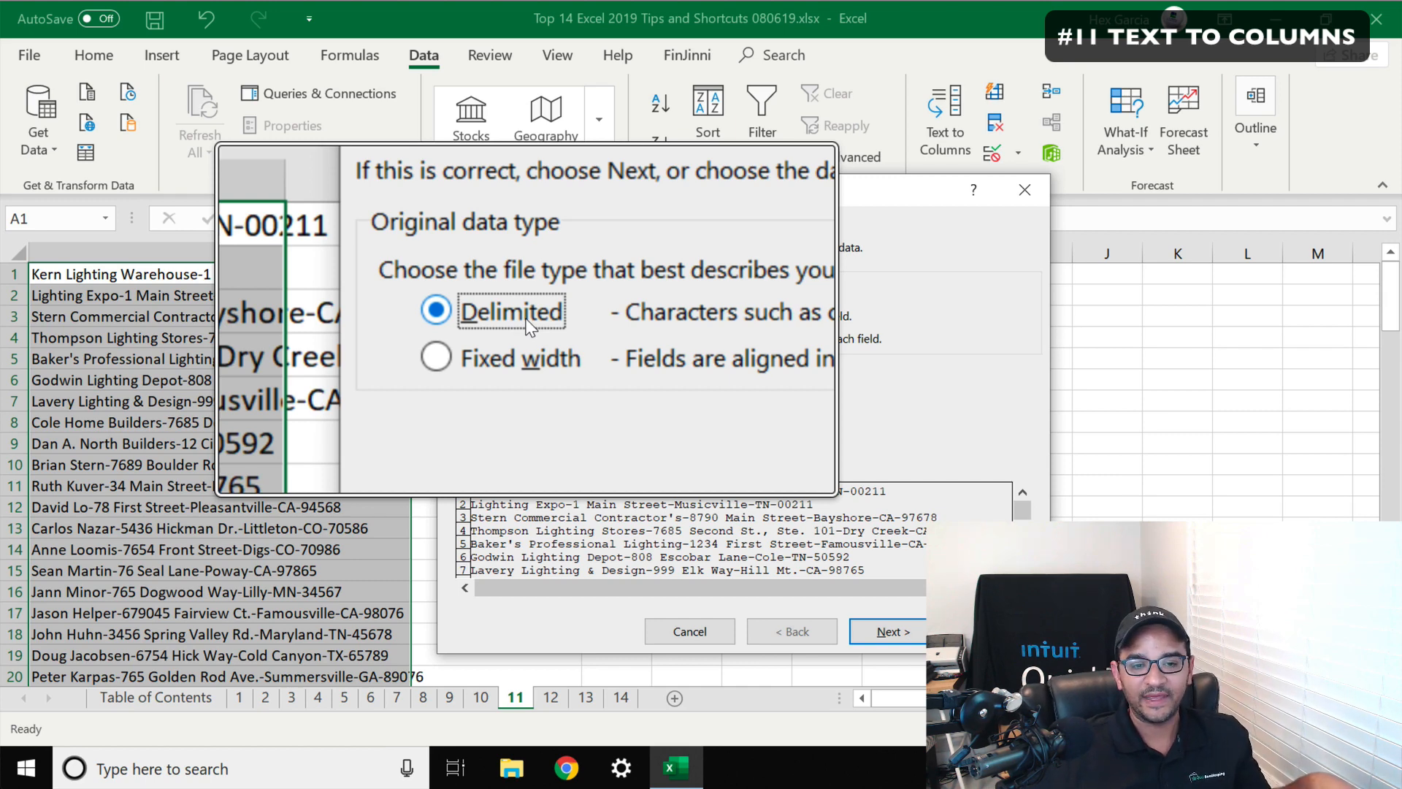
{"action": "left_click", "coordinate": [892, 634]}
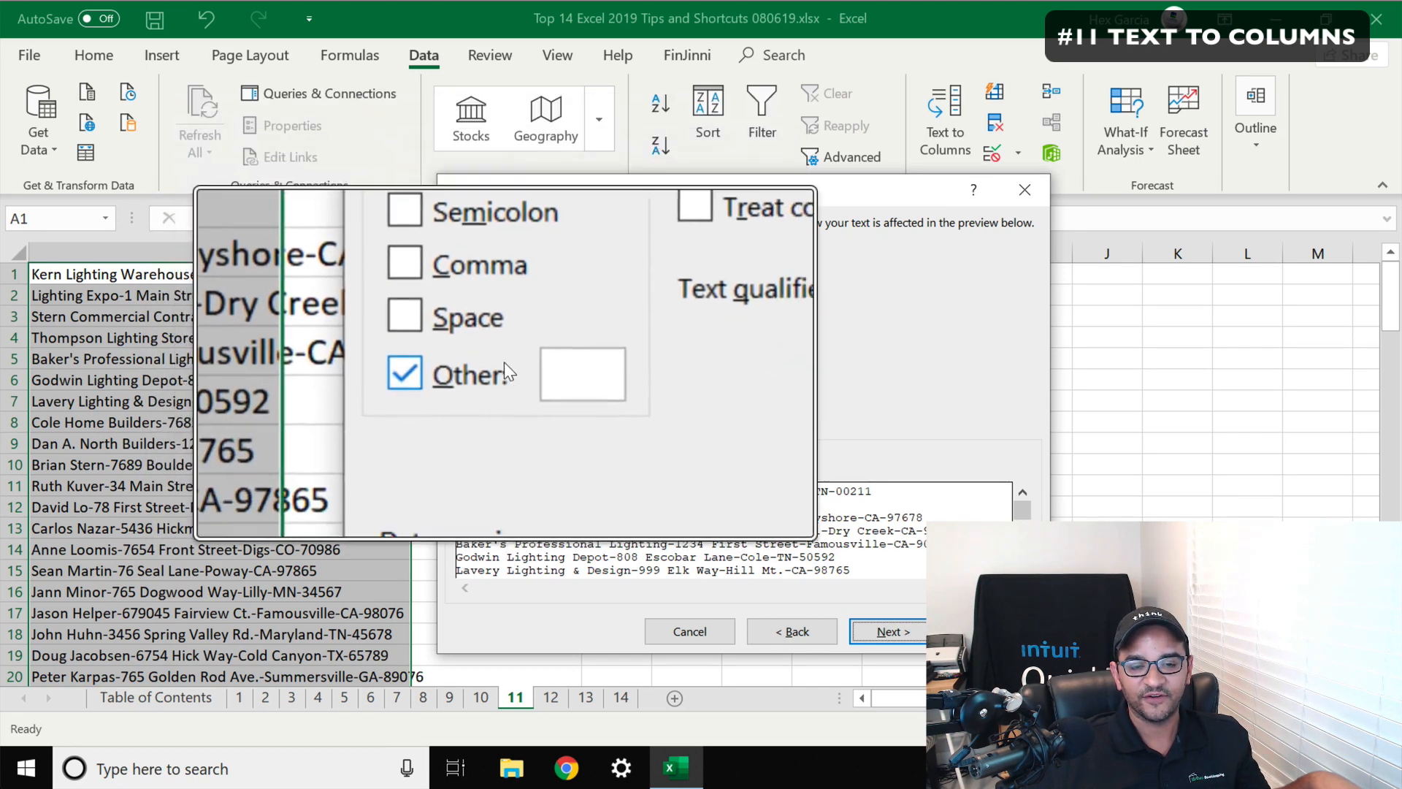
Set the delimiter to Other with a dash character and complete splitting the address text into columns
{"action": "left_click", "coordinate": [533, 370]}
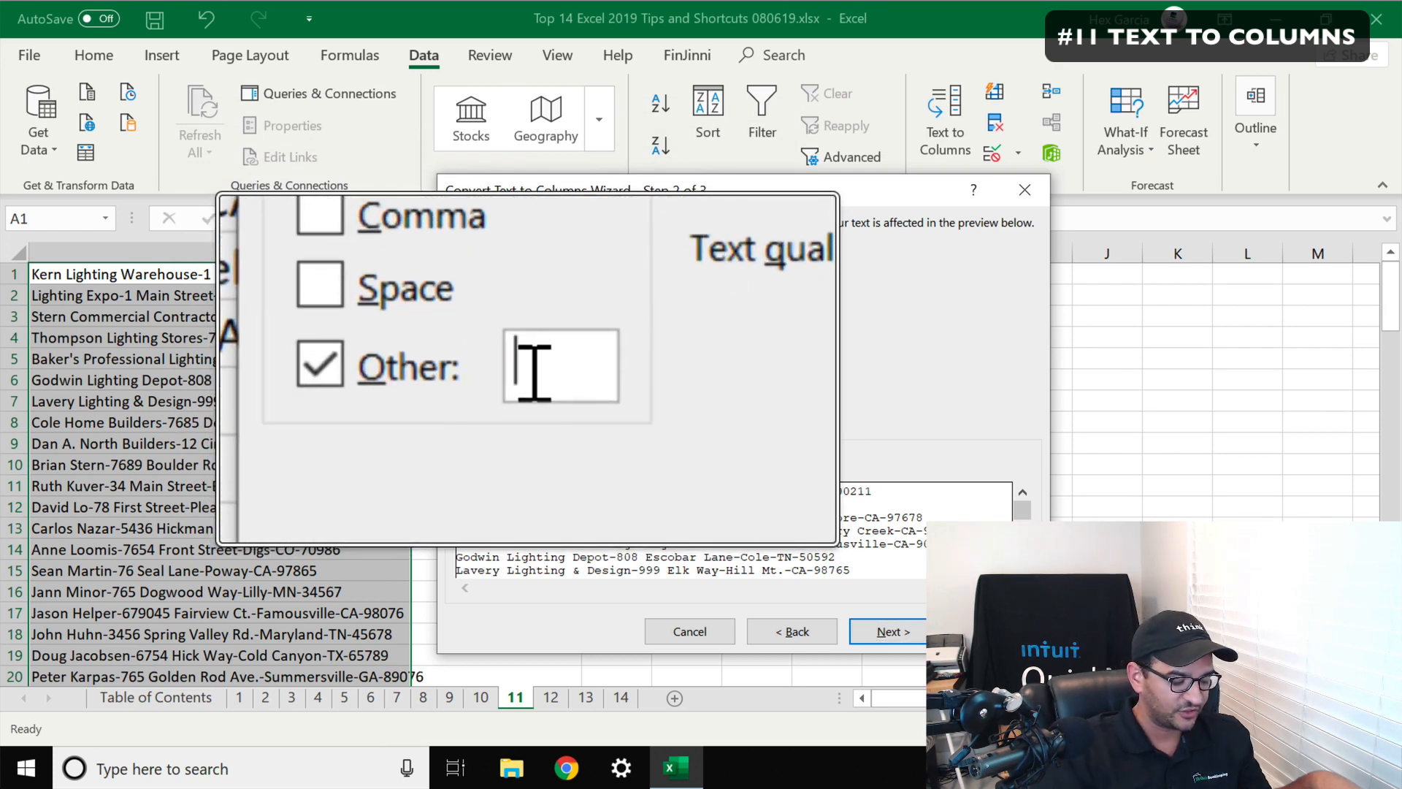
{"action": "type", "text": "-"}
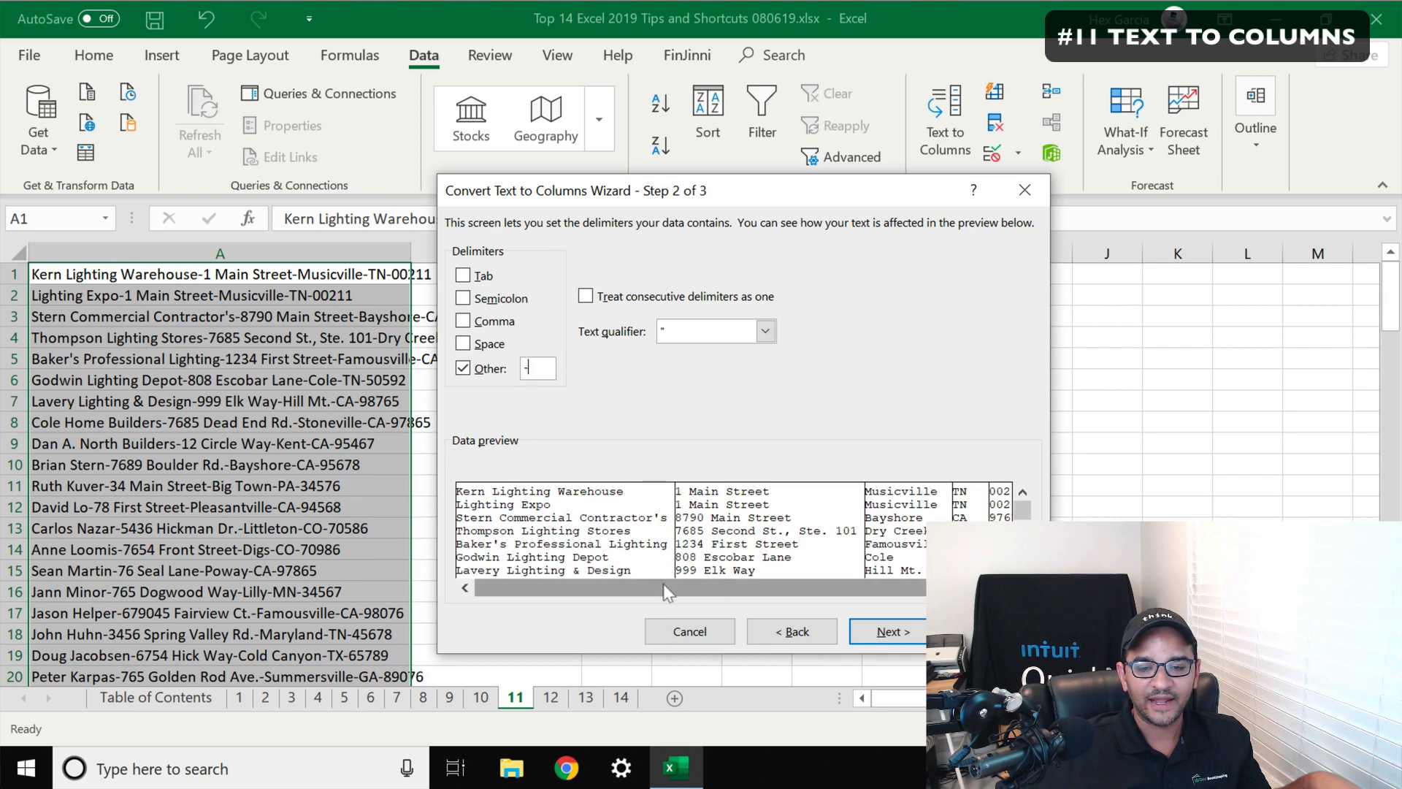
{"action": "left_click_drag", "start_coordinate": [793, 597], "coordinate": [869, 598]}
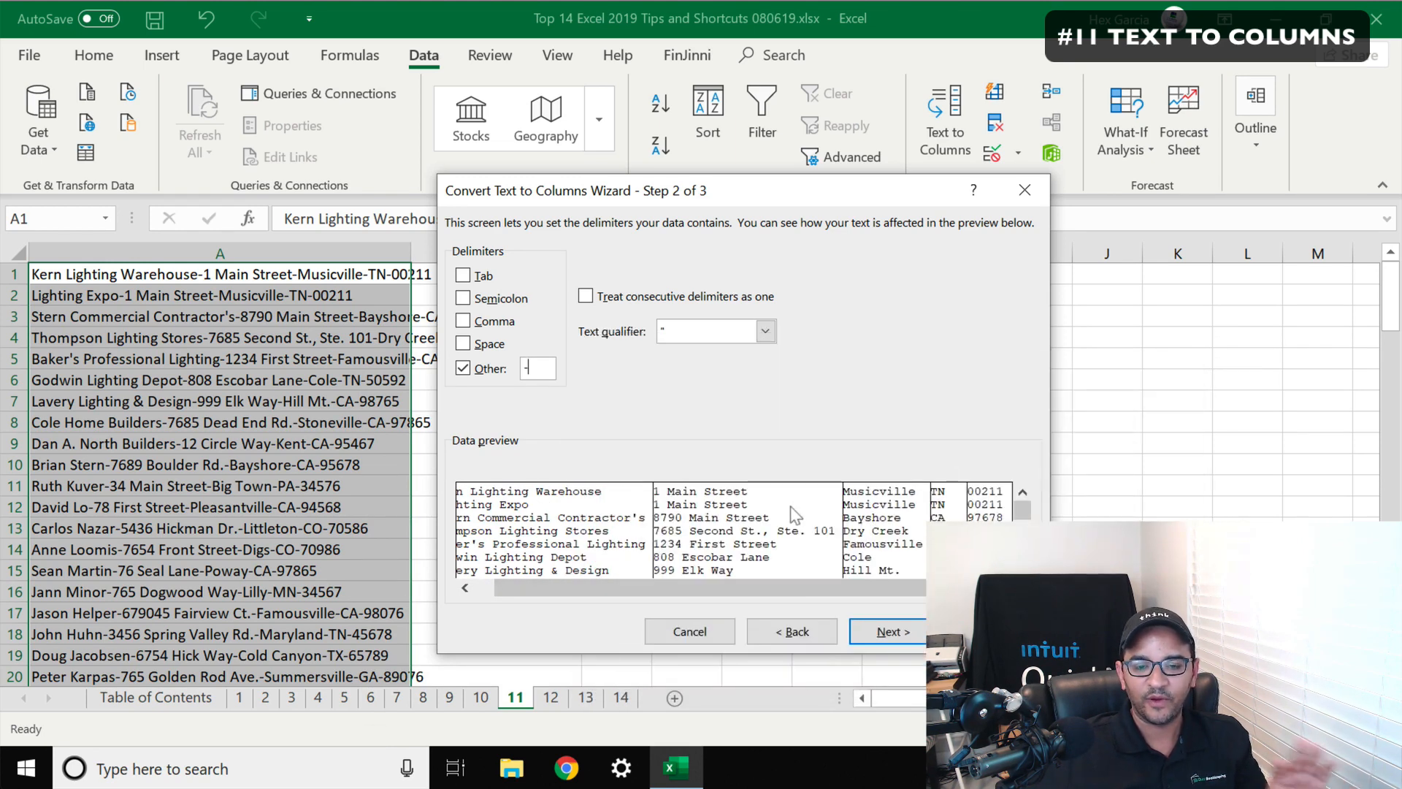
{"action": "left_click", "coordinate": [887, 631]}
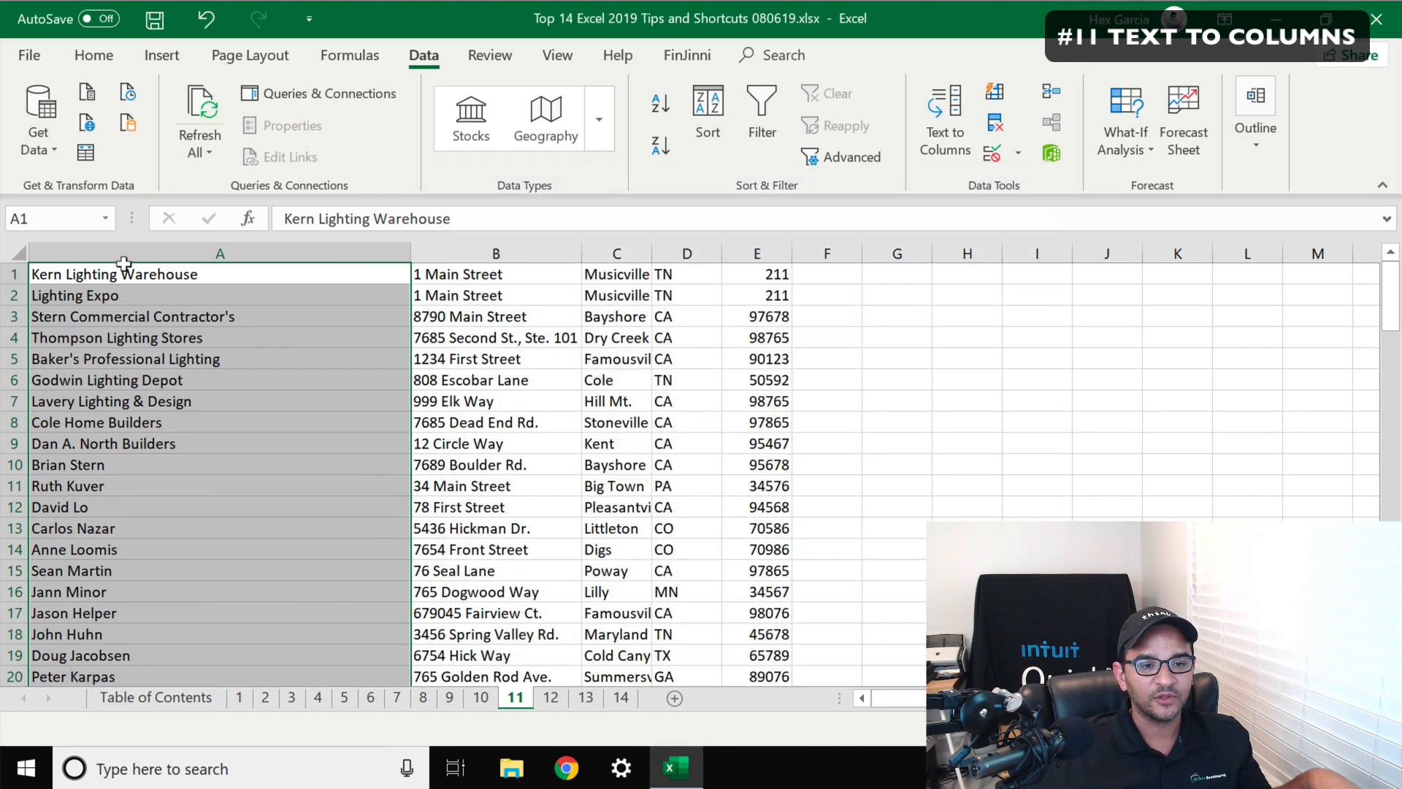
Select the numbers in A33:A52 and start Text to Columns with the Fixed width data type
{"action": "left_click_drag", "start_coordinate": [124, 257], "coordinate": [768, 235]}
{"action": "left_click", "coordinate": [845, 314]}
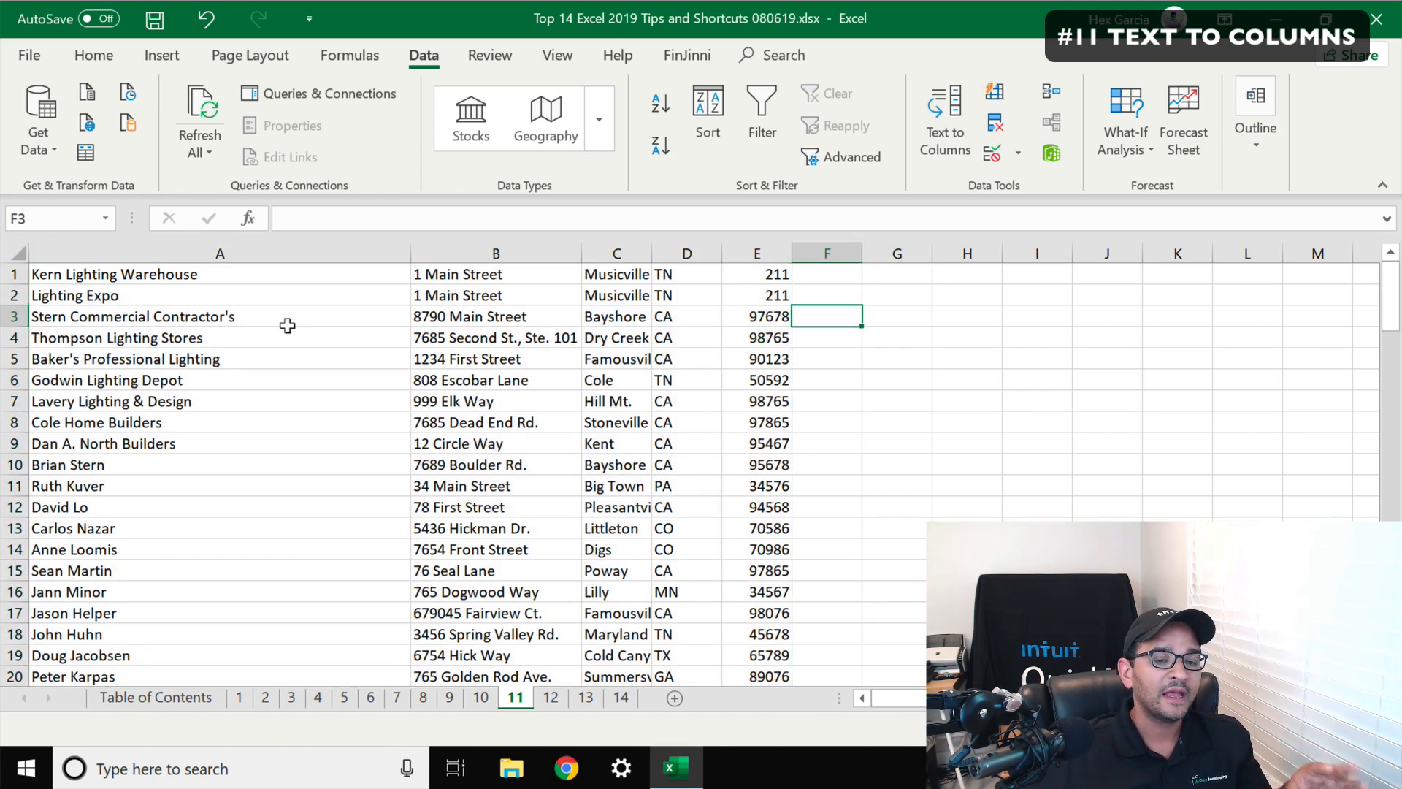
{"action": "scroll", "coordinate": [291, 353], "scroll_direction": "down", "scroll_amount": 10}
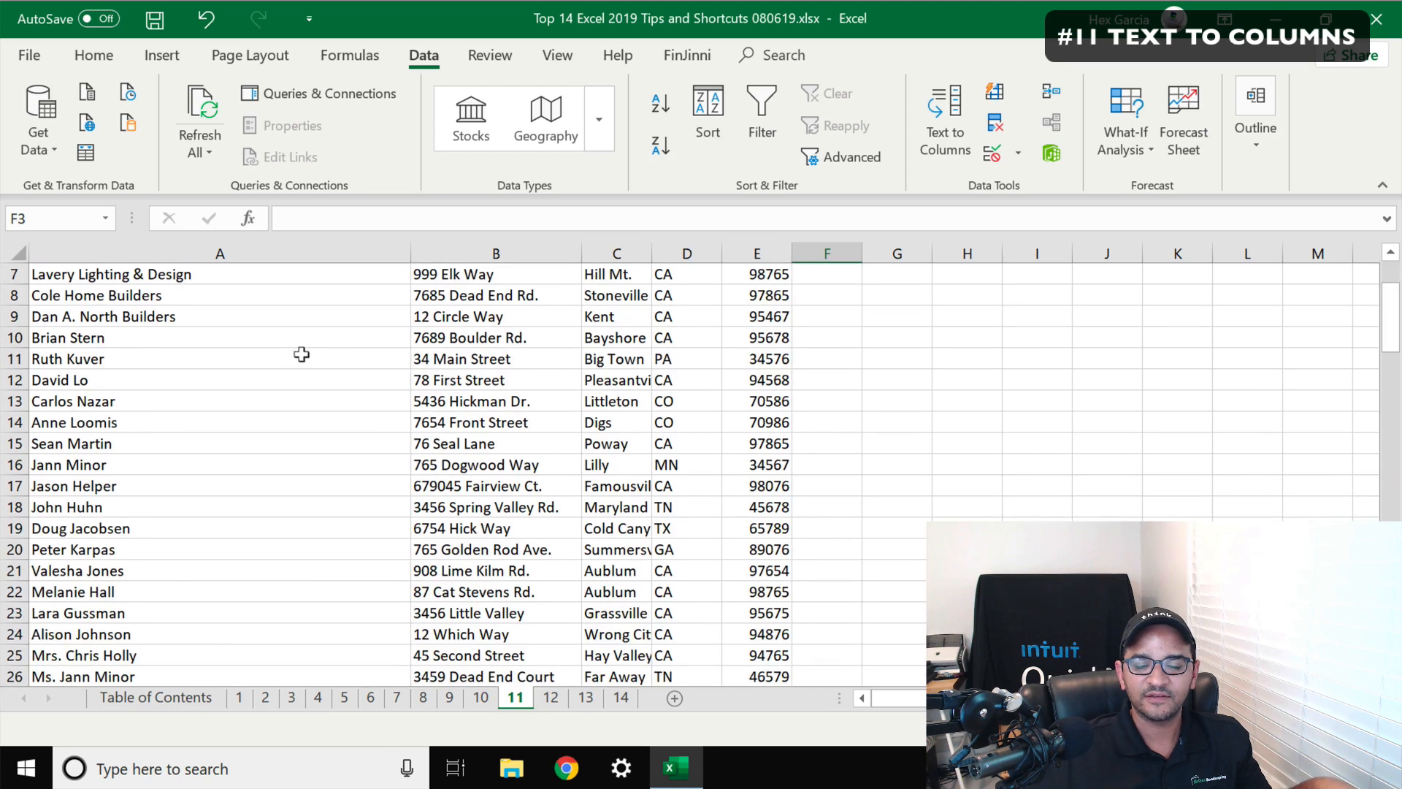
{"action": "scroll", "coordinate": [338, 359], "scroll_direction": "down", "scroll_amount": 1}
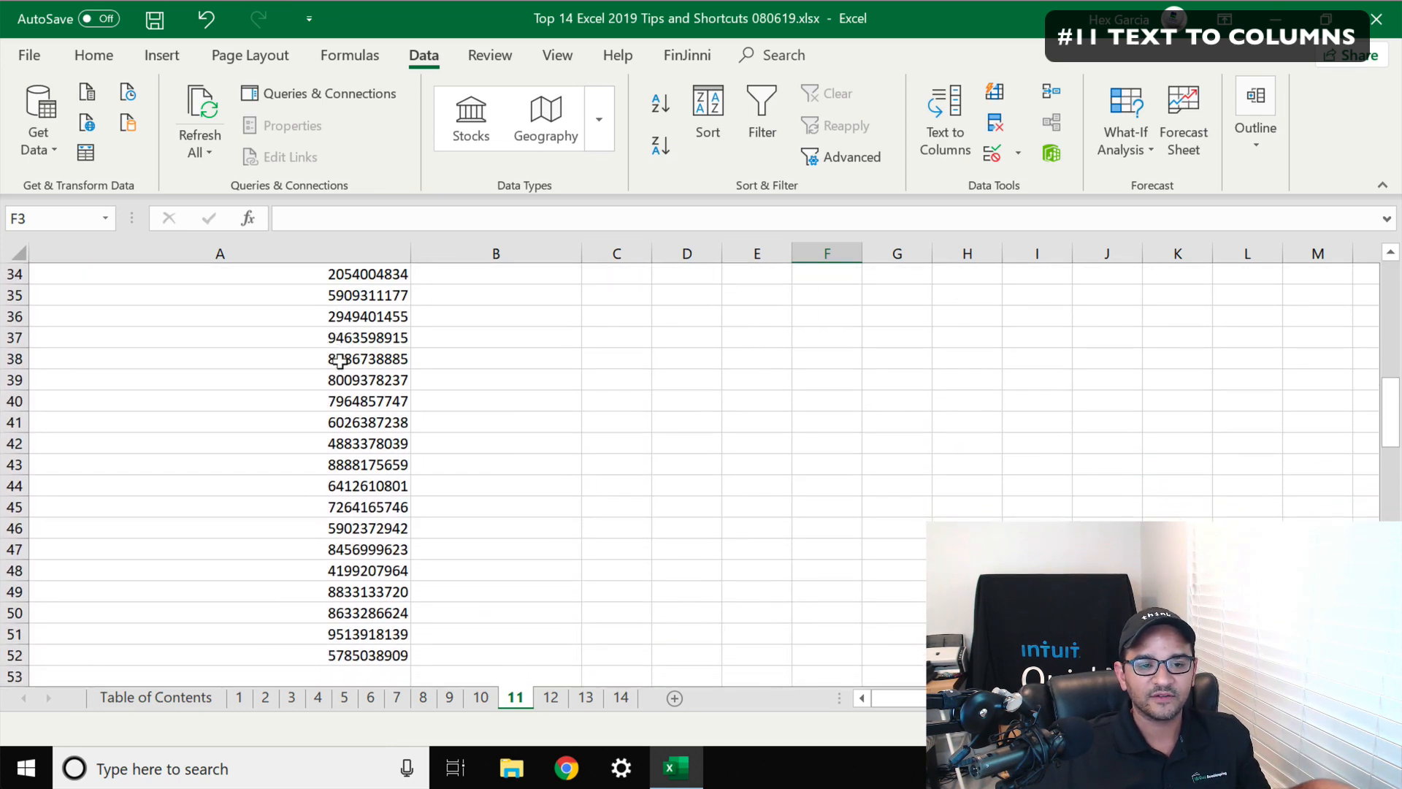
{"action": "scroll", "coordinate": [340, 360], "scroll_direction": "up", "scroll_amount": 1}
{"action": "left_click", "coordinate": [351, 316]}
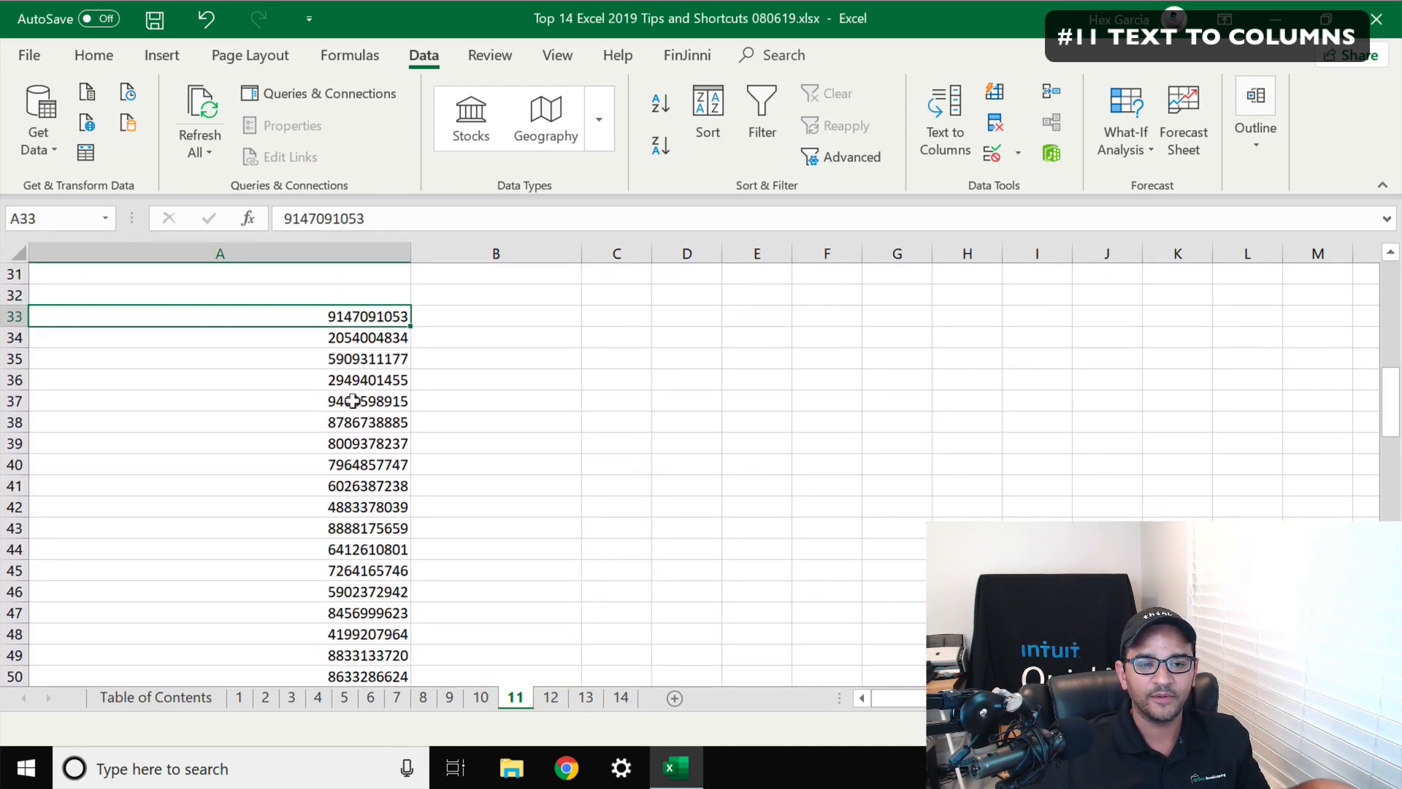
{"action": "scroll", "coordinate": [362, 605], "scroll_direction": "down", "scroll_amount": 1}
{"action": "left_click", "coordinate": [354, 646], "text": "shift"}
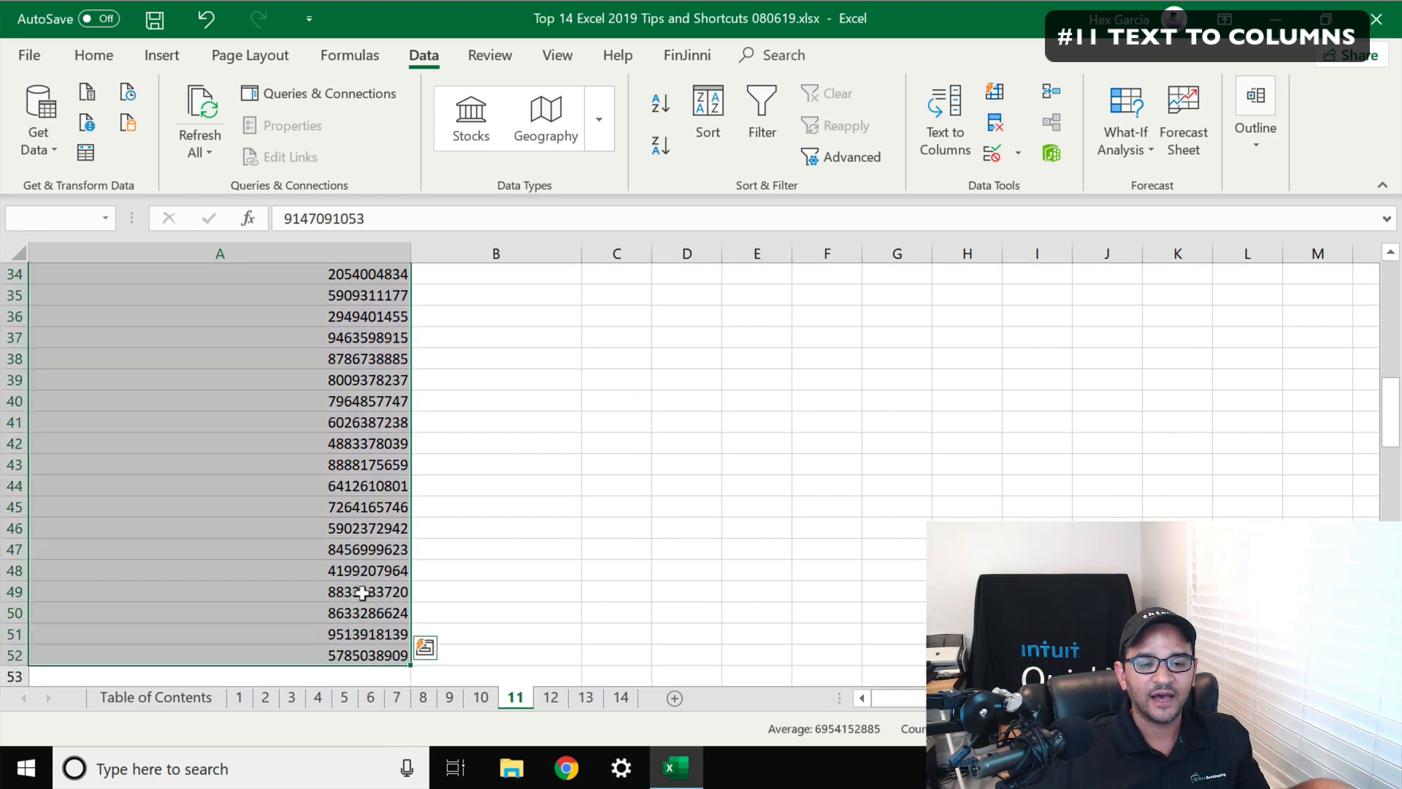
{"action": "scroll", "coordinate": [369, 449], "scroll_direction": "up", "scroll_amount": 1}
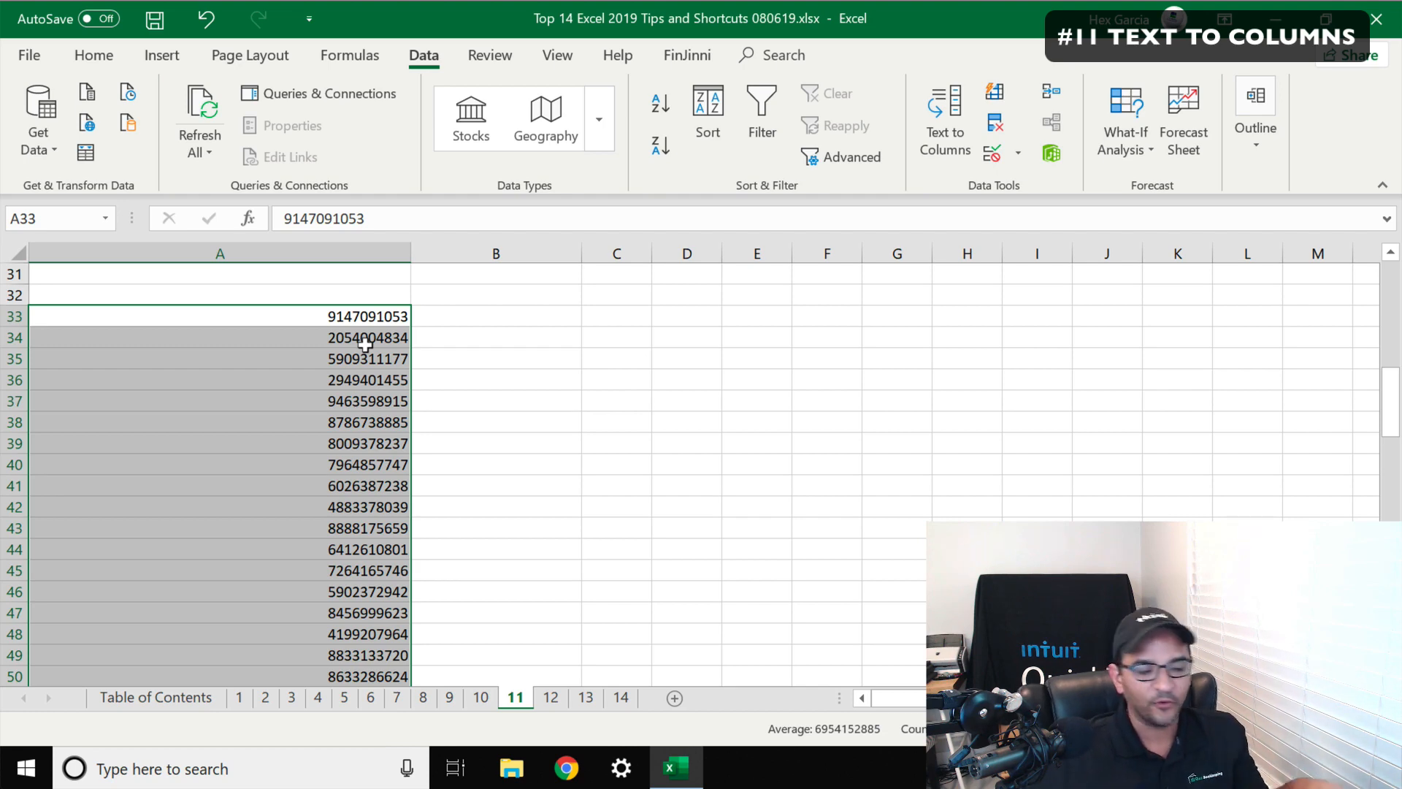
{"action": "key", "text": "alt"}
{"action": "key", "text": "a"}
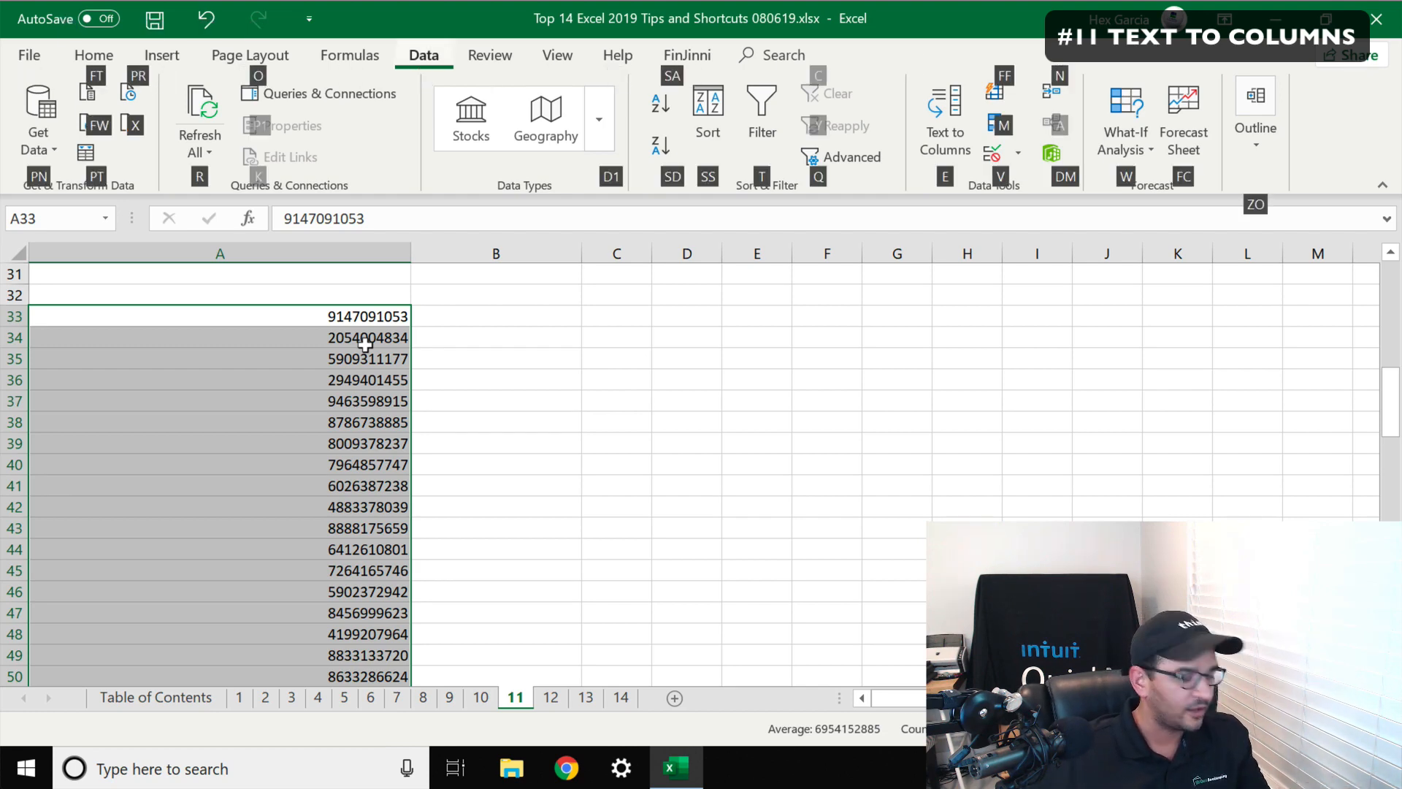
{"action": "key", "text": "e"}
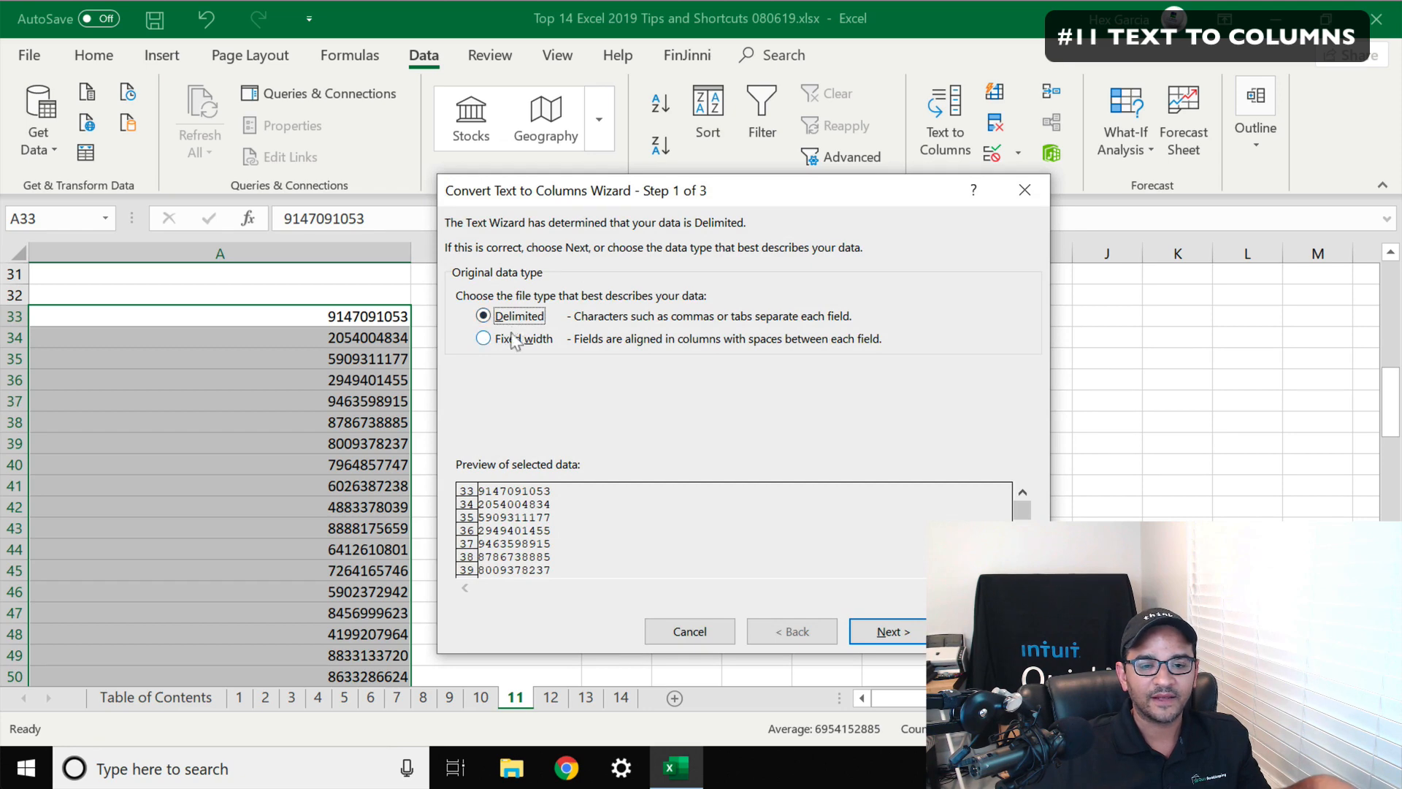
{"action": "left_click", "coordinate": [513, 340]}
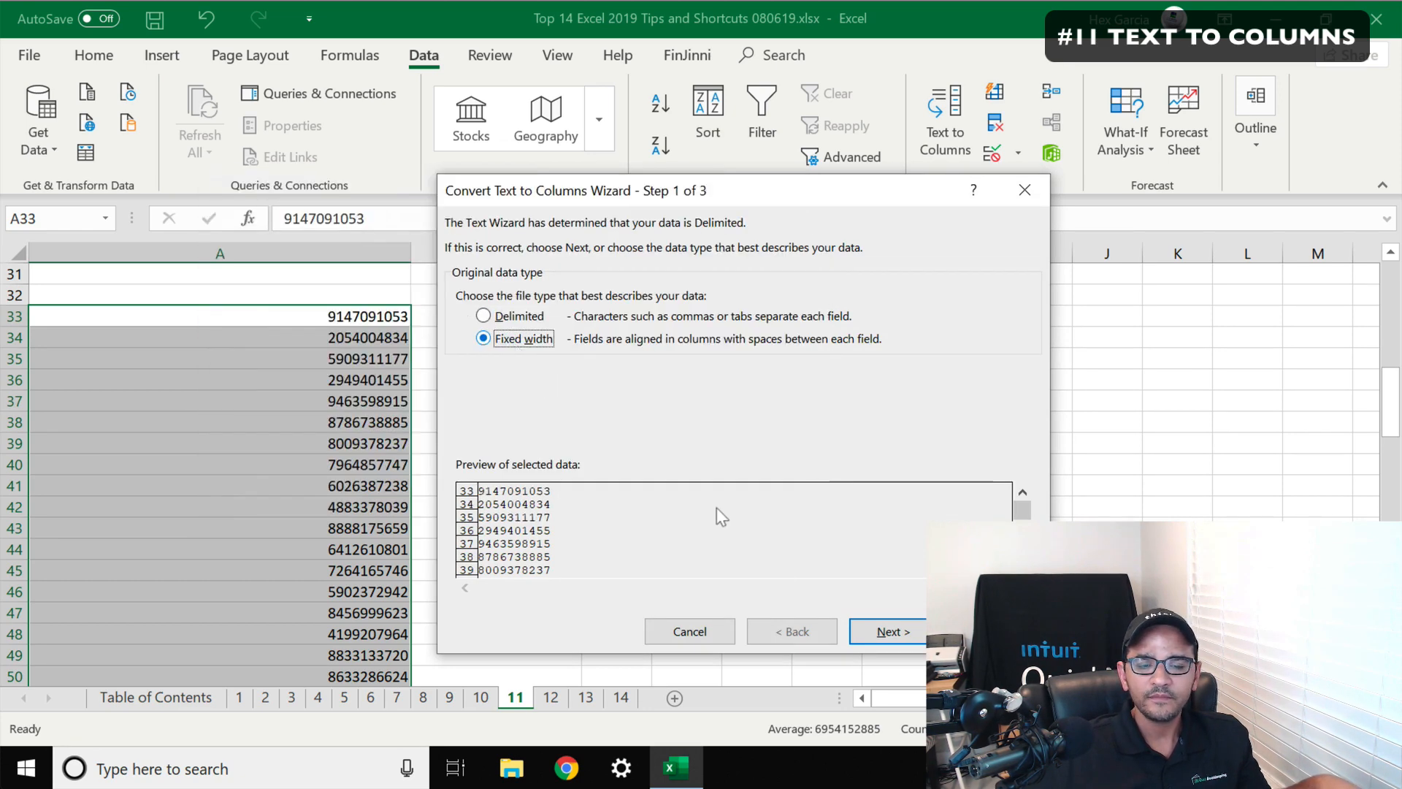
{"action": "left_click", "coordinate": [890, 633]}
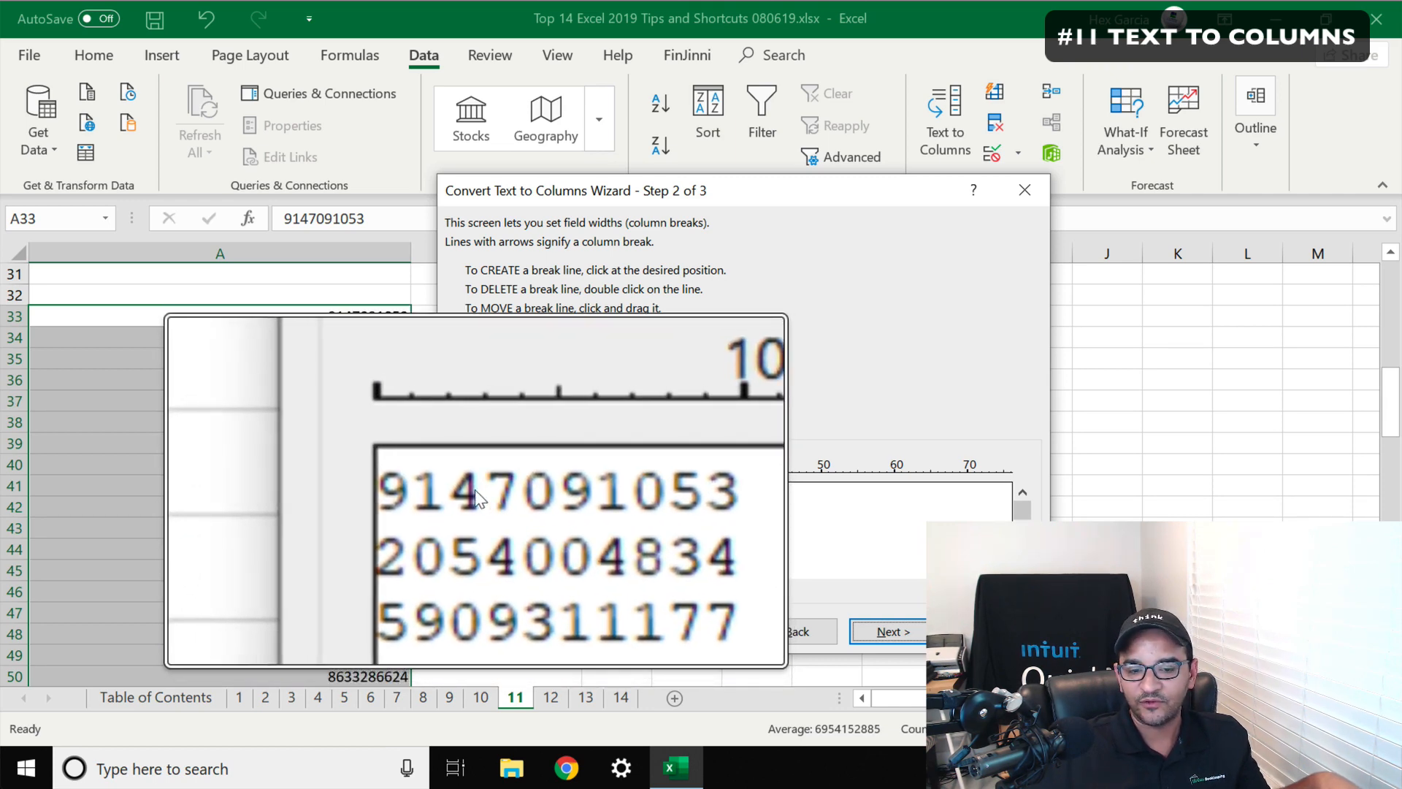
Insert column breaks after the third and sixth digits and finish splitting the numbers
{"action": "left_click", "coordinate": [475, 490]}
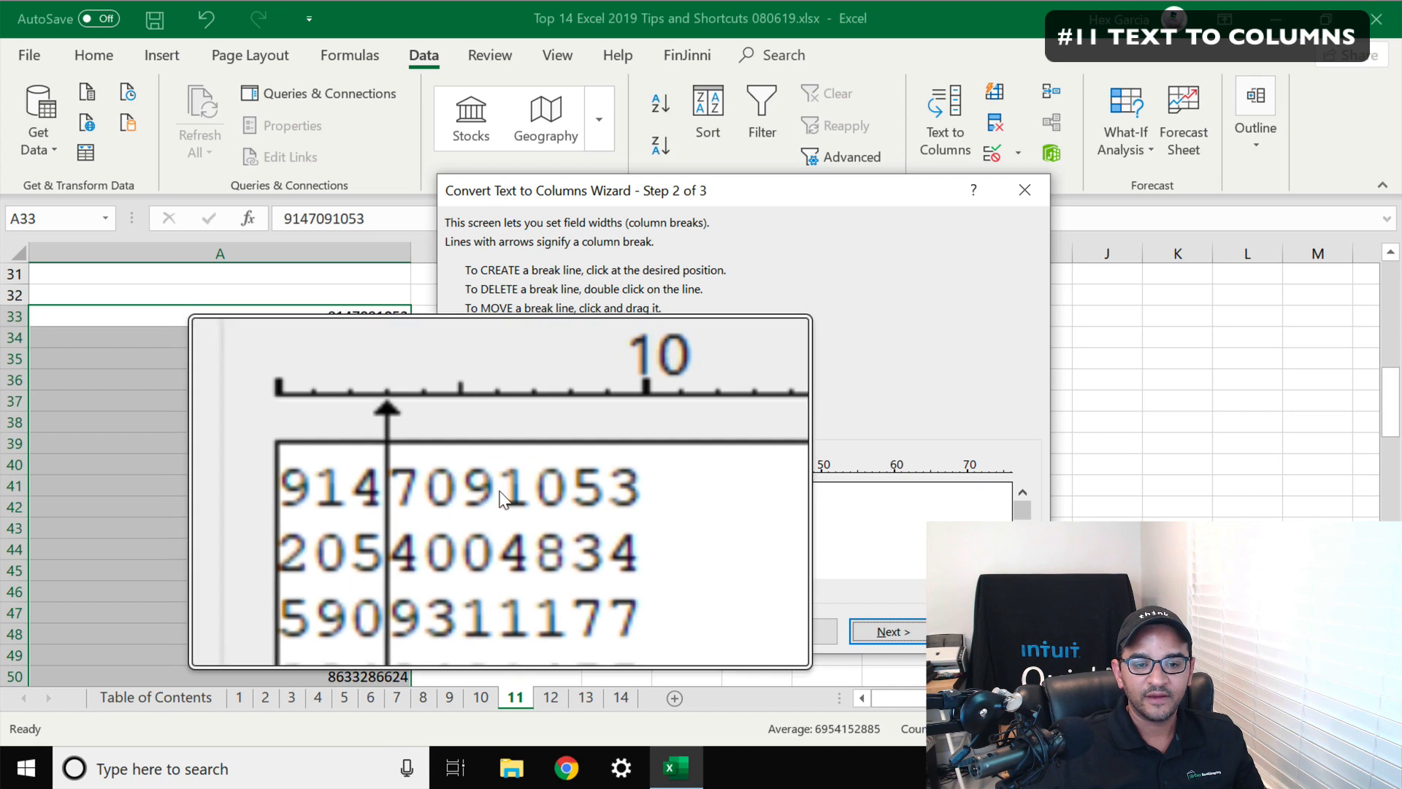
{"action": "left_click", "coordinate": [498, 488]}
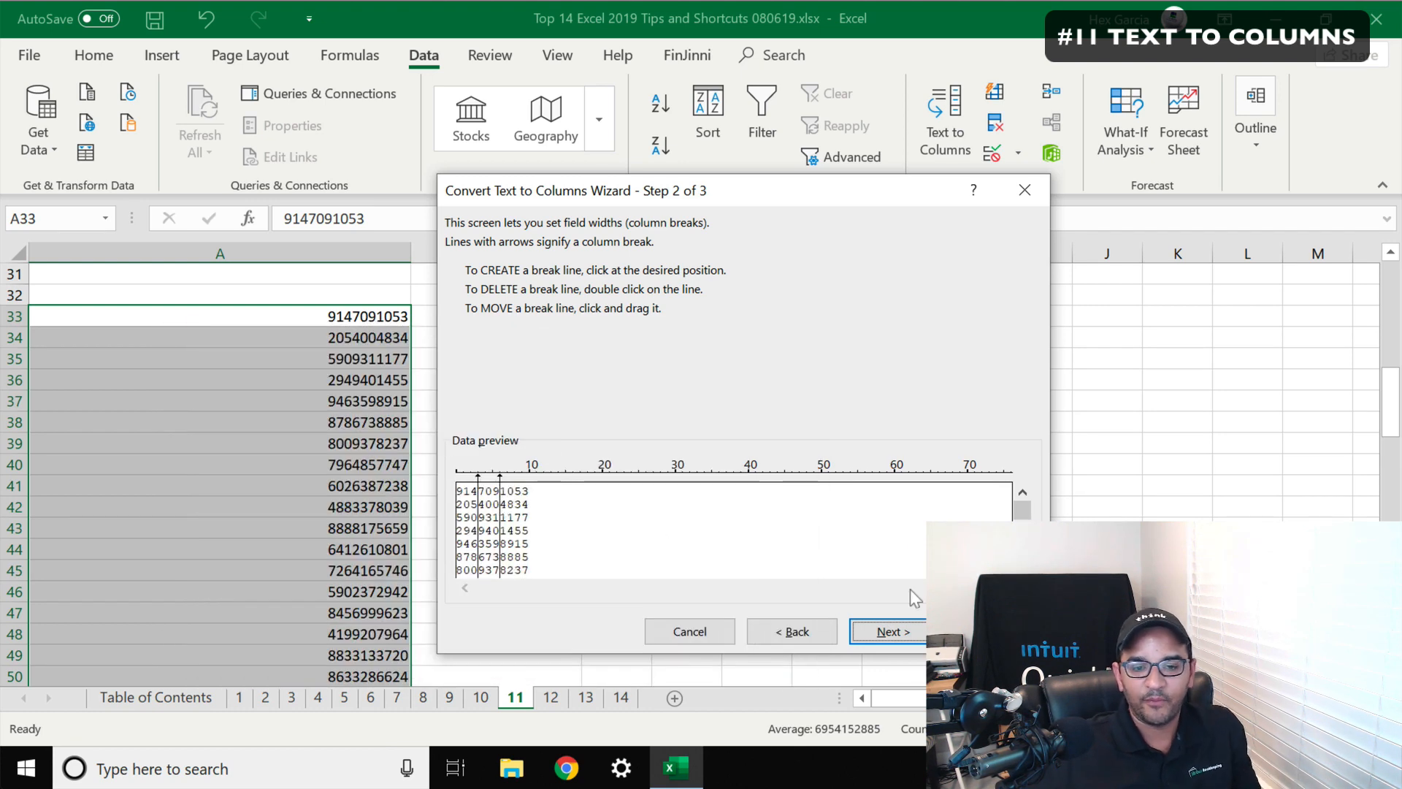
{"action": "left_click", "coordinate": [996, 631]}
{"action": "left_click", "coordinate": [539, 329]}
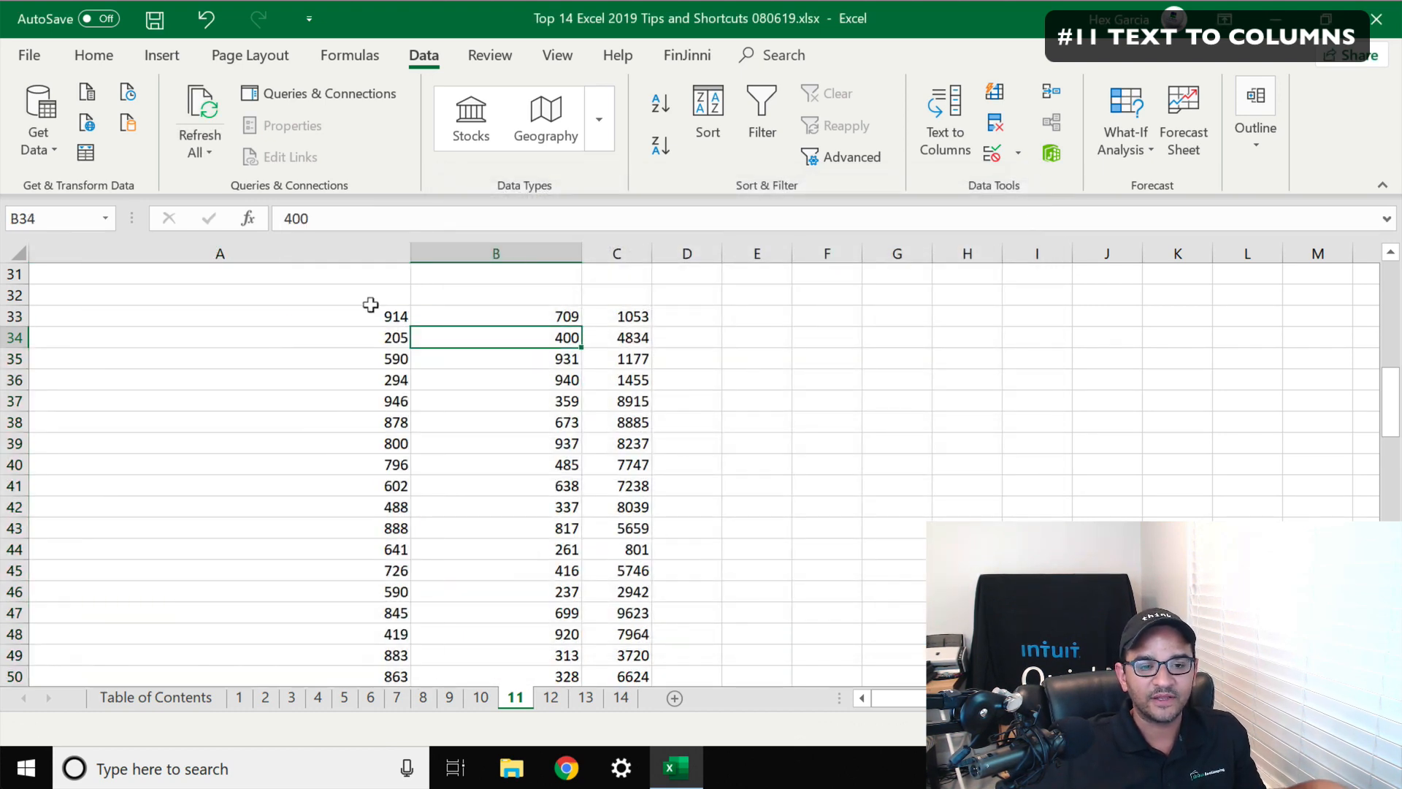
Select the split number pieces in columns A, B and C to review them
{"action": "left_click_drag", "start_coordinate": [370, 308], "coordinate": [620, 312]}
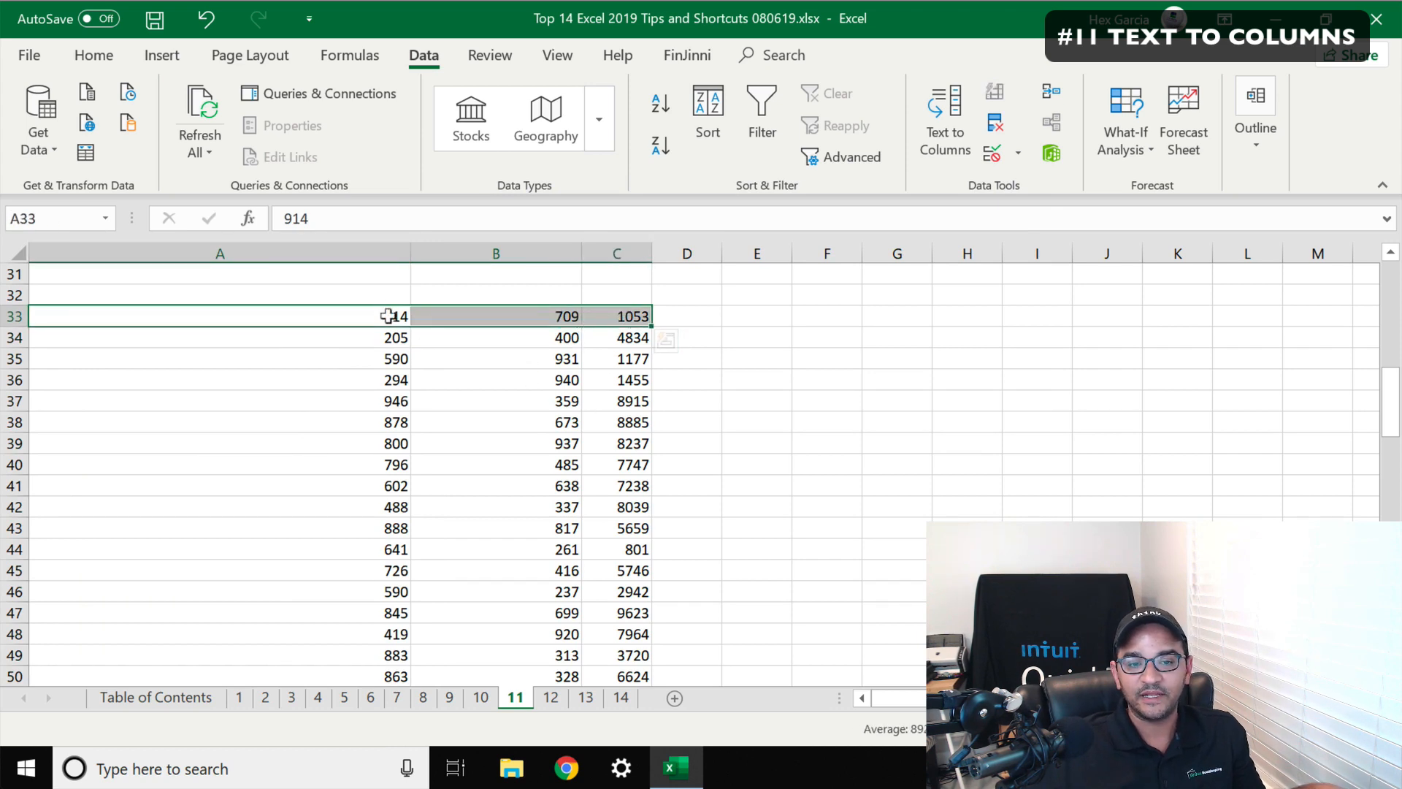
{"action": "left_click_drag", "start_coordinate": [383, 306], "coordinate": [394, 381]}
{"action": "left_click_drag", "start_coordinate": [555, 308], "coordinate": [544, 402]}
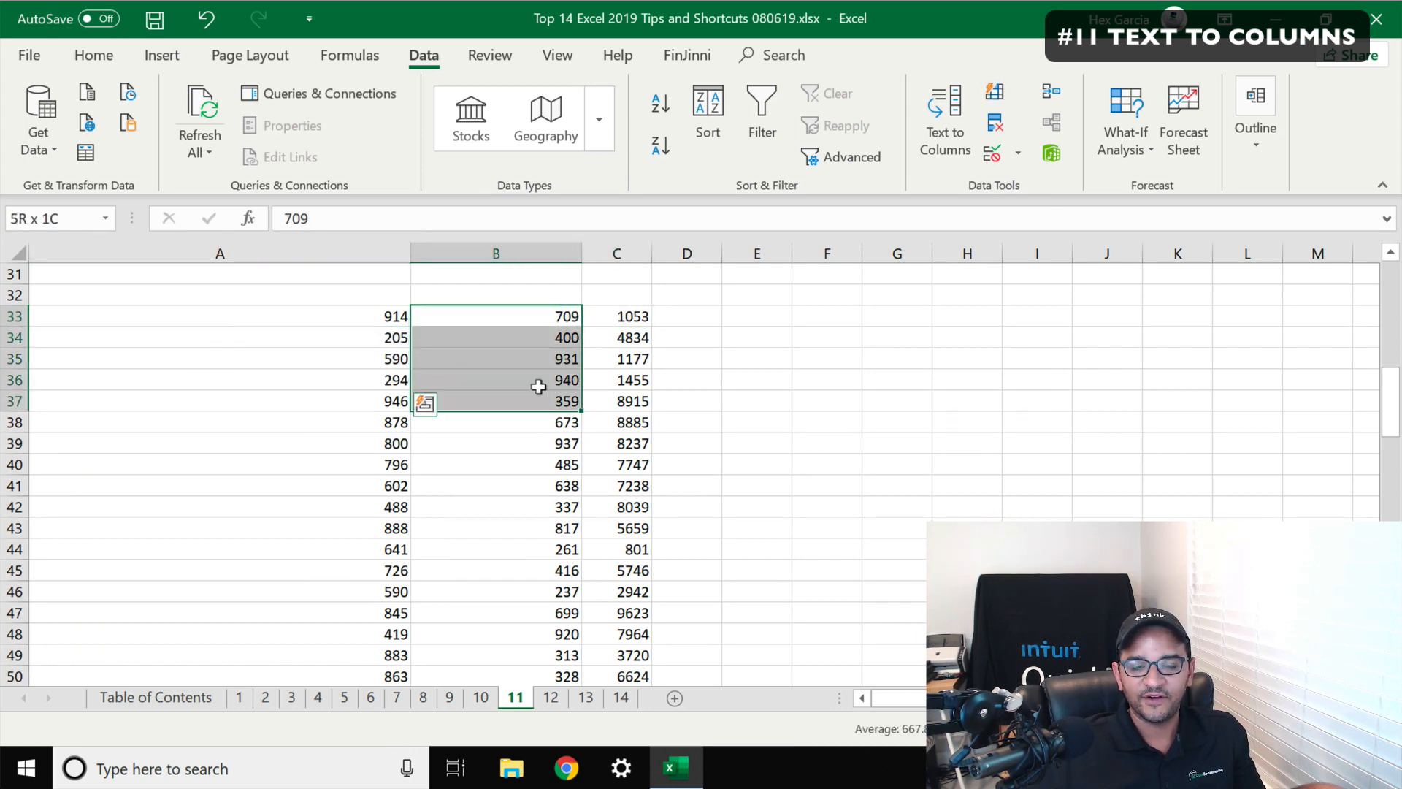
{"action": "left_click_drag", "start_coordinate": [630, 316], "coordinate": [621, 389]}
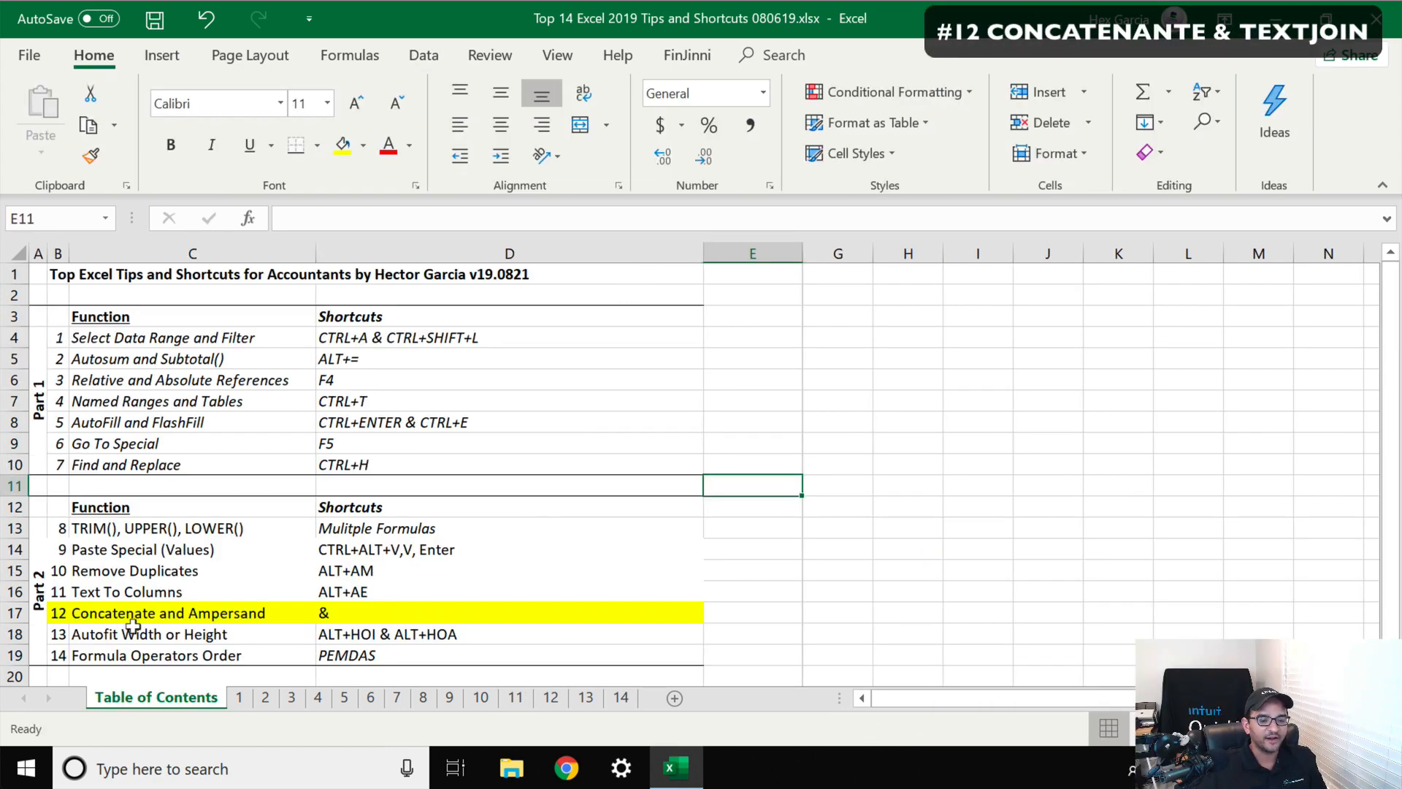
Open sheet 12 and examine the separated name and address fields in columns A to E
{"action": "left_click_drag", "start_coordinate": [73, 606], "coordinate": [359, 596]}
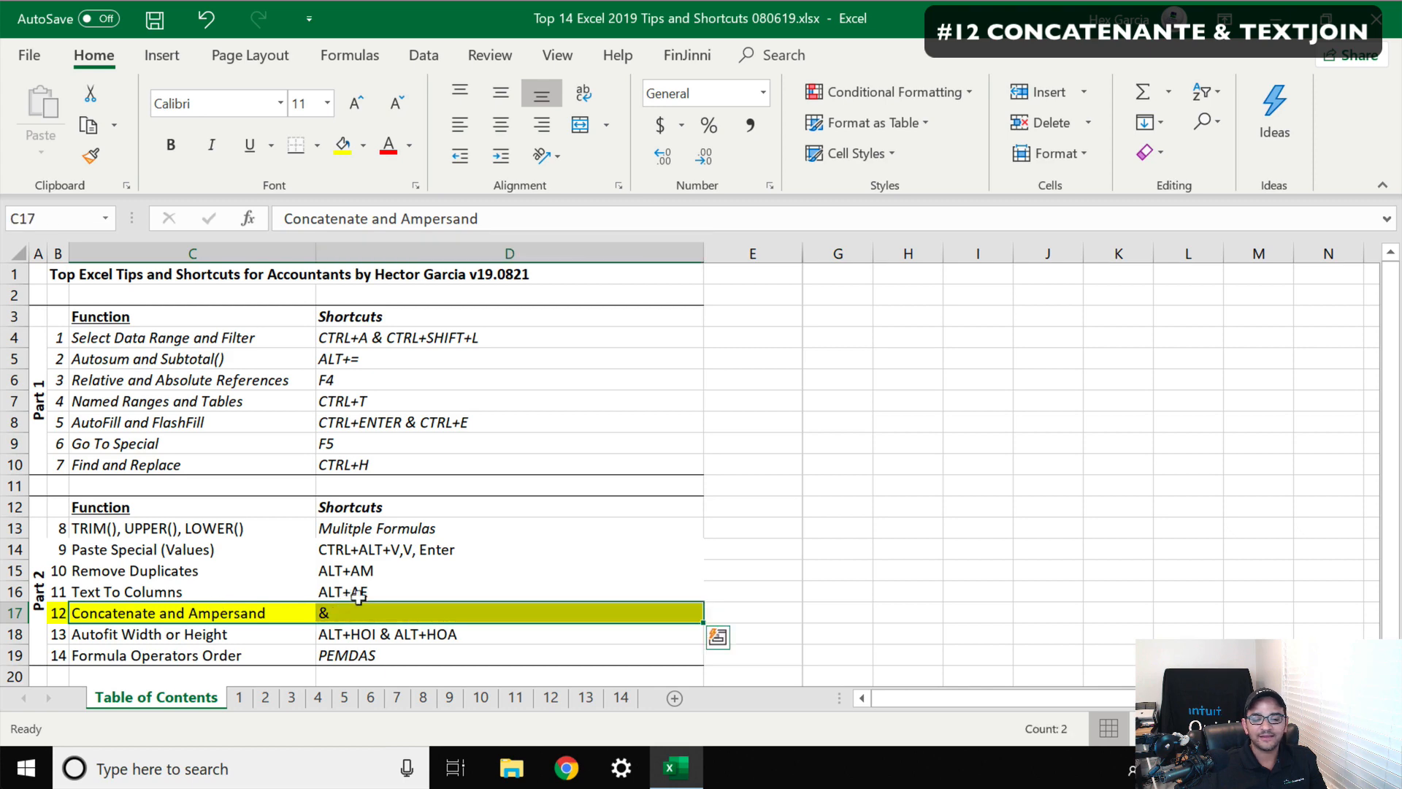
{"action": "left_click", "coordinate": [551, 698]}
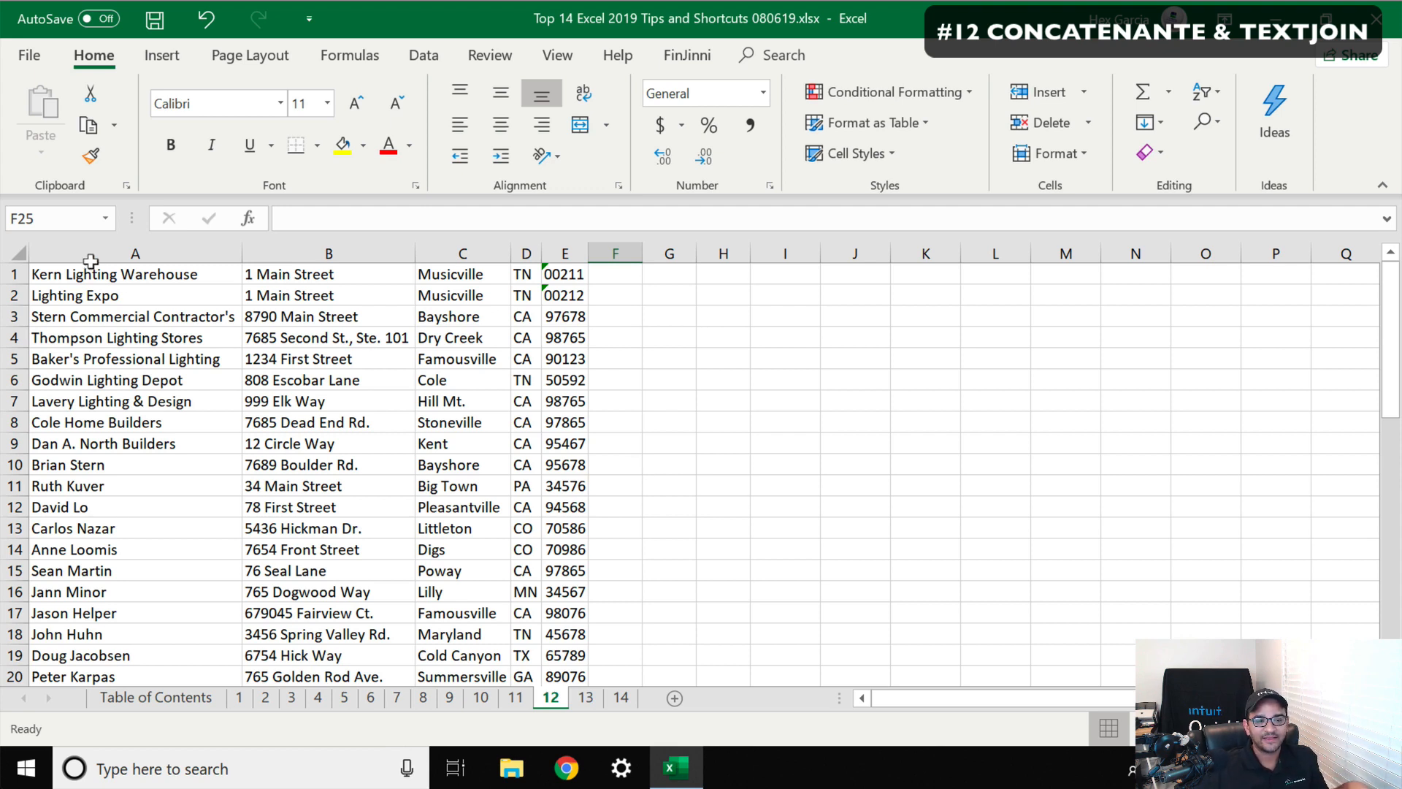
{"action": "left_click", "coordinate": [203, 273]}
{"action": "left_click", "coordinate": [309, 267]}
{"action": "left_click", "coordinate": [460, 267]}
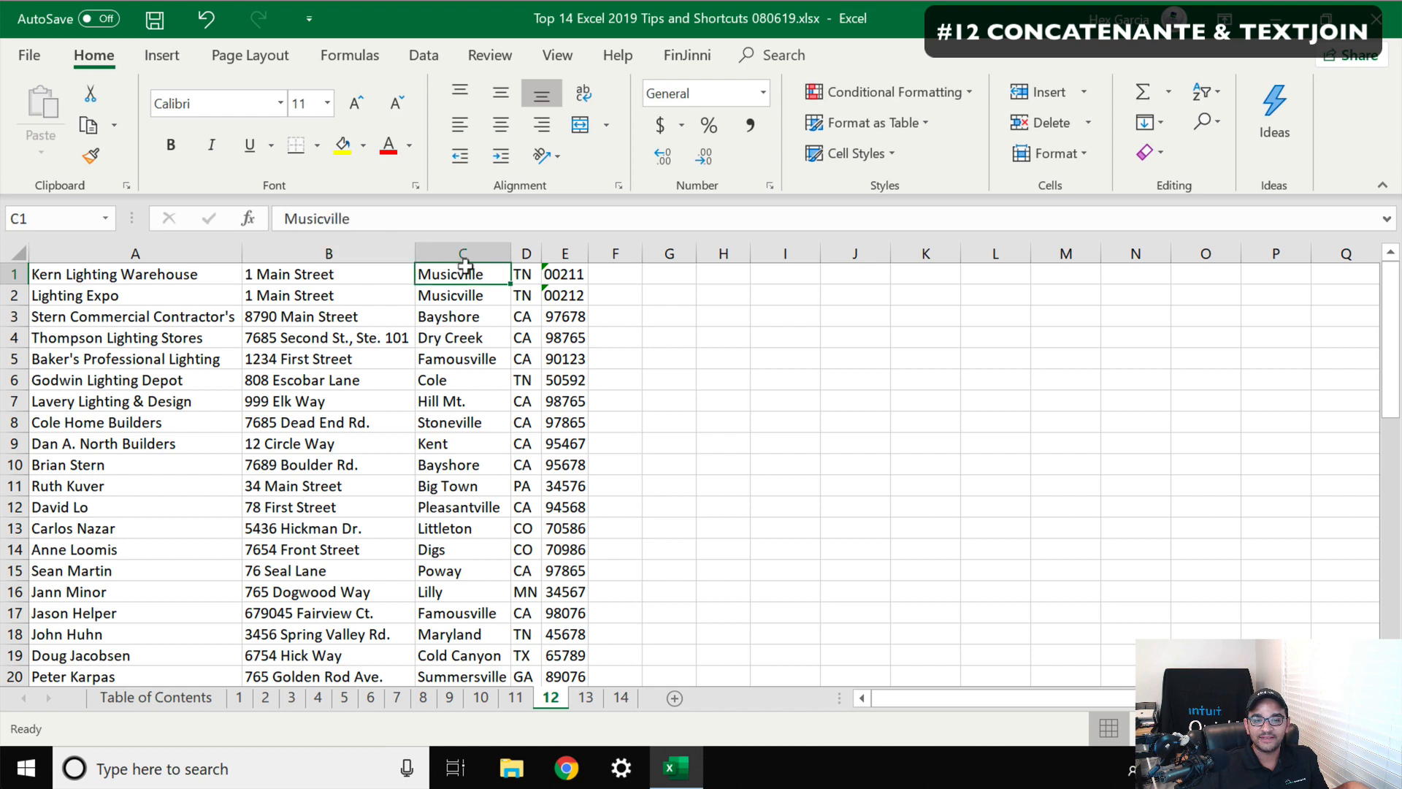
{"action": "left_click", "coordinate": [522, 268]}
{"action": "left_click", "coordinate": [569, 268]}
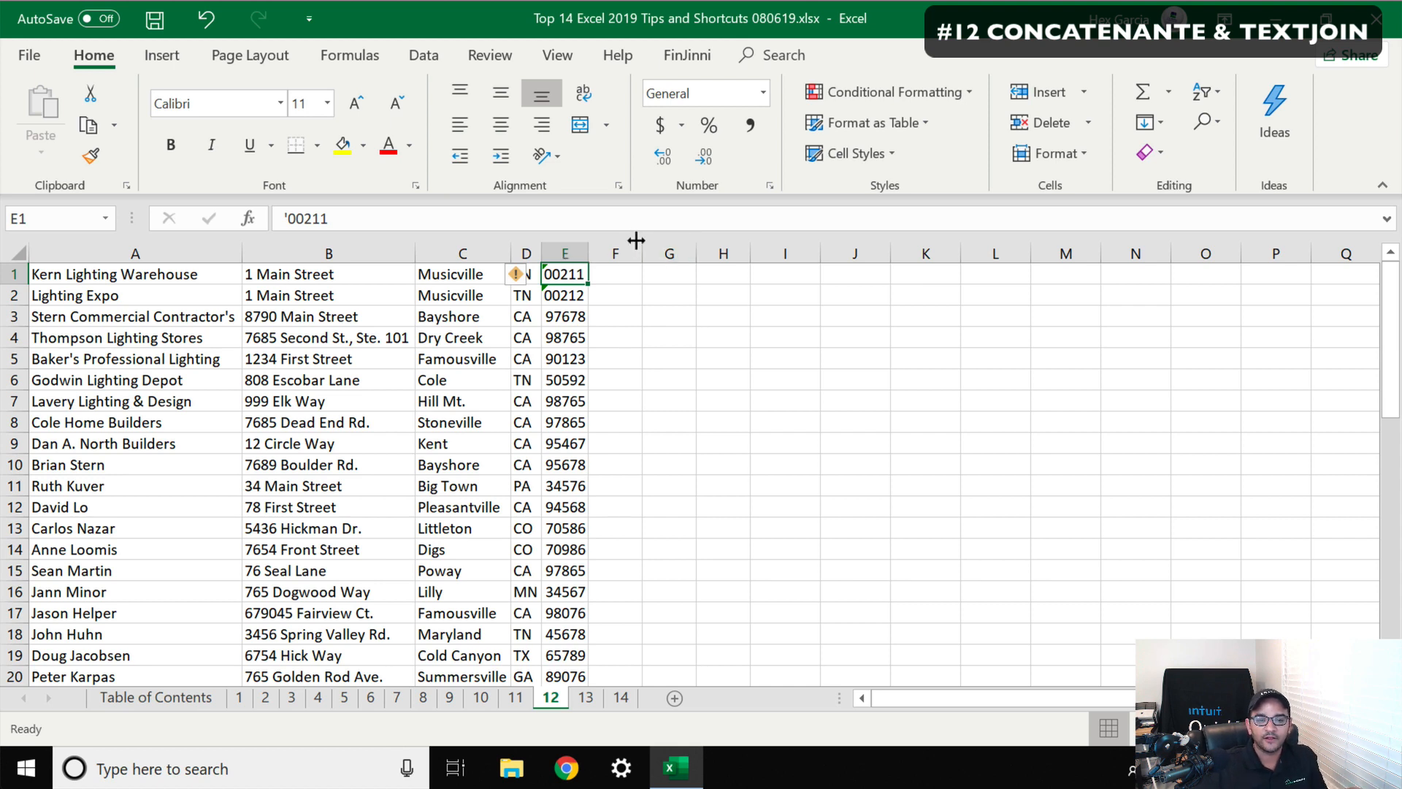
Widen column G and select cell G1 as the spot for the combined text
{"action": "left_click_drag", "start_coordinate": [696, 252], "coordinate": [784, 248]}
{"action": "left_click", "coordinate": [719, 272]}
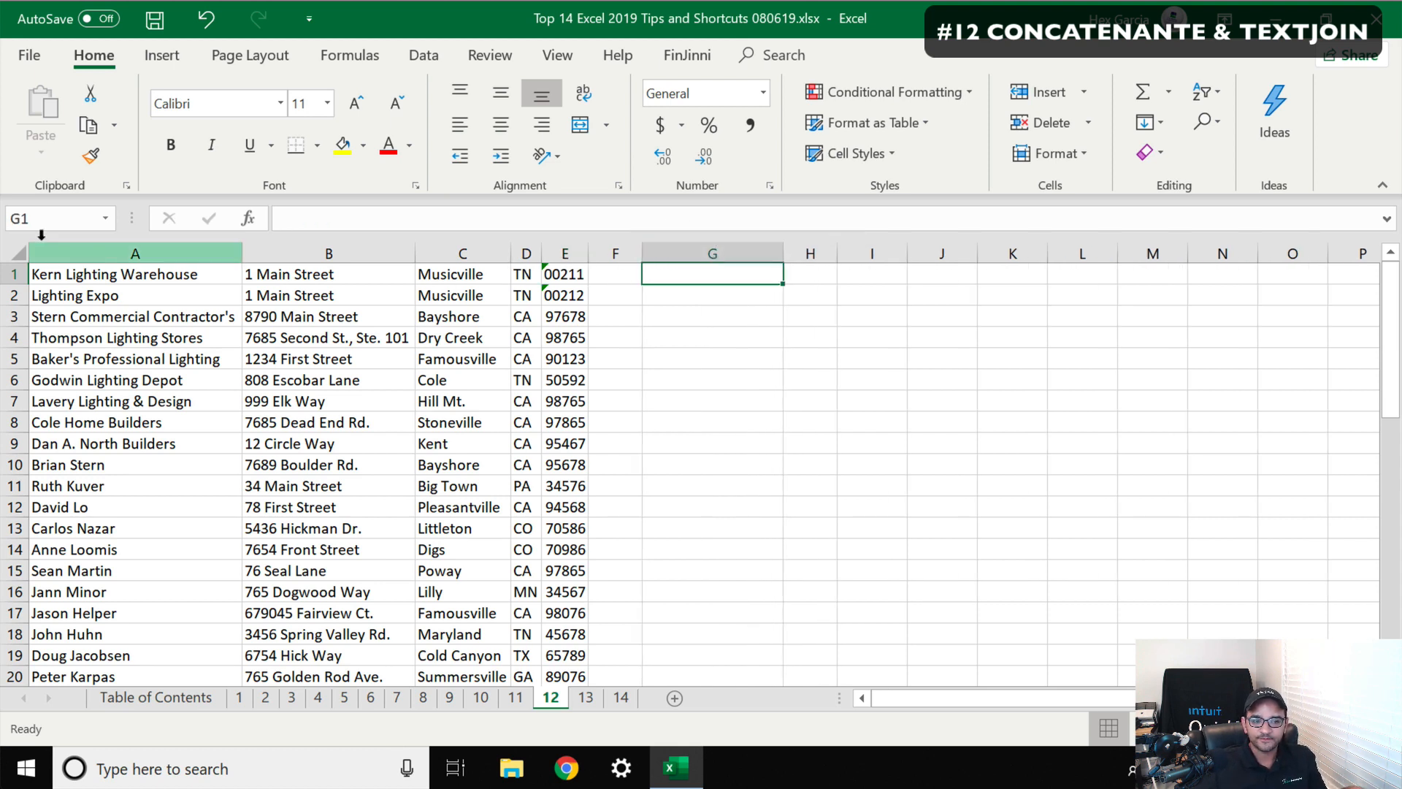
{"action": "left_click_drag", "start_coordinate": [63, 272], "coordinate": [560, 261]}
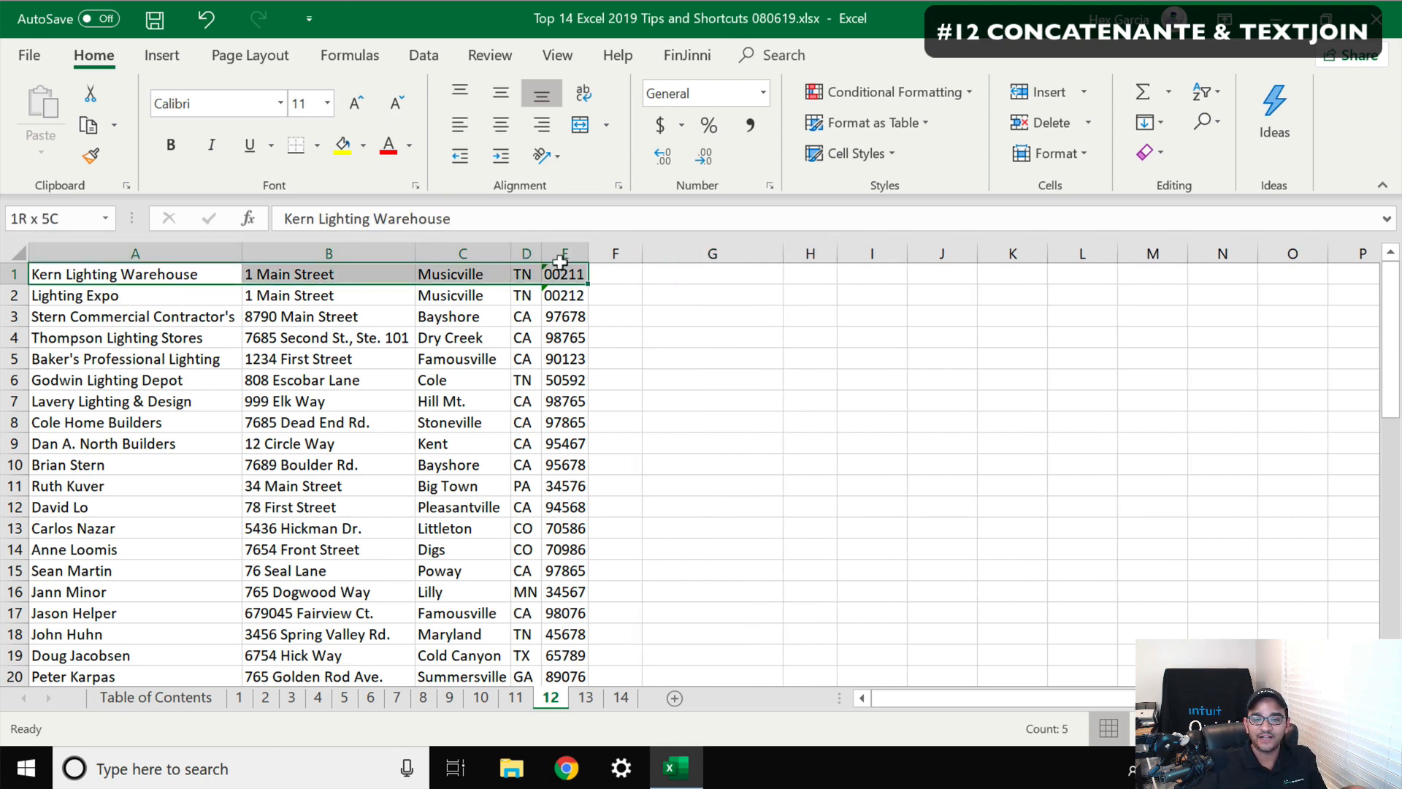
{"action": "left_click", "coordinate": [706, 271]}
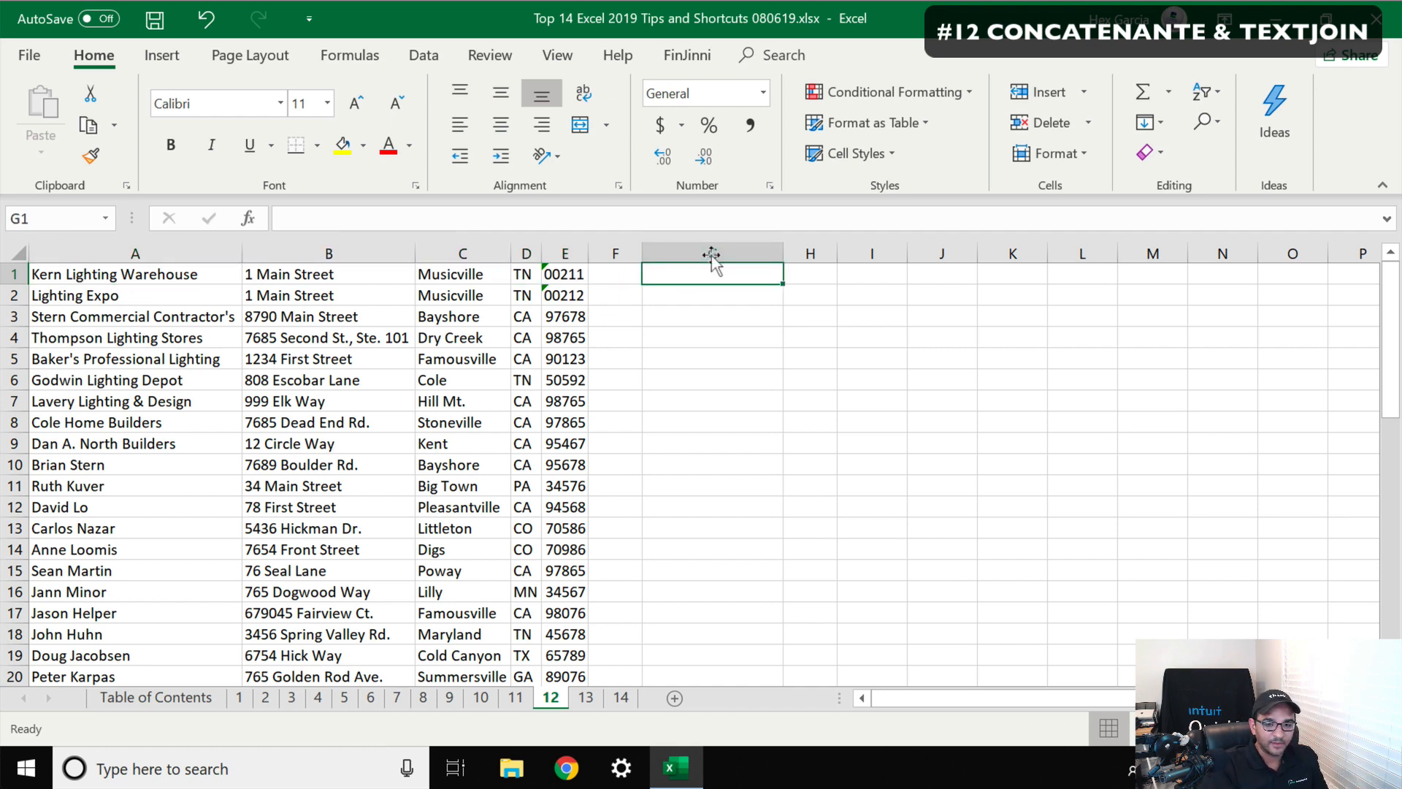
In G1, combine A1, B1, C1, D1 and E1 with a CONCAT formula listing each cell separately
{"action": "type", "text": "="}
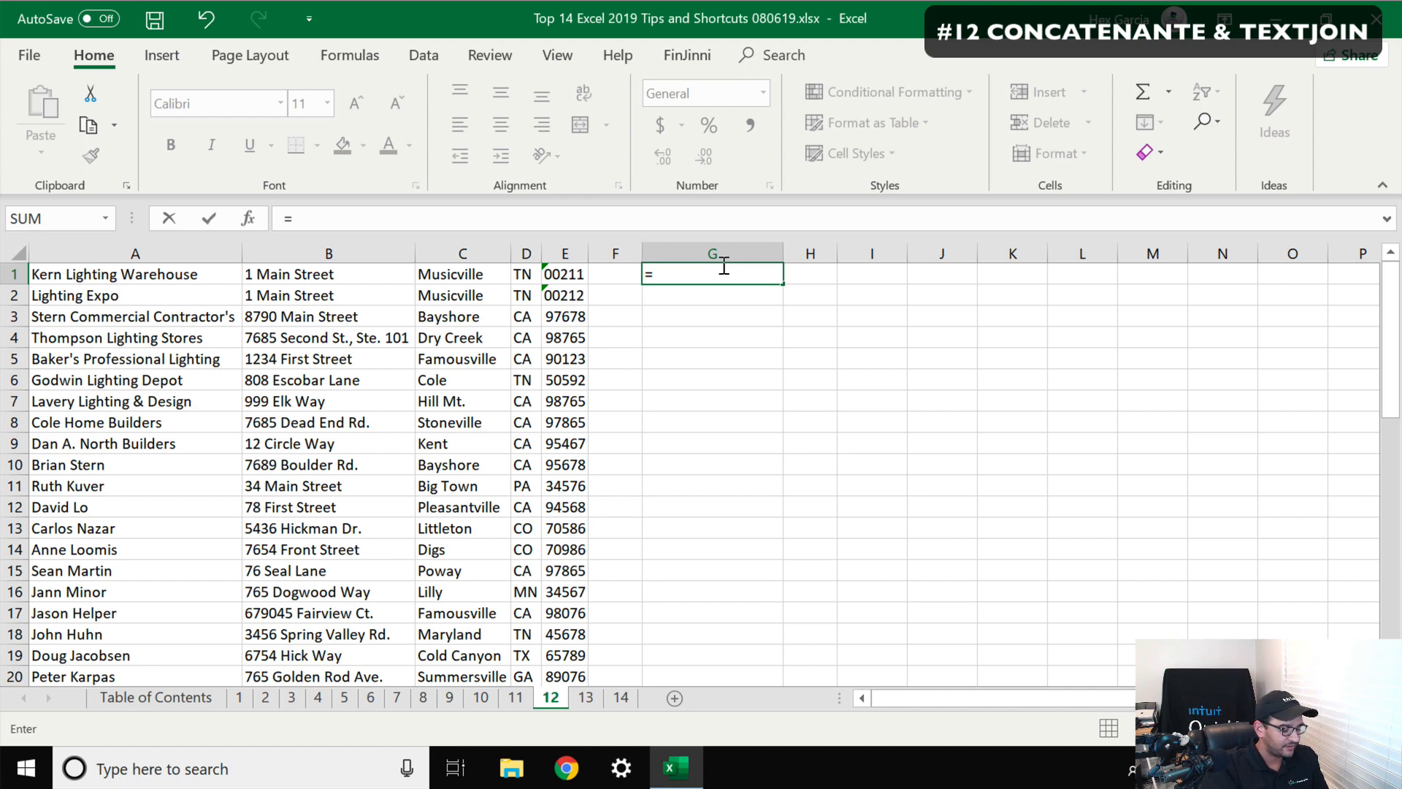
{"action": "type", "text": "concat"}
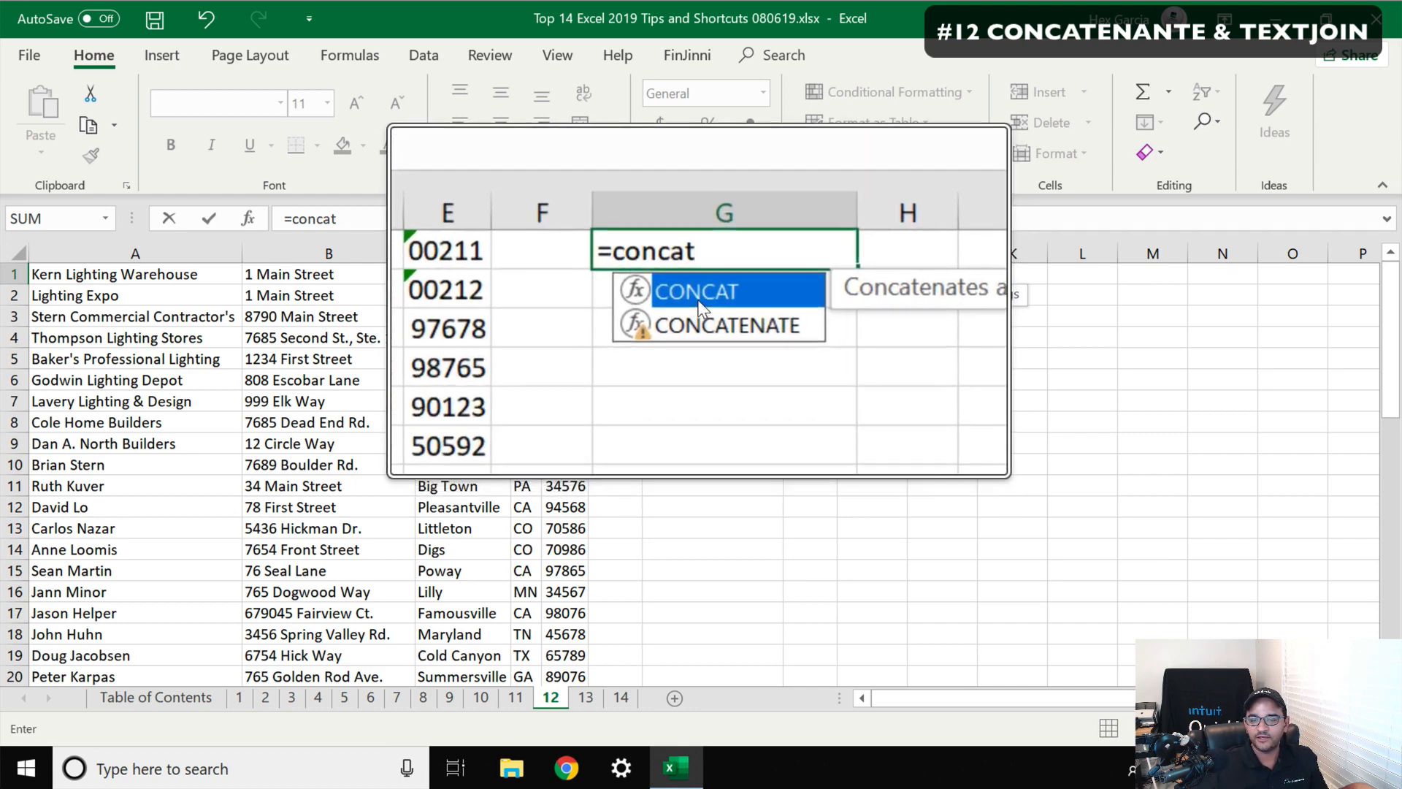
{"action": "double_click", "coordinate": [697, 297]}
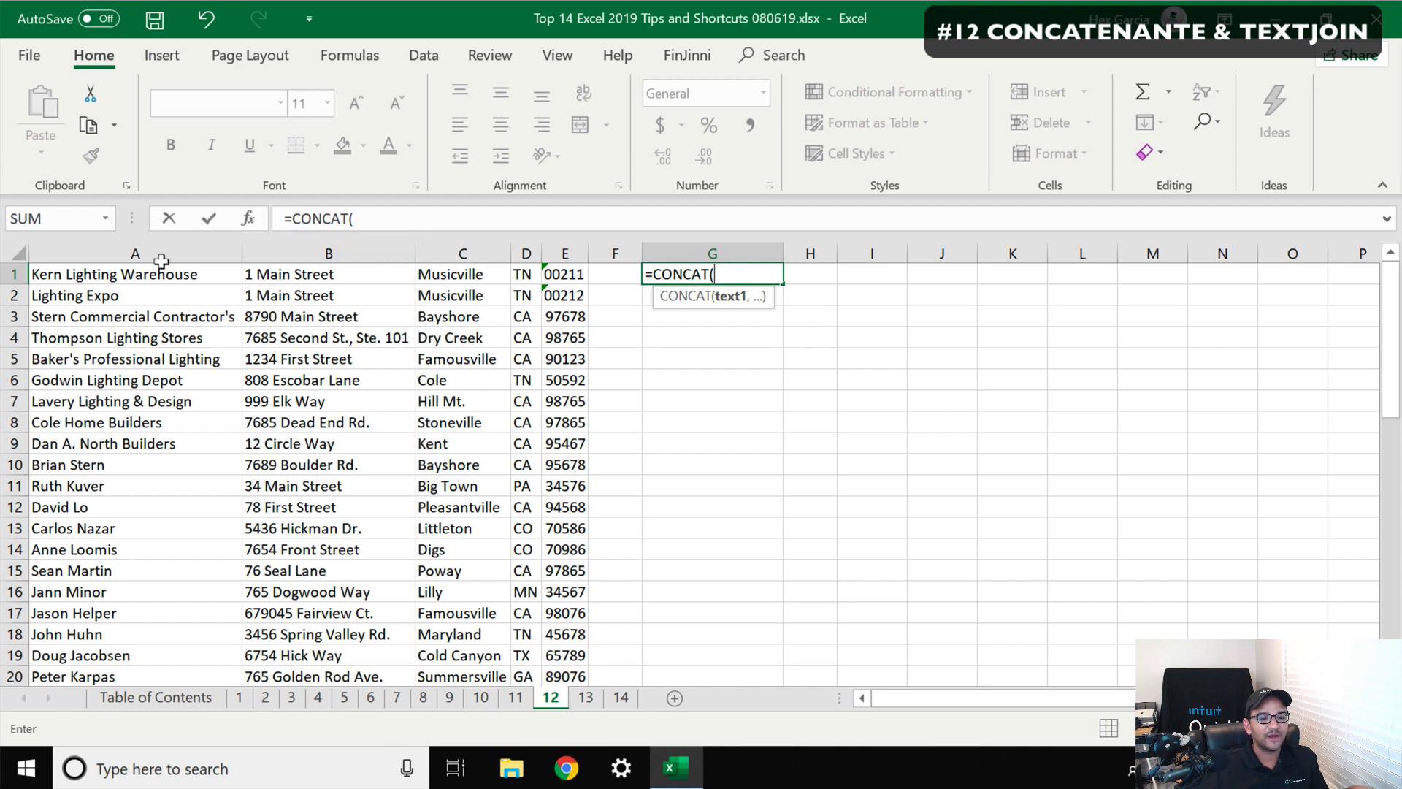
{"action": "left_click", "coordinate": [125, 265]}
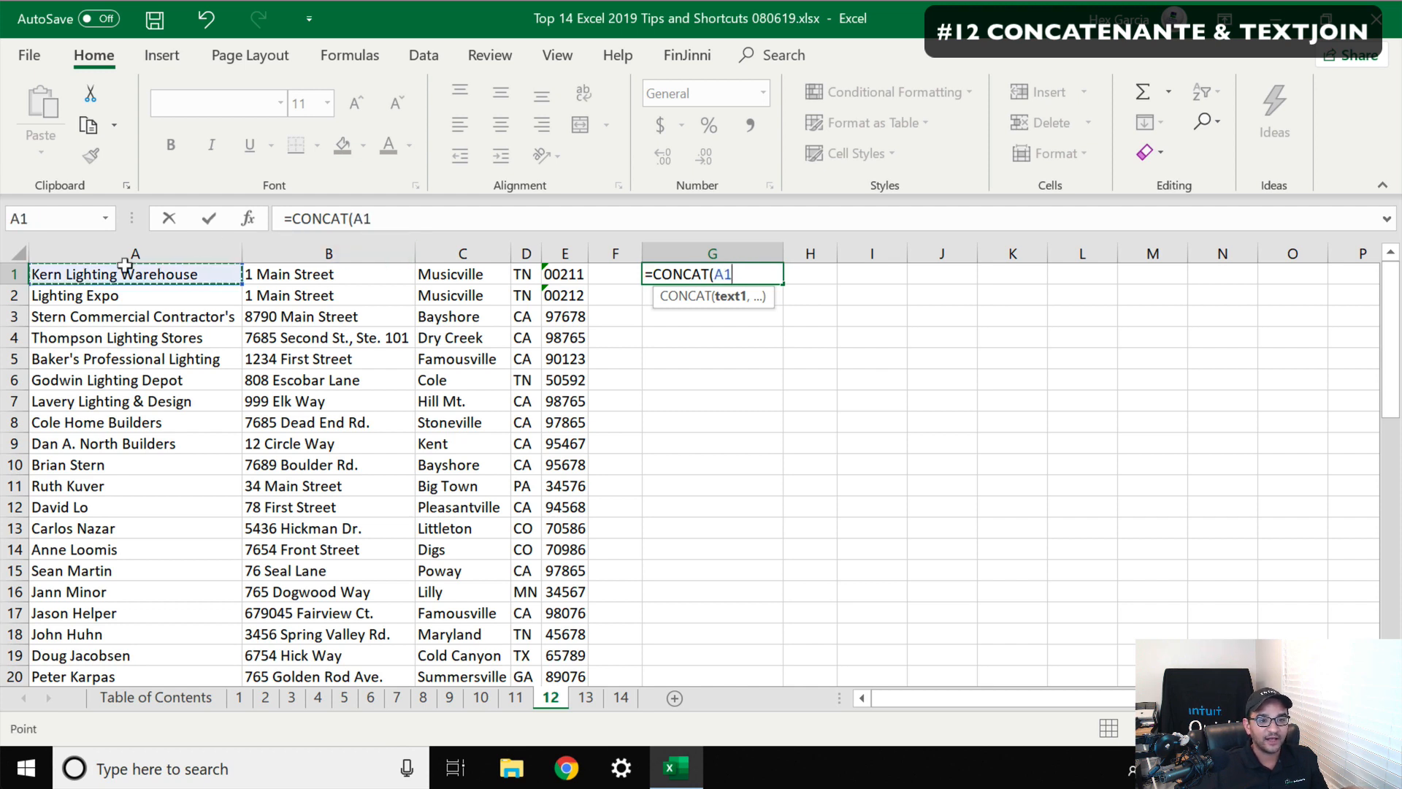
{"action": "type", "text": ","}
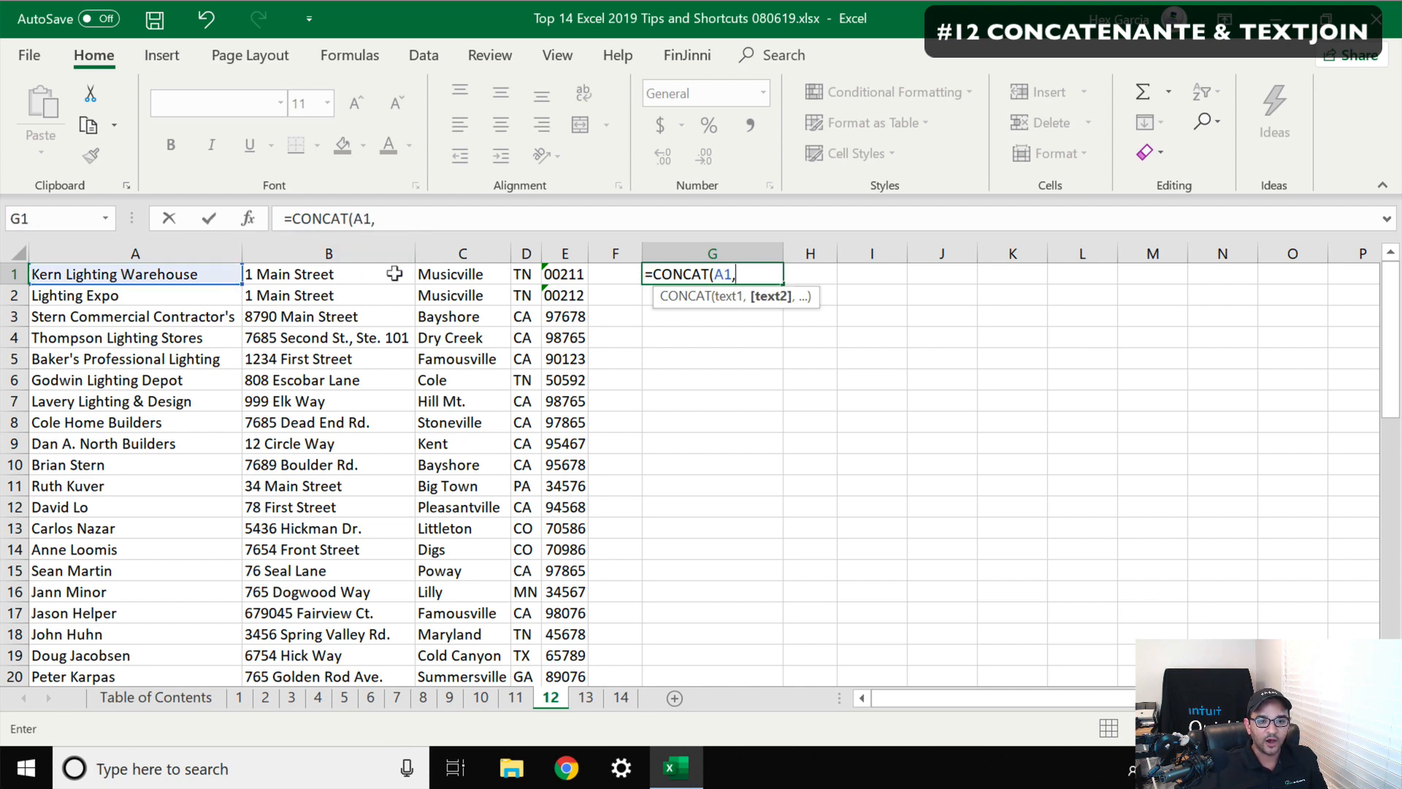
{"action": "left_click", "coordinate": [330, 264]}
{"action": "type", "text": ","}
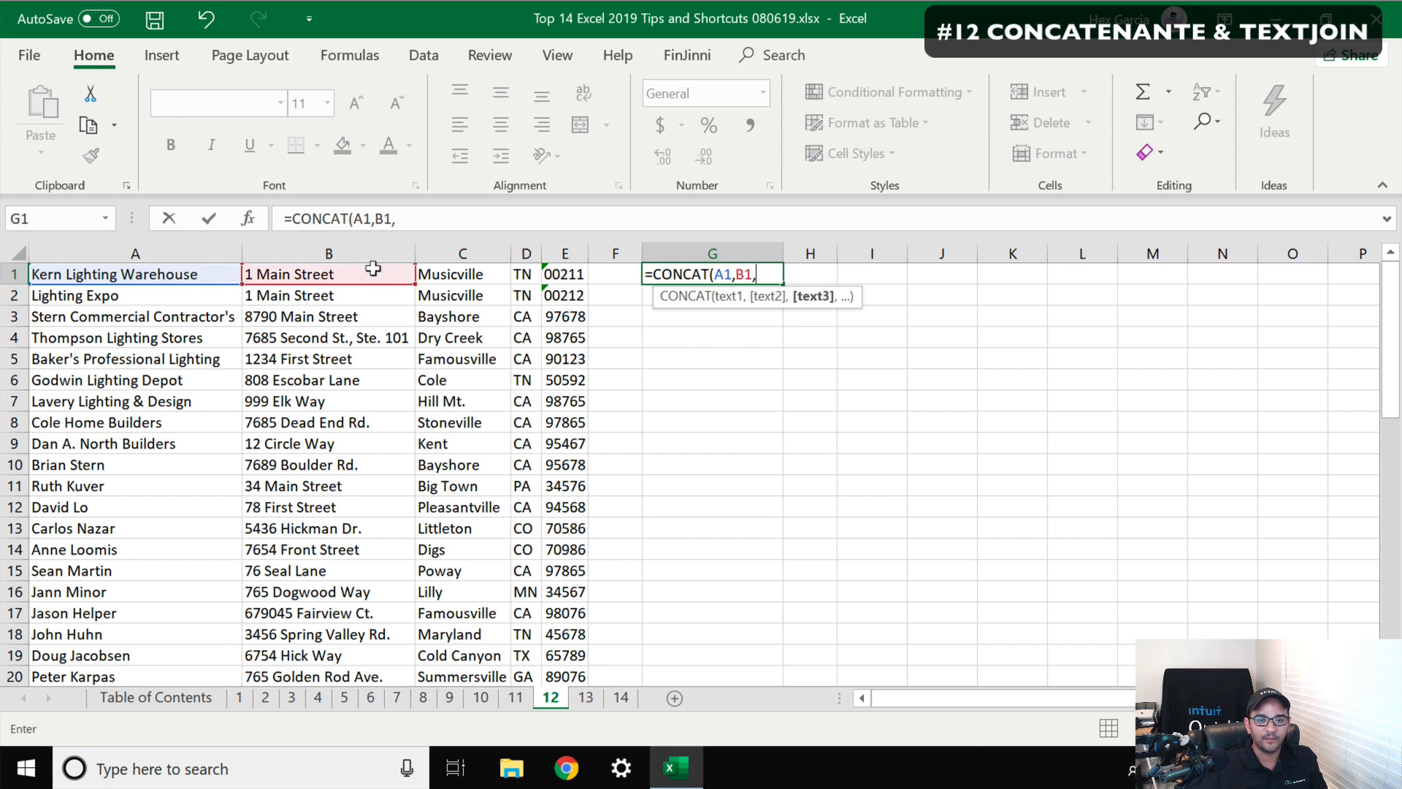
{"action": "left_click", "coordinate": [454, 264]}
{"action": "type", "text": ","}
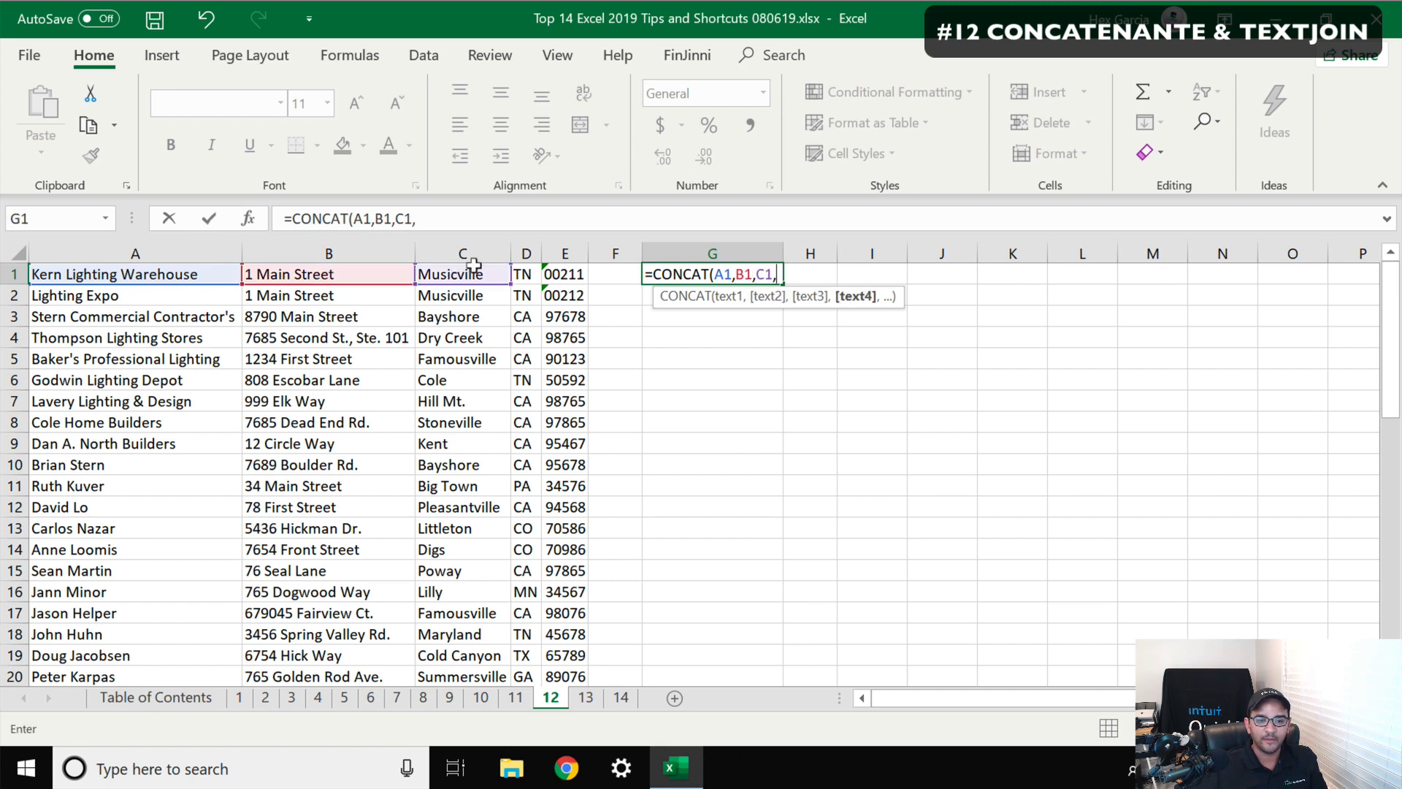
{"action": "left_click", "coordinate": [517, 266]}
{"action": "type", "text": ","}
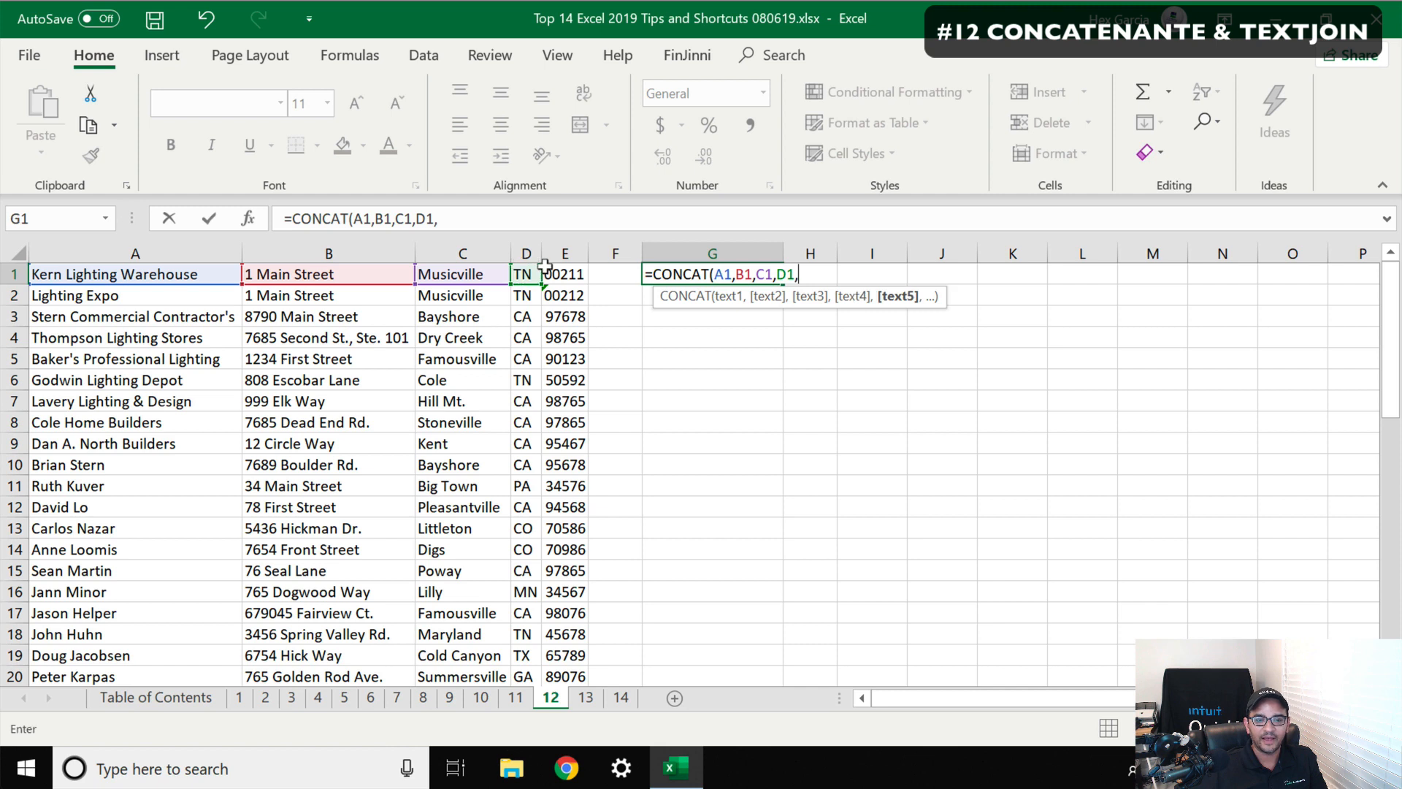
{"action": "left_click", "coordinate": [546, 267]}
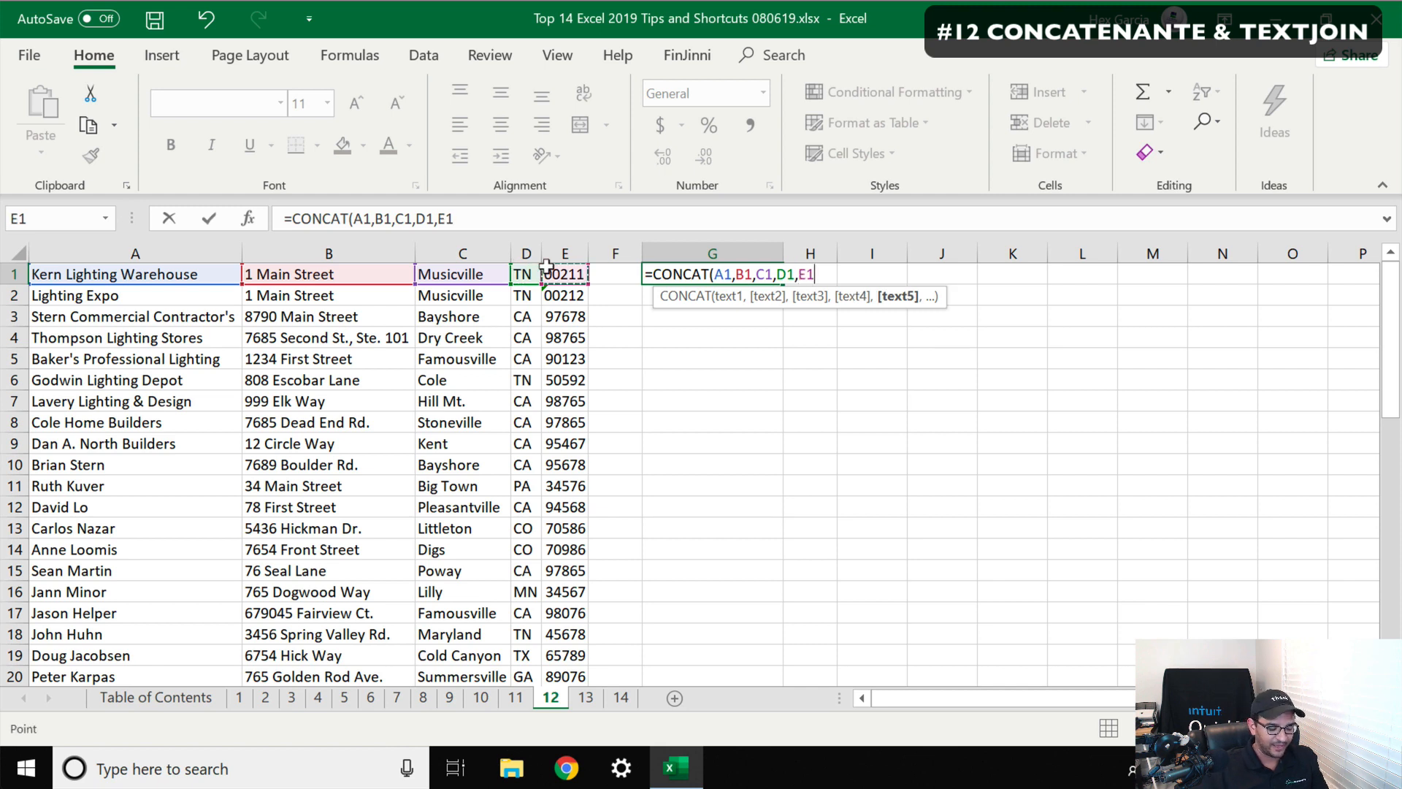
{"action": "key", "text": "Return"}
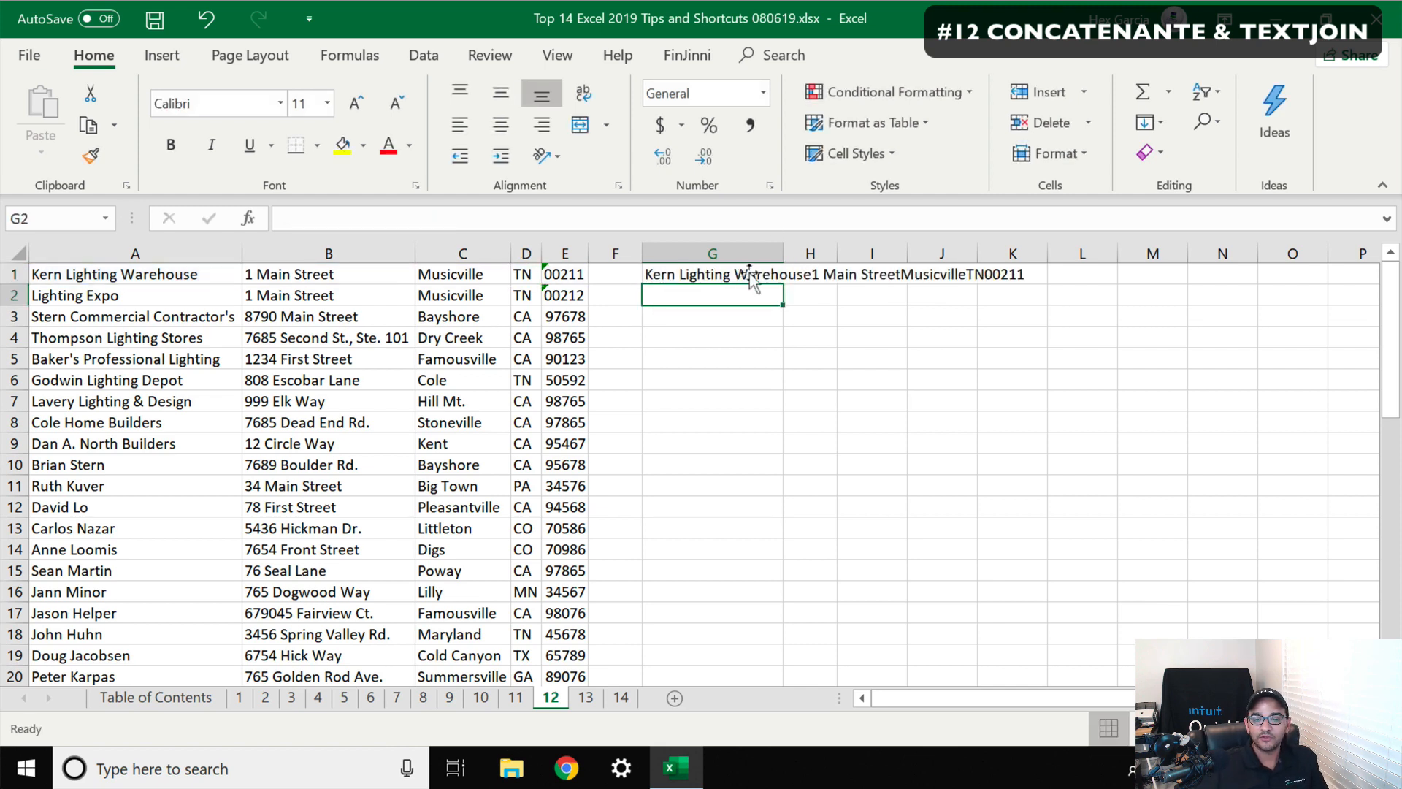
Widen column G so the combined text fits
{"action": "left_click_drag", "start_coordinate": [770, 242], "coordinate": [1052, 243]}
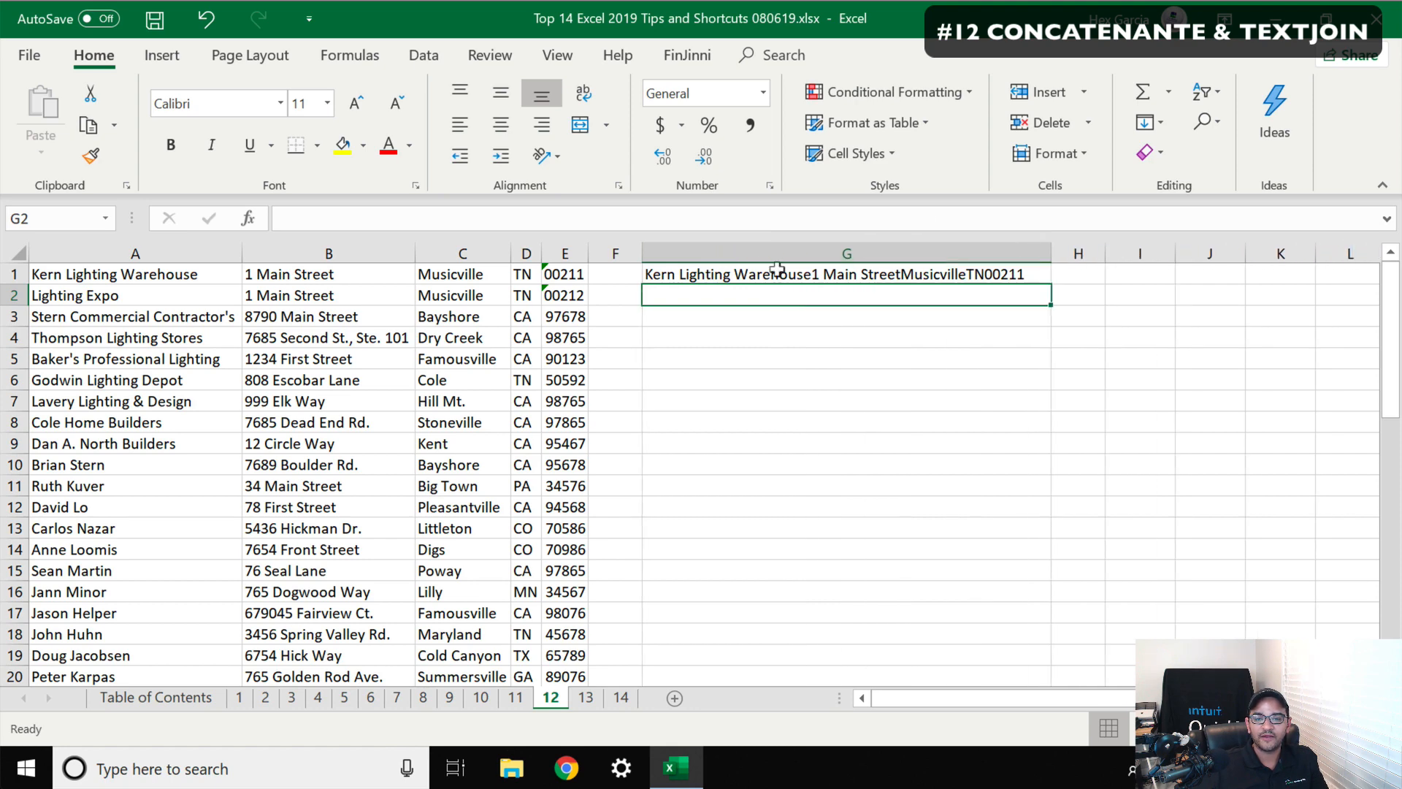
{"action": "left_click", "coordinate": [739, 271]}
{"action": "left_click", "coordinate": [711, 287]}
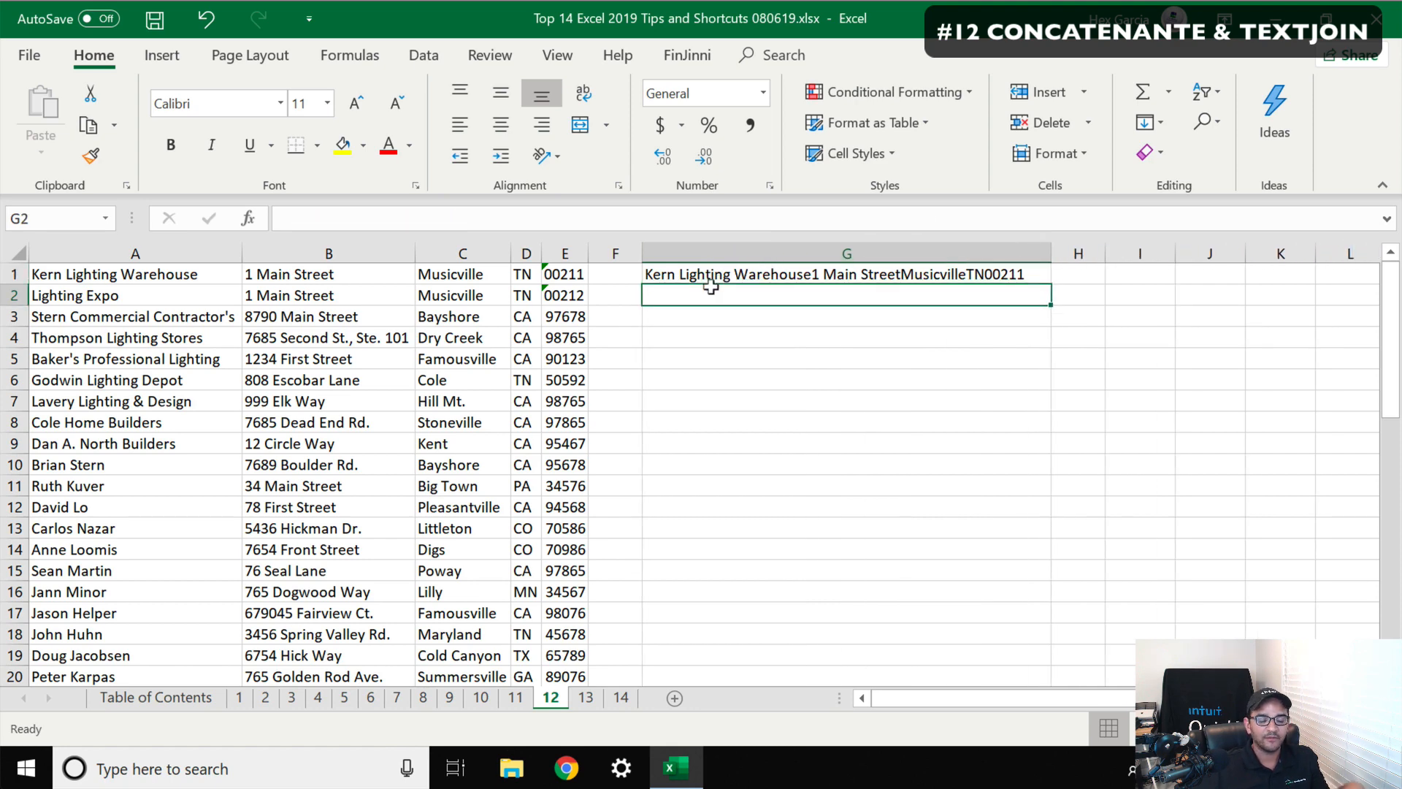
In G2, combine the row's fields with the formula =CONCAT(A2:E2) using a range
{"action": "type", "text": "=conca"}
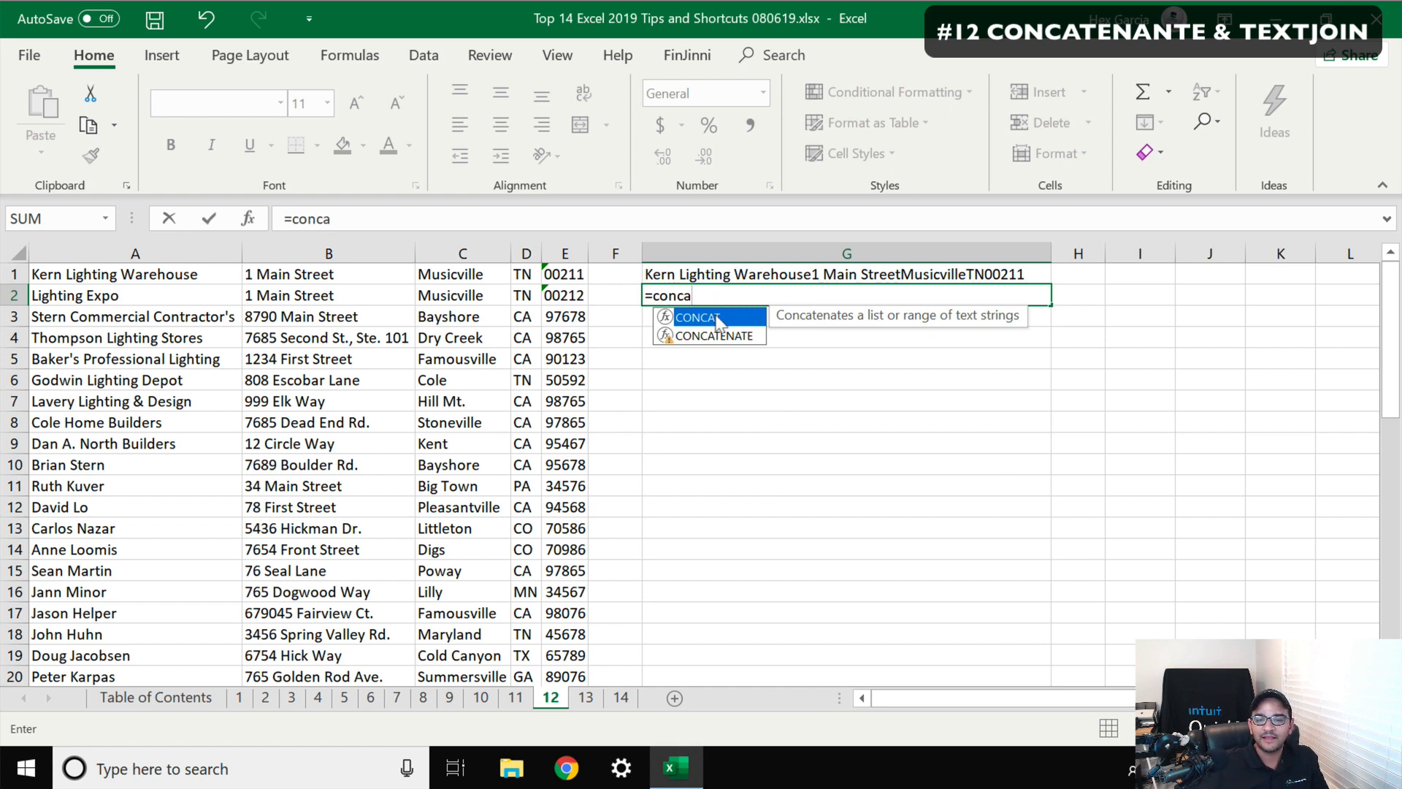
{"action": "double_click", "coordinate": [719, 318]}
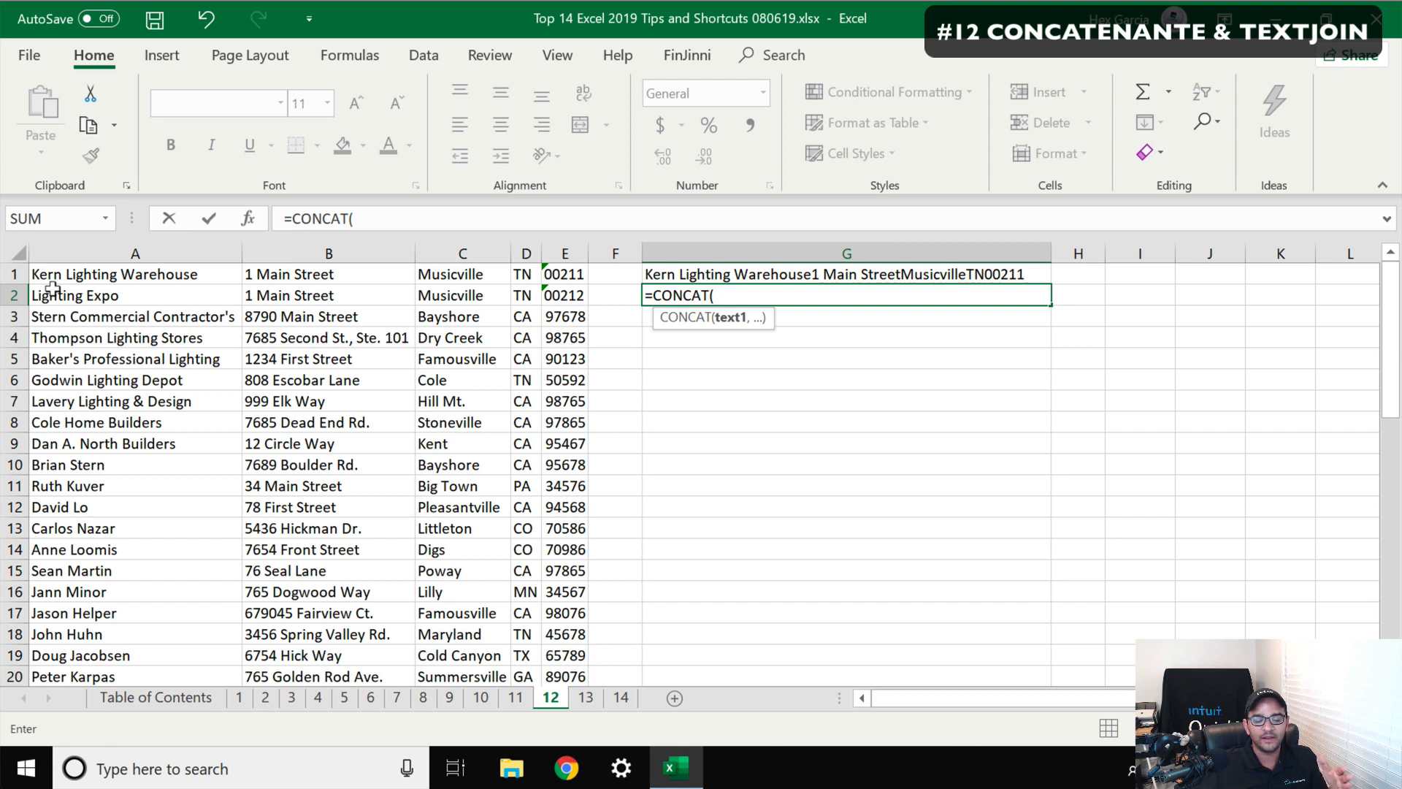
{"action": "left_click_drag", "start_coordinate": [33, 291], "coordinate": [562, 290]}
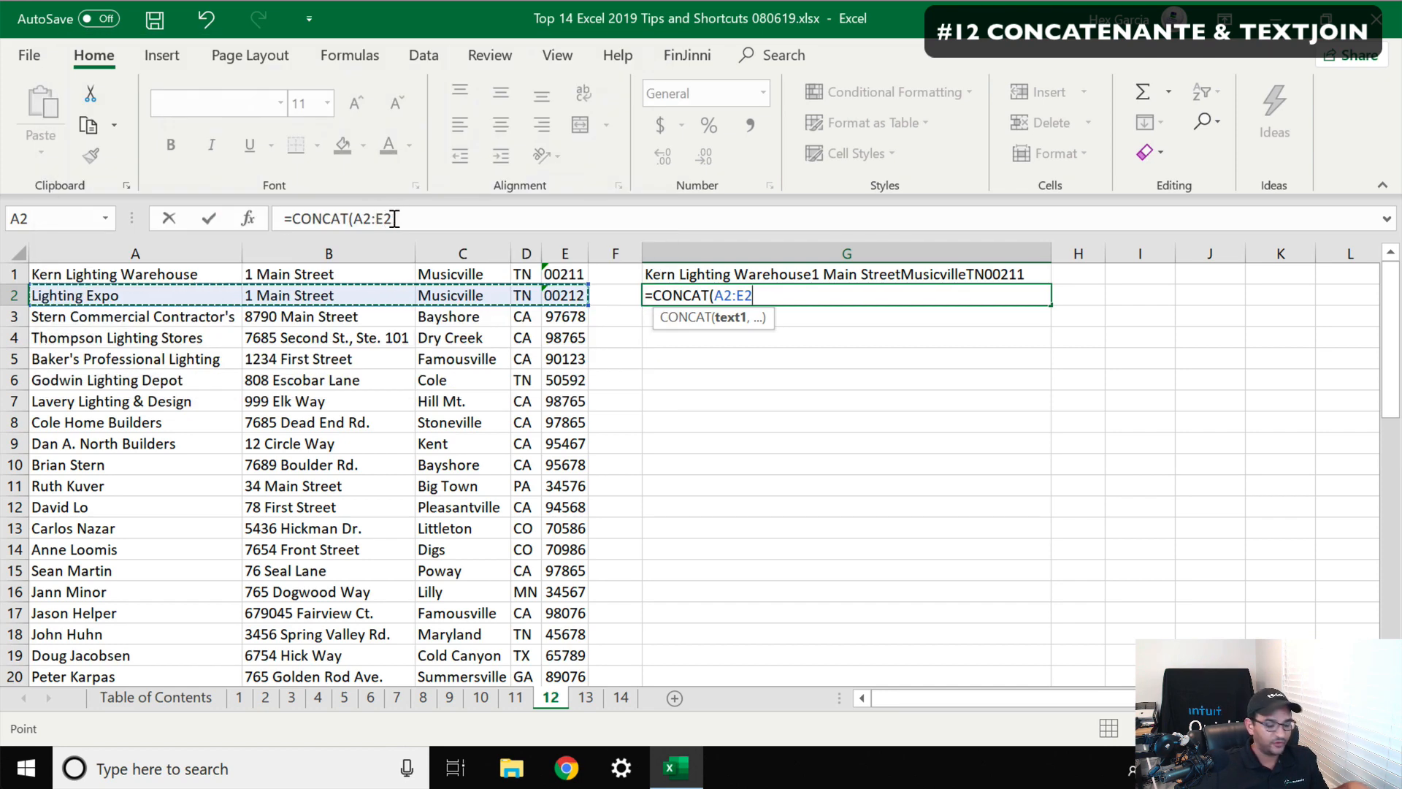
{"action": "left_click", "coordinate": [400, 218]}
{"action": "type", "text": ")"}
{"action": "key", "text": "Return"}
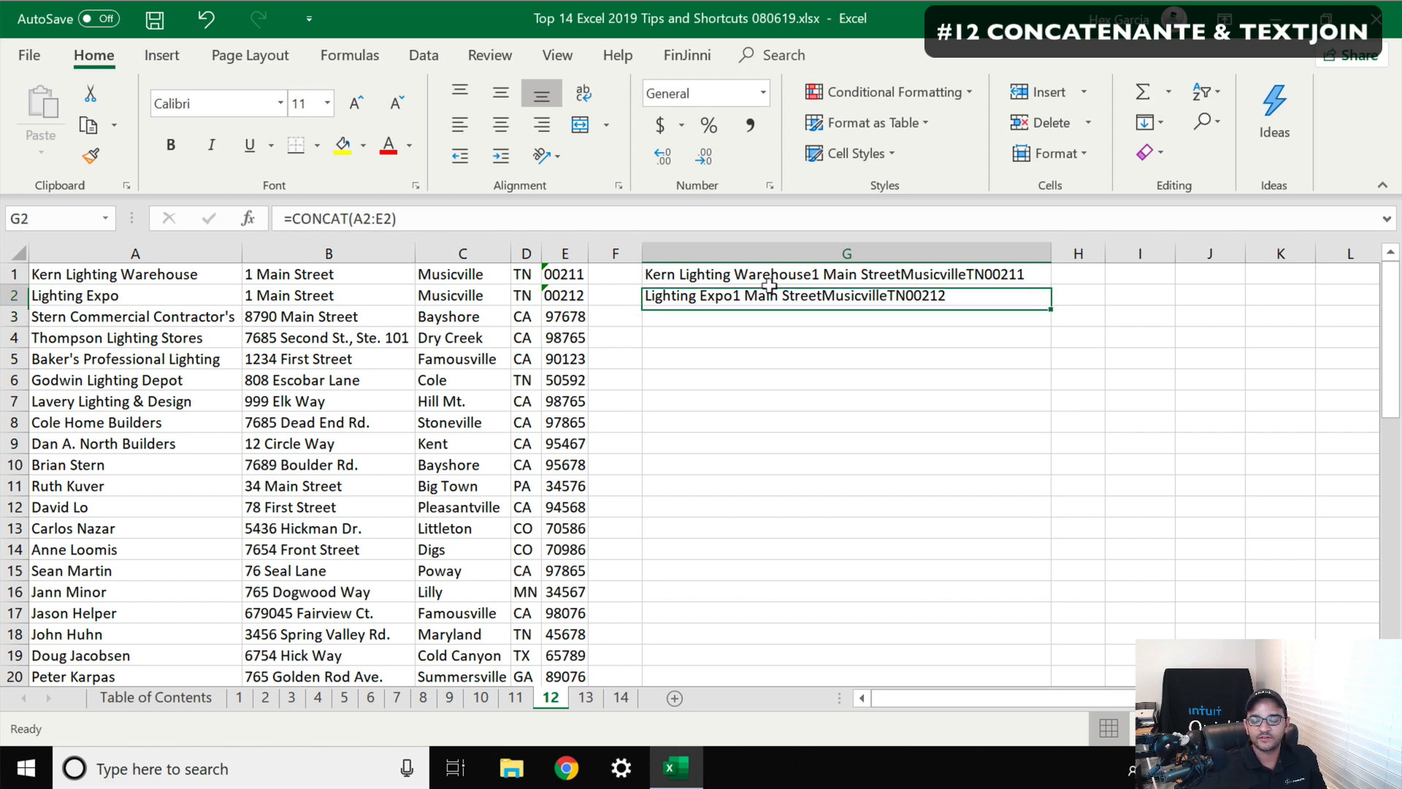
In G3, start a CONCAT formula joining A3 and B3 with a " / " separator between them
{"action": "left_click", "coordinate": [771, 290]}
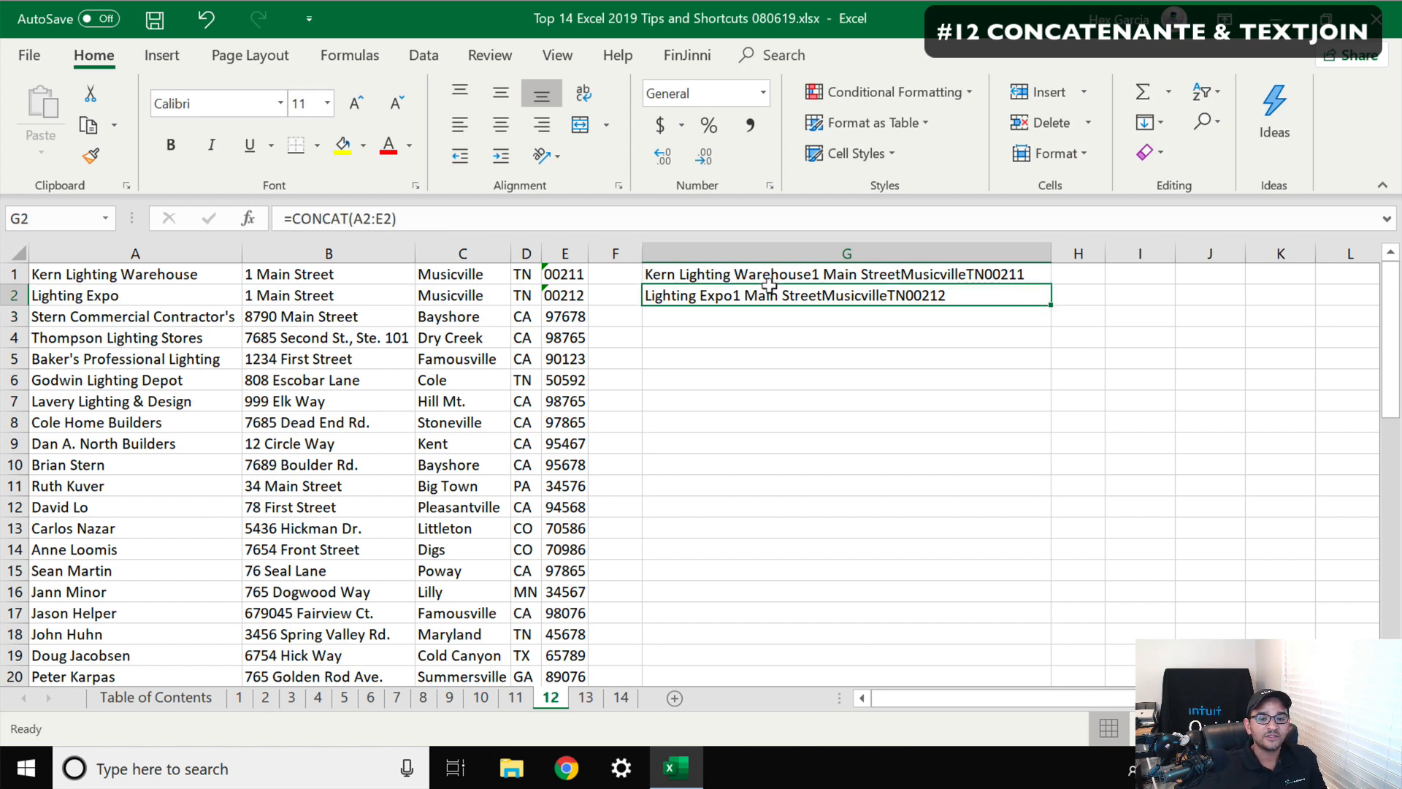
{"action": "key", "text": "Down"}
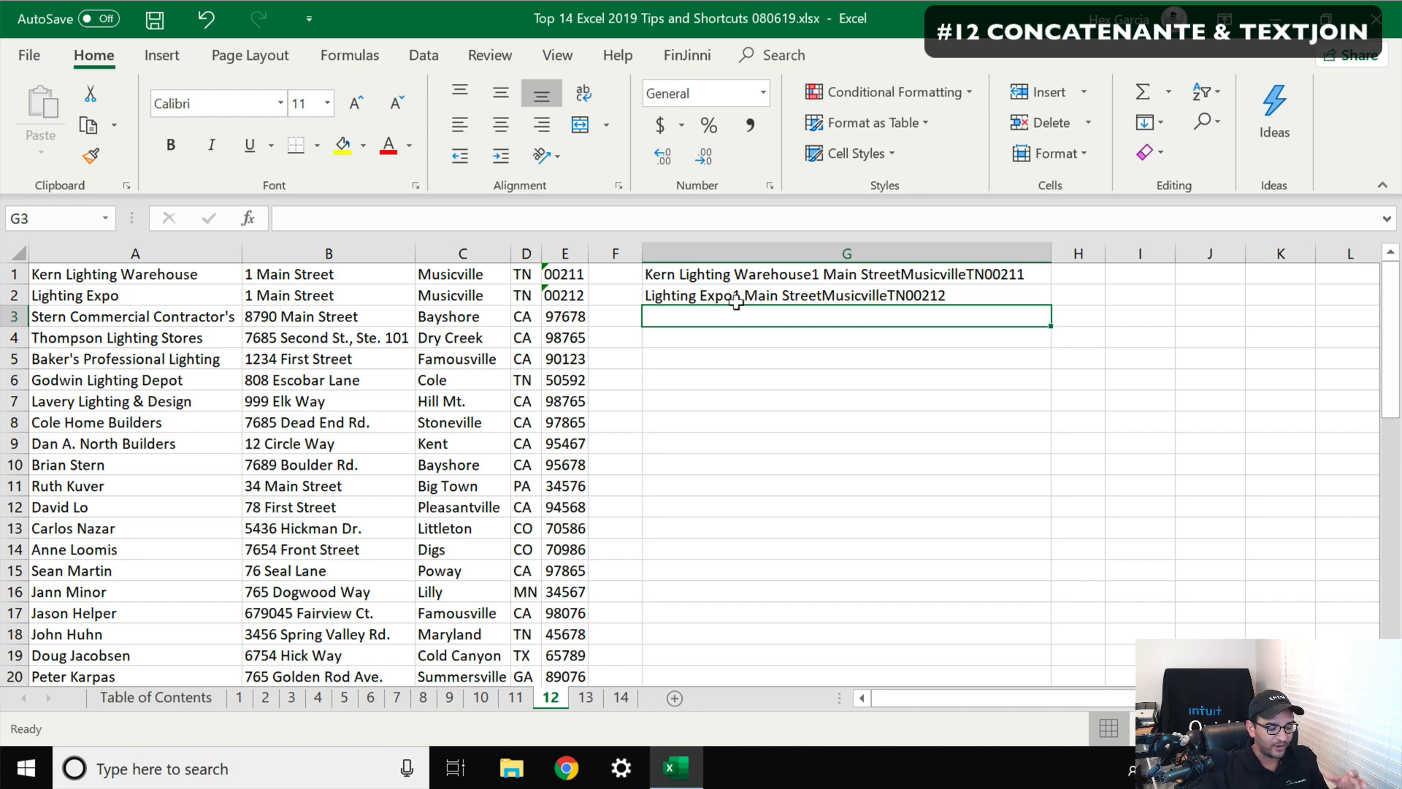
{"action": "type", "text": "=c"}
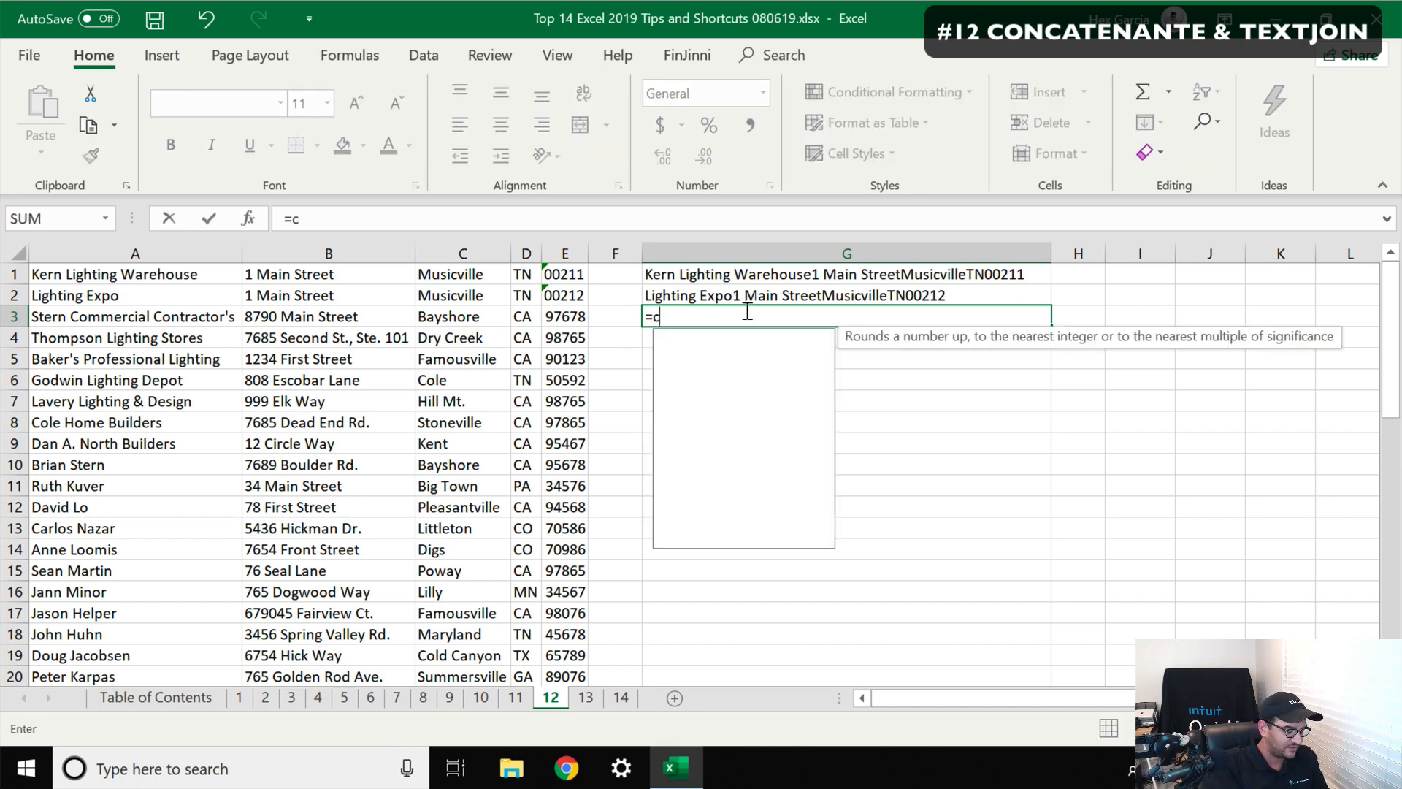
{"action": "type", "text": "oncat("}
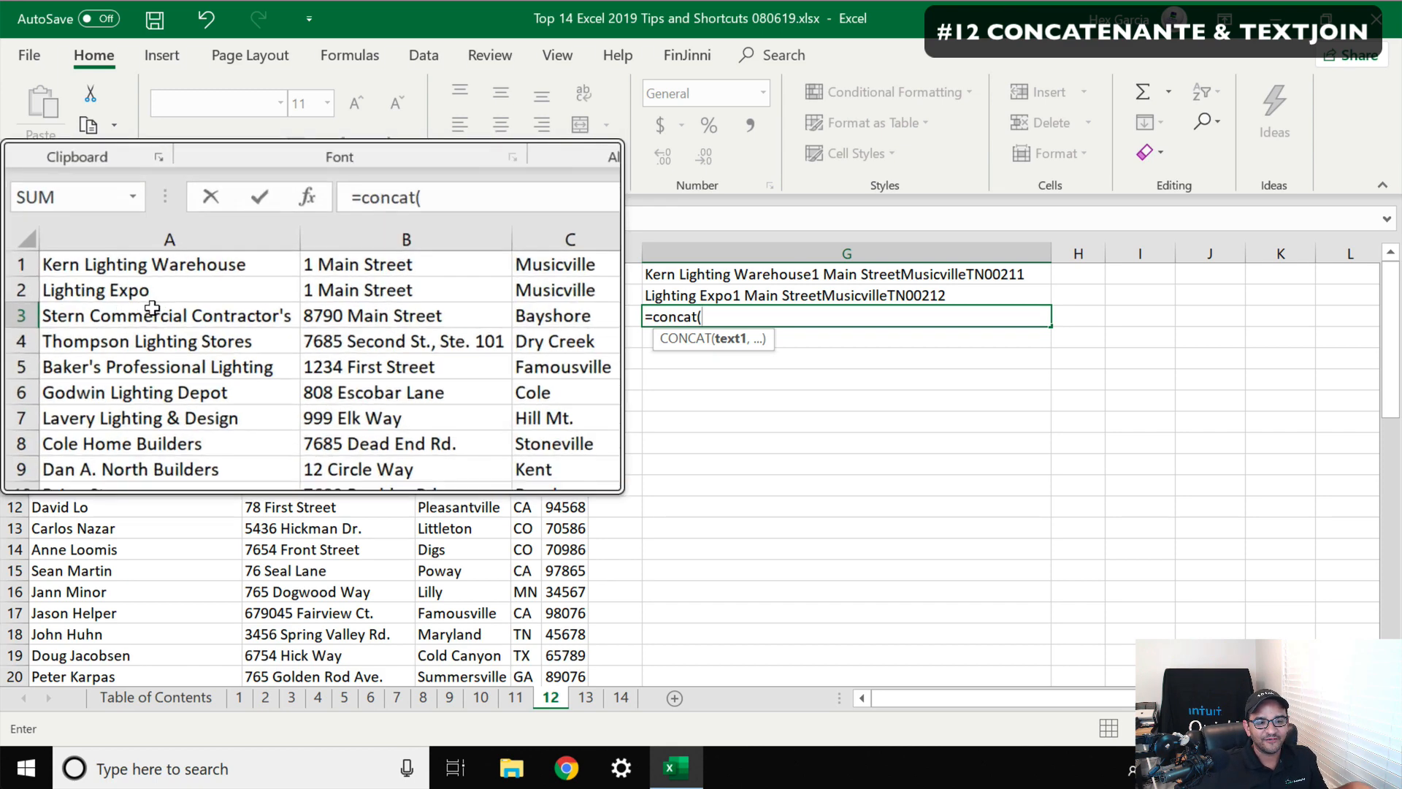
{"action": "left_click", "coordinate": [124, 309]}
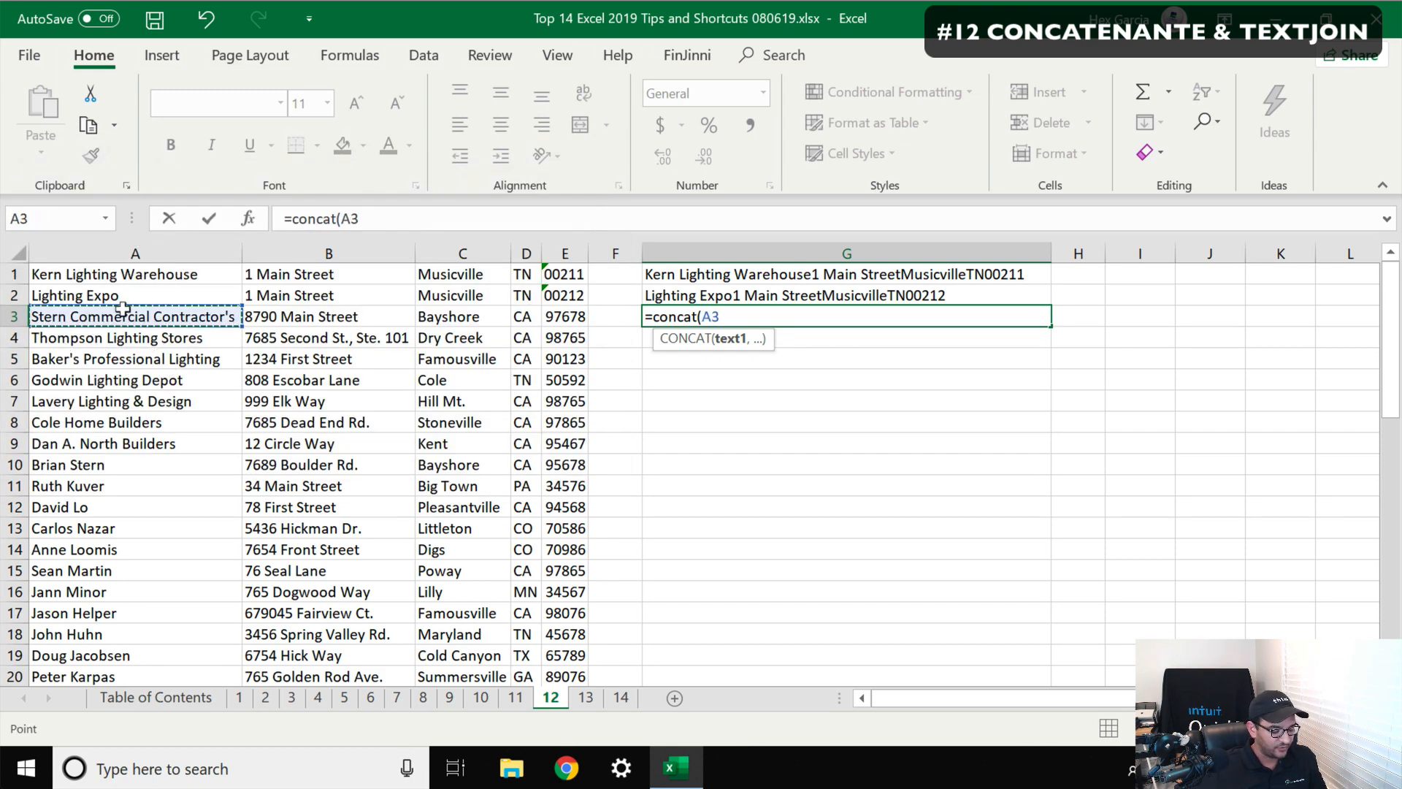
{"action": "type", "text": ","}
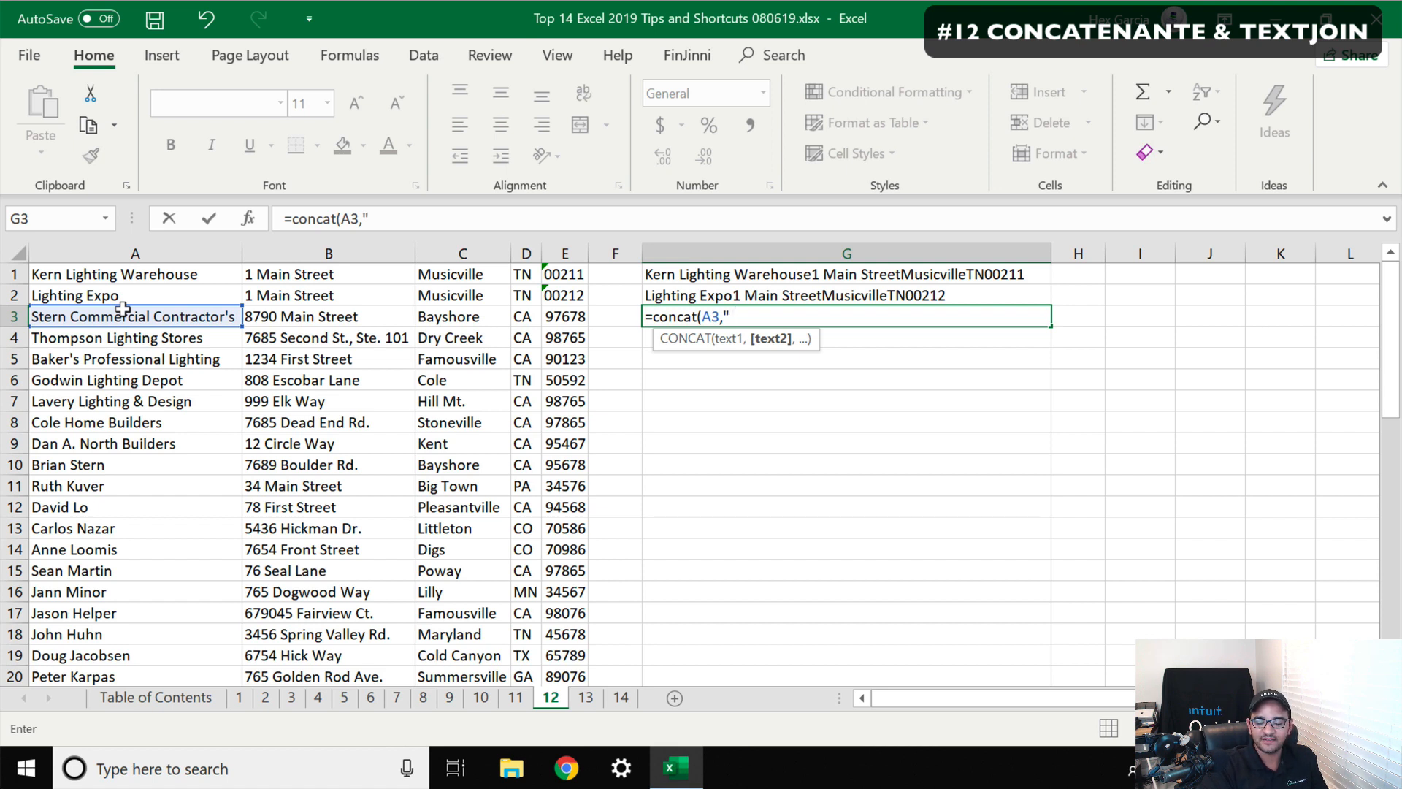
{"action": "type", "text": "/"}
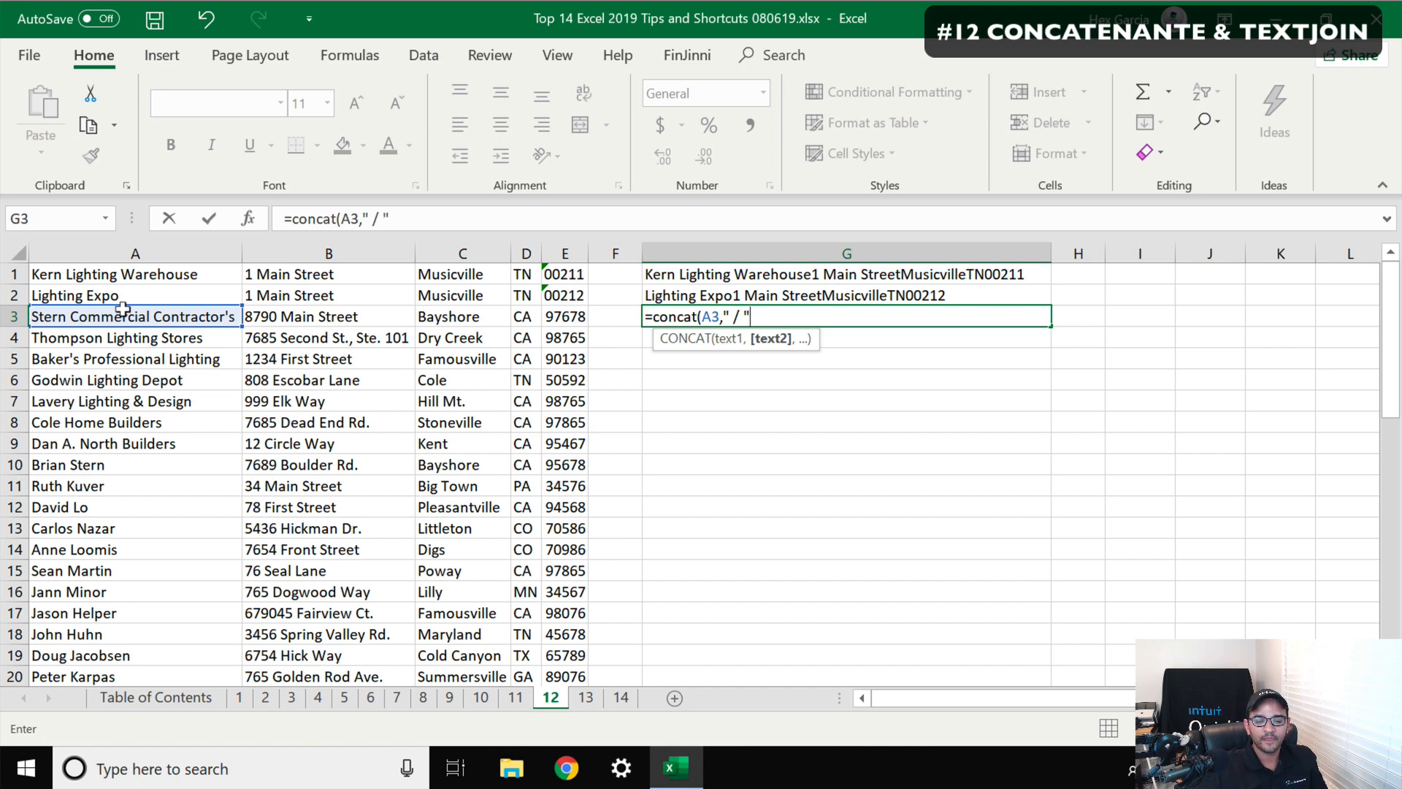
{"action": "type", "text": " \","}
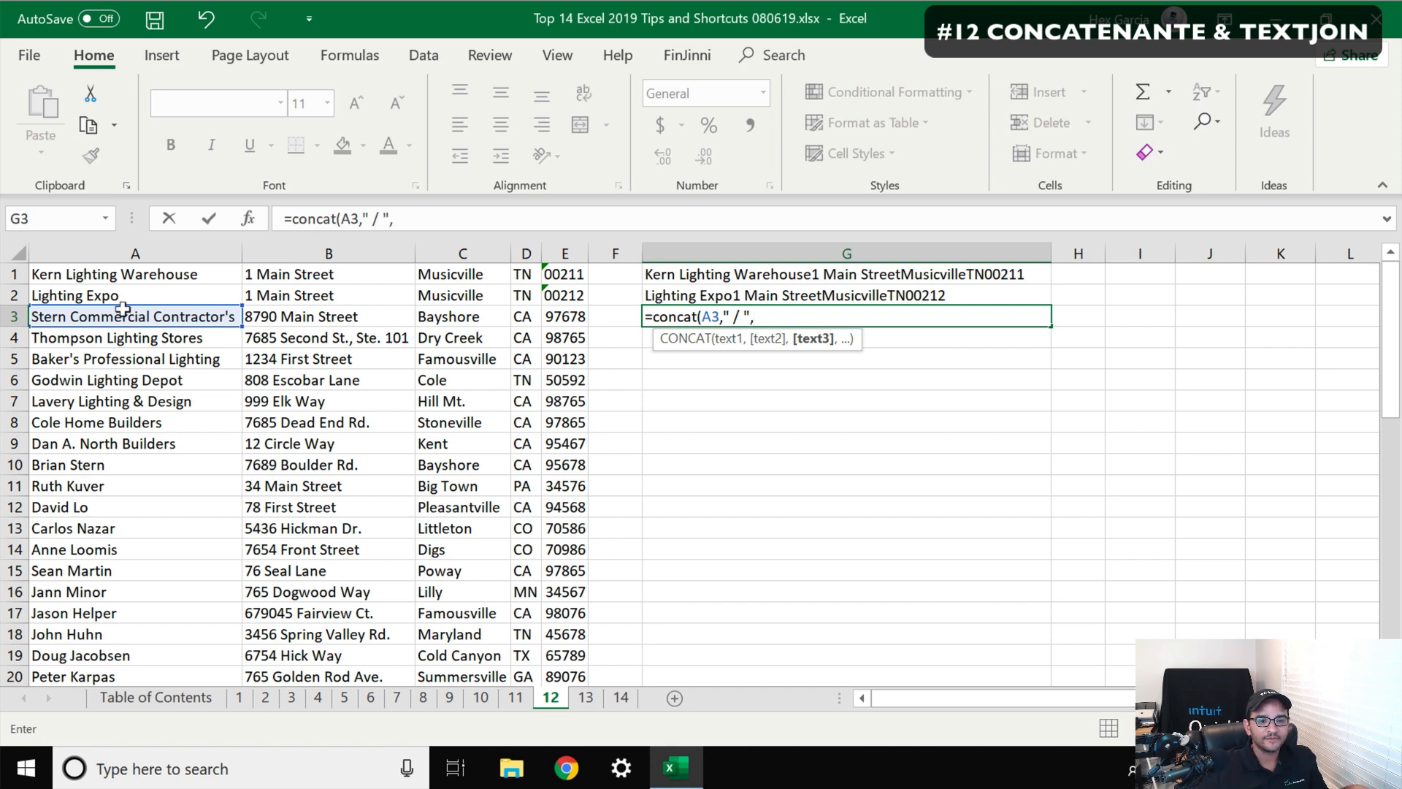
{"action": "left_click", "coordinate": [292, 312]}
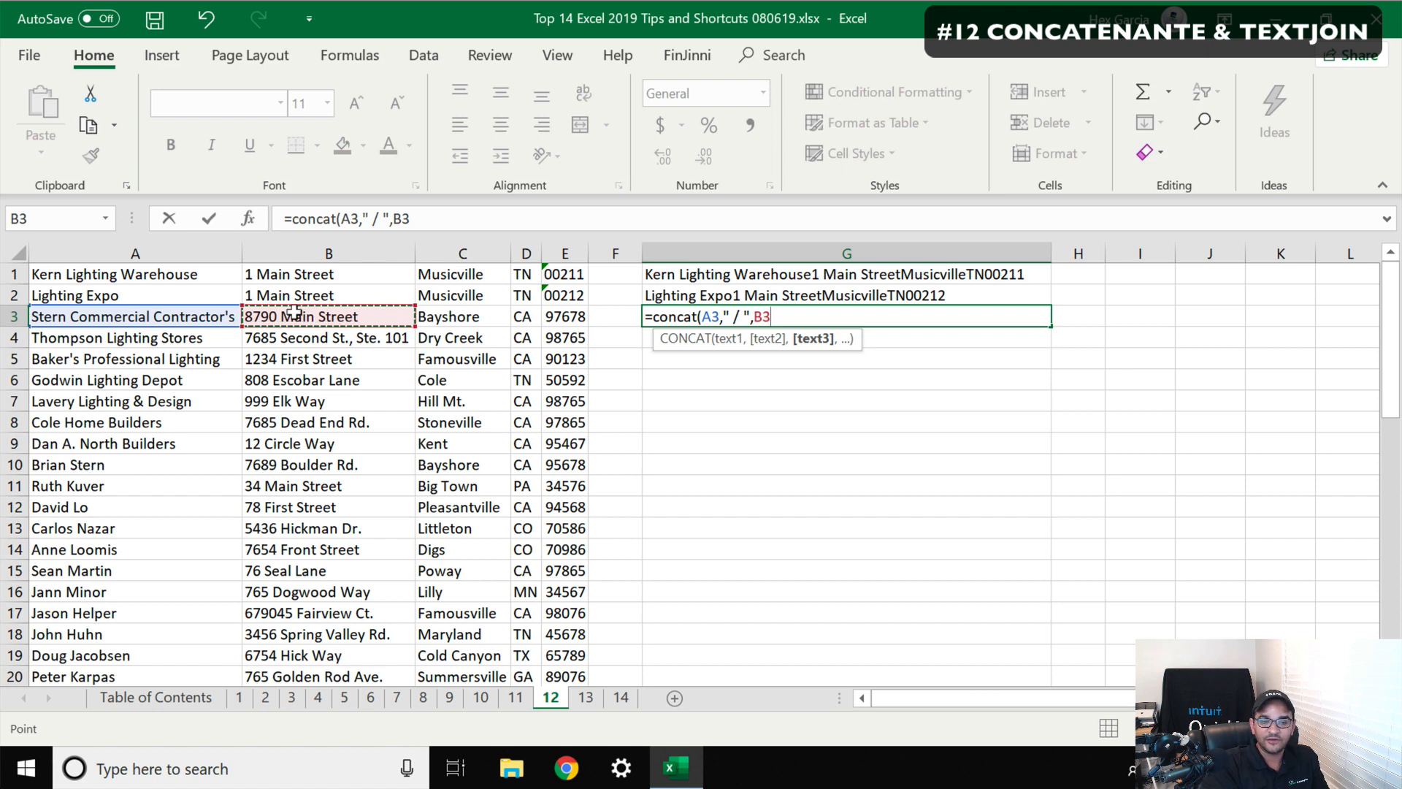
{"action": "type", "text": ","}
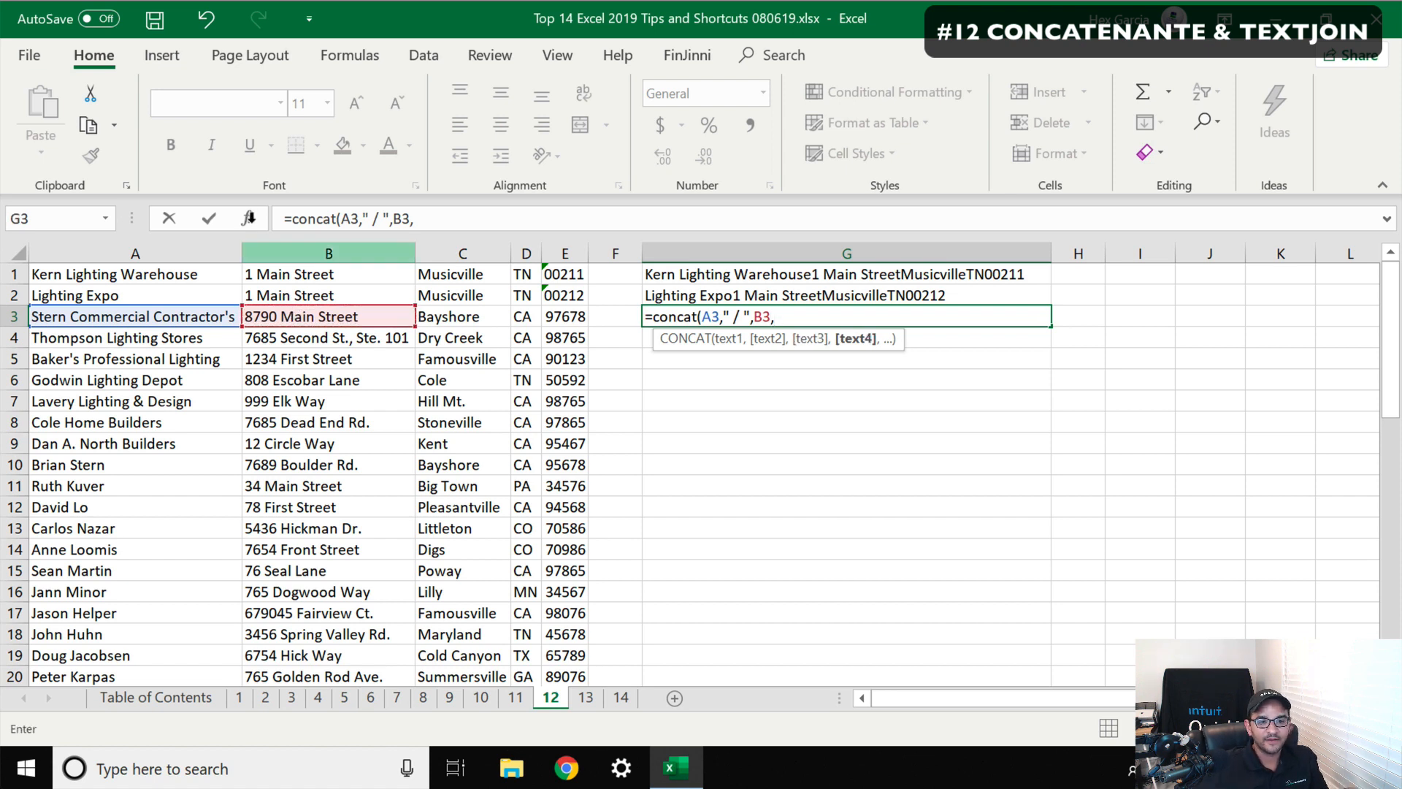
Continue the G3 CONCAT formula by adding C3, with " / " separators after B3 and after C3
{"action": "left_click_drag", "start_coordinate": [390, 219], "coordinate": [359, 219]}
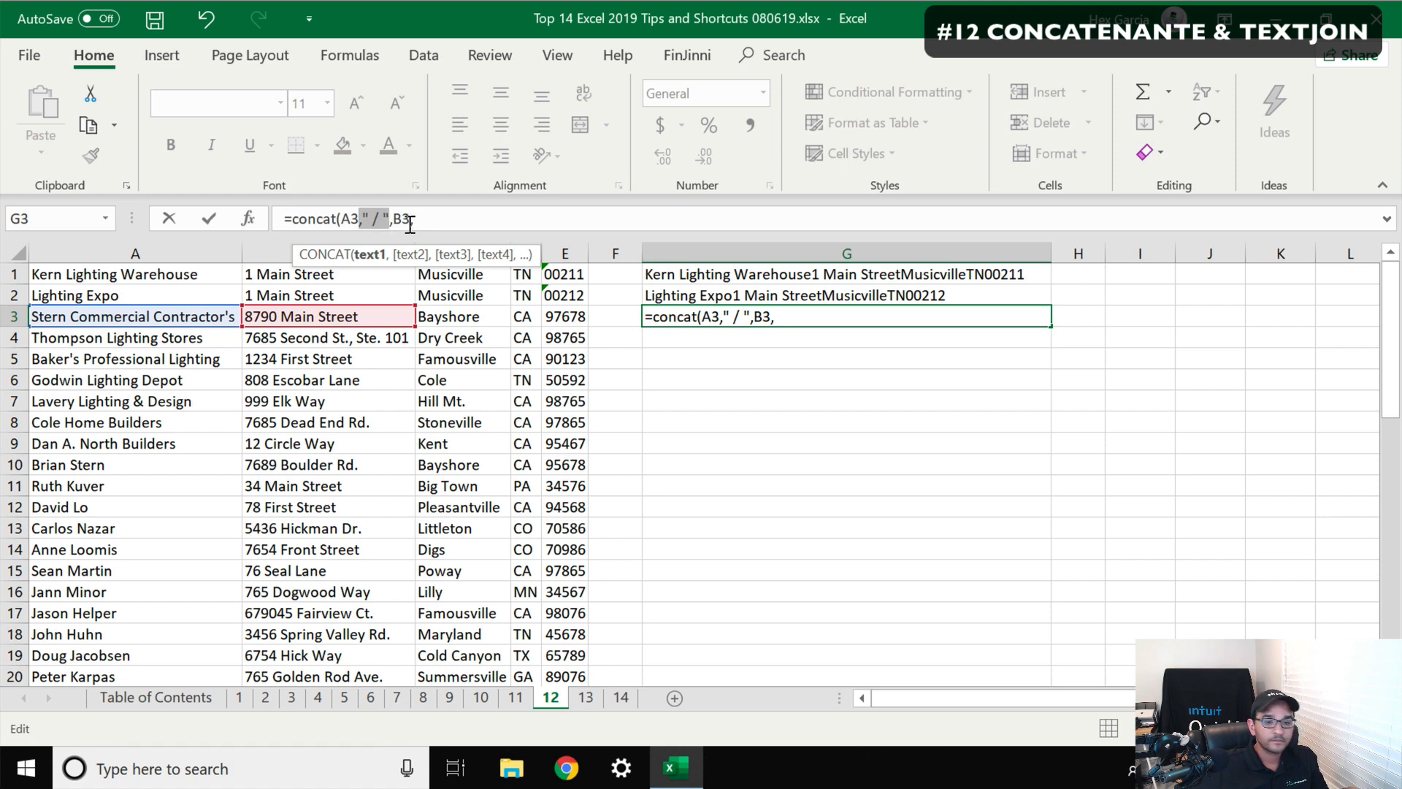
{"action": "left_click", "coordinate": [451, 217]}
{"action": "type", "text": "\" / \""}
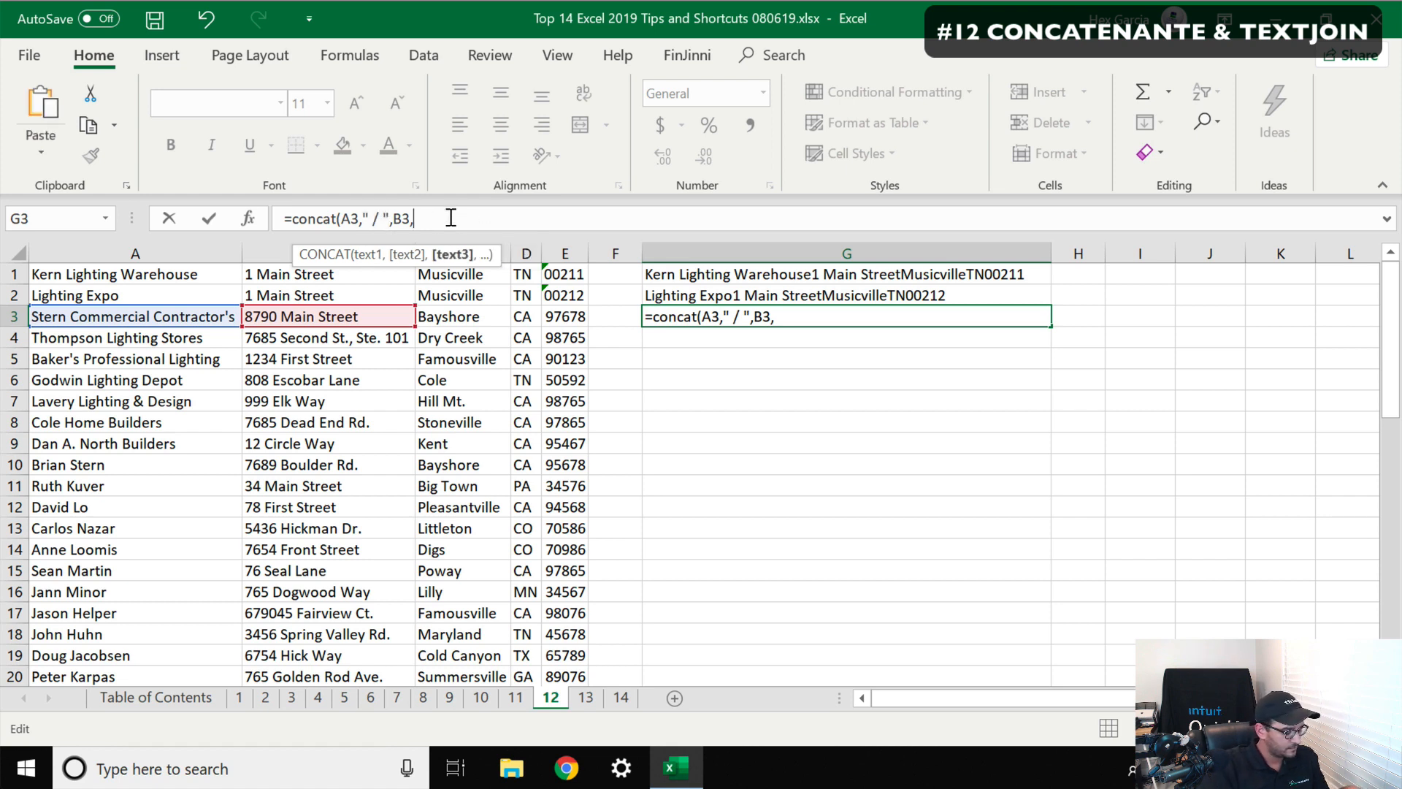
{"action": "type", "text": ","}
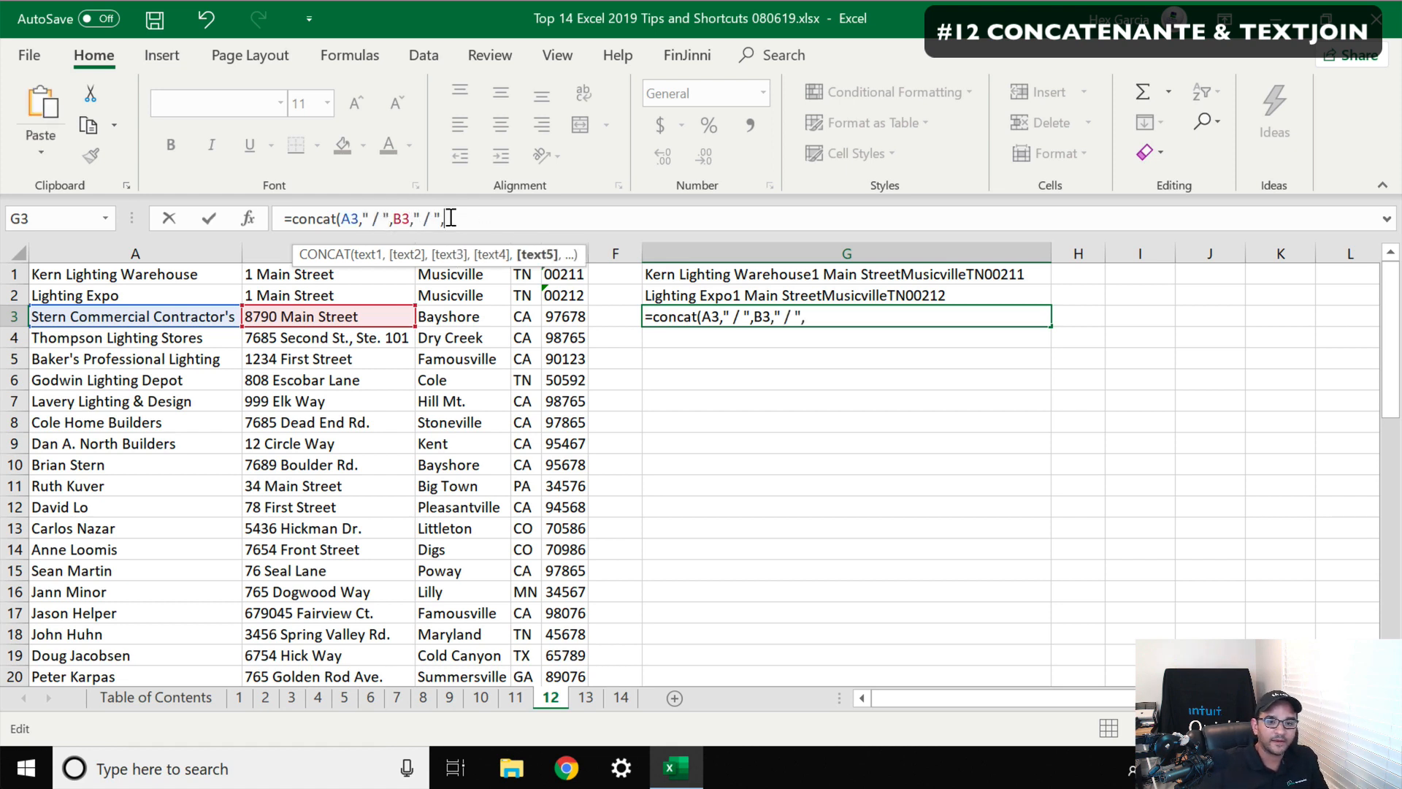
{"action": "left_click", "coordinate": [444, 315]}
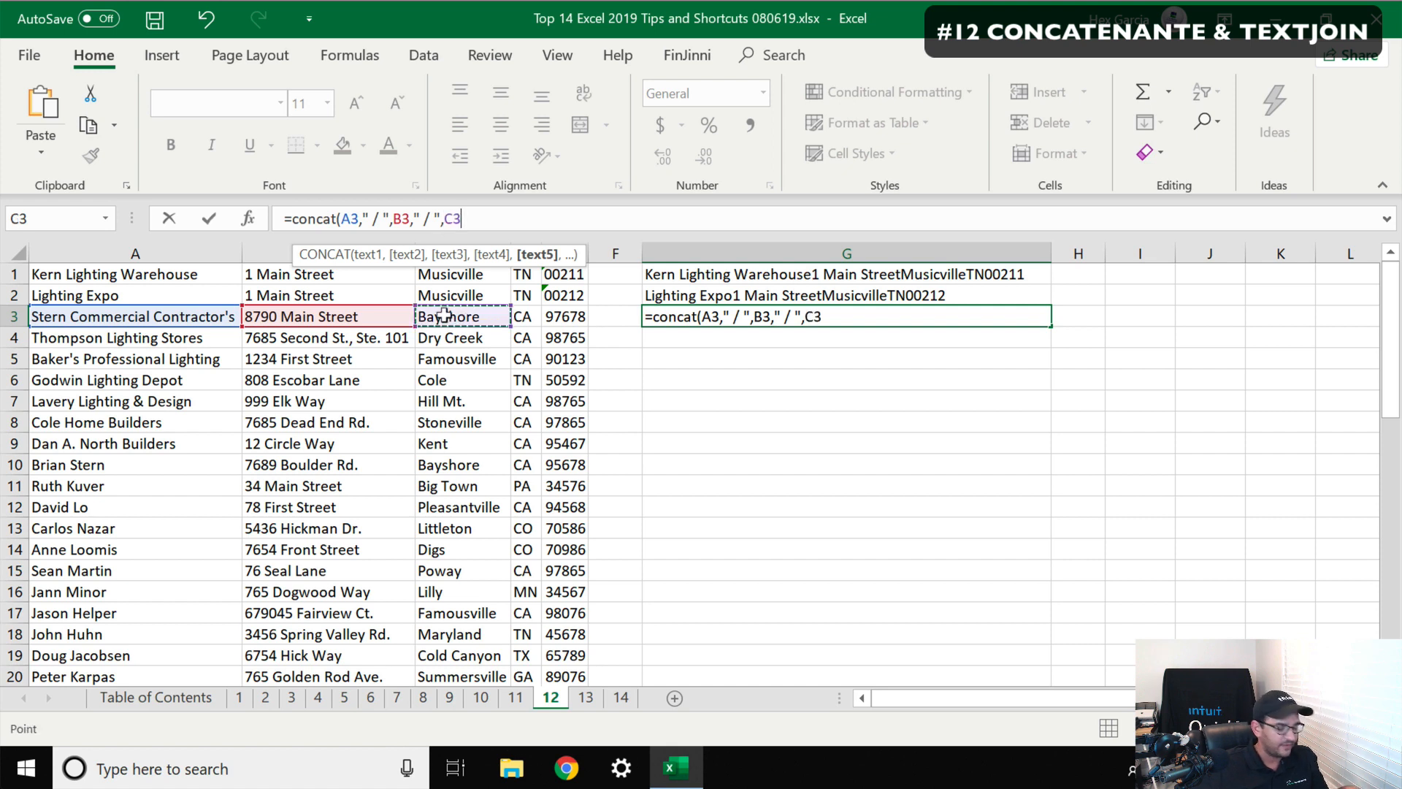
{"action": "left_click", "coordinate": [477, 213]}
{"action": "type", "text": ",\" / \""}
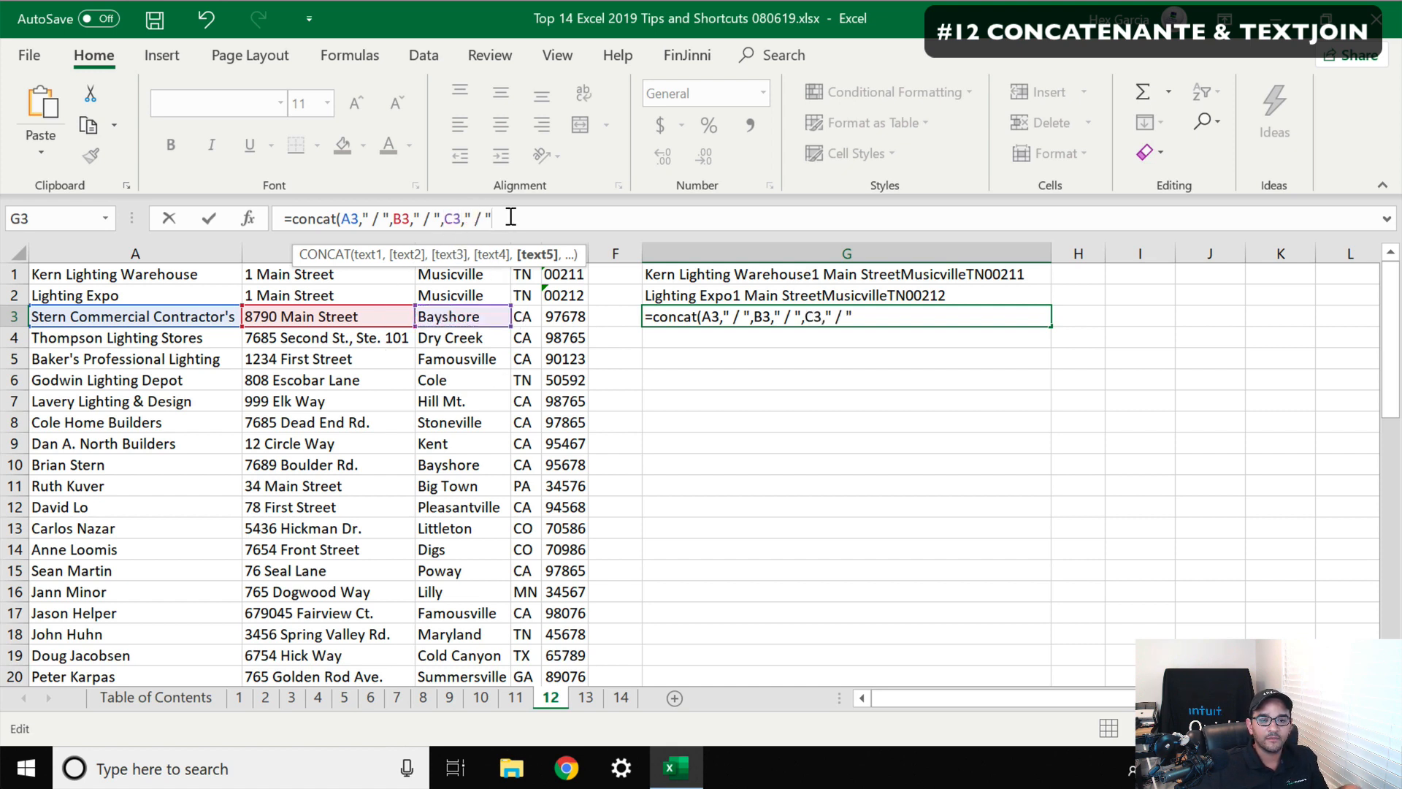
{"action": "type", "text": ","}
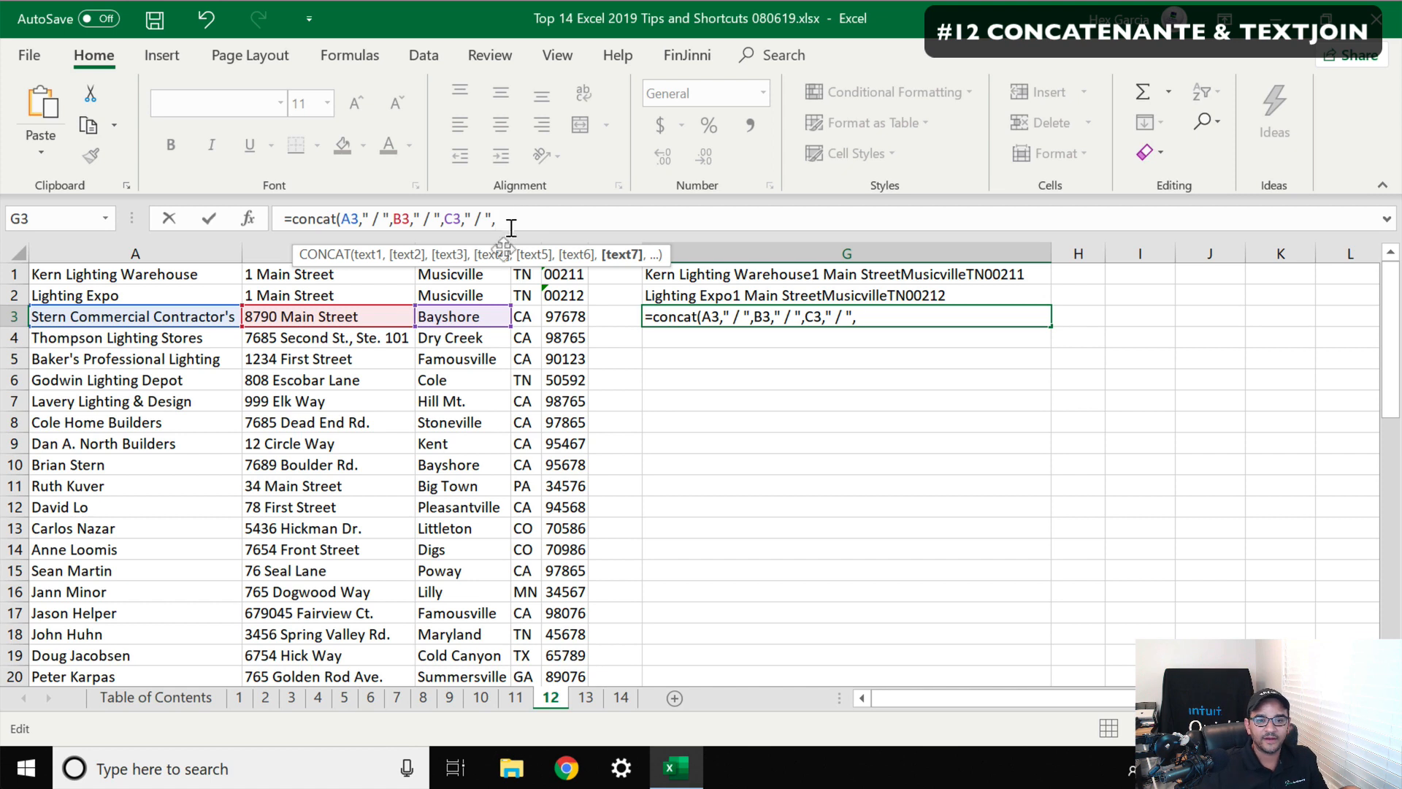
Finish the G3 formula by adding D3 and E3 with a " / " separator between them and closing the parenthesis
{"action": "left_click", "coordinate": [520, 308]}
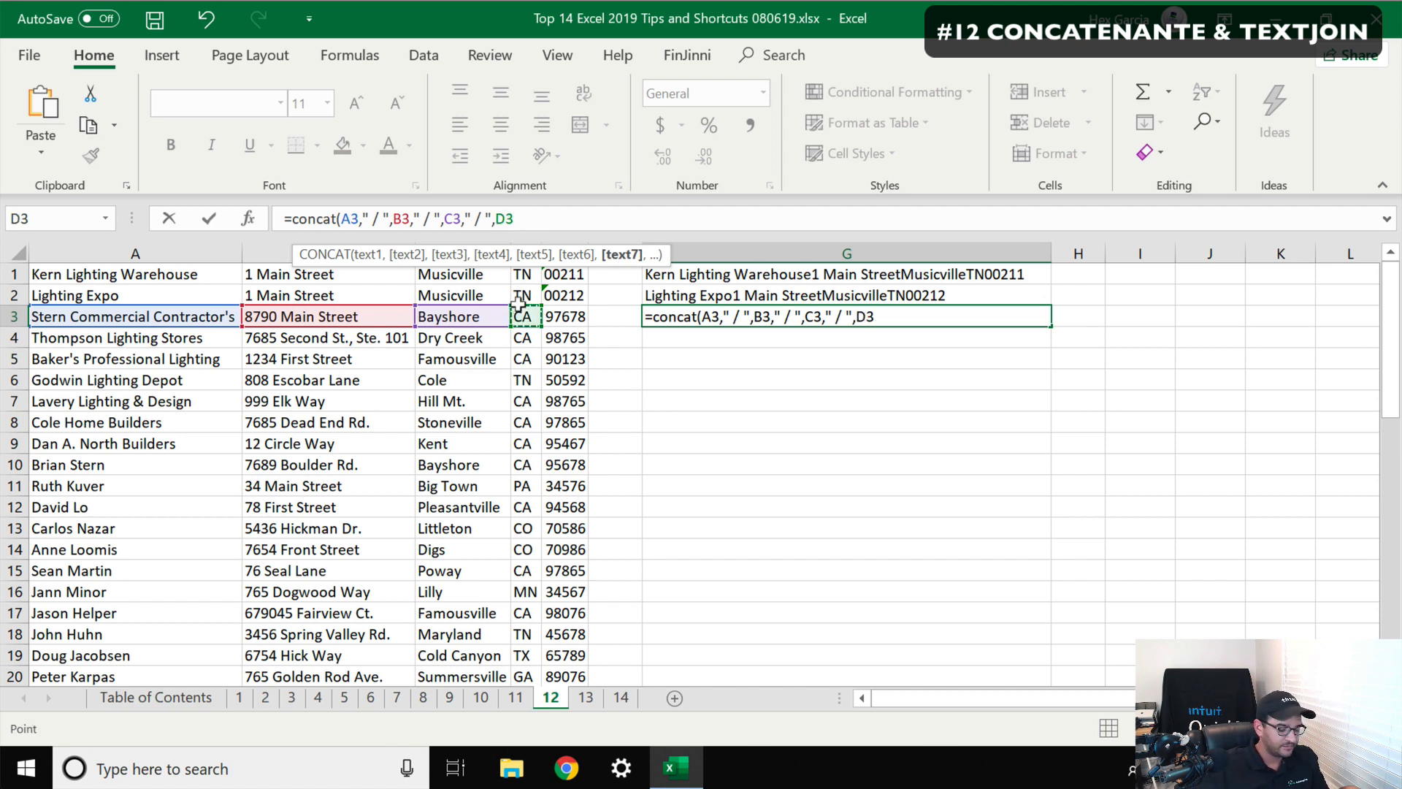
{"action": "type", "text": ",\" / \""}
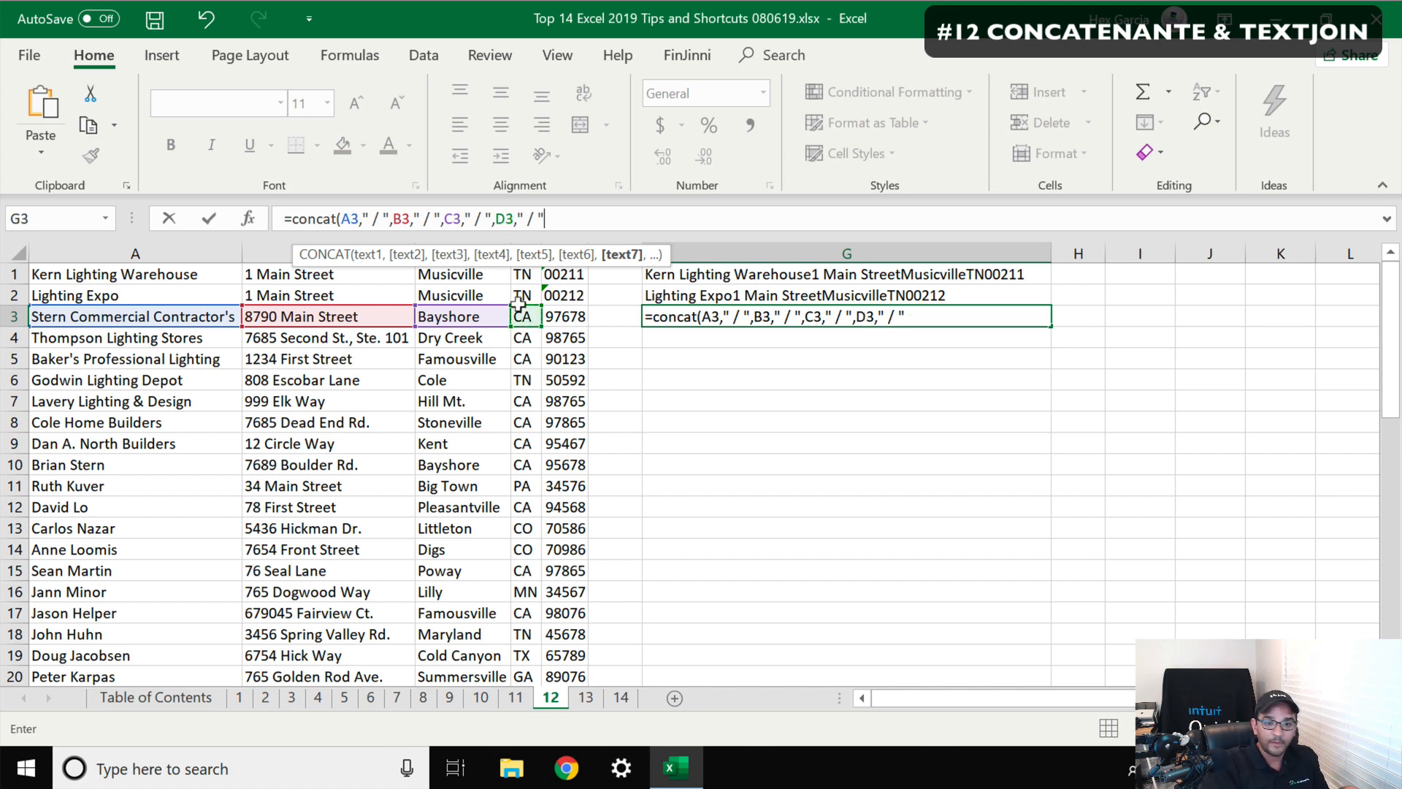
{"action": "type", "text": ","}
{"action": "left_click", "coordinate": [556, 312]}
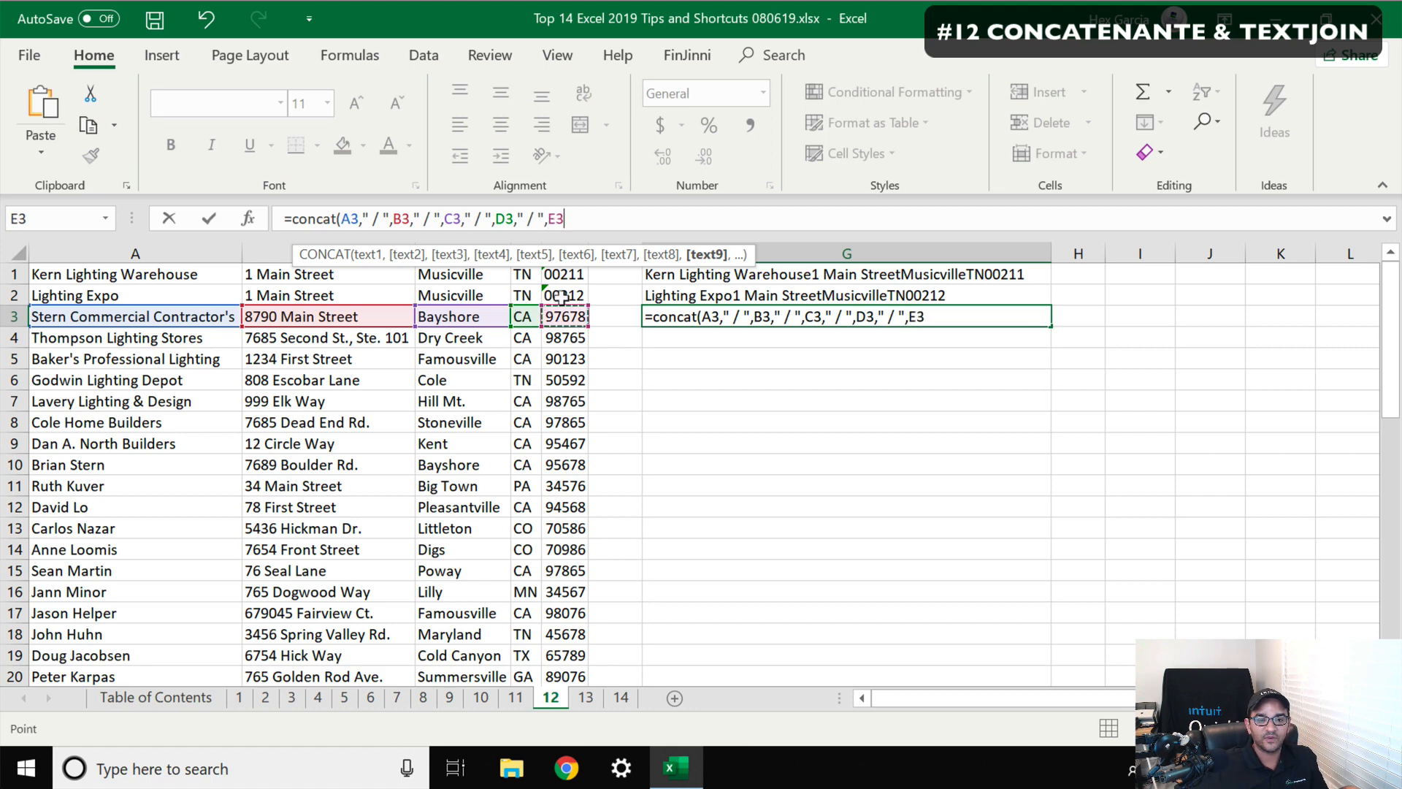
{"action": "key", "text": "super+plus"}
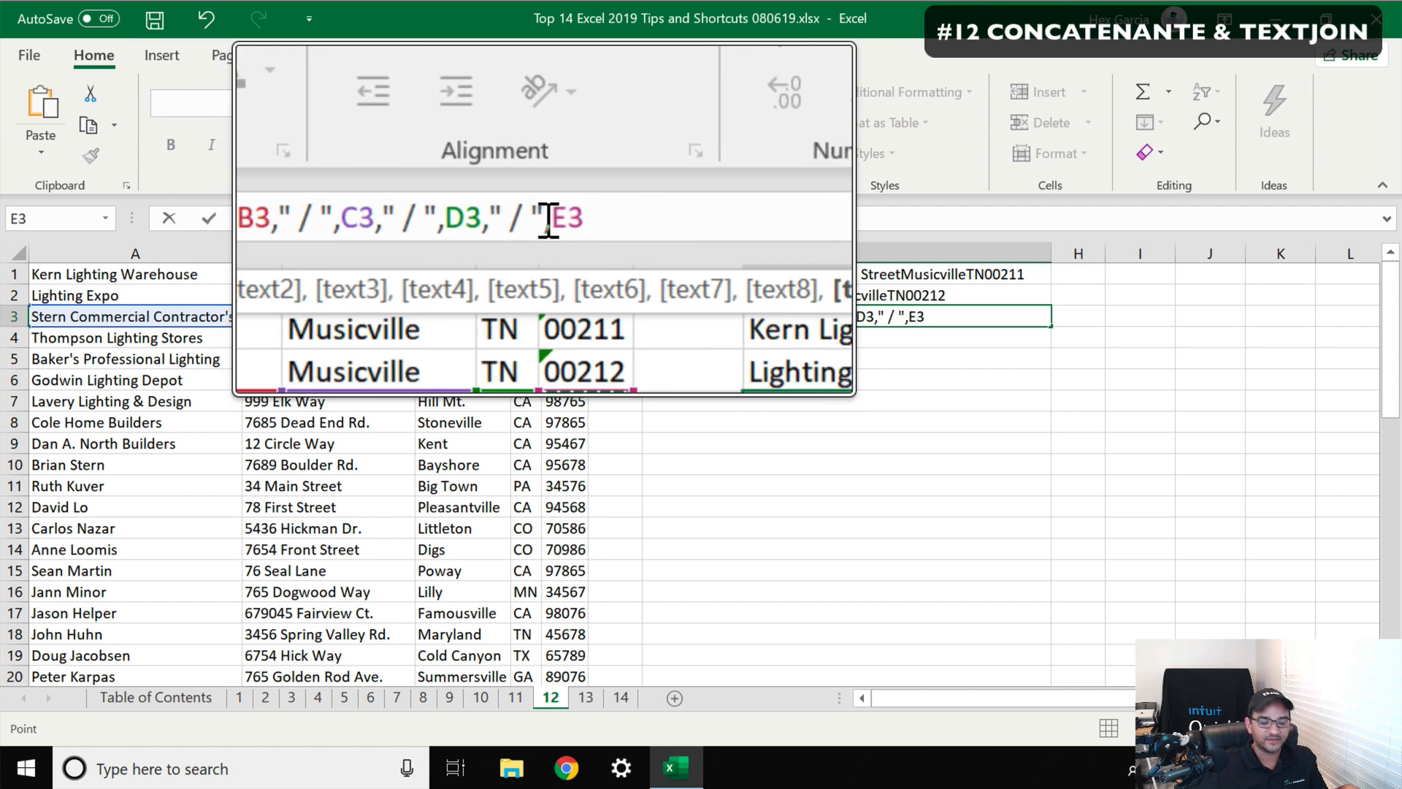
{"action": "type", "text": ")"}
{"action": "key", "text": "super+Escape"}
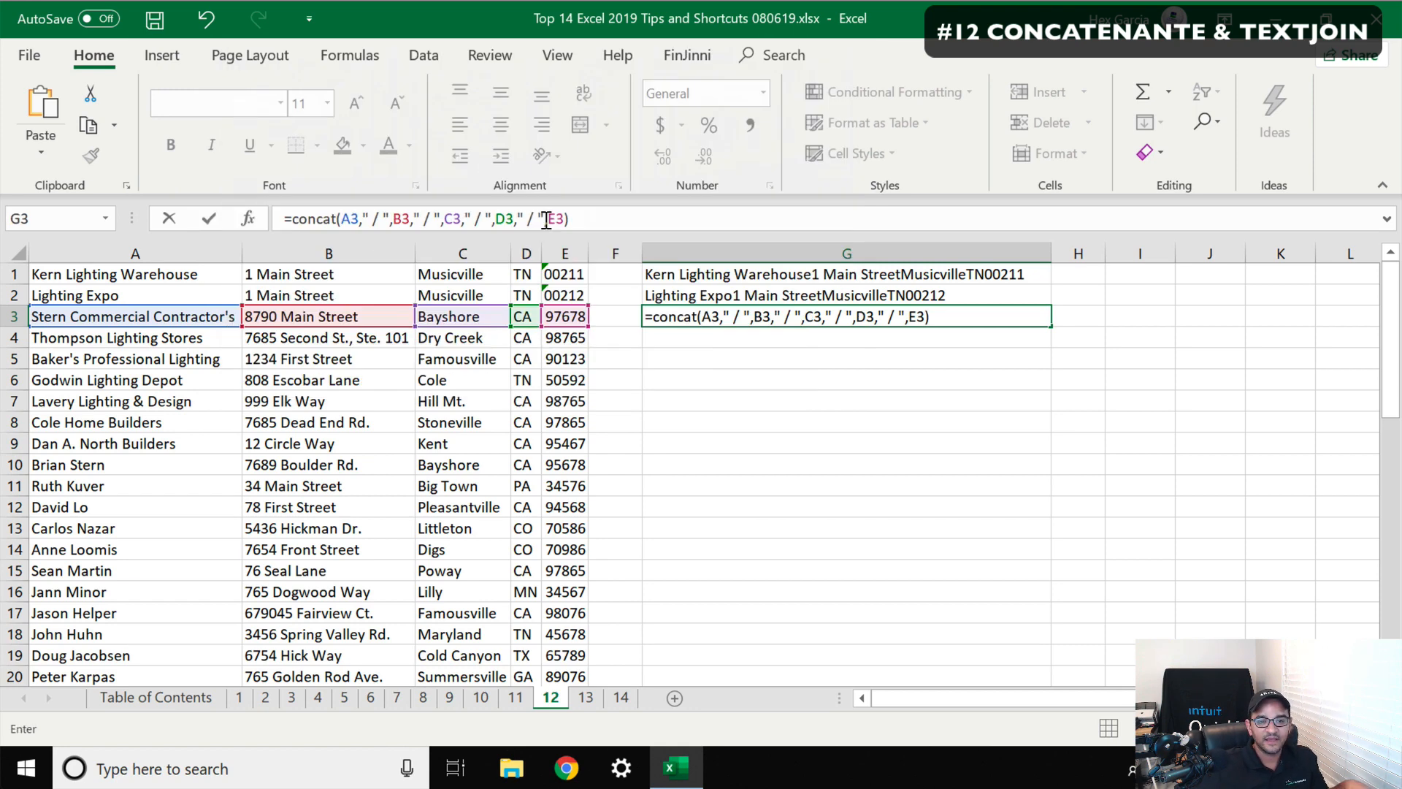
{"action": "key", "text": "Return"}
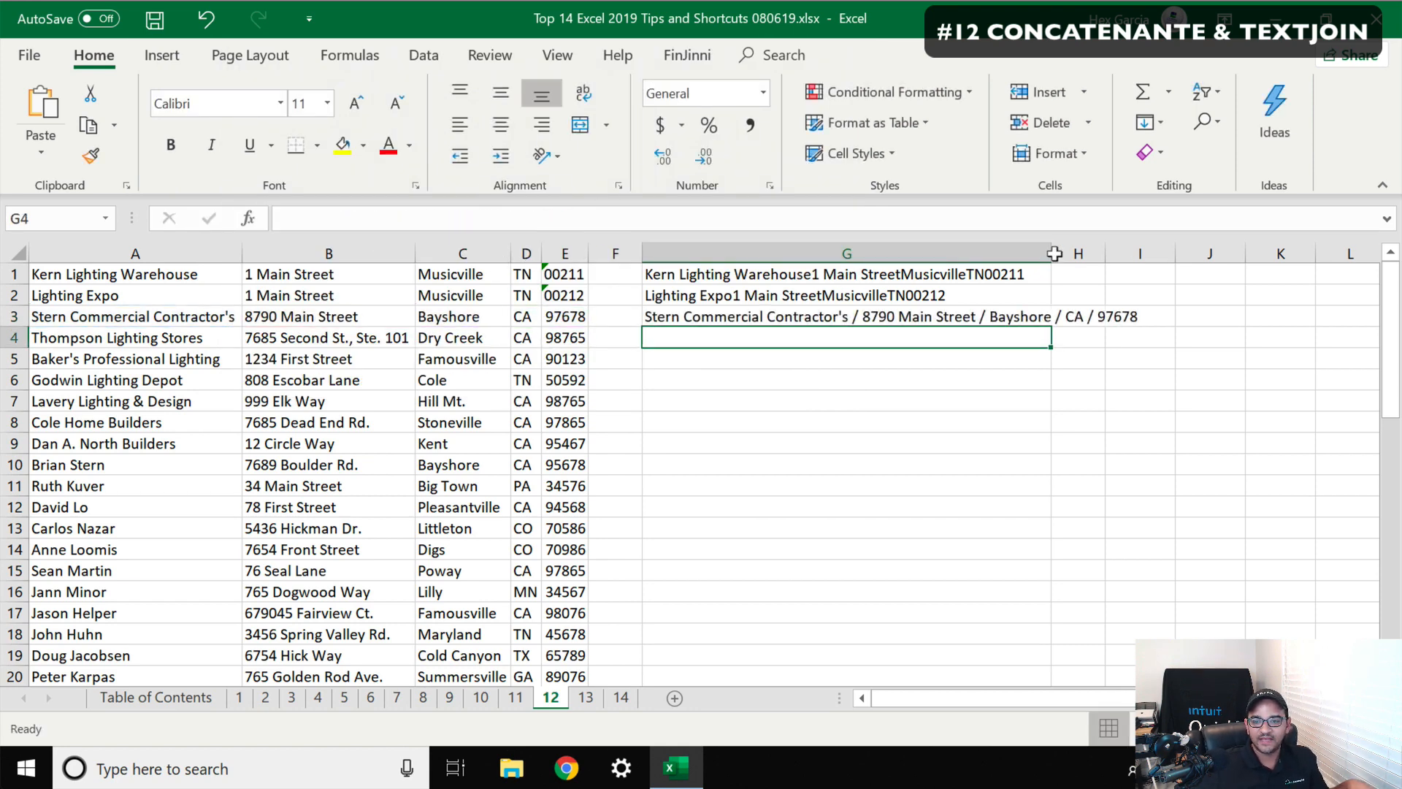
Widen column G so the G3 result fits
{"action": "left_click_drag", "start_coordinate": [1036, 245], "coordinate": [1122, 245]}
{"action": "left_click", "coordinate": [839, 321]}
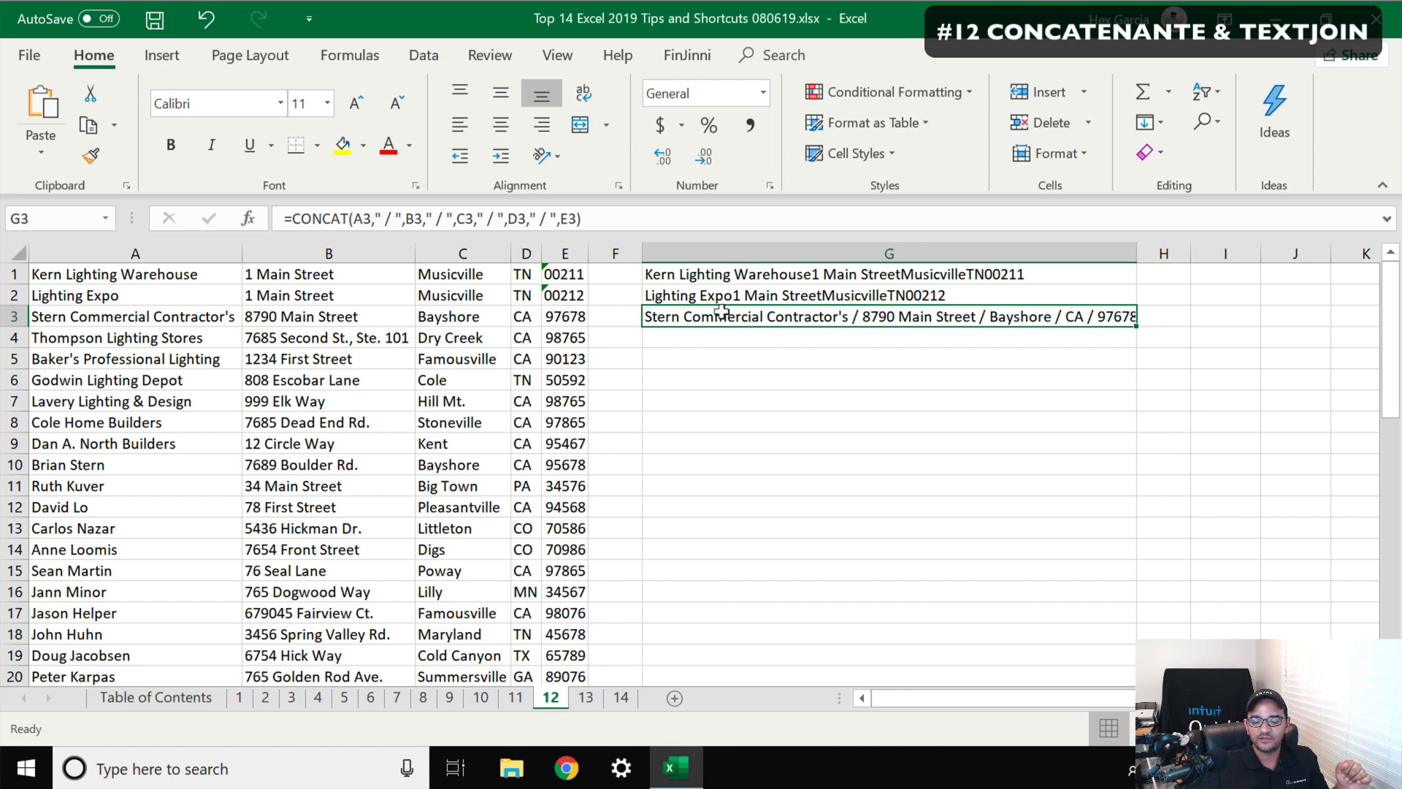
{"action": "left_click", "coordinate": [730, 335]}
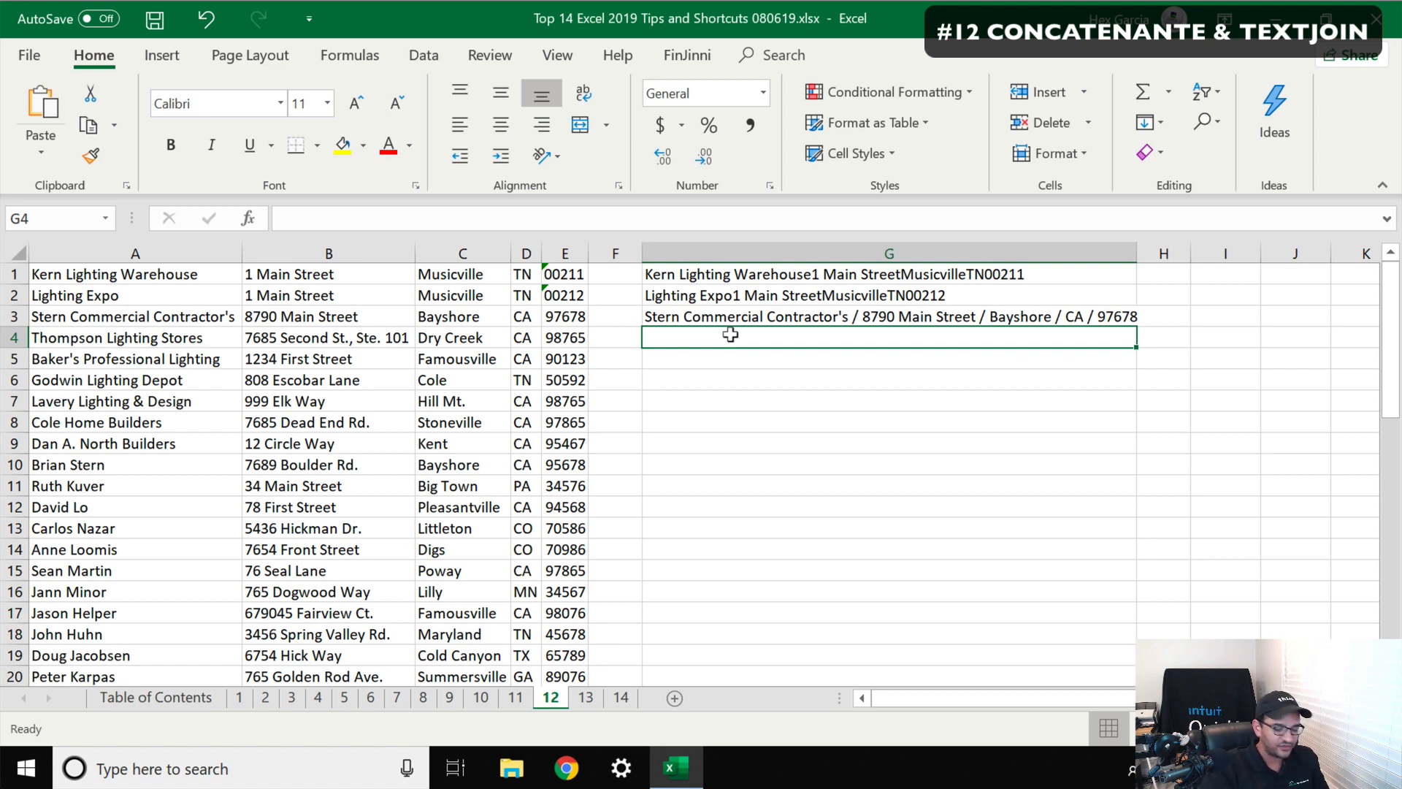
In G4, join A4, B4 and C4 with spaces using the ampersand formula =A4&" "&B4&" "&C4
{"action": "type", "text": "="}
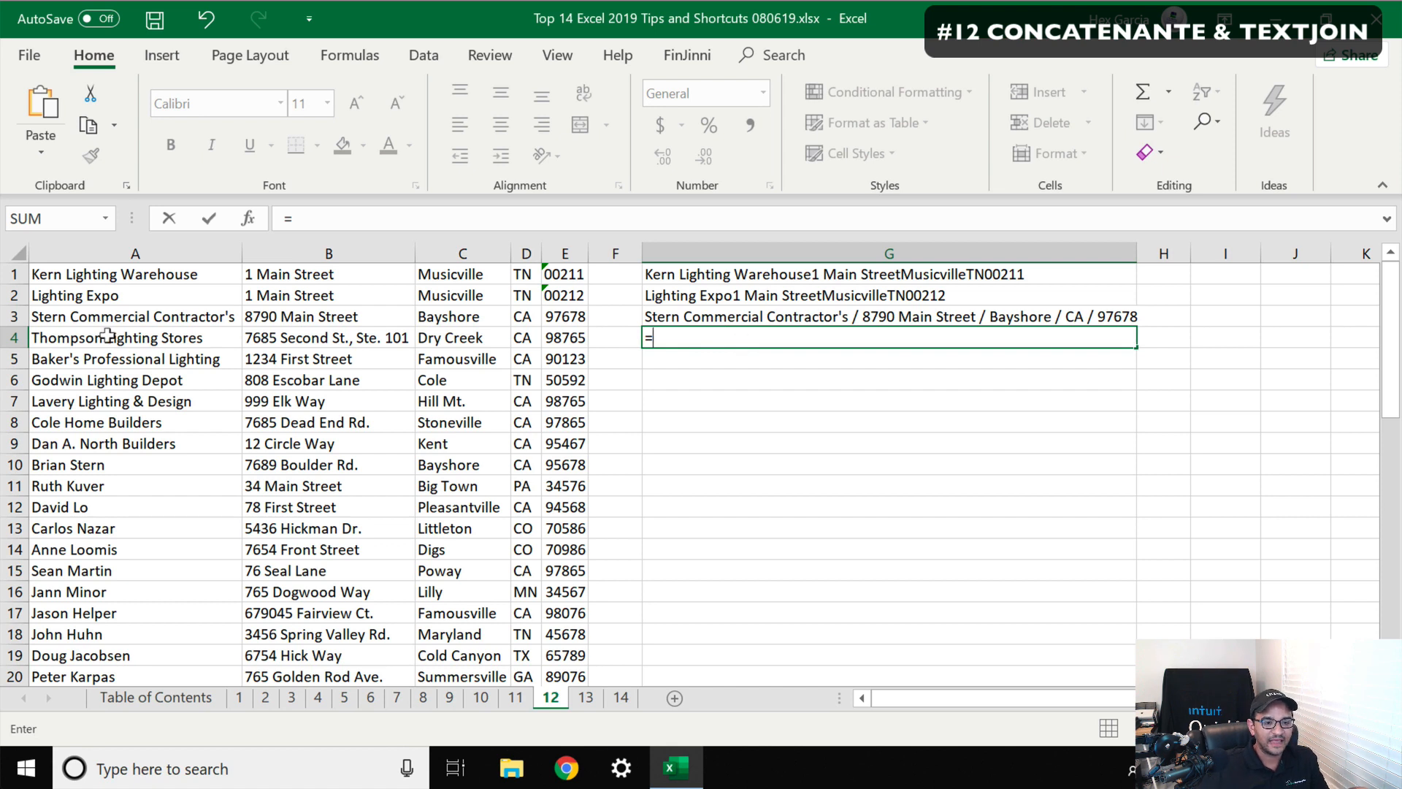
{"action": "left_click", "coordinate": [111, 334]}
{"action": "type", "text": "&"}
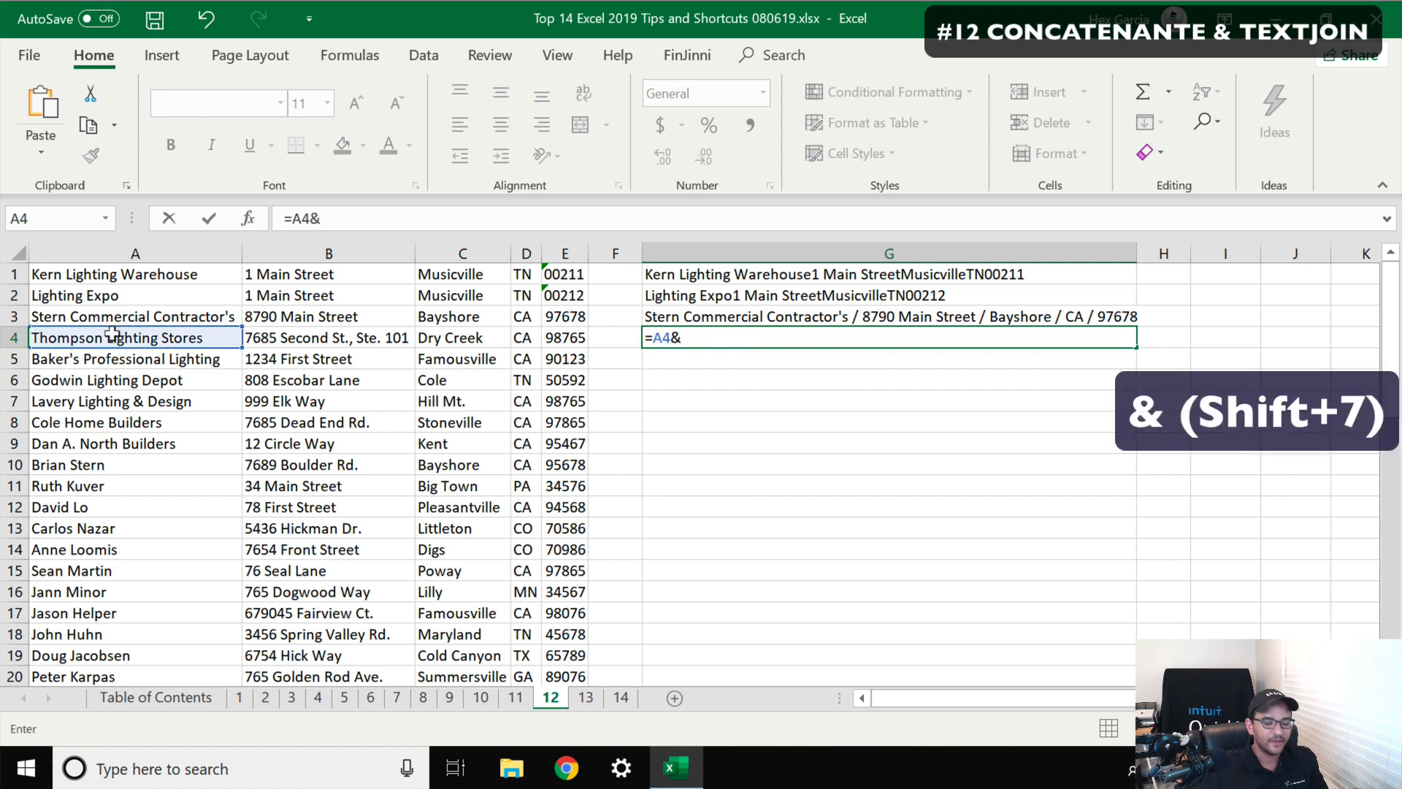
{"action": "type", "text": "\" \""}
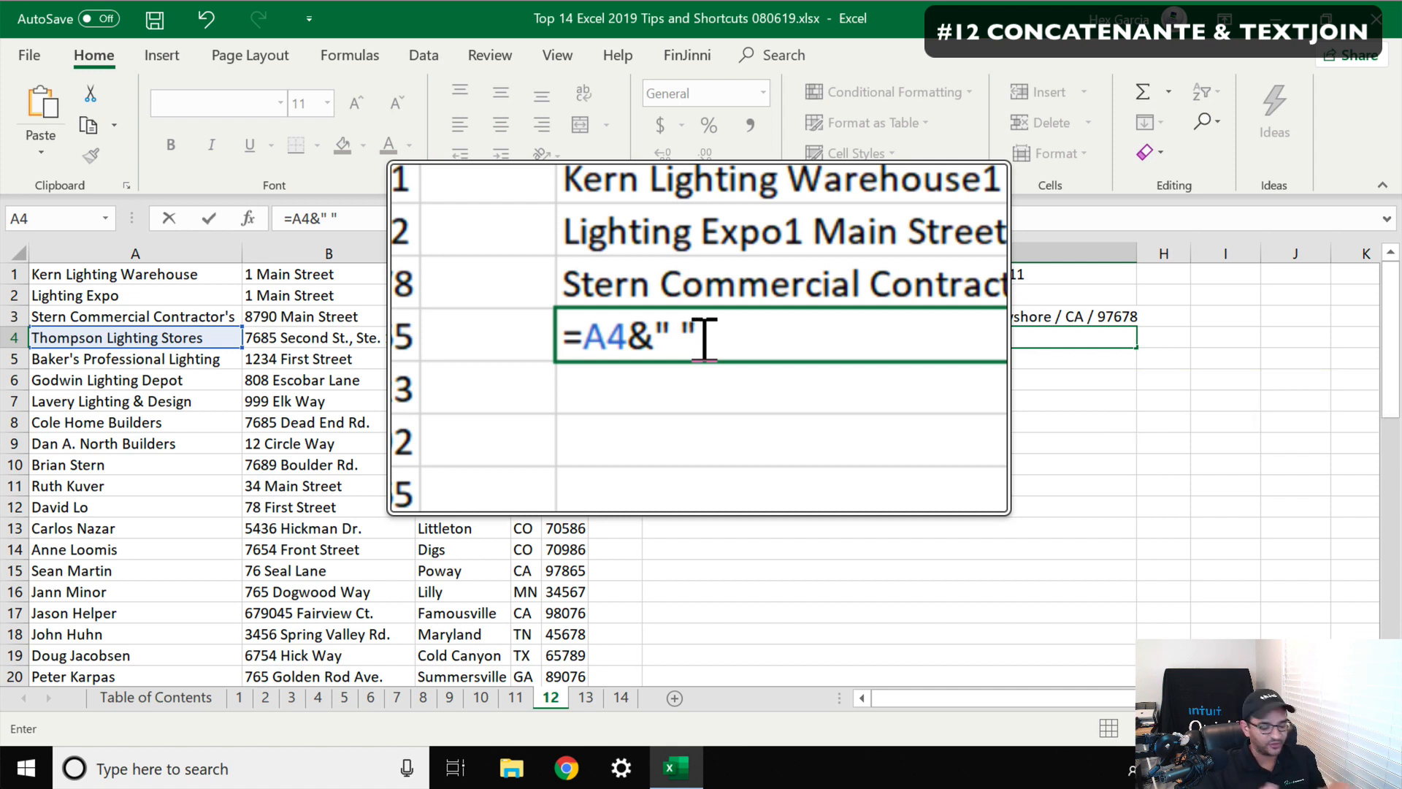
{"action": "type", "text": "&"}
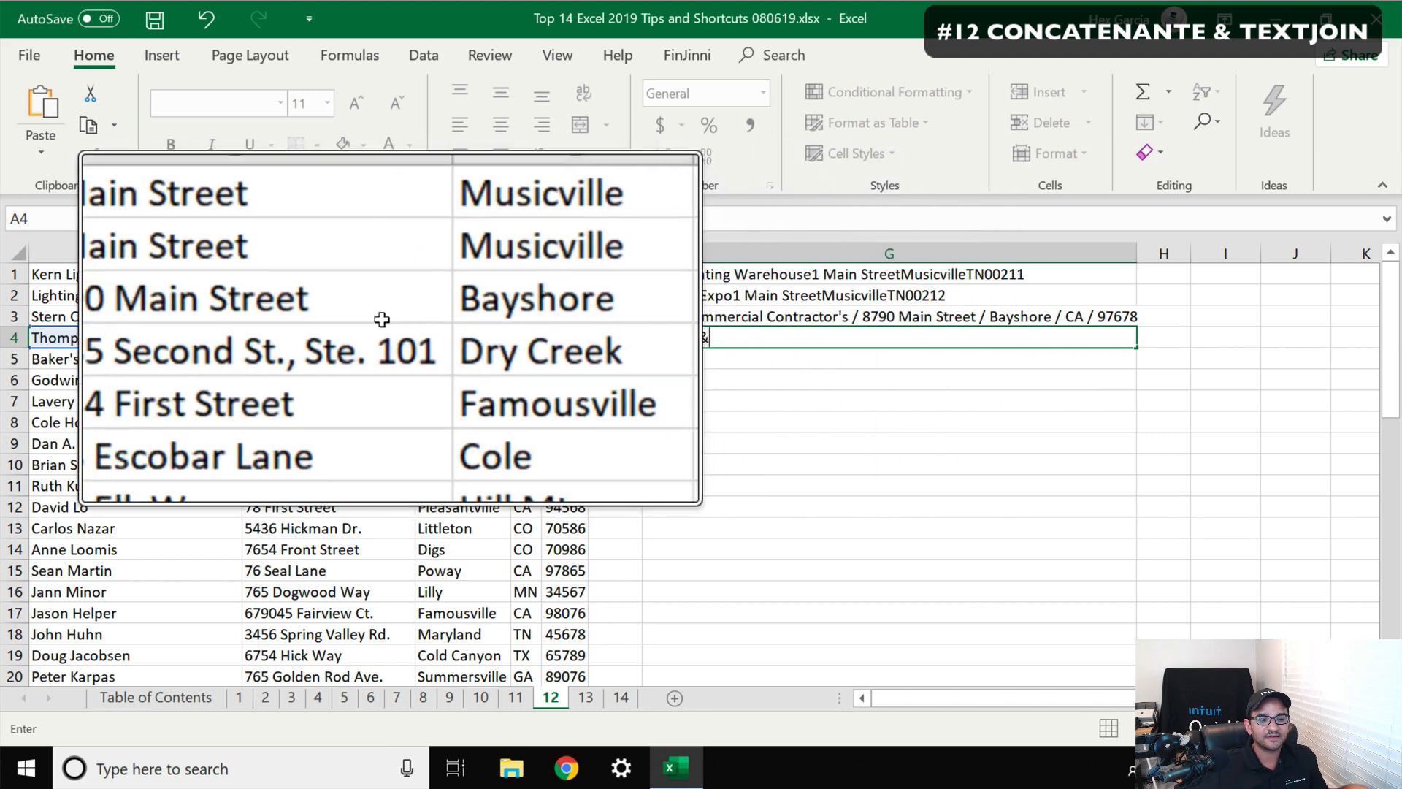
{"action": "left_click", "coordinate": [303, 336]}
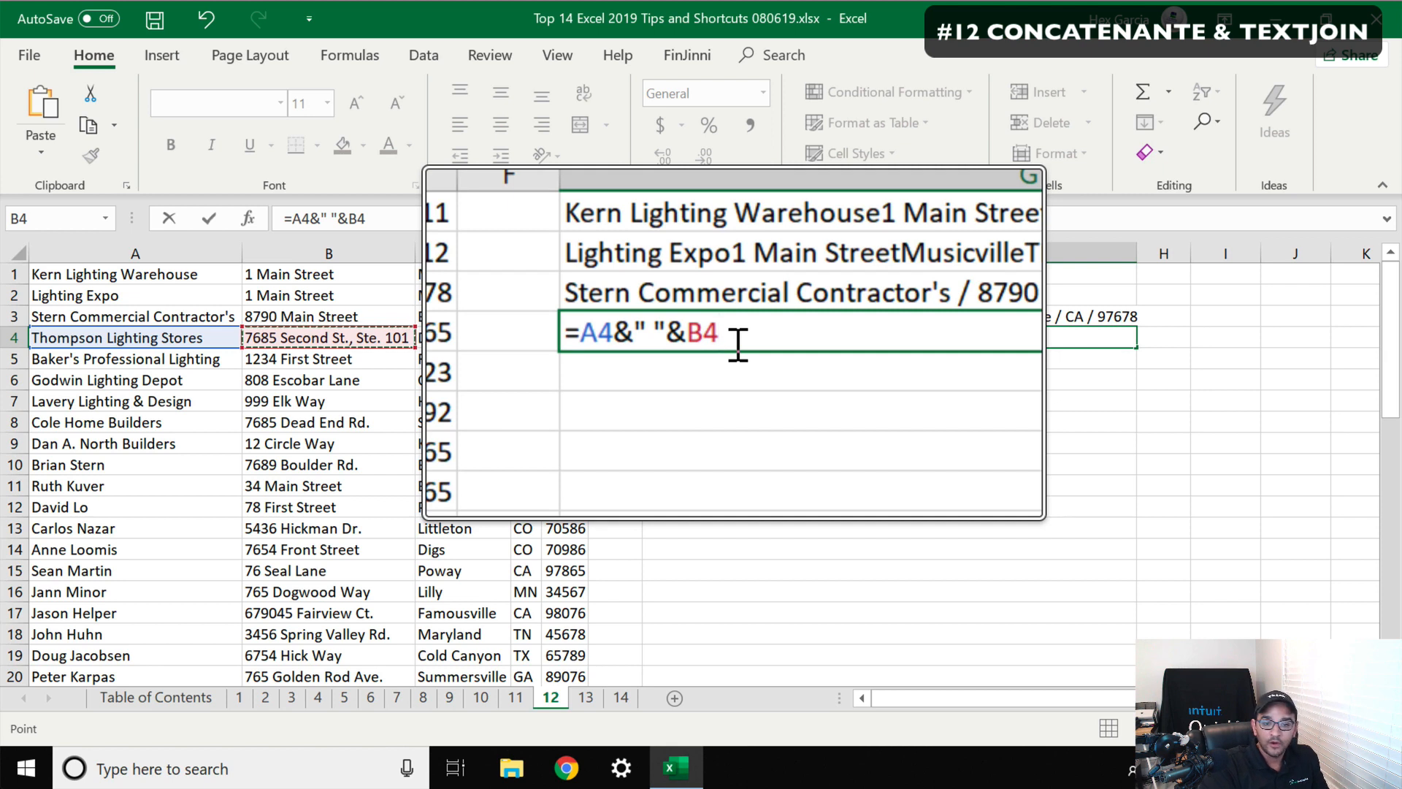
{"action": "type", "text": "&"}
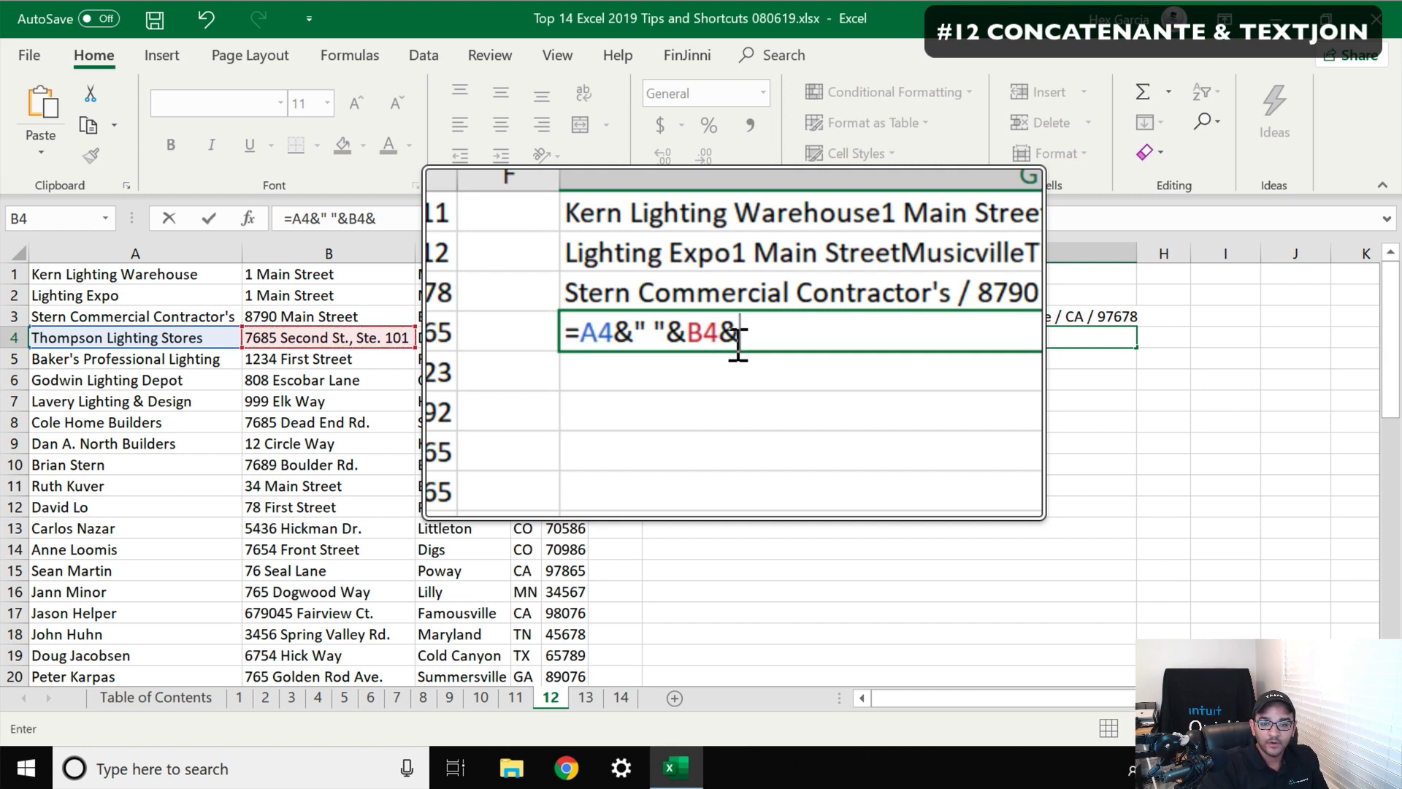
{"action": "type", "text": "\" \""}
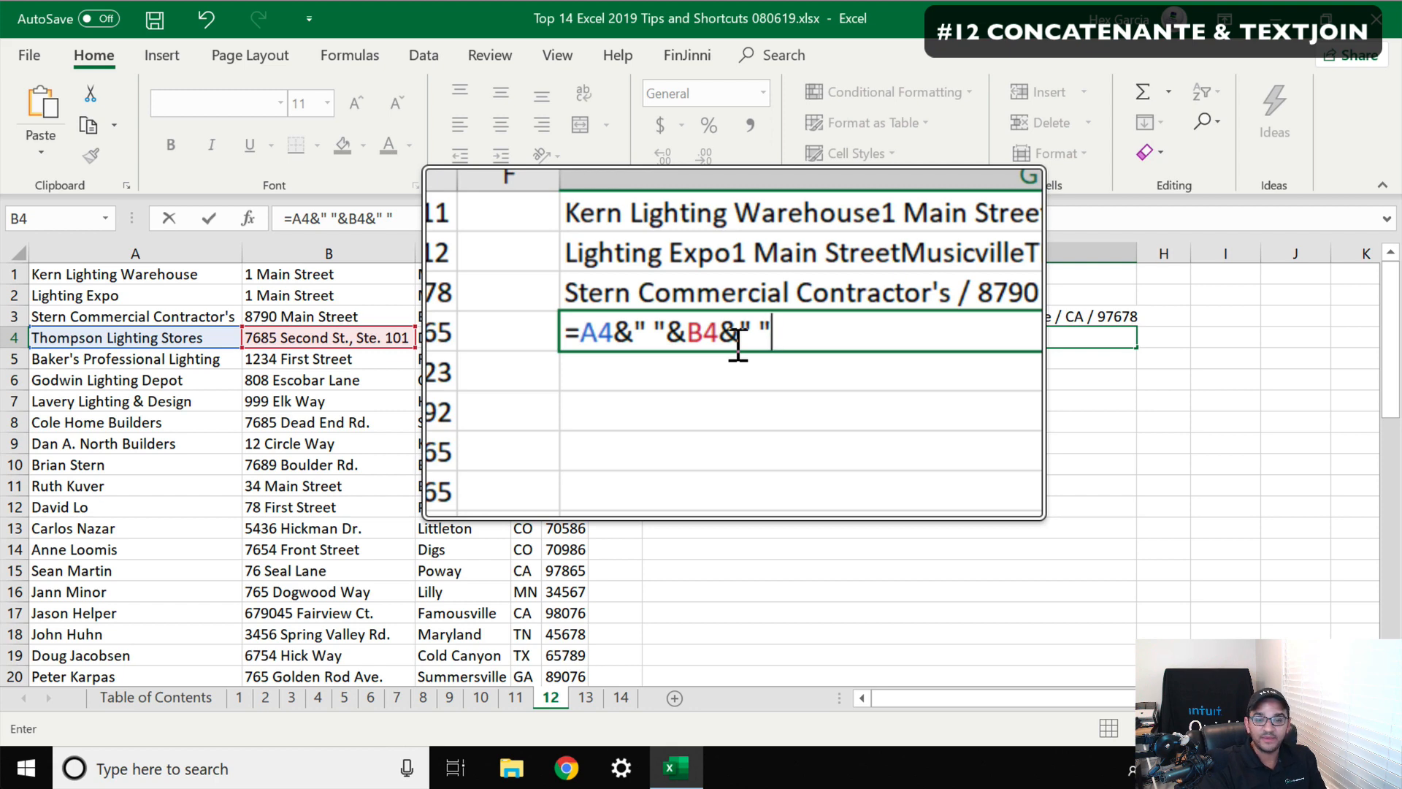
{"action": "type", "text": "&"}
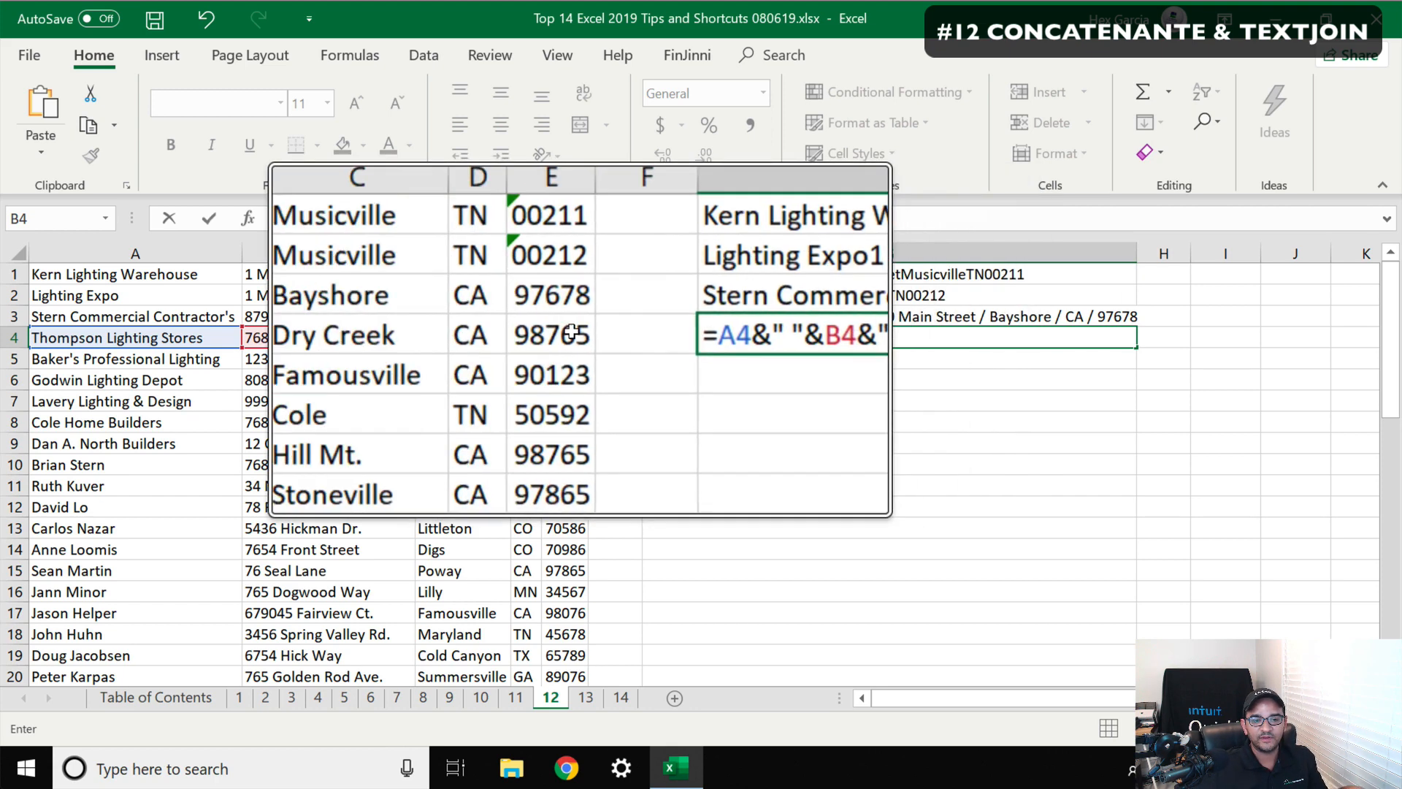
{"action": "left_click", "coordinate": [453, 337]}
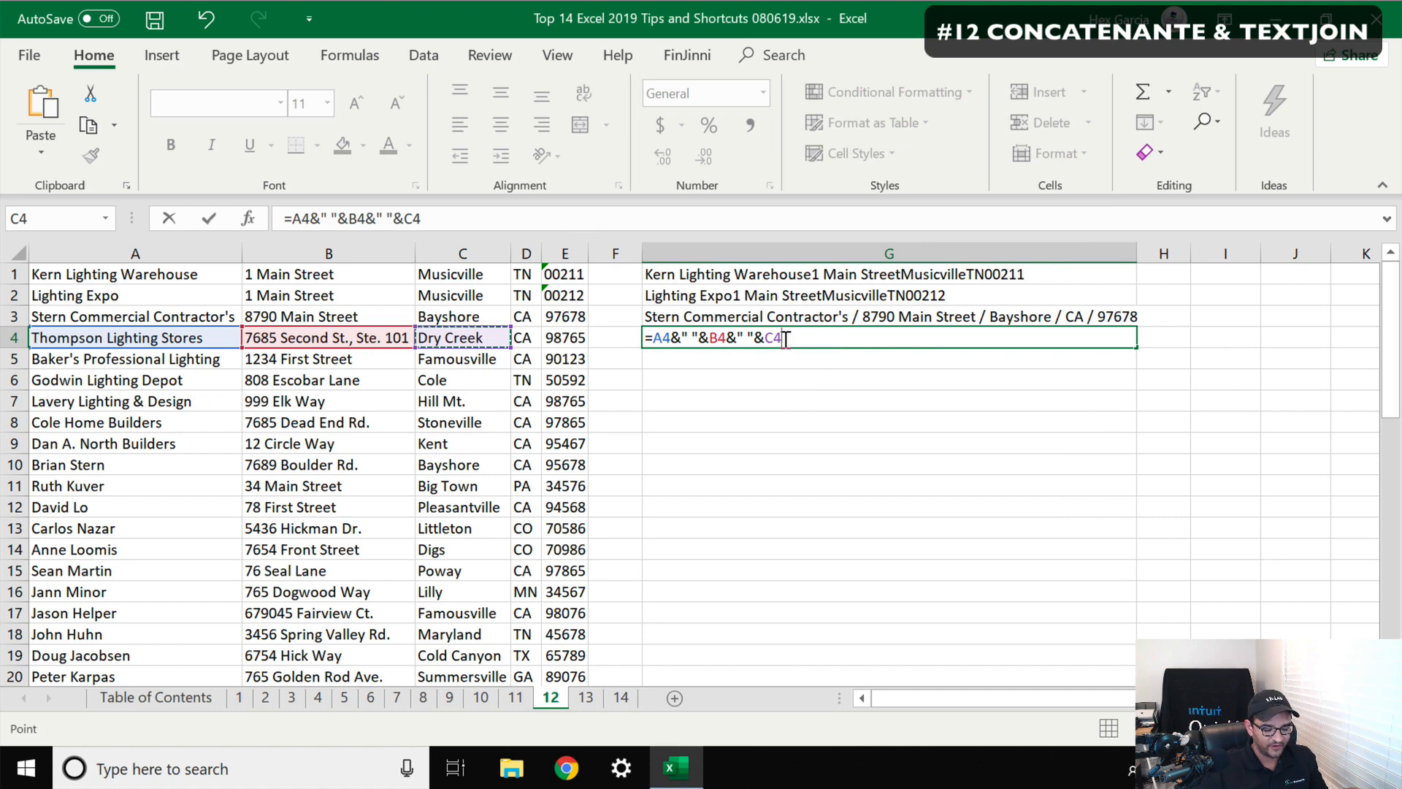
{"action": "key", "text": "Return"}
Review the formulas in G1 through G4 and the data further down the sheet
{"action": "left_click", "coordinate": [743, 333]}
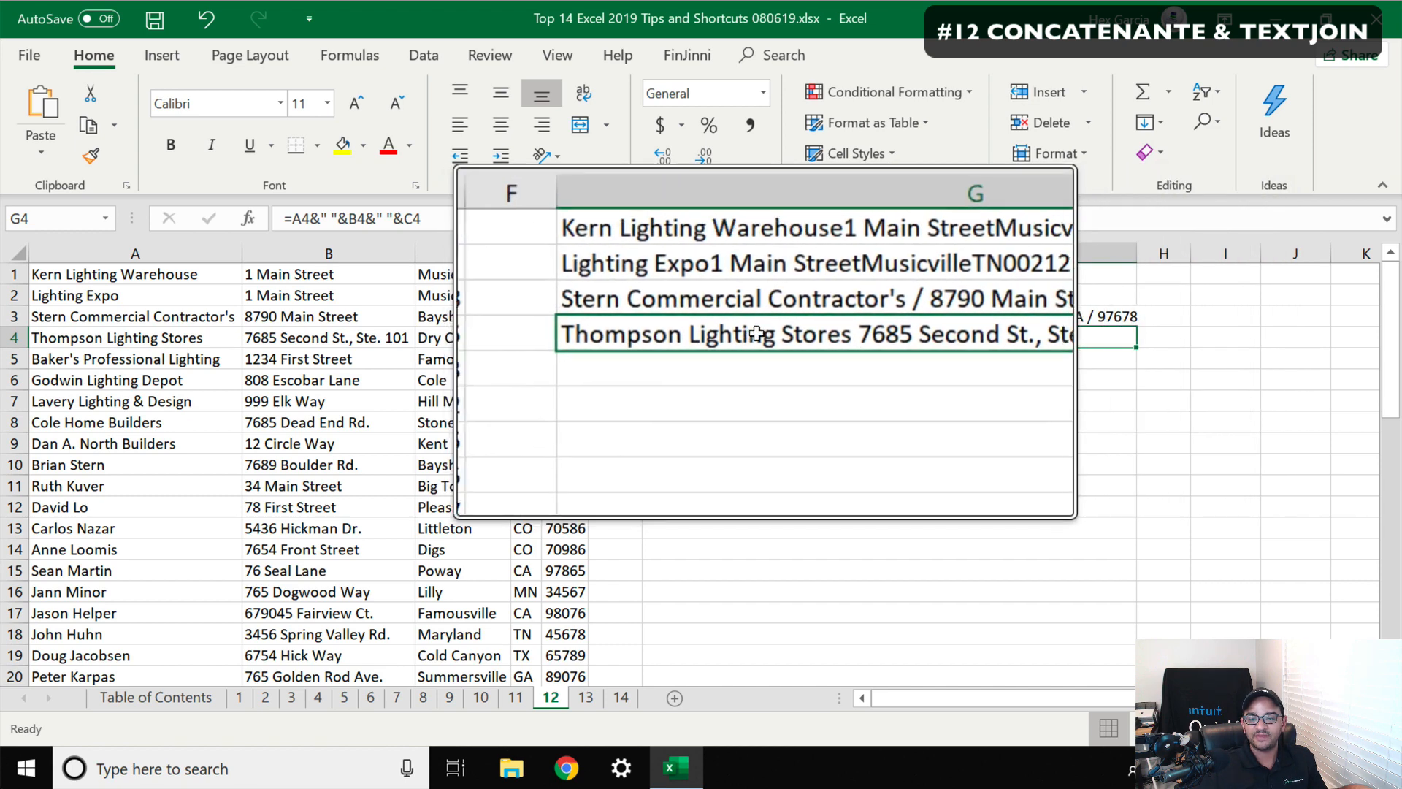
{"action": "left_click", "coordinate": [744, 269]}
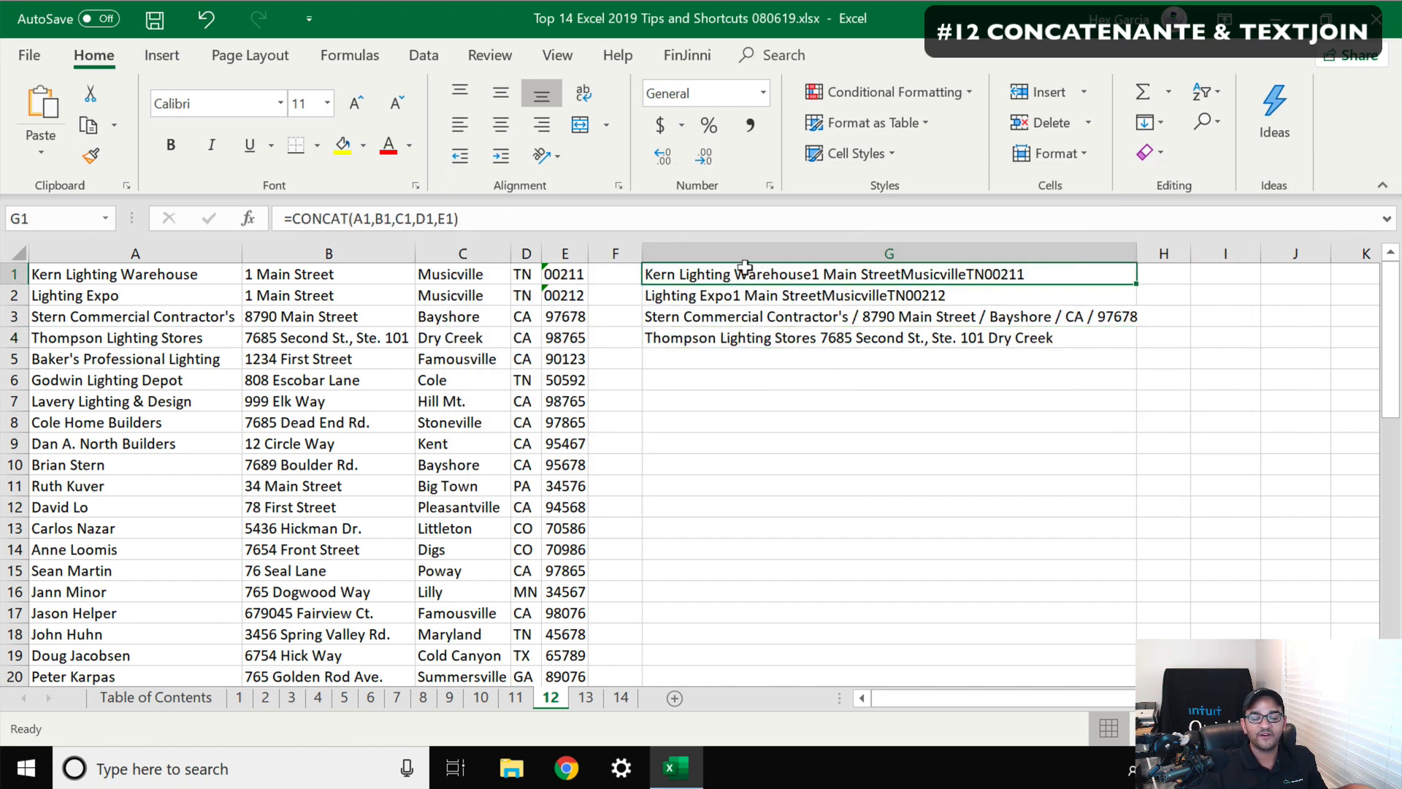
{"action": "key", "text": "Down"}
{"action": "key", "text": "Down"}
{"action": "key", "text": "Down"}
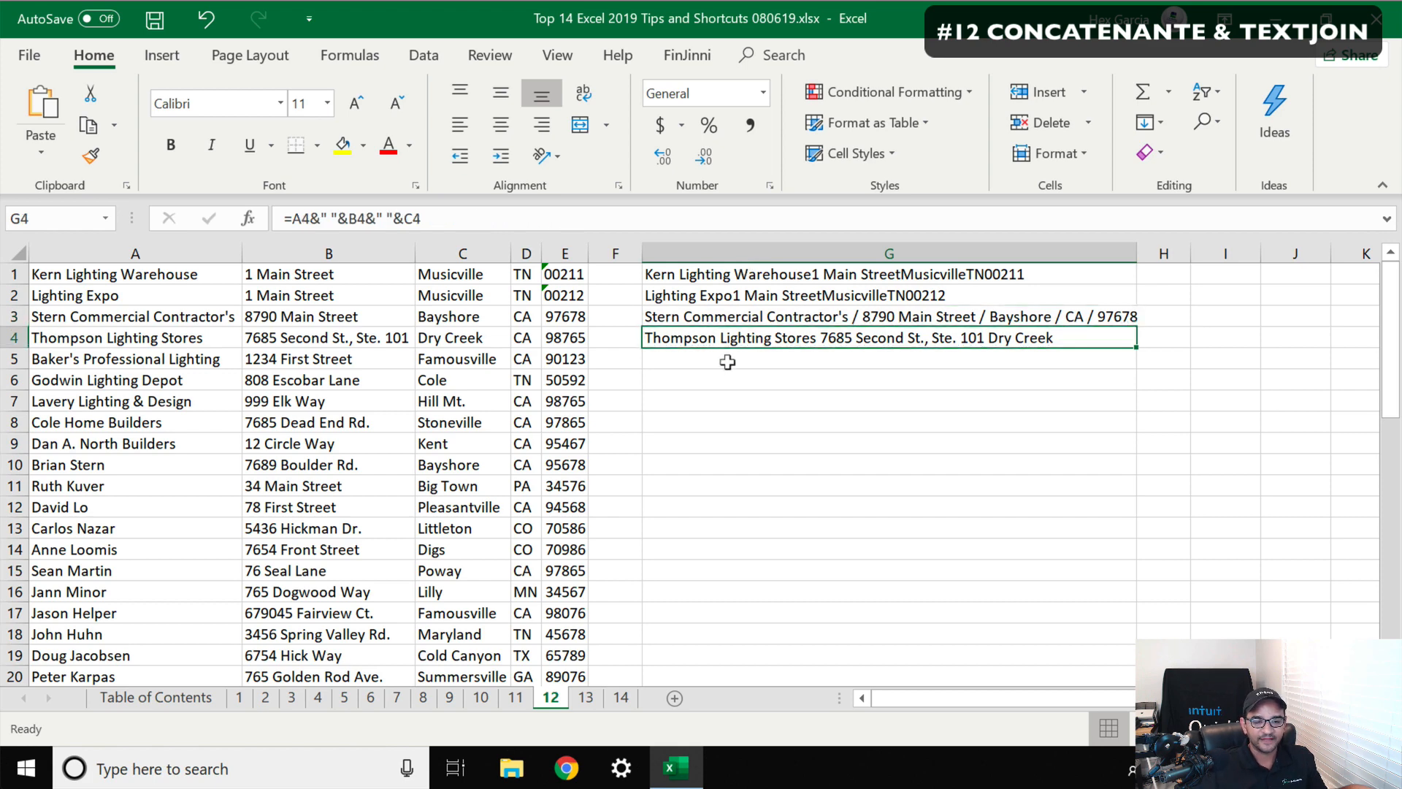
{"action": "scroll", "coordinate": [731, 363], "scroll_direction": "down", "scroll_amount": 6}
{"action": "scroll", "coordinate": [731, 363], "scroll_direction": "down", "scroll_amount": 4}
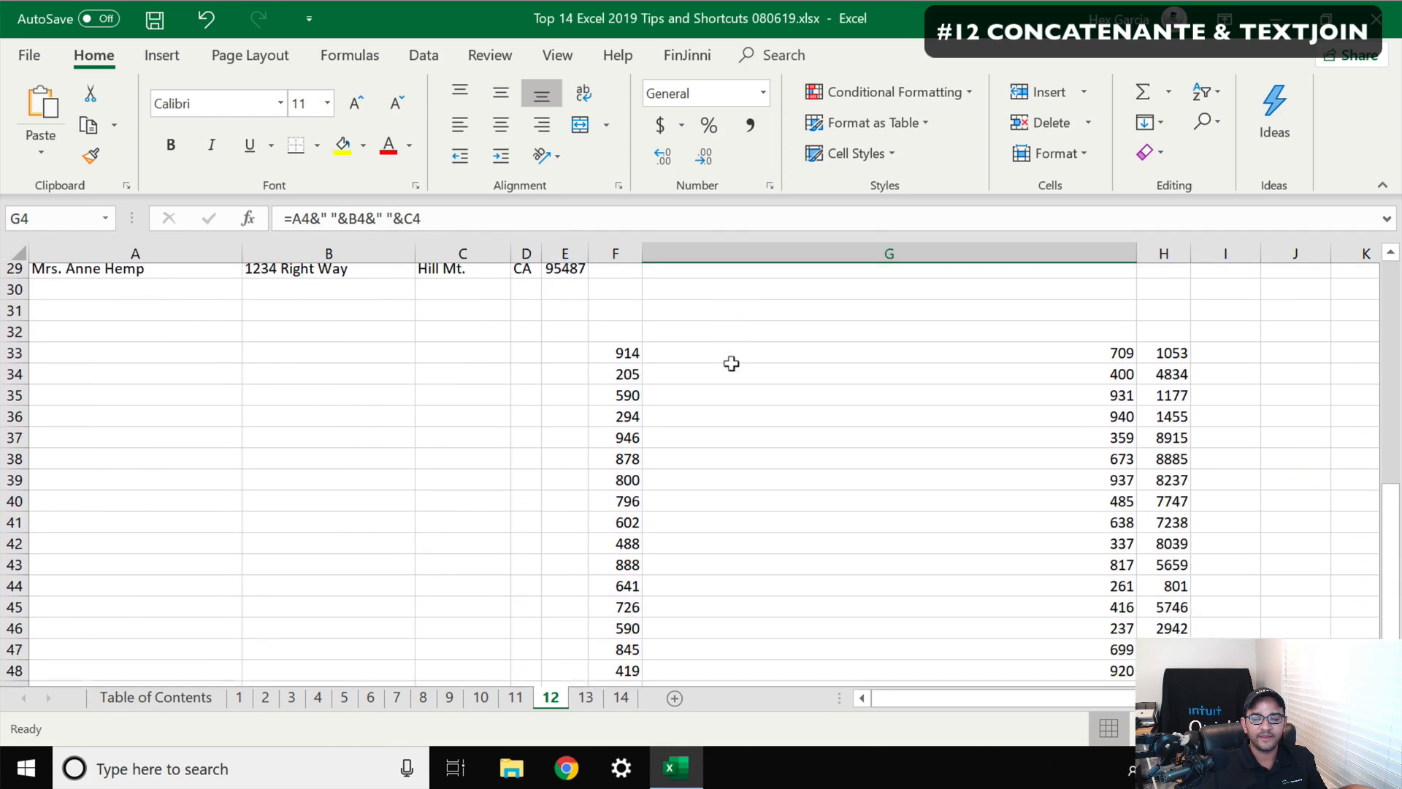
{"action": "scroll", "coordinate": [1068, 288], "scroll_direction": "up", "scroll_amount": 1}
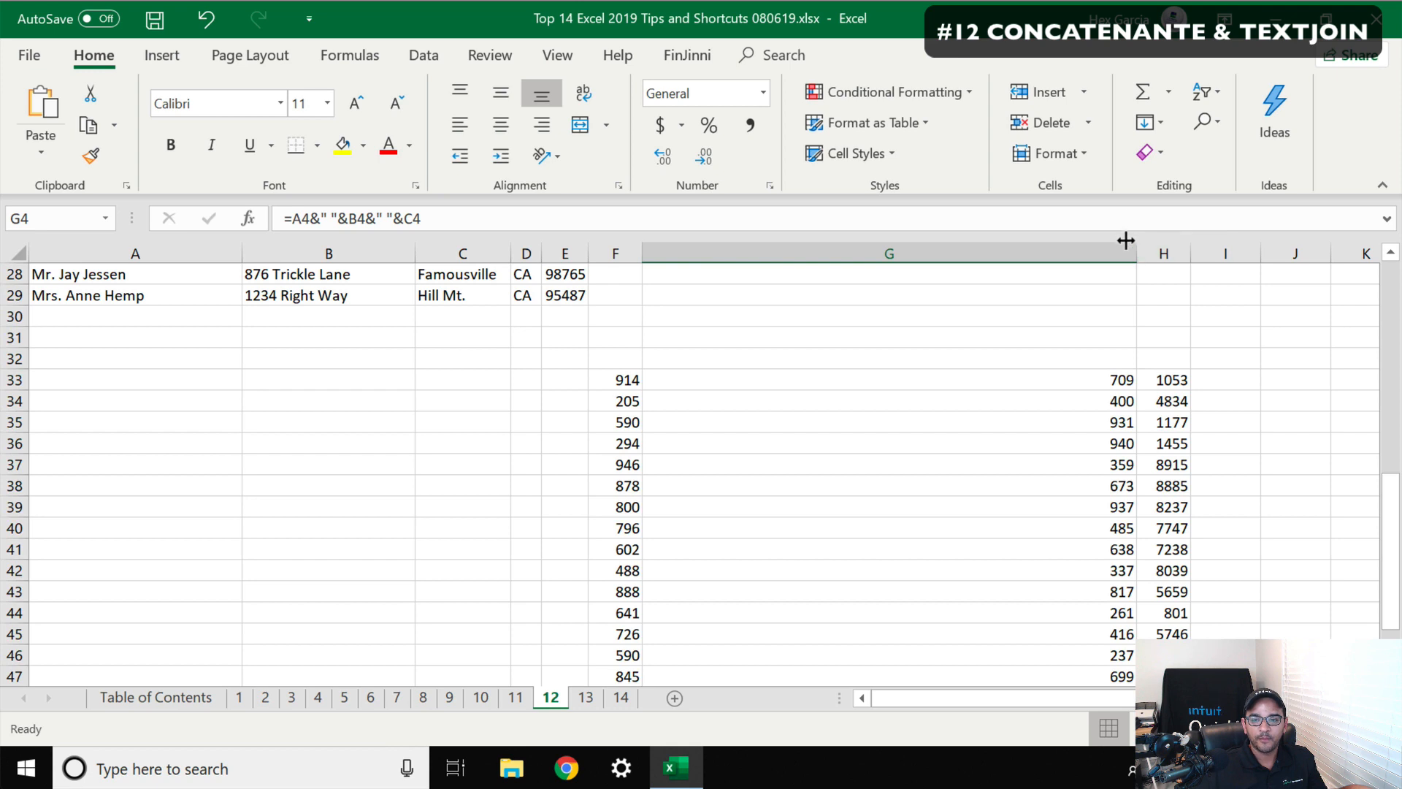
Narrow column G back to a standard width and select the number block F33:H41
{"action": "left_click_drag", "start_coordinate": [1135, 254], "coordinate": [748, 254]}
{"action": "left_click_drag", "start_coordinate": [624, 380], "coordinate": [775, 549]}
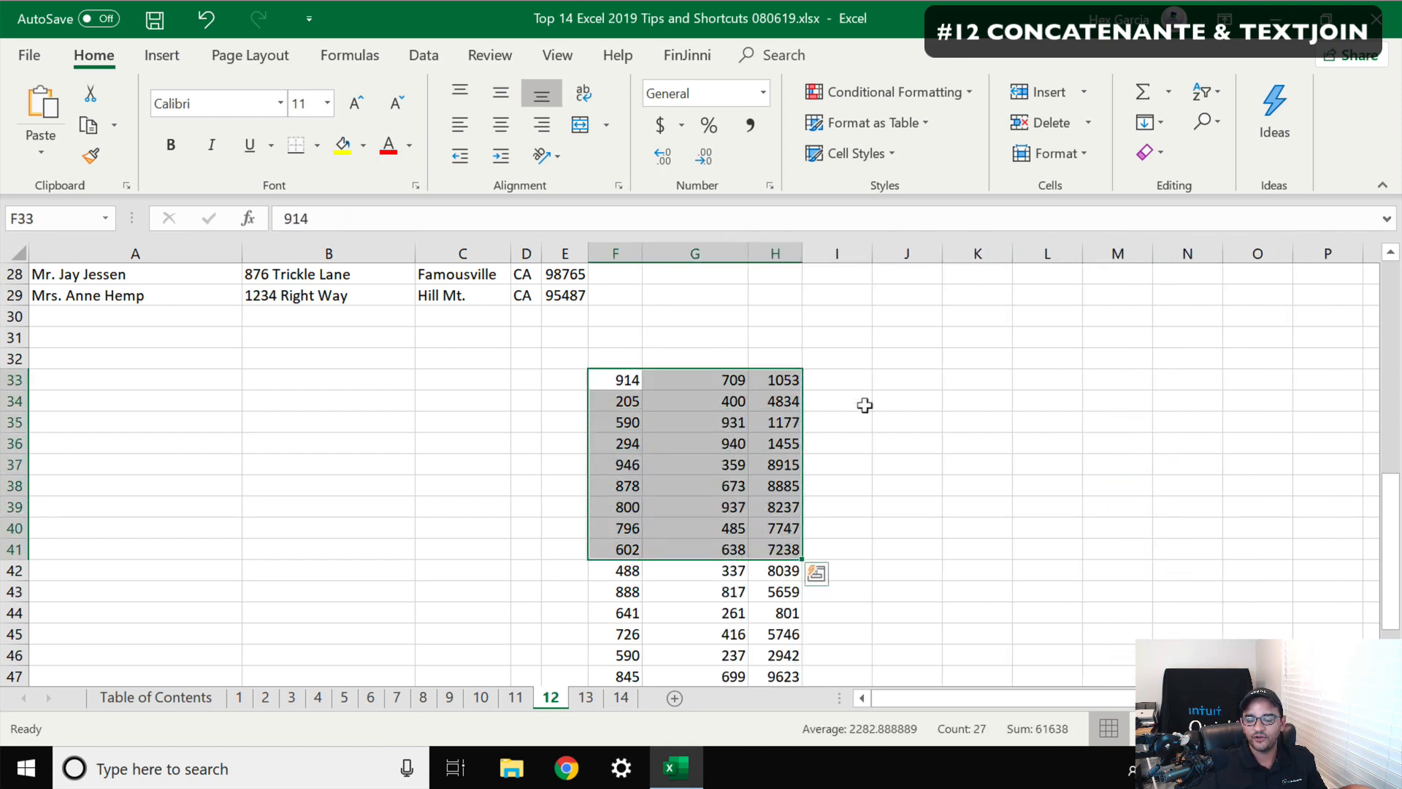
In J33, join F33:H33 with hyphens using =TEXTJOIN("-",TRUE,F33:H33)
{"action": "left_click", "coordinate": [852, 375]}
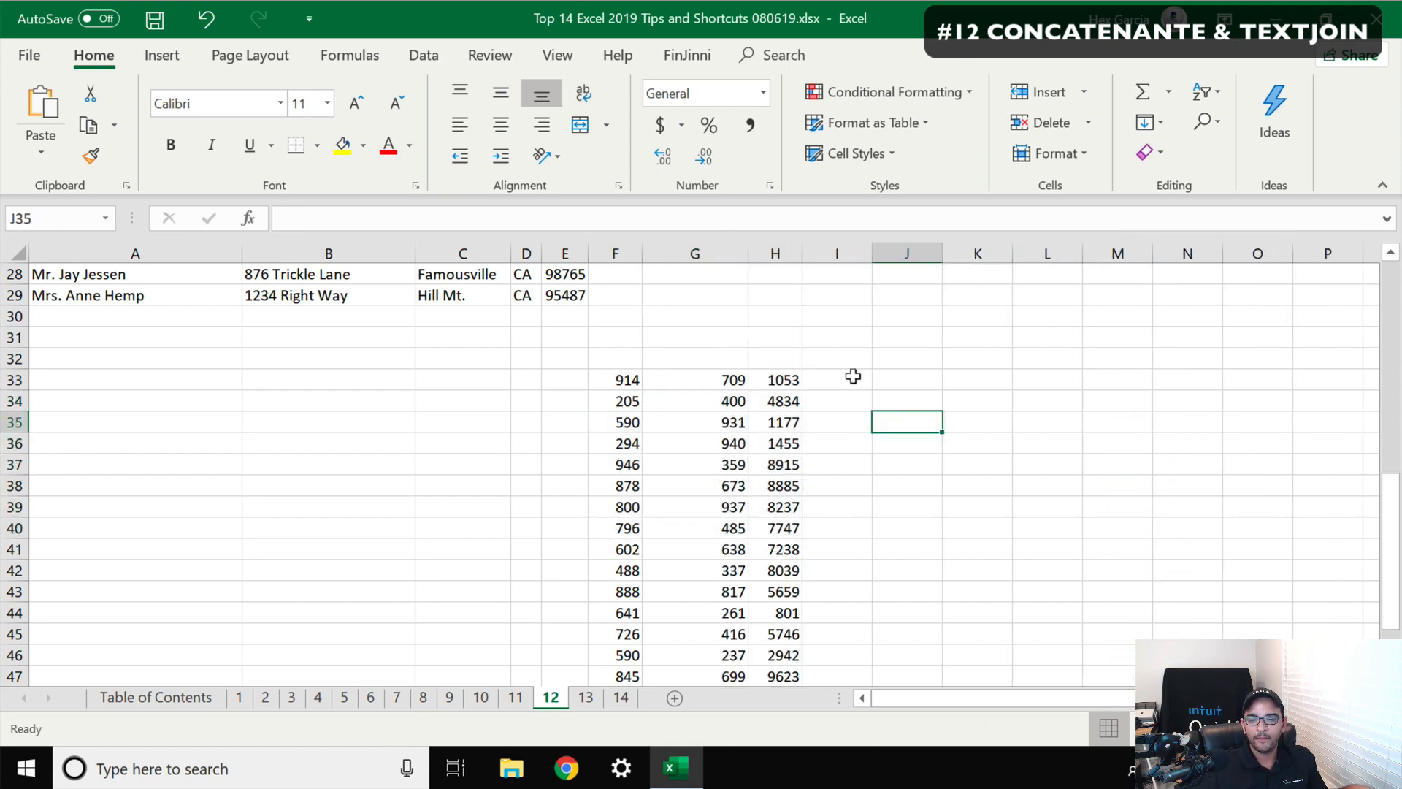
{"action": "left_click", "coordinate": [909, 372]}
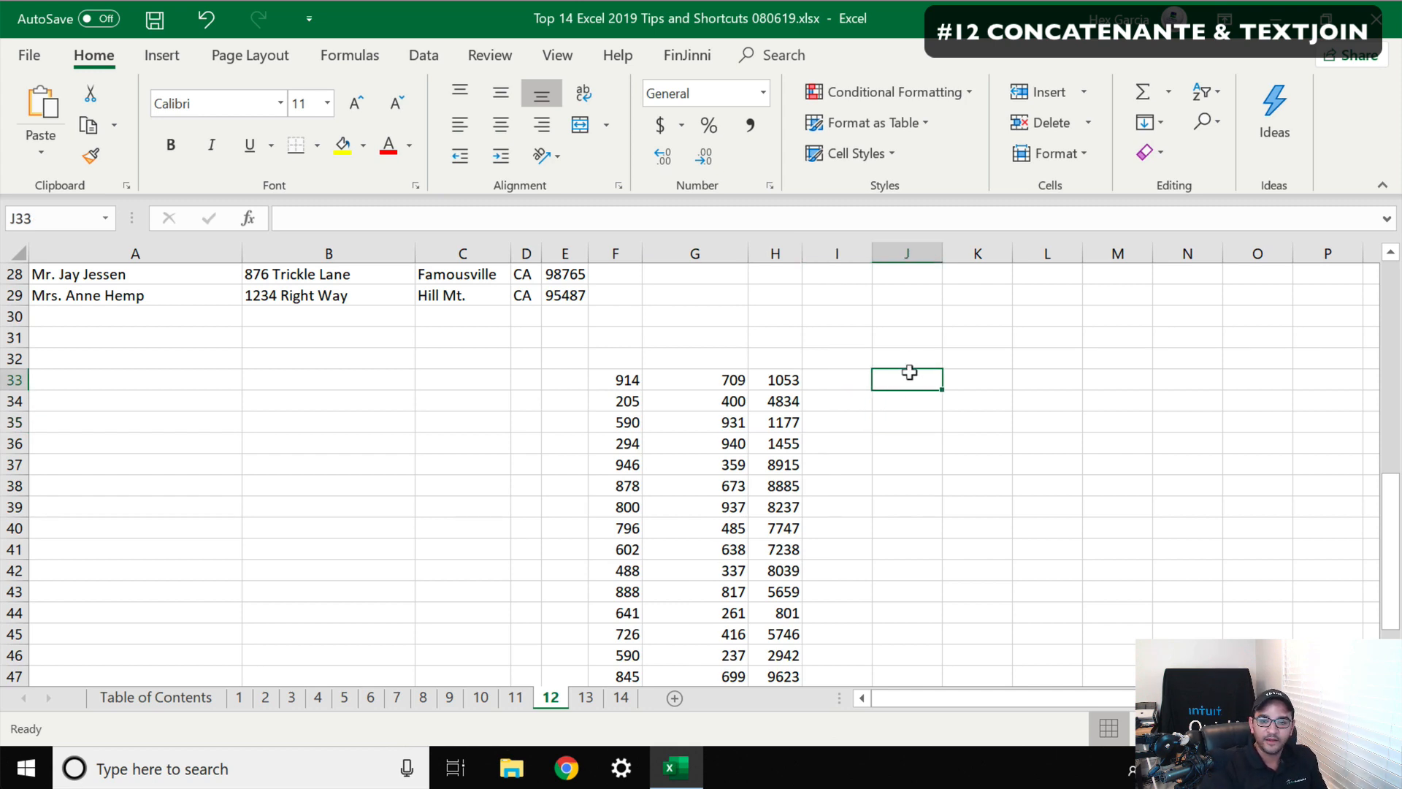
{"action": "type", "text": "=textjoin"}
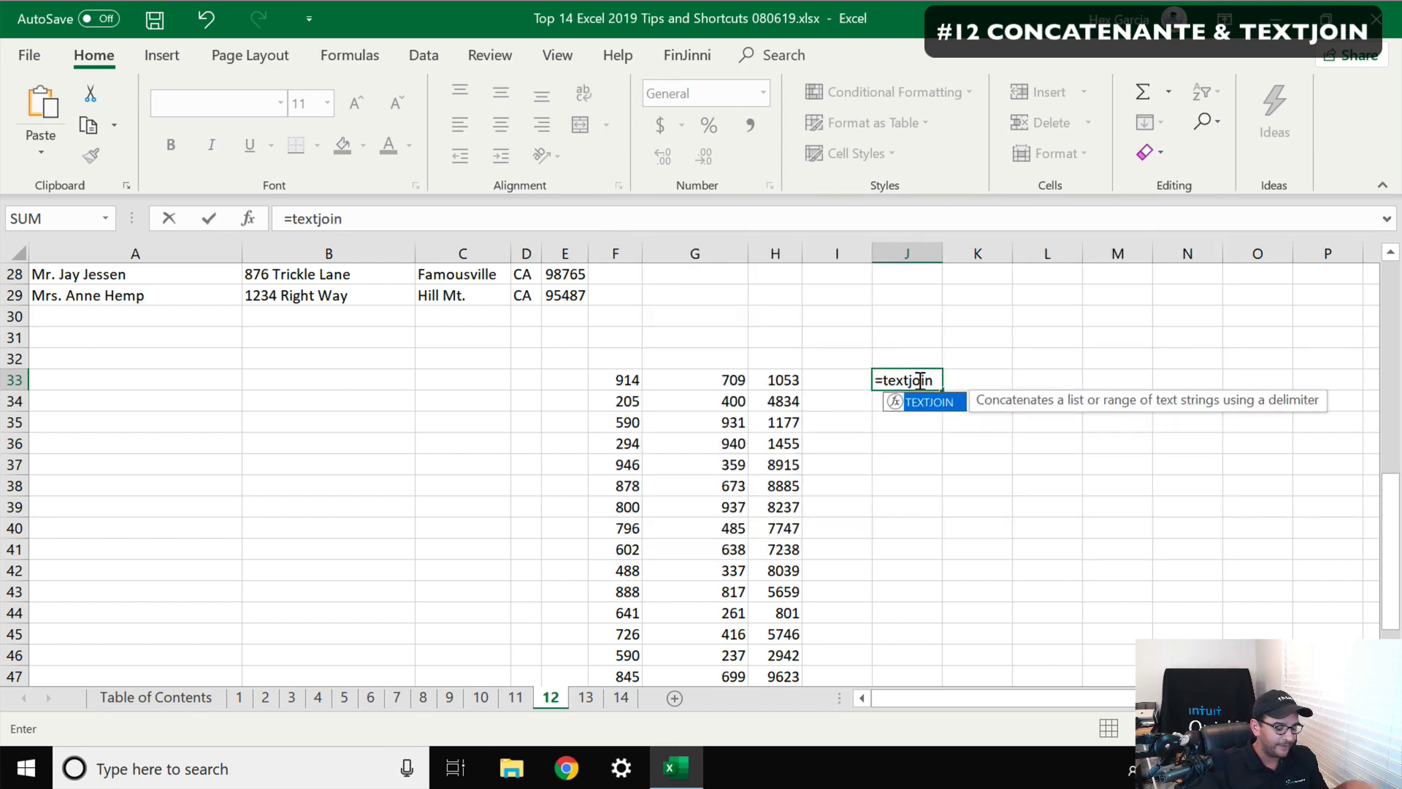
{"action": "type", "text": "(\"-"}
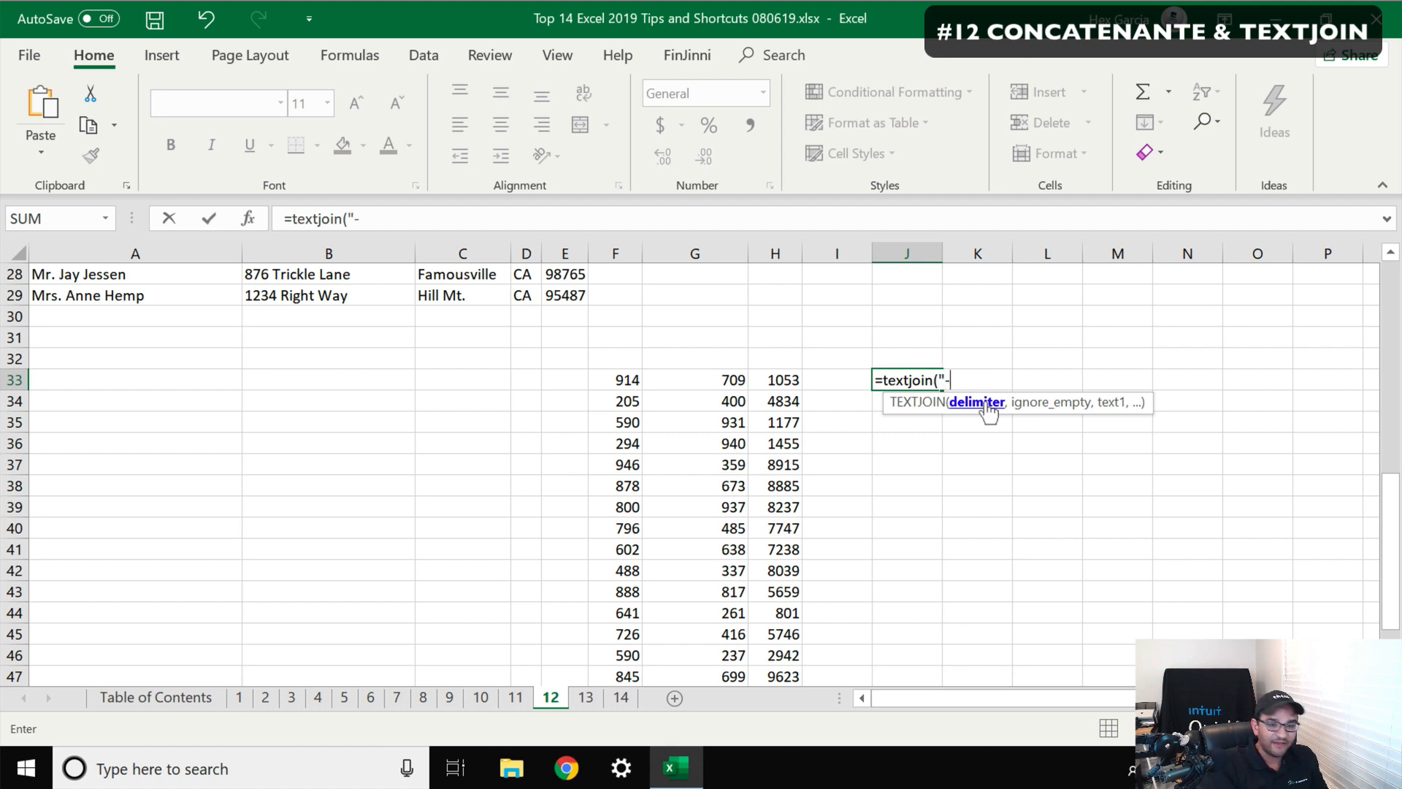
{"action": "type", "text": "\","}
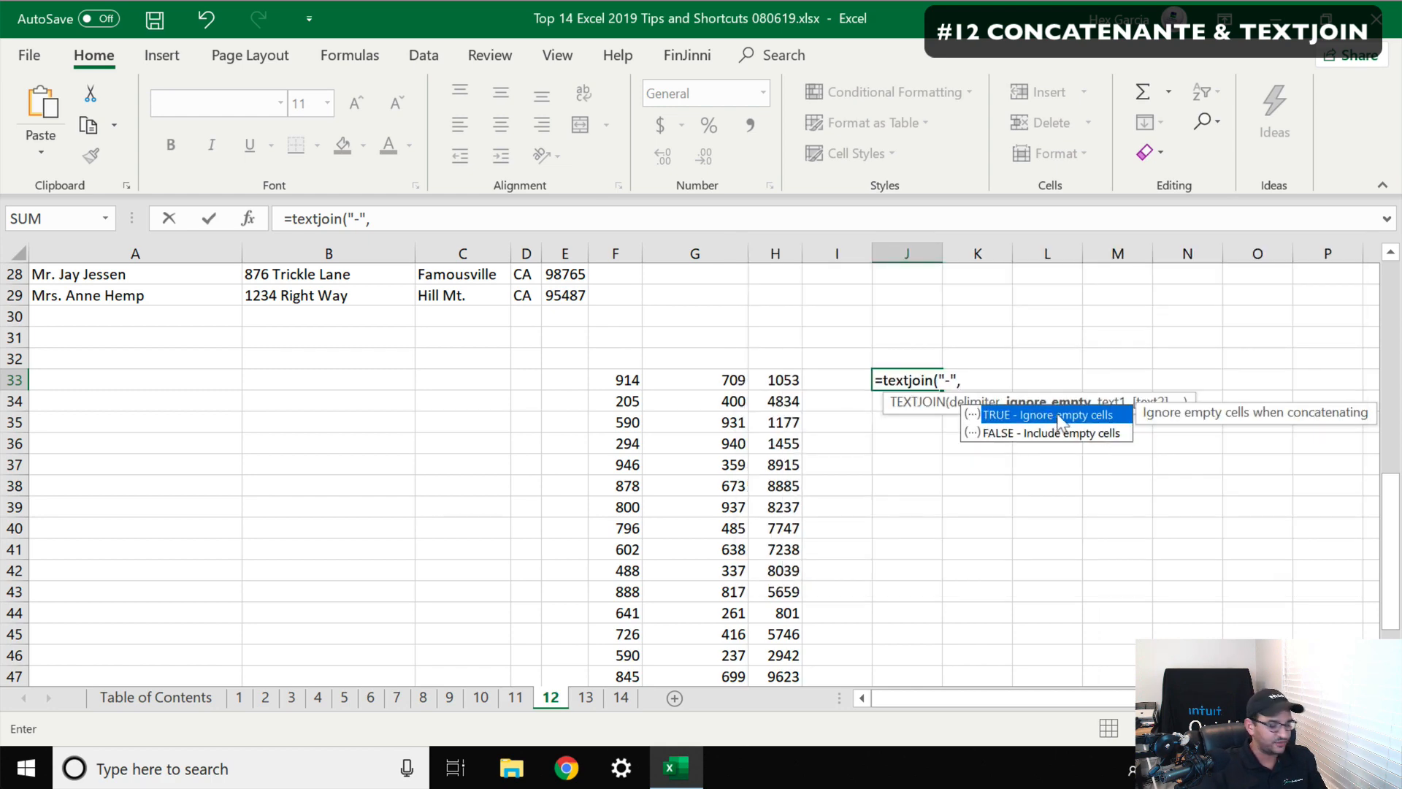
{"action": "type", "text": "TRUE"}
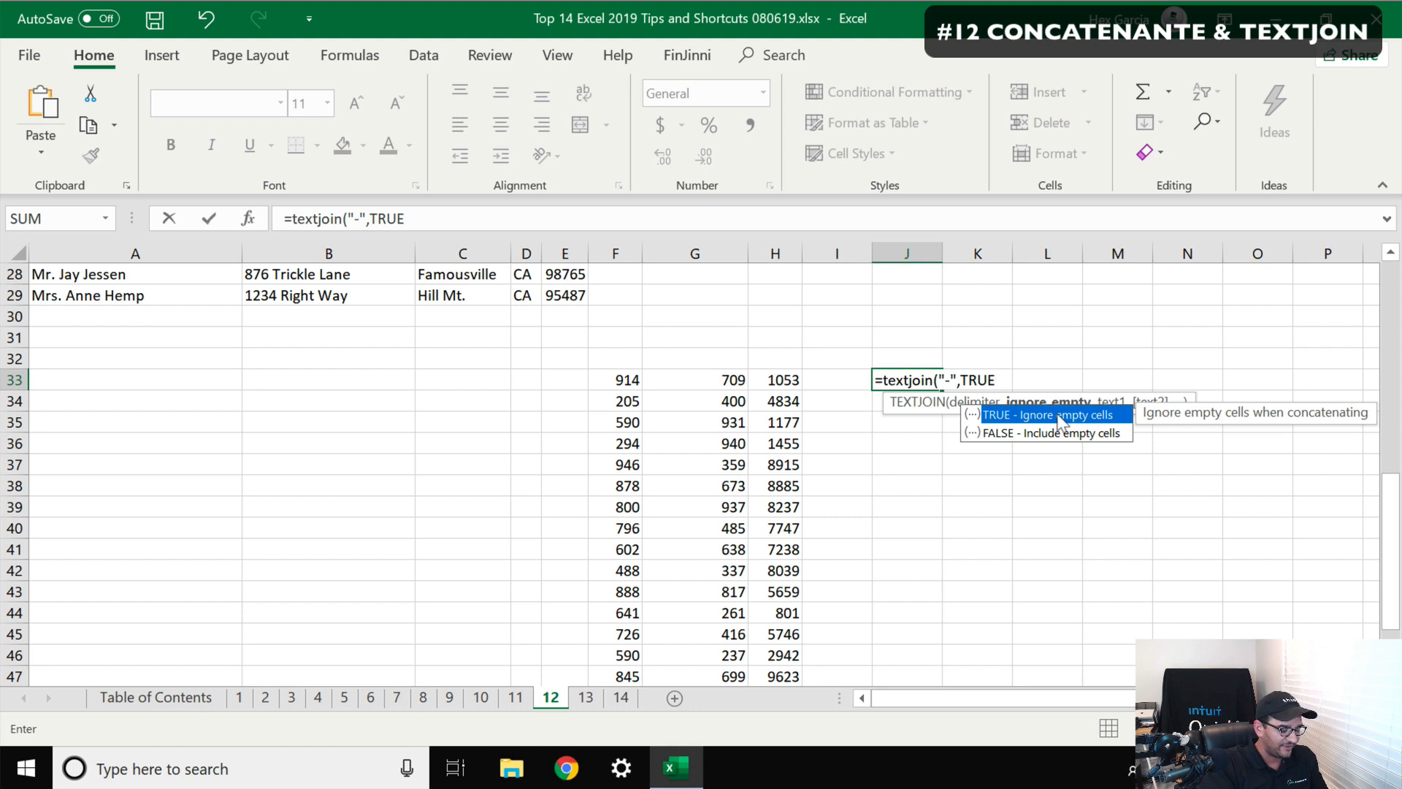
{"action": "type", "text": ","}
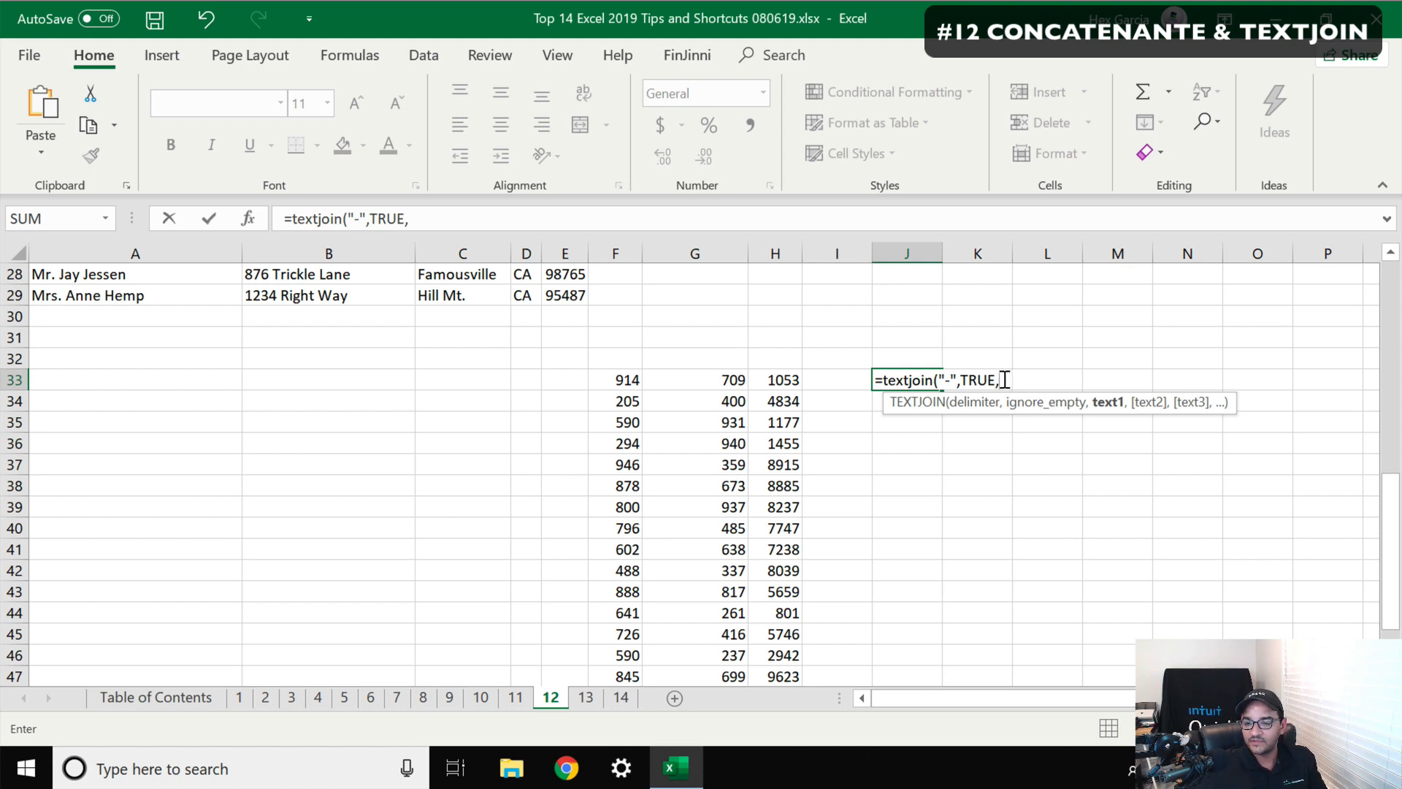
{"action": "left_click_drag", "start_coordinate": [618, 371], "coordinate": [748, 369]}
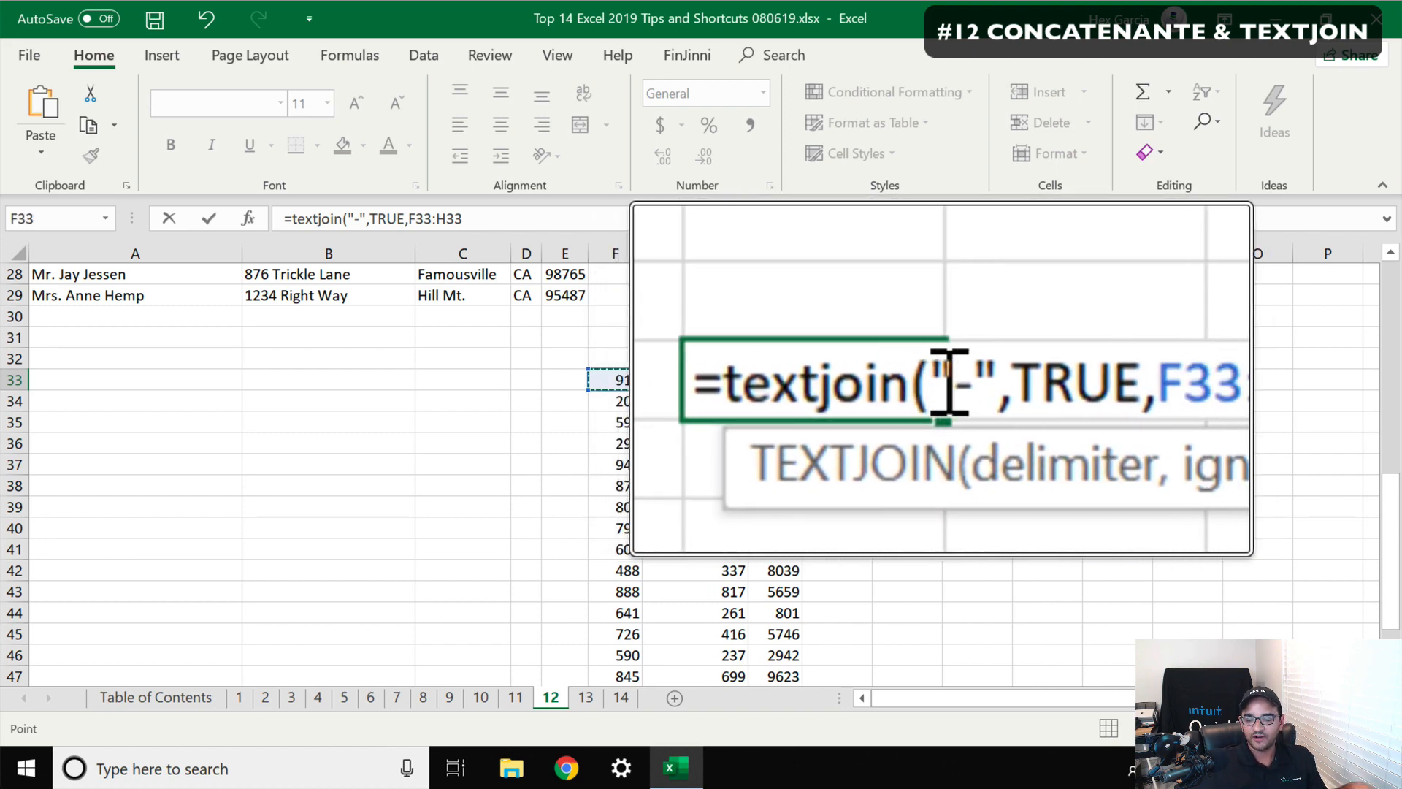
{"action": "left_click_drag", "start_coordinate": [940, 380], "coordinate": [1079, 385]}
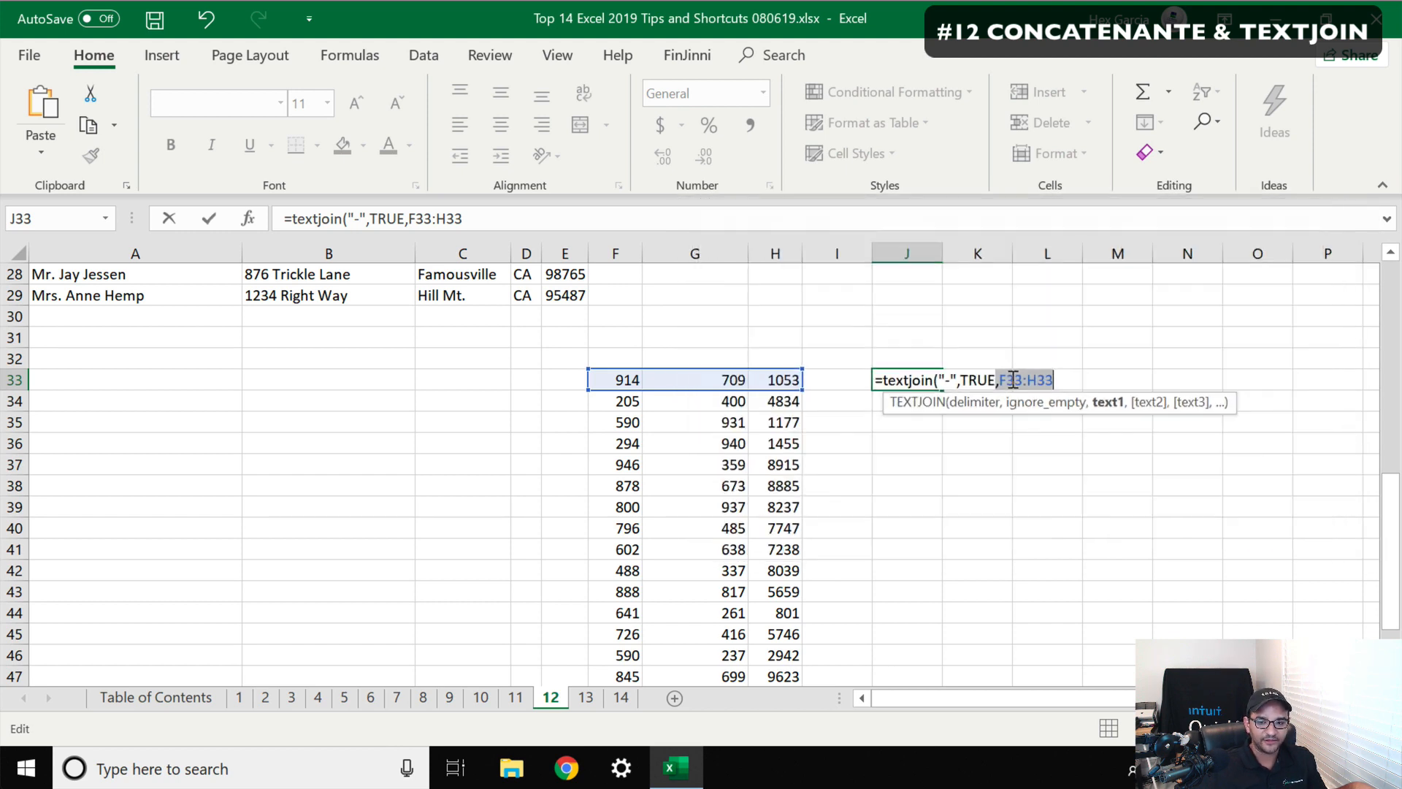
{"action": "key", "text": "Return"}
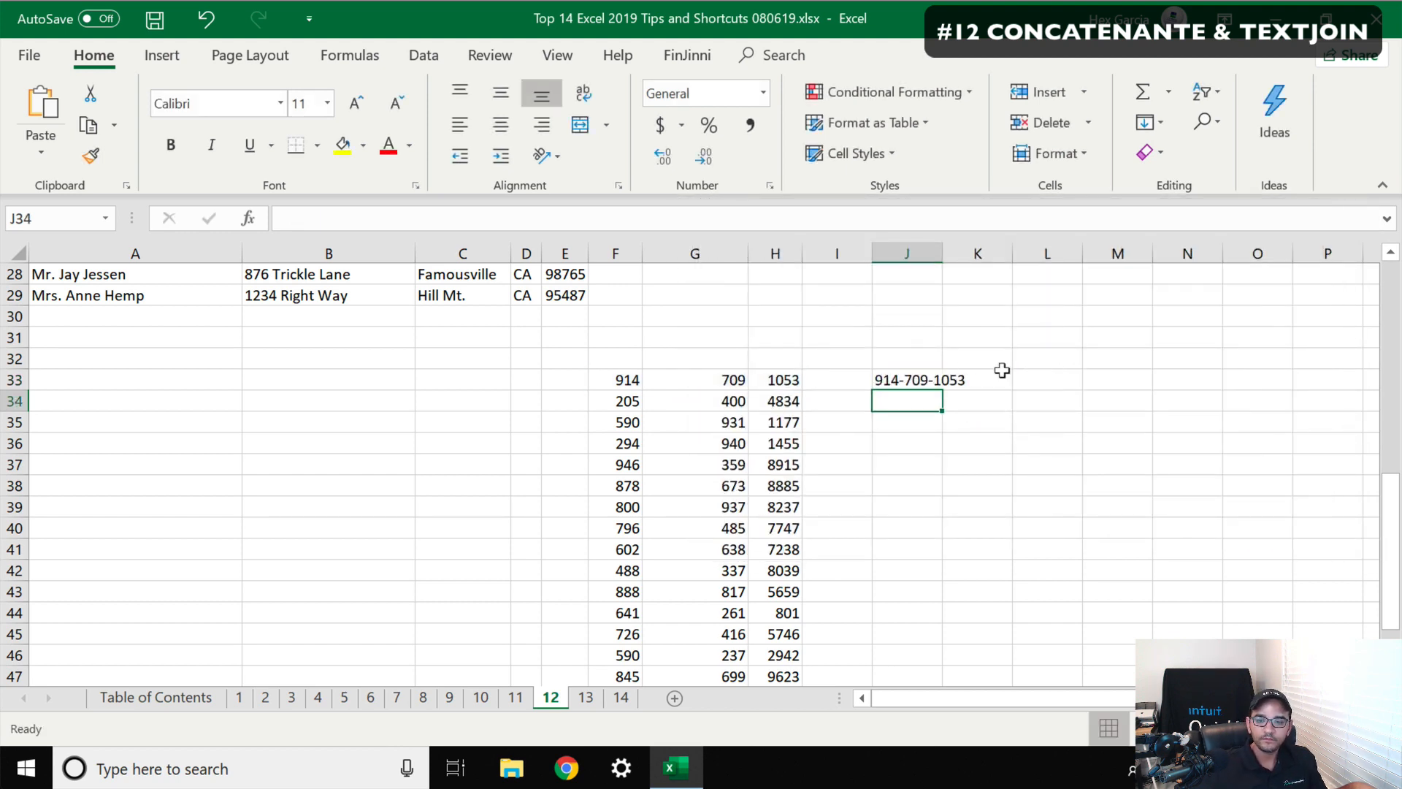
Autofit column J and fill the TEXTJOIN formula down the column for the remaining number rows
{"action": "double_click", "coordinate": [930, 247]}
{"action": "left_click", "coordinate": [926, 378]}
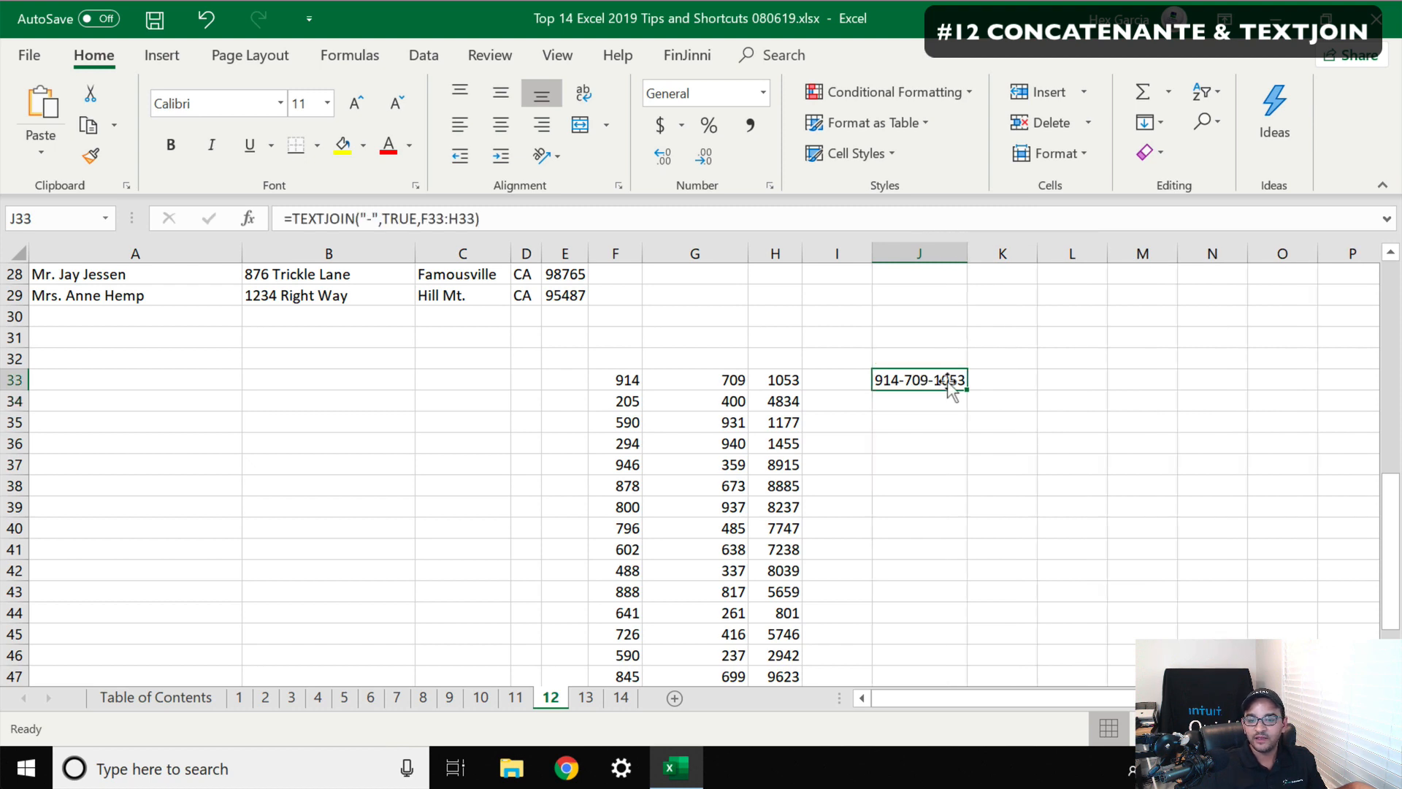
{"action": "left_click_drag", "start_coordinate": [966, 389], "coordinate": [942, 637]}
{"action": "scroll", "coordinate": [1006, 459], "scroll_direction": "up", "scroll_amount": 2}
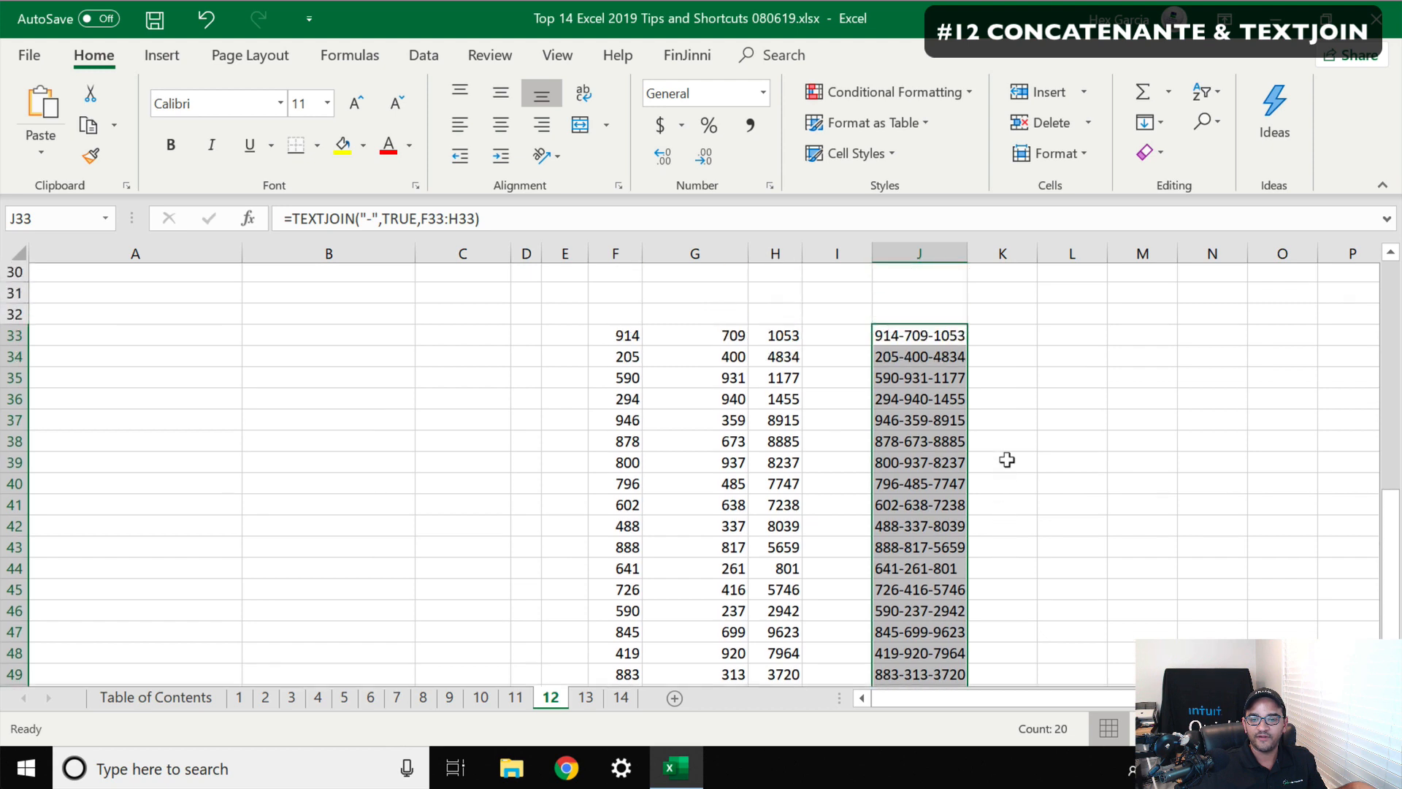
{"action": "scroll", "coordinate": [1007, 459], "scroll_direction": "up", "scroll_amount": 1}
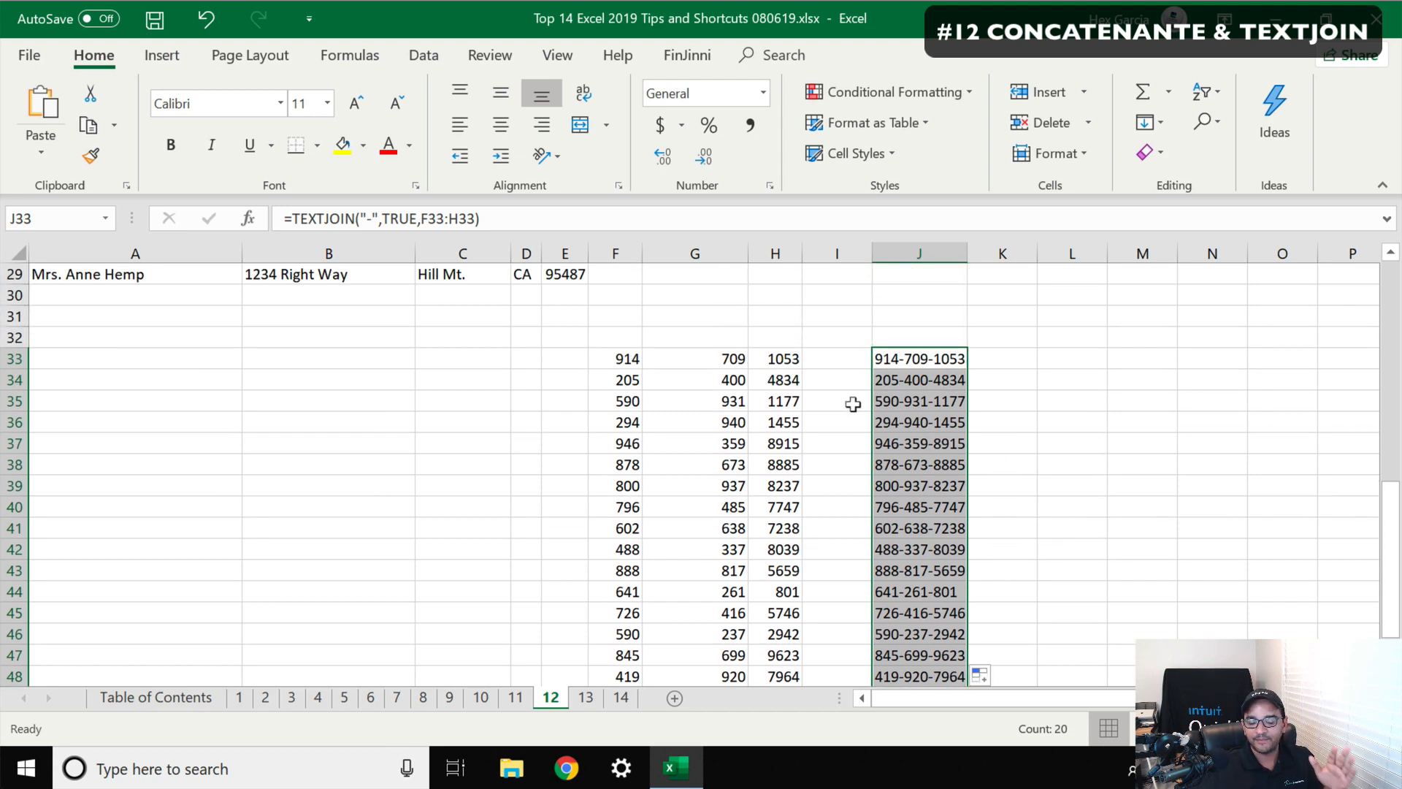
Insert blank cells in column G from row 33 down, shifting the existing cells right
{"action": "left_click_drag", "start_coordinate": [705, 353], "coordinate": [718, 642]}
{"action": "scroll", "coordinate": [708, 519], "scroll_direction": "up", "scroll_amount": 2}
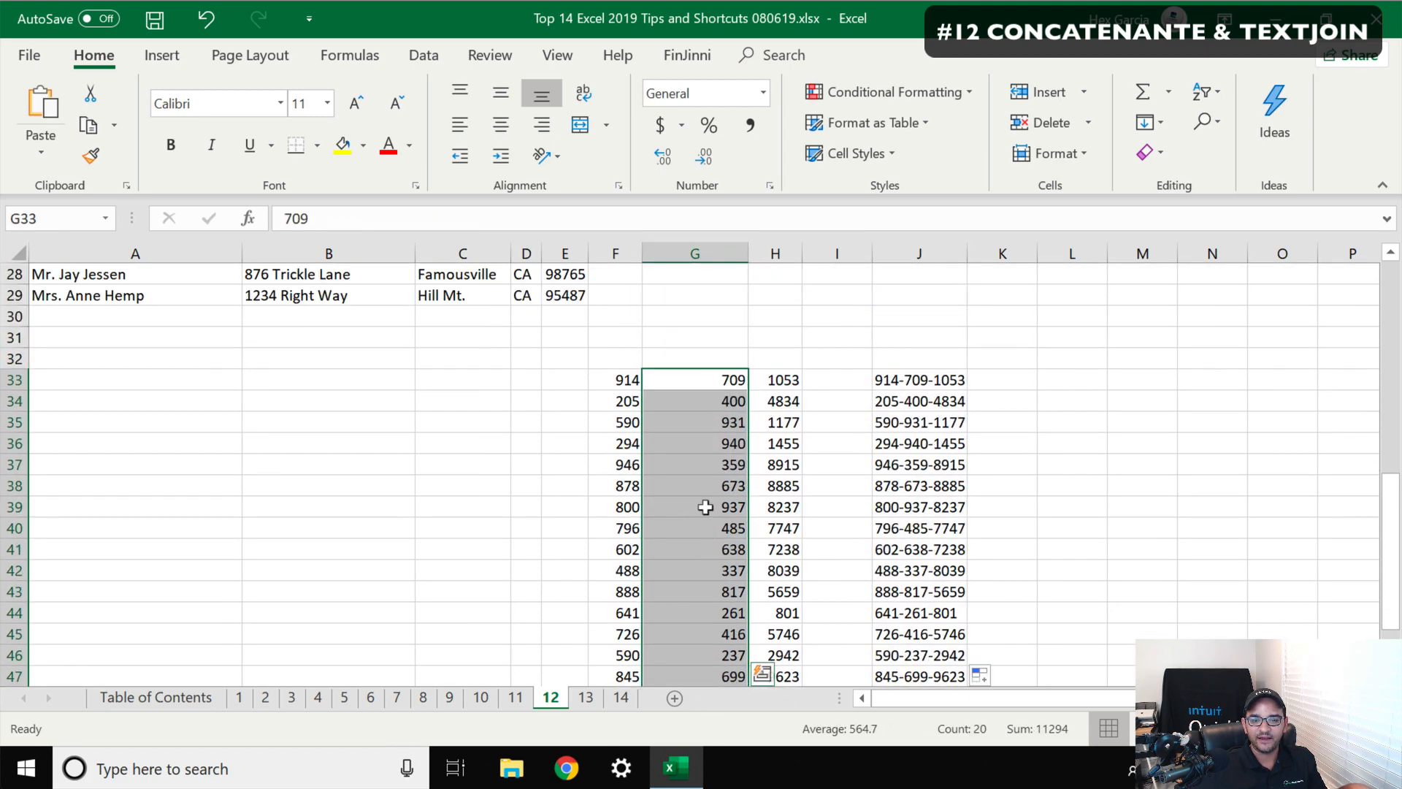
{"action": "right_click", "coordinate": [683, 373]}
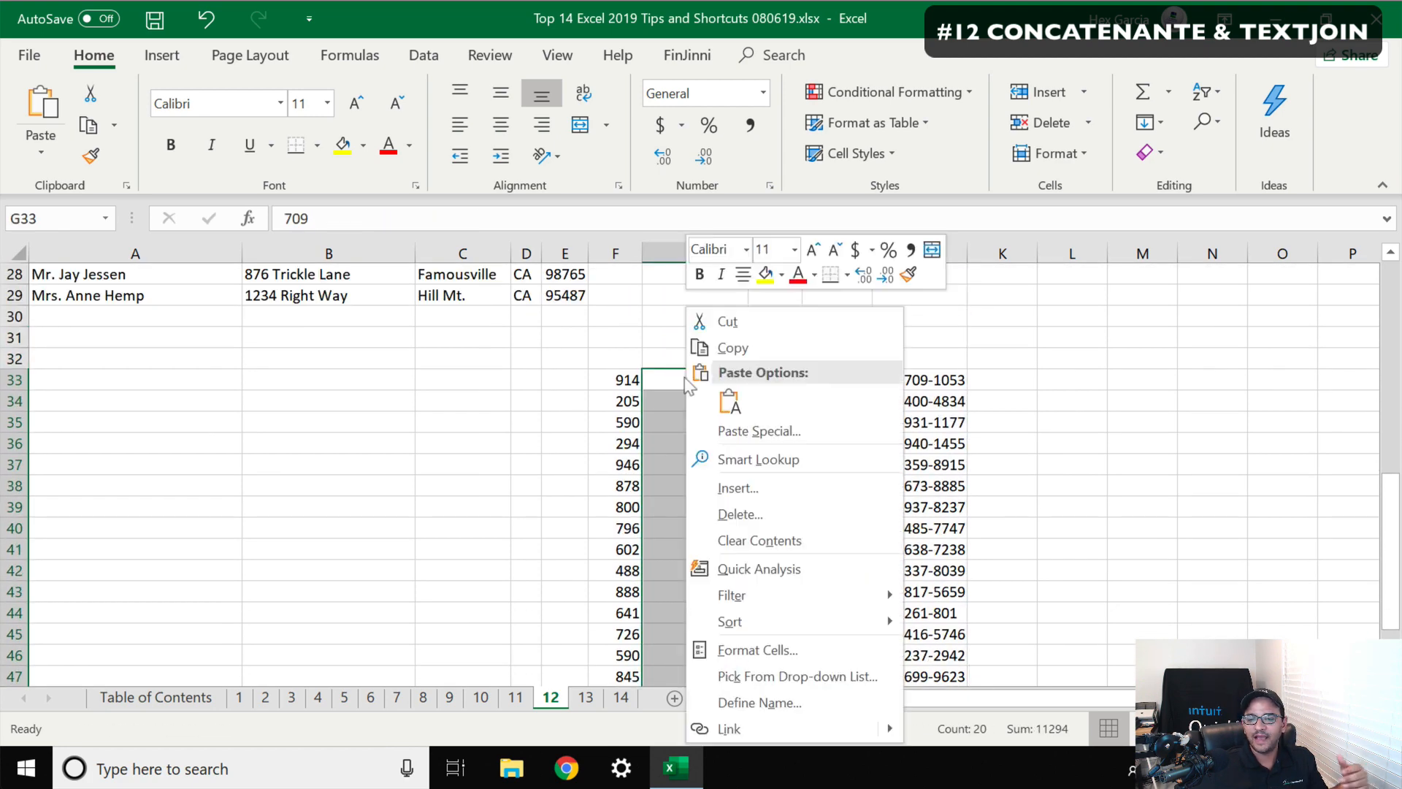
{"action": "left_click", "coordinate": [738, 488]}
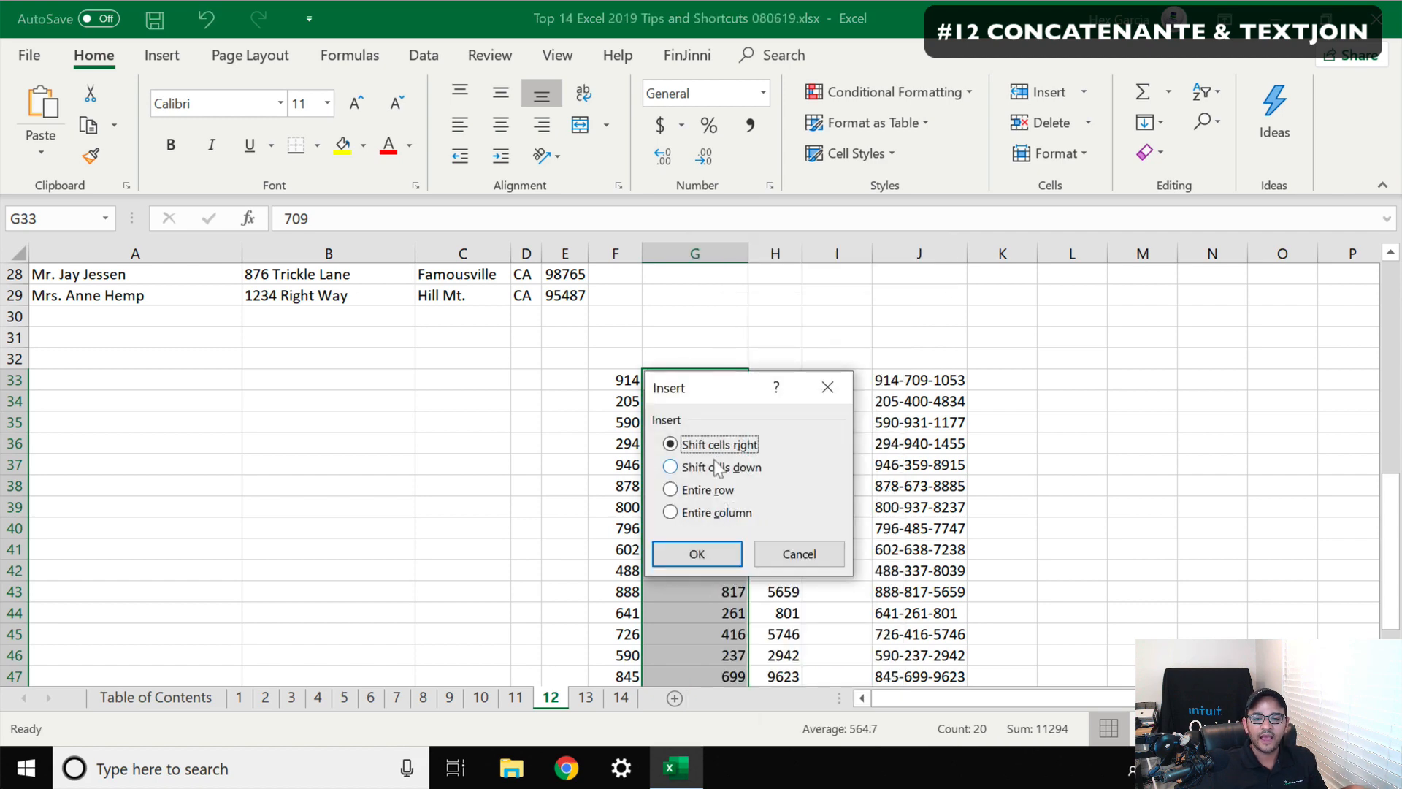
{"action": "left_click", "coordinate": [680, 552]}
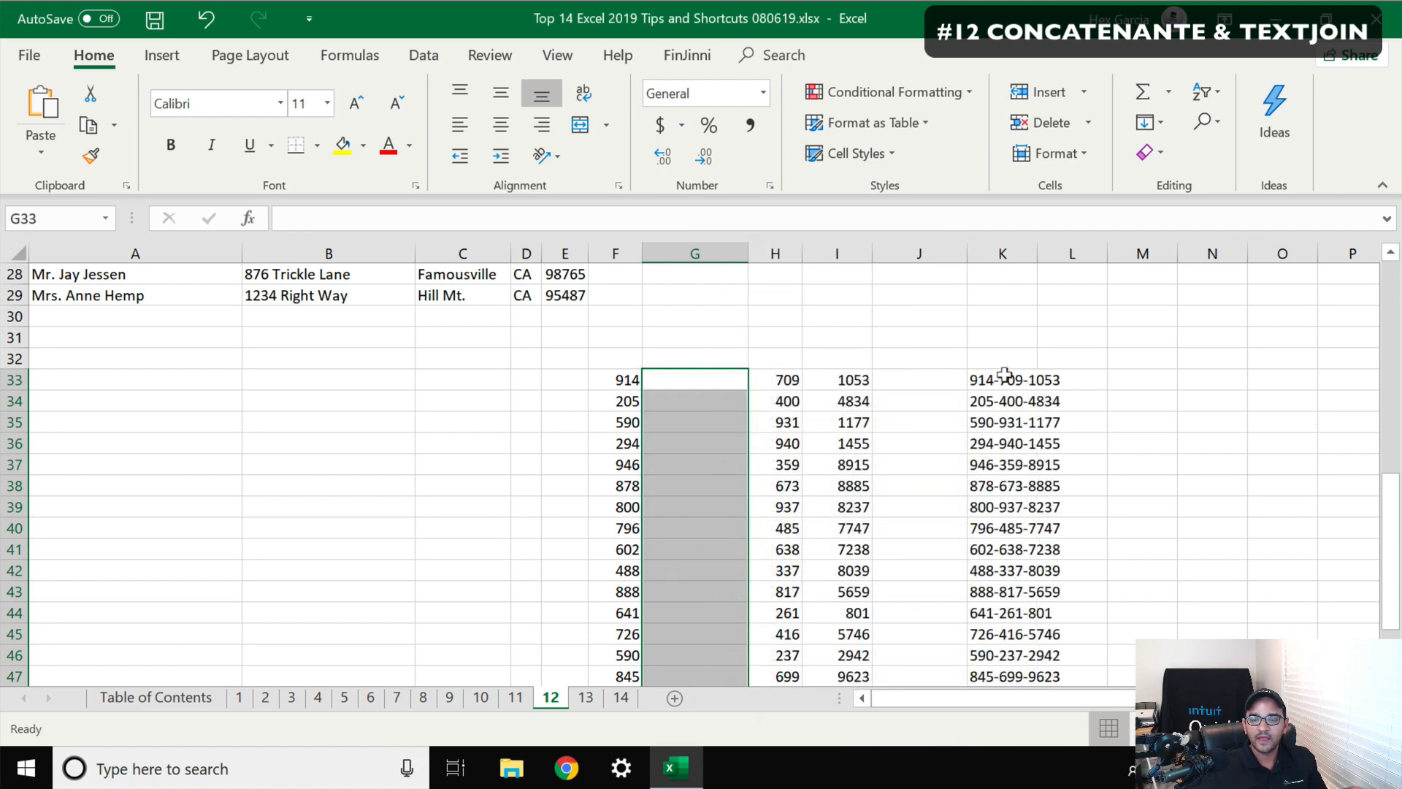
Change the ignore_empty argument of K33's TEXTJOIN formula to FALSE
{"action": "left_click", "coordinate": [1004, 376]}
{"action": "left_click", "coordinate": [421, 222]}
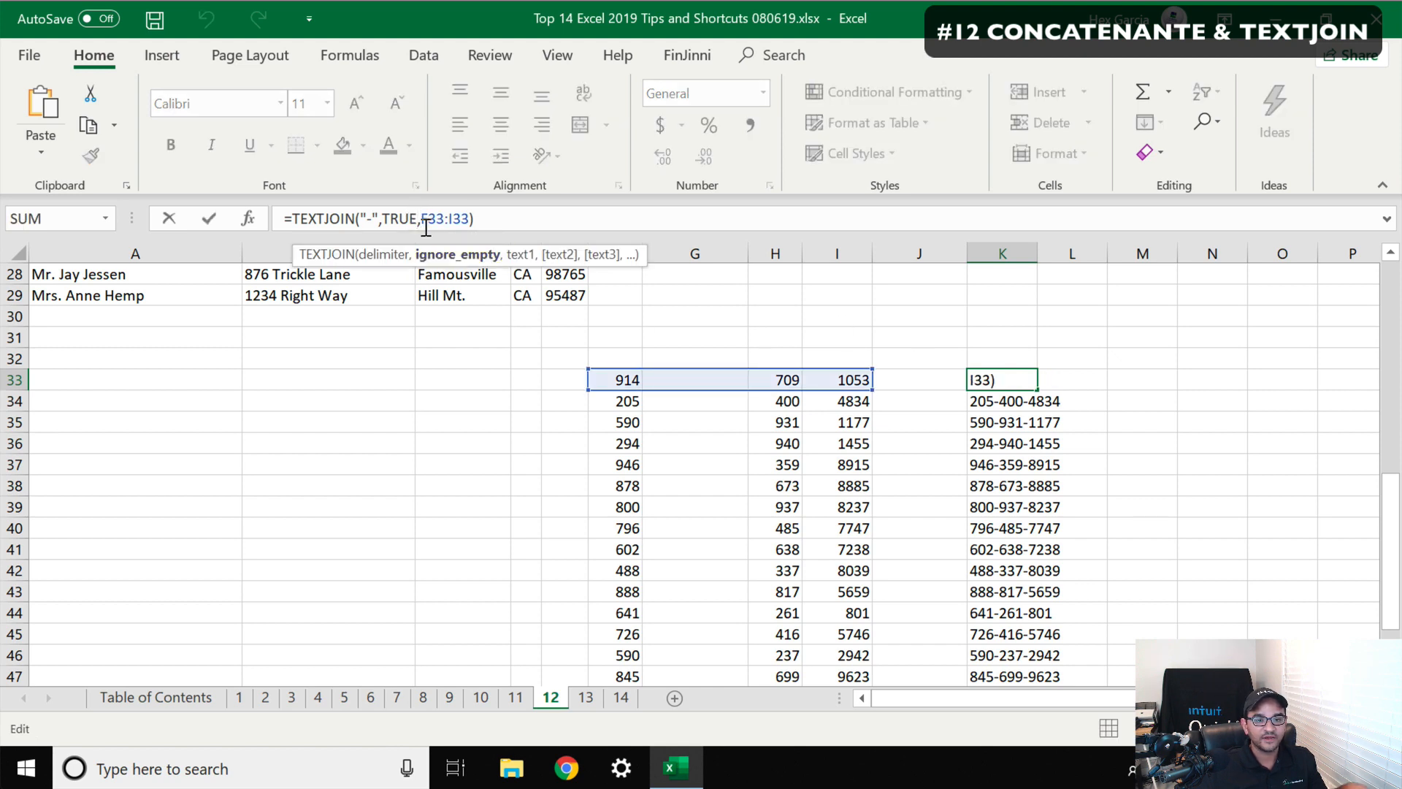
{"action": "left_click", "coordinate": [447, 256]}
{"action": "key", "text": "BackSpace"}
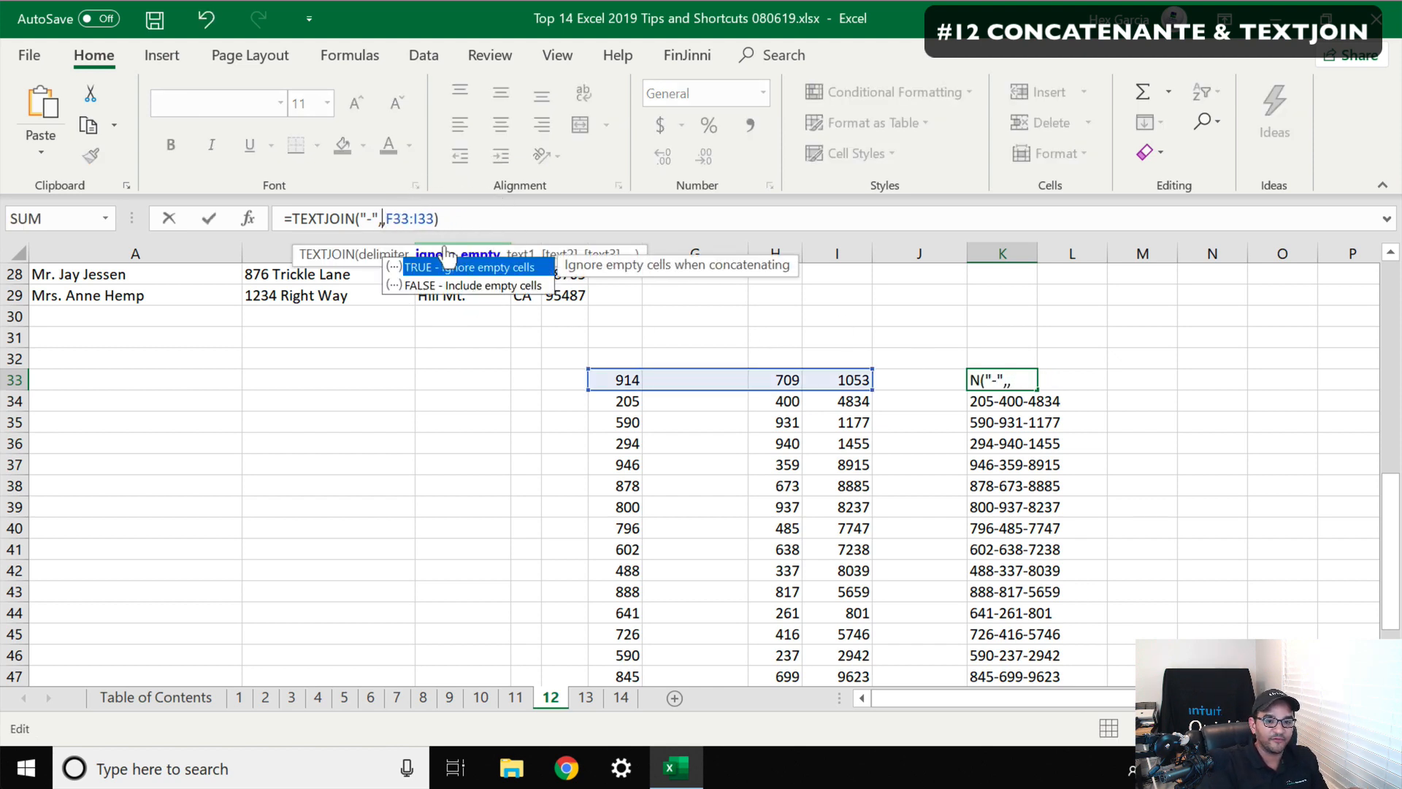
{"action": "type", "text": "FALSE"}
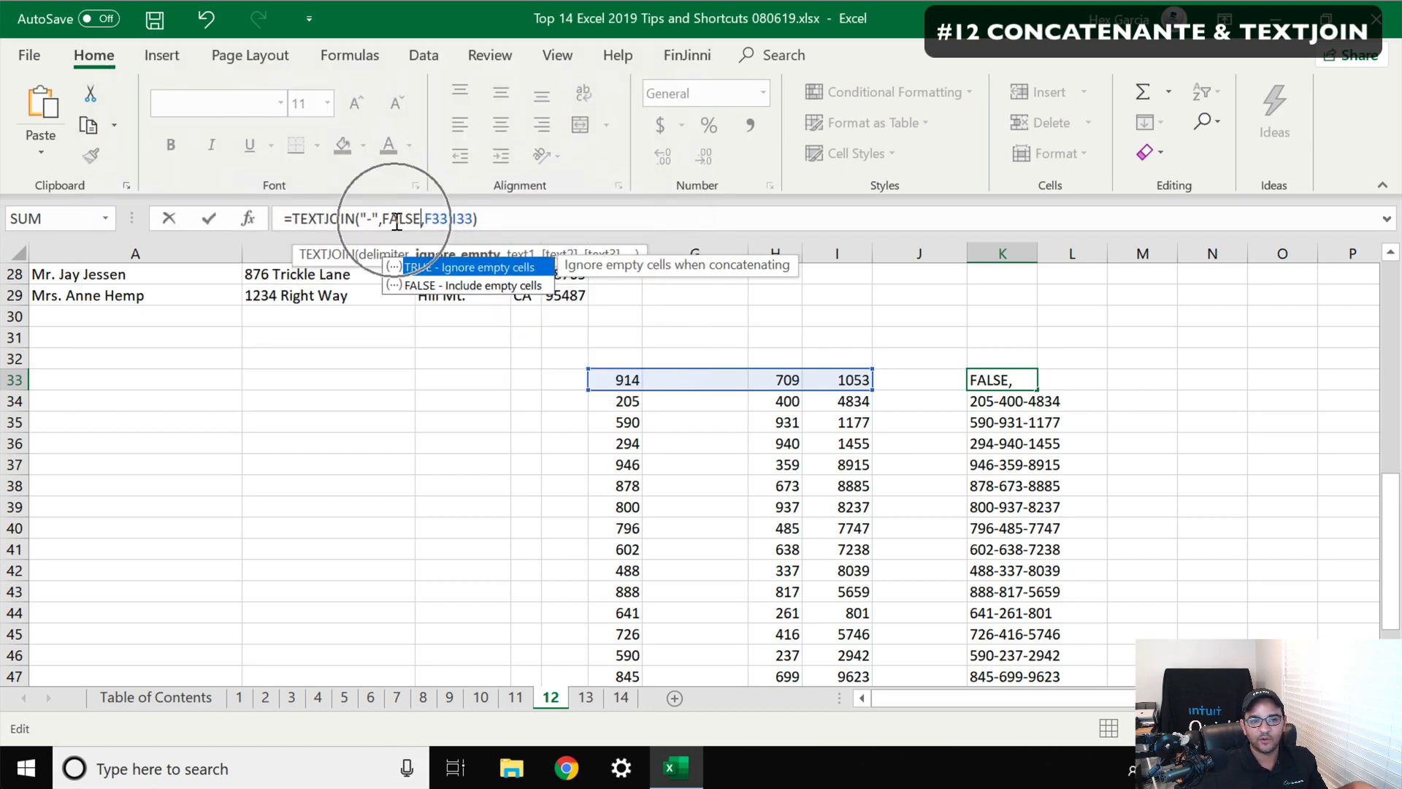
{"action": "key", "text": "Return"}
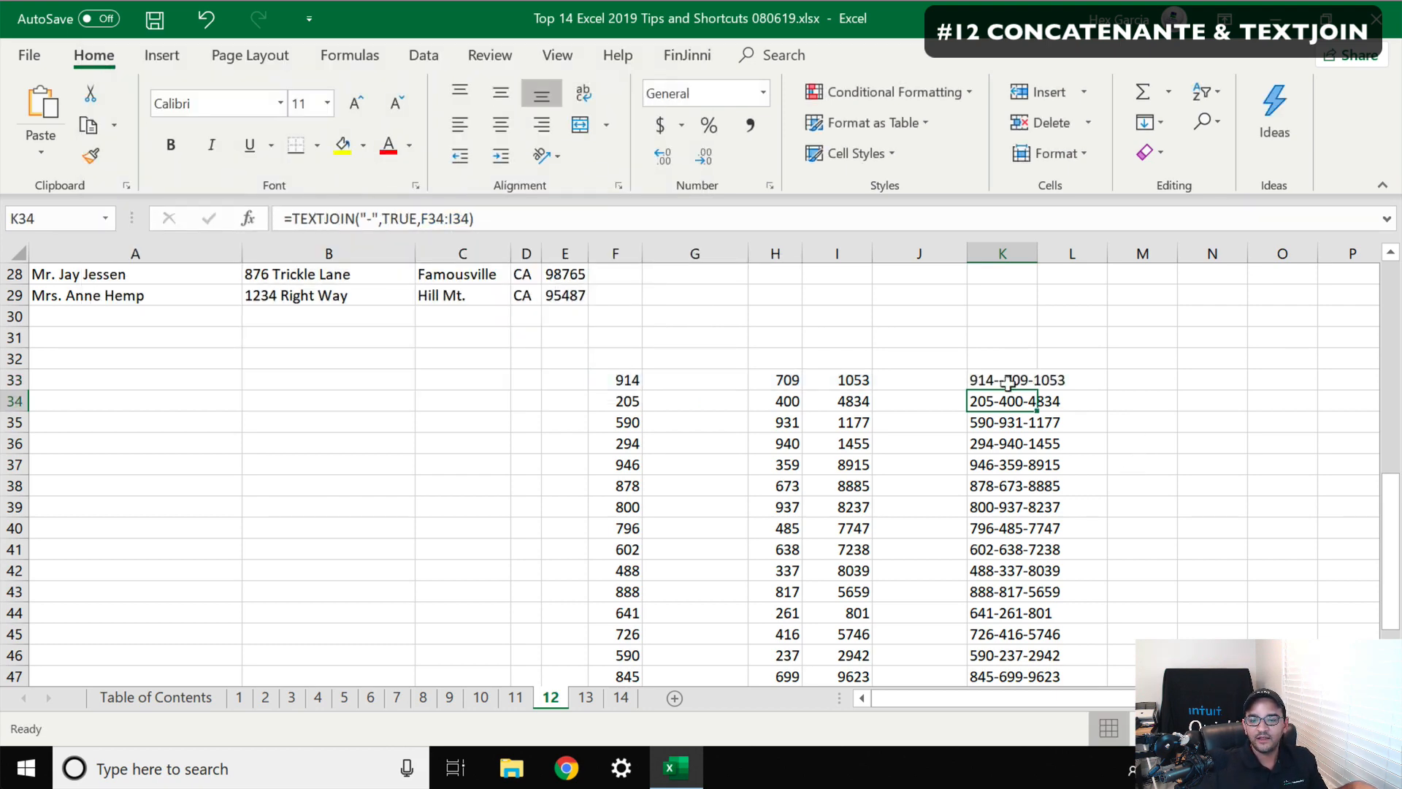
Set the ignore_empty argument of K33's TEXTJOIN formula back to TRUE
{"action": "left_click", "coordinate": [1008, 382]}
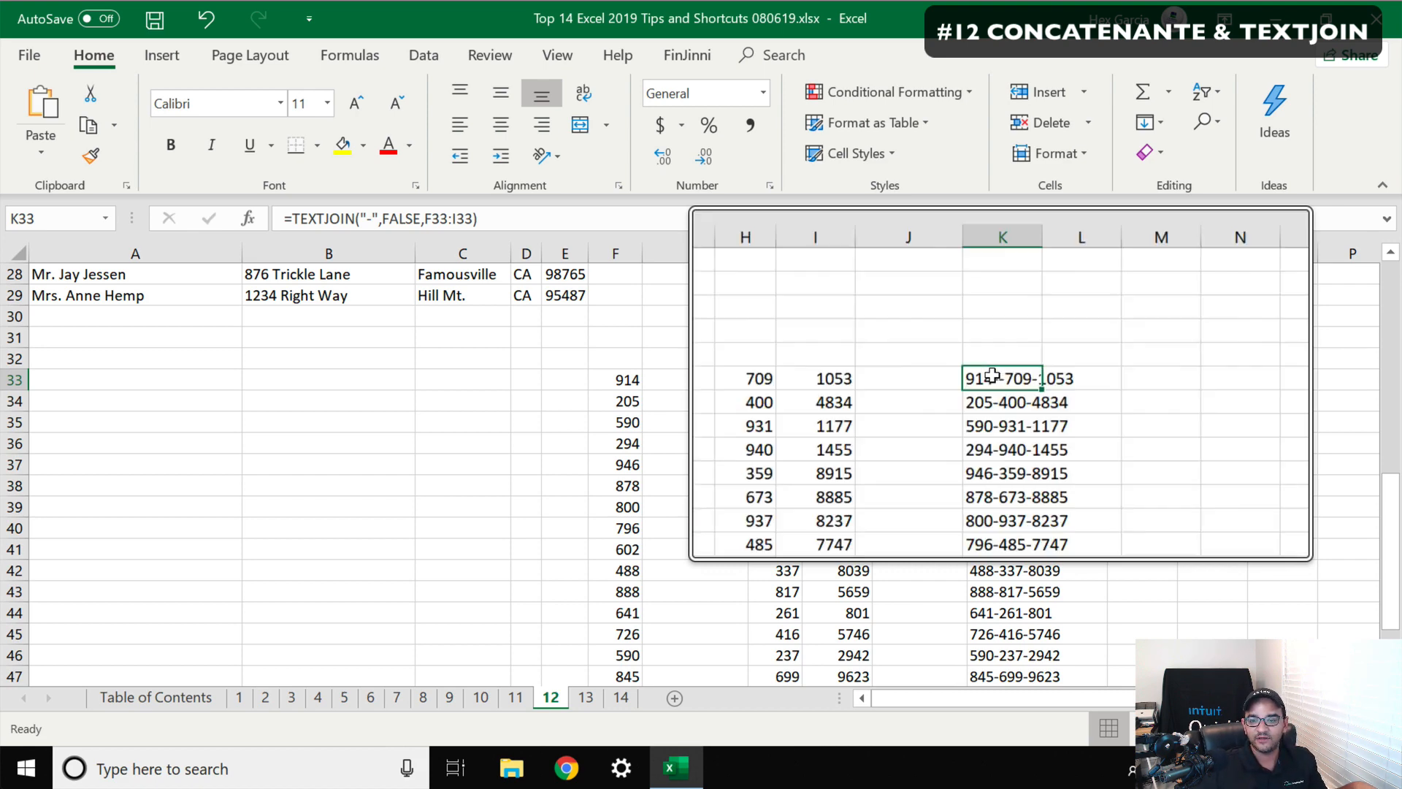
{"action": "left_click", "coordinate": [420, 218]}
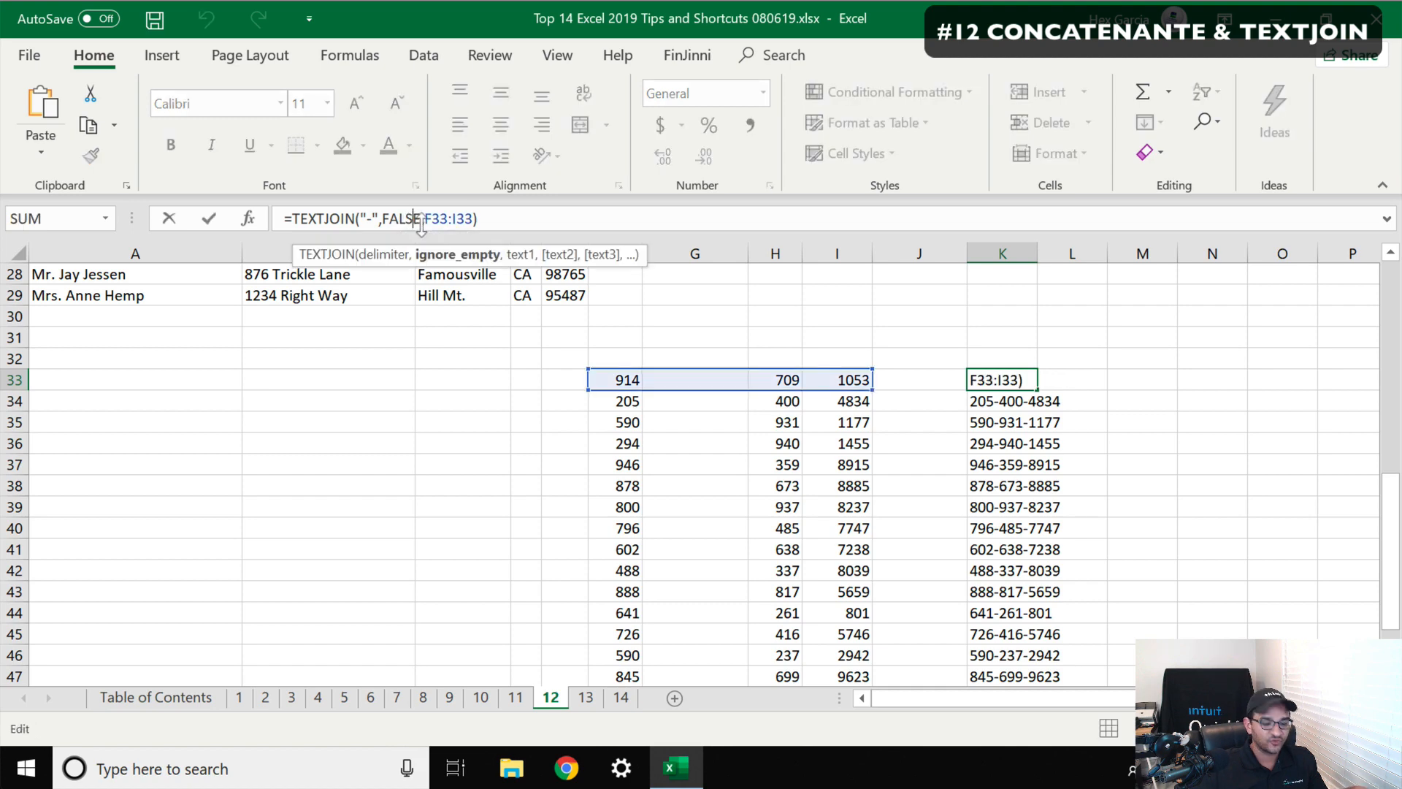
{"action": "key", "text": "BackSpace"}
{"action": "key", "text": "BackSpace"}
{"action": "key", "text": "BackSpace"}
{"action": "key", "text": "BackSpace"}
{"action": "key", "text": "BackSpace"}
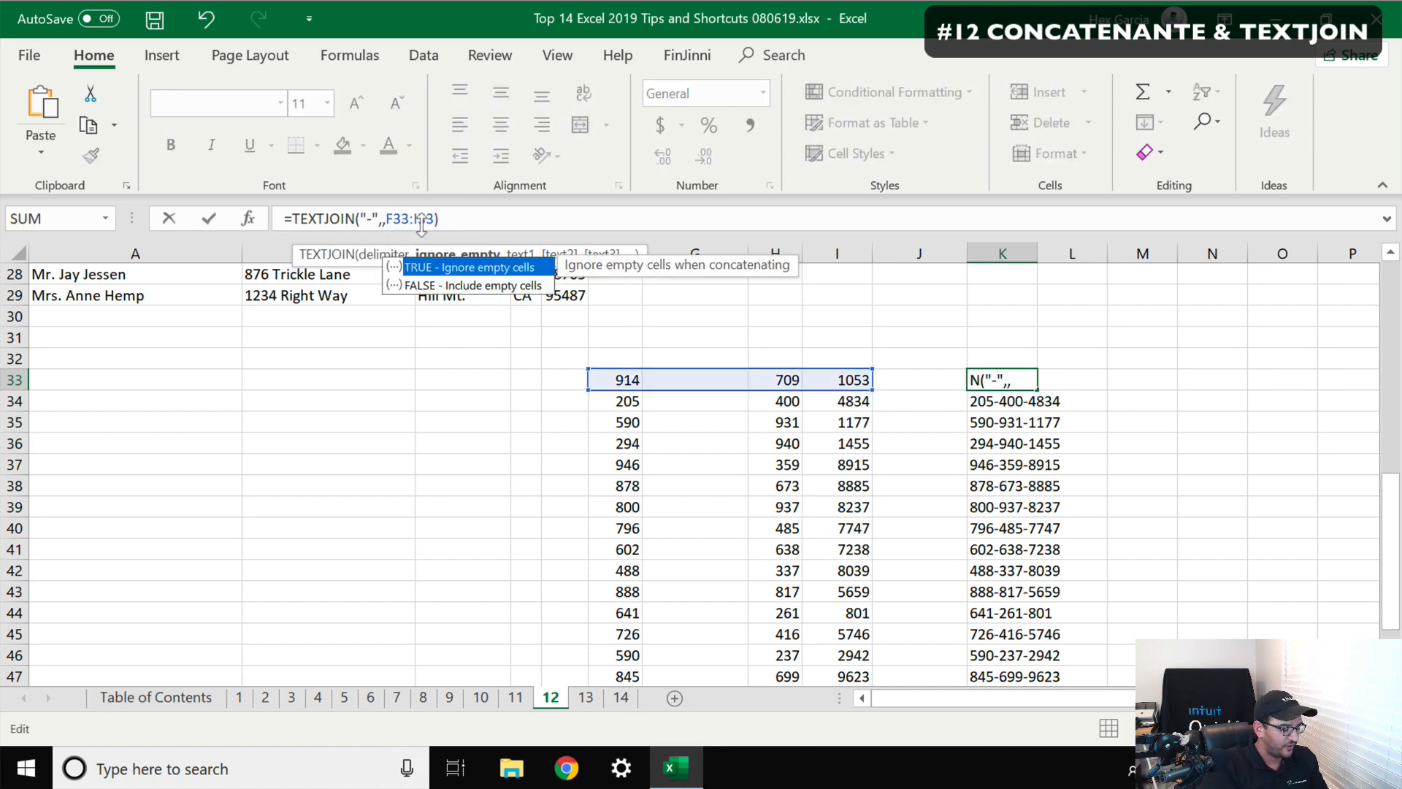
{"action": "type", "text": "TRUE"}
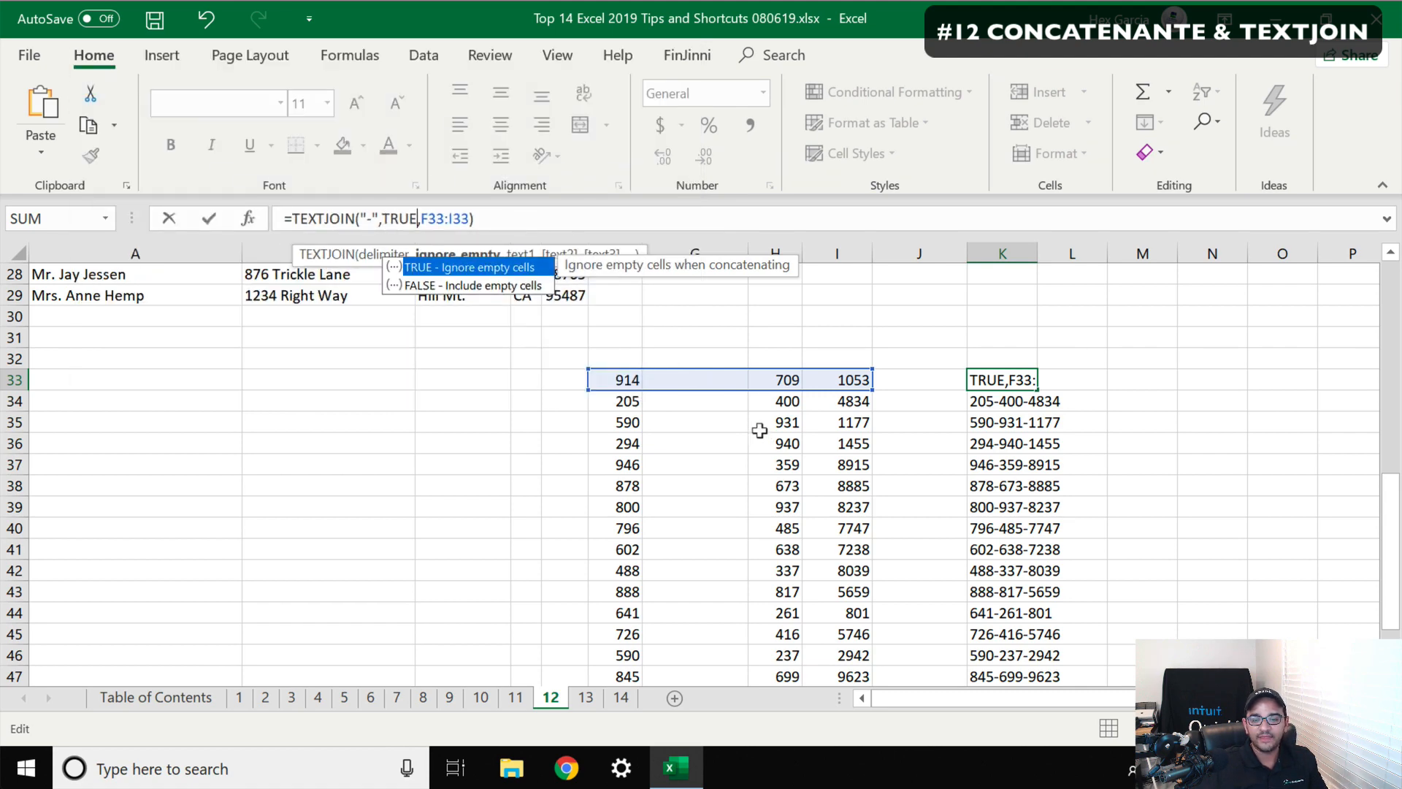
{"action": "left_click_drag", "start_coordinate": [701, 379], "coordinate": [720, 659]}
{"action": "scroll", "coordinate": [832, 451], "scroll_direction": "up", "scroll_amount": 6}
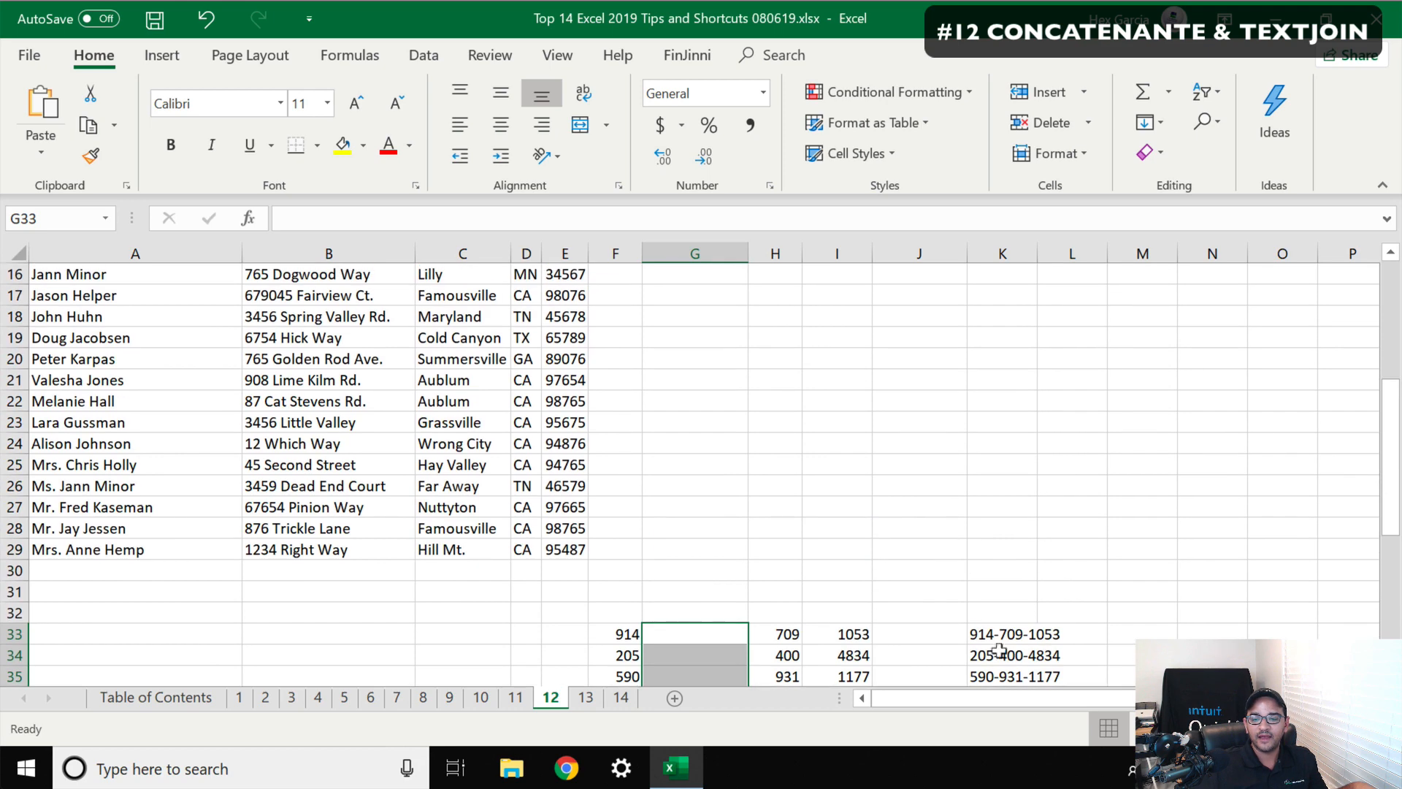
{"action": "left_click", "coordinate": [997, 632]}
{"action": "left_click", "coordinate": [479, 218]}
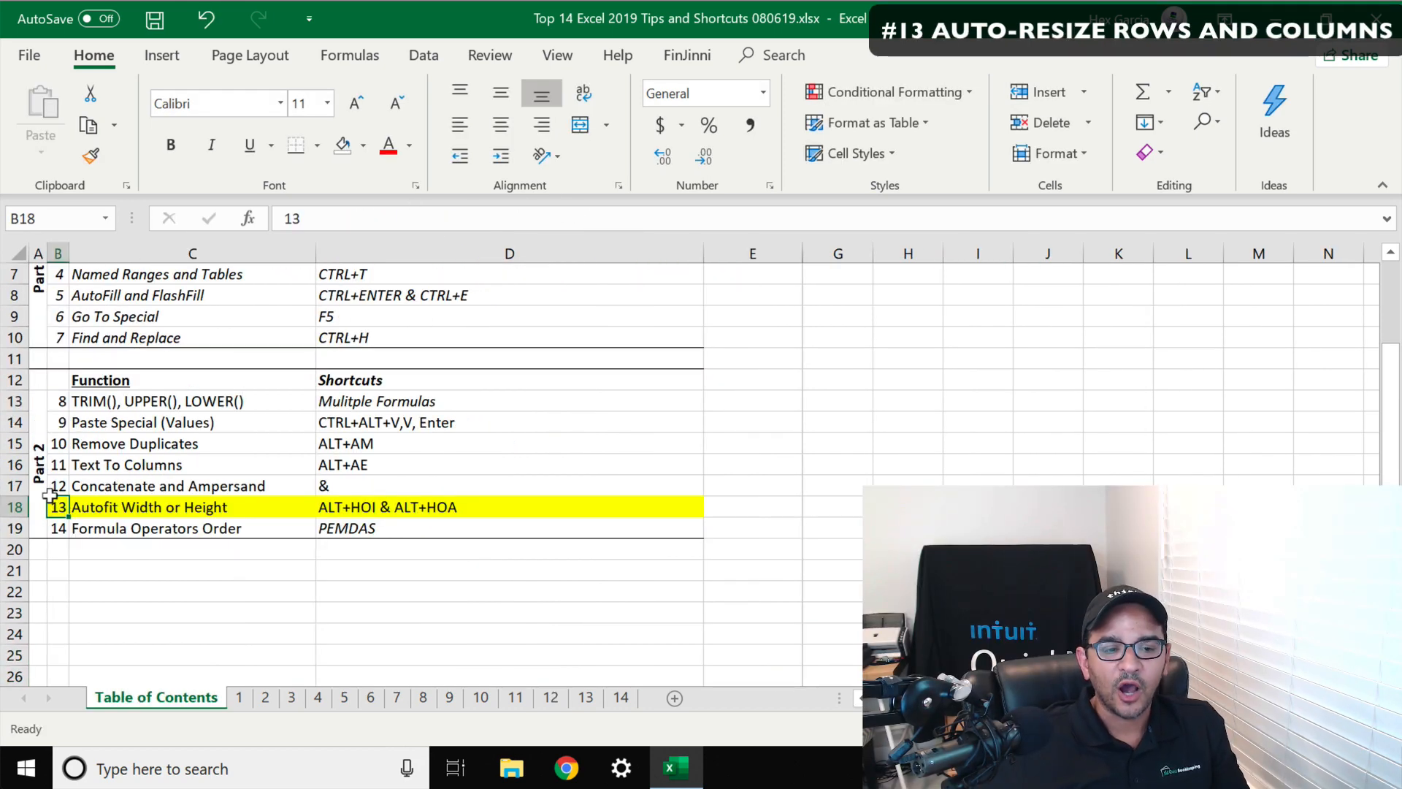
Highlight the Autofit Width or Height entry in the table of contents and open sheet 13
{"action": "left_click_drag", "start_coordinate": [50, 497], "coordinate": [370, 502]}
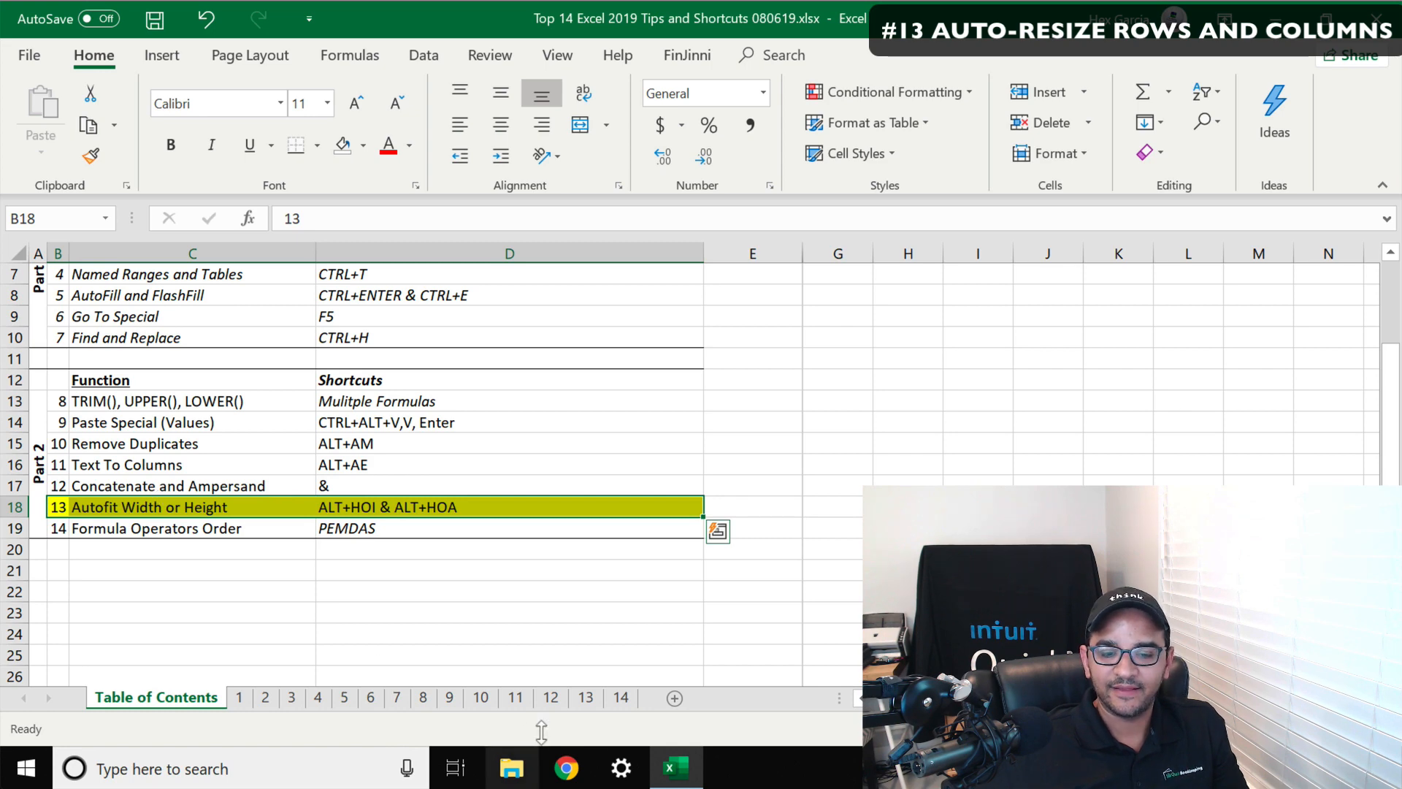
{"action": "left_click", "coordinate": [587, 698]}
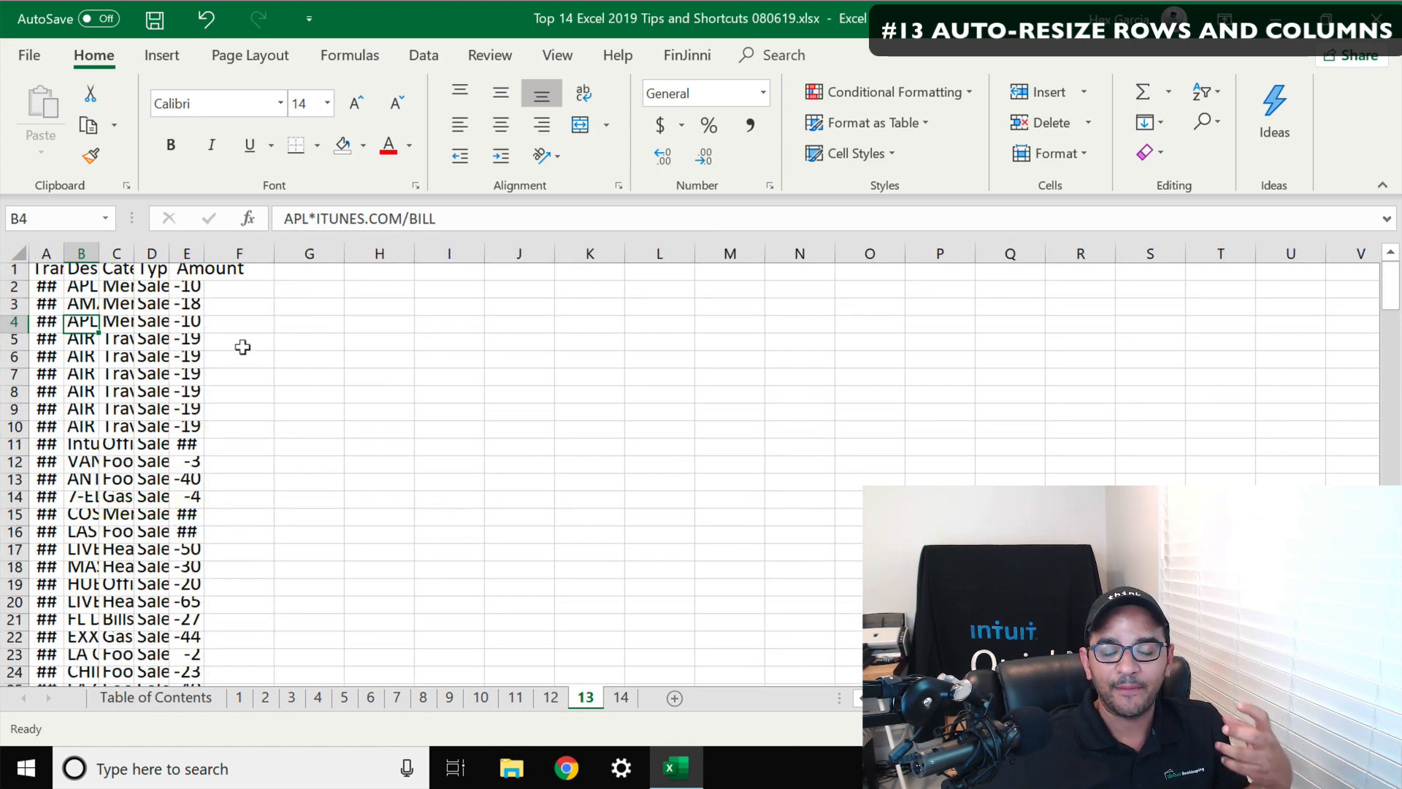
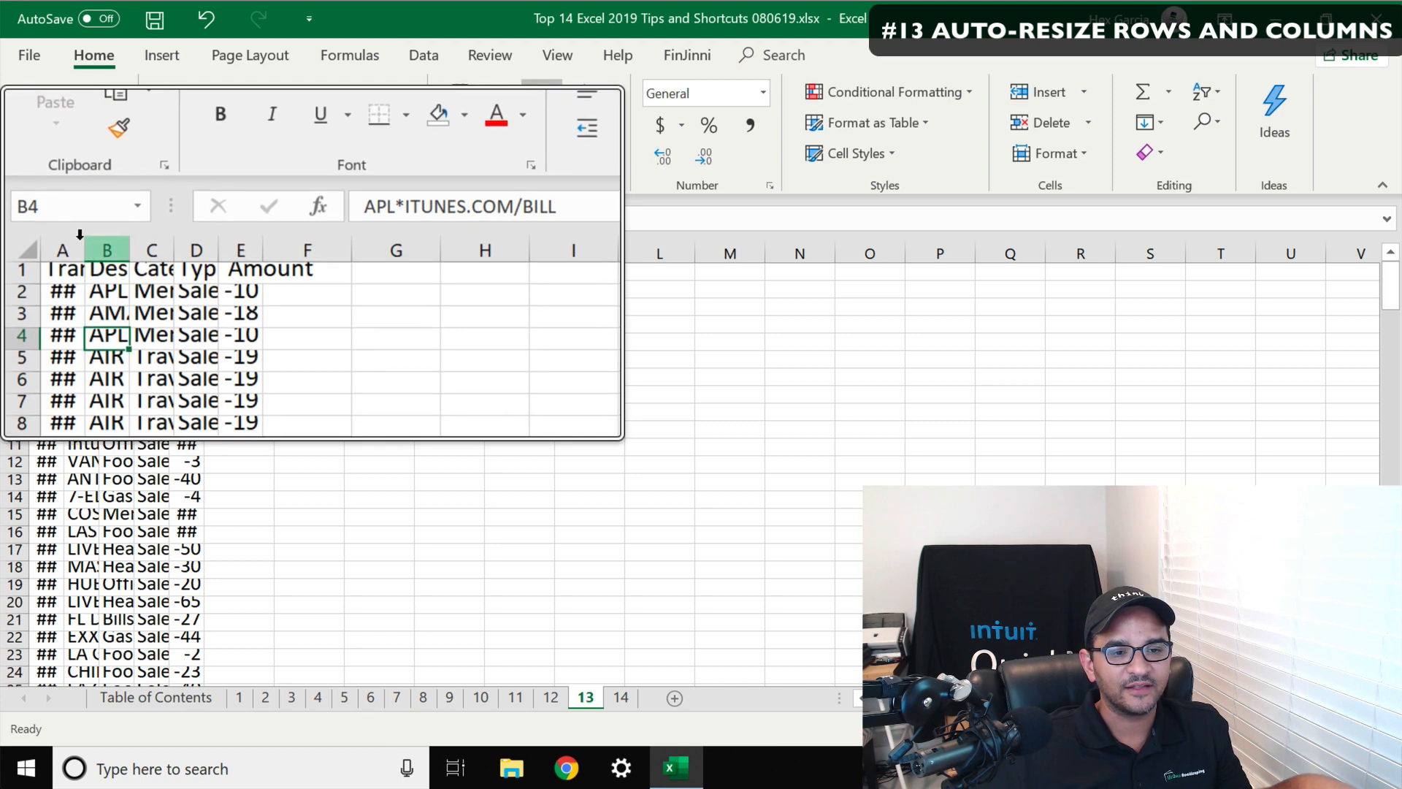
Autofit the widths of columns A through E one at a time to fit their contents
{"action": "left_click_drag", "start_coordinate": [65, 252], "coordinate": [104, 249]}
{"action": "double_click", "coordinate": [105, 250]}
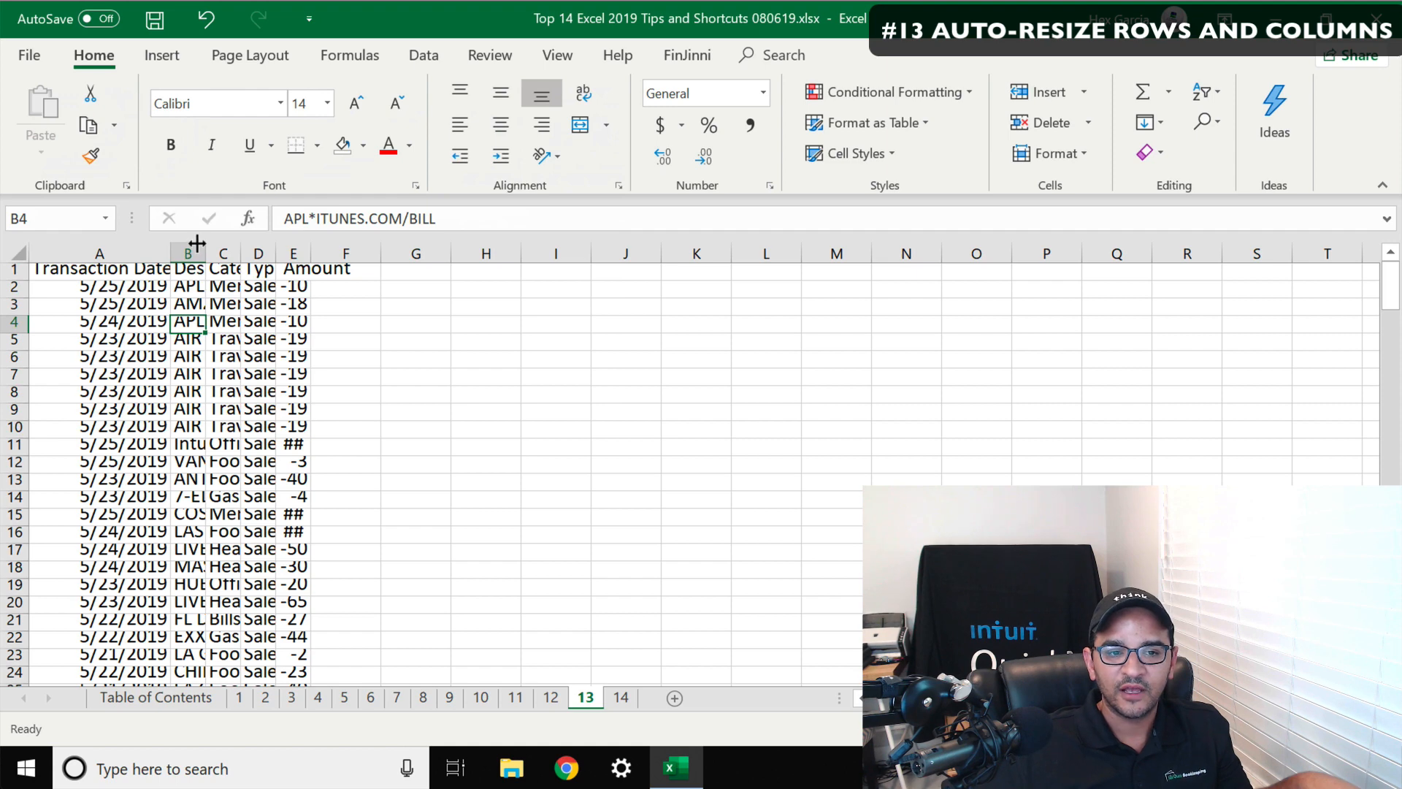
{"action": "double_click", "coordinate": [196, 243]}
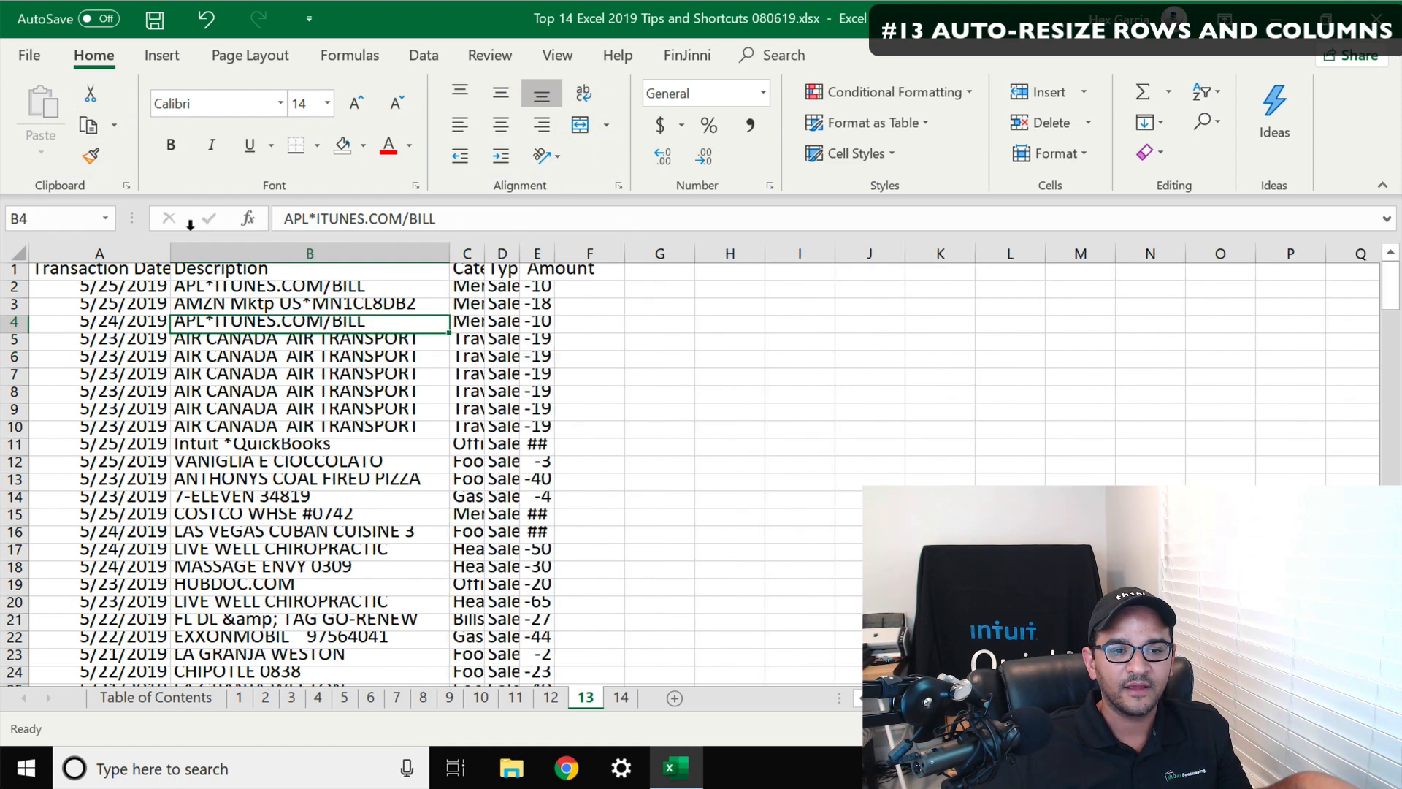
{"action": "double_click", "coordinate": [473, 245]}
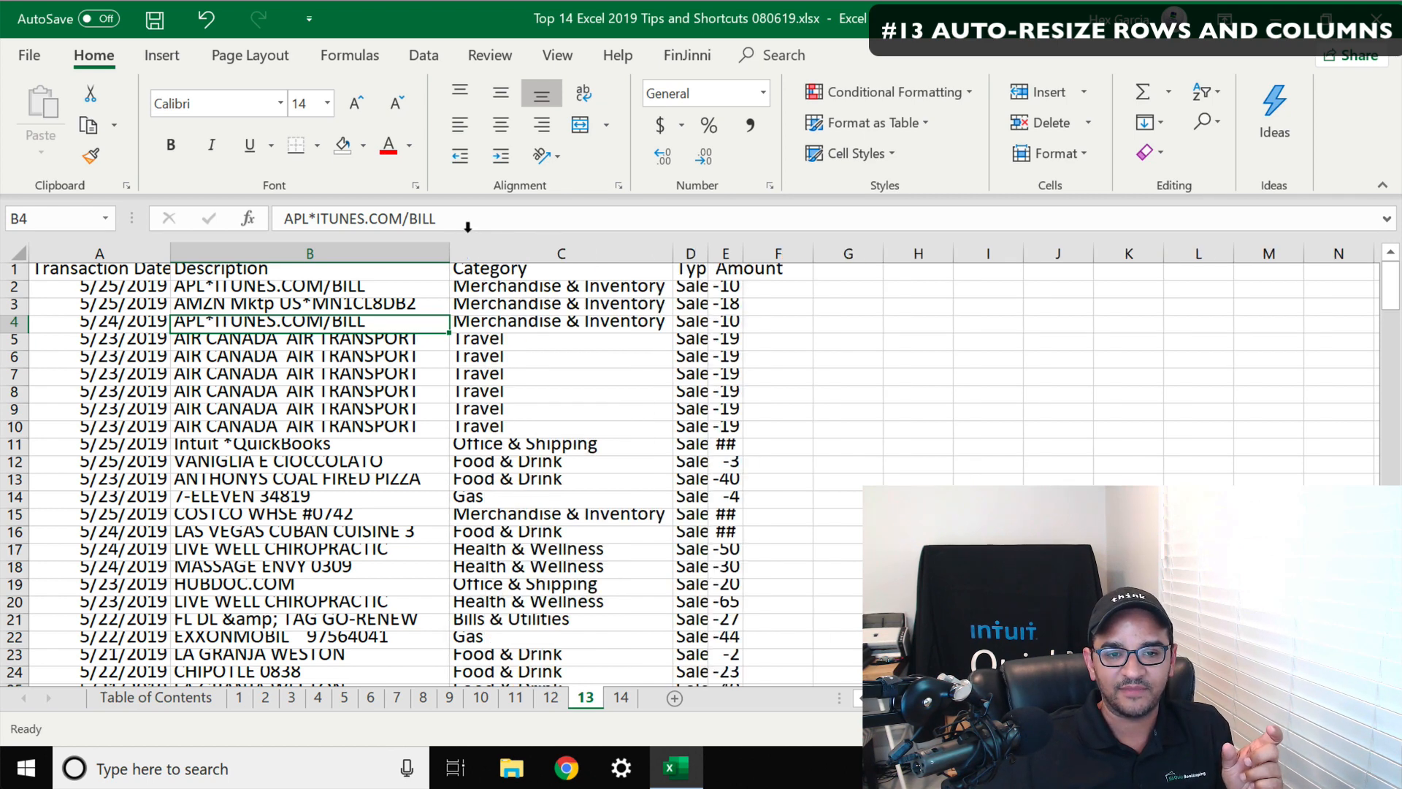
{"action": "double_click", "coordinate": [708, 245]}
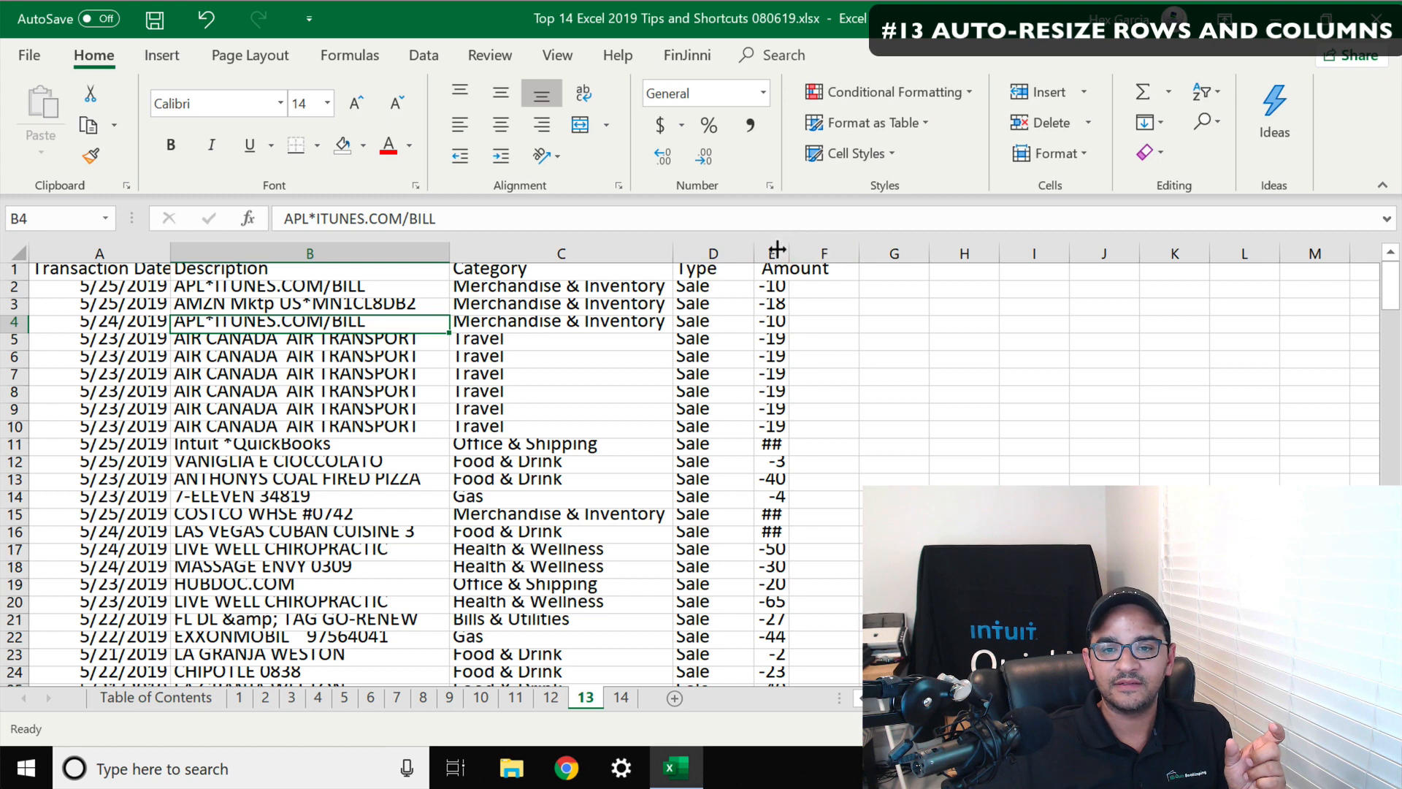
{"action": "double_click", "coordinate": [788, 245]}
Autofit the widths of columns A to E together, then undo the change
{"action": "left_click_drag", "start_coordinate": [796, 252], "coordinate": [162, 248]}
{"action": "left_click", "coordinate": [461, 375]}
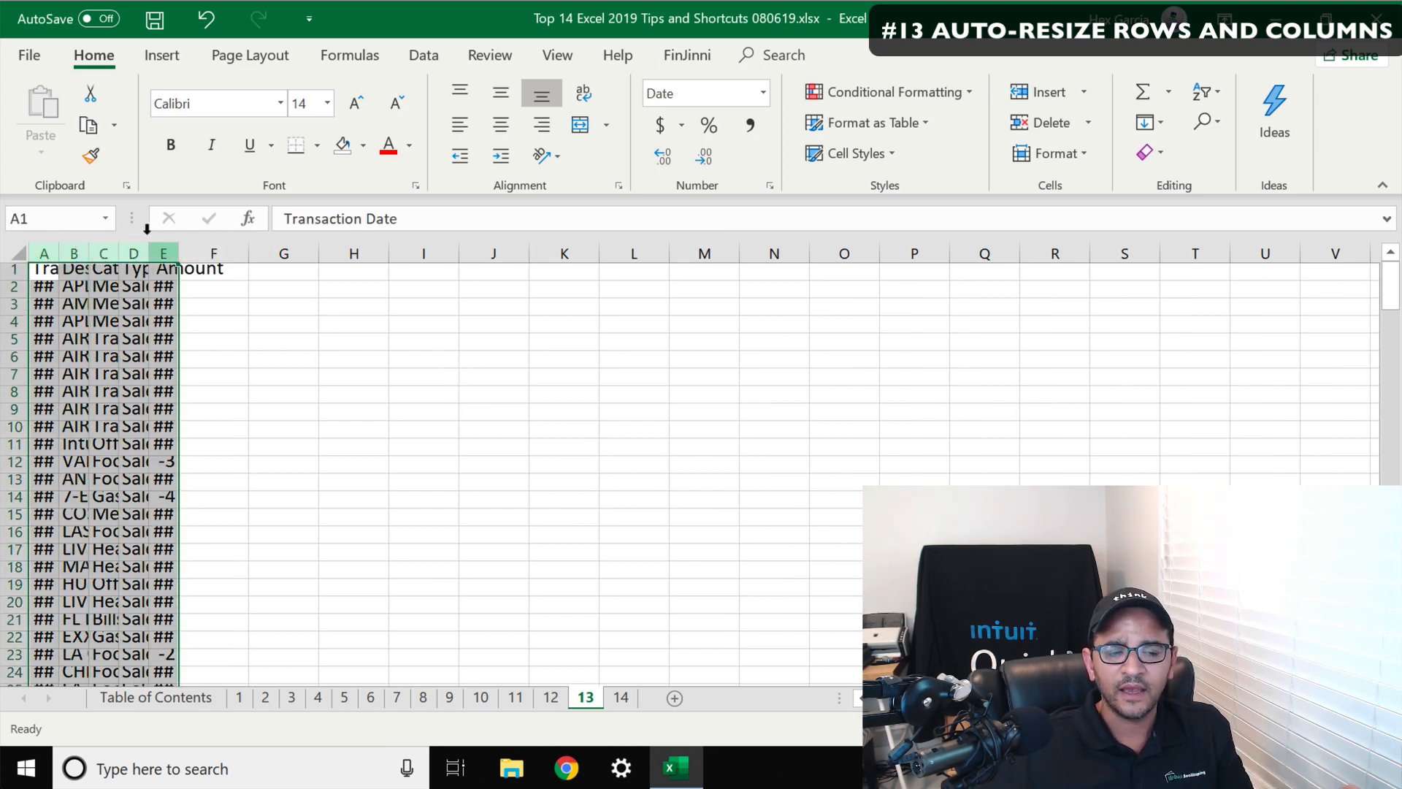
{"action": "double_click", "coordinate": [48, 248]}
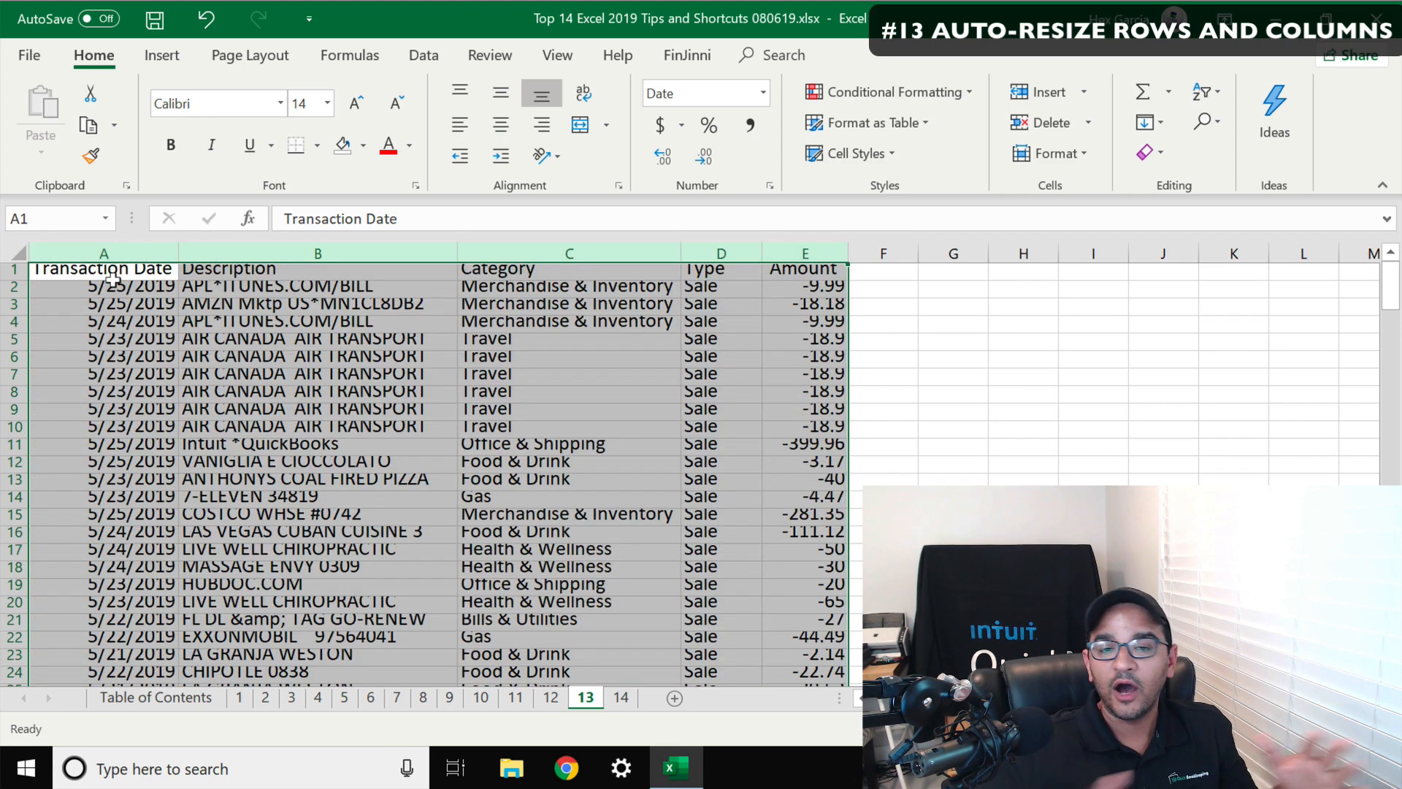
{"action": "key", "text": "ctrl+z"}
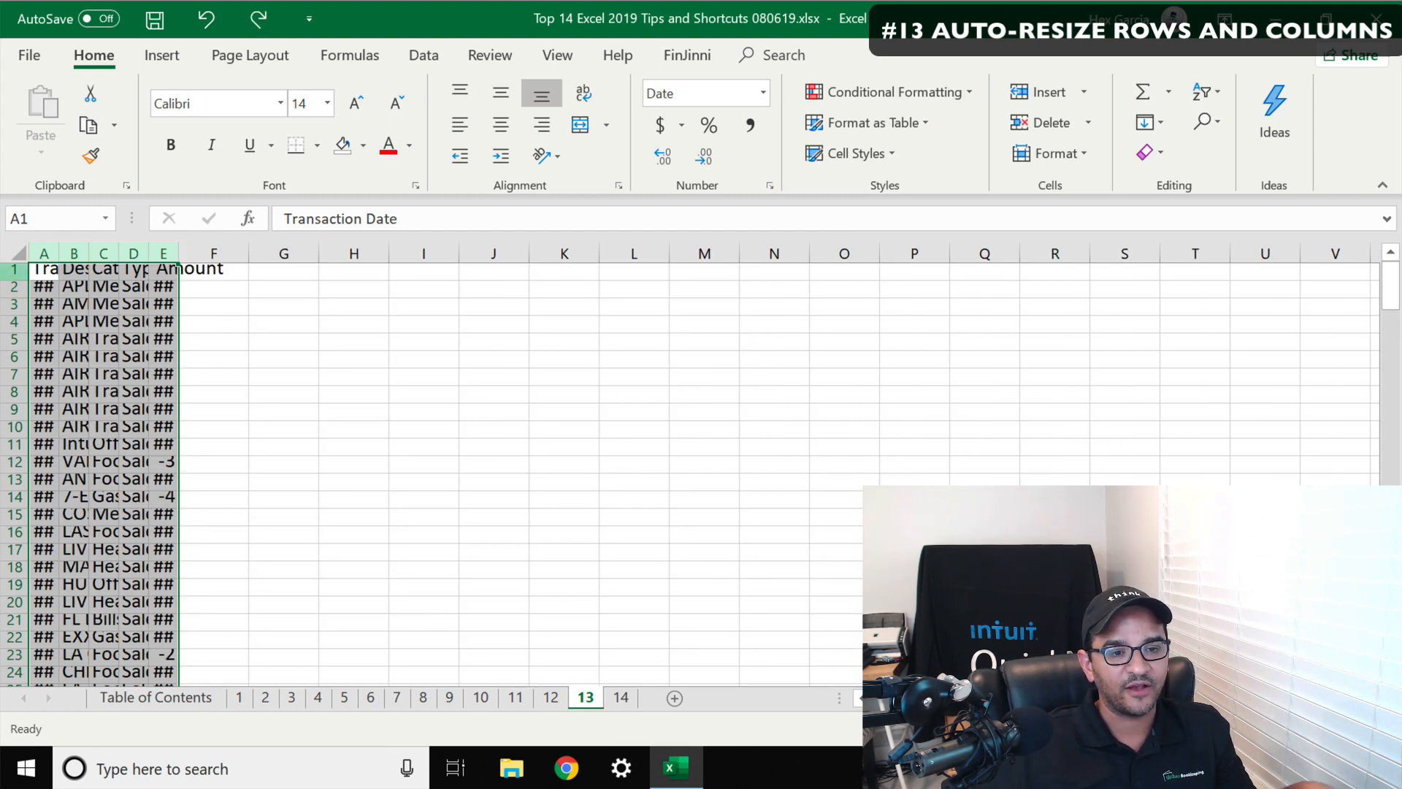
Autofit the heights of rows 1 to 22 together
{"action": "left_click_drag", "start_coordinate": [14, 269], "coordinate": [11, 637]}
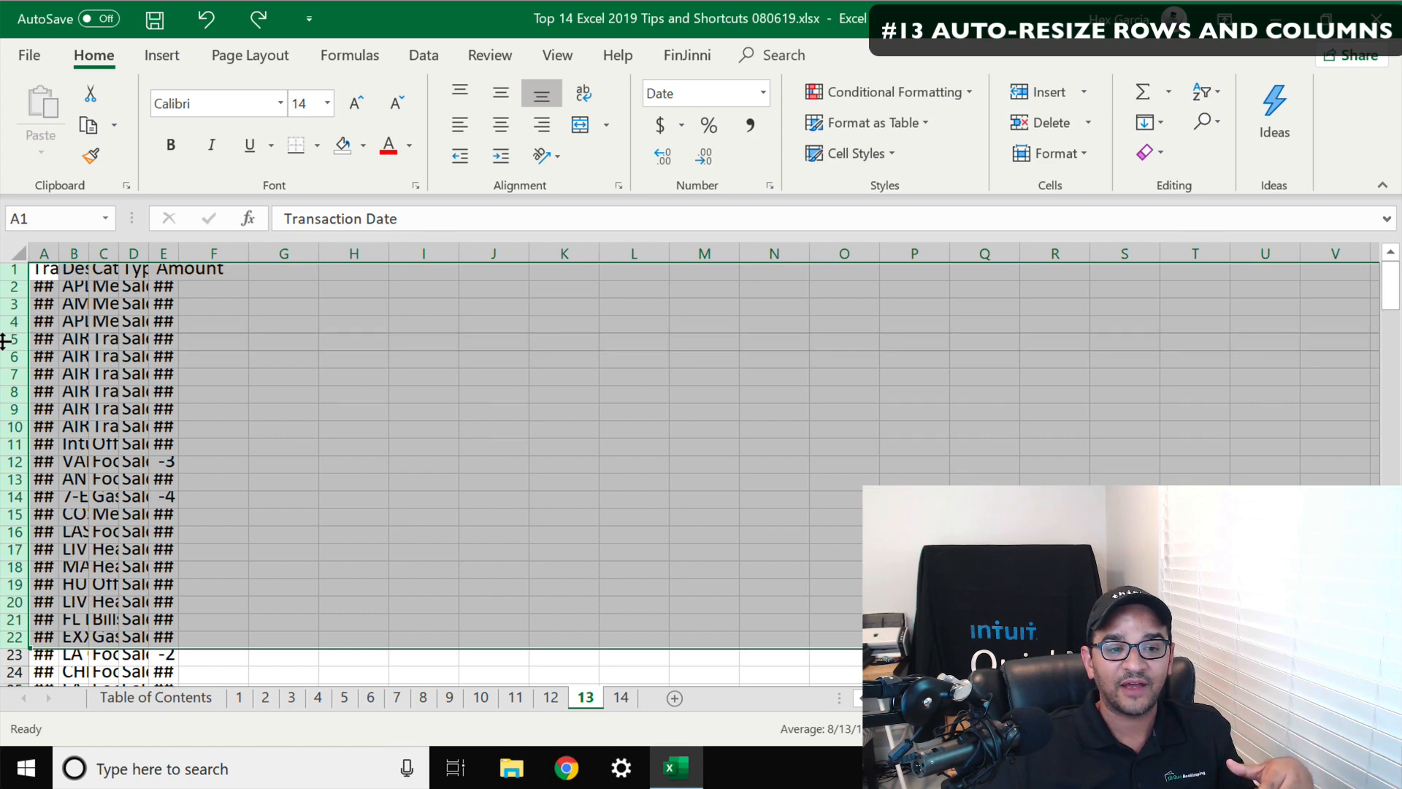
{"action": "double_click", "coordinate": [5, 341]}
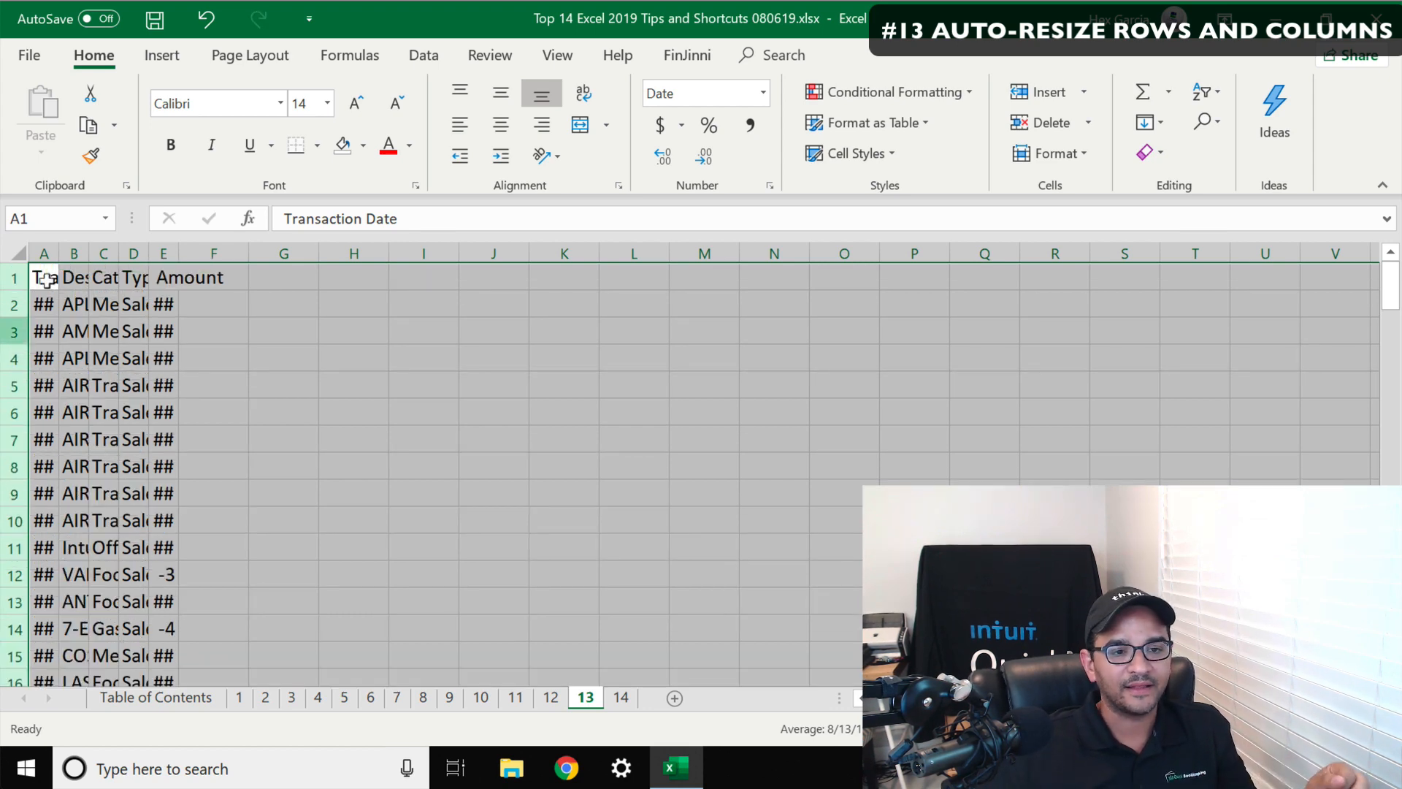
Autofit the widths of columns A to E together, then undo both autofit changes
{"action": "left_click_drag", "start_coordinate": [44, 252], "coordinate": [164, 248]}
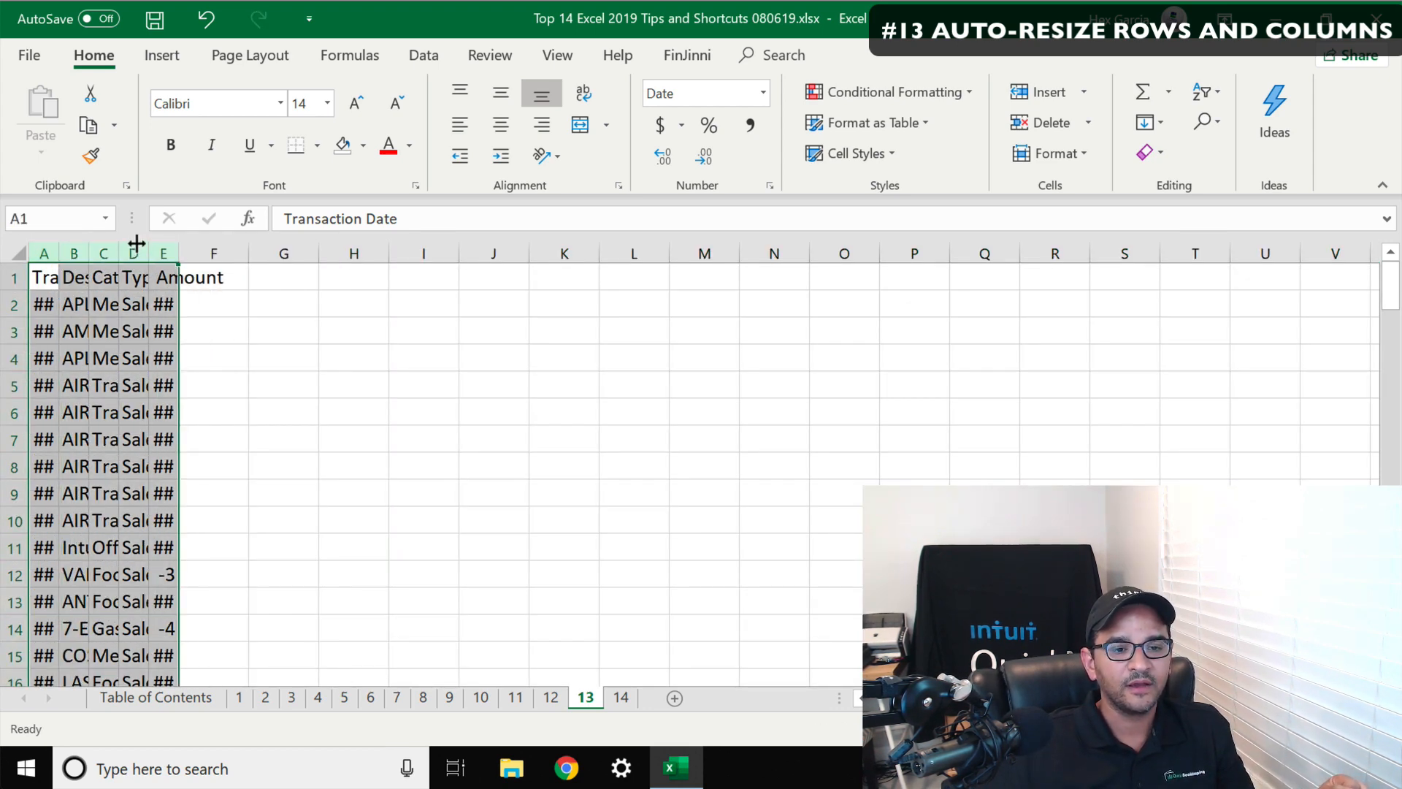
{"action": "double_click", "coordinate": [140, 242]}
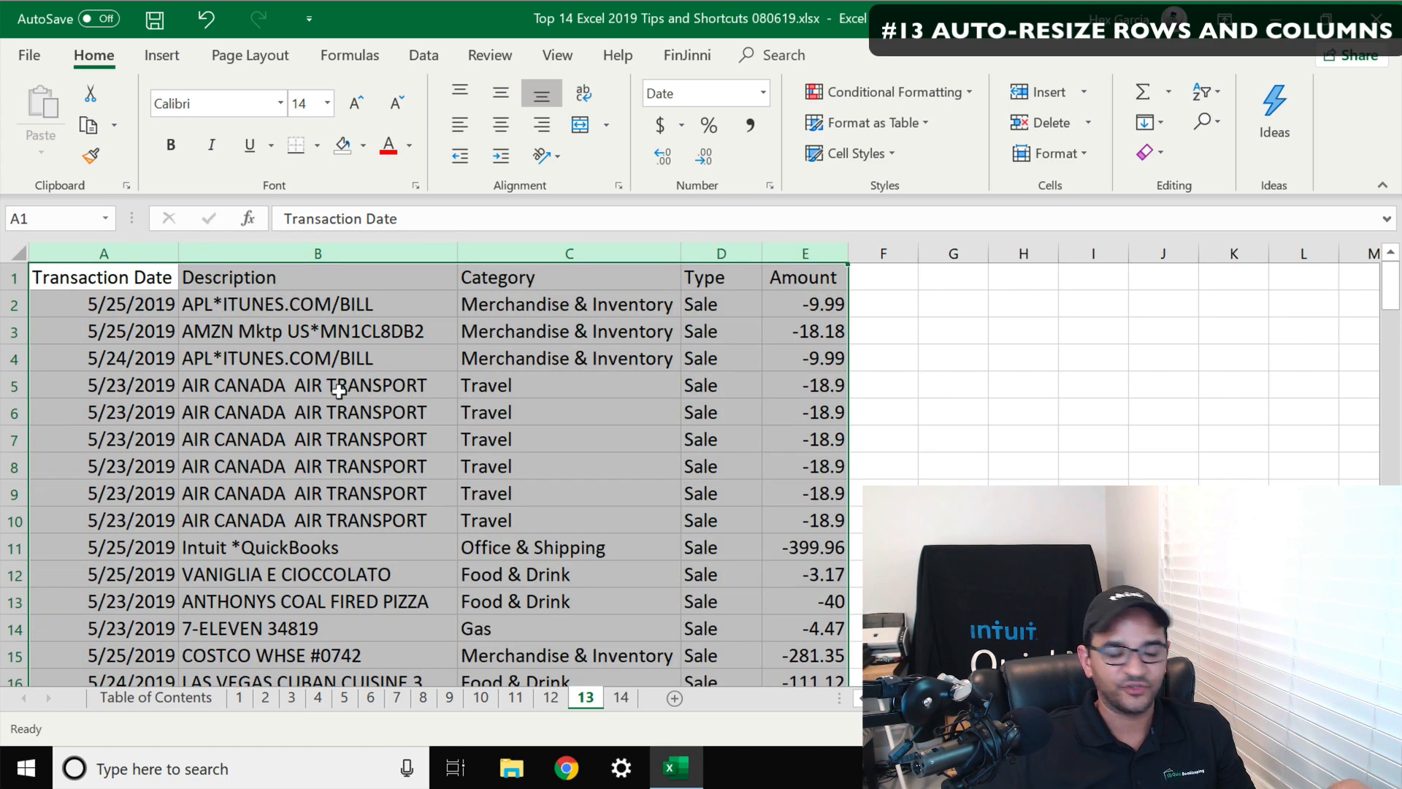
{"action": "key", "text": "ctrl+z"}
{"action": "key", "text": "ctrl+z"}
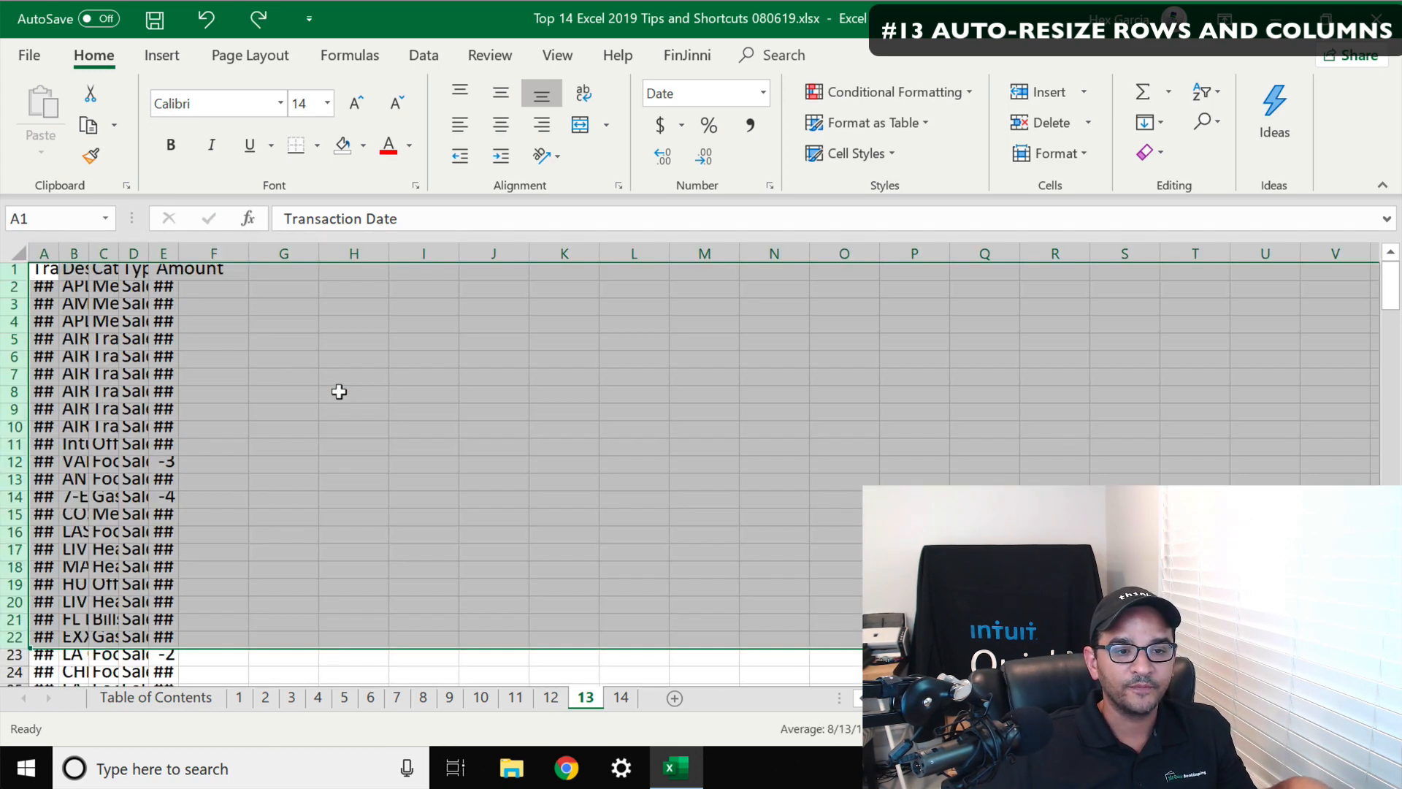
Select the entire sheet and autofit all column widths
{"action": "left_click", "coordinate": [275, 388]}
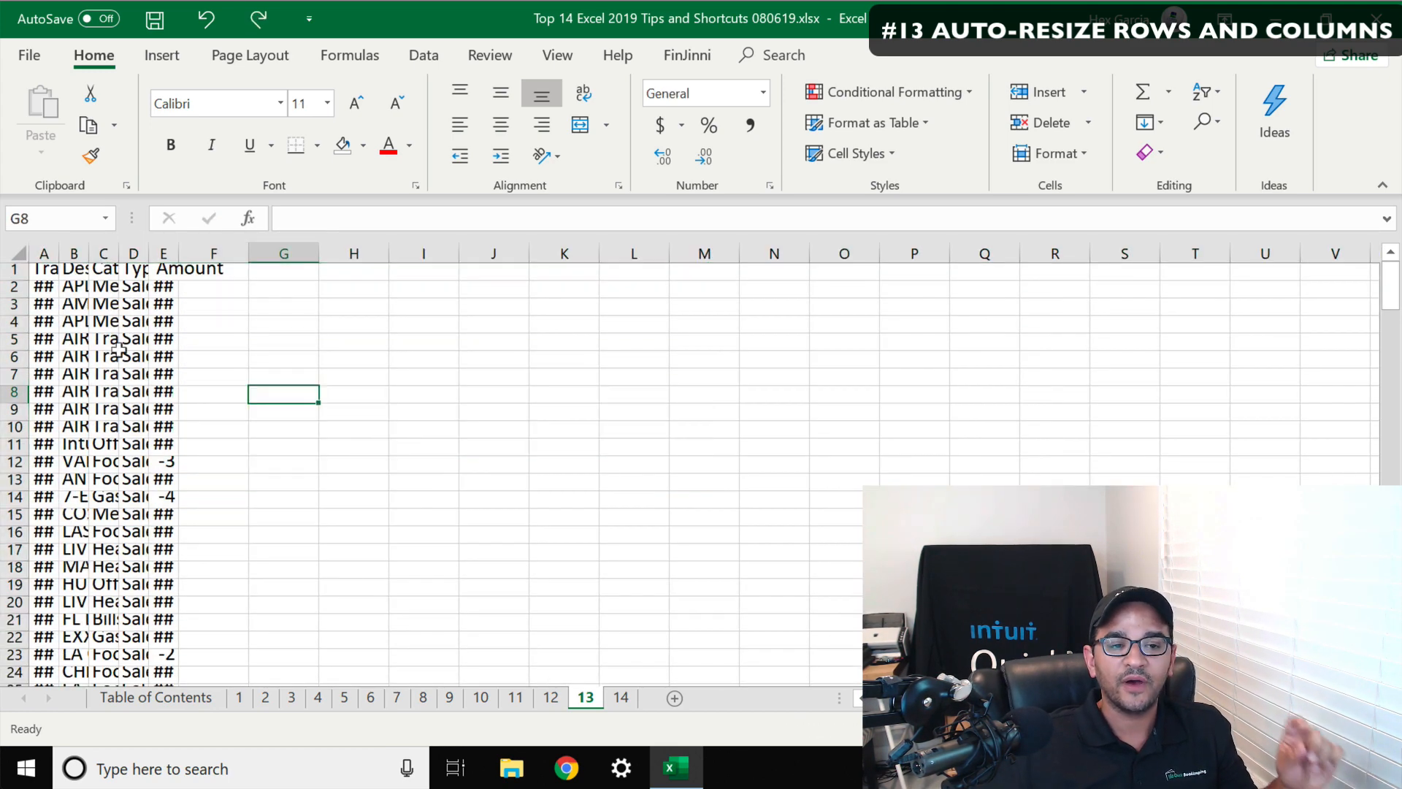
{"action": "left_click", "coordinate": [12, 244]}
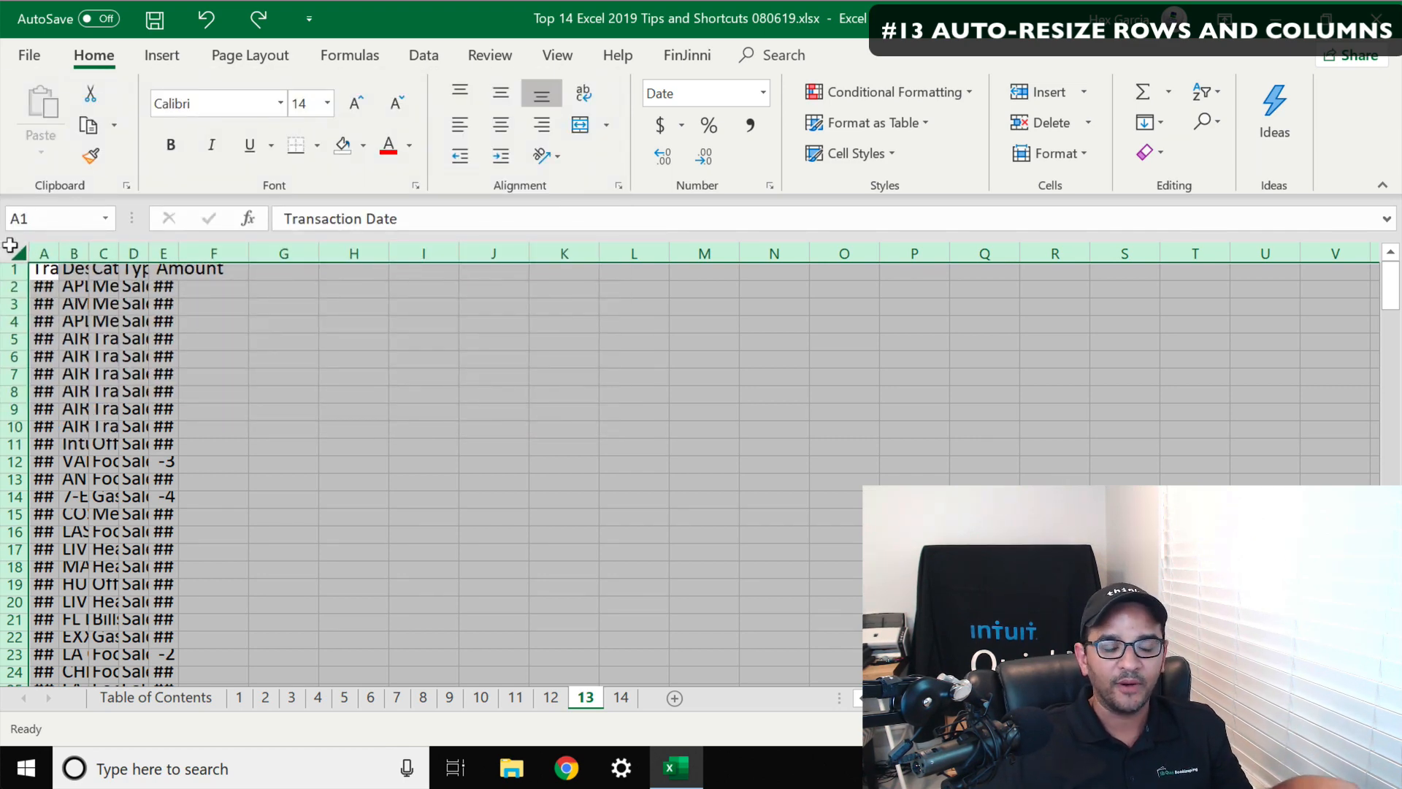
{"action": "key", "text": "alt"}
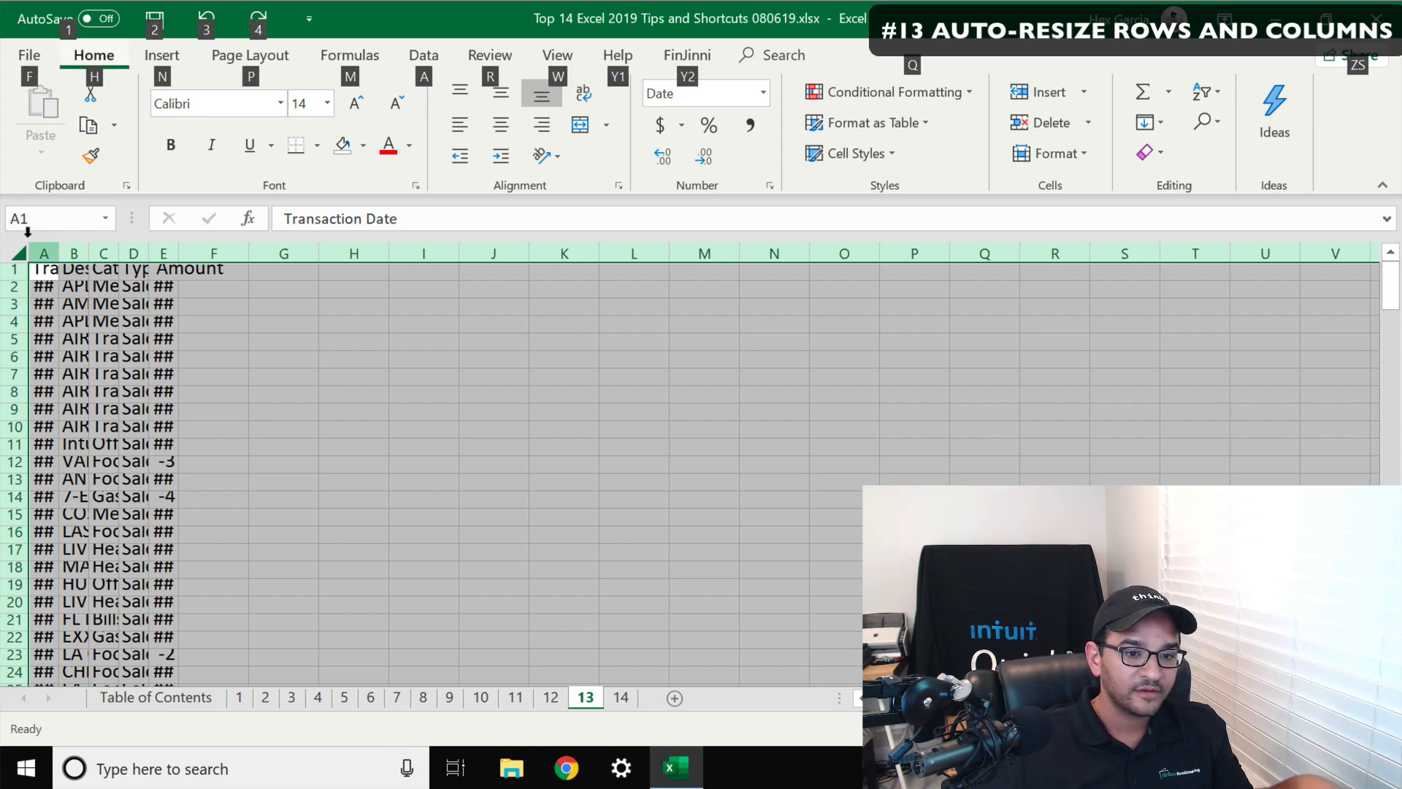
{"action": "key", "text": "h"}
{"action": "key", "text": "o"}
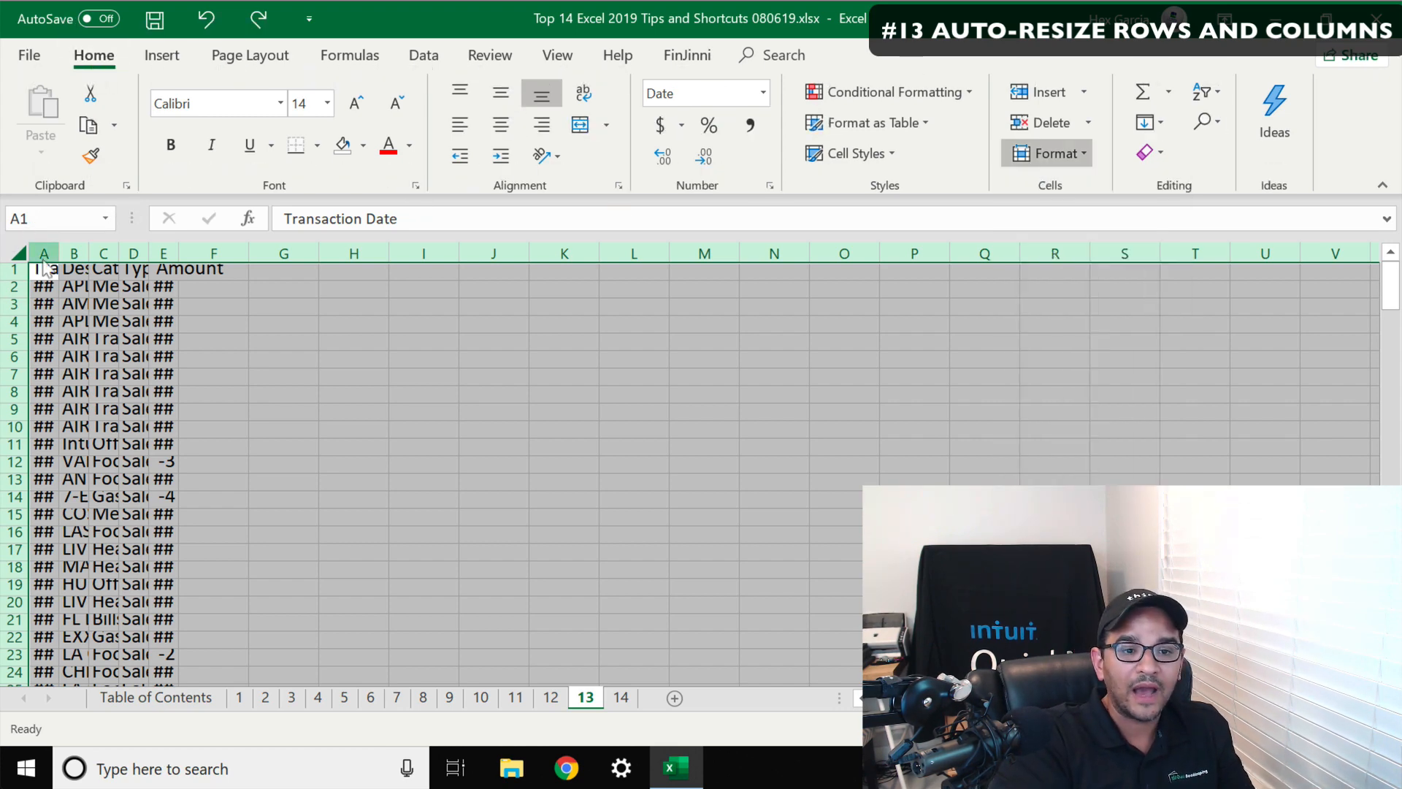
{"action": "key", "text": "i"}
Autofit all row heights across the whole sheet
{"action": "key", "text": "alt"}
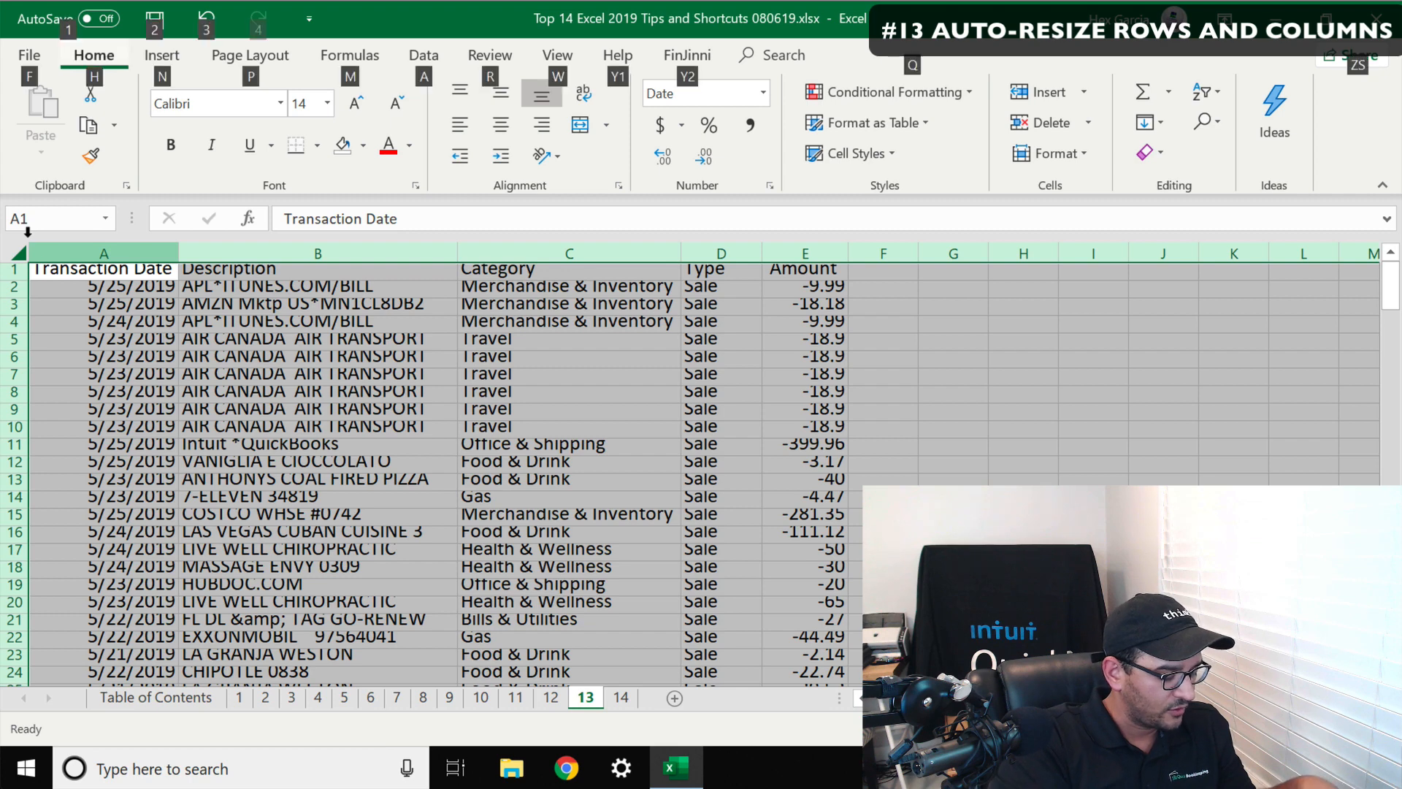
{"action": "key", "text": "h"}
{"action": "key", "text": "o"}
{"action": "key", "text": "a"}
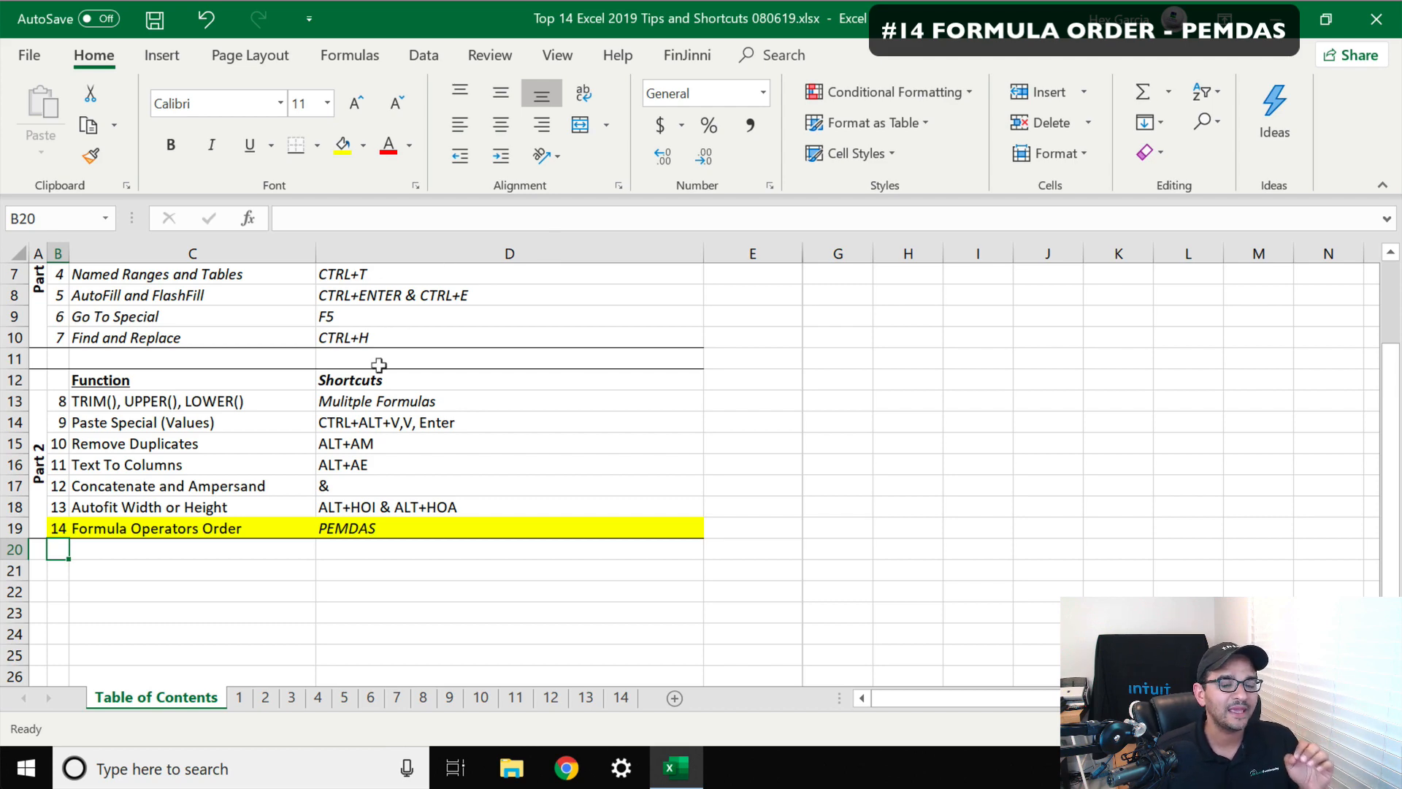
Open sheet 14 and step through the PEMDAS explanation cells N7 to N10
{"action": "left_click", "coordinate": [620, 698]}
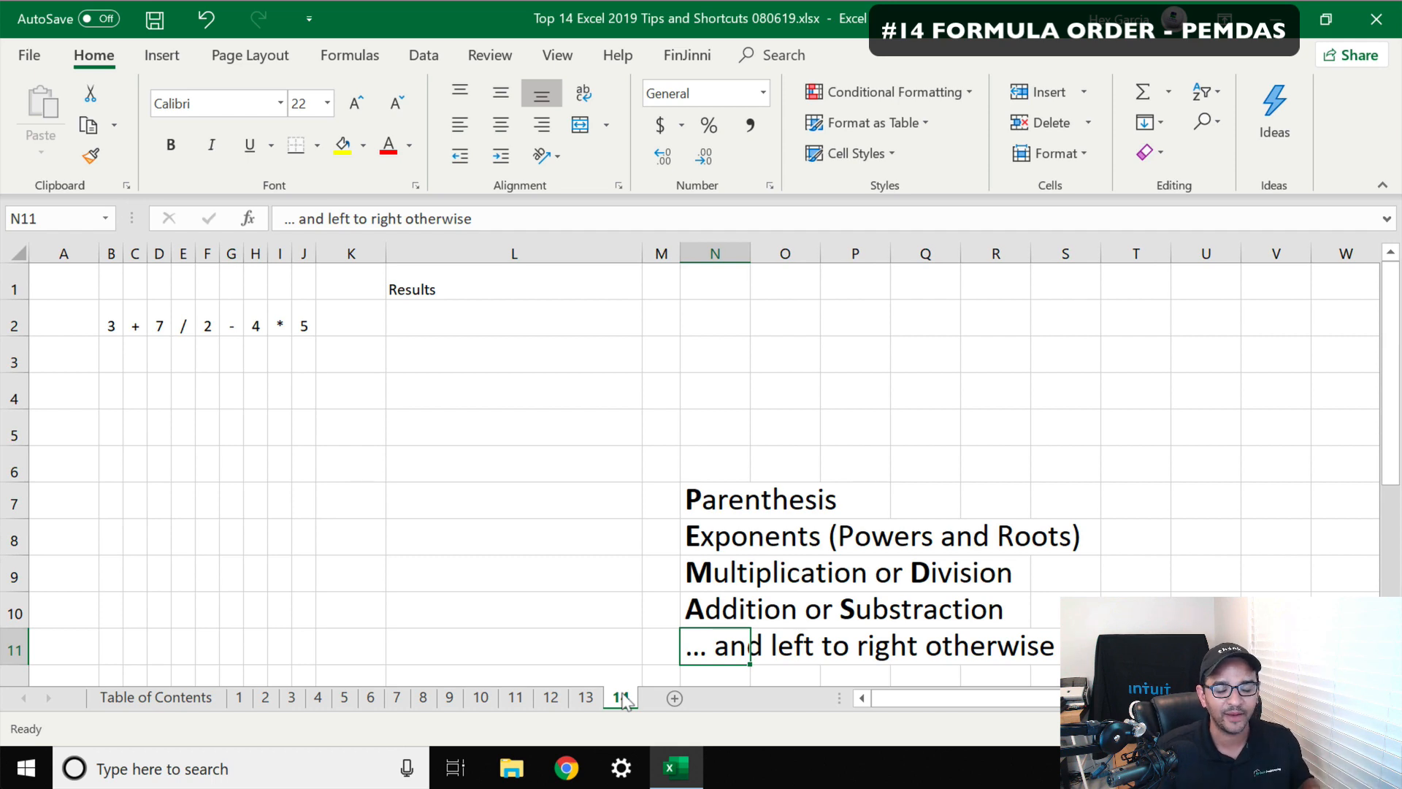
{"action": "left_click", "coordinate": [690, 503]}
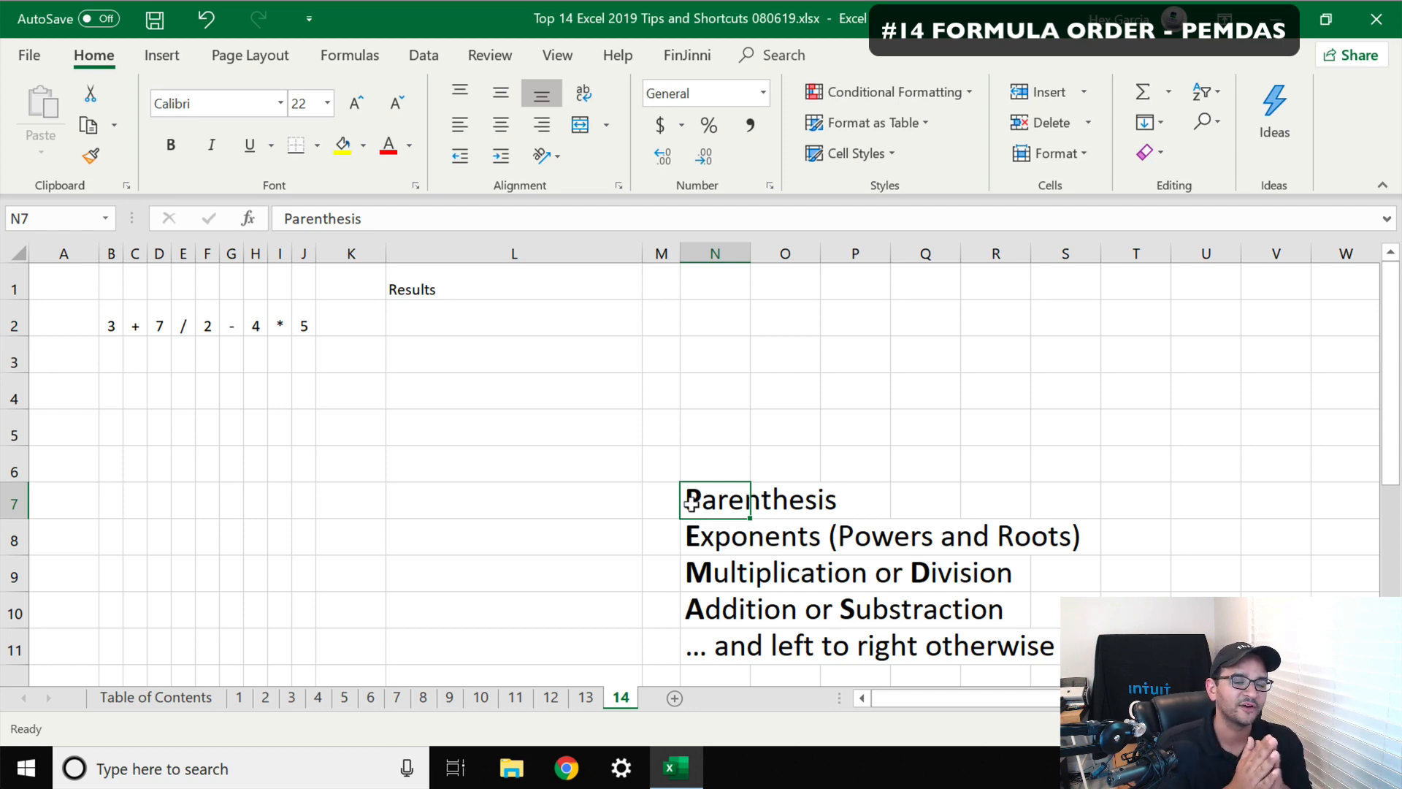
{"action": "left_click", "coordinate": [694, 535]}
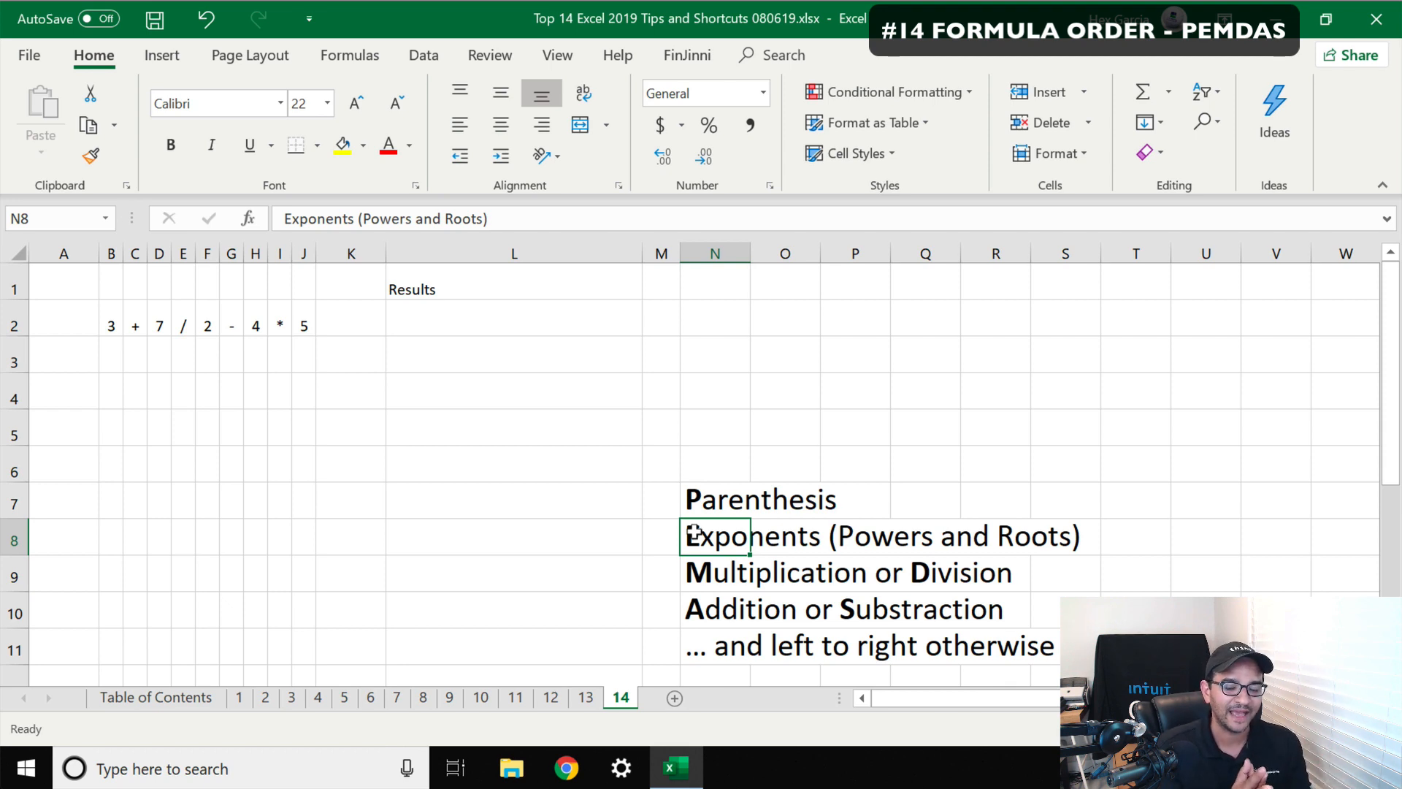
{"action": "left_click", "coordinate": [698, 575]}
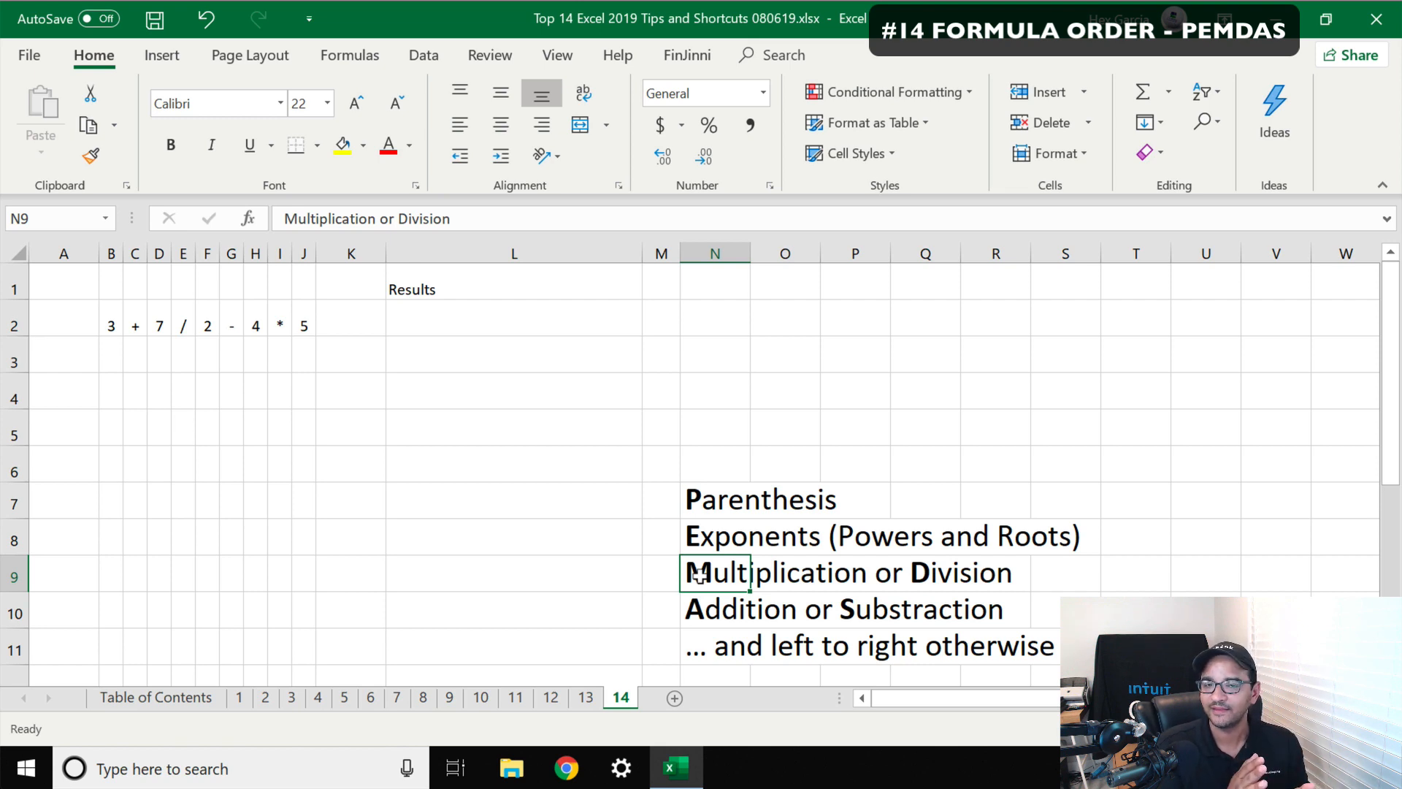
{"action": "left_click", "coordinate": [697, 604]}
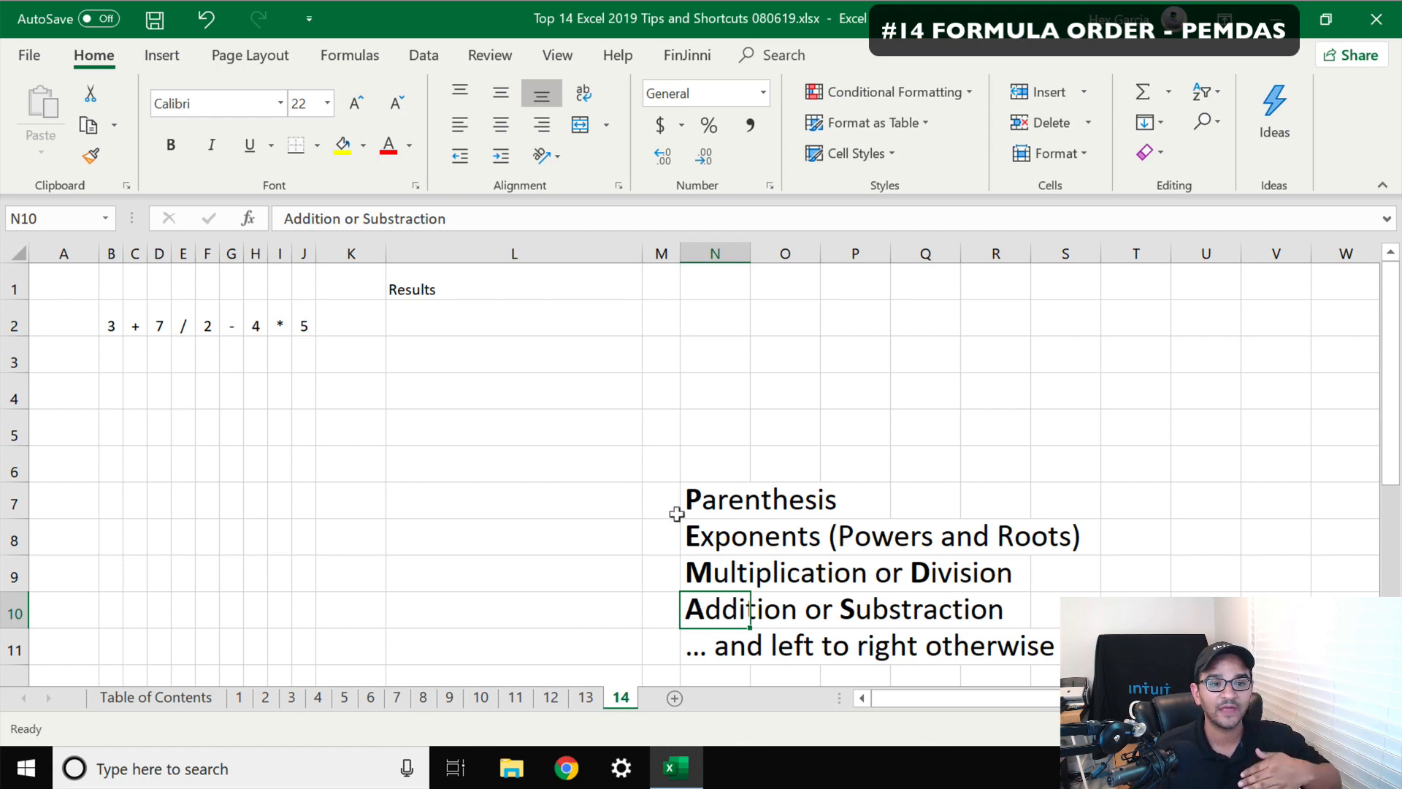
Select the expression cells B2 to J2 and open Quick Analysis, then dismiss it
{"action": "left_click", "coordinate": [503, 307]}
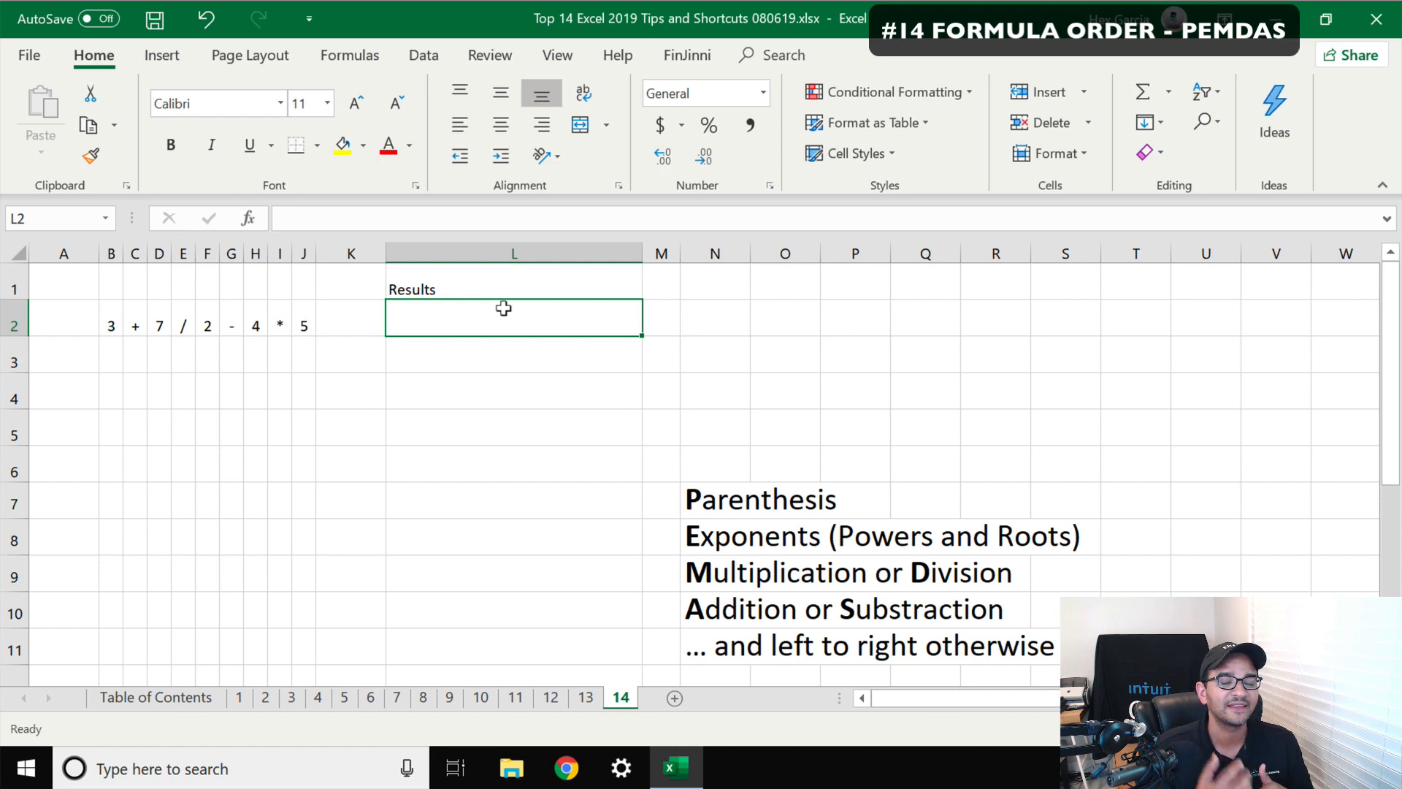
{"action": "left_click", "coordinate": [110, 315]}
{"action": "left_click_drag", "start_coordinate": [102, 312], "coordinate": [304, 321]}
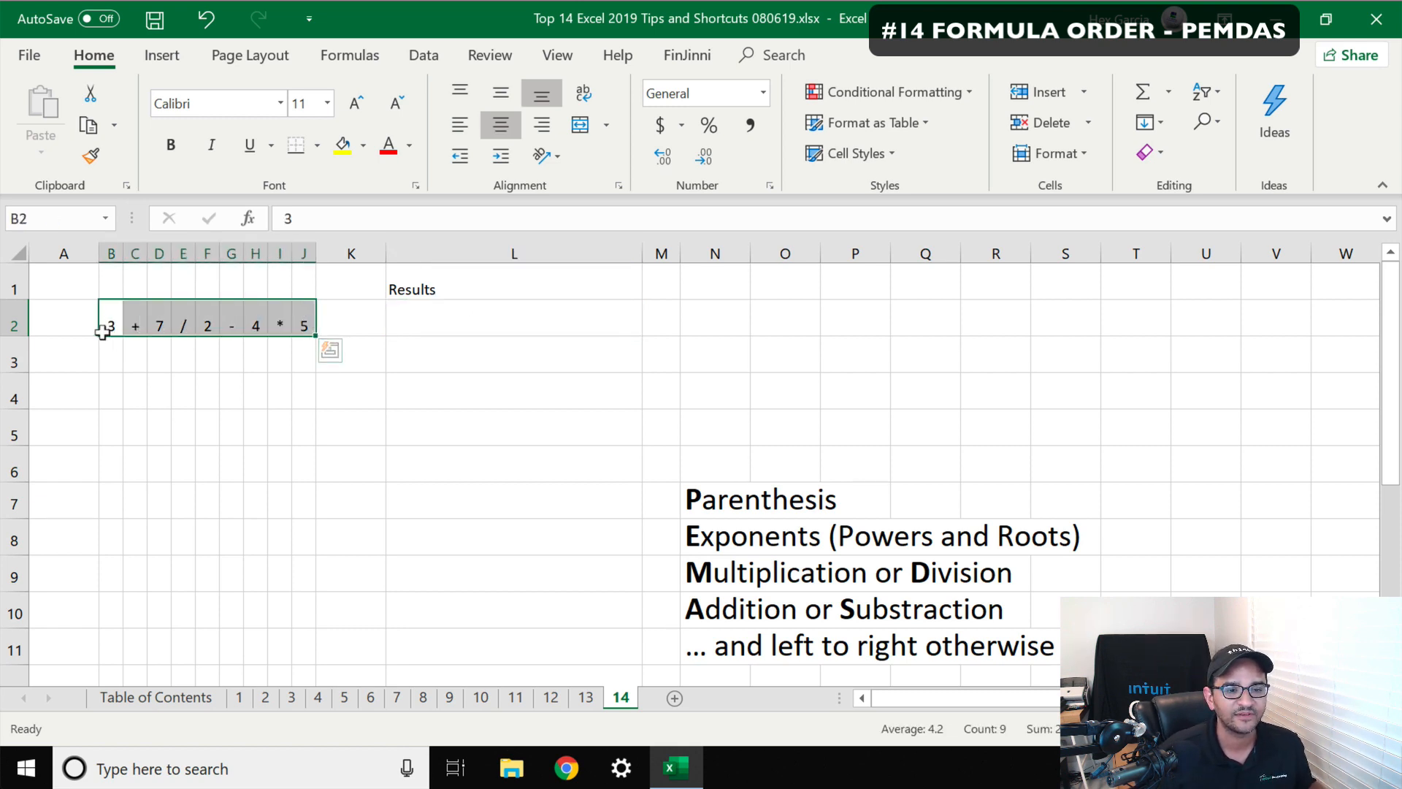
{"action": "key", "text": "ctrl+q"}
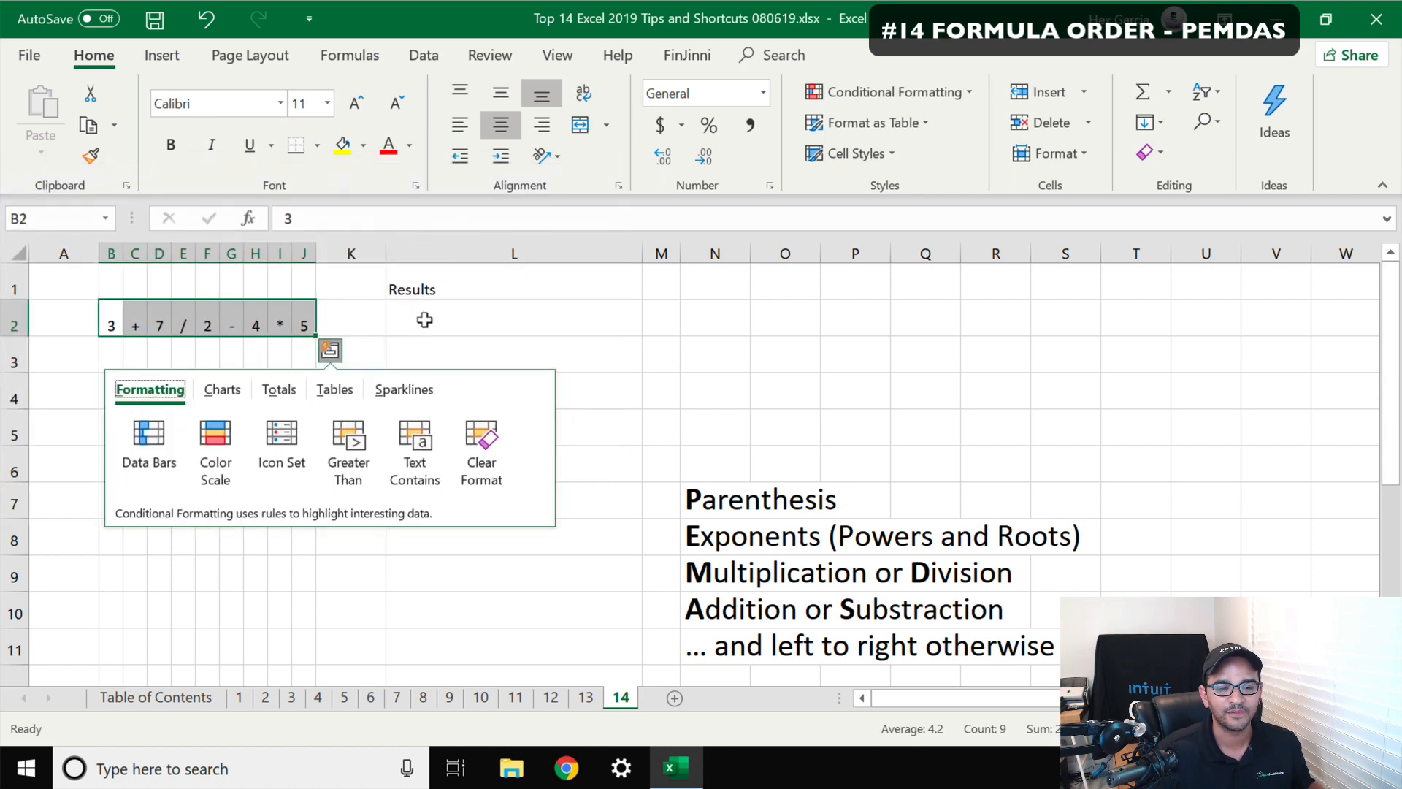
{"action": "left_click", "coordinate": [427, 320]}
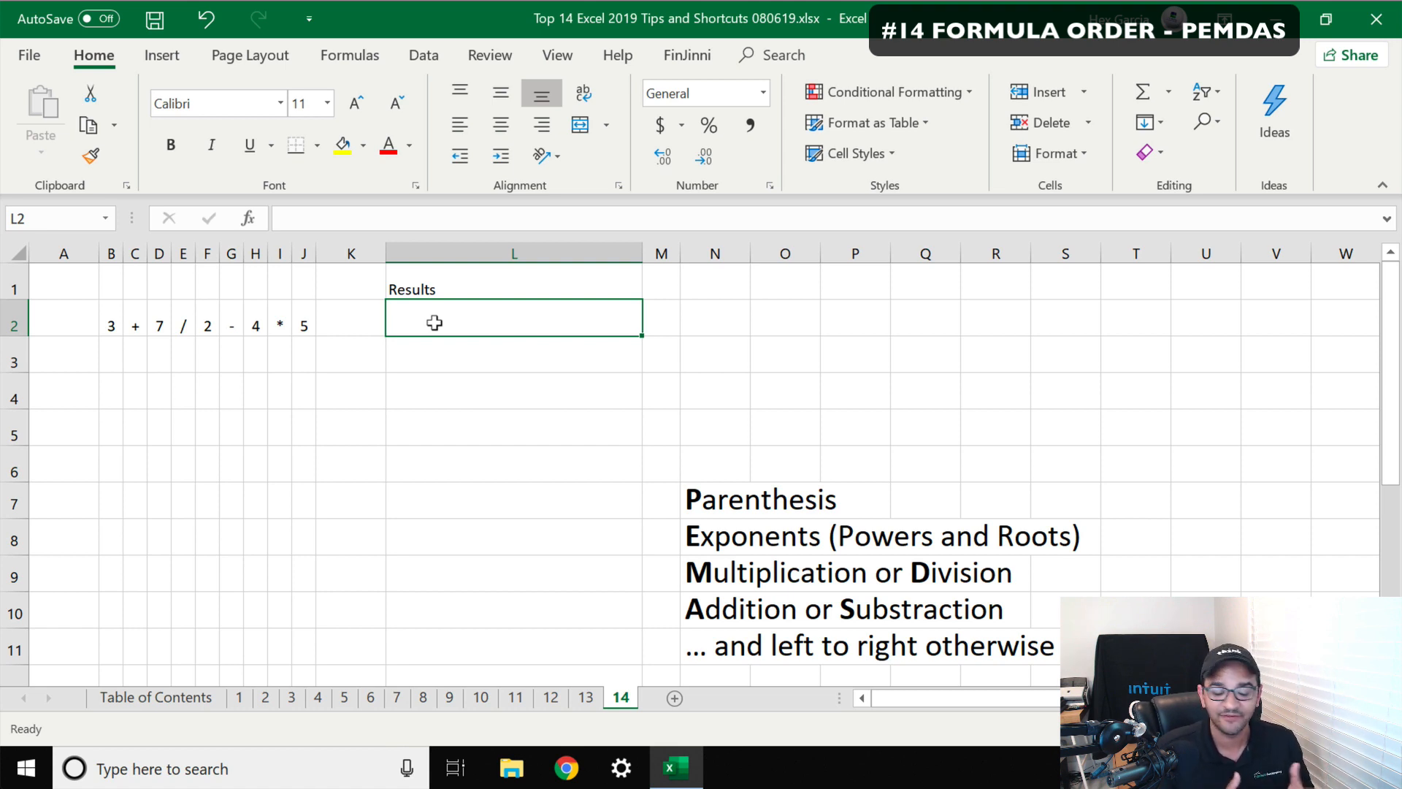
Enter the formula =3+7/2-4*5 in cell L2 under Results, highlighting its 7/2 and 4*5 parts to explain evaluation order
{"action": "type", "text": "="}
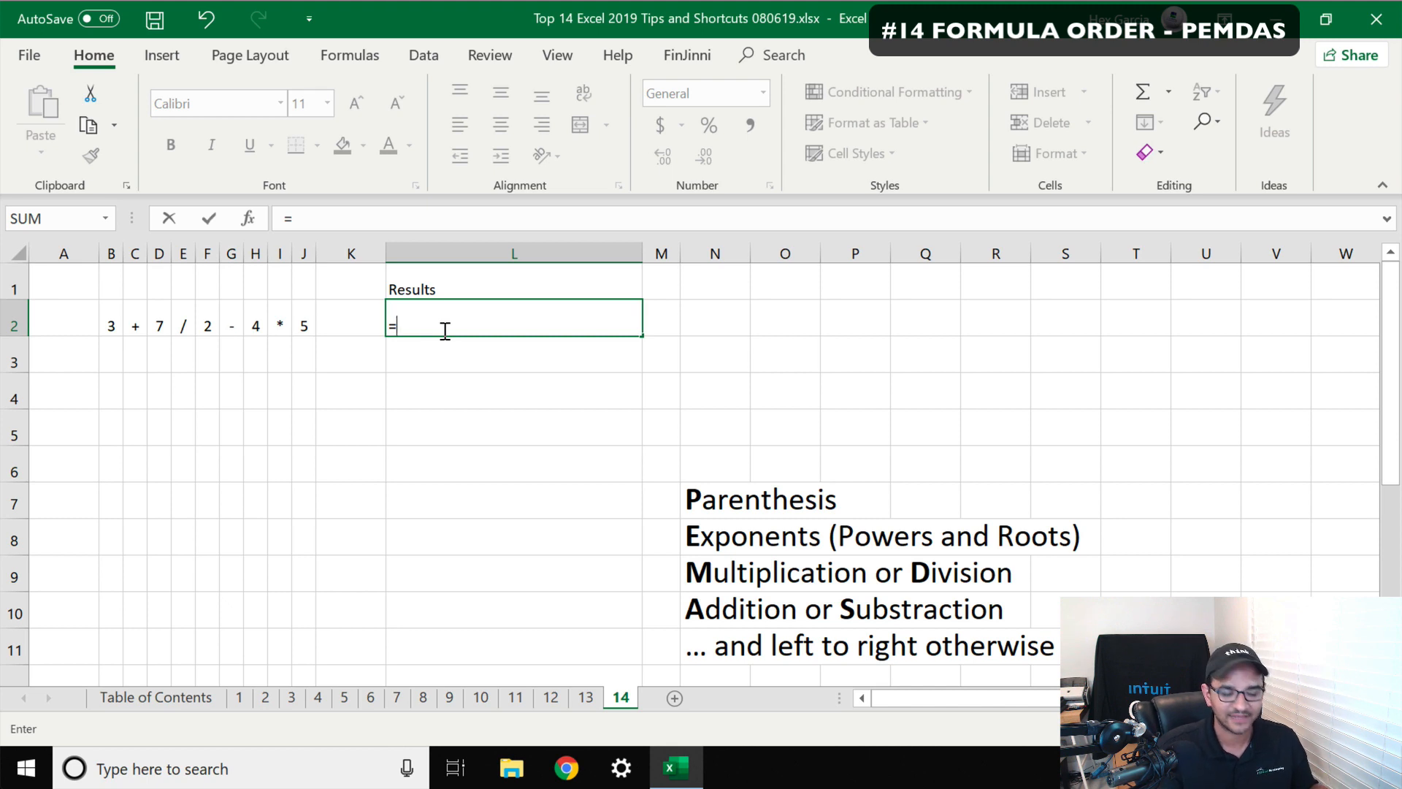
{"action": "type", "text": "3+"}
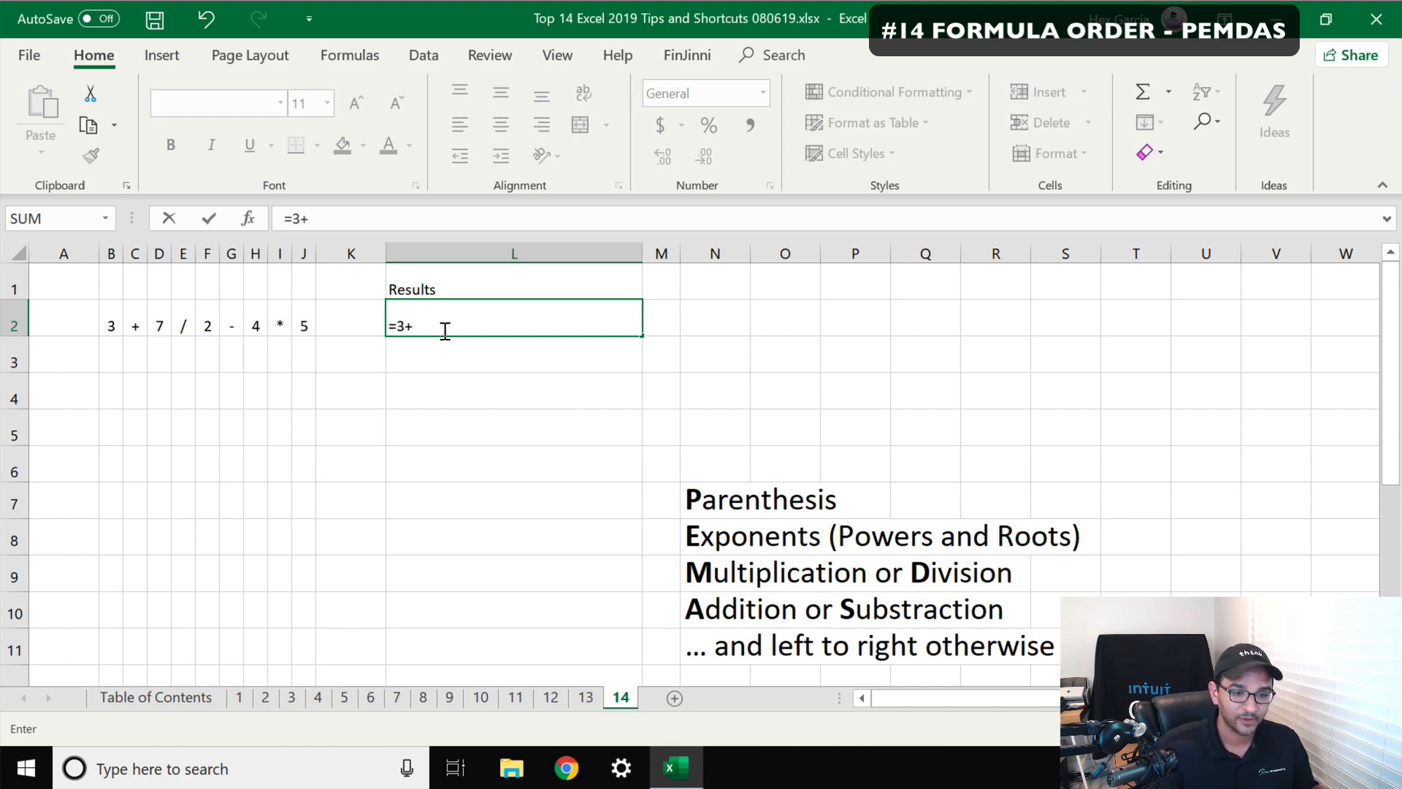
{"action": "type", "text": "7/"}
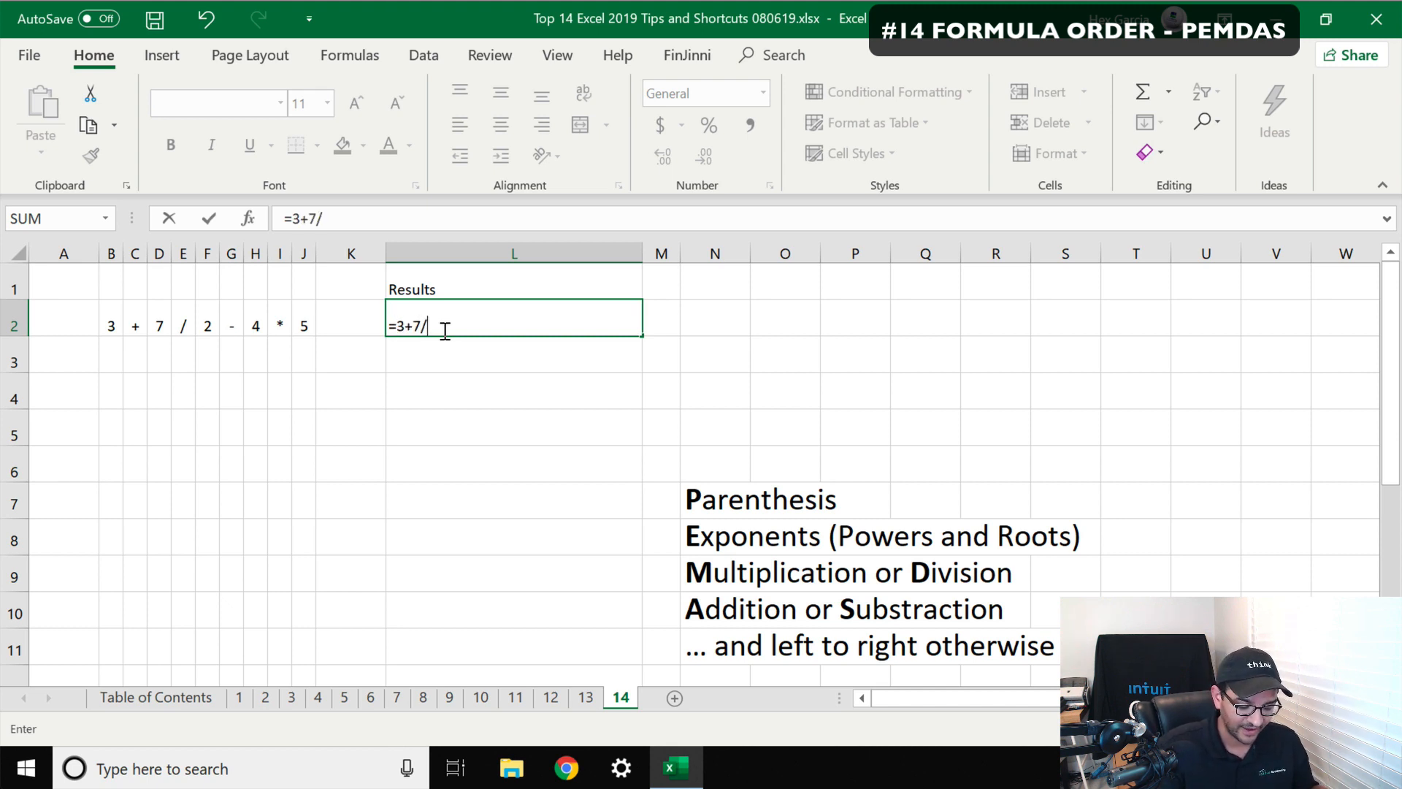
{"action": "type", "text": "2-"}
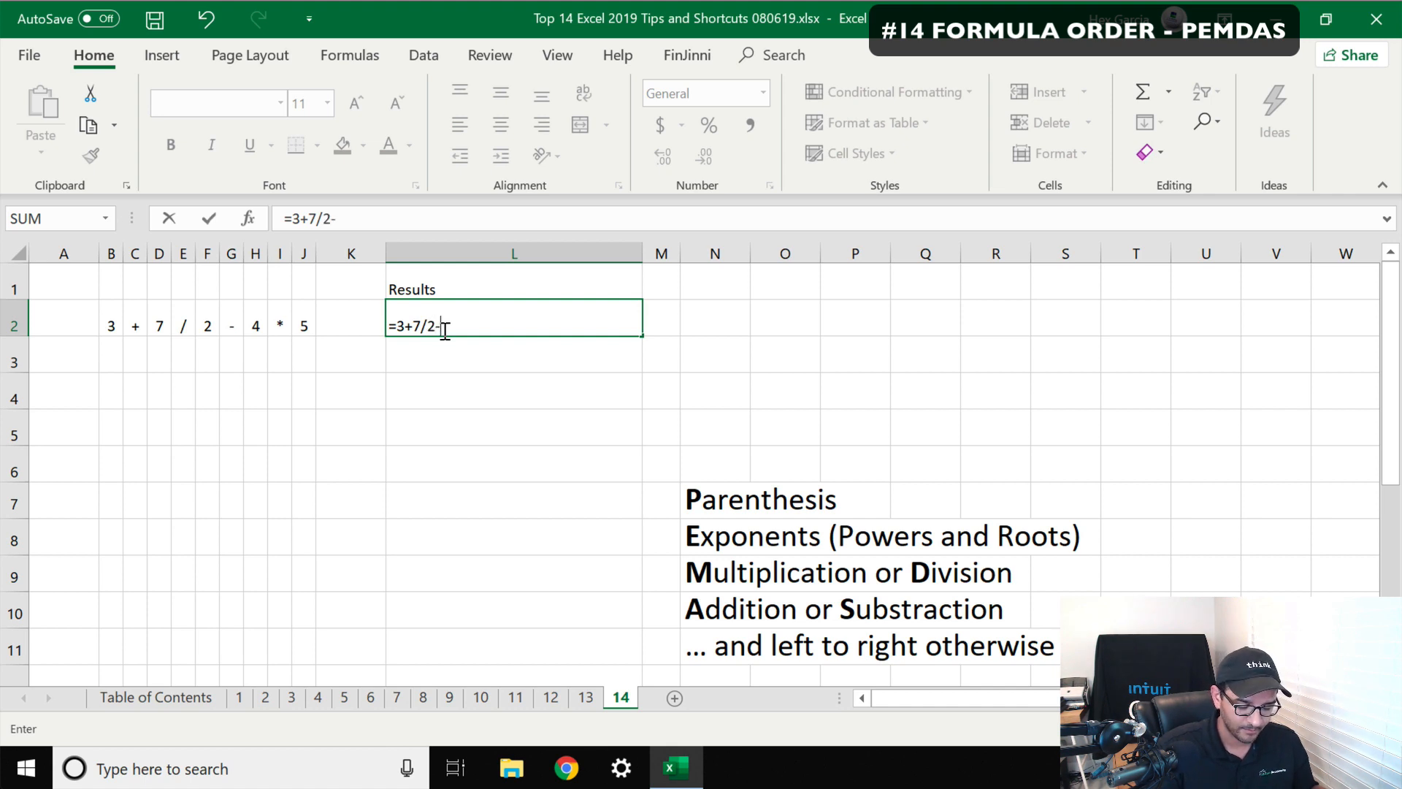
{"action": "type", "text": "4*"}
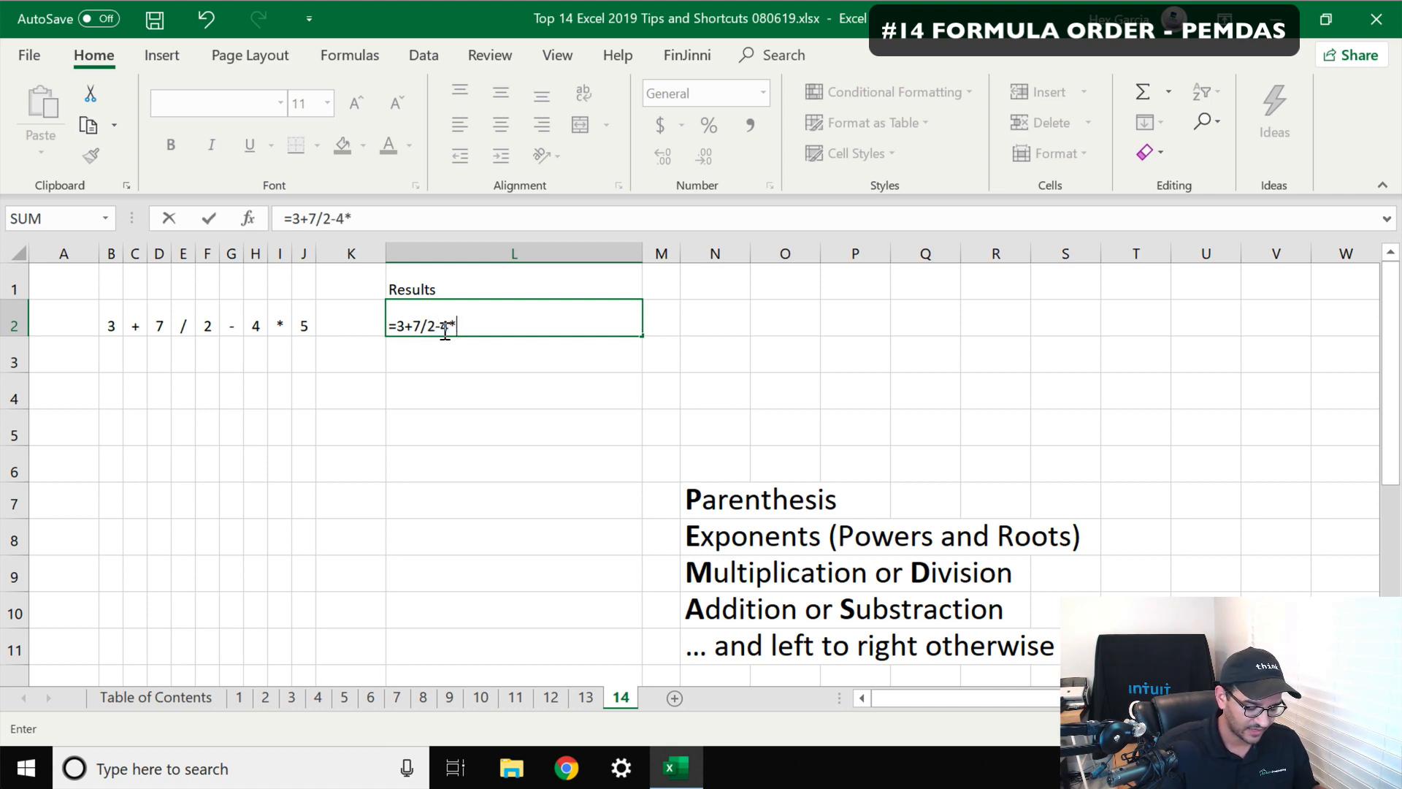
{"action": "type", "text": "5"}
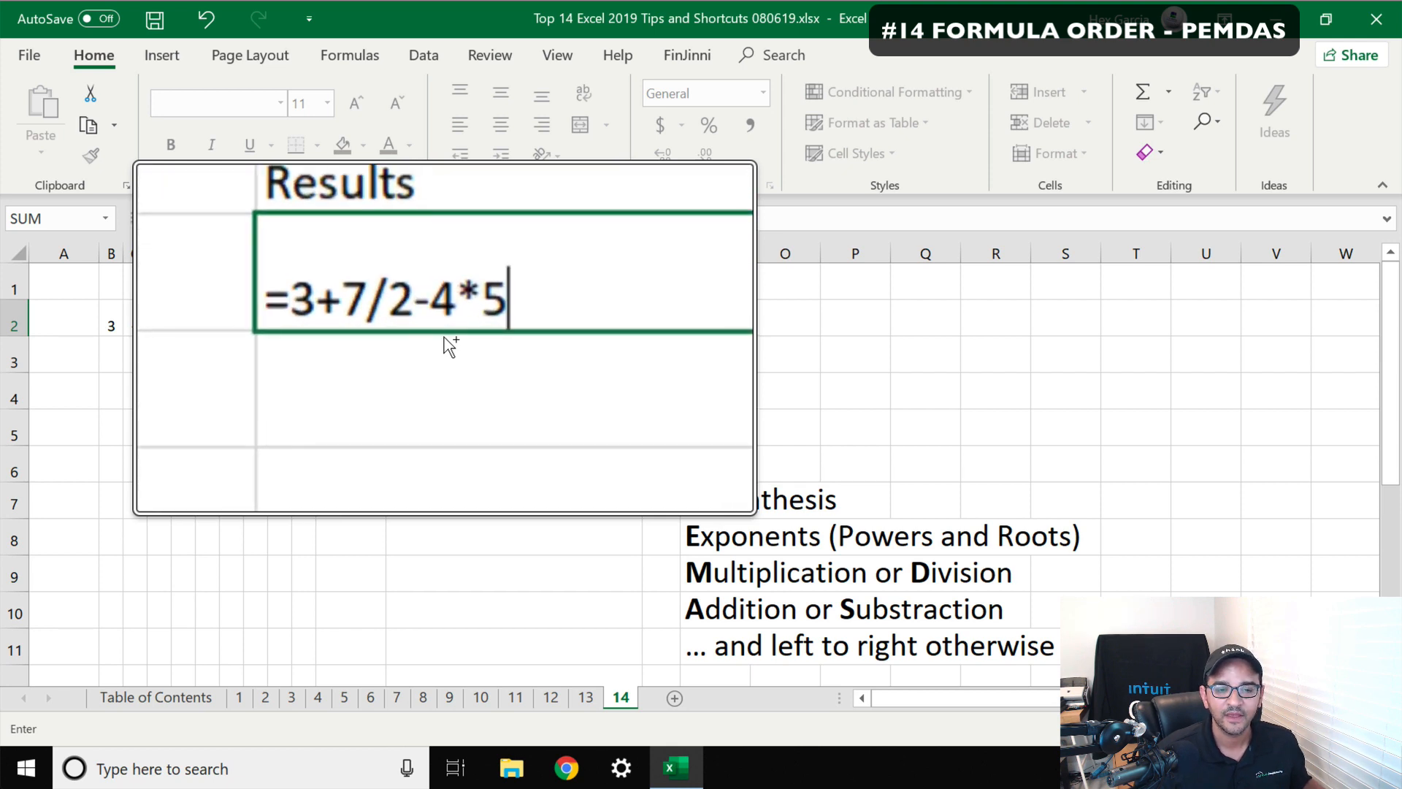
{"action": "scroll", "coordinate": [429, 341], "scroll_direction": "up", "scroll_amount": 4}
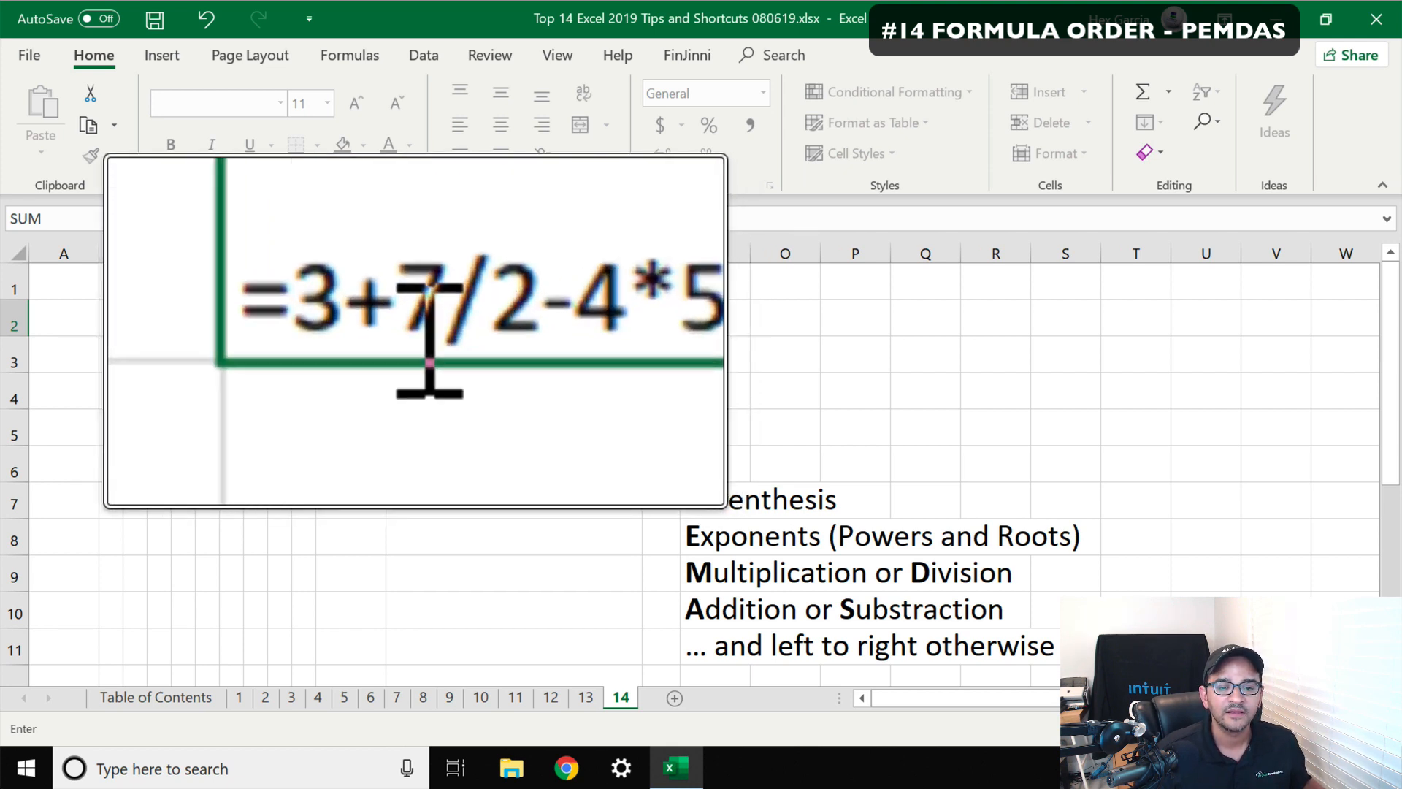
{"action": "scroll", "coordinate": [430, 339], "scroll_direction": "down", "scroll_amount": 3}
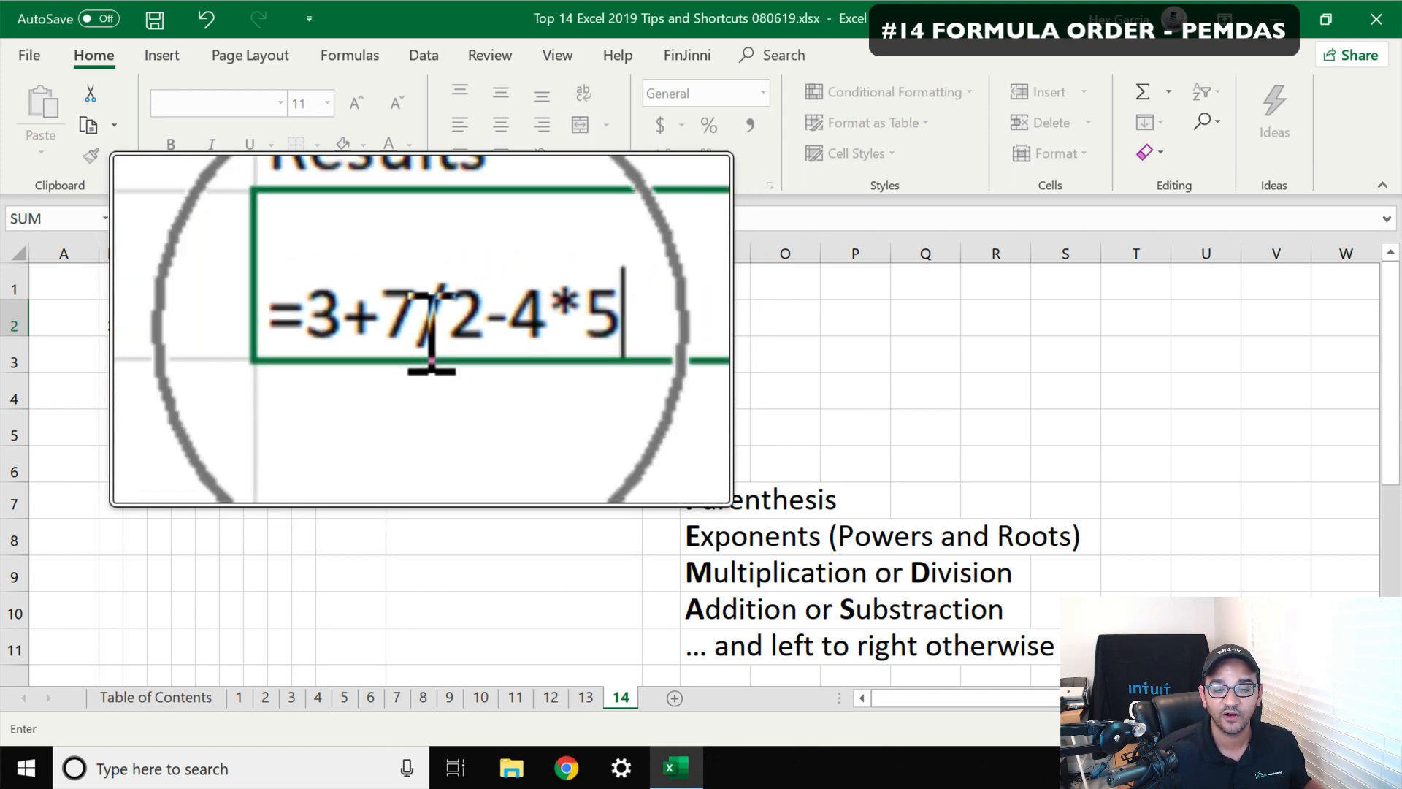
{"action": "left_click_drag", "start_coordinate": [422, 330], "coordinate": [447, 330]}
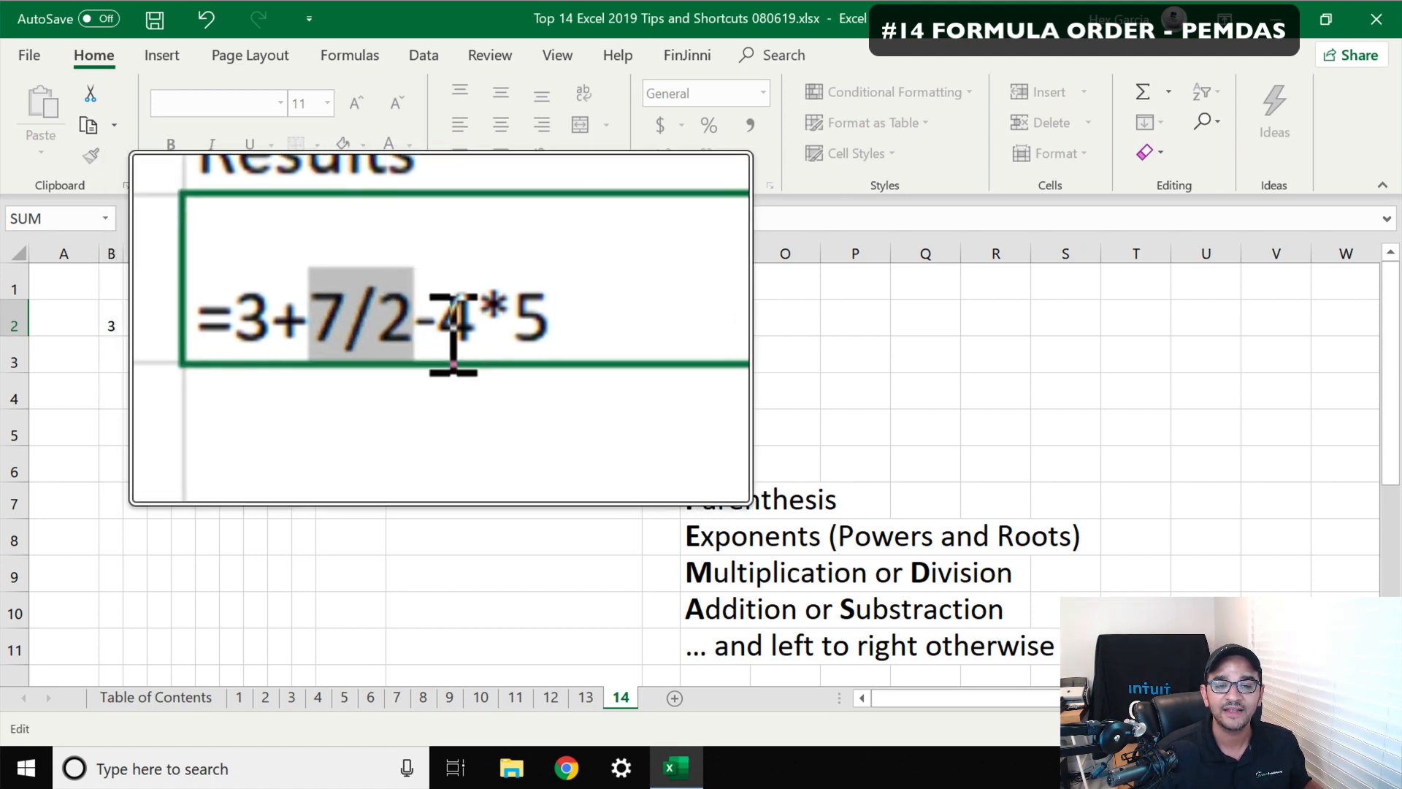
{"action": "left_click_drag", "start_coordinate": [453, 330], "coordinate": [474, 329]}
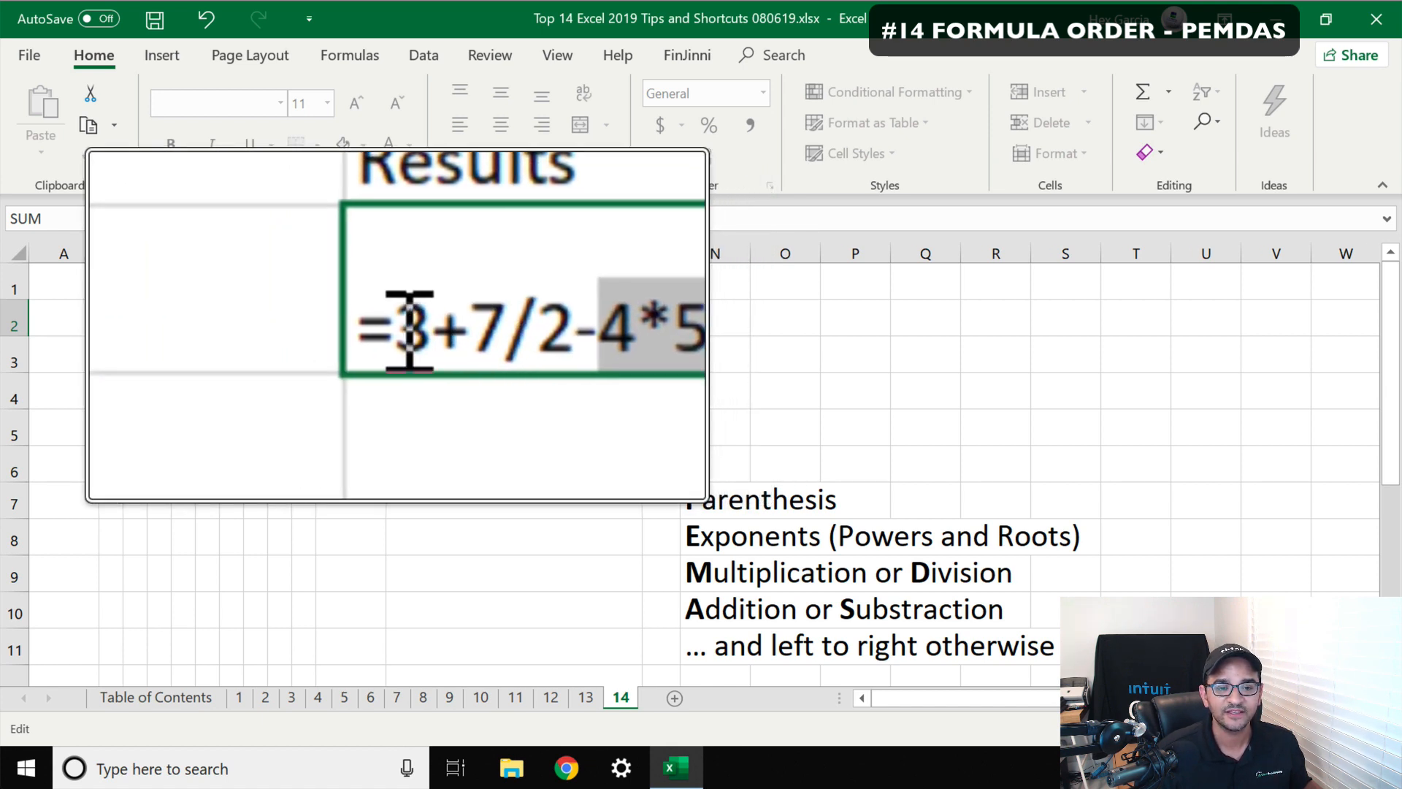
{"action": "double_click", "coordinate": [409, 328]}
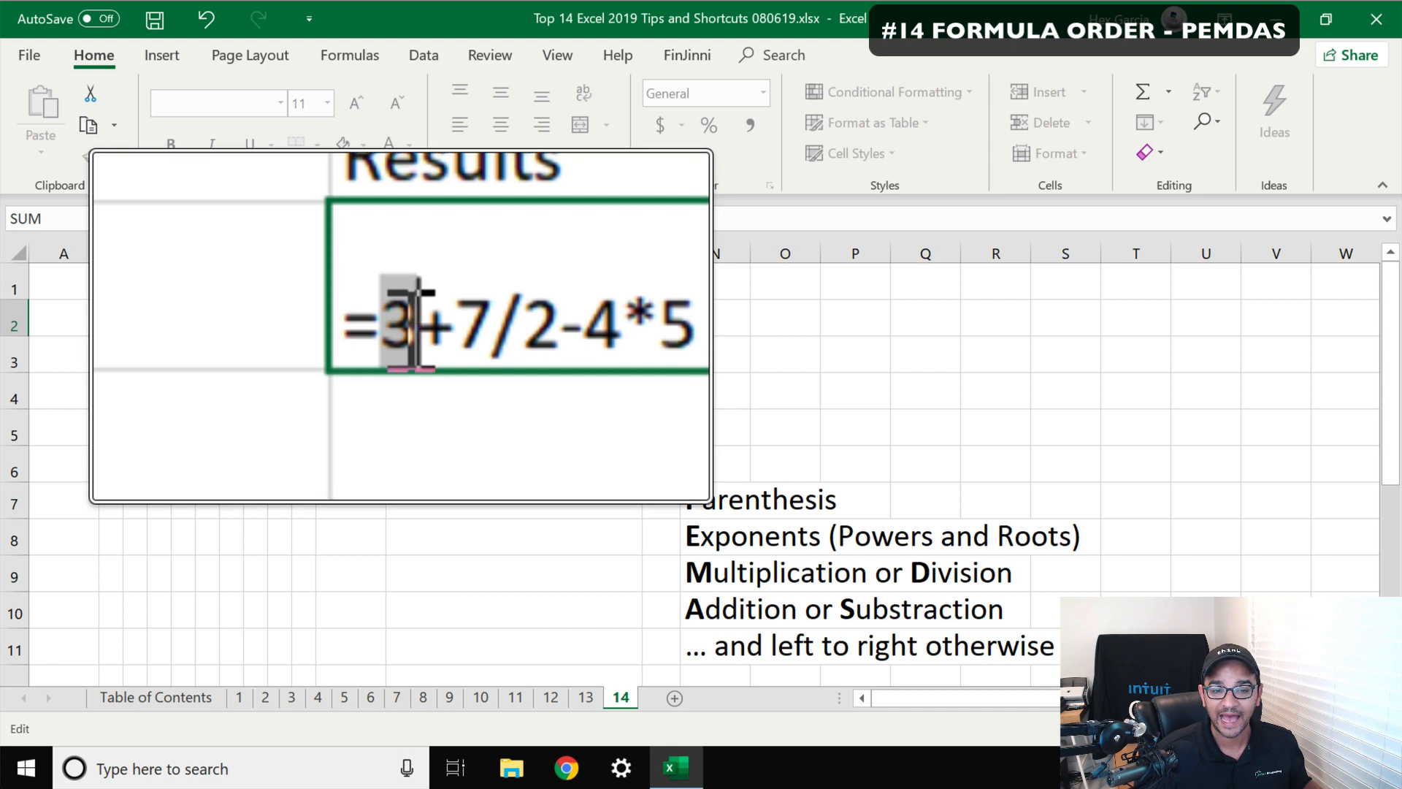
{"action": "left_click_drag", "start_coordinate": [422, 328], "coordinate": [443, 329]}
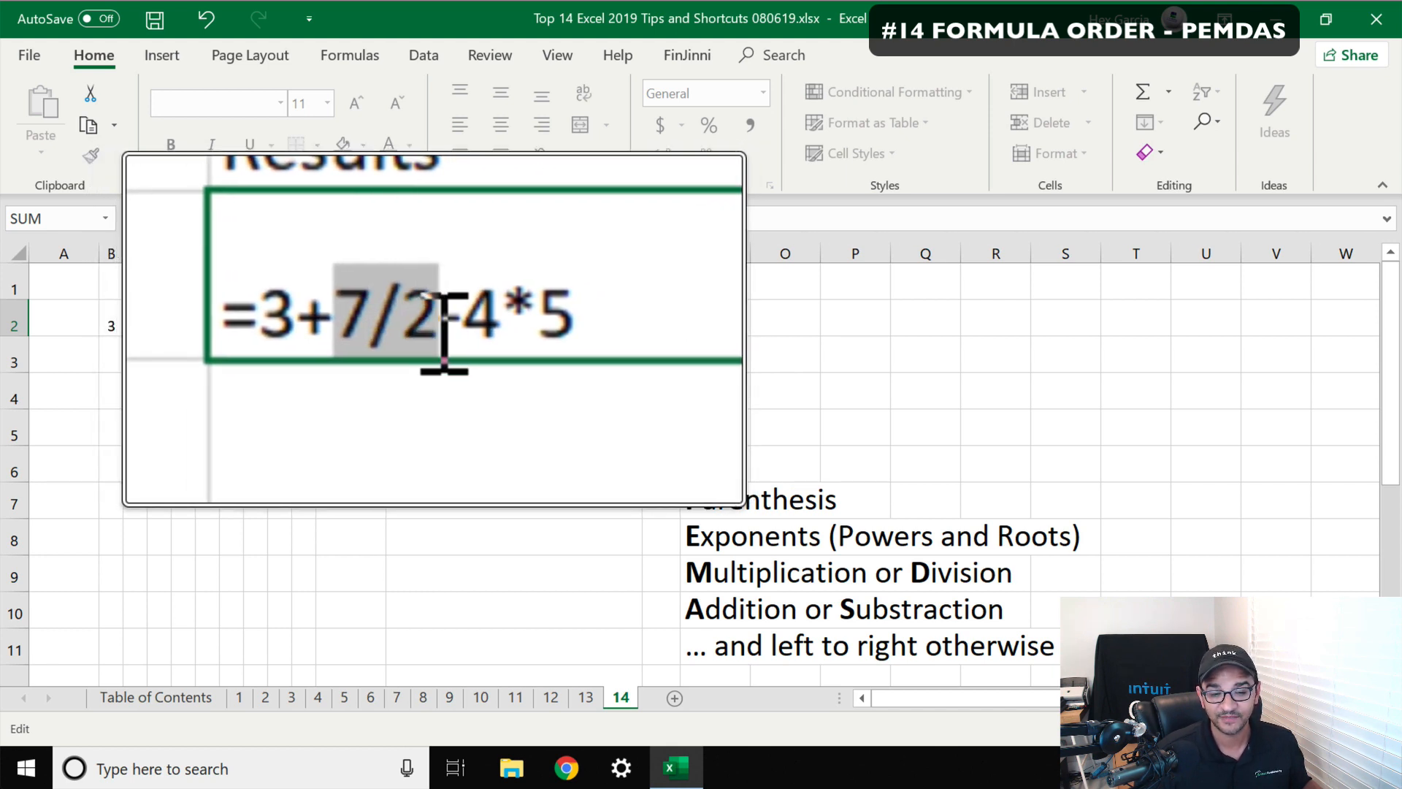
{"action": "scroll", "coordinate": [444, 326], "scroll_direction": "down", "scroll_amount": 5}
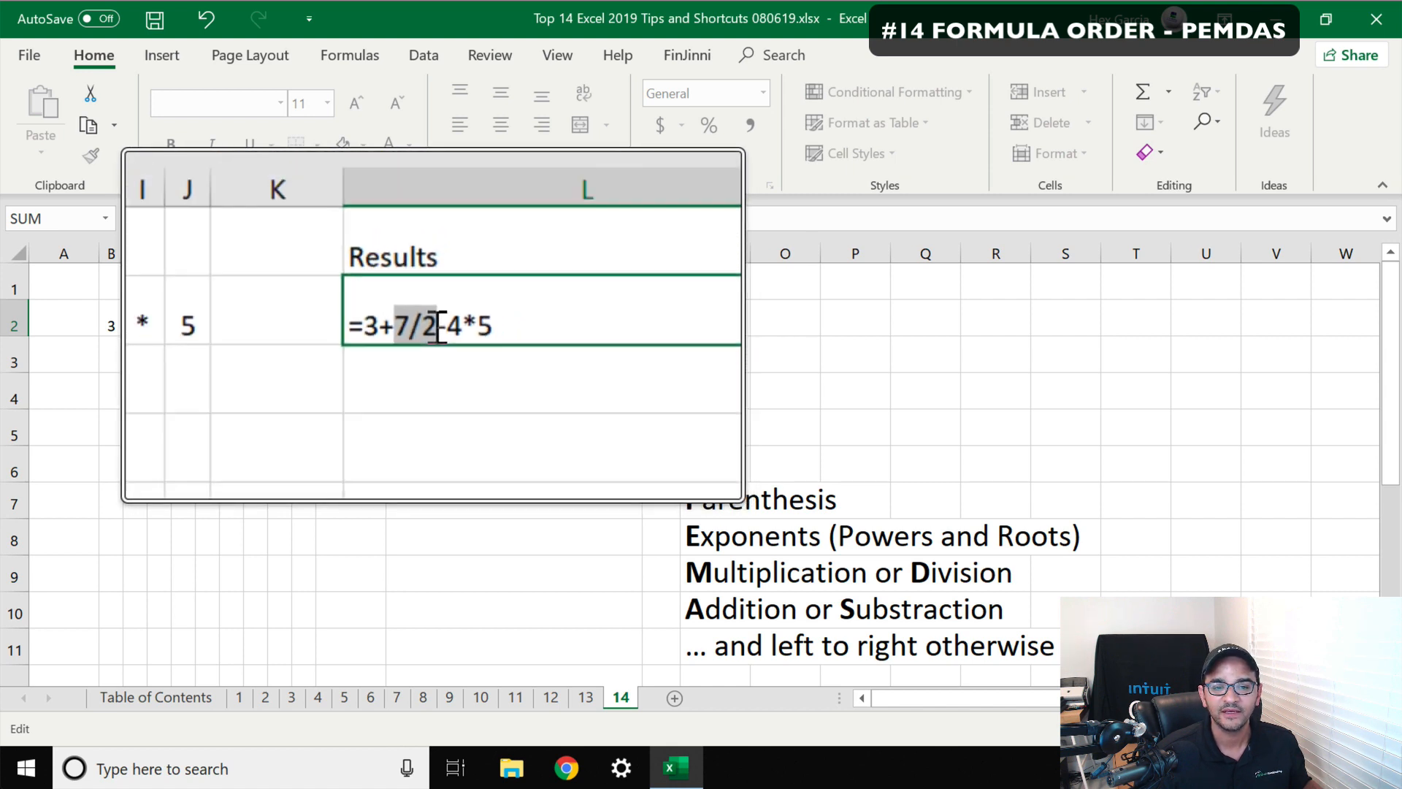
{"action": "left_click", "coordinate": [466, 325]}
{"action": "key", "text": "Return"}
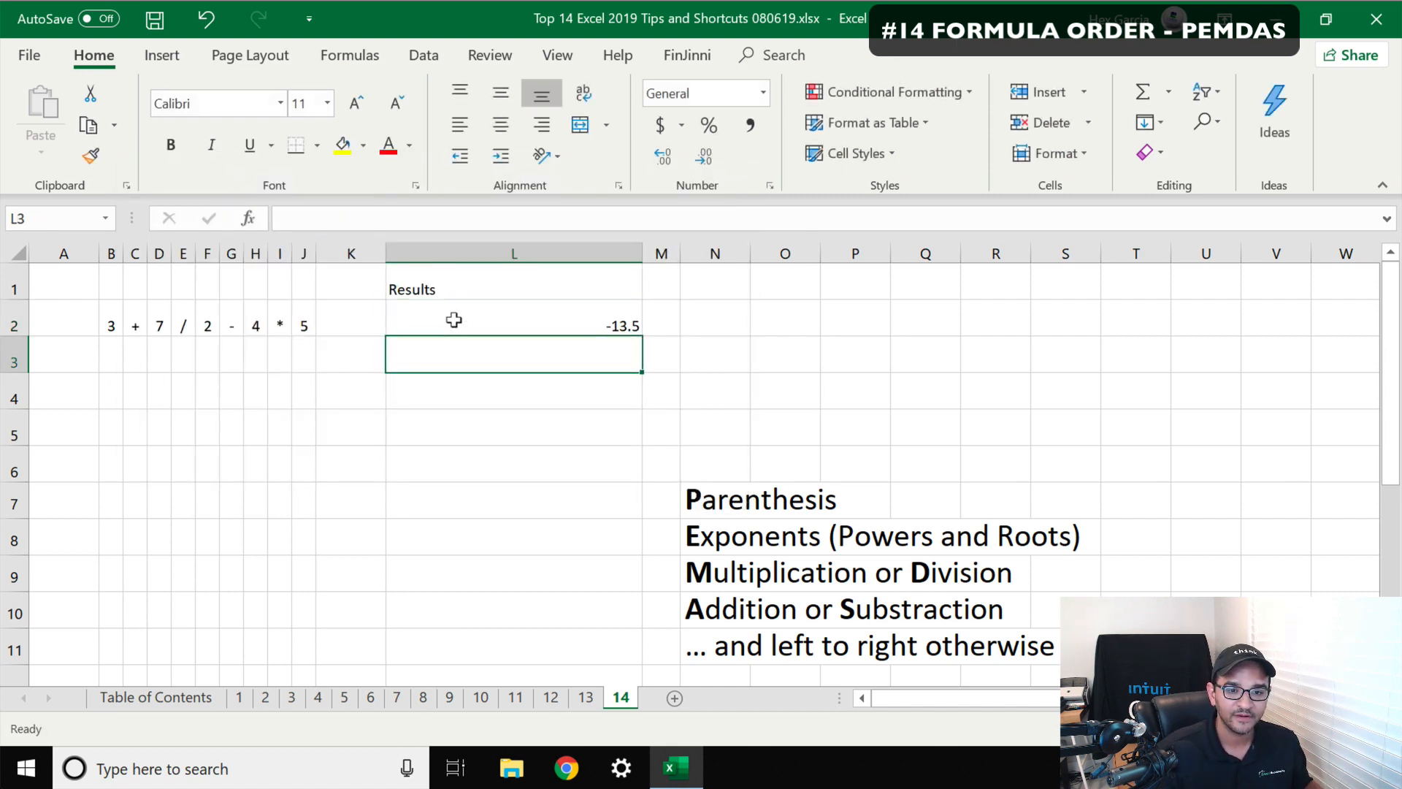
Inspect the L2 formula in the formula bar without changing it
{"action": "left_click", "coordinate": [536, 320]}
{"action": "scroll", "coordinate": [613, 333], "scroll_direction": "up", "scroll_amount": 5}
{"action": "scroll", "coordinate": [615, 338], "scroll_direction": "down", "scroll_amount": 5}
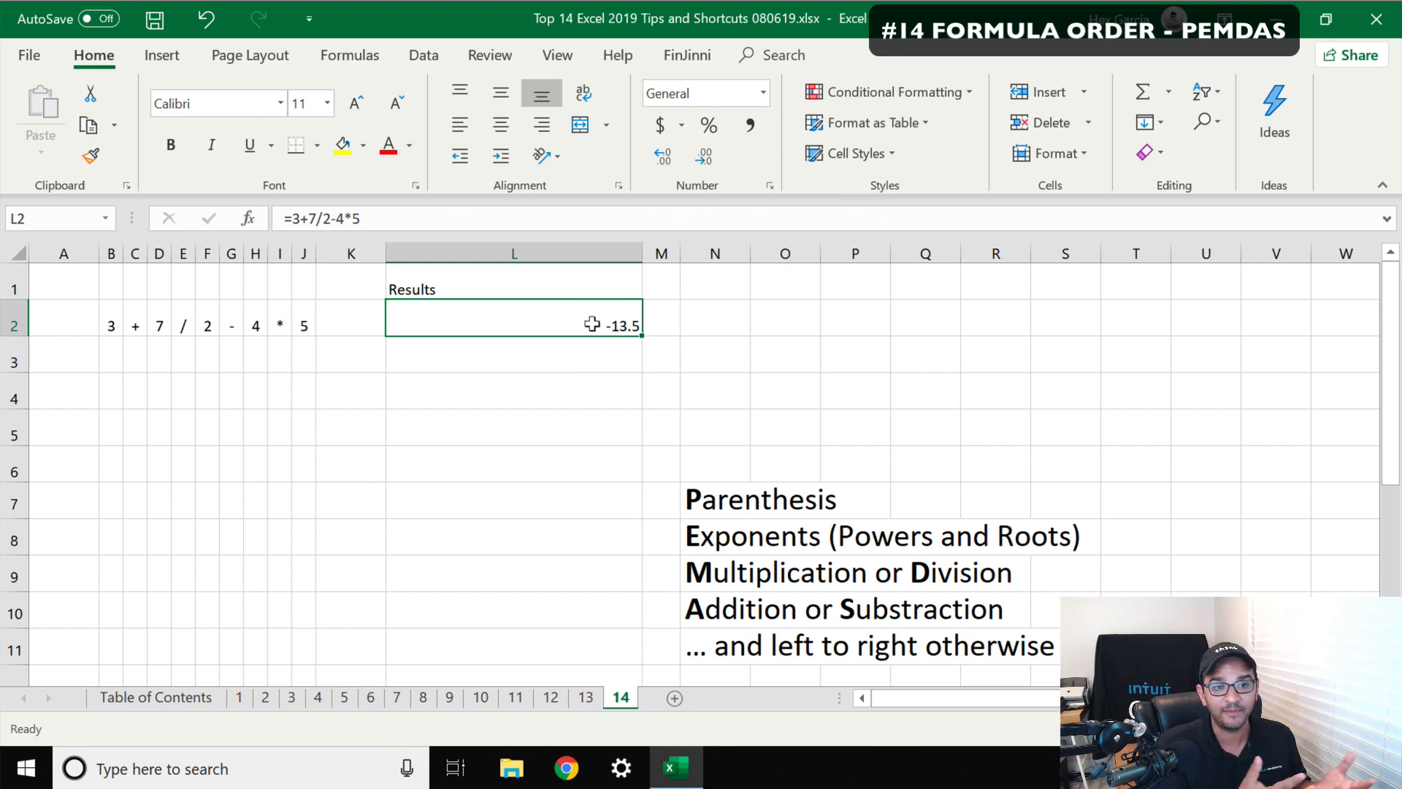
{"action": "left_click", "coordinate": [357, 218]}
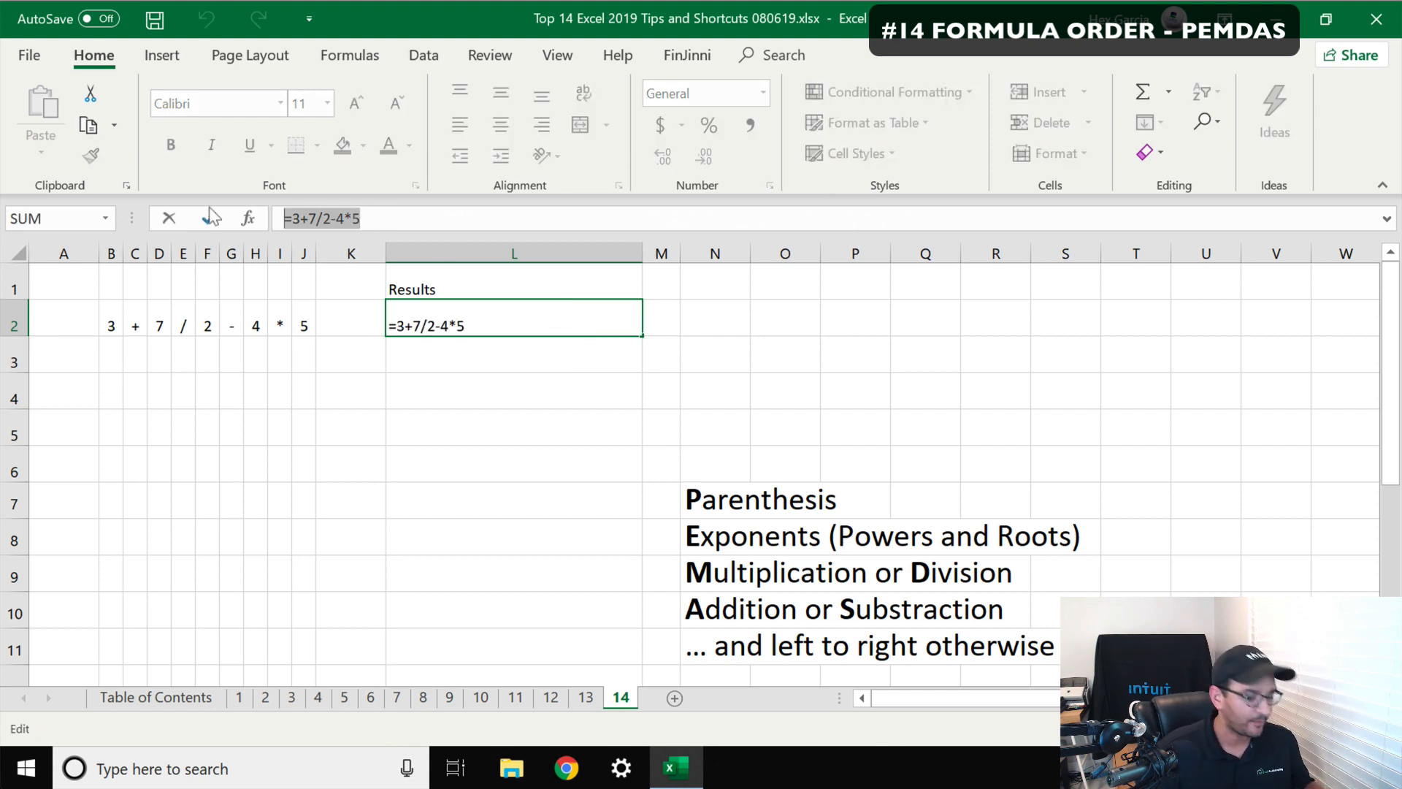
{"action": "left_click", "coordinate": [484, 349]}
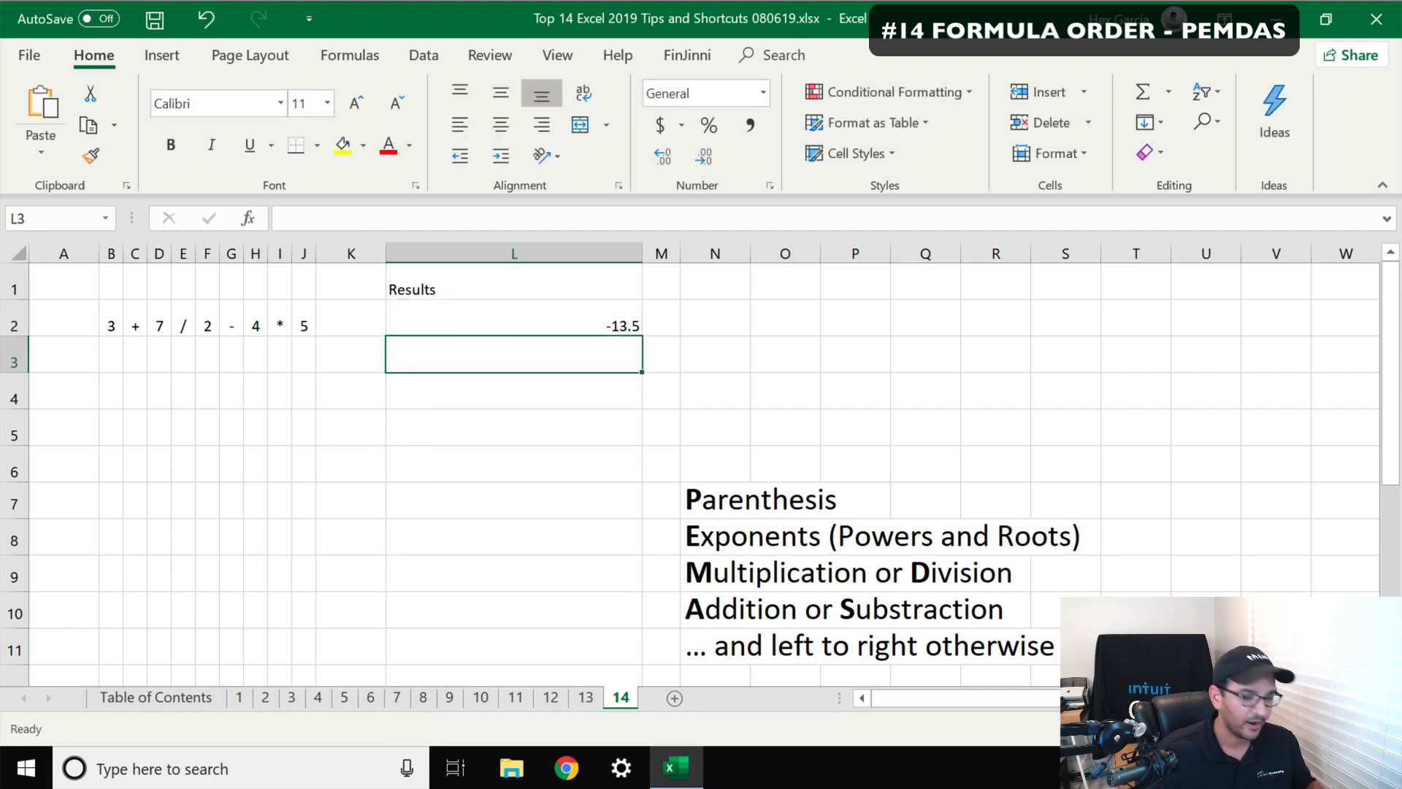
Enter =3+7/2-4*5 in cell L3 and add parentheses so it reads (3+7) / (2-4*5)
{"action": "type", "text": "=3+7/2-4*5"}
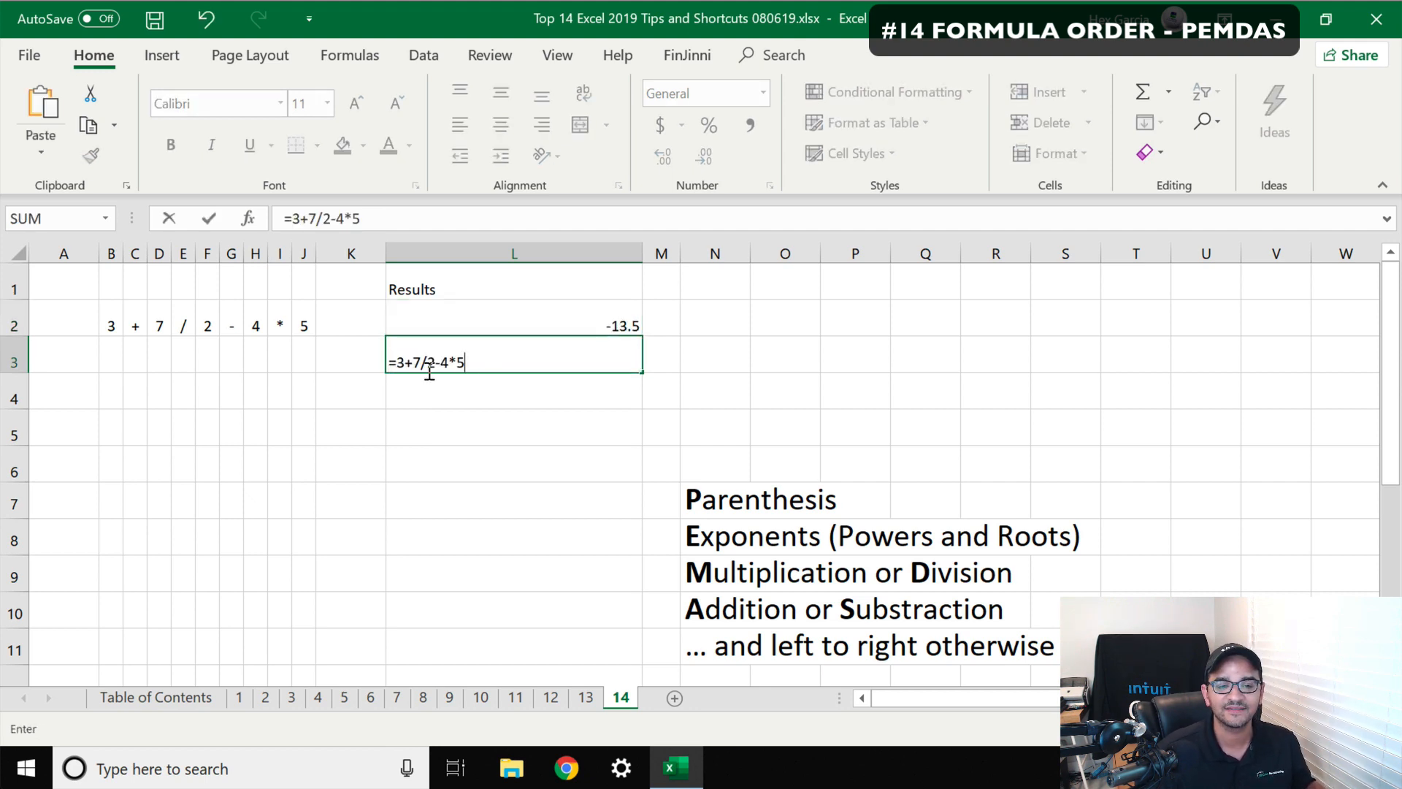
{"action": "left_click", "coordinate": [387, 216]}
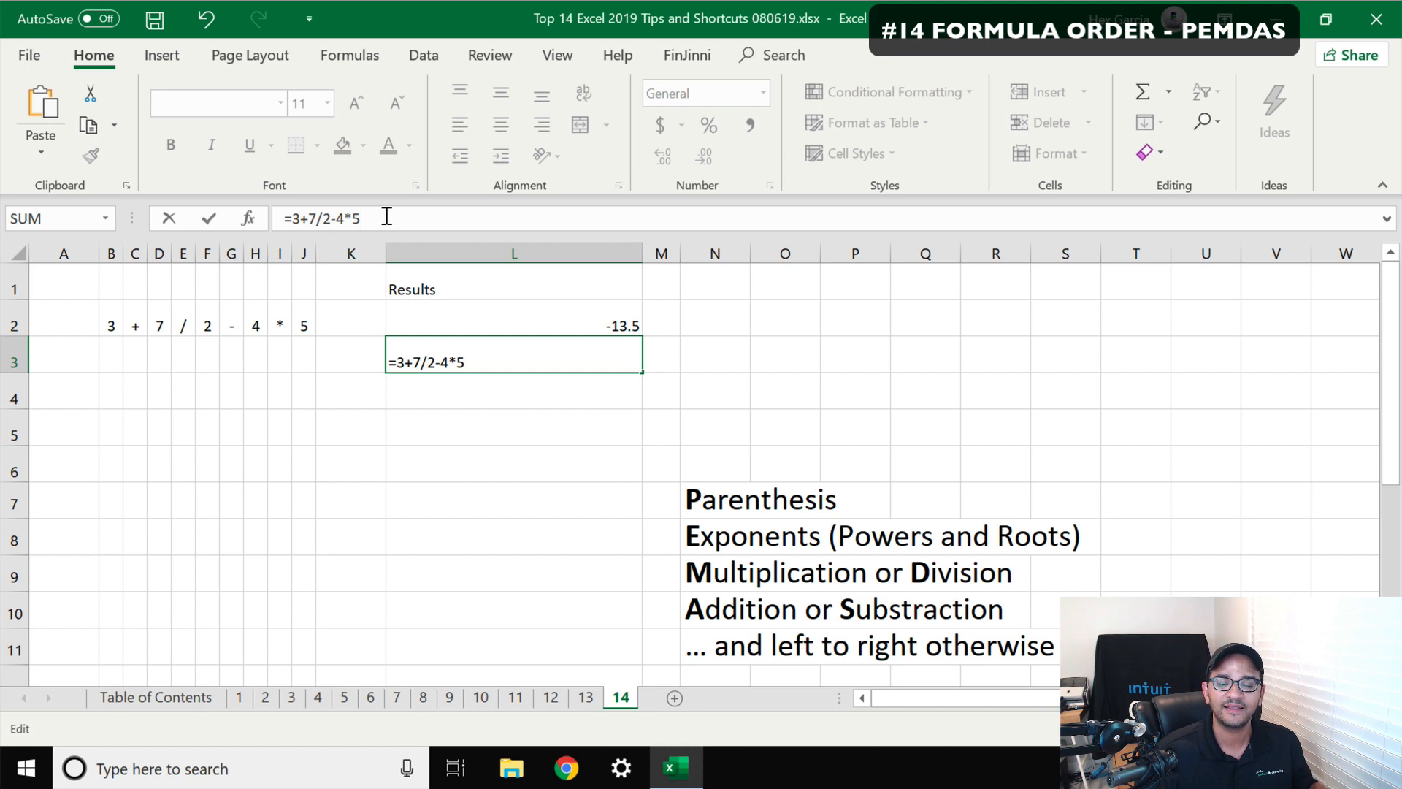
{"action": "left_click", "coordinate": [323, 217]}
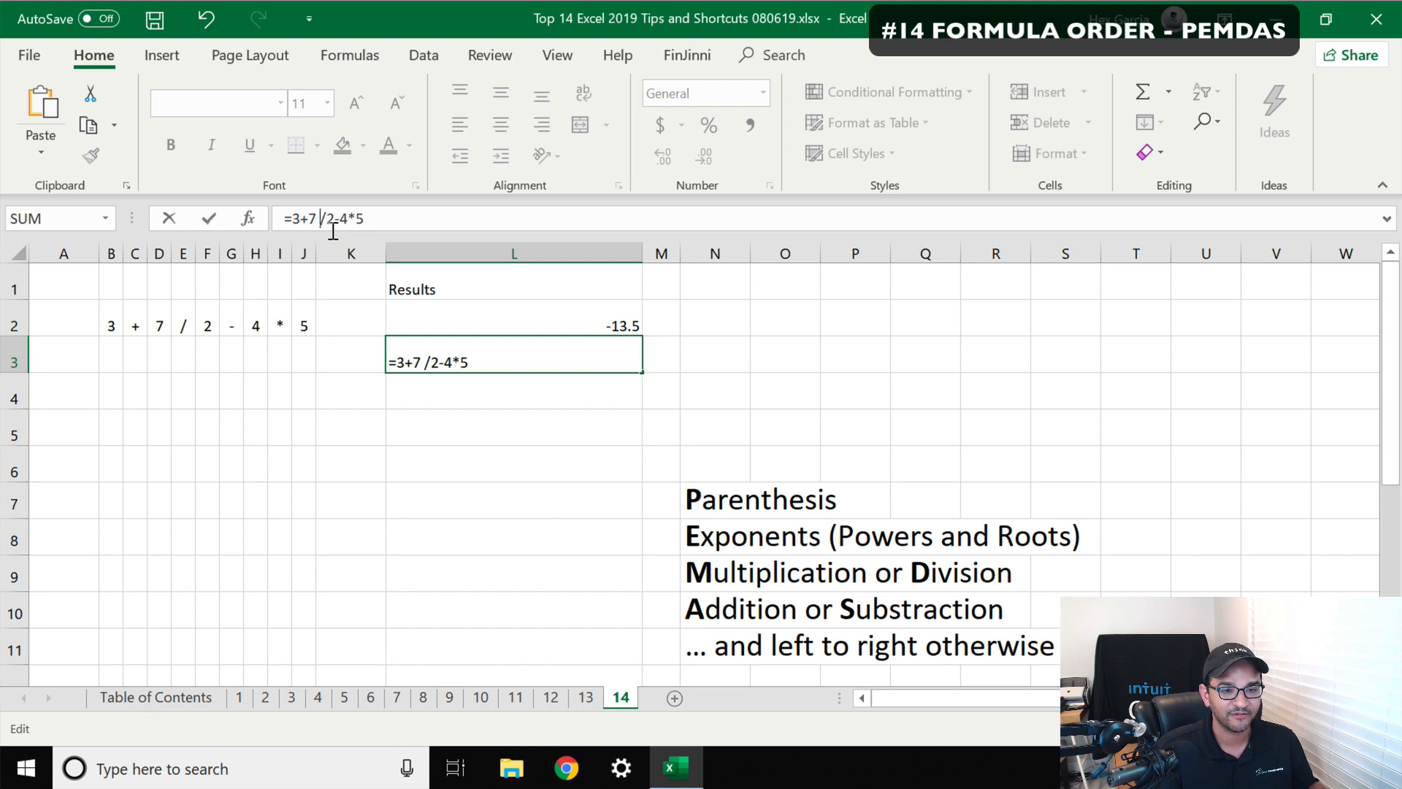
{"action": "type", "text": ")"}
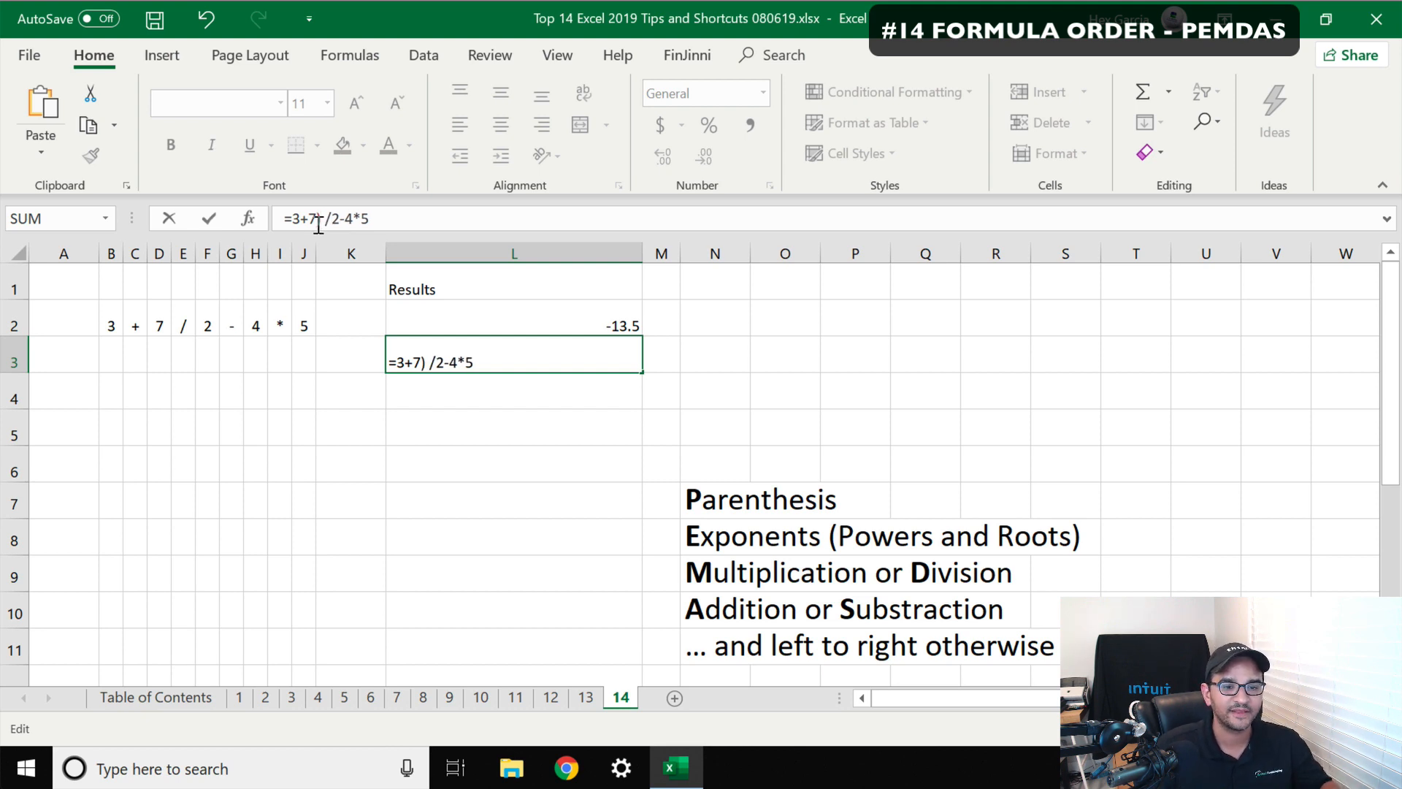
{"action": "left_click", "coordinate": [295, 220]}
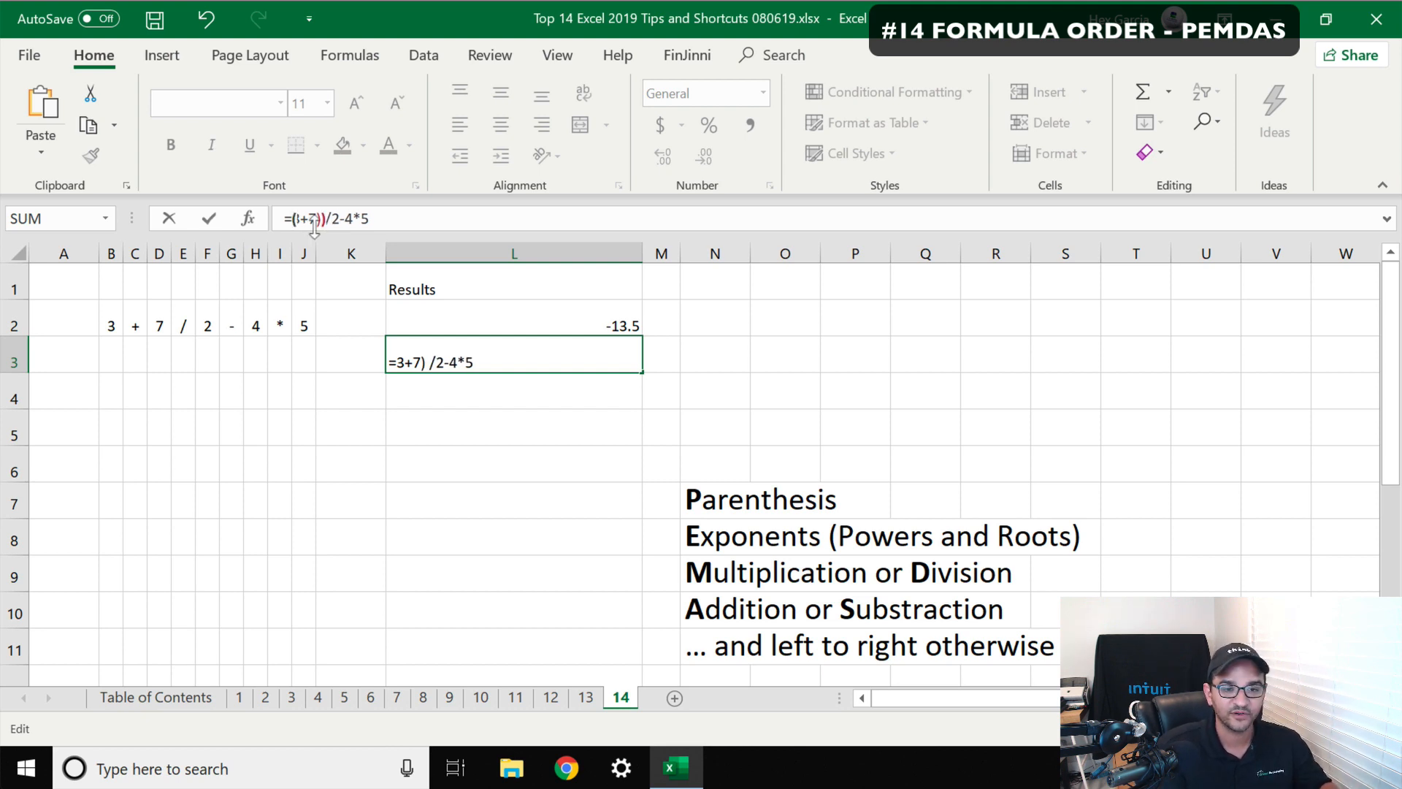
{"action": "type", "text": "("}
{"action": "left_click", "coordinate": [336, 219]}
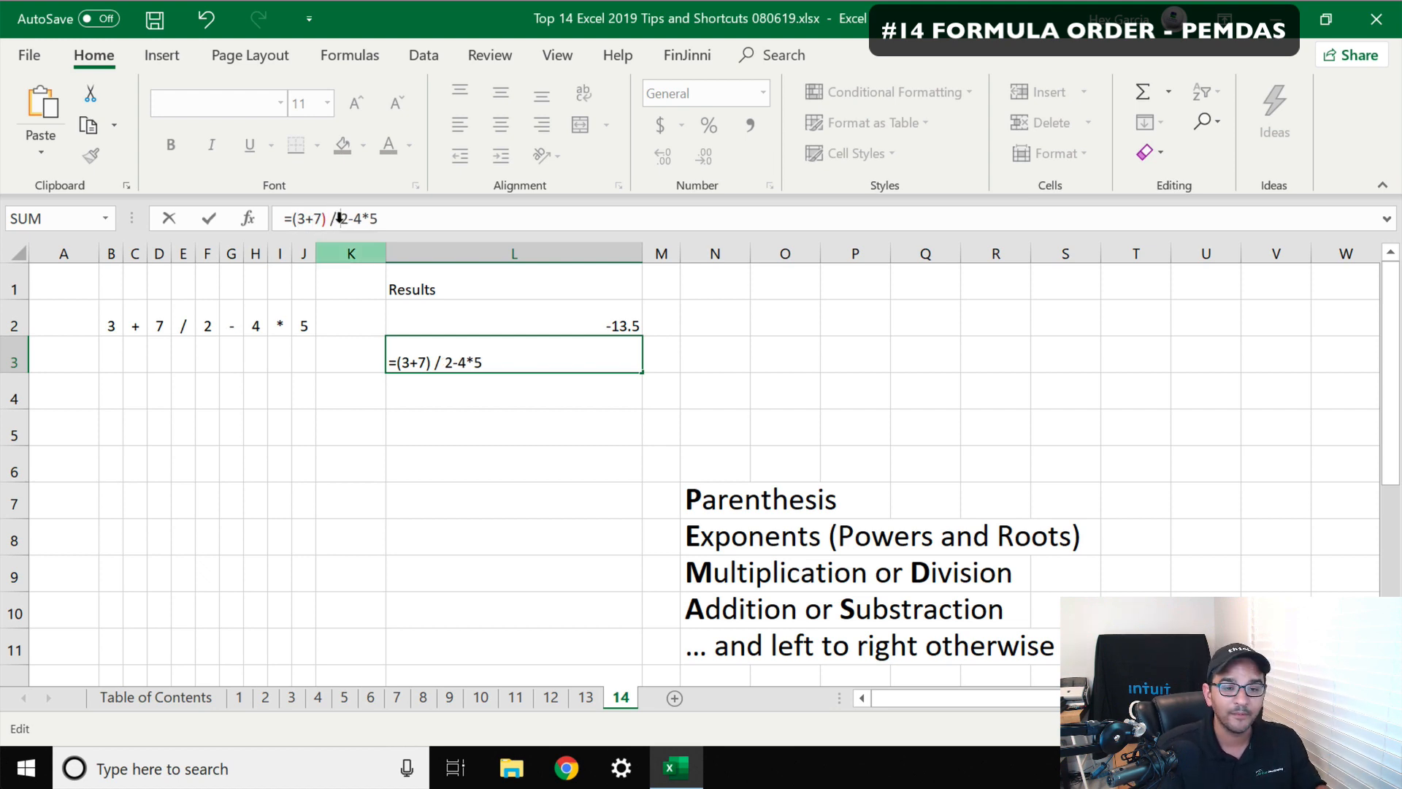
{"action": "type", "text": "("}
{"action": "left_click", "coordinate": [403, 219]}
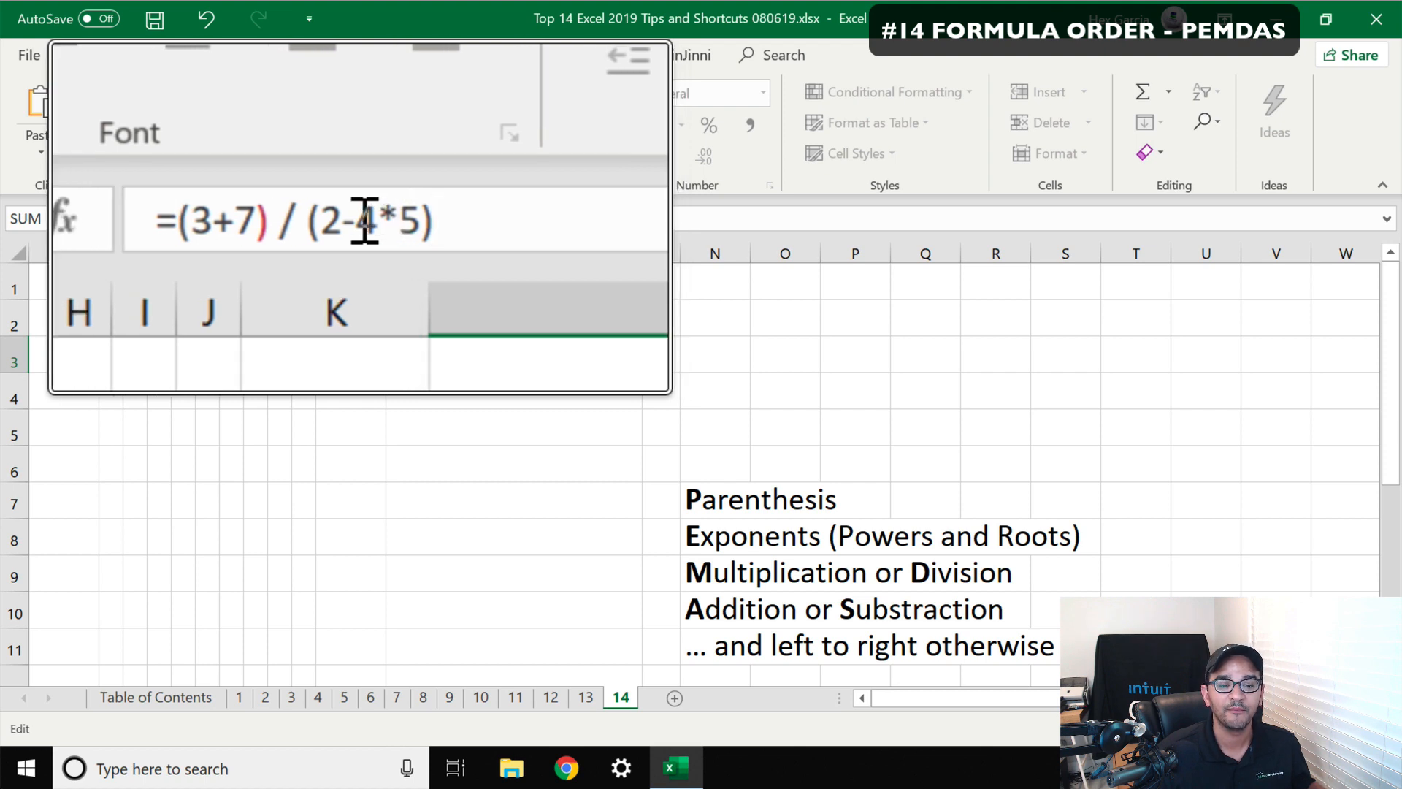
Regroup the divisor as ((2-4)*5), commit the L3 formula accepting the suggested correction, and compare L3 with L2
{"action": "left_click", "coordinate": [369, 219]}
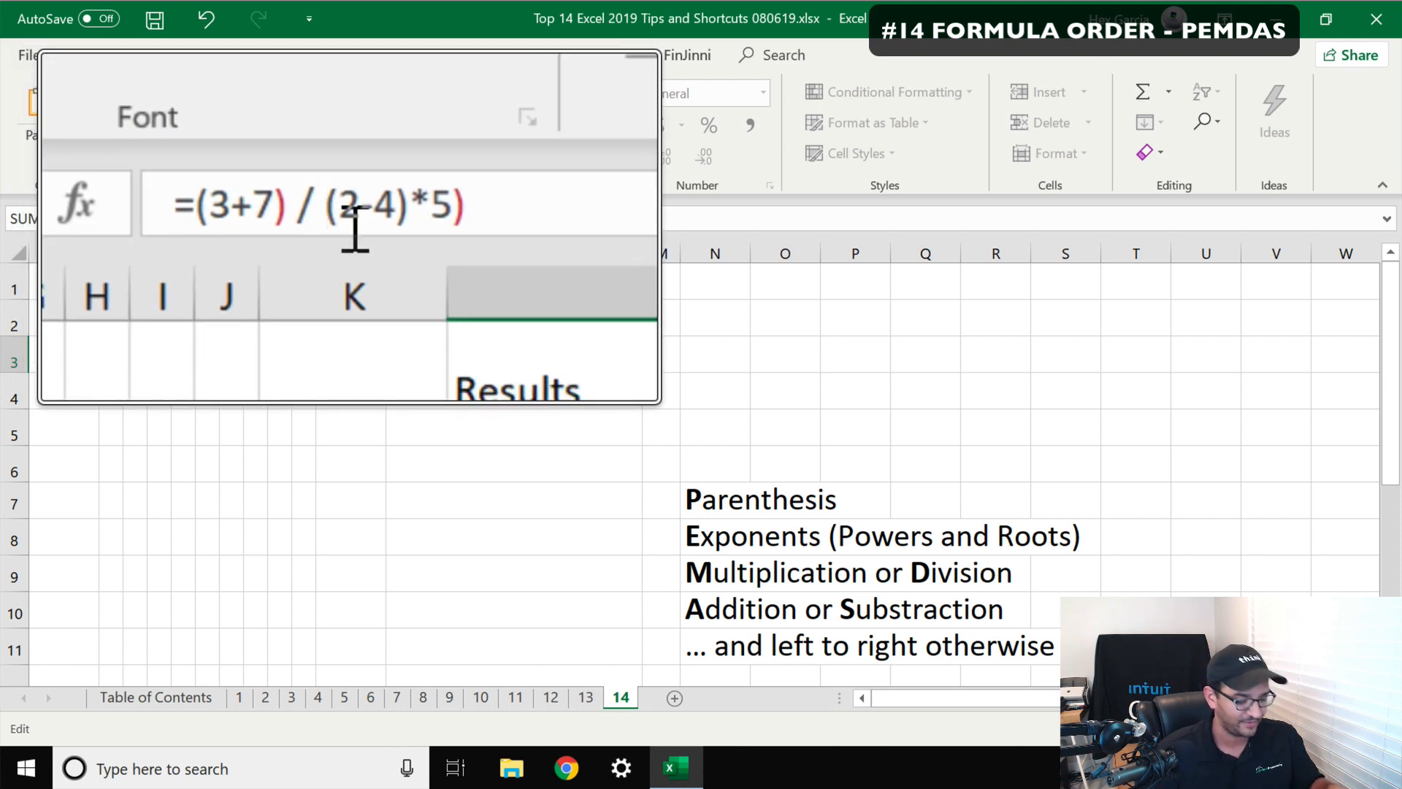
{"action": "left_click", "coordinate": [401, 218]}
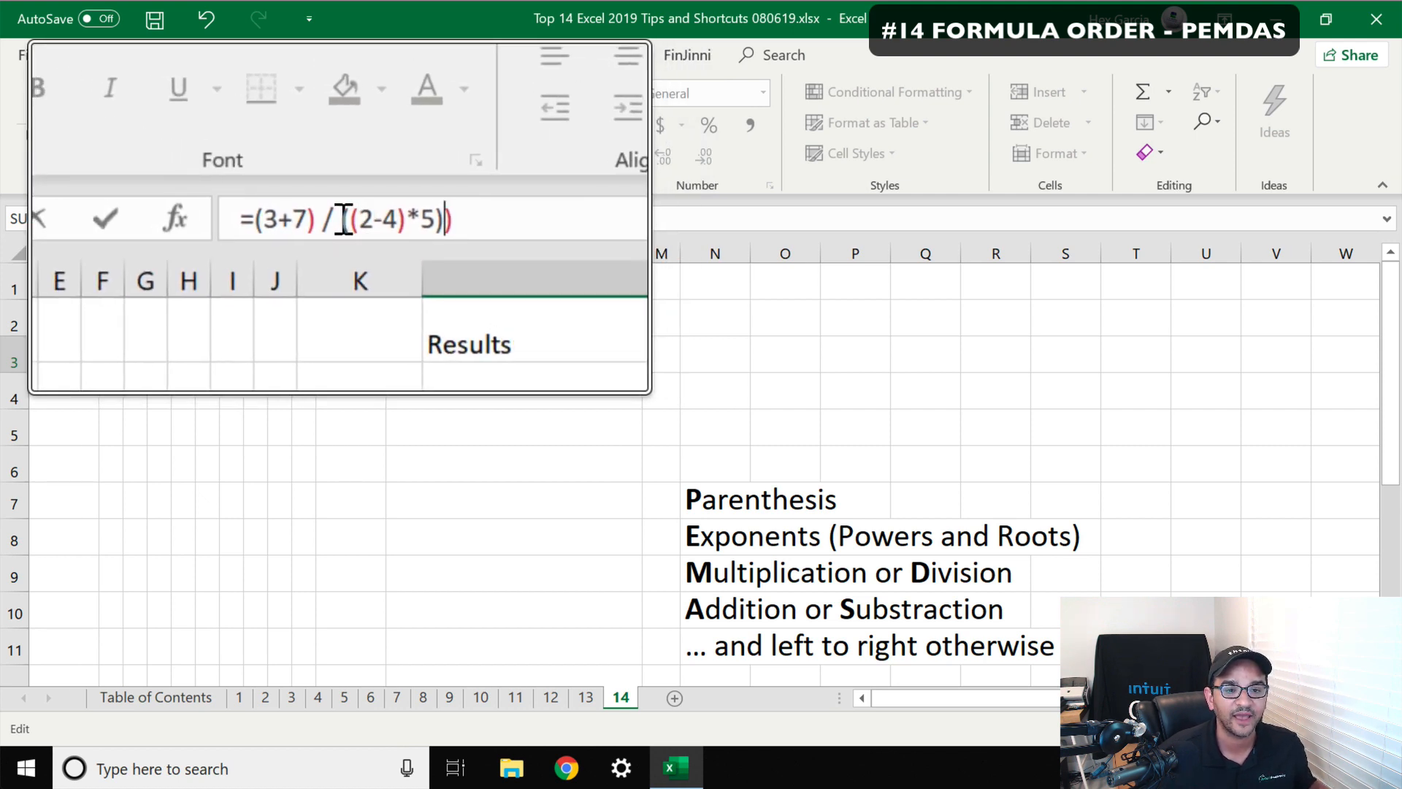
{"action": "left_click_drag", "start_coordinate": [343, 219], "coordinate": [395, 220]}
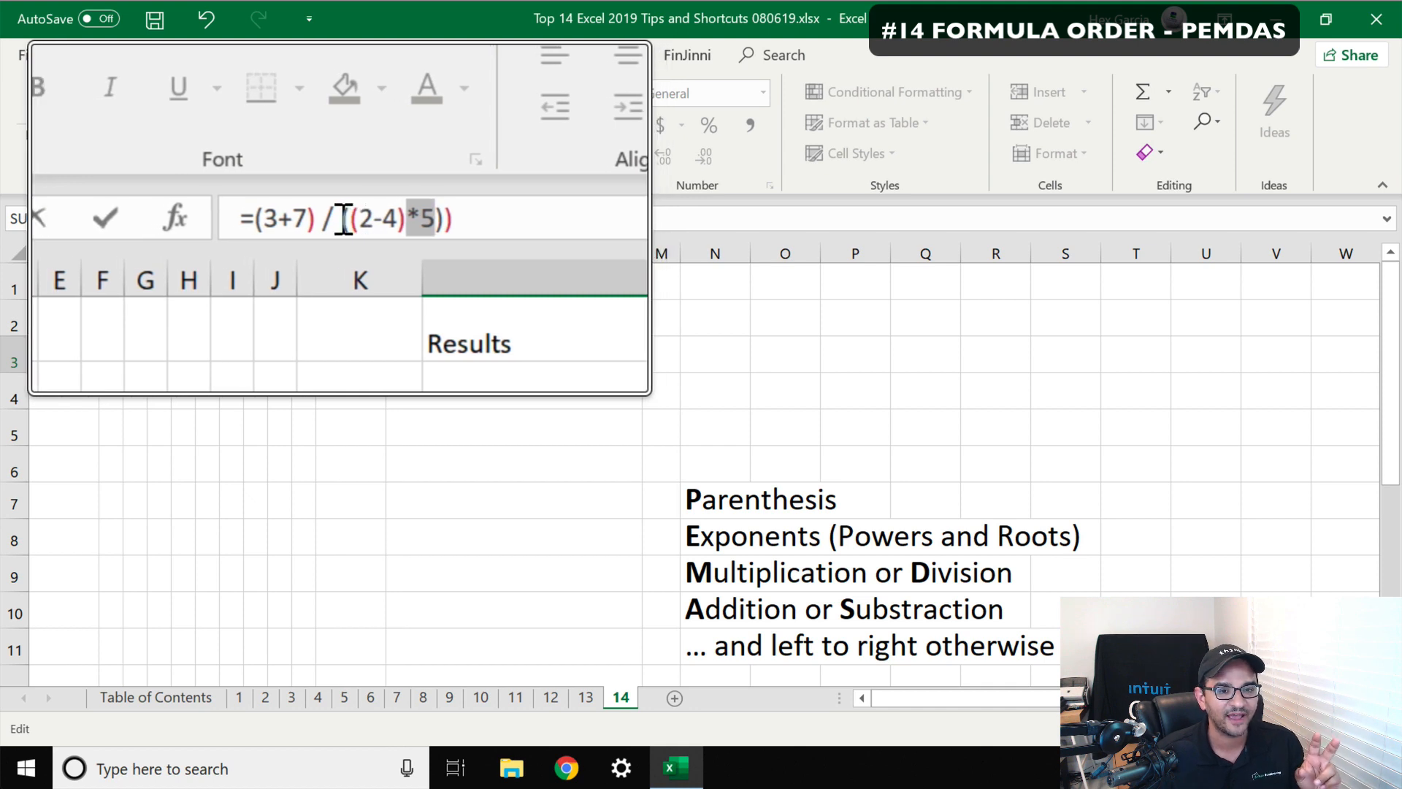
{"action": "left_click_drag", "start_coordinate": [343, 220], "coordinate": [435, 222]}
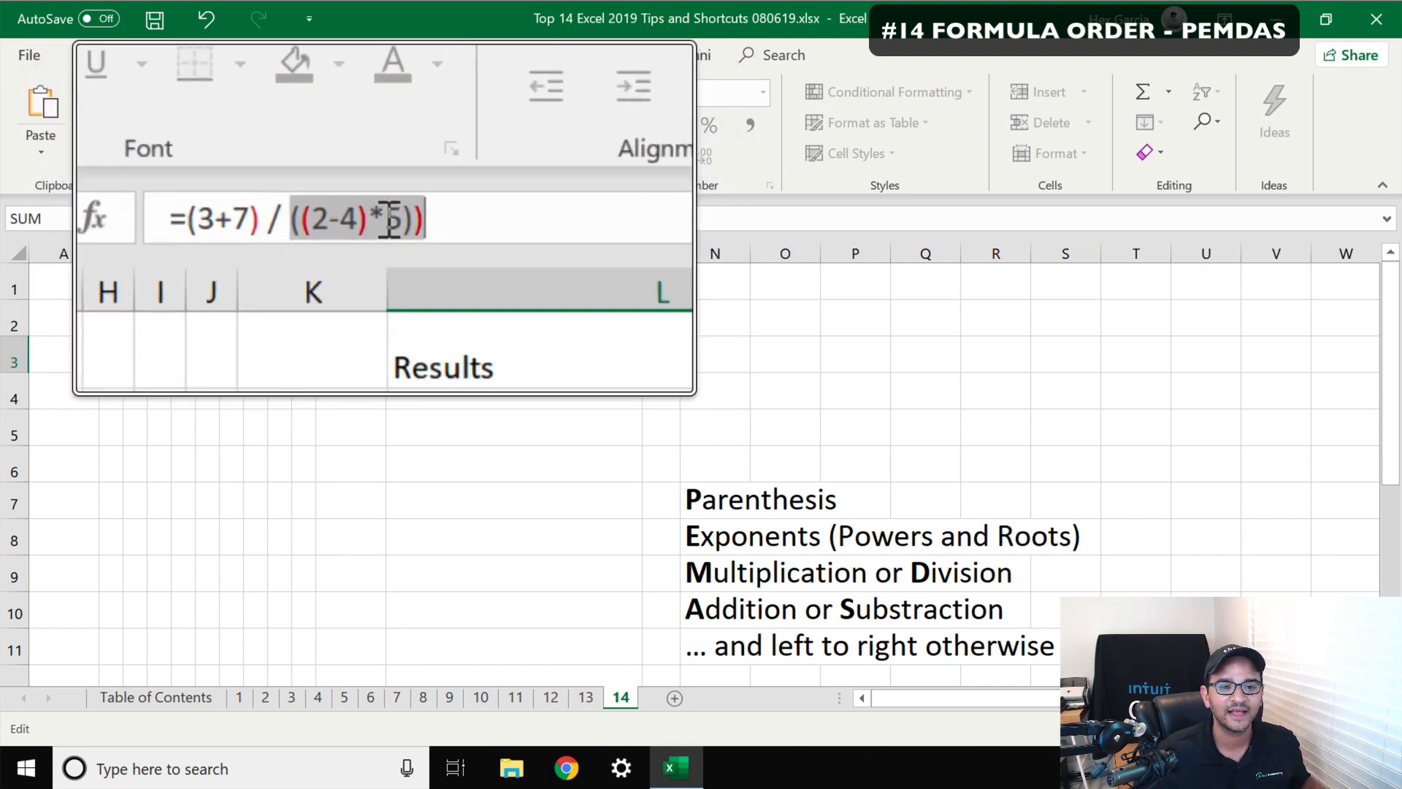
{"action": "left_click", "coordinate": [308, 219]}
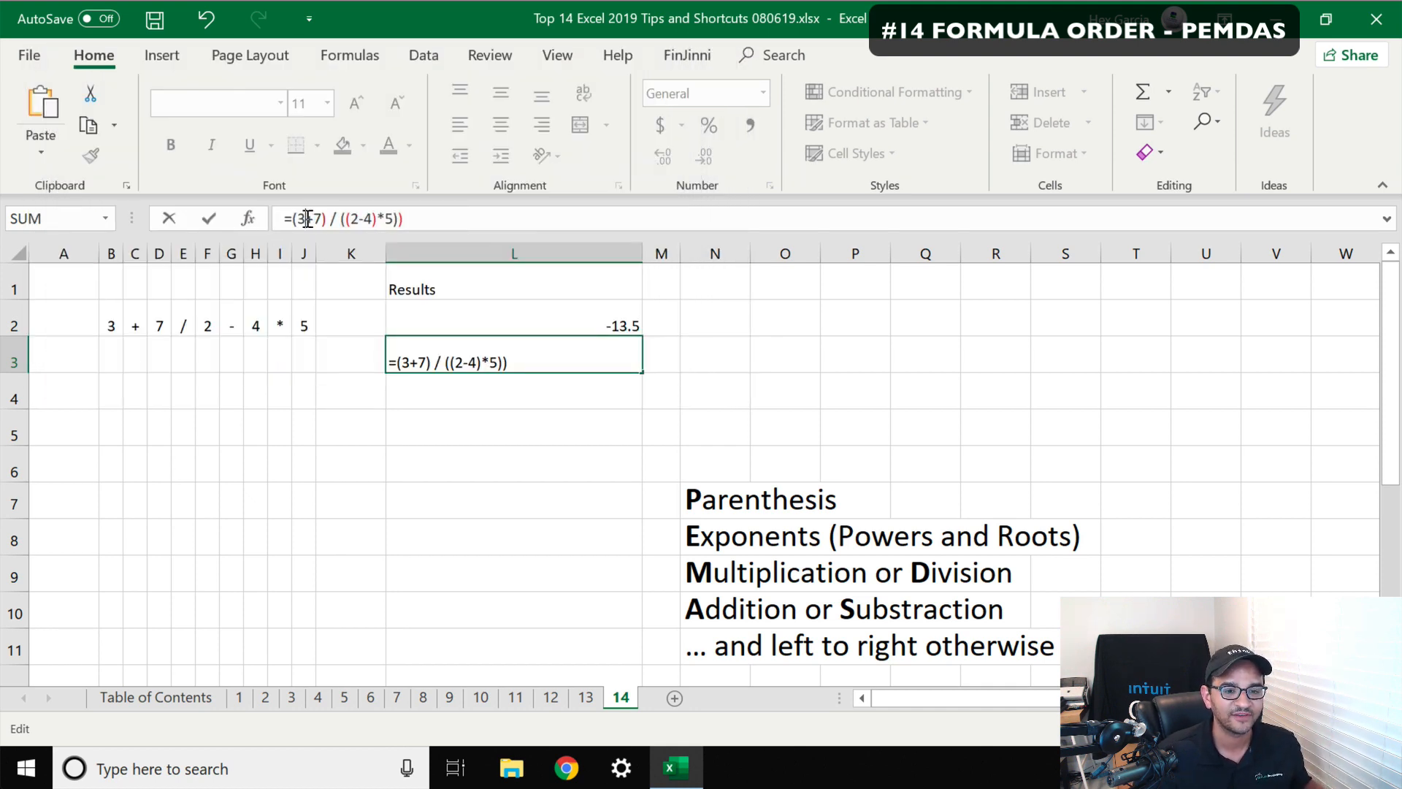
{"action": "left_click", "coordinate": [420, 220]}
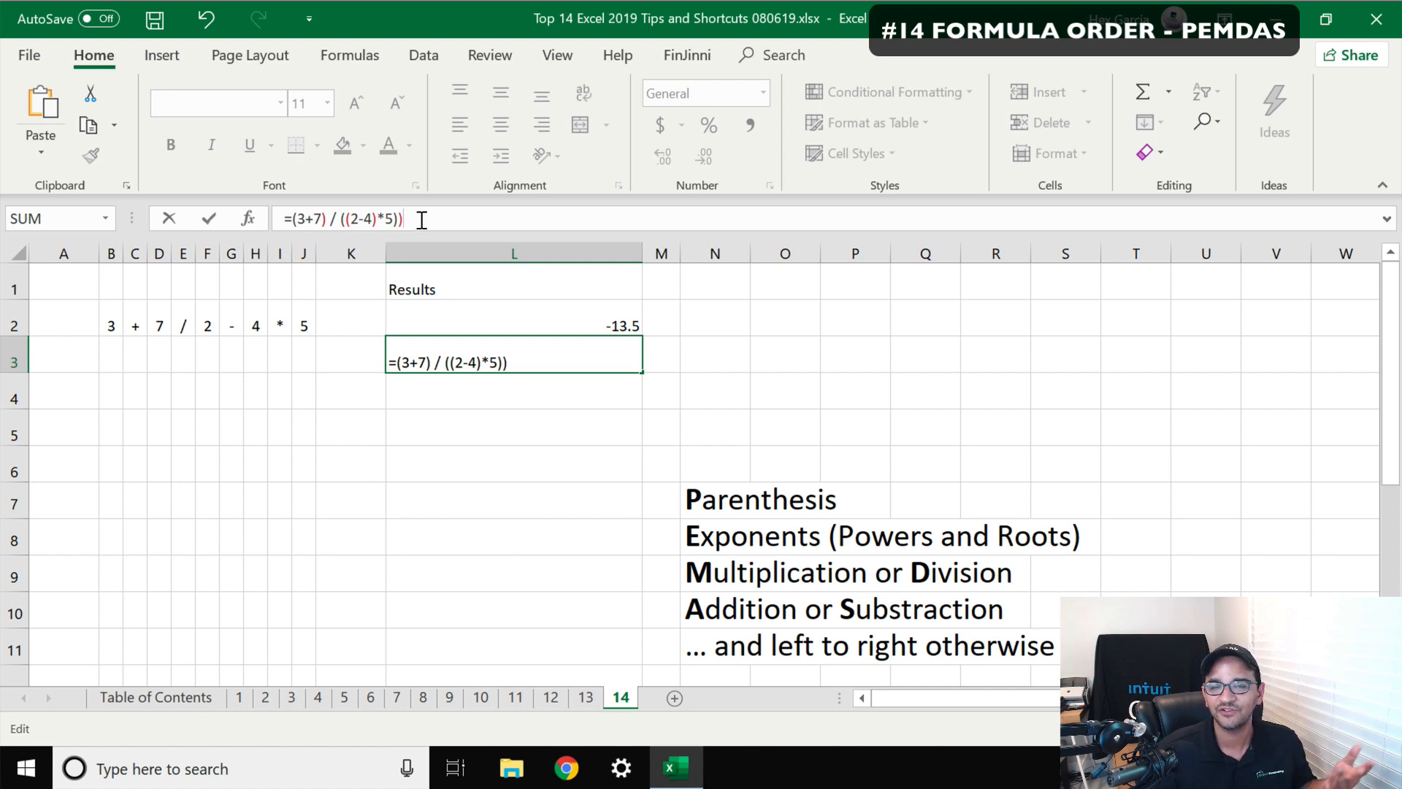
{"action": "key", "text": "Return"}
{"action": "key", "text": "Return"}
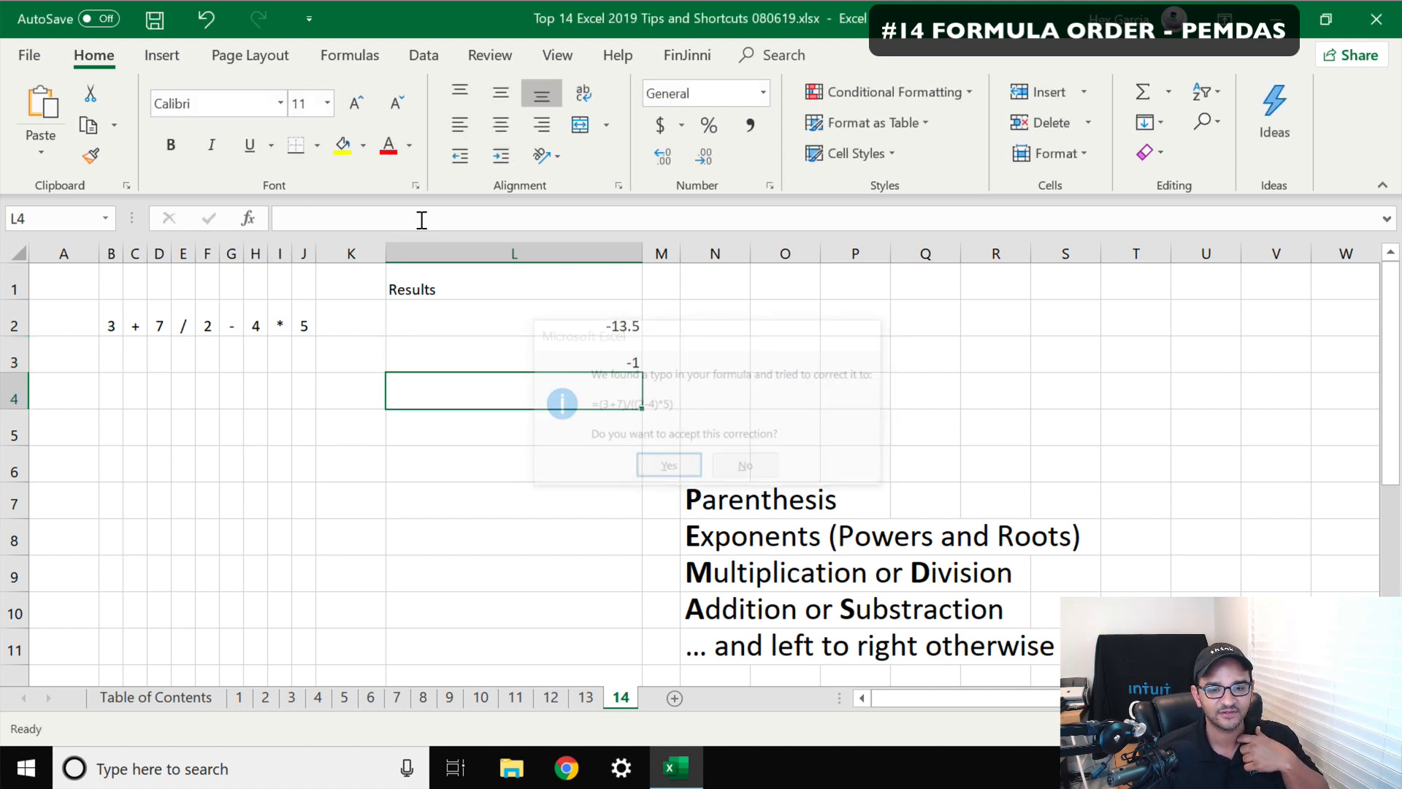
{"action": "left_click", "coordinate": [585, 357]}
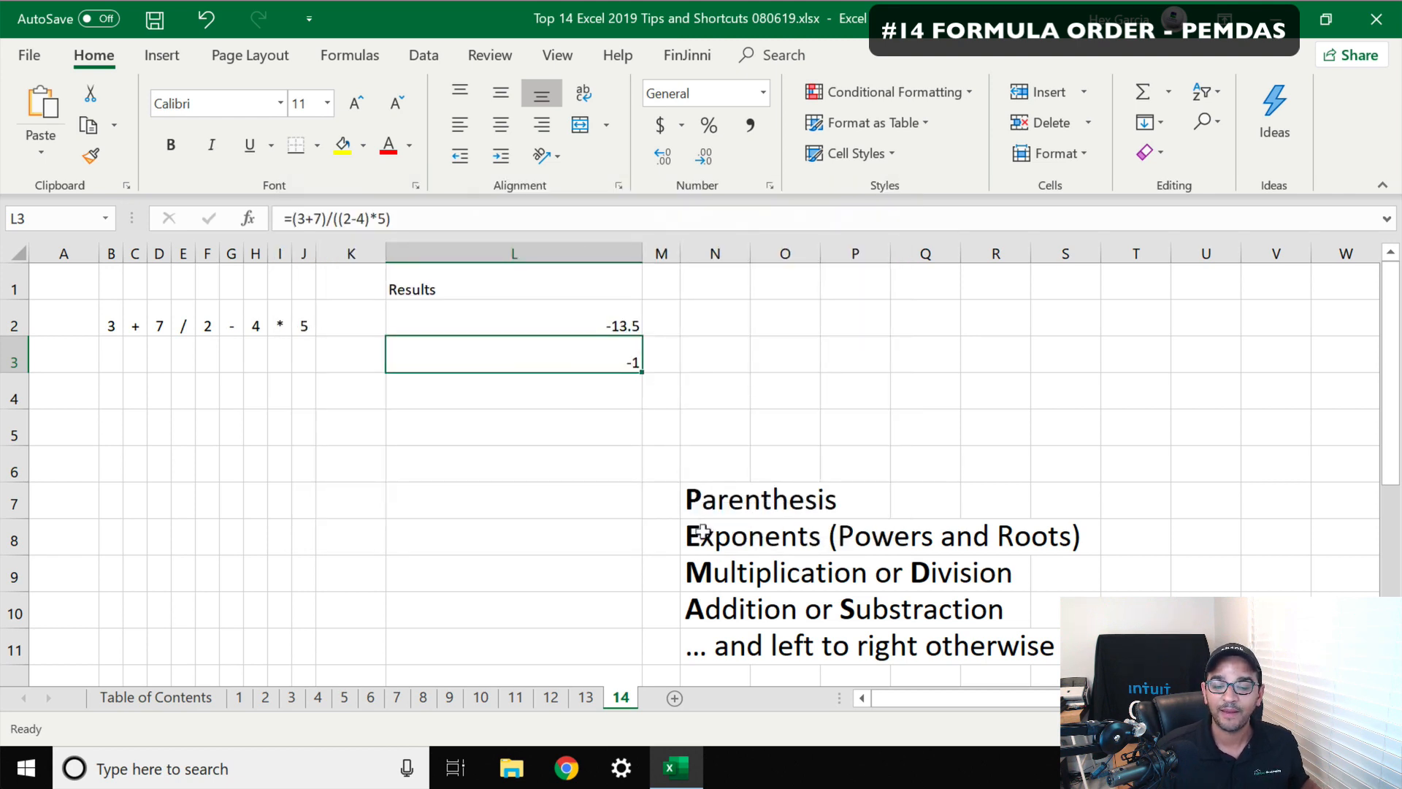
{"action": "left_click", "coordinate": [596, 316]}
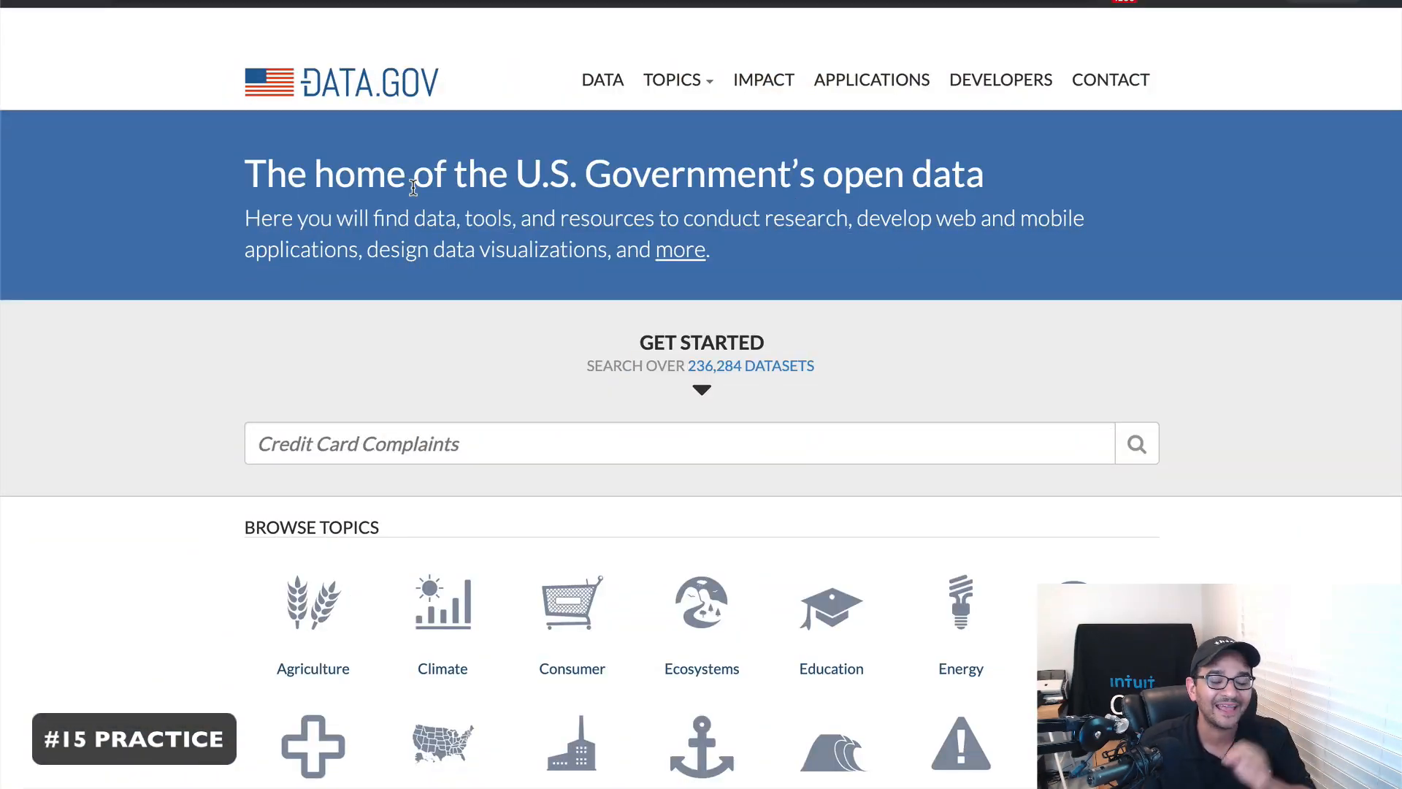
Switch to the Data.gov website, open the Data catalog, and expand the Topics menu
{"action": "left_click", "coordinate": [608, 98]}
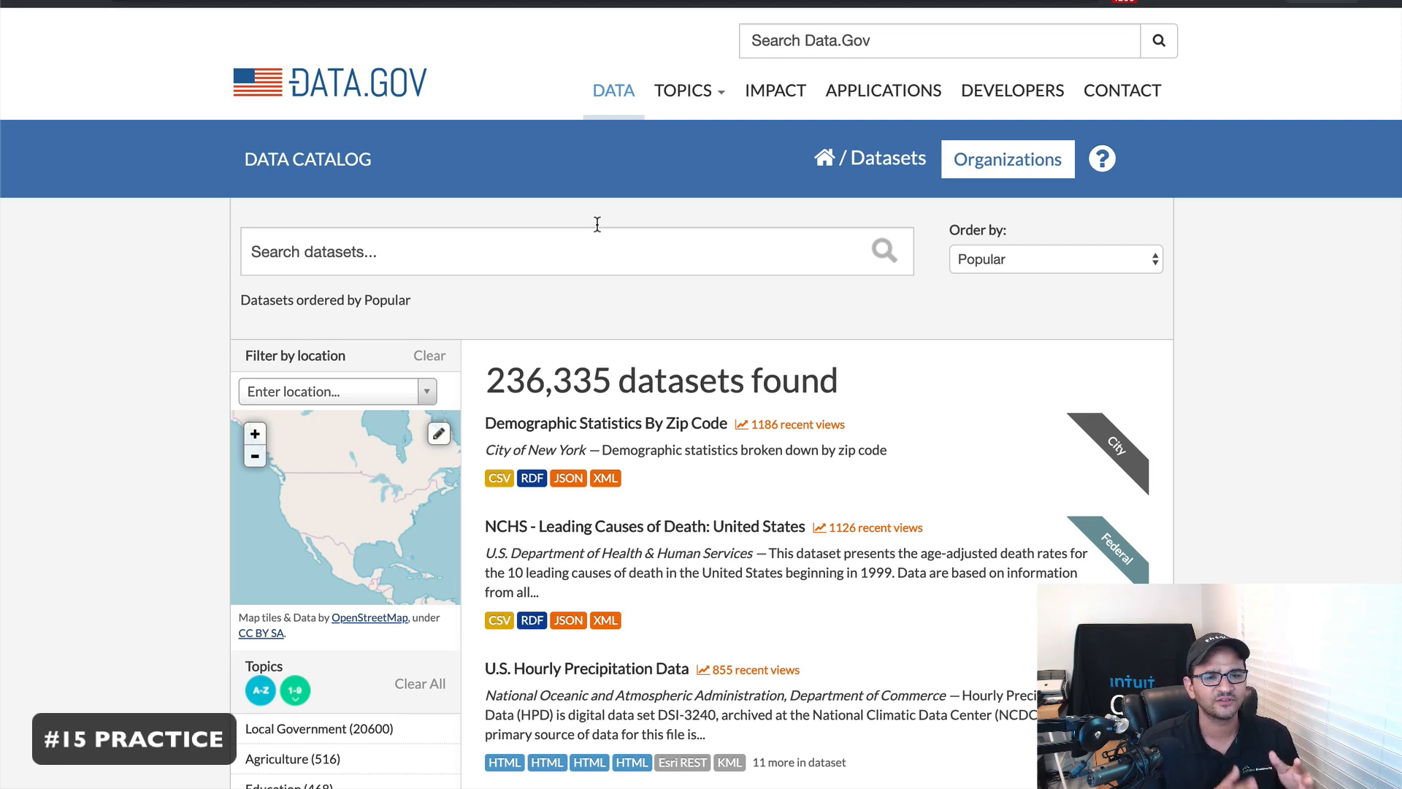
{"action": "left_click", "coordinate": [704, 93]}
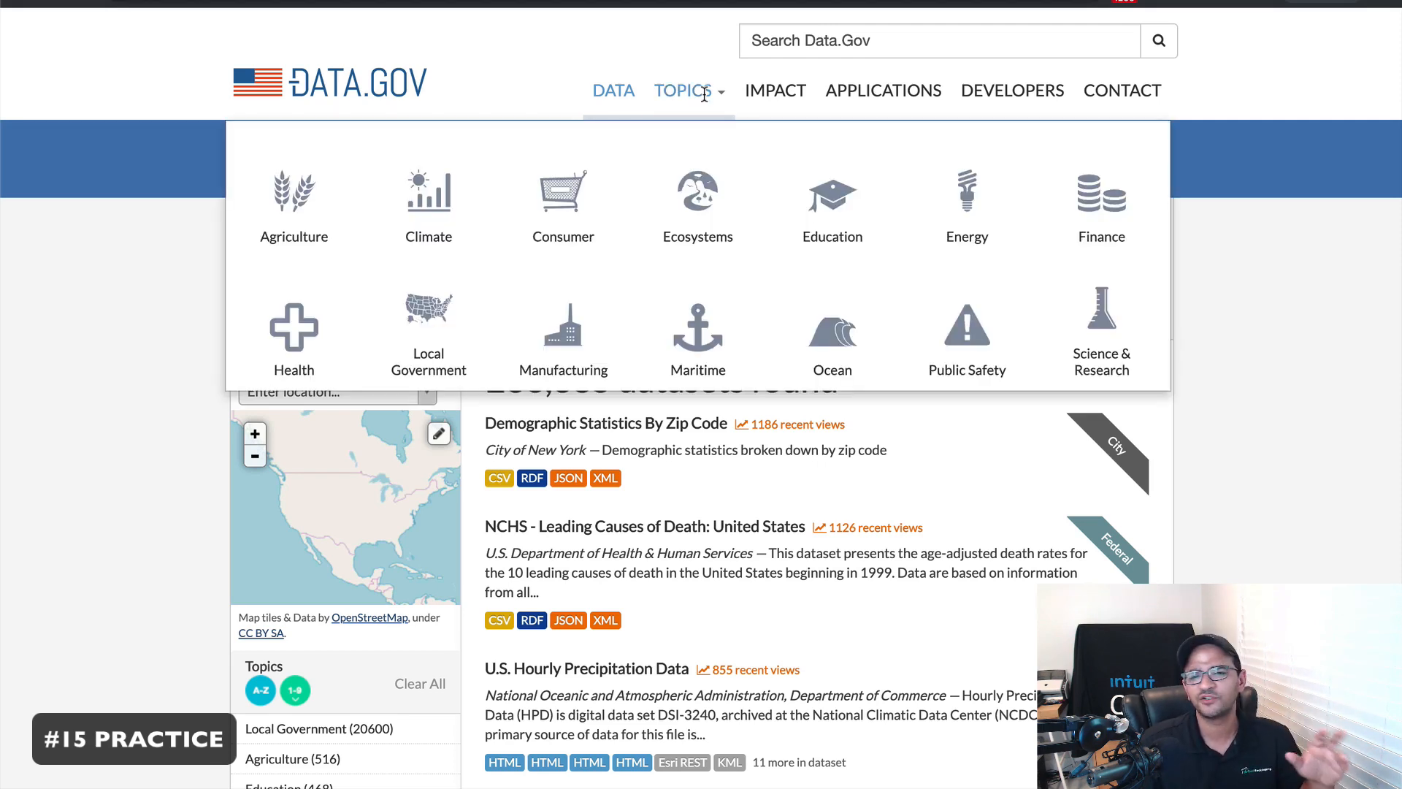